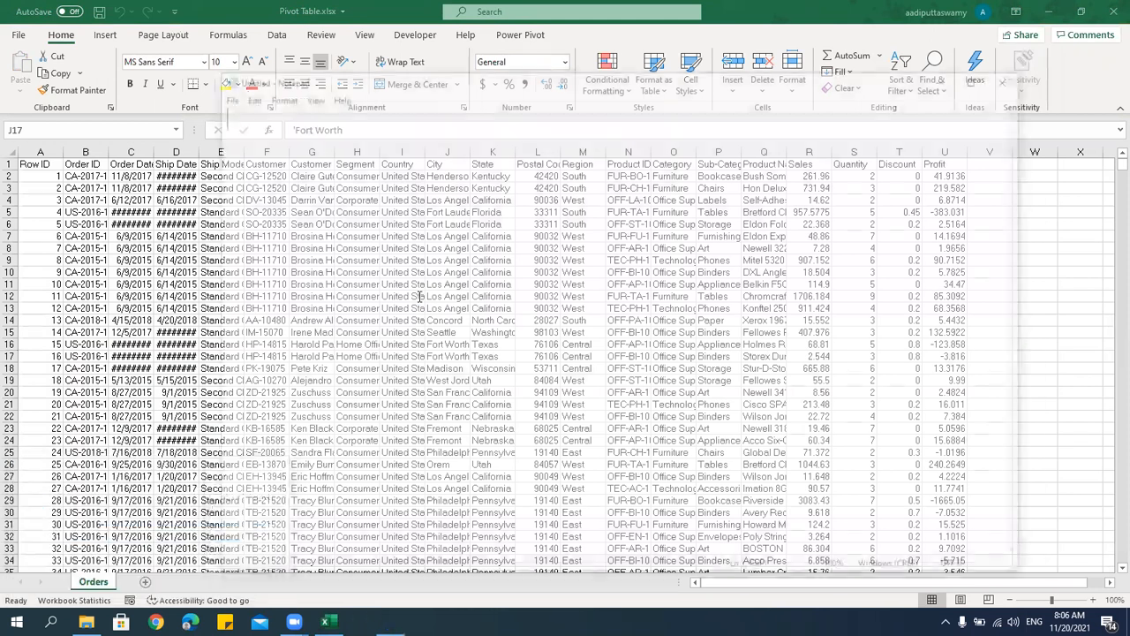
Write the note title "Pivot Table" with "- summarized table" on the line below it.
text(Pivot Table )
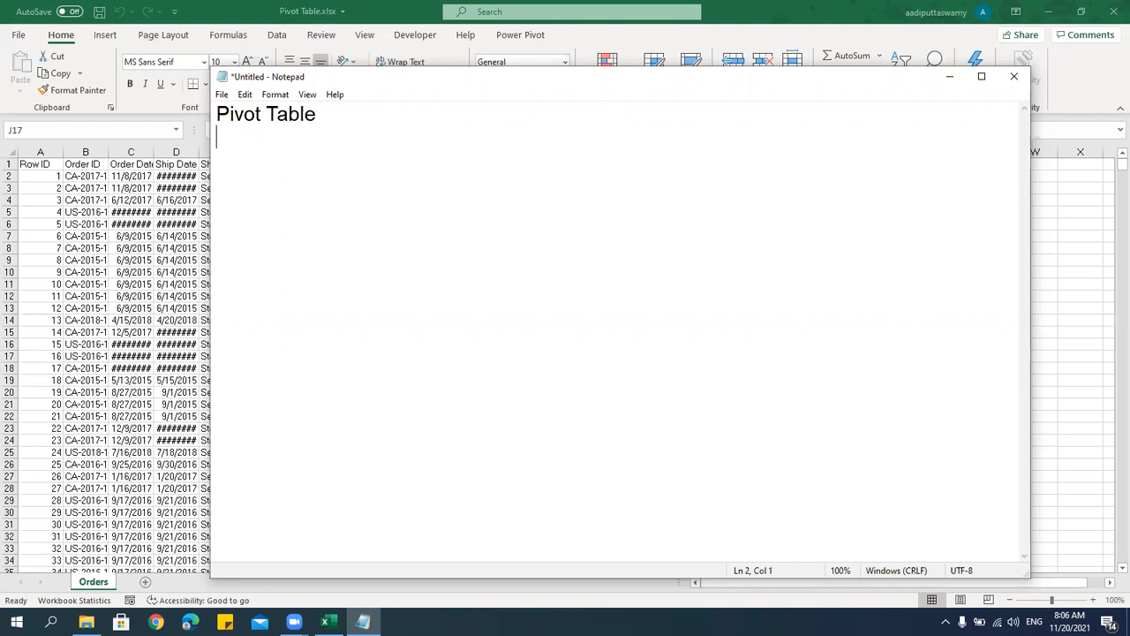
text(- summarized table)
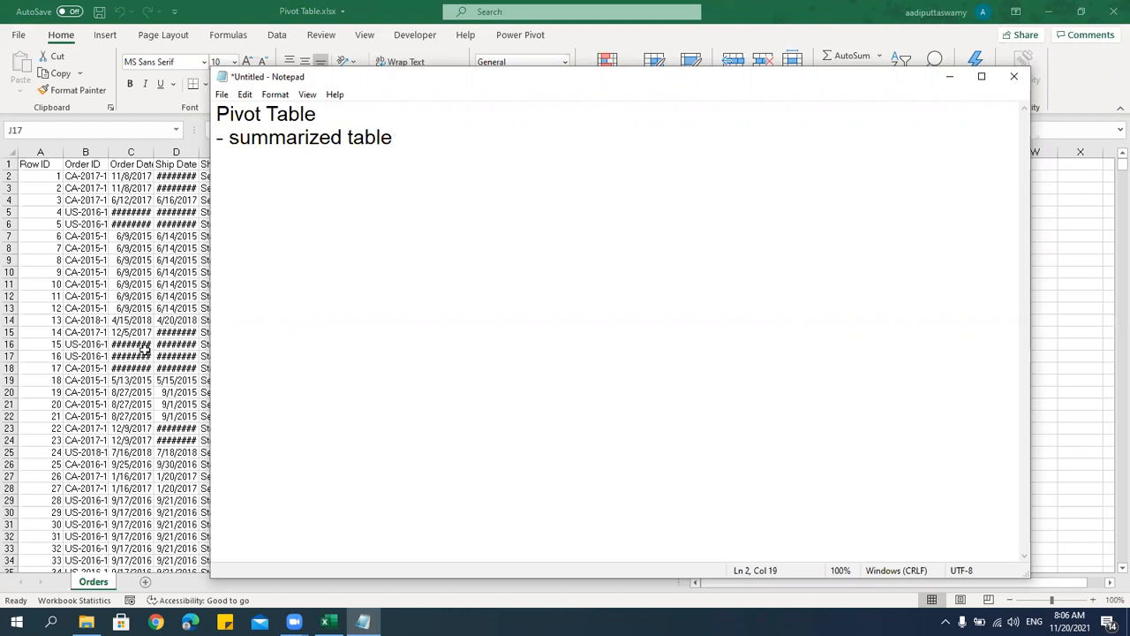
Switch to the Excel workbook and autofit the width of all columns on the Orders sheet.
key(alt+Tab)
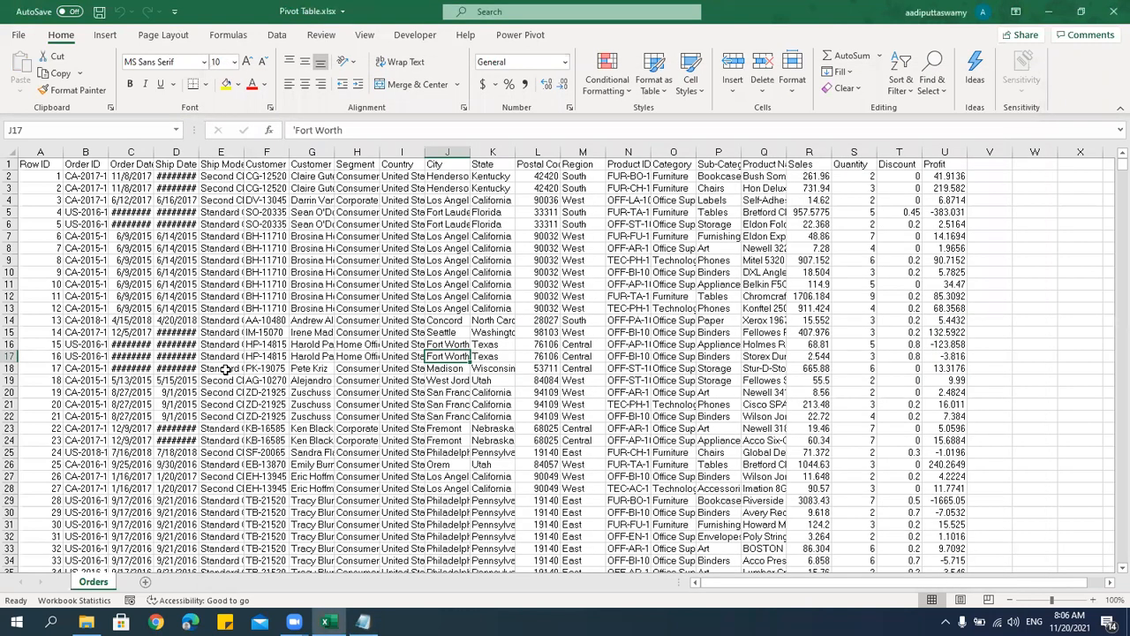
click(8, 154)
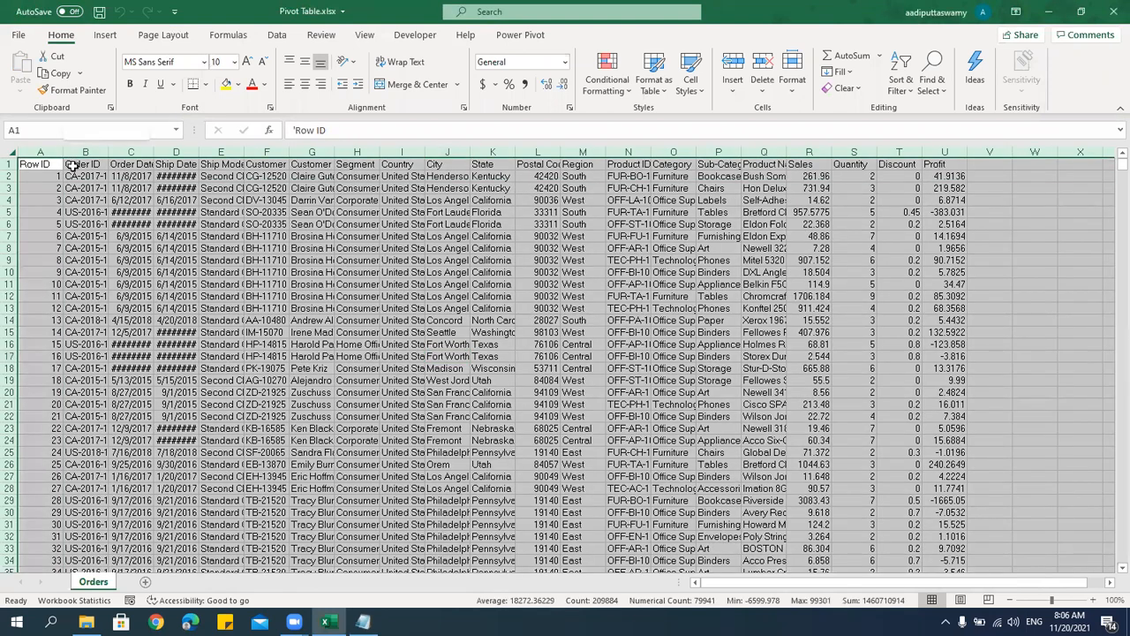
double_click(64, 148)
click(415, 248)
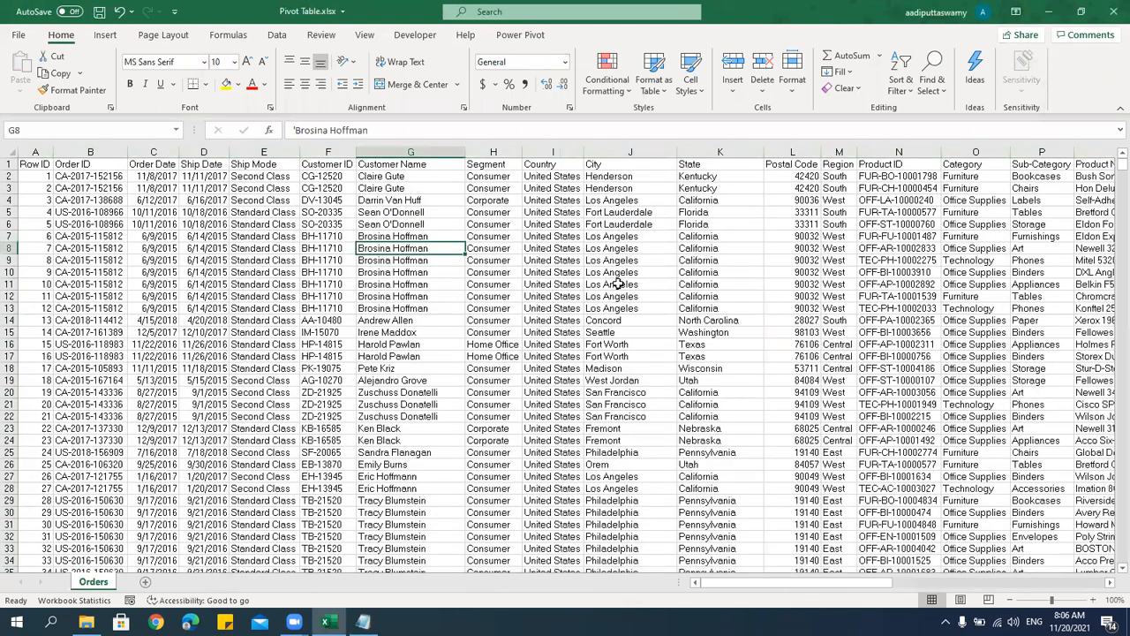
Examine the columns of the Orders data from Profit back to Order ID, including the Sales values.
drag(715, 581, 873, 587)
click(771, 468)
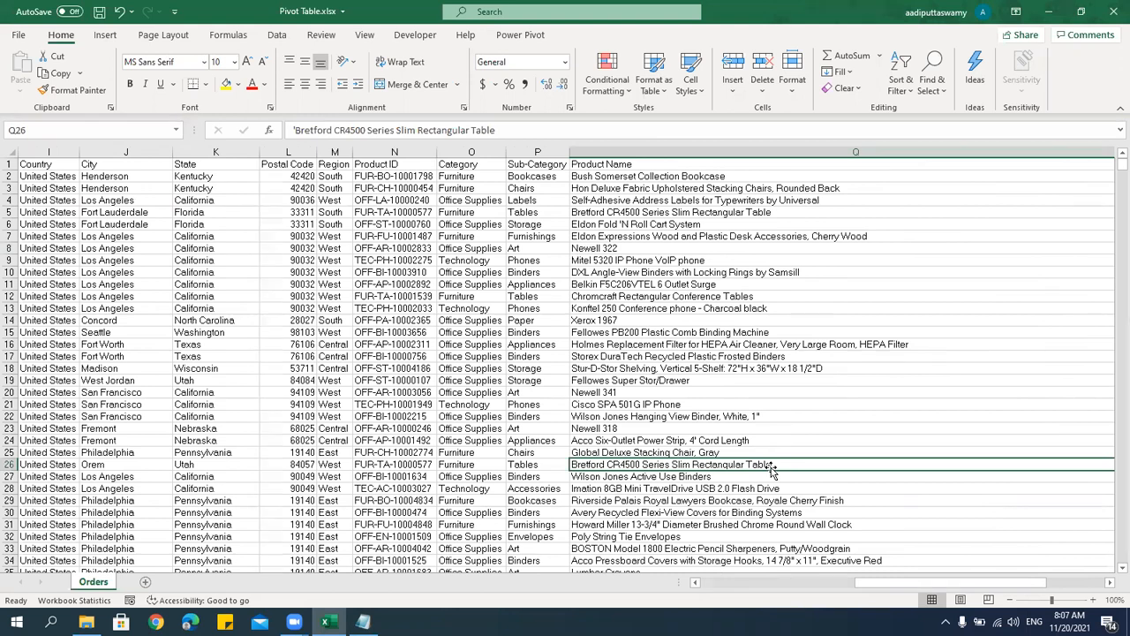
key(ctrl+Right)
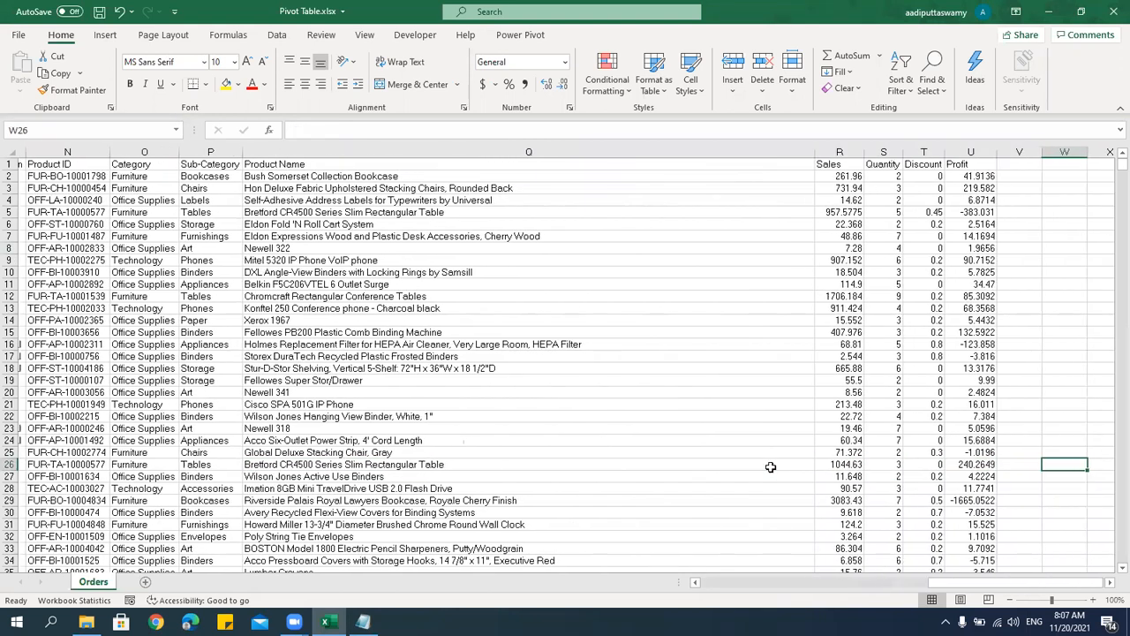
key(Left)
key(Left)
key(Left)
key(Left)
key(Left)
key(Left)
key(Left)
key(Left)
key(Left)
key(Left)
key(Left)
key(Left)
key(Left)
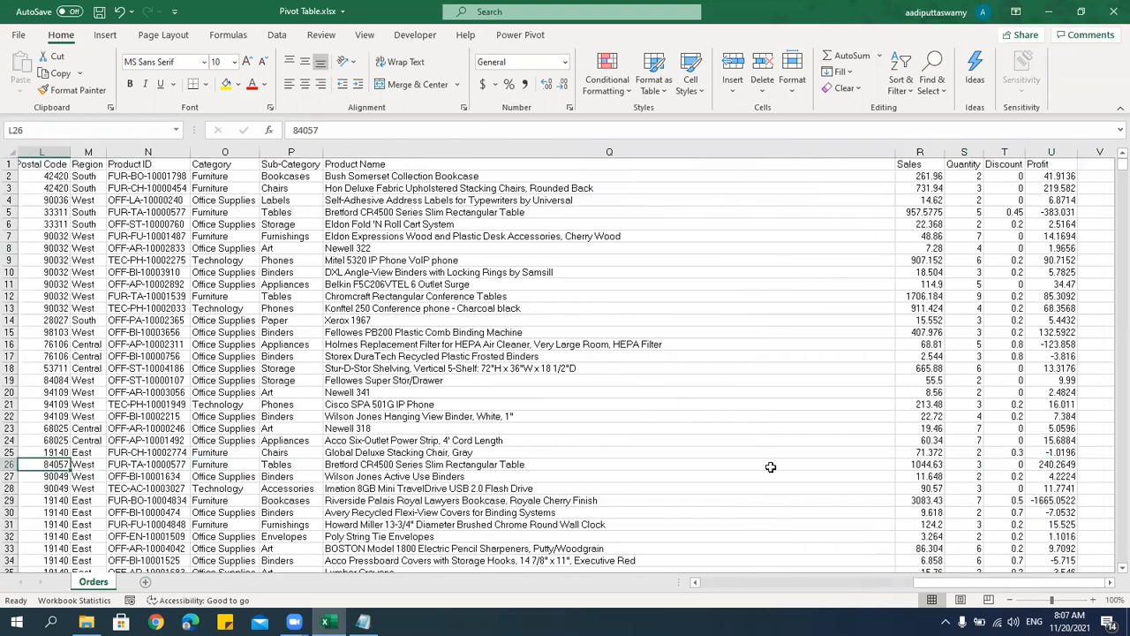
key(Left)
key(Left)
key(Left)
key(Left)
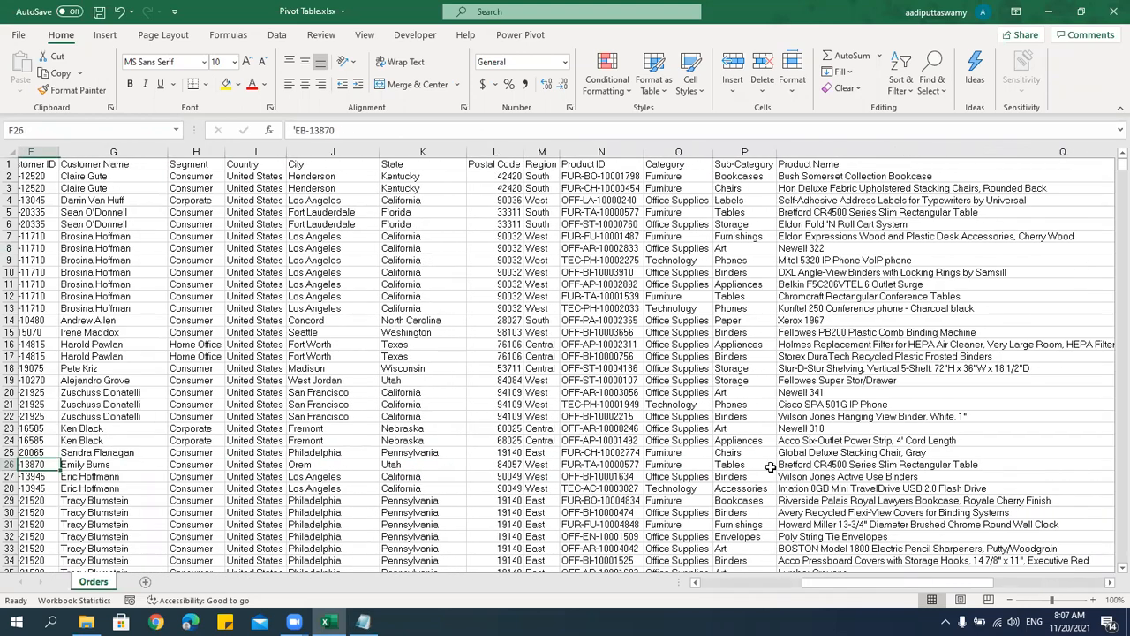
key(Left)
key(Left)
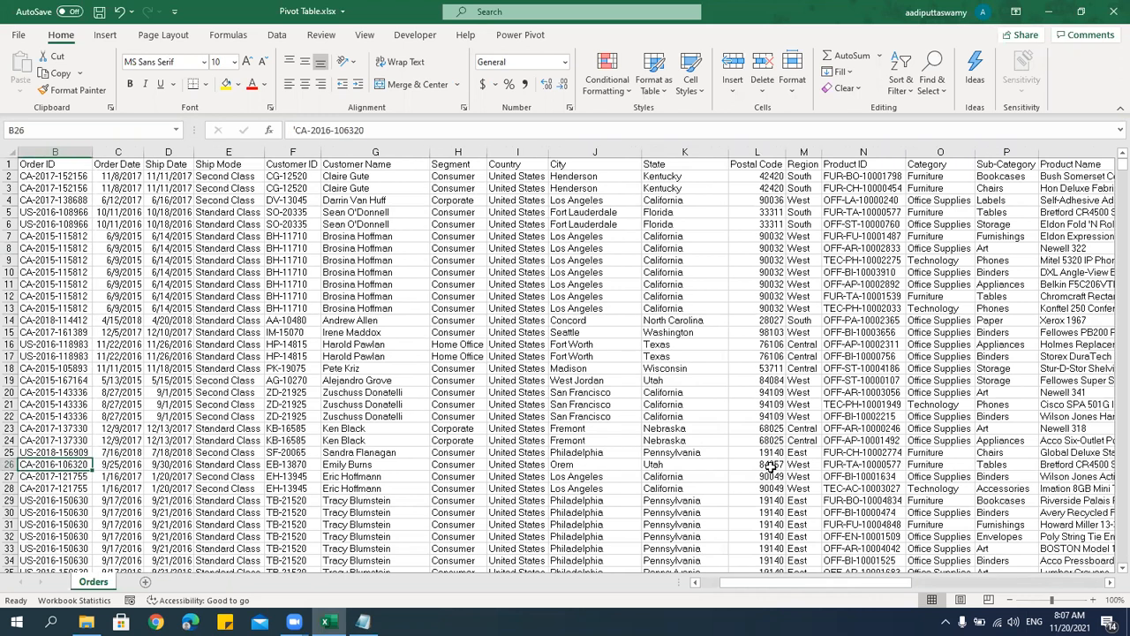
click(671, 330)
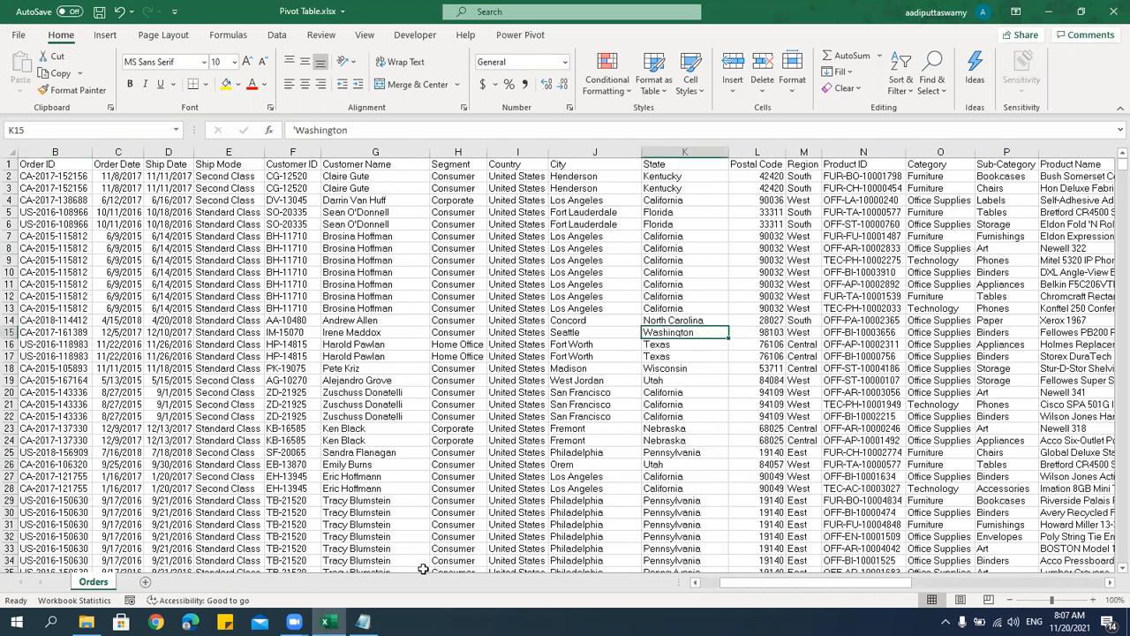
drag(733, 587, 962, 587)
drag(925, 179, 932, 380)
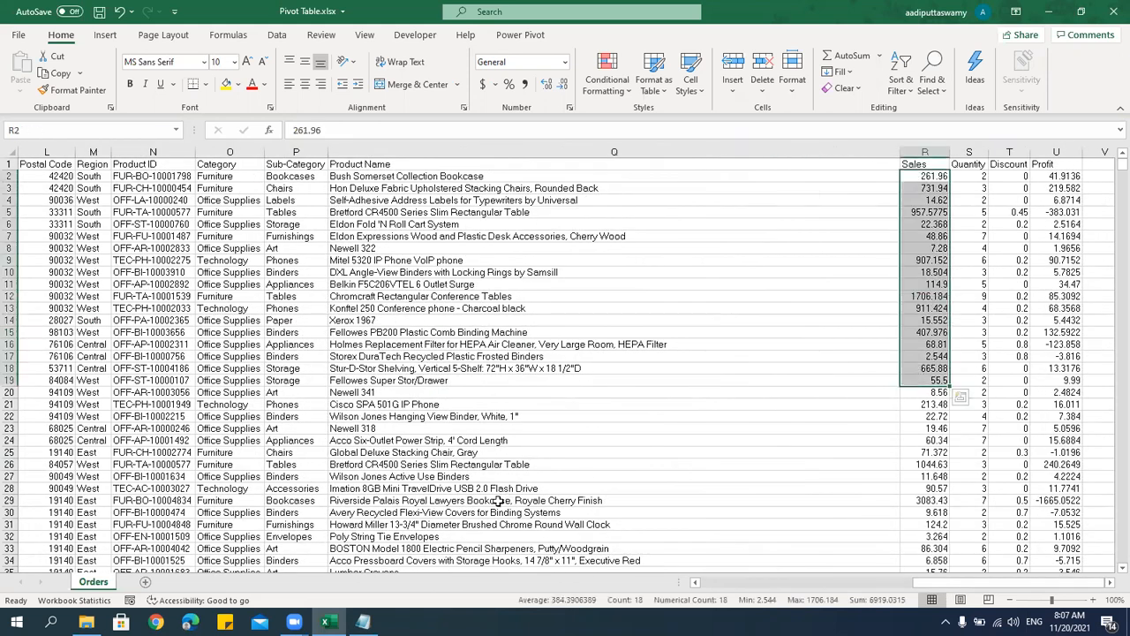
Widen the Region column slightly.
click(105, 183)
drag(111, 151, 128, 151)
click(99, 200)
click(104, 179)
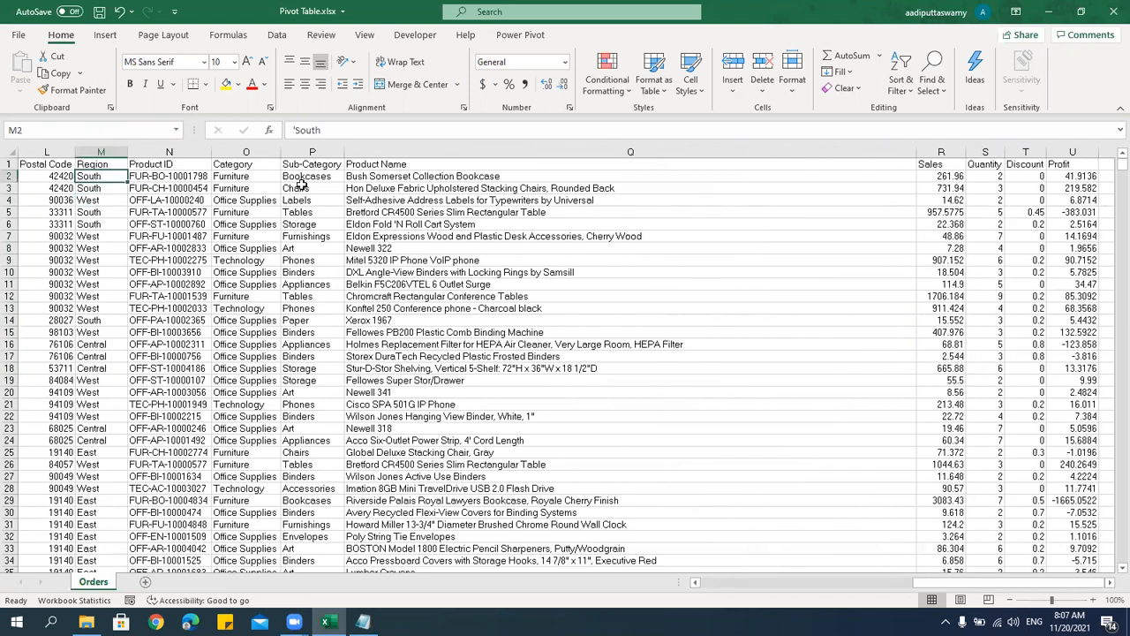
click(107, 165)
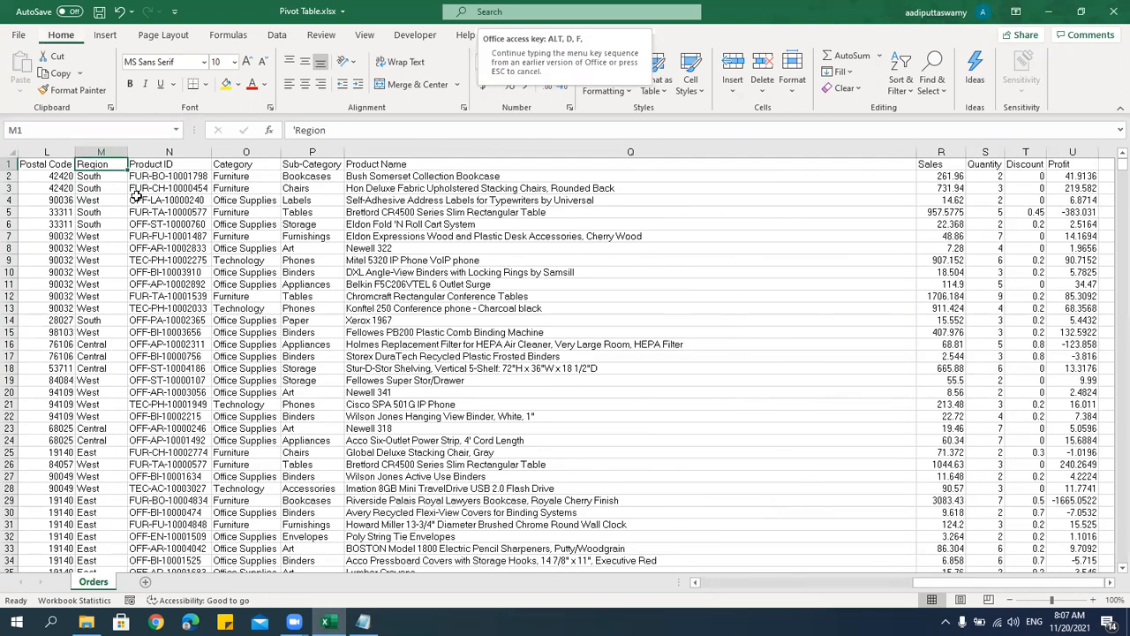
Turn on header filters to view the distinct Region values, and remove the filters without applying any.
click(137, 233)
key(ctrl+shift+l)
click(119, 164)
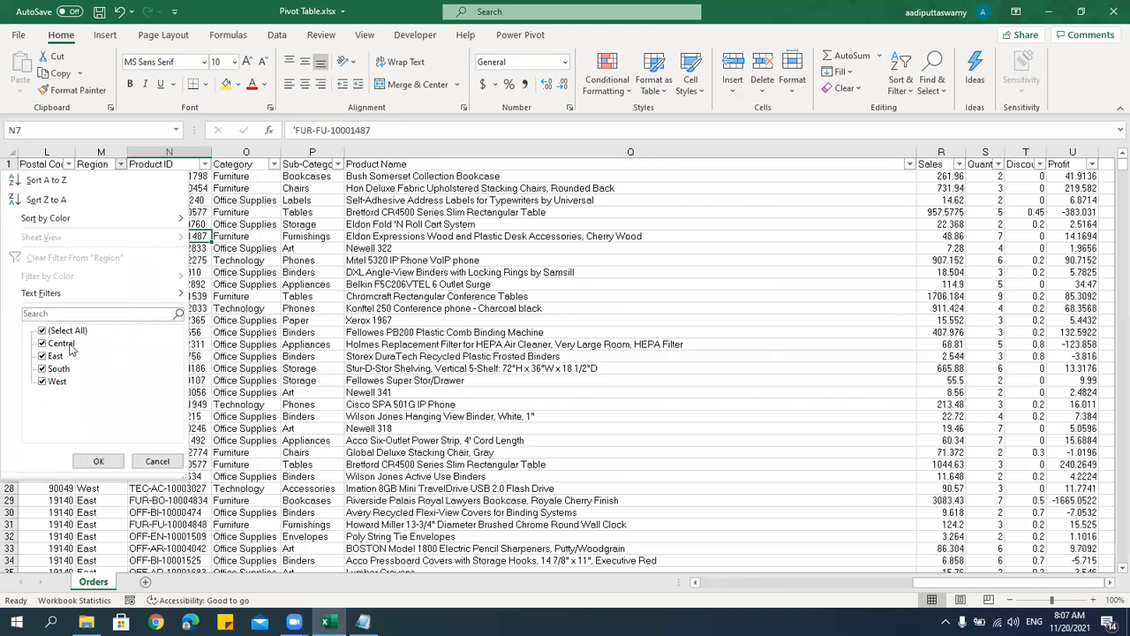
click(152, 461)
click(964, 188)
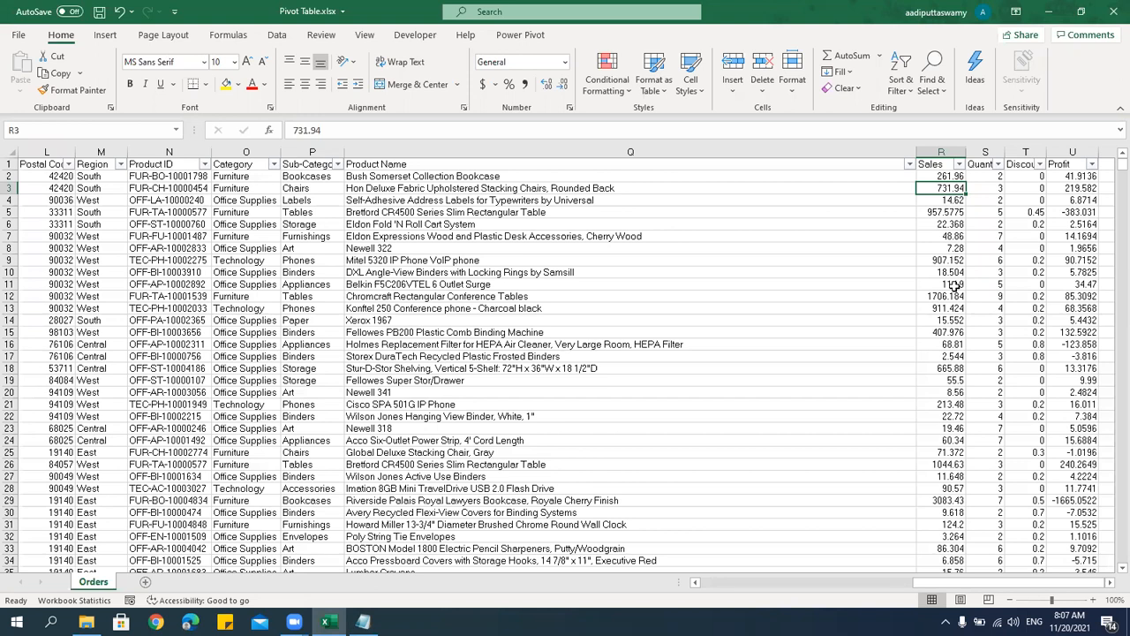
key(ctrl+shift+l)
click(670, 332)
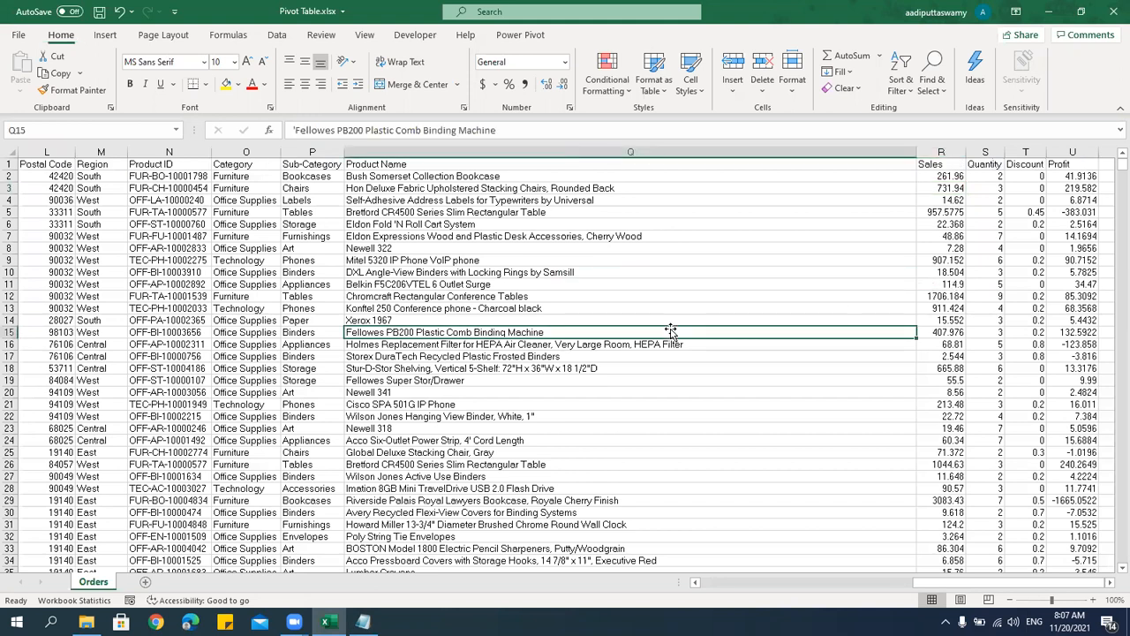
Review the source range and placement options for a PivotTable on the Orders data, and cancel without creating one.
click(649, 297)
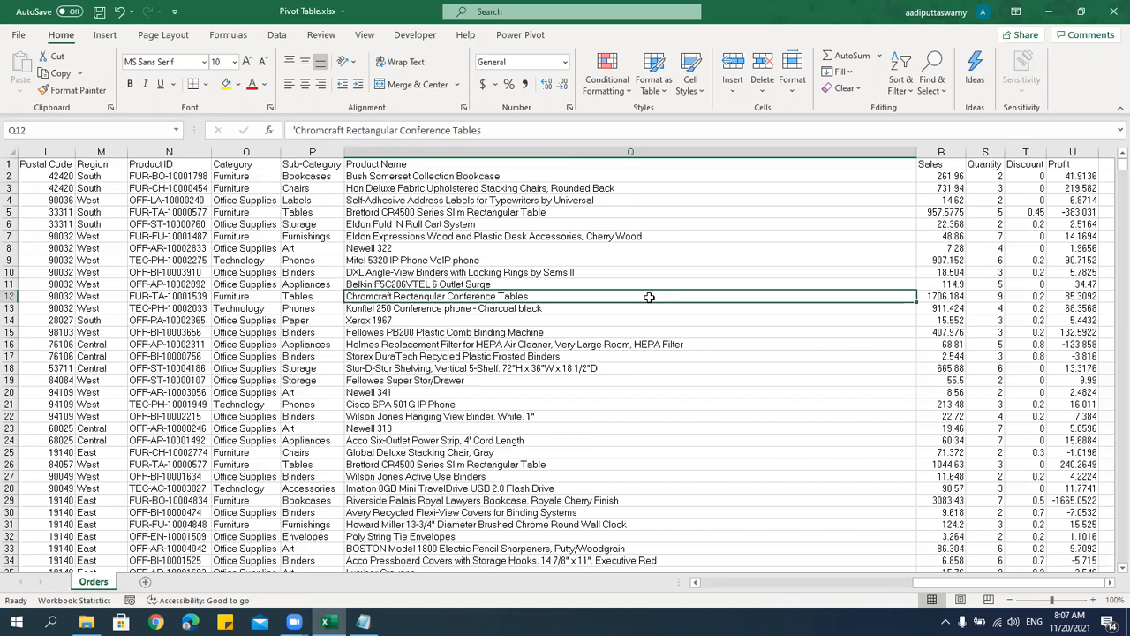
click(412, 236)
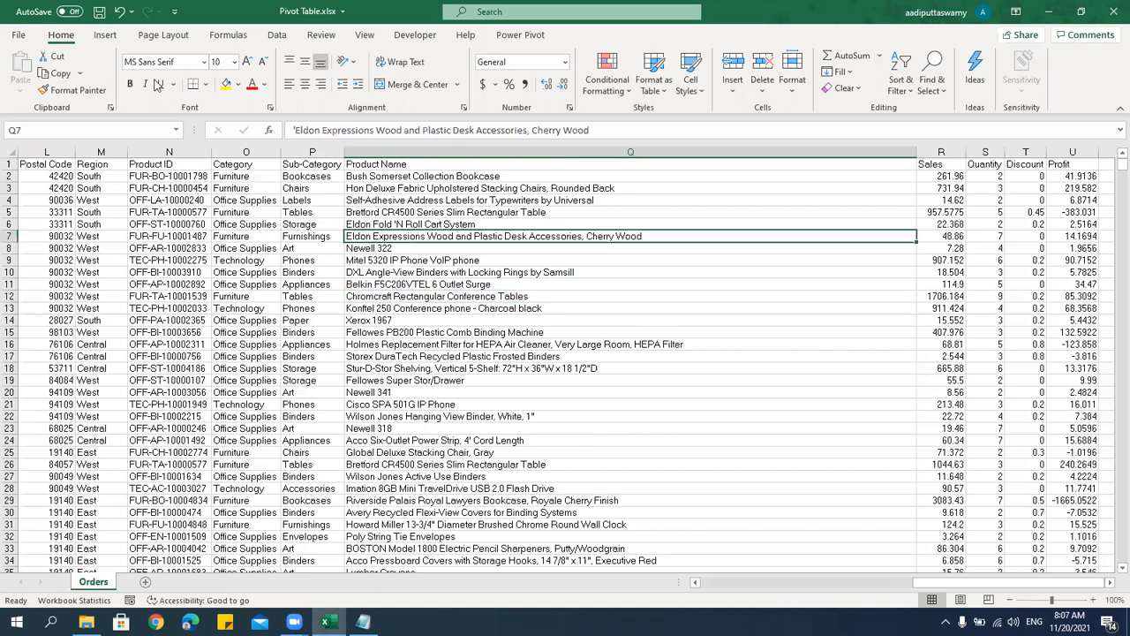
click(105, 35)
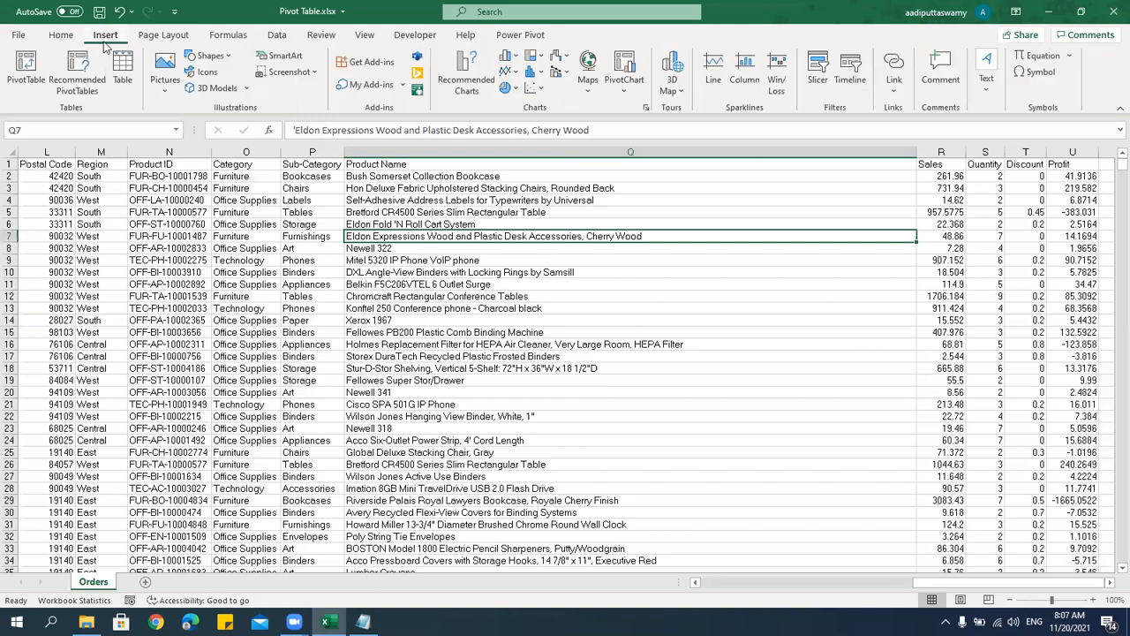
click(35, 77)
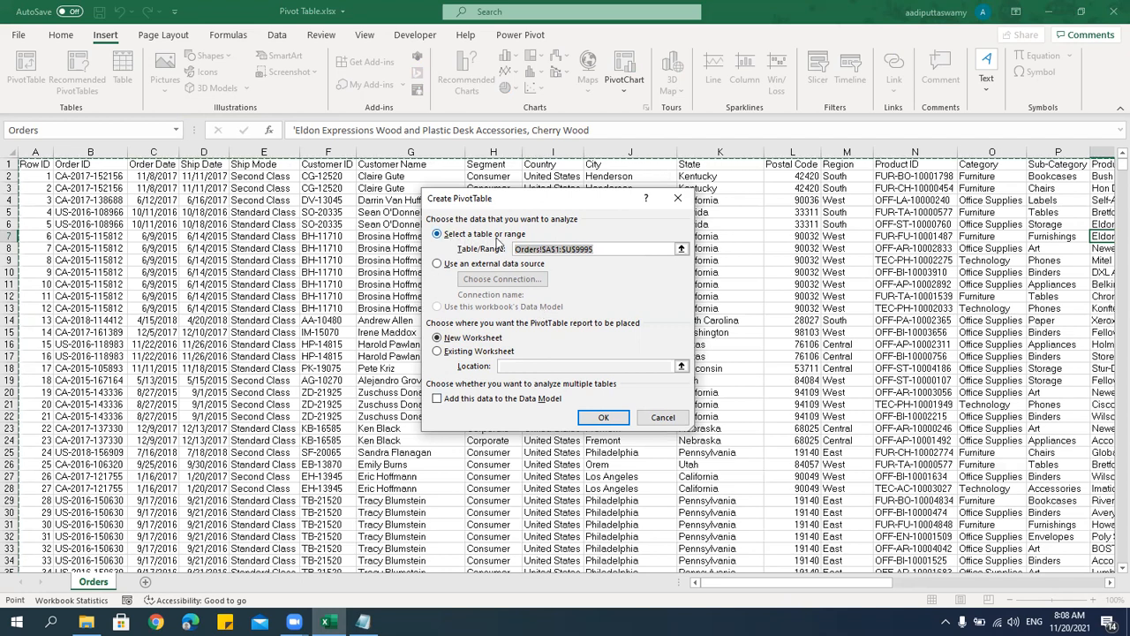
drag(623, 248, 506, 248)
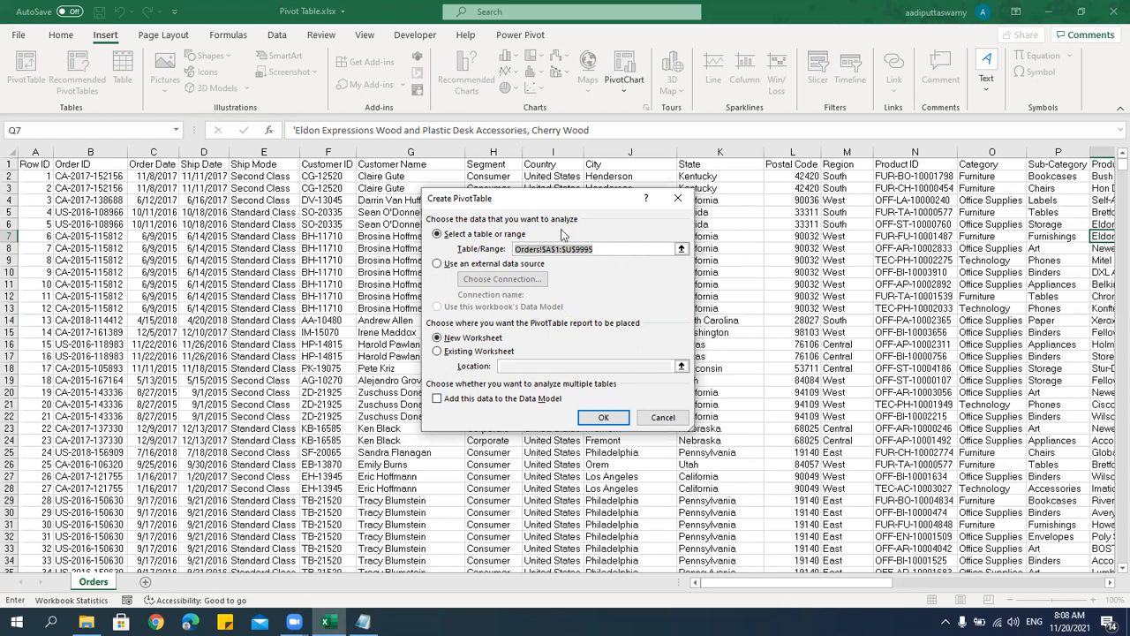
drag(565, 198, 561, 227)
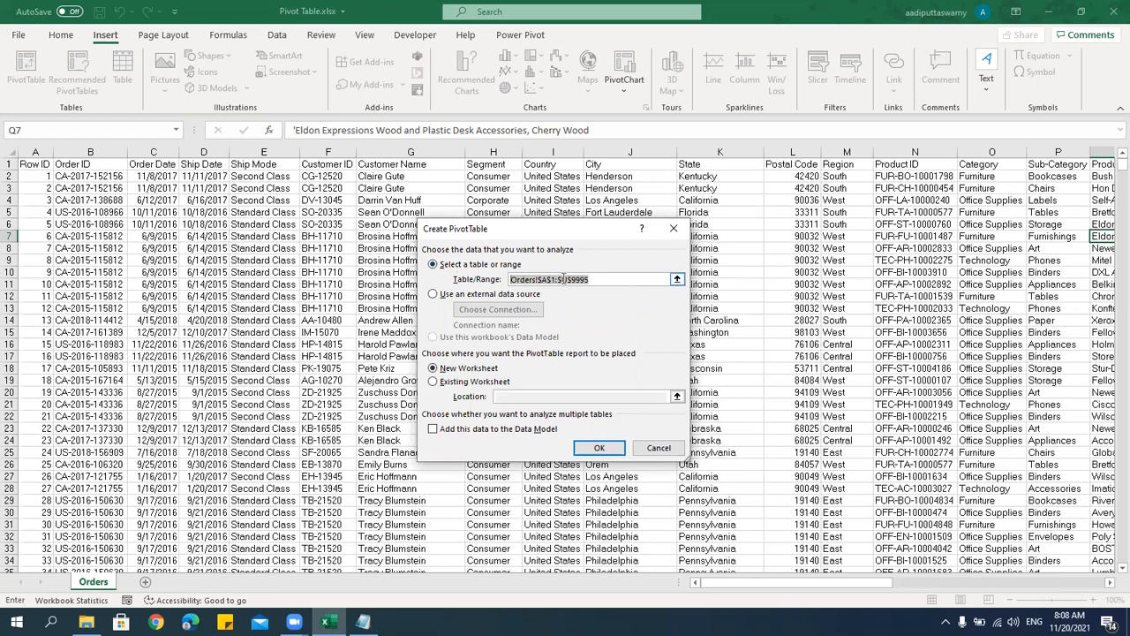
click(658, 448)
click(460, 283)
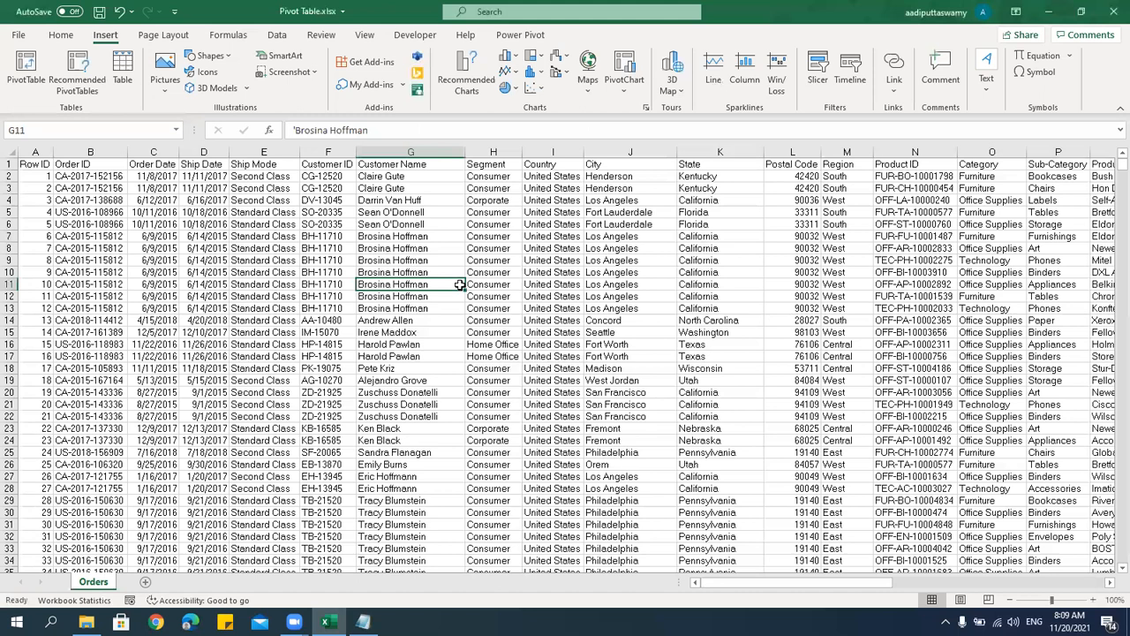
Make all the column headings in row 1 of the Orders sheet bold.
drag(38, 162, 715, 166)
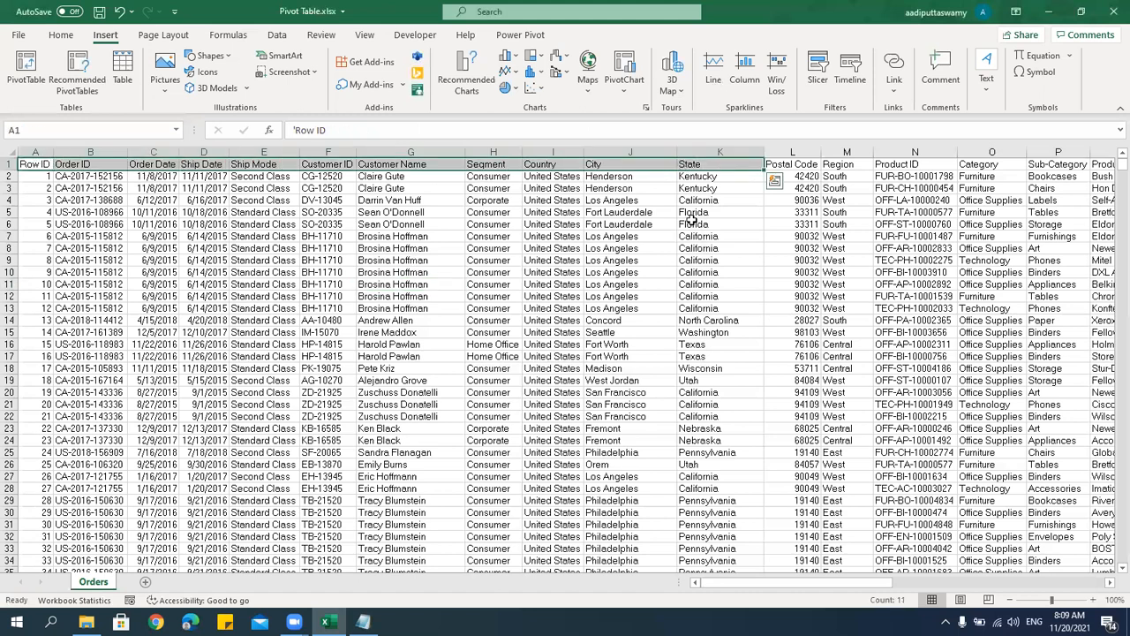
key(ctrl+shift+Right)
key(ctrl+b)
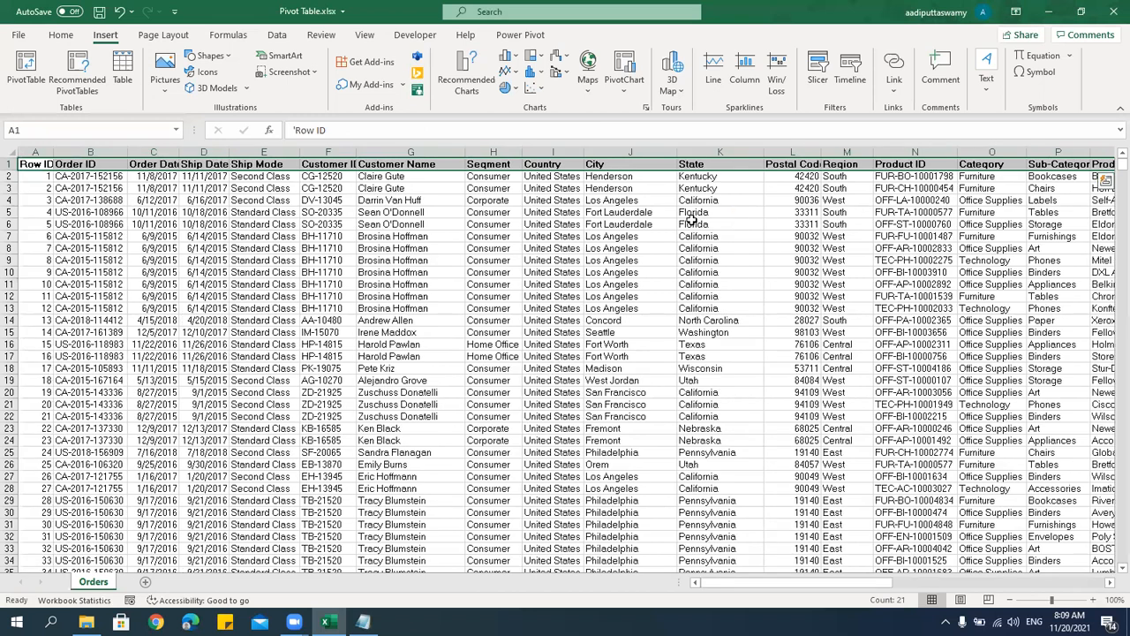
click(484, 332)
click(384, 165)
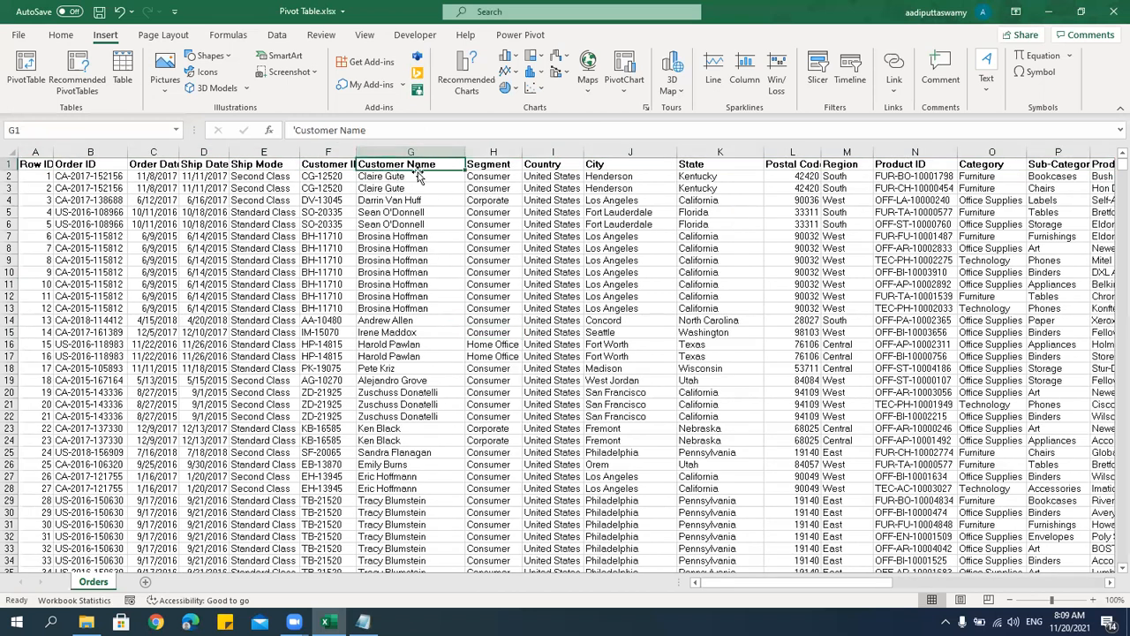
click(424, 237)
click(424, 272)
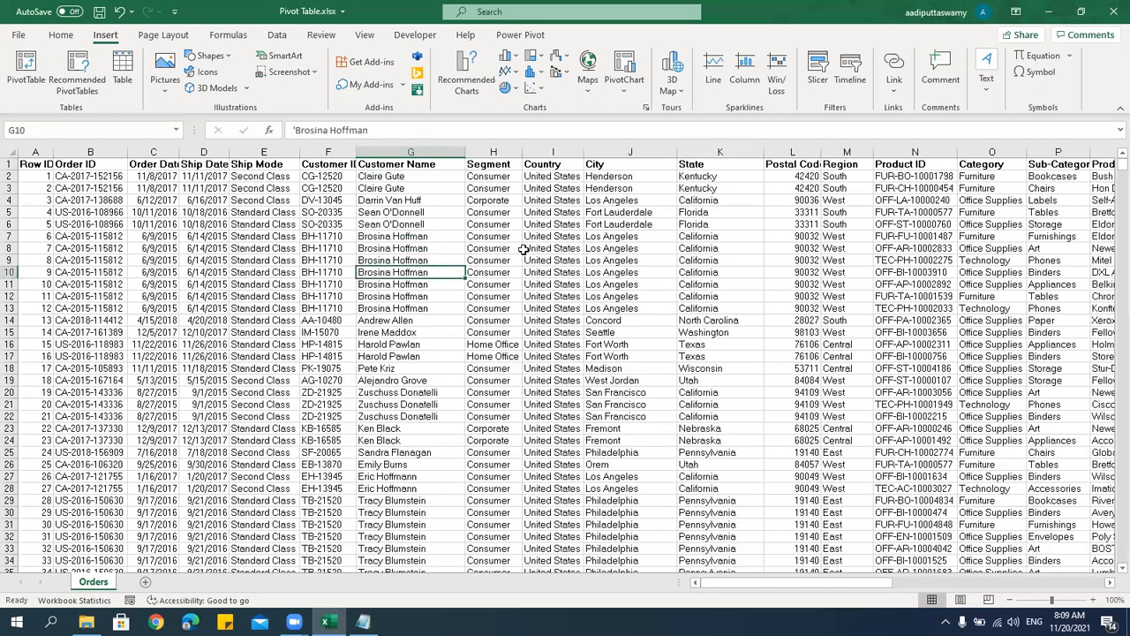
Clear the State heading in K1 and the Ship Mode heading in E1.
click(706, 164)
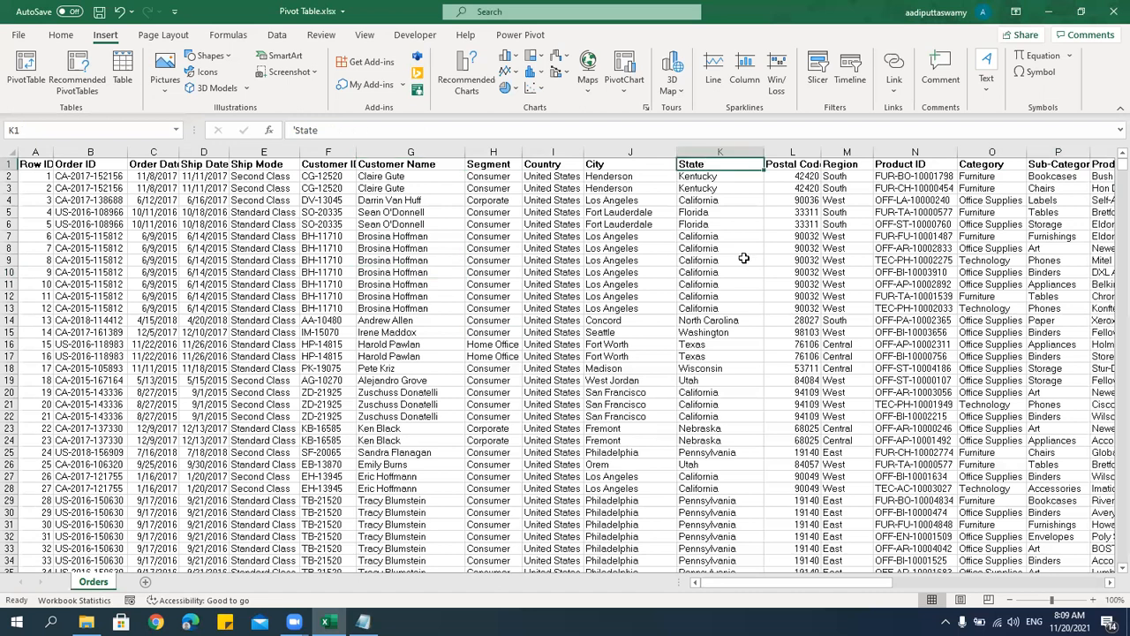
key(Delete)
click(569, 216)
click(271, 167)
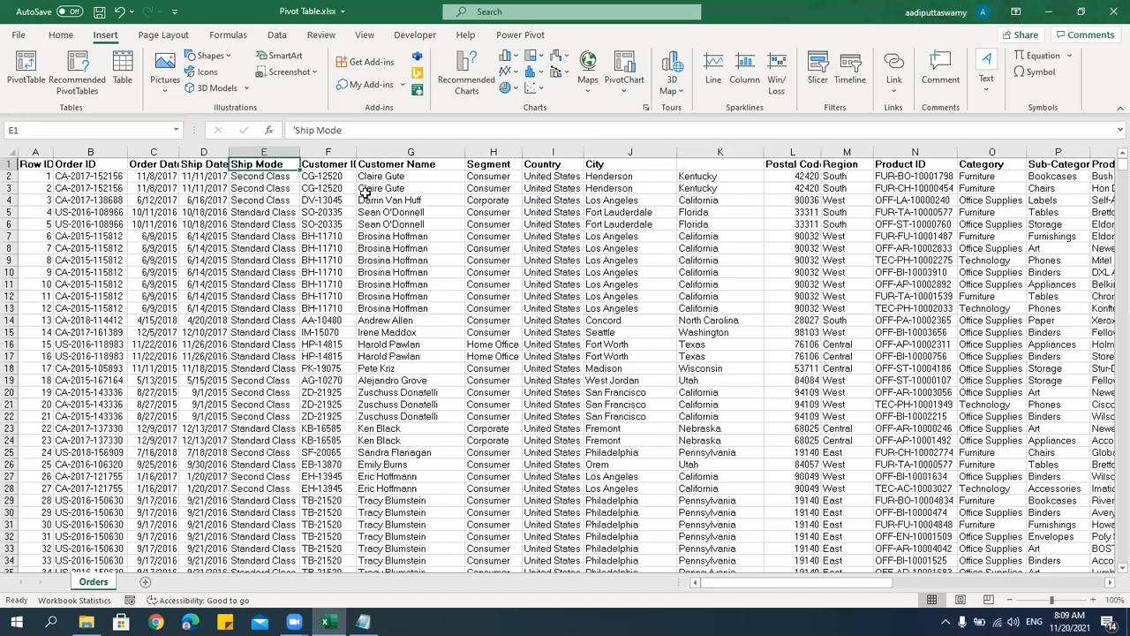
key(Delete)
click(326, 212)
click(327, 248)
Try to create a PivotTable on a new worksheet from Orders!$A$1:$U$9995, and close the dialog.
click(26, 78)
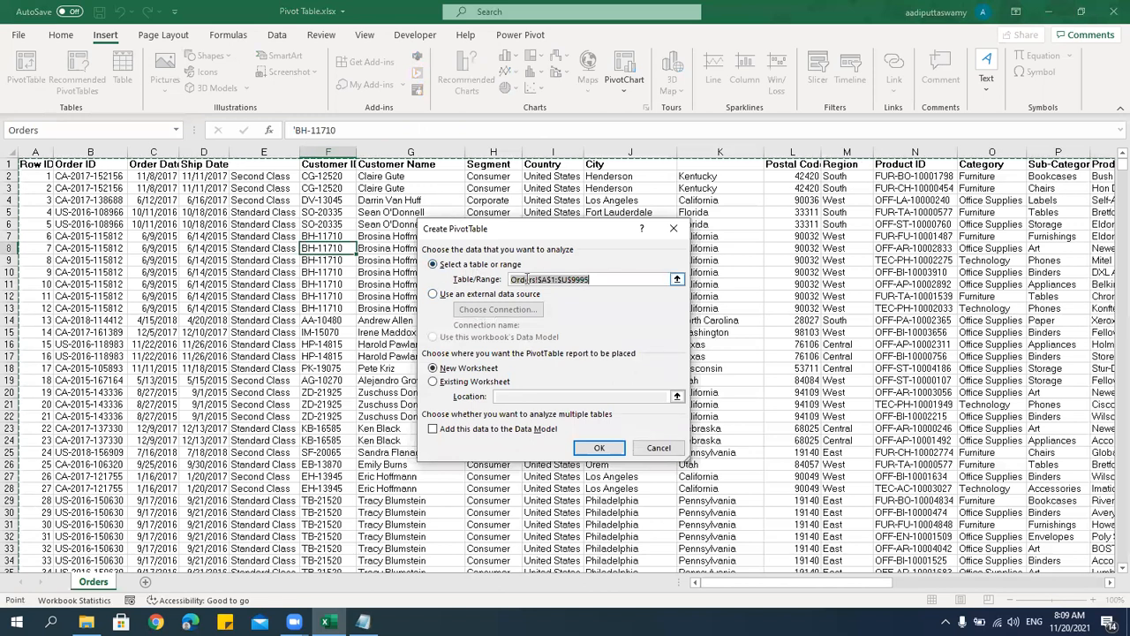
click(599, 448)
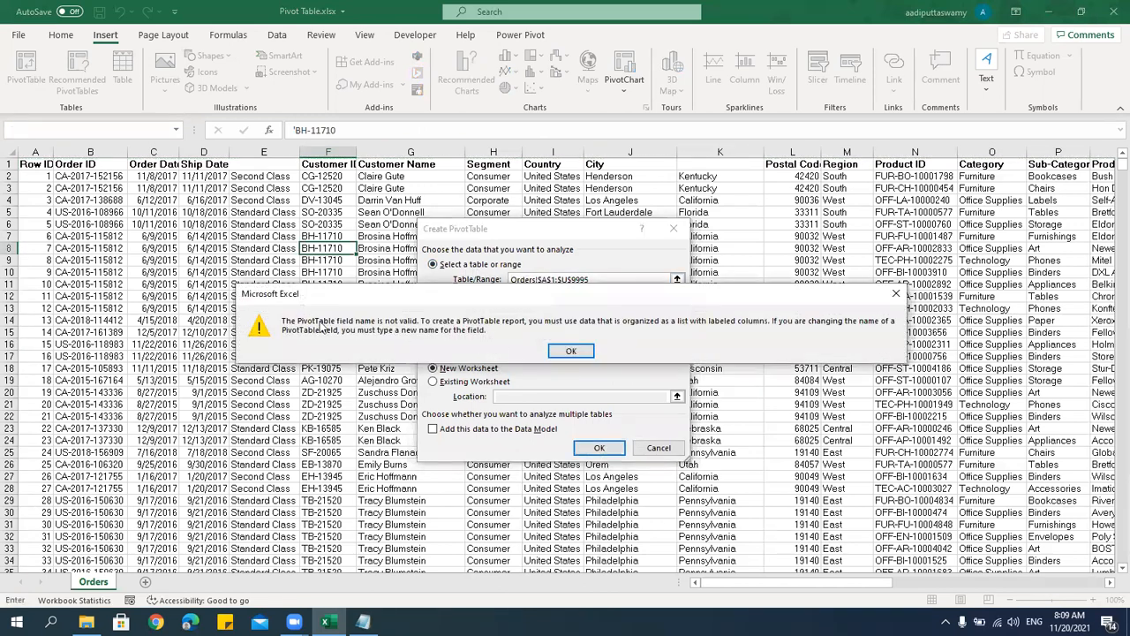
click(570, 351)
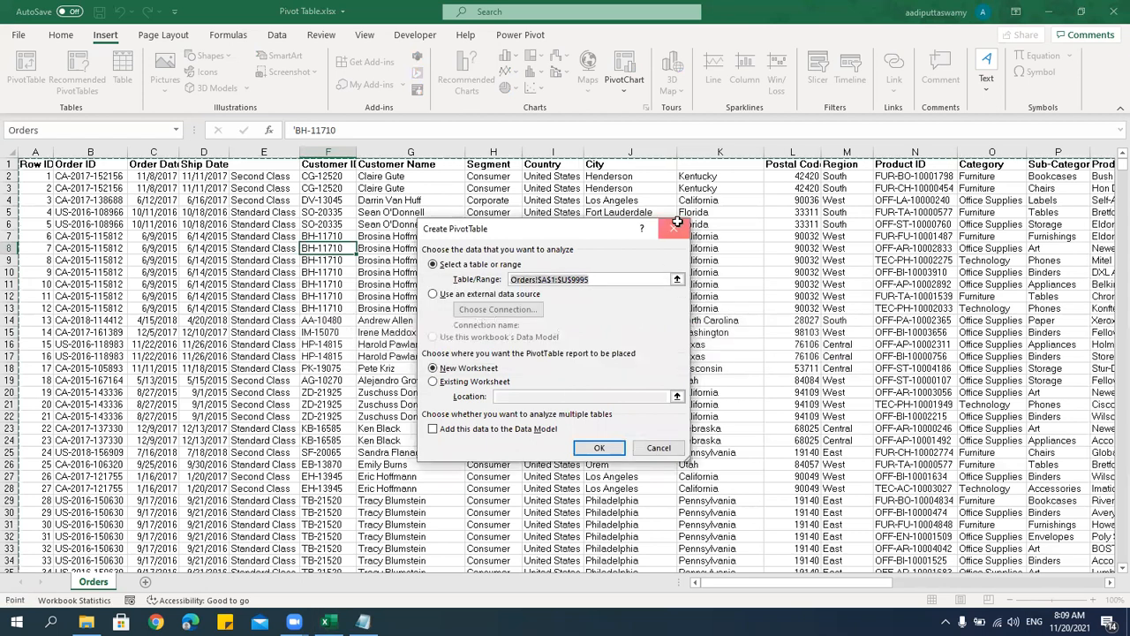
click(674, 227)
click(673, 223)
Undo the clearing of the Ship Mode and State headings.
key(ctrl+z)
key(ctrl+z)
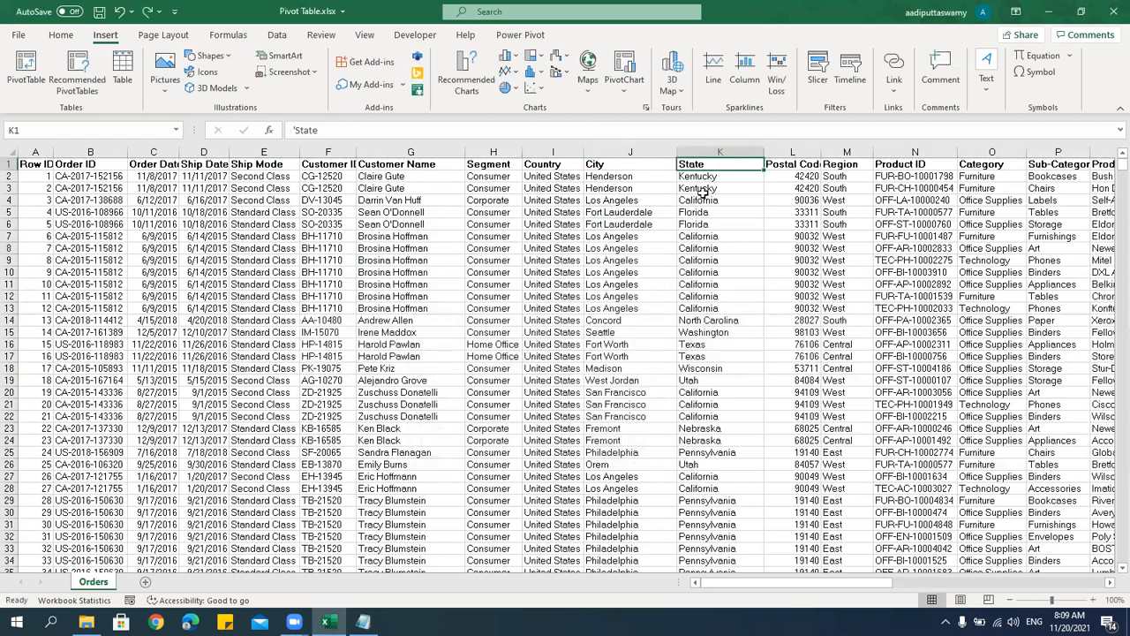
drag(707, 187, 710, 345)
click(619, 337)
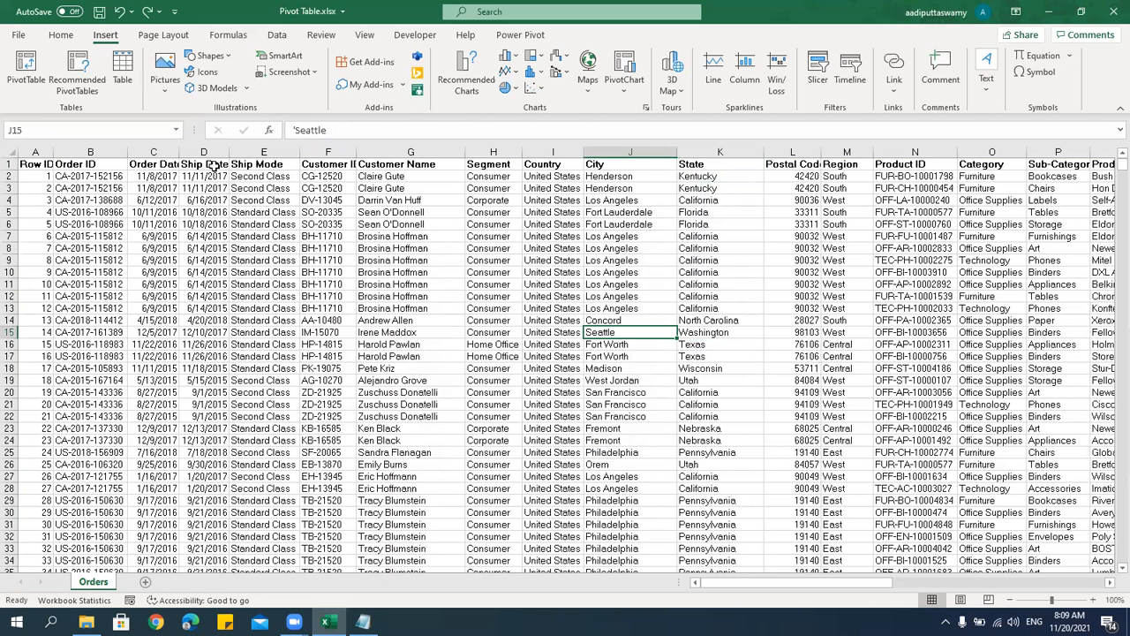
Clear all the data in row 12 of the Orders sheet, leaving the row blank.
click(9, 165)
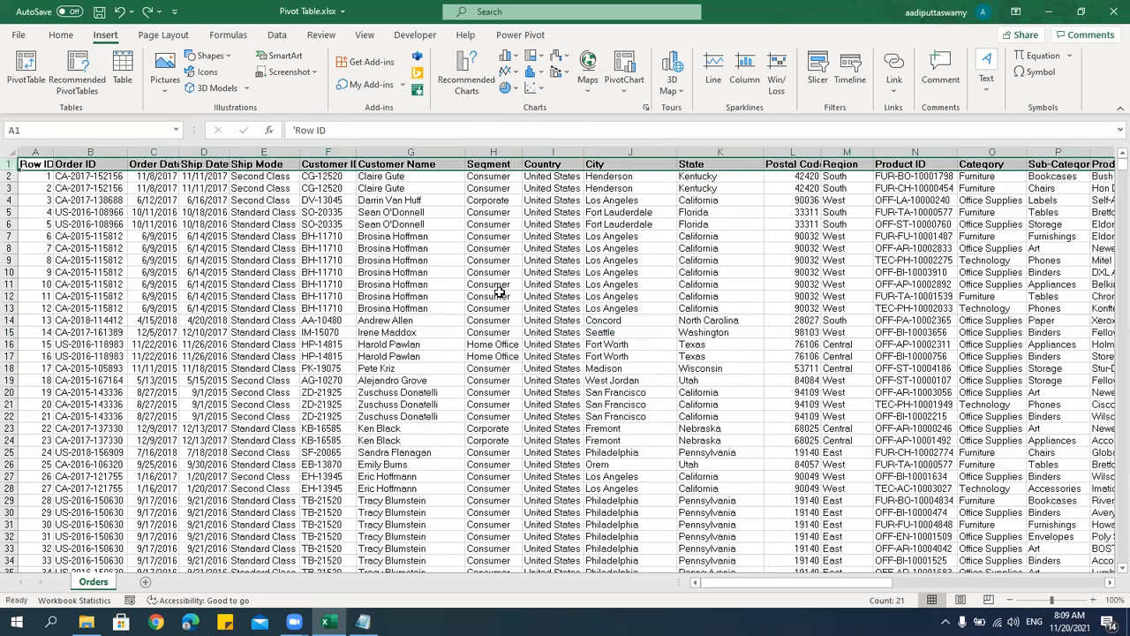
click(9, 296)
key(ctrl+shift+plus)
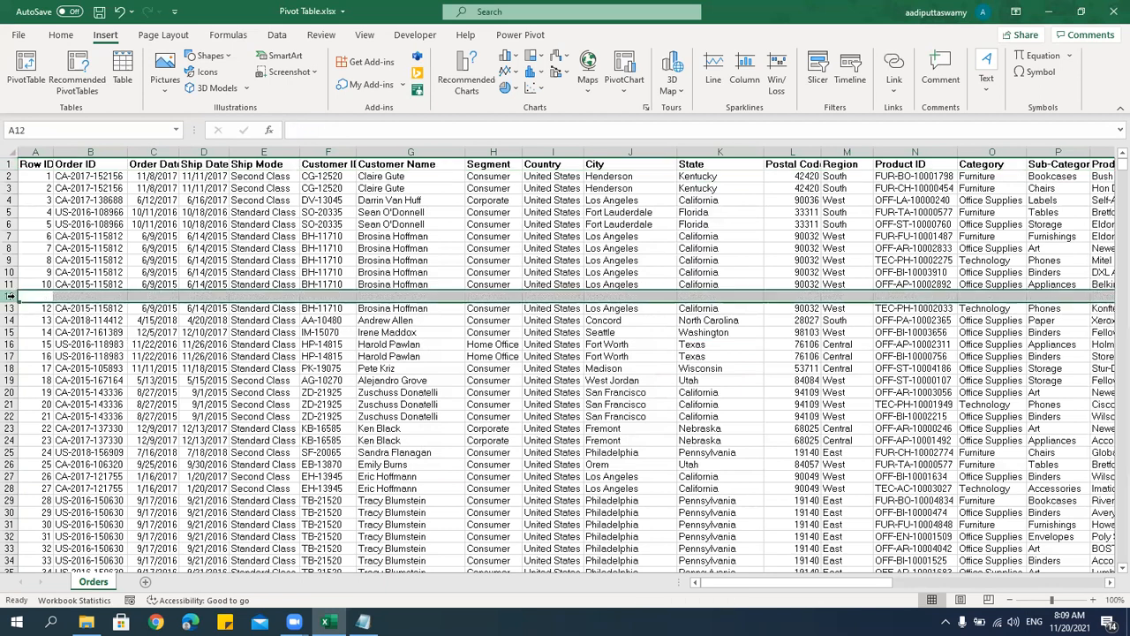
click(200, 426)
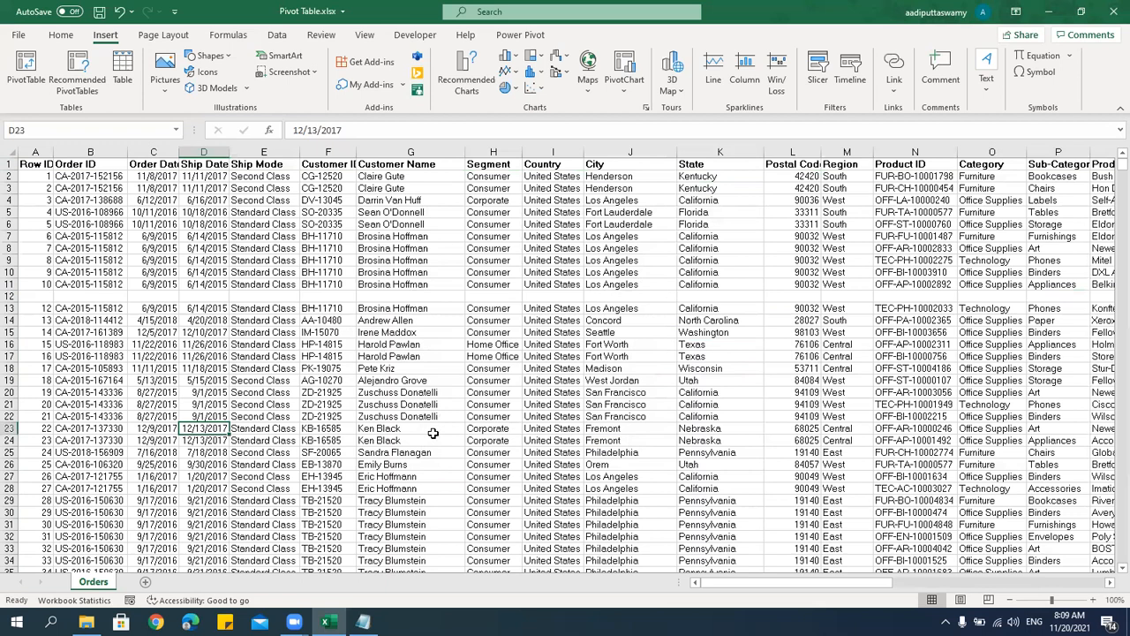
Undo the clearing of row 12.
click(325, 168)
key(ctrl+z)
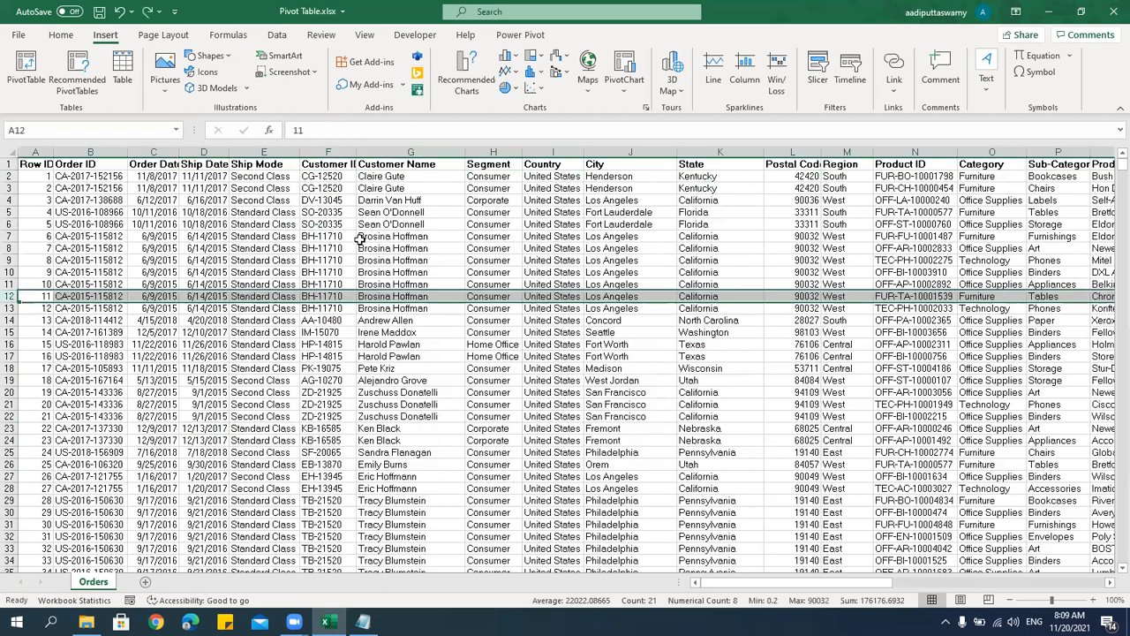
click(624, 322)
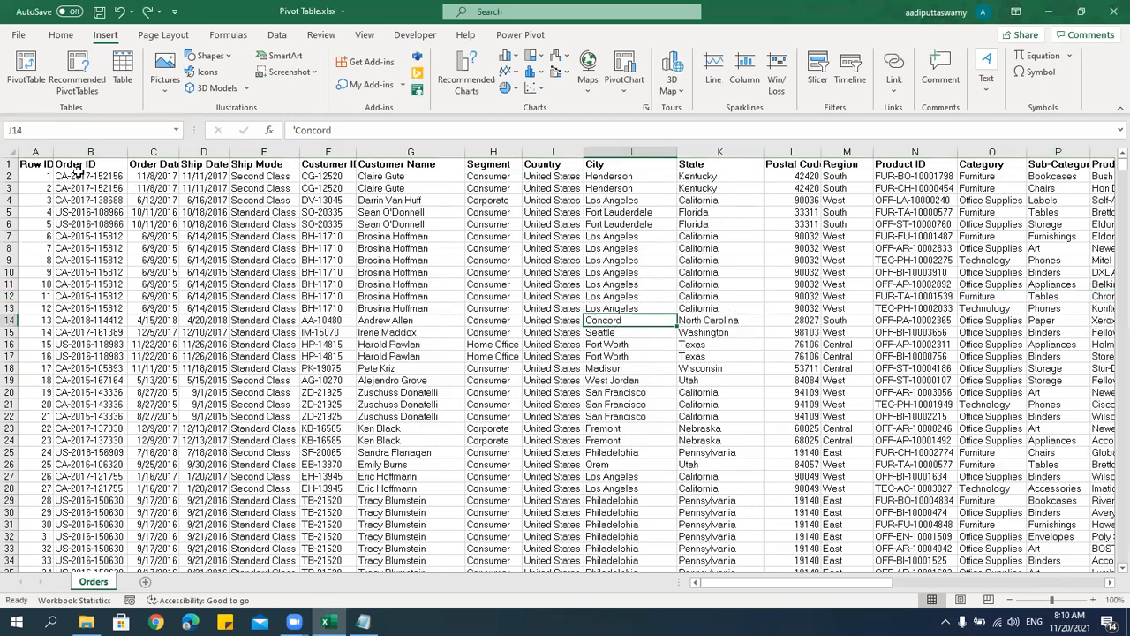
Select the whole Orders data range from A1 to U9995, start creating a PivotTable from it, and cancel.
click(44, 166)
key(ctrl+shift+Right)
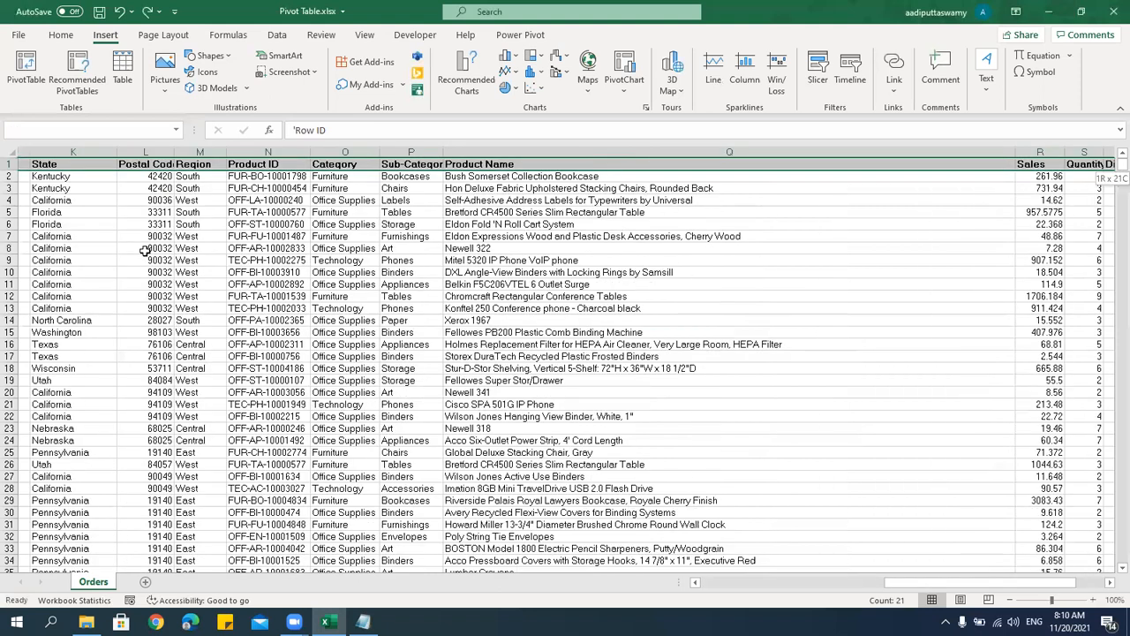
key(ctrl+shift+Down)
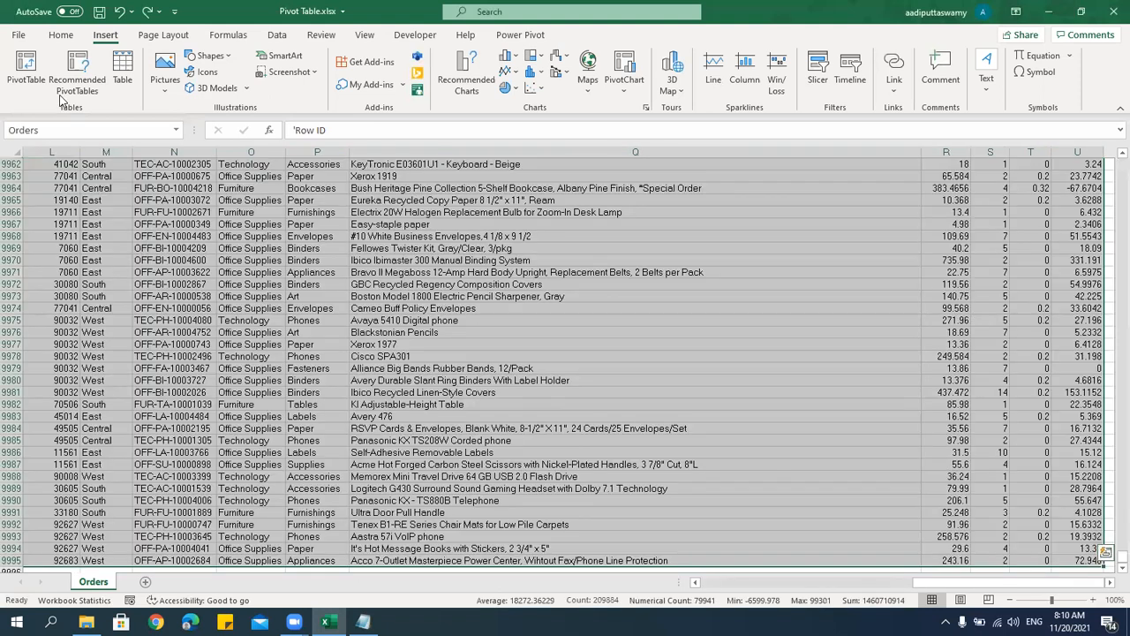
click(26, 69)
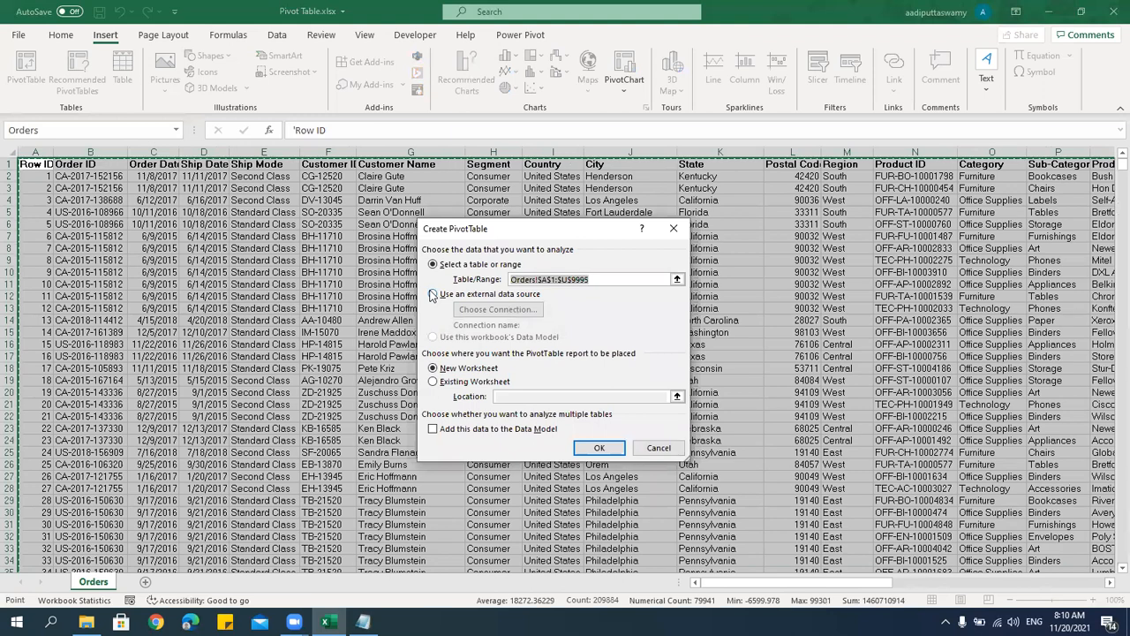
key(Escape)
click(322, 211)
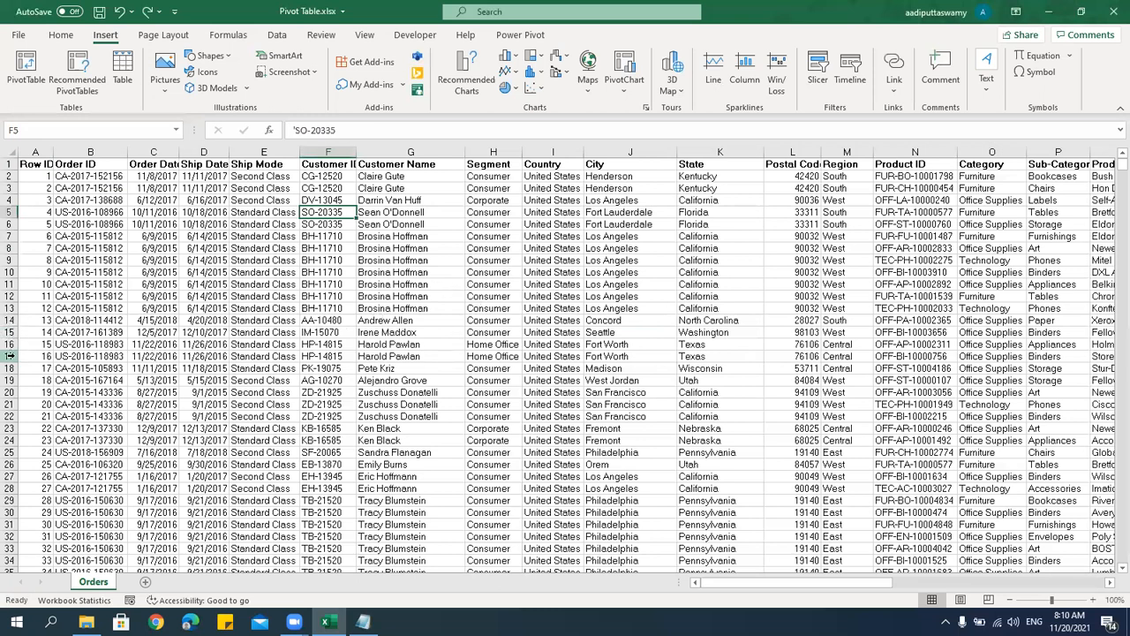
Clear all the data in row 17 of the Orders sheet.
click(10, 356)
key(Delete)
click(313, 426)
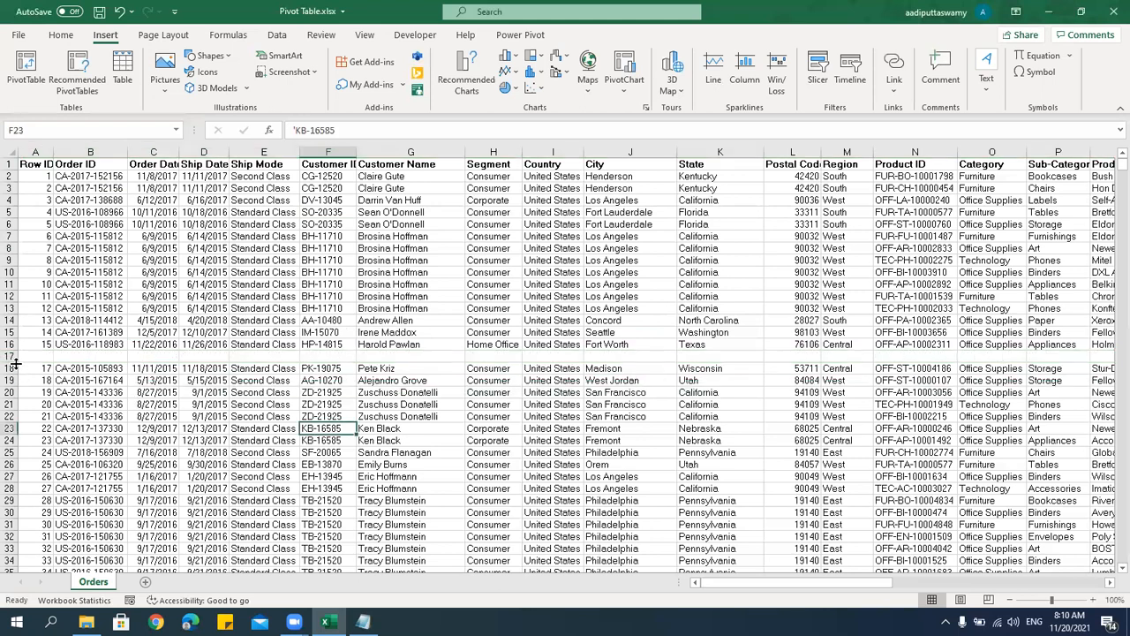
click(521, 456)
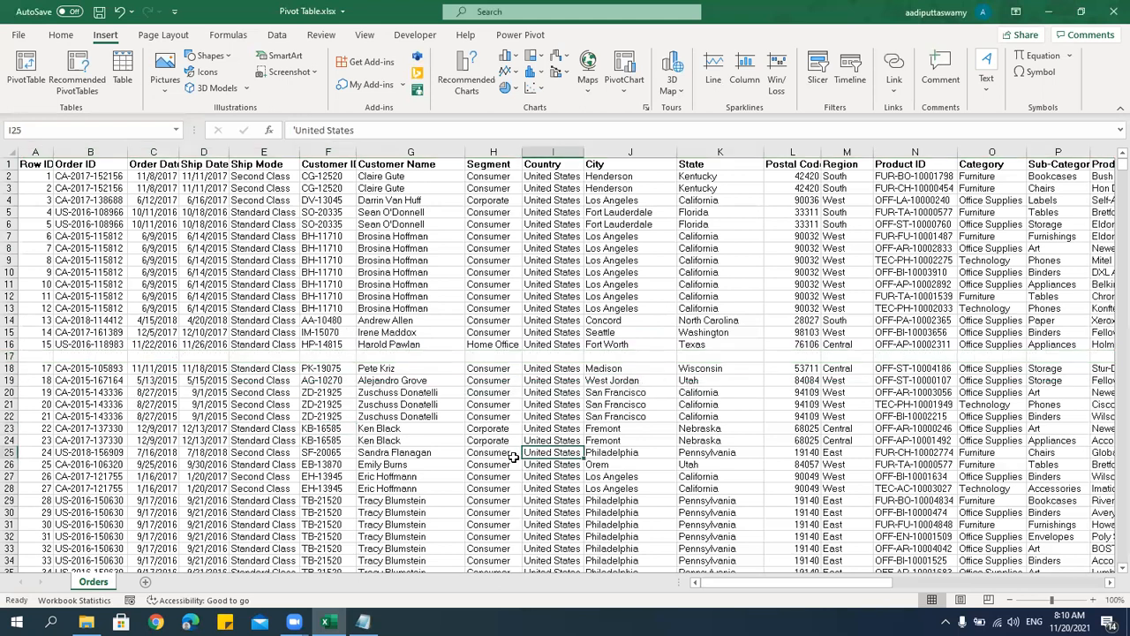
Try to create a PivotTable from a single selected cell above the blank row 17, and cancel.
click(398, 299)
click(27, 69)
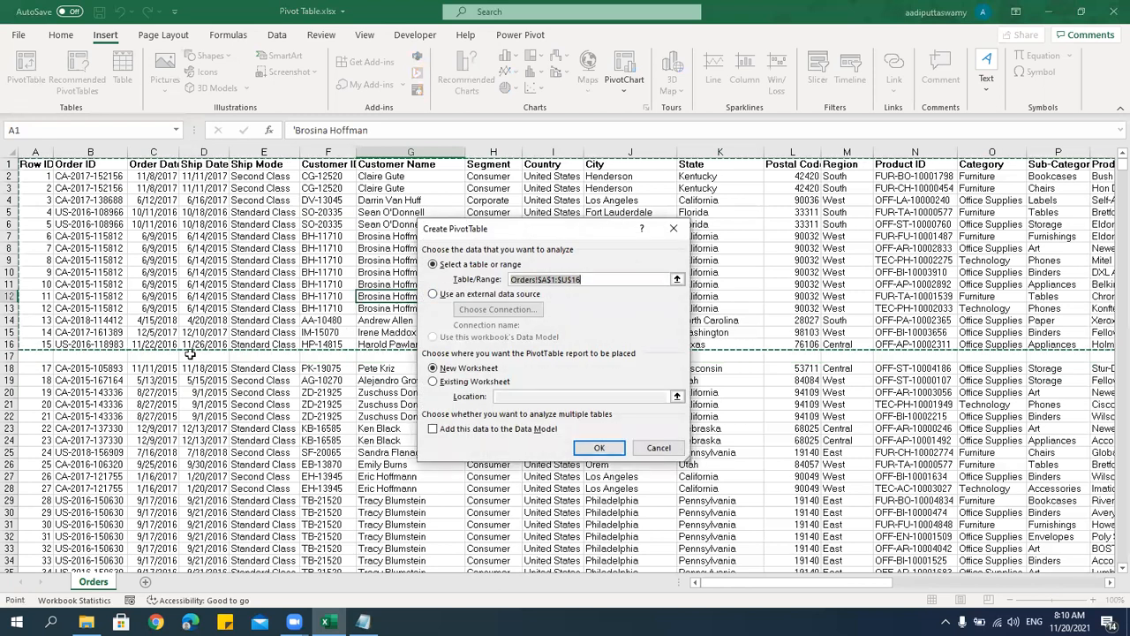
click(657, 448)
click(401, 440)
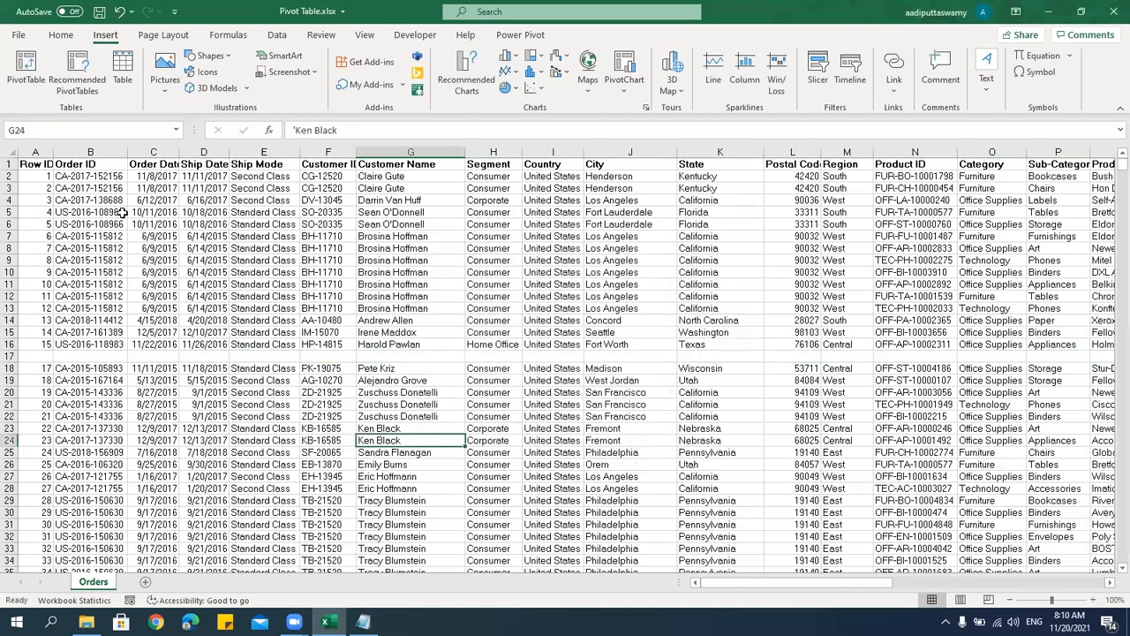
Select all the Orders data across the blank row, A1 to U9995, start creating a PivotTable from it, and cancel.
click(34, 162)
key(ctrl+shift+Down)
key(ctrl+shift+Down)
key(ctrl+shift+Down)
key(ctrl+shift+Right)
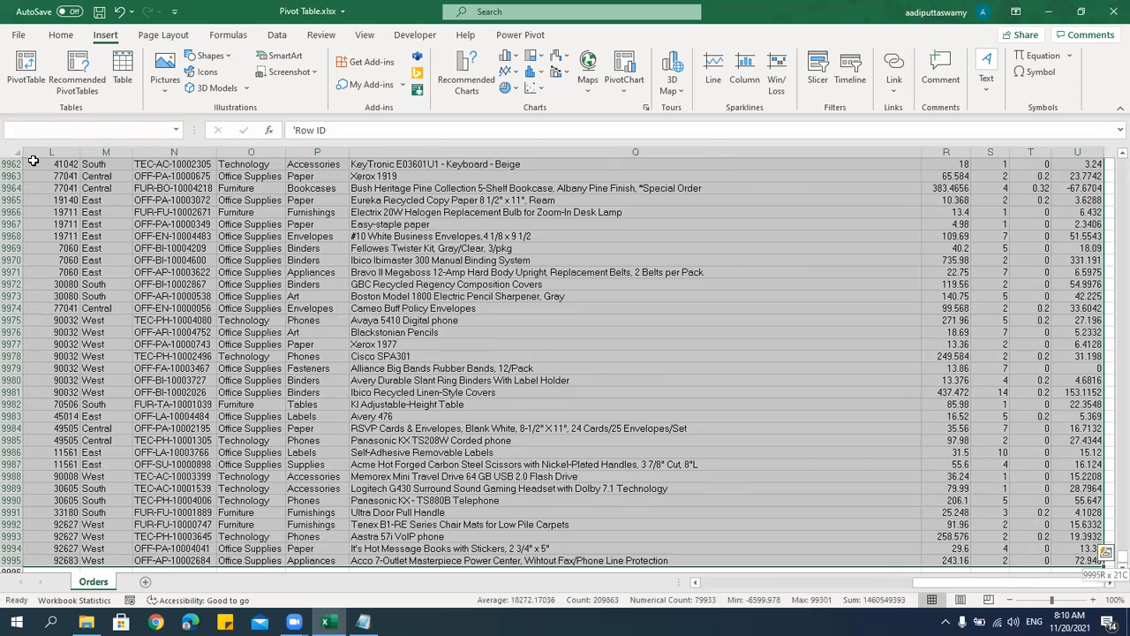
click(24, 70)
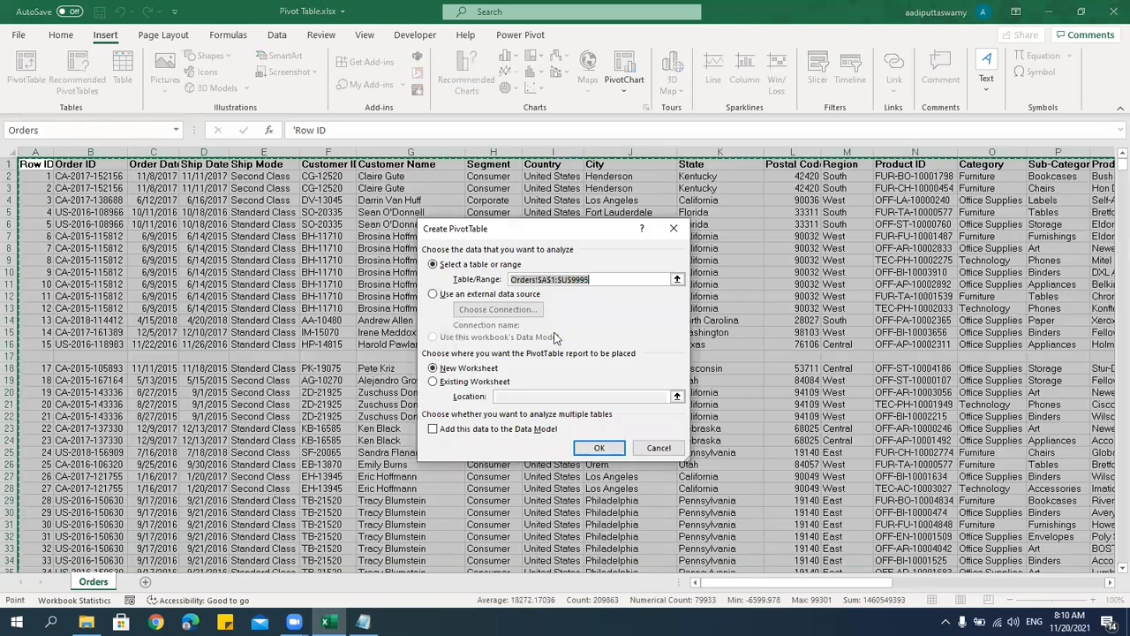
click(663, 449)
Undo the clearing of row 17.
click(461, 323)
key(ctrl+z)
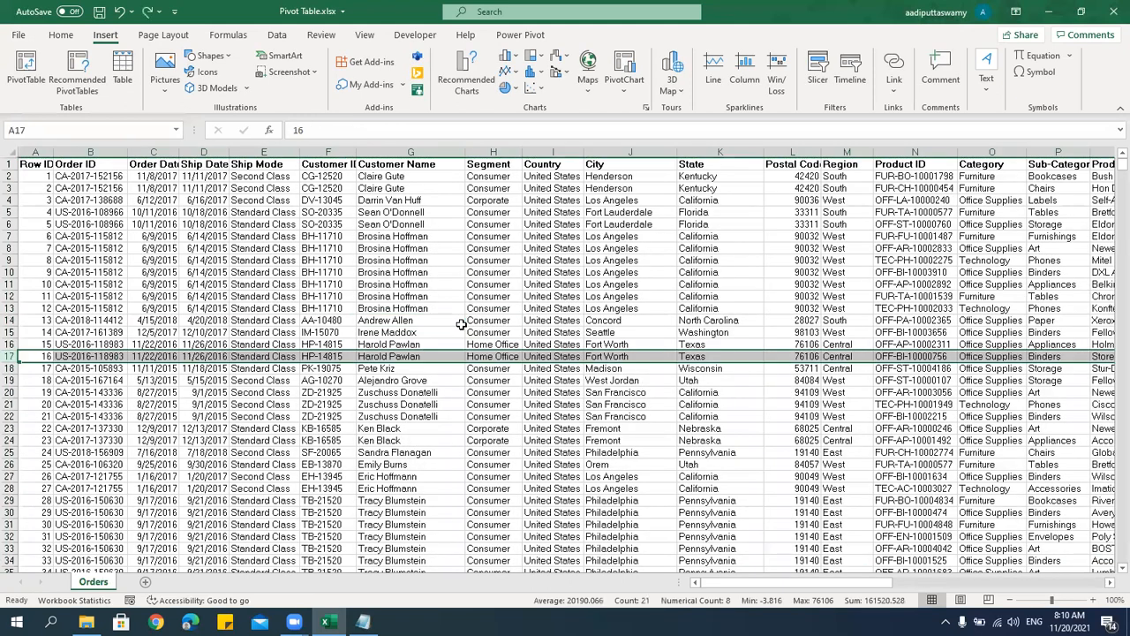
click(420, 283)
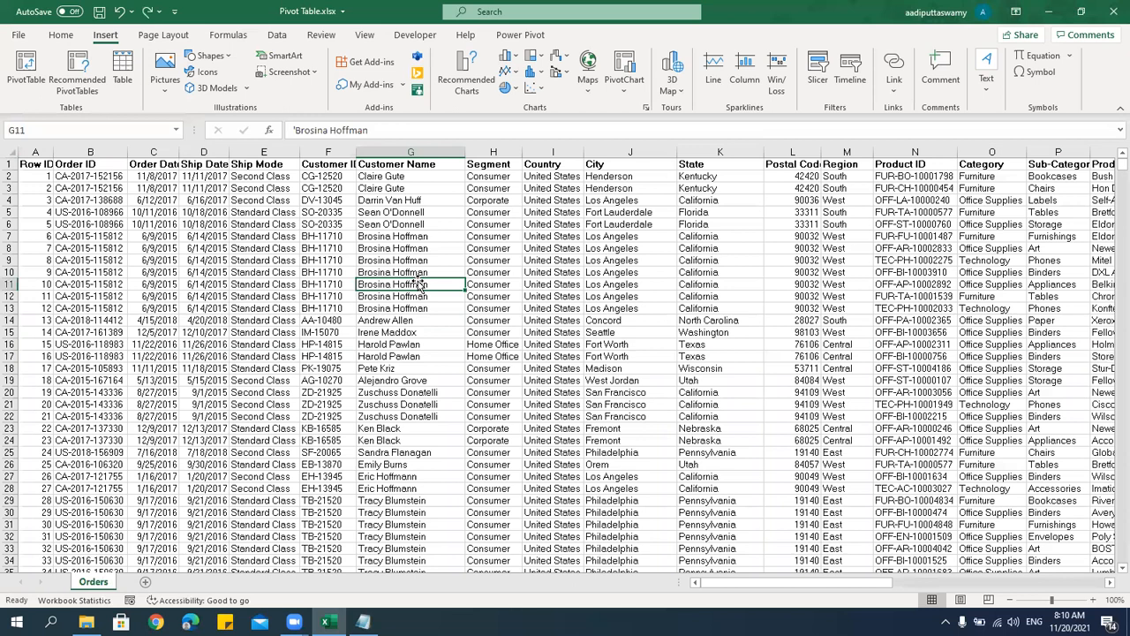
Create a PivotTable on a new worksheet from the Orders data, using the range Orders!$A$1:$U$9995.
click(412, 239)
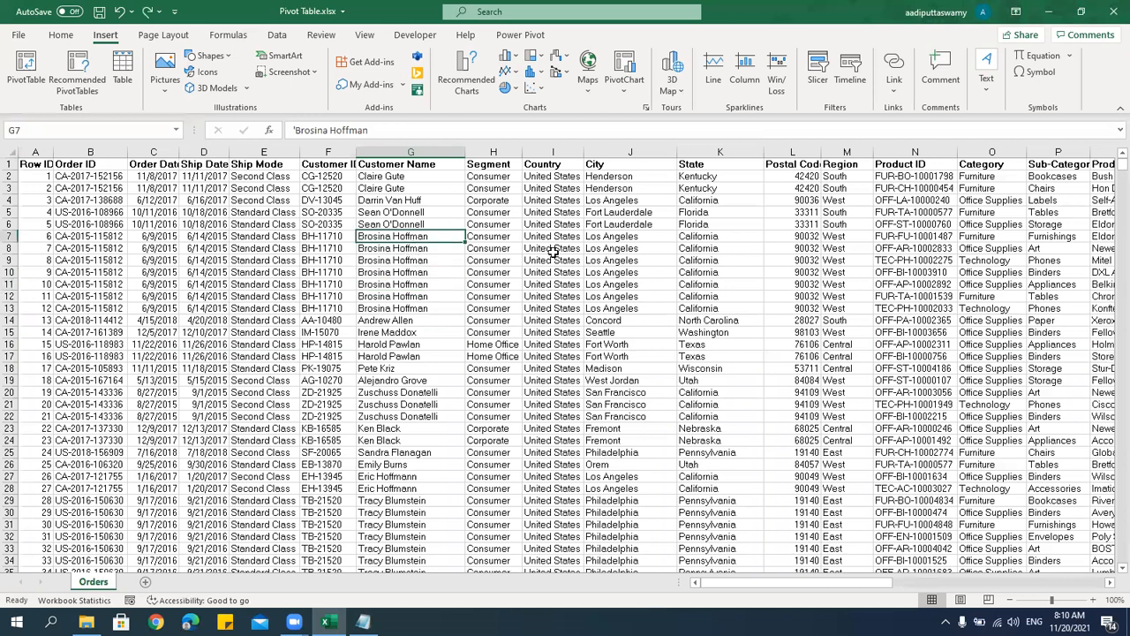
click(314, 307)
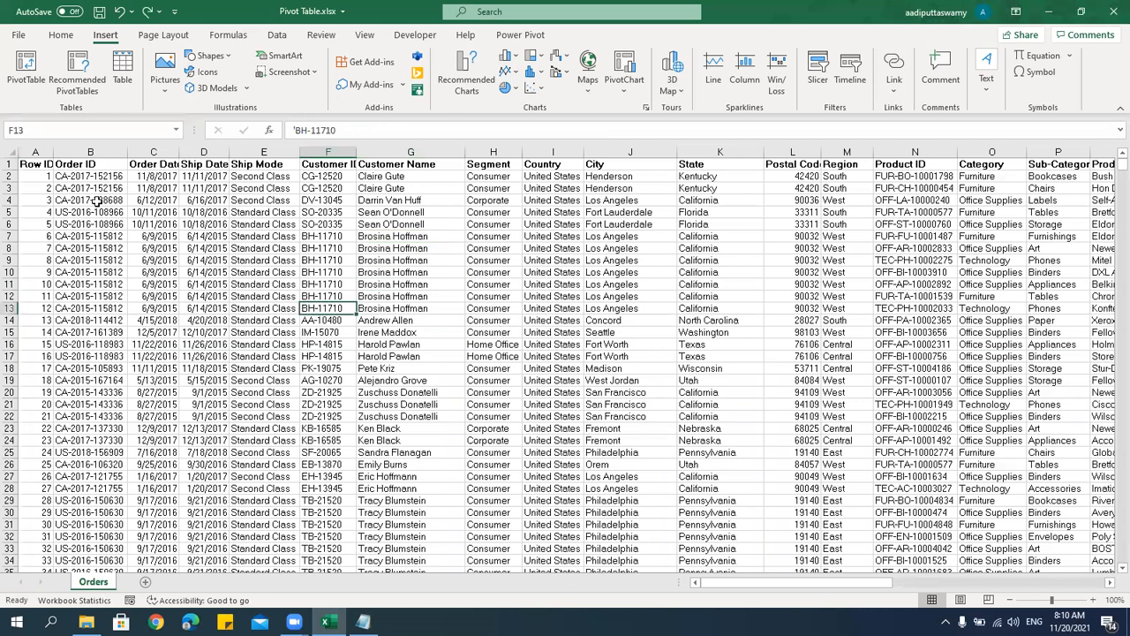
click(26, 84)
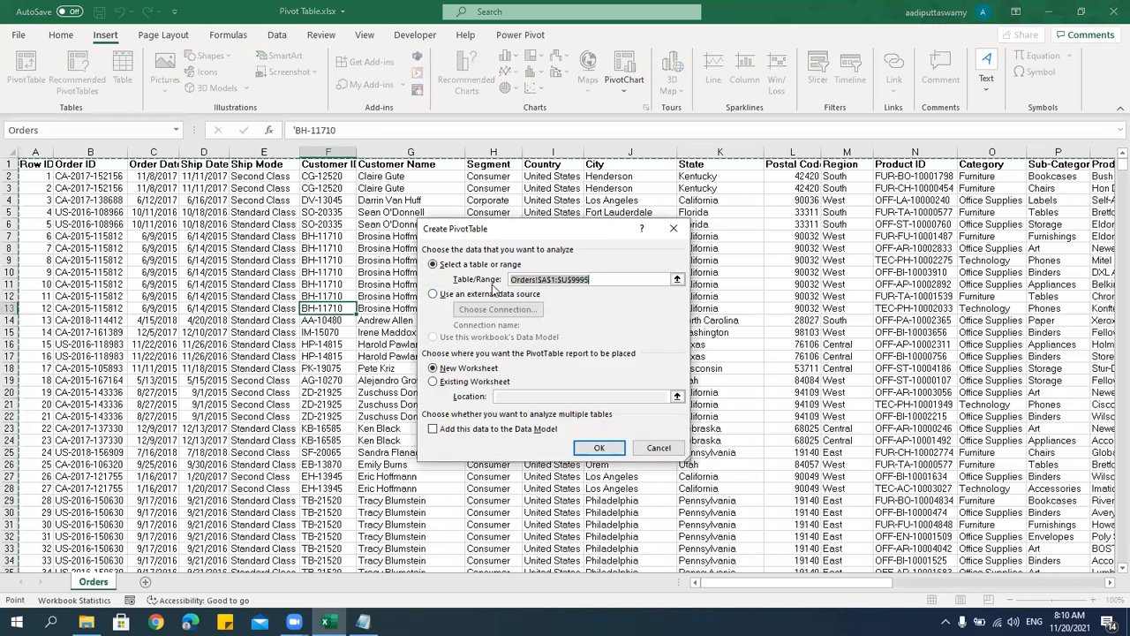
click(574, 279)
drag(590, 279, 500, 280)
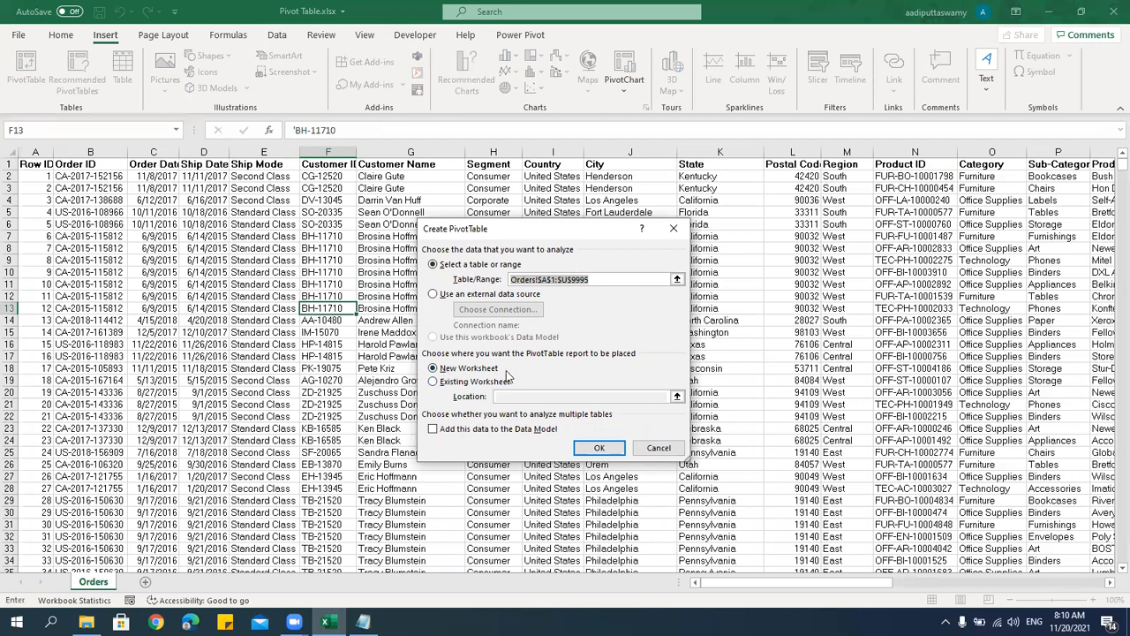
click(605, 449)
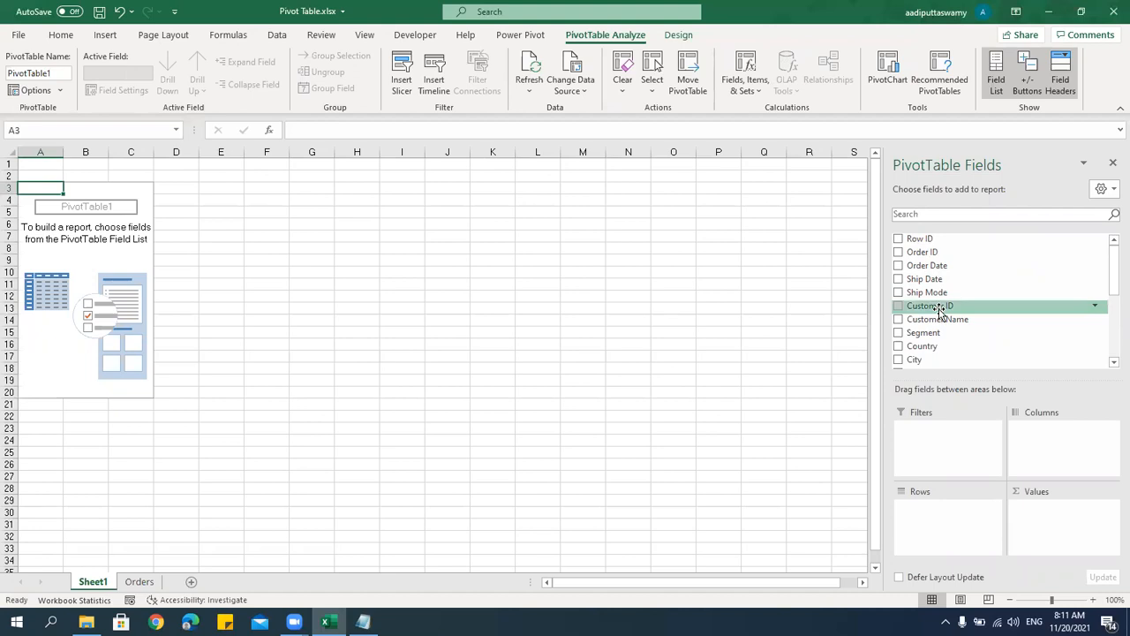
Add Region to the PivotTable rows and Sales to the values as a sum.
scroll(933, 358, down, 3)
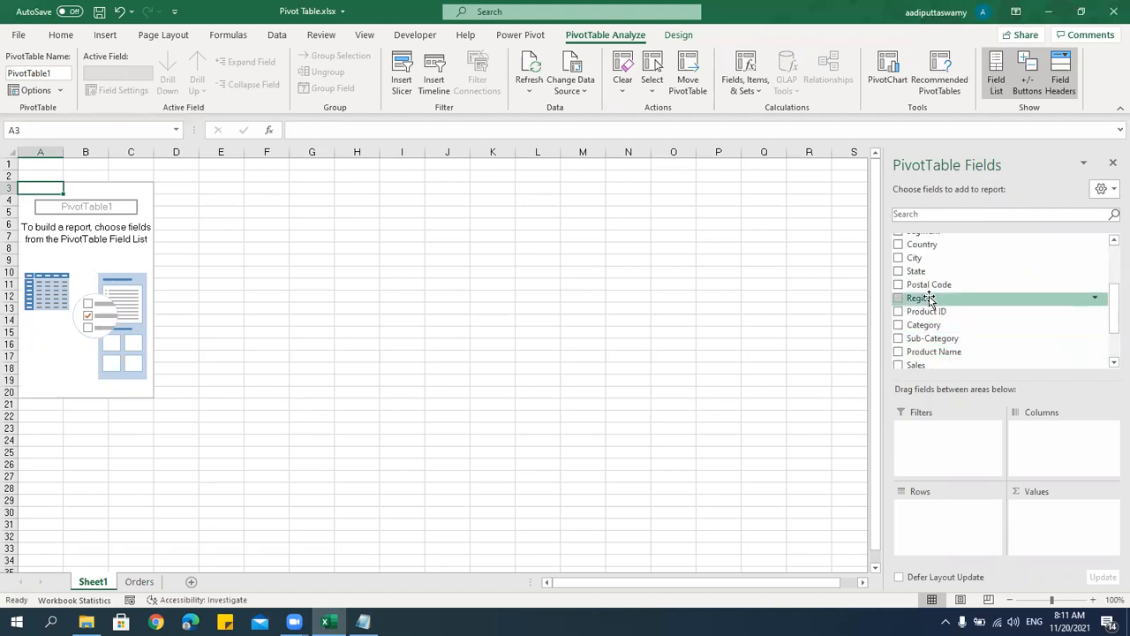
drag(929, 301, 956, 519)
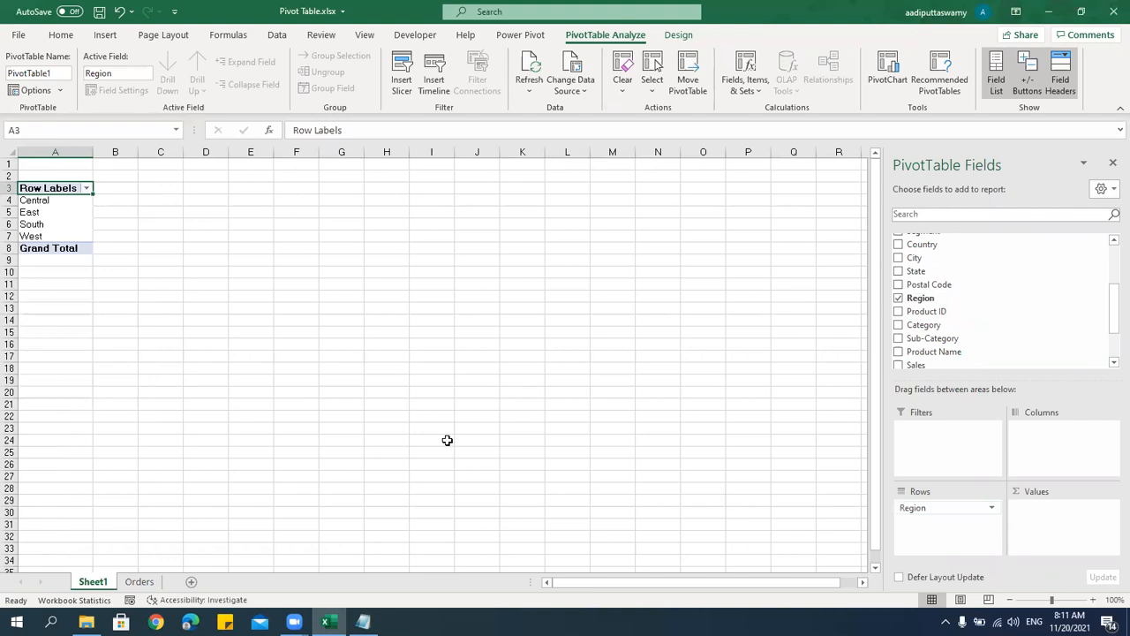
scroll(954, 328, down, 2)
drag(914, 303, 1028, 521)
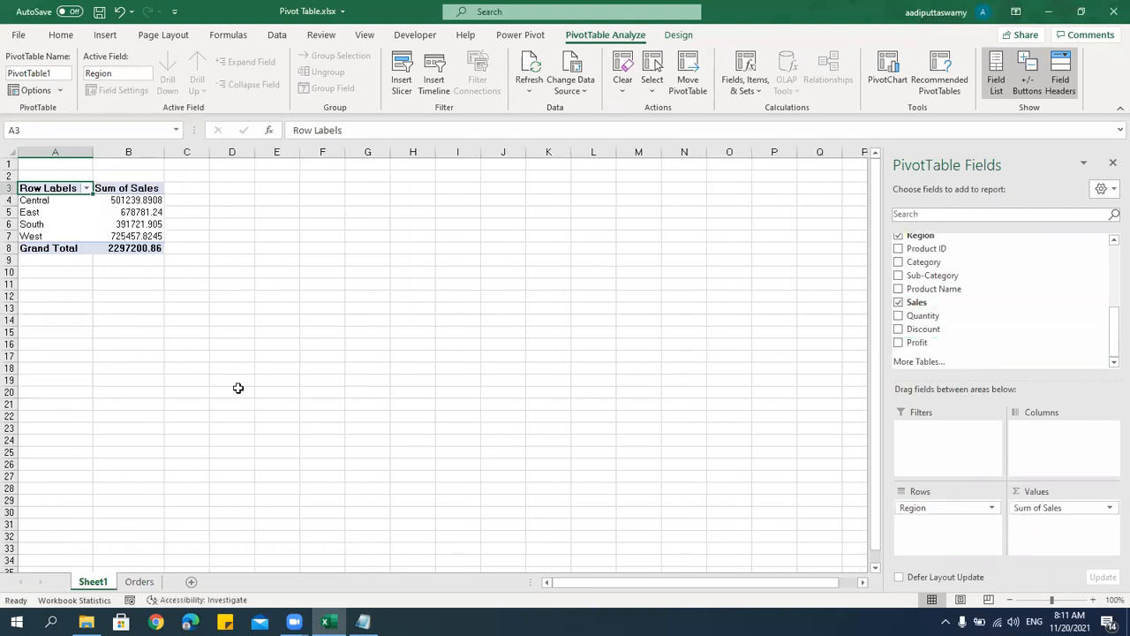
click(123, 213)
ctrl+scroll(265, 292, up, 2)
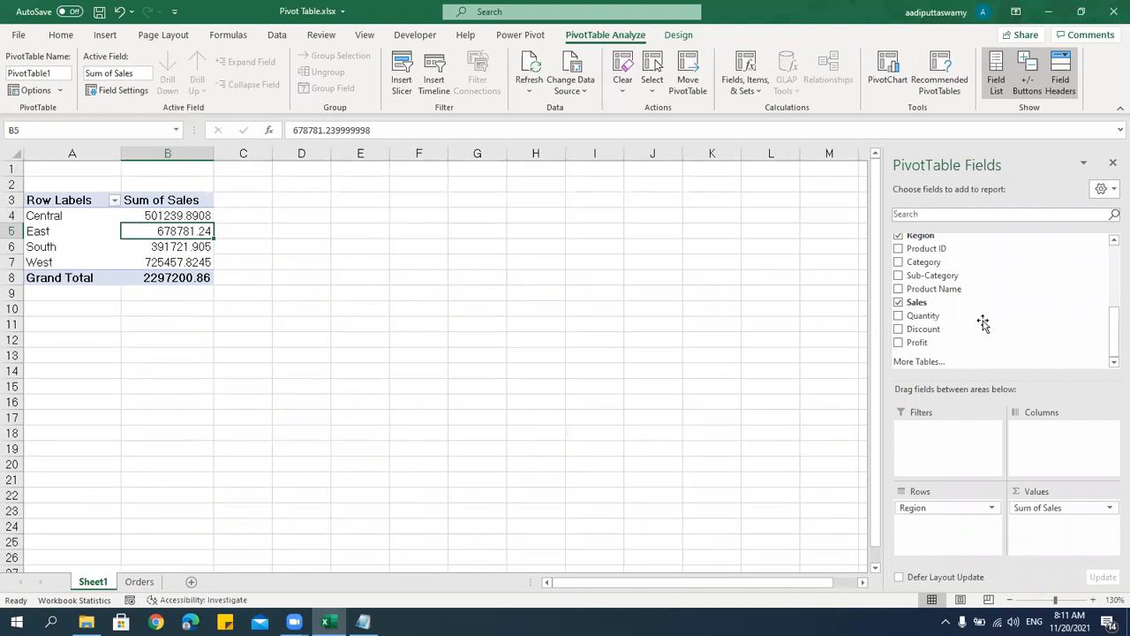
Add Sub-Category to the PivotTable rows beneath Region.
drag(951, 274, 941, 520)
drag(93, 231, 93, 433)
click(84, 154)
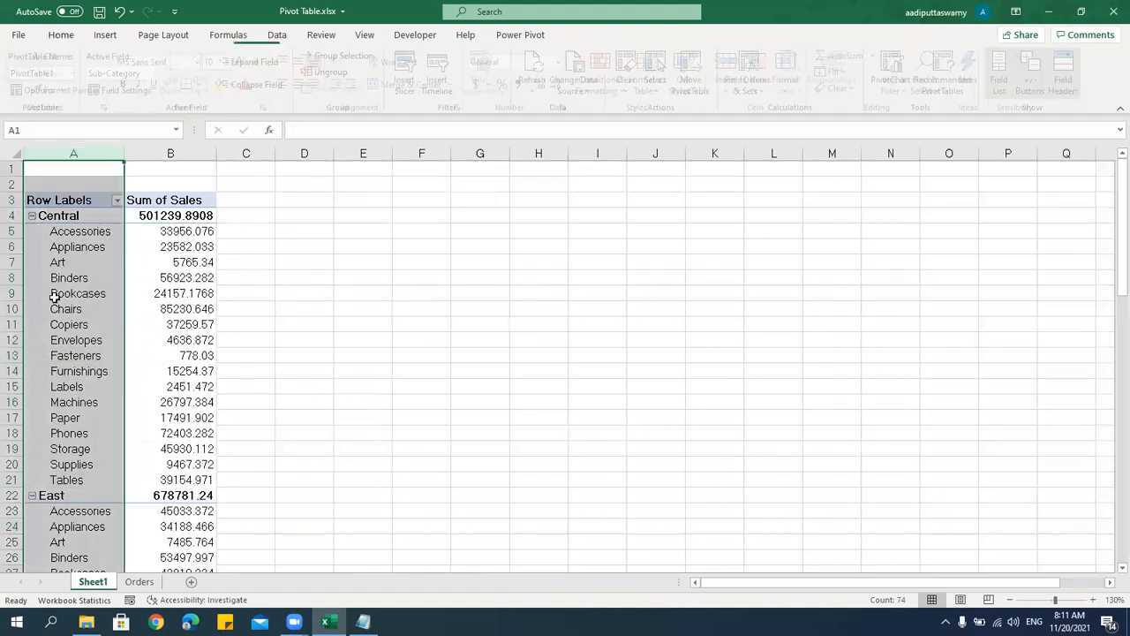
click(88, 325)
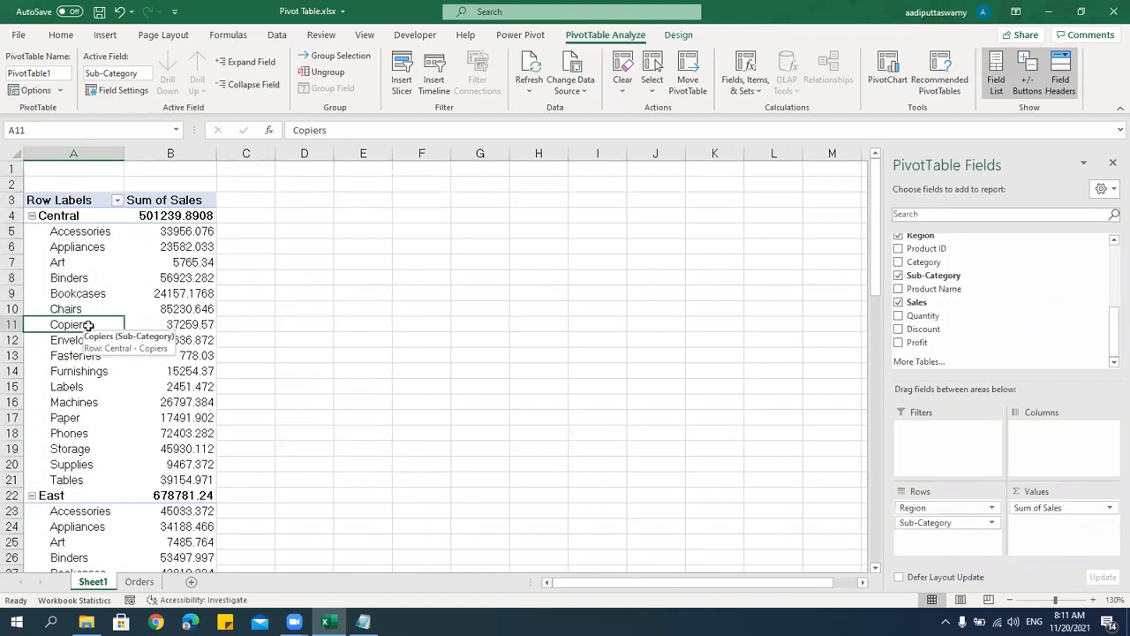
Change the PivotTable's report layout to tabular form.
click(678, 35)
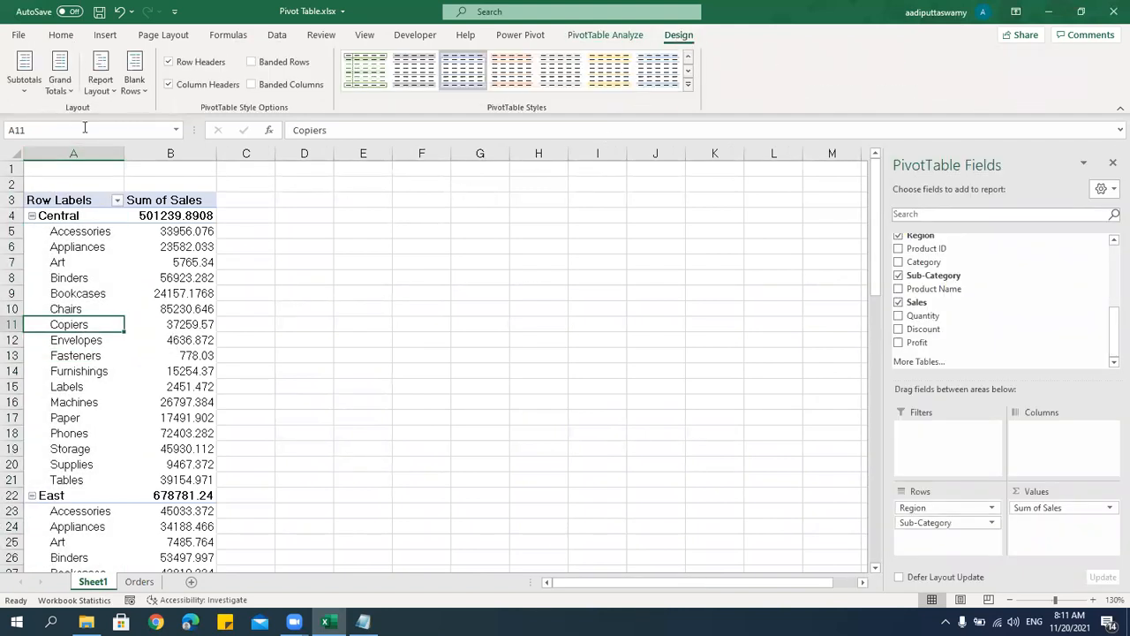
click(101, 89)
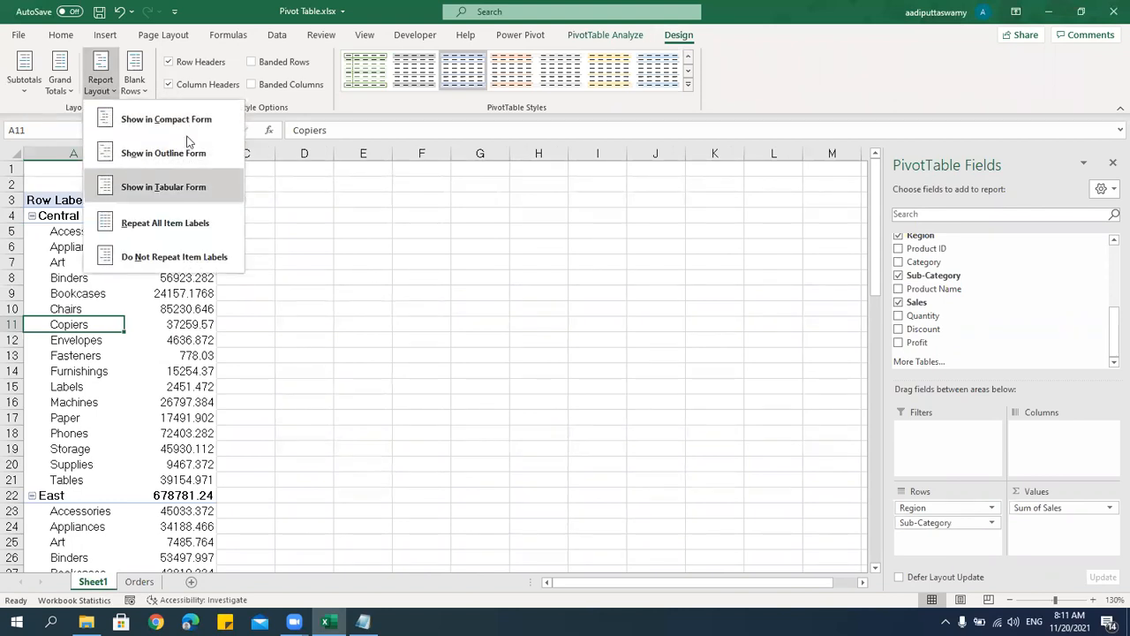
click(163, 189)
click(168, 278)
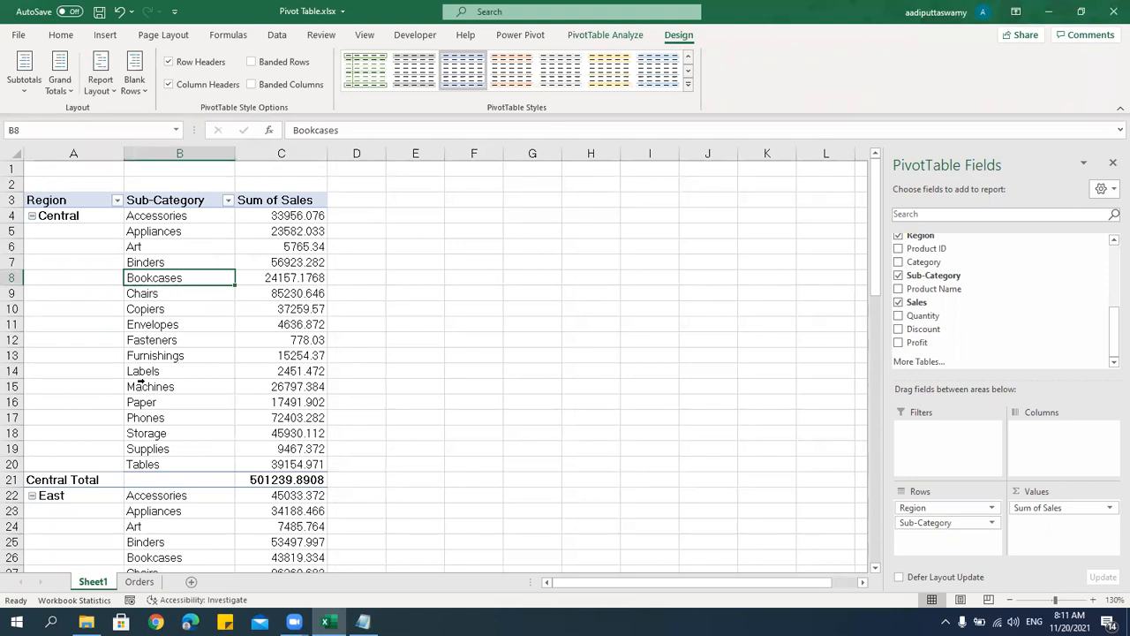
click(177, 294)
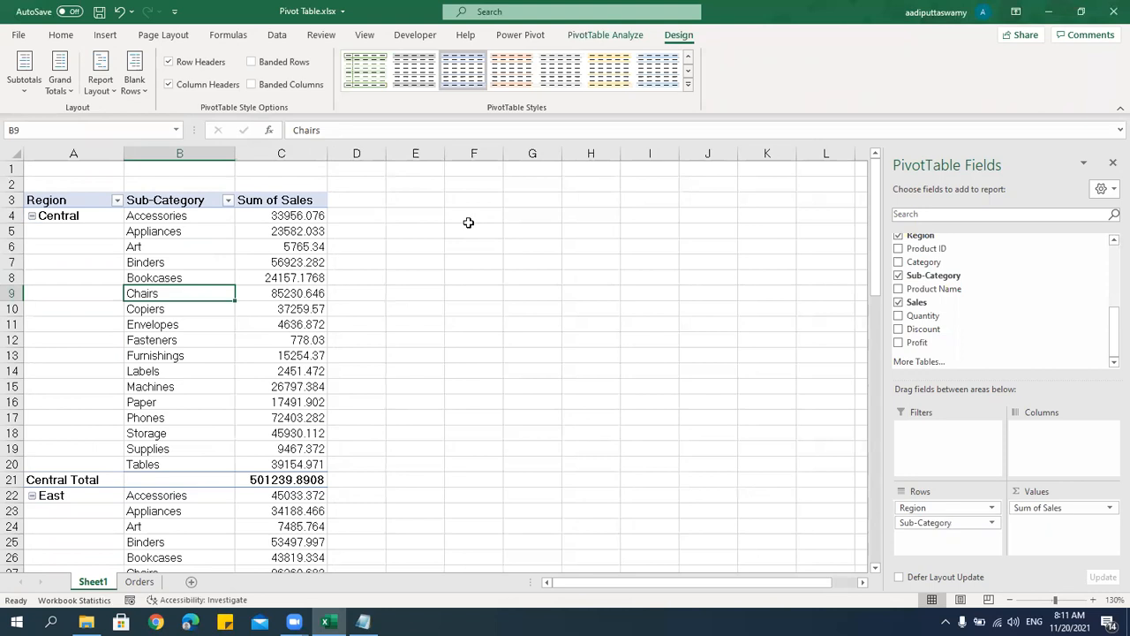
Add Segment to the PivotTable columns and inspect the segment headings.
scroll(935, 327, up, 1)
scroll(988, 323, down, 1)
scroll(987, 323, up, 3)
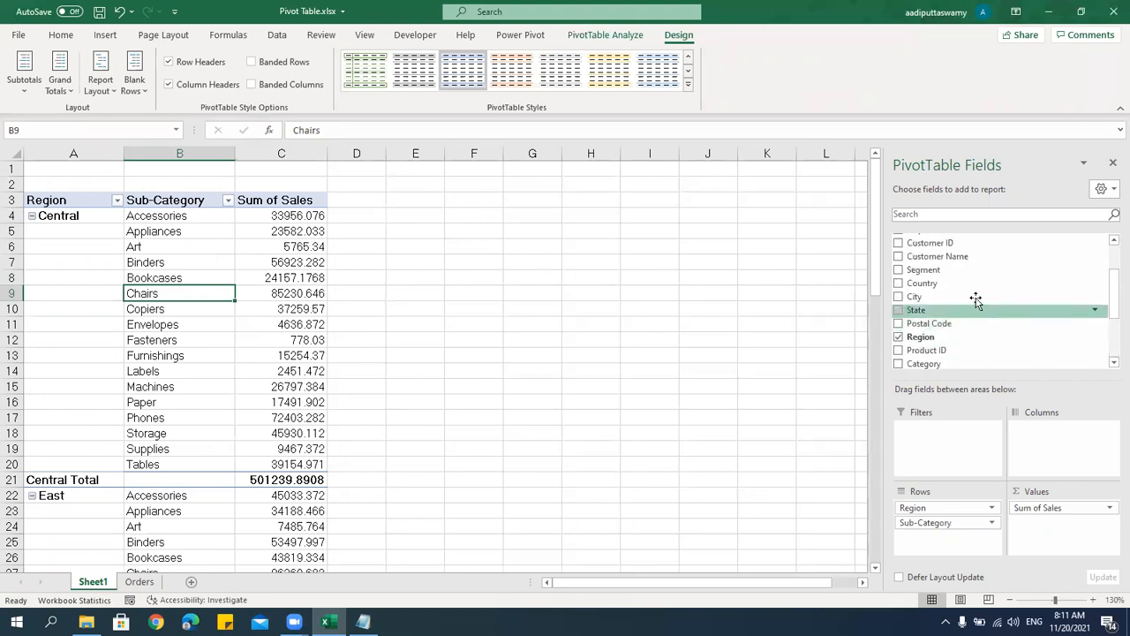
drag(941, 269, 1051, 440)
click(275, 217)
shift+click(481, 219)
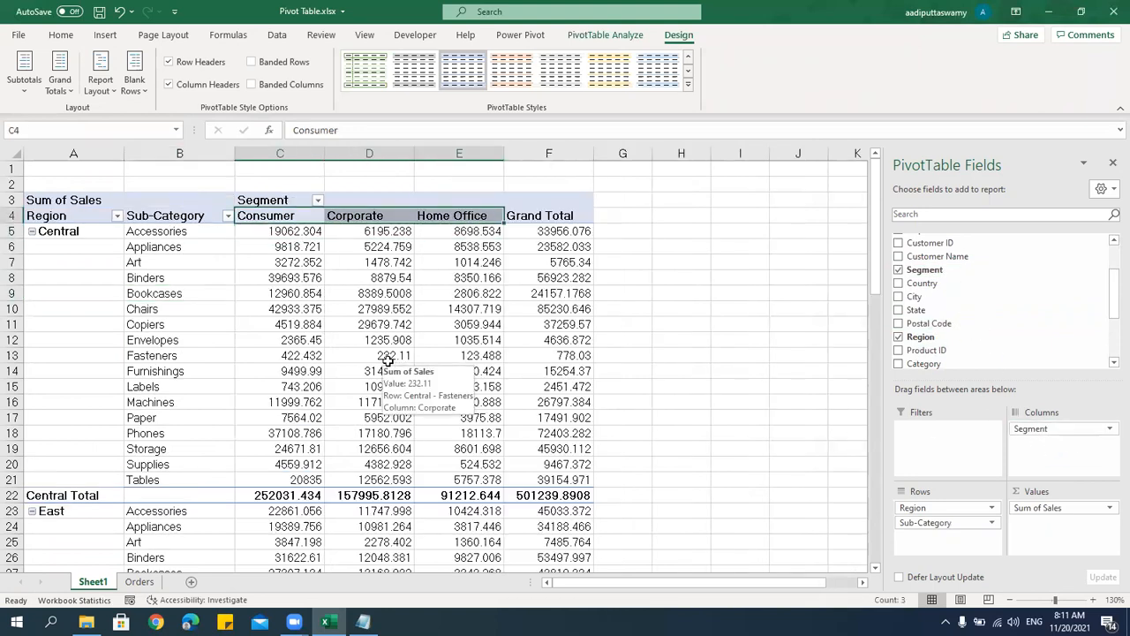
click(385, 308)
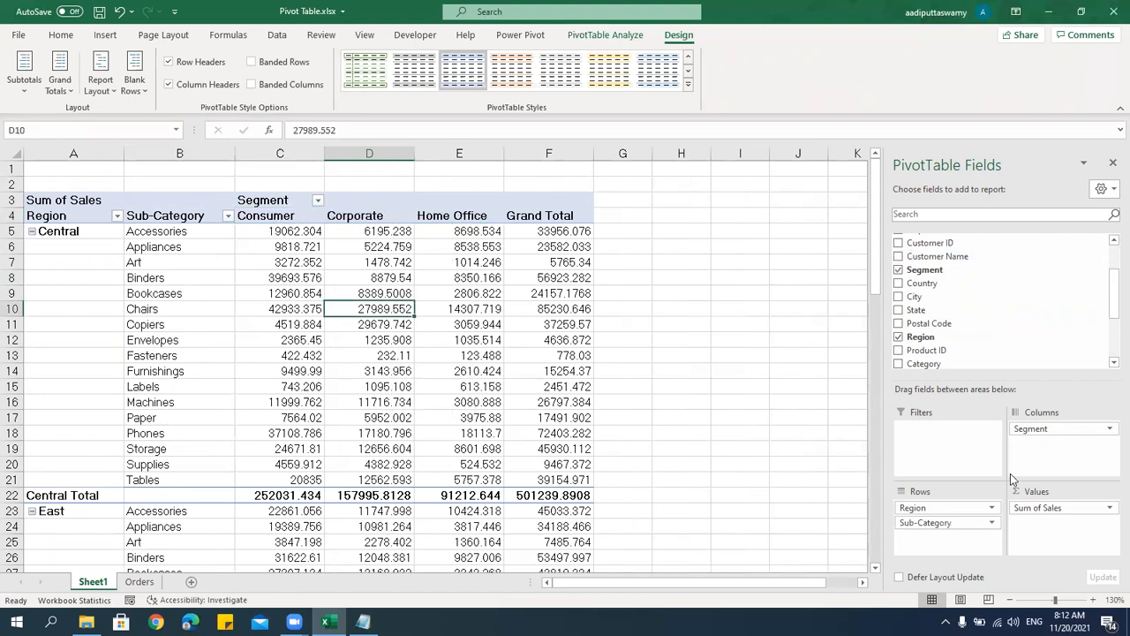
Compare the source records on the Orders sheet with the PivotTable summary on Sheet1.
click(350, 414)
click(150, 582)
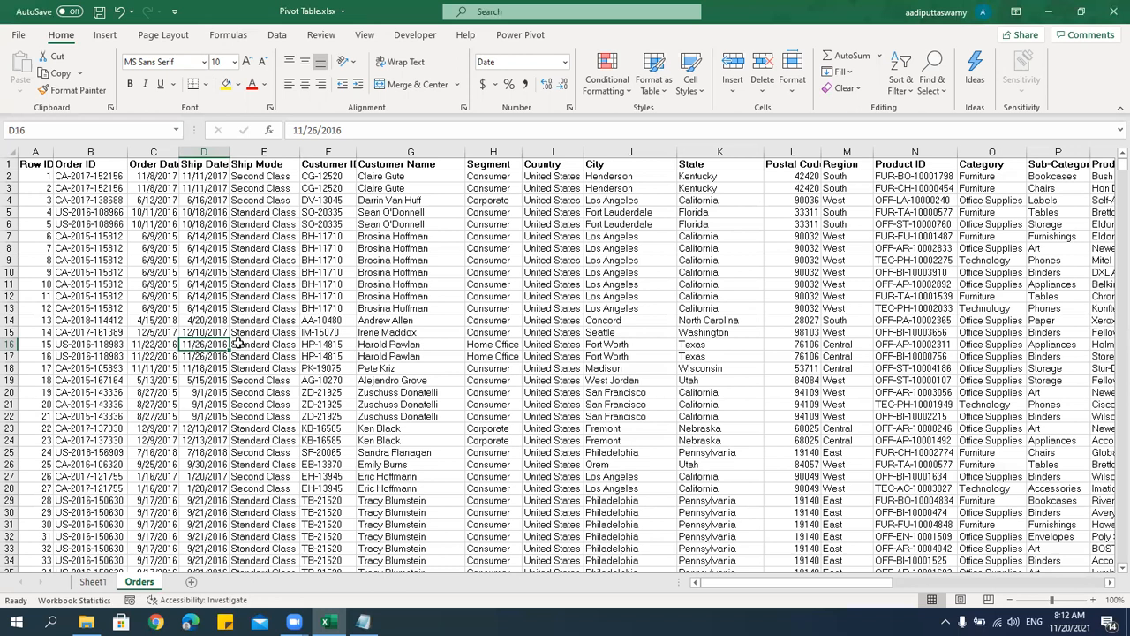
click(240, 344)
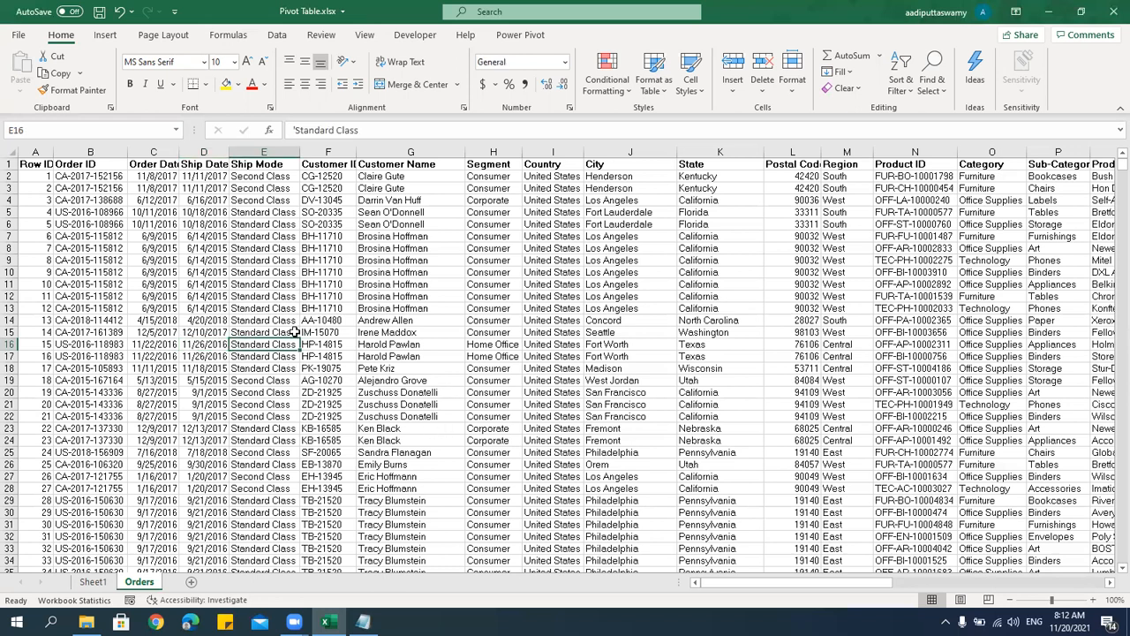
drag(36, 164, 723, 478)
click(615, 345)
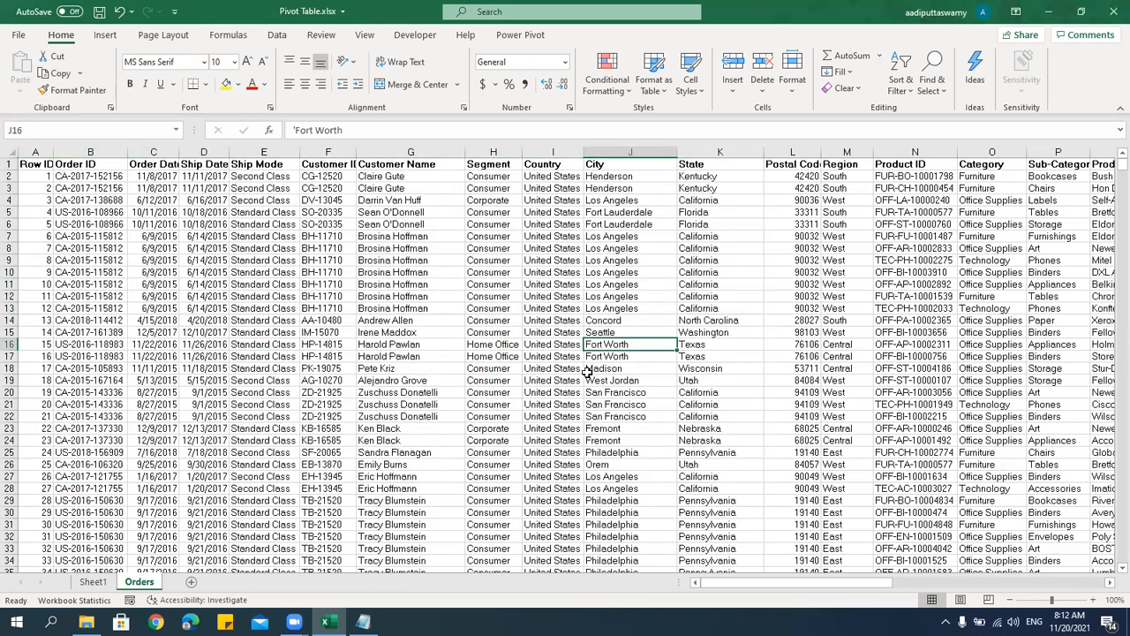
click(501, 320)
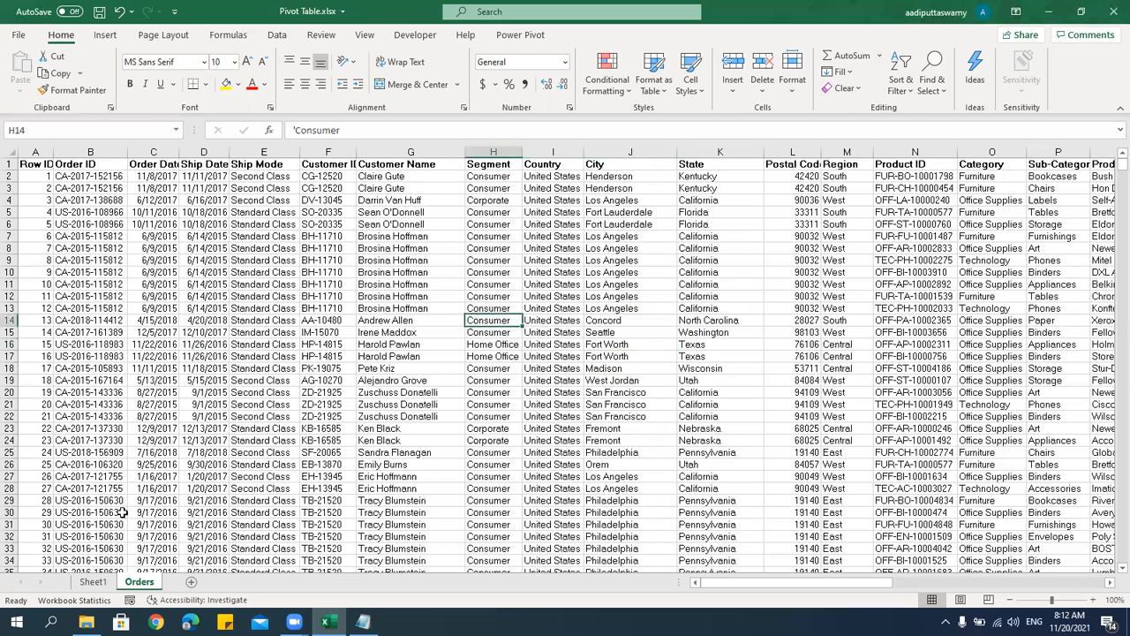
click(93, 581)
click(266, 380)
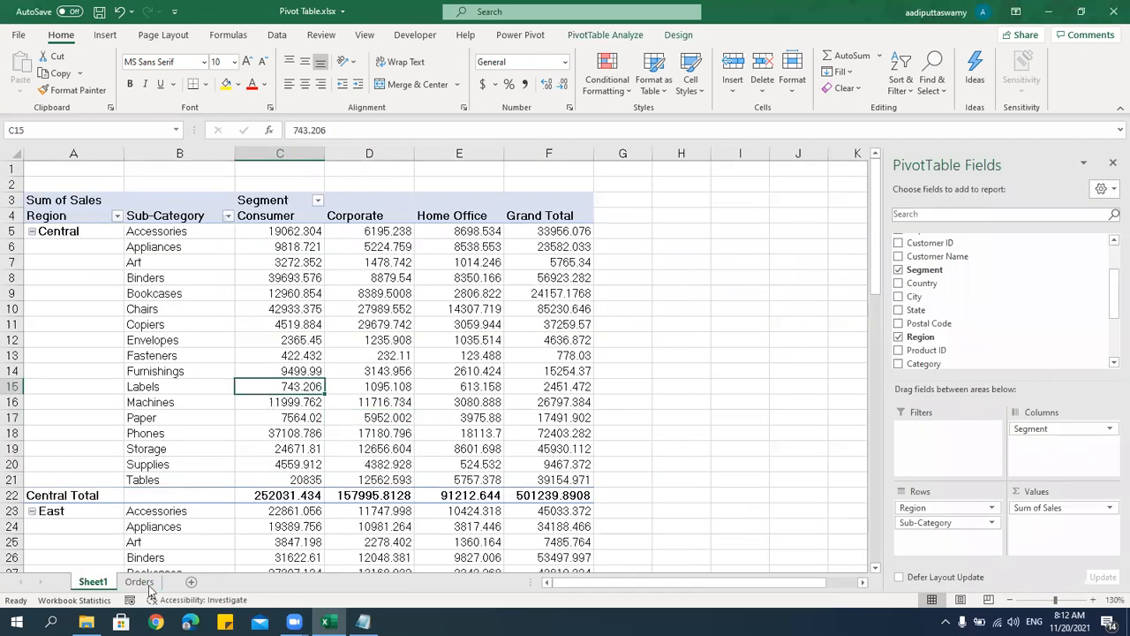
right_click(99, 583)
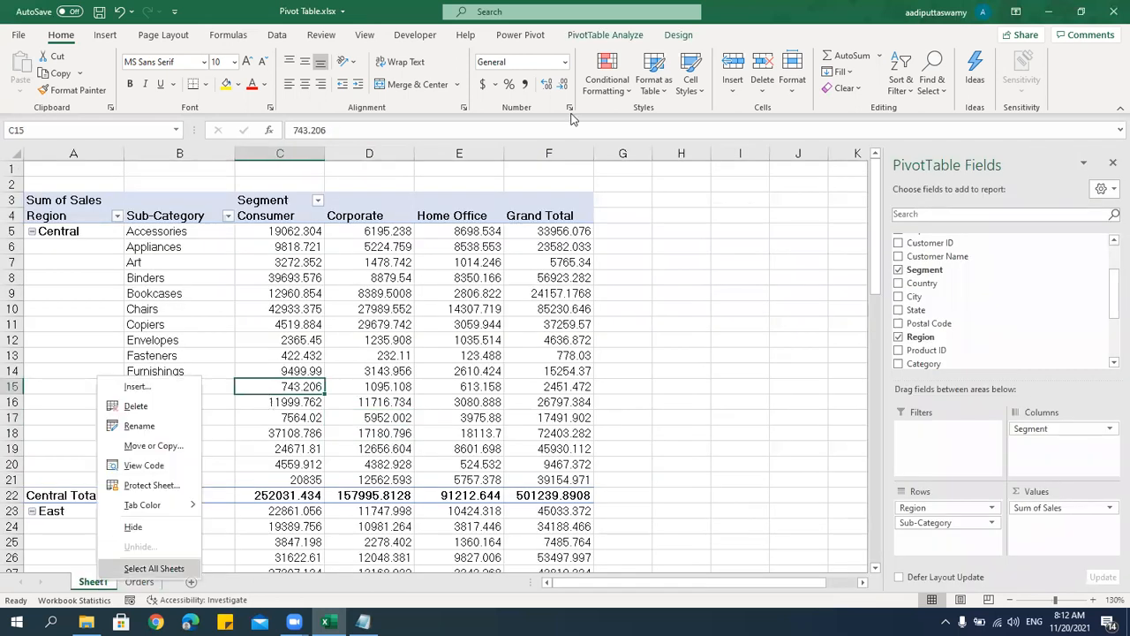
click(288, 363)
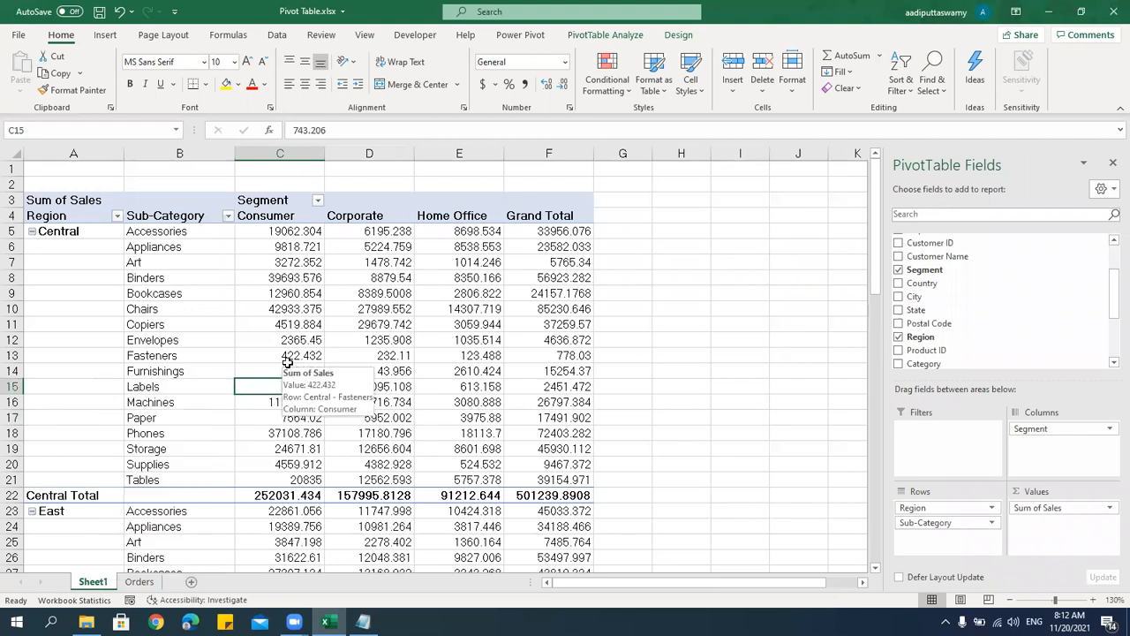
click(134, 352)
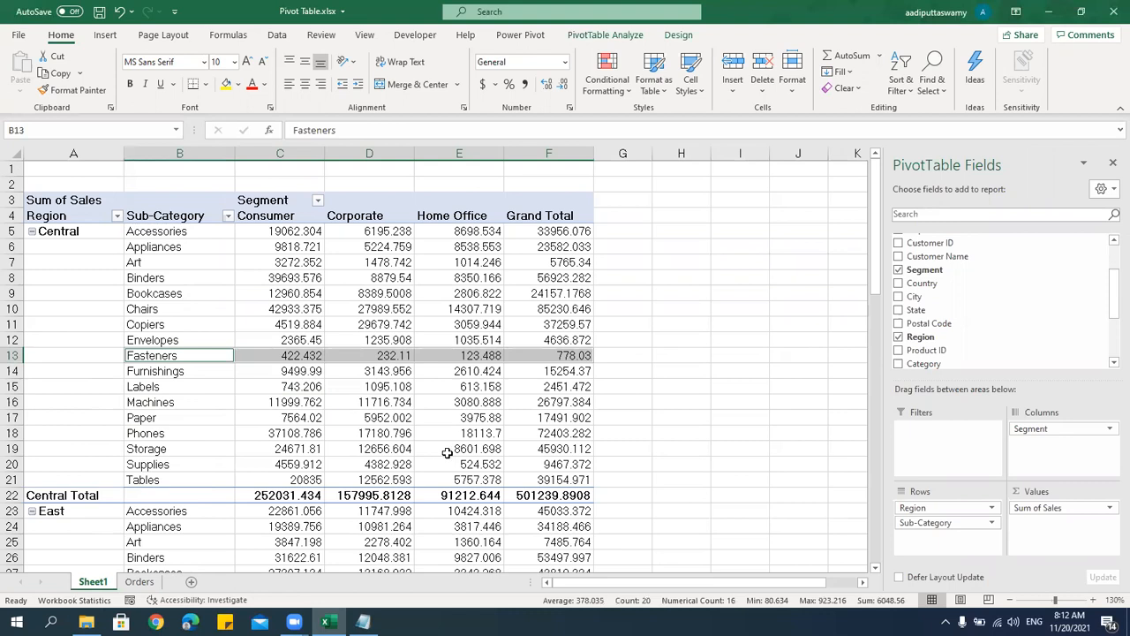
click(176, 293)
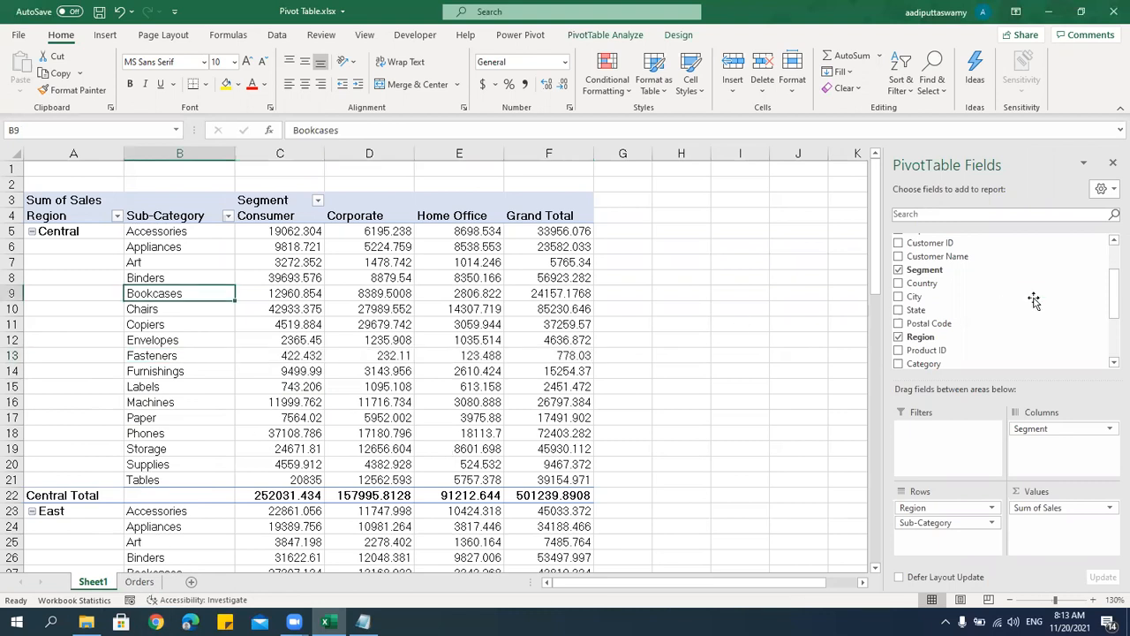
Remove Sub-Category and Segment from the PivotTable, keeping only Region in the rows and Sum of Sales in the values.
drag(939, 522, 777, 490)
drag(1064, 428, 557, 432)
click(51, 215)
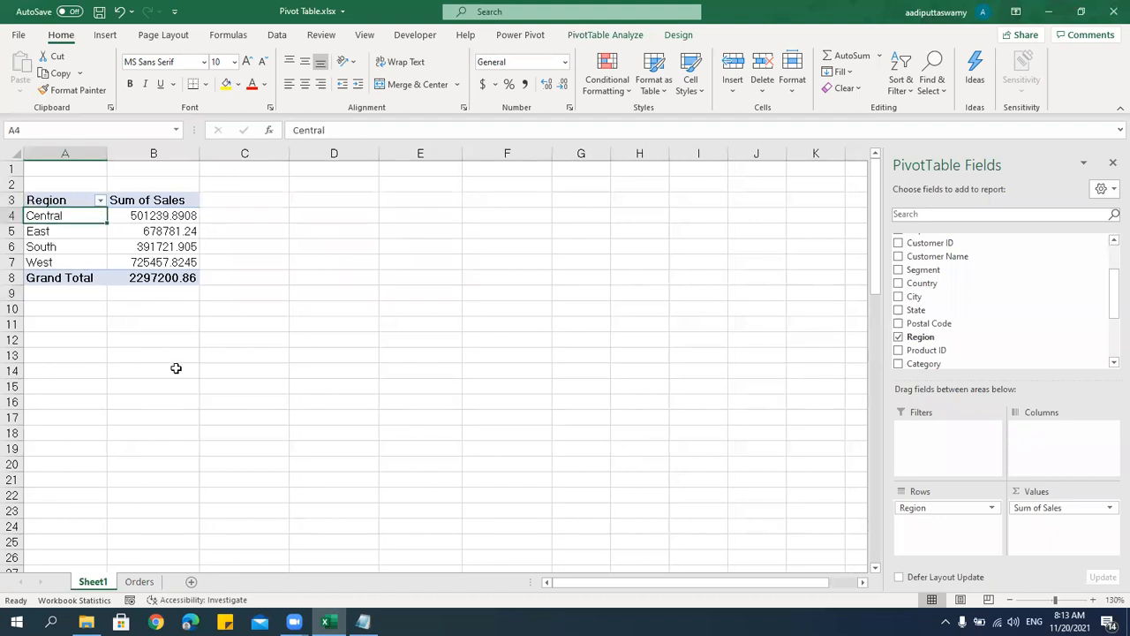
scroll(76, 336, up, 1)
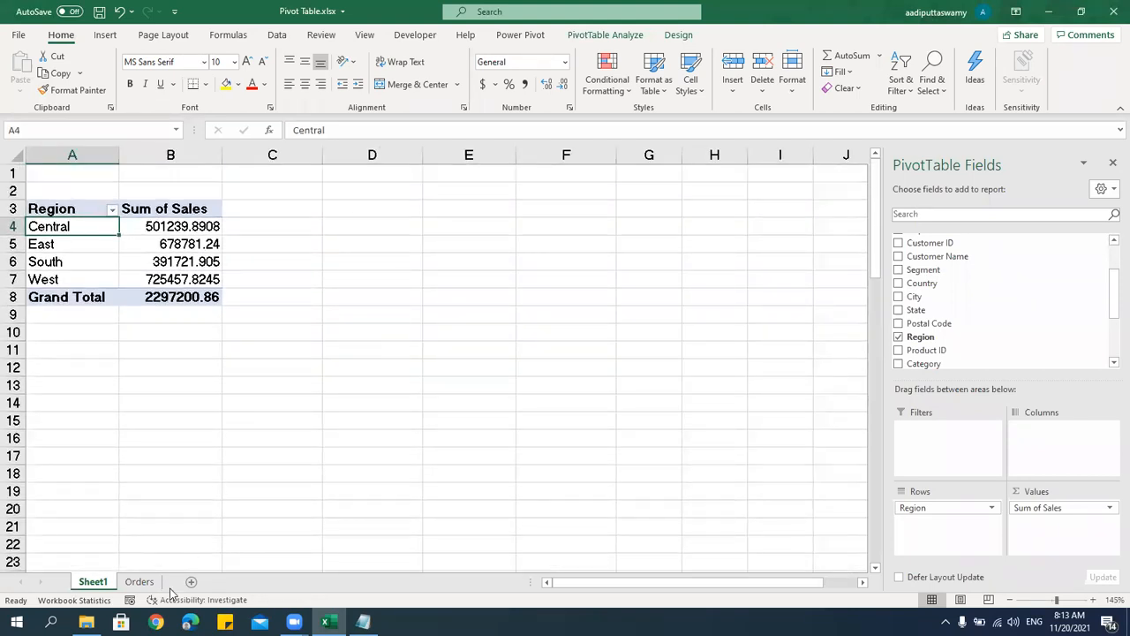
On the Orders sheet, copy the records from row 9880 through row 9995 and paste them directly beneath the last record.
click(142, 582)
click(92, 428)
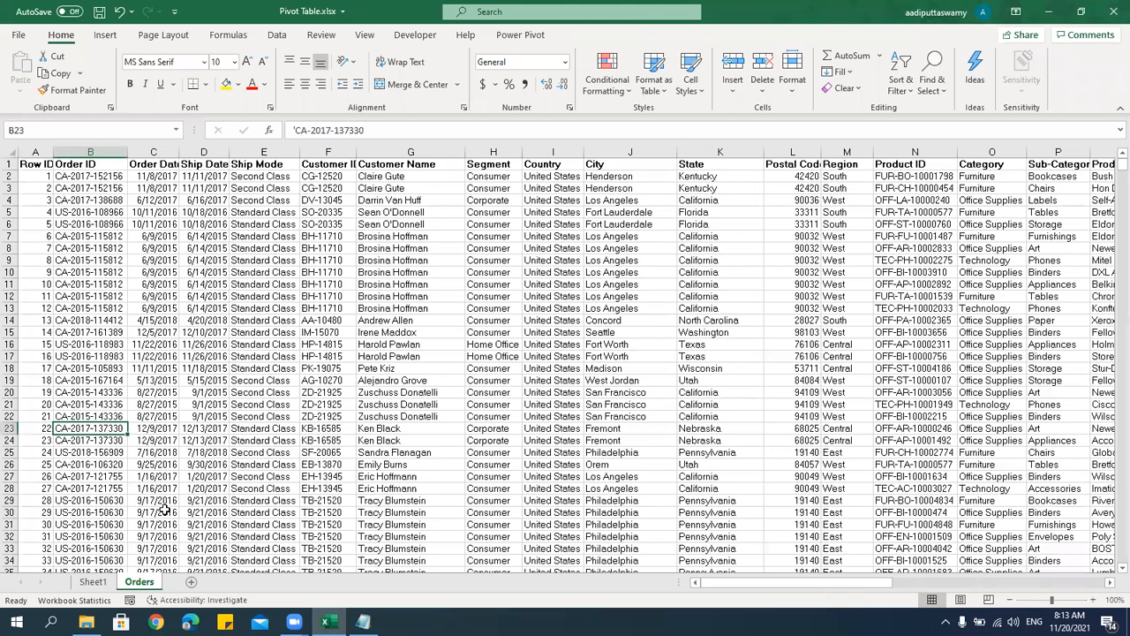
key(Left)
key(ctrl+Down)
key(Down)
key(Down)
key(Down)
key(Up)
key(Up)
key(Up)
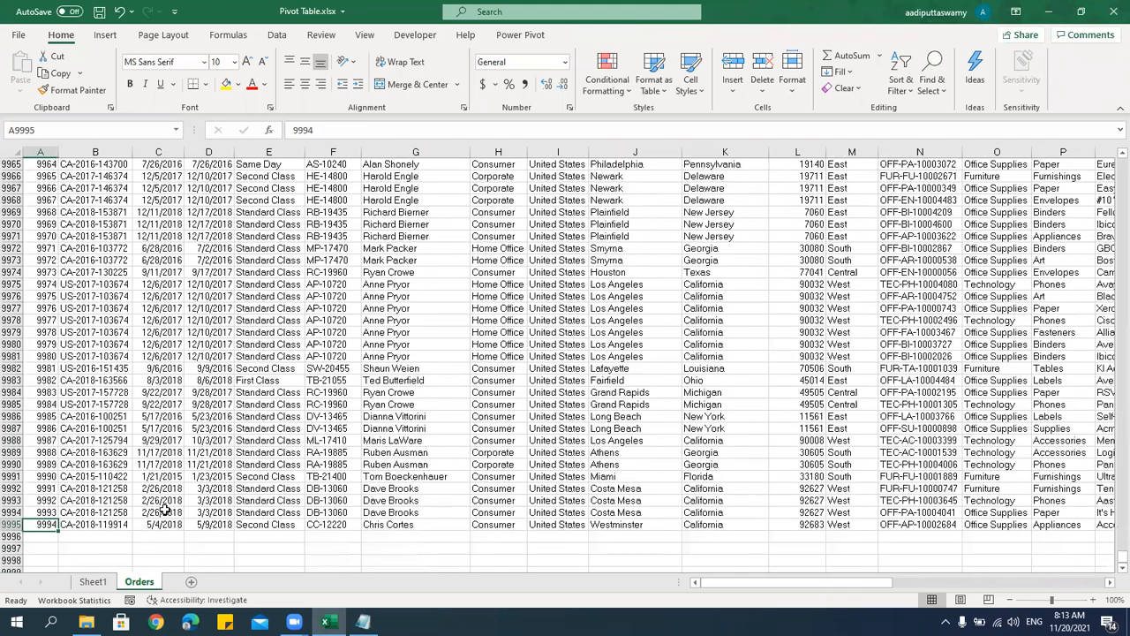
scroll(164, 511, up, 20)
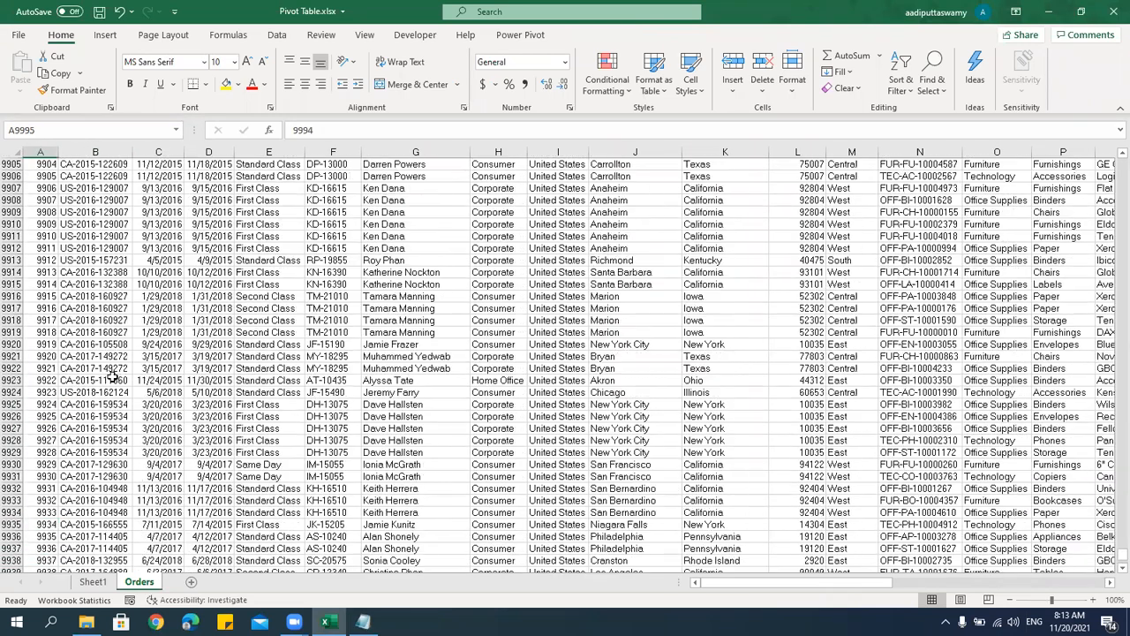
scroll(110, 375, up, 2)
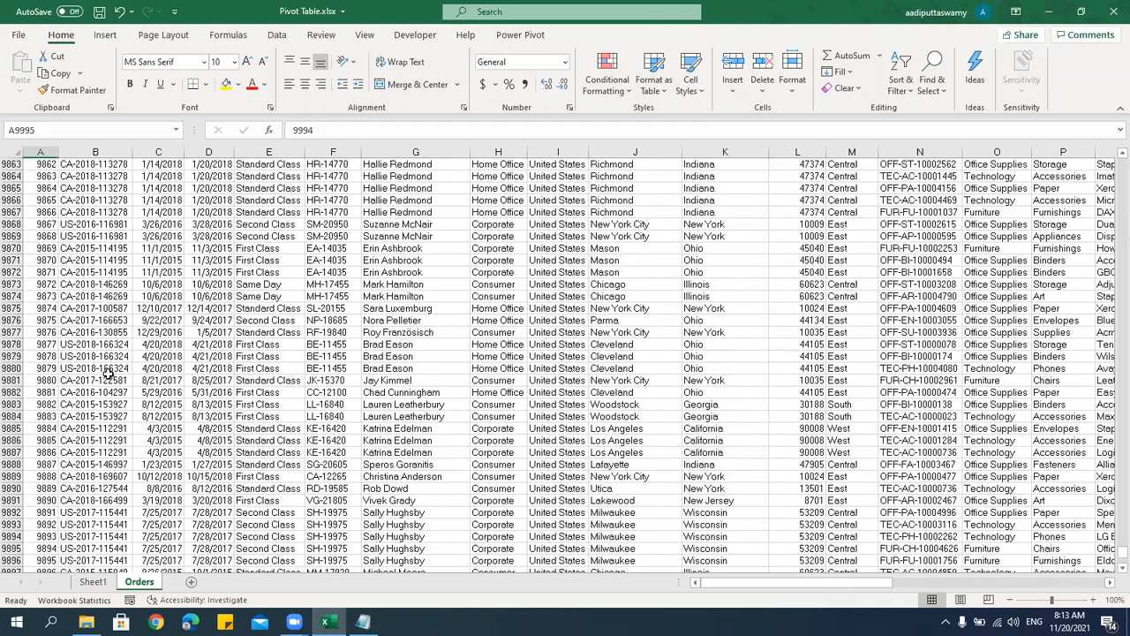
shift+click(46, 367)
key(ctrl+c)
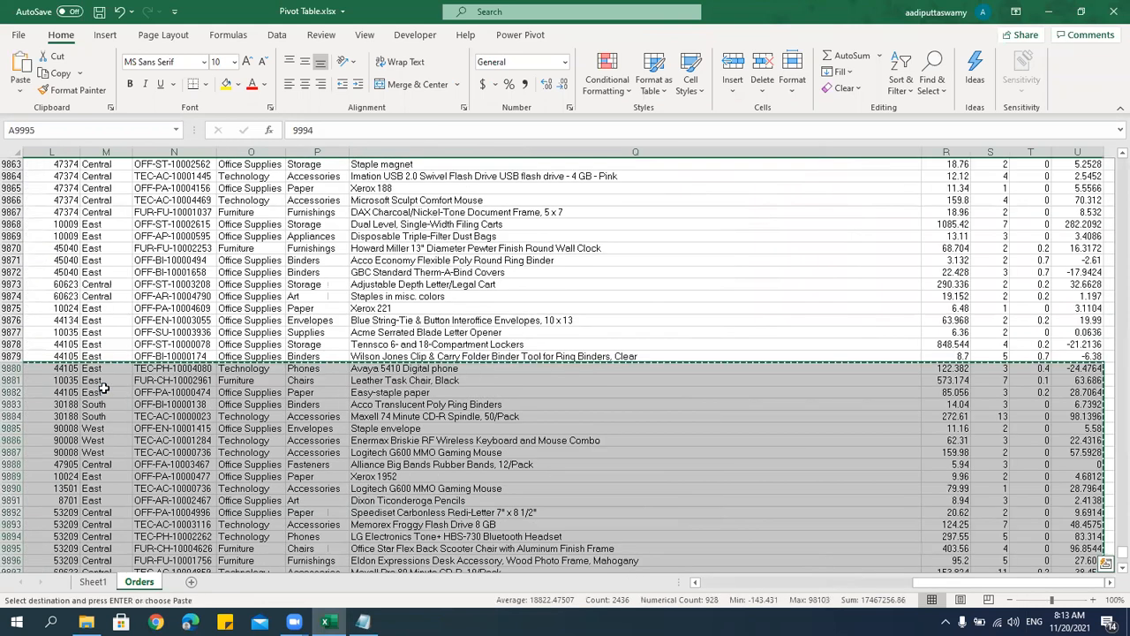
key(Down)
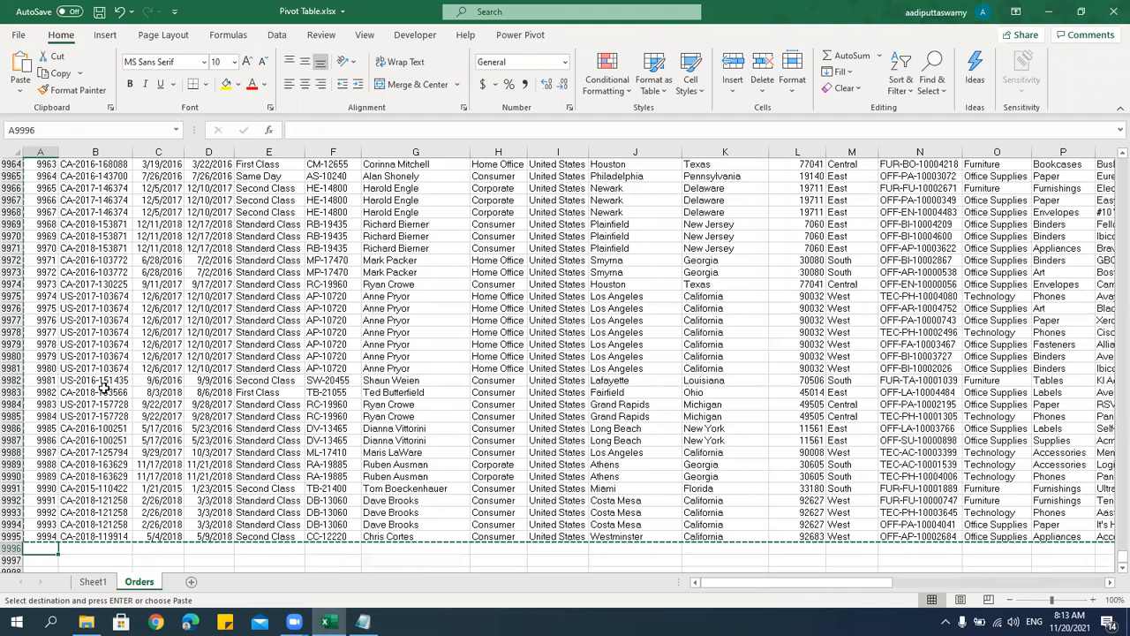
key(ctrl+v)
scroll(442, 398, down, 8)
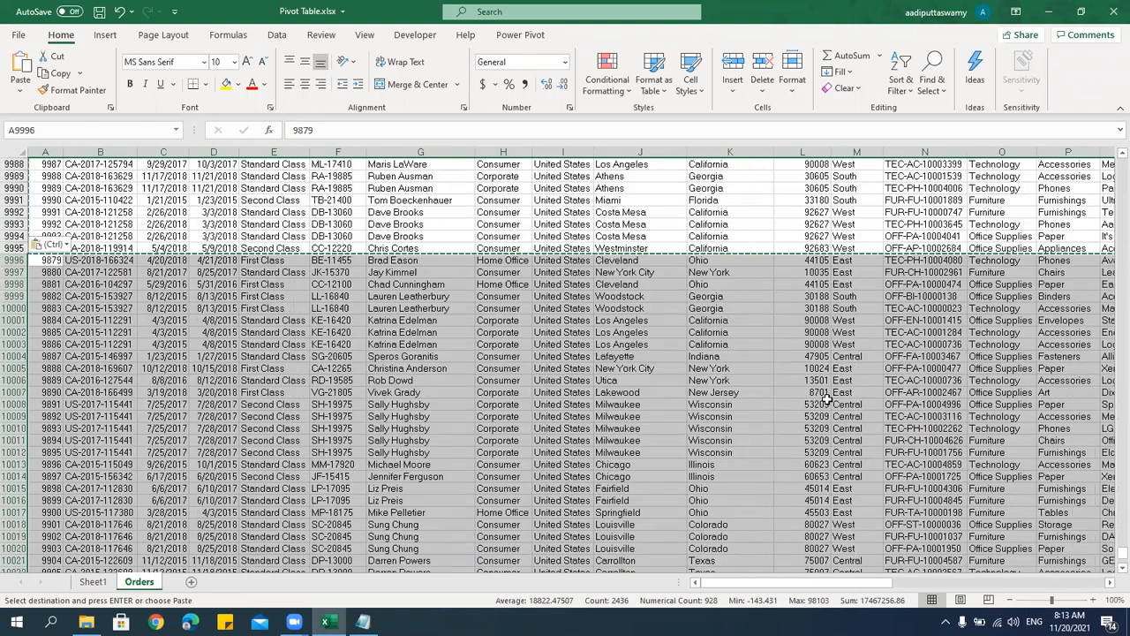
Set the Region of all the pasted records, from row 9996 down to the last row, to North East.
click(861, 259)
text(North)
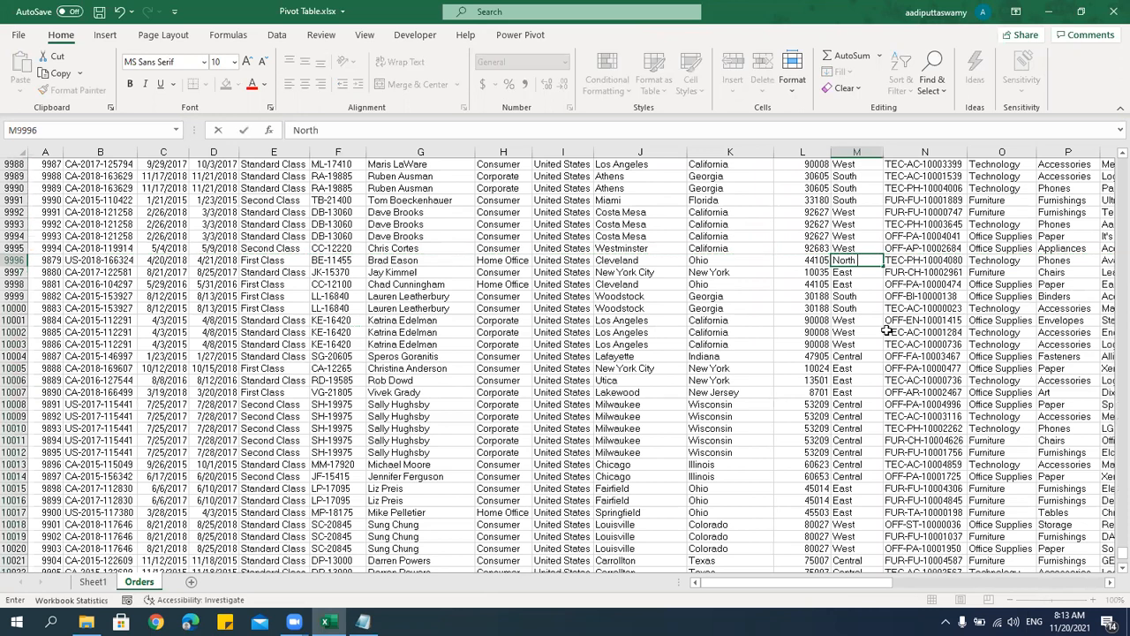
text( East)
key(ctrl+Return)
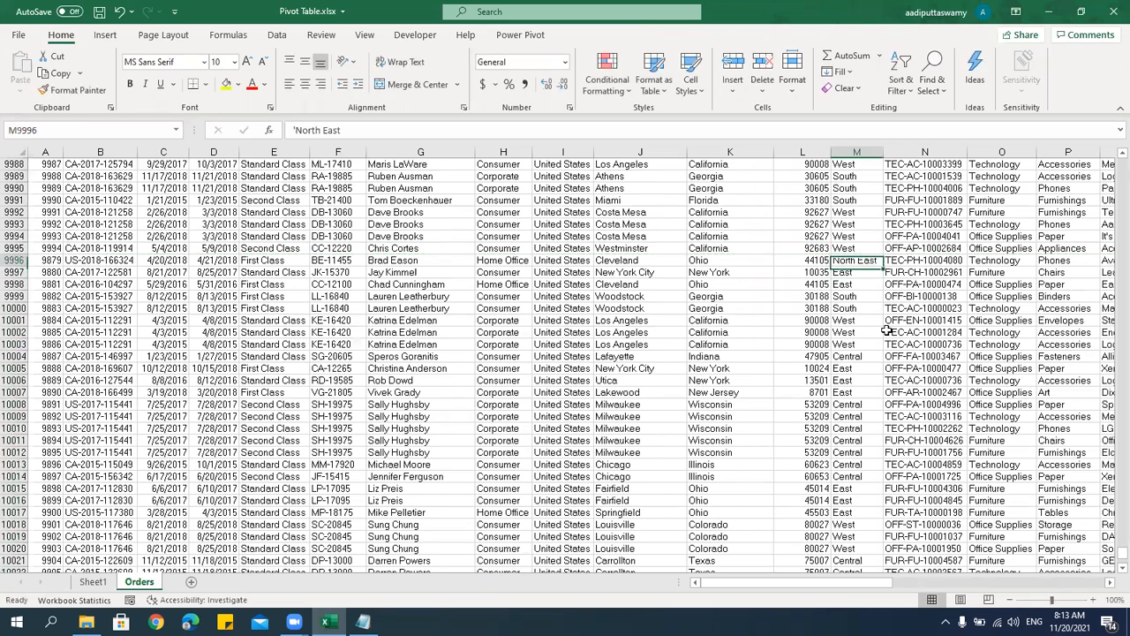
key(ctrl+shift+Down)
key(ctrl+d)
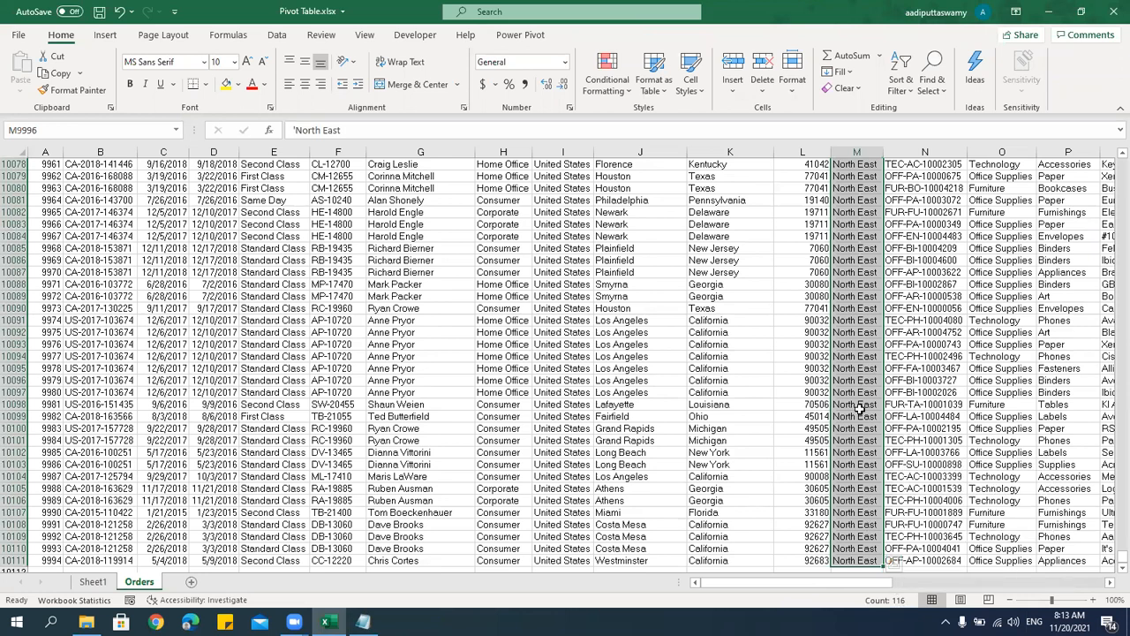
scroll(859, 409, up, 6)
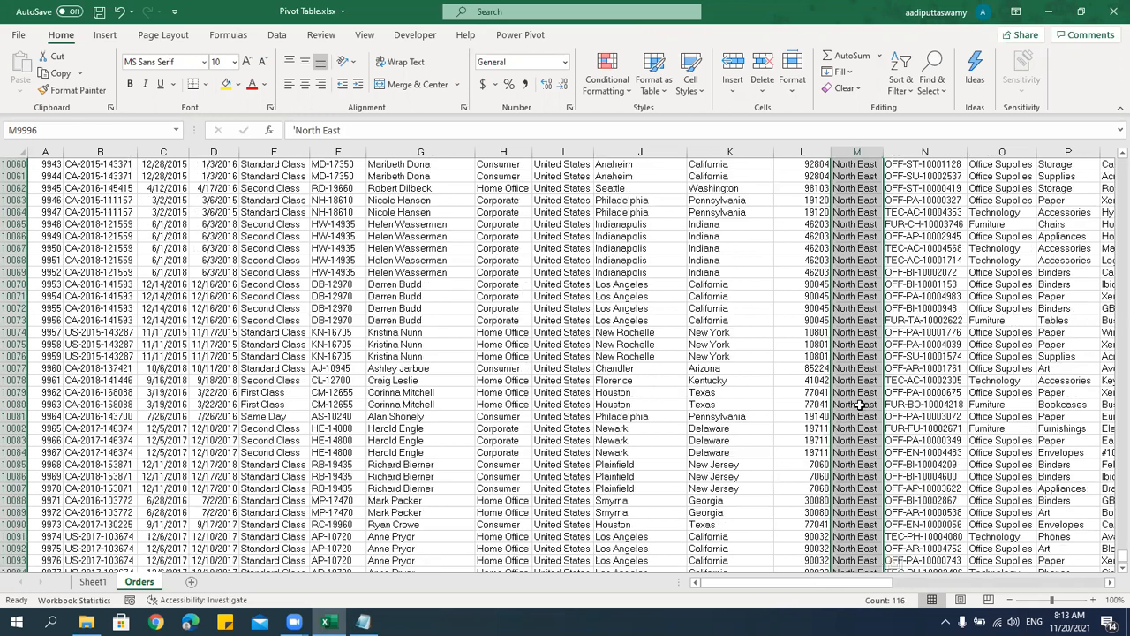
click(859, 406)
Refresh the PivotTable on Sheet1.
click(93, 582)
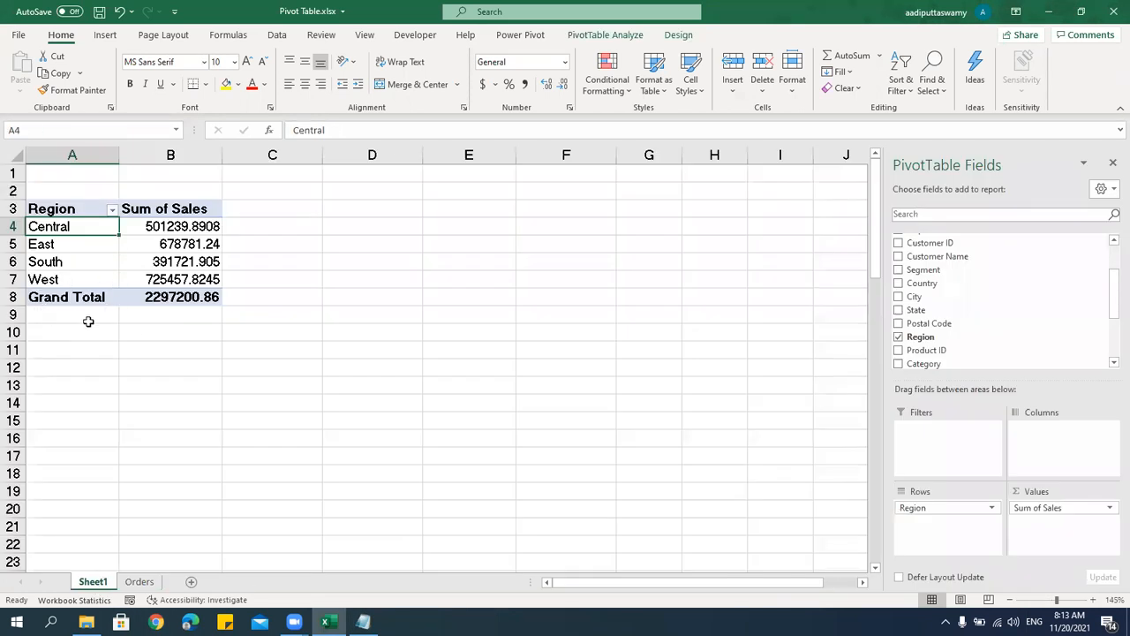
right_click(85, 265)
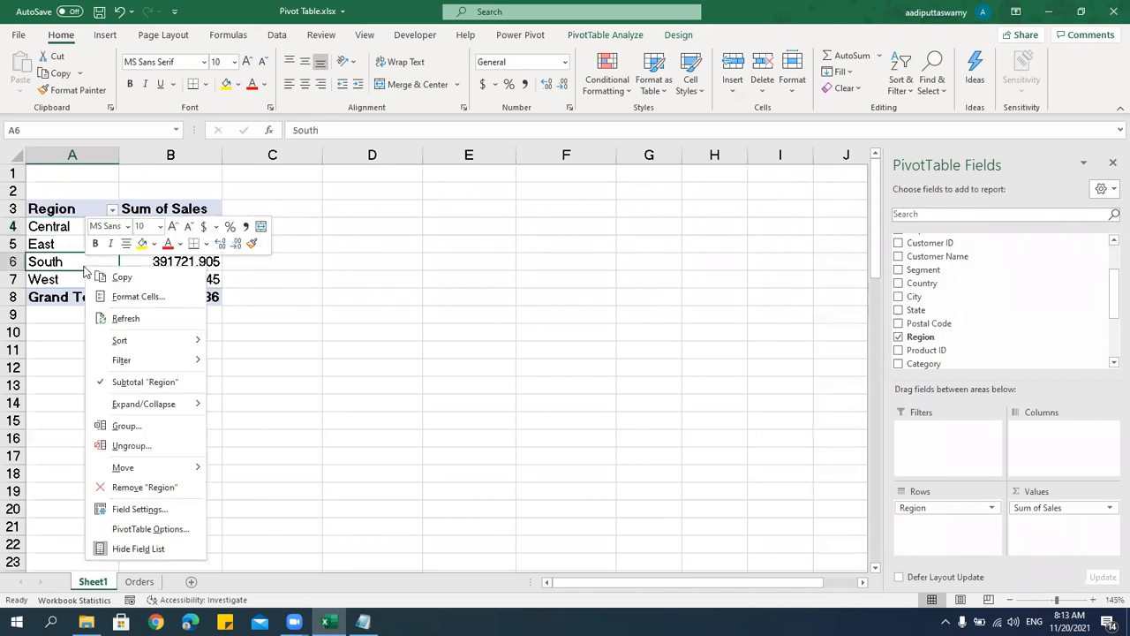
click(135, 320)
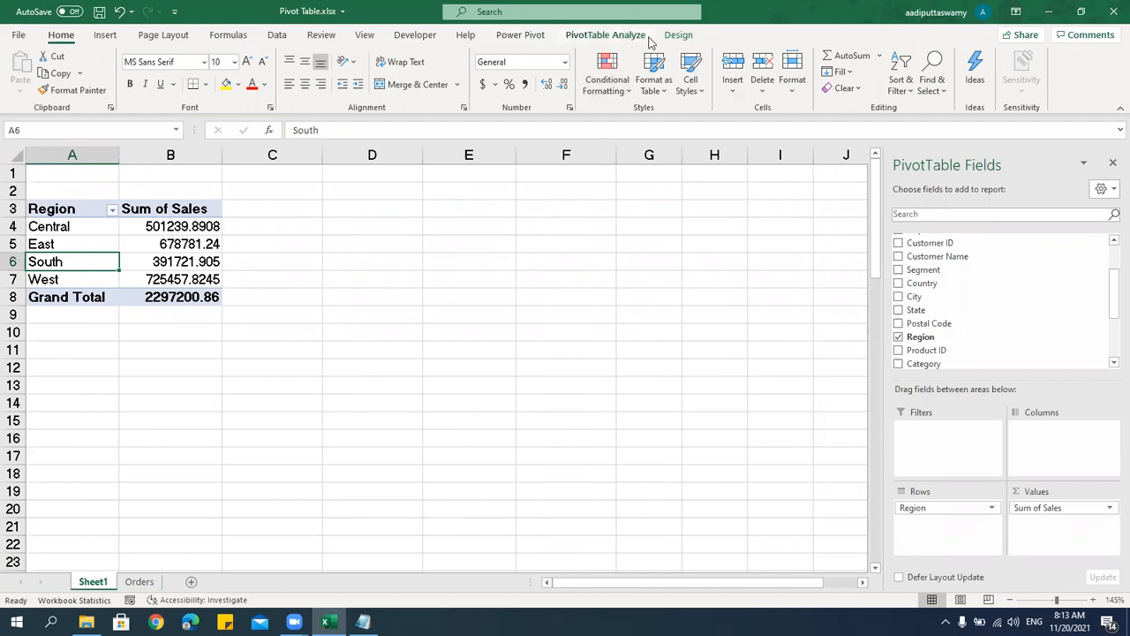
Check the PivotTable's data source range without changing it.
click(611, 35)
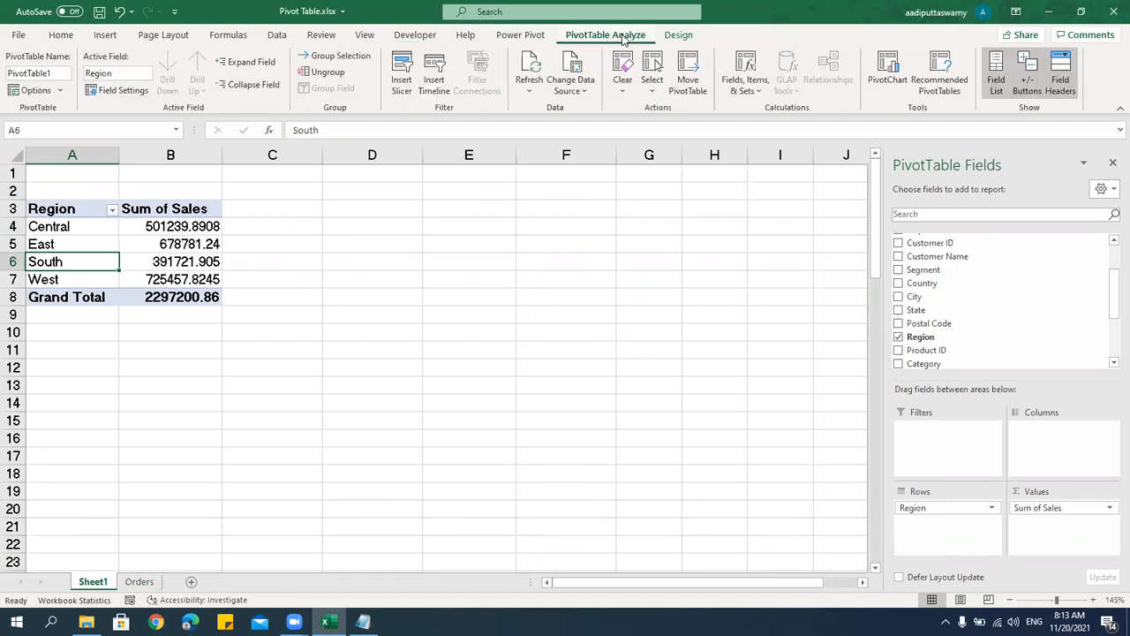
click(570, 95)
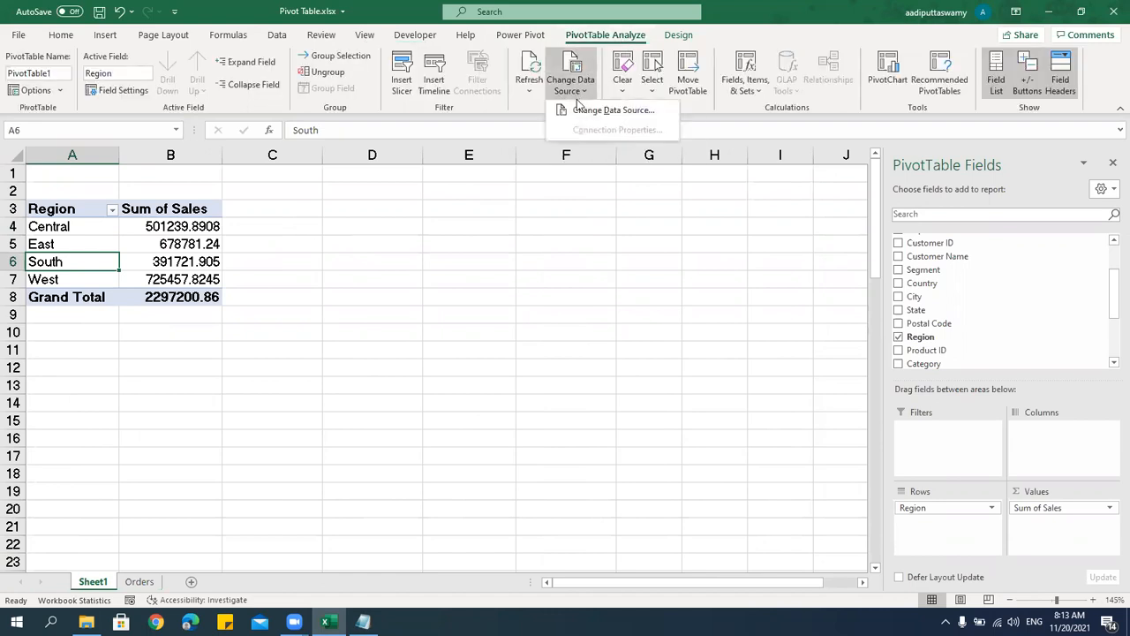
click(579, 113)
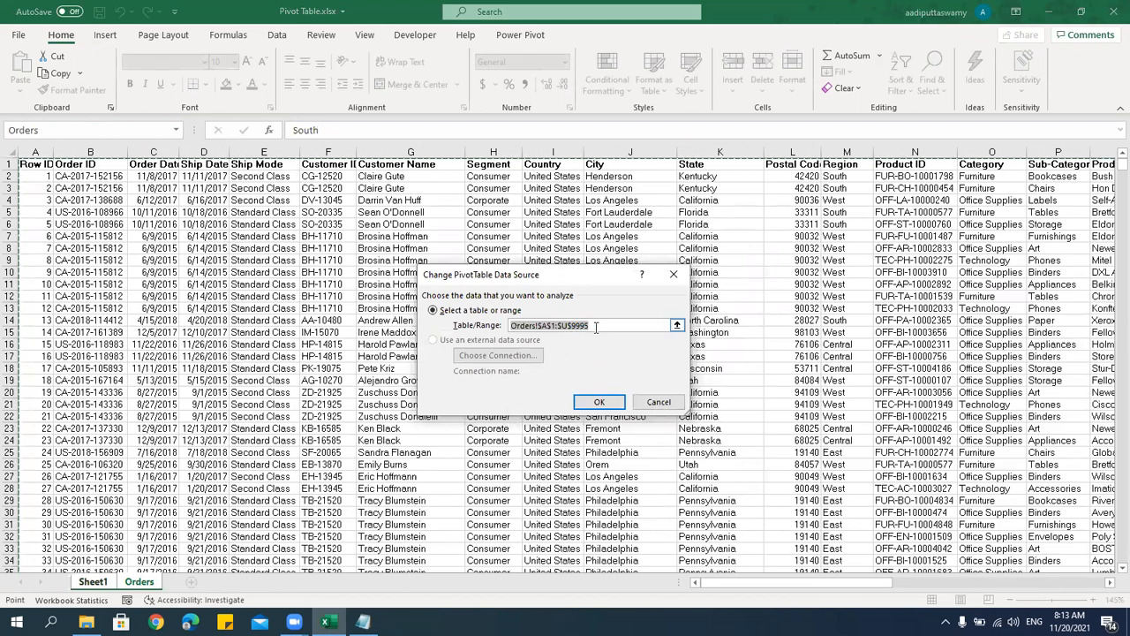
click(662, 403)
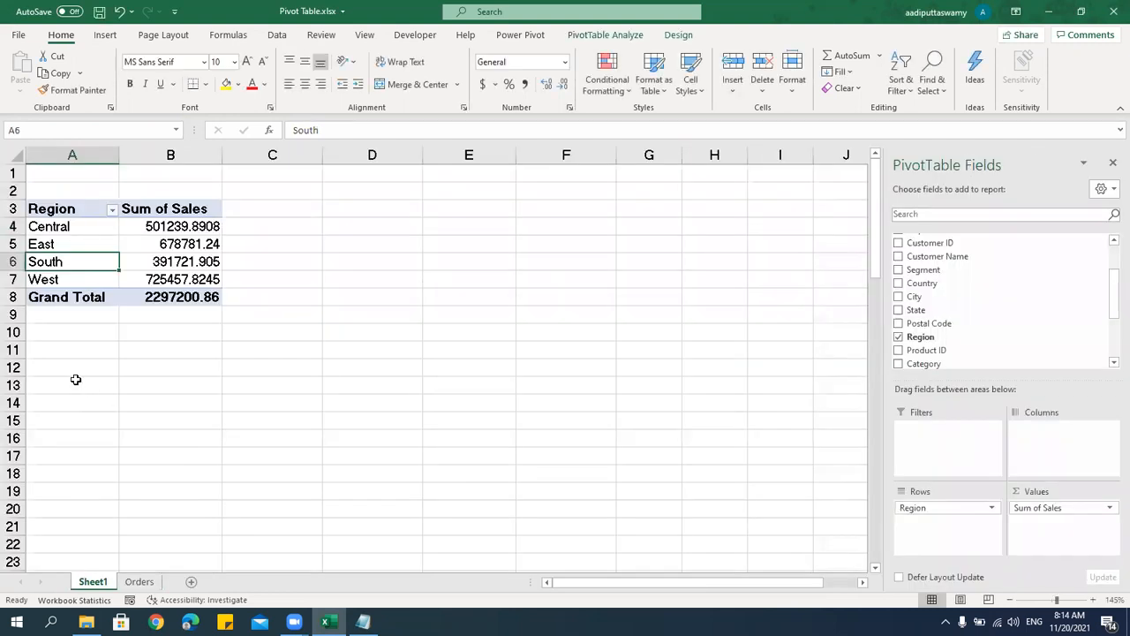
Examine the end of the Orders data, comparing the appended North East records with the original rows above them.
click(139, 581)
click(74, 399)
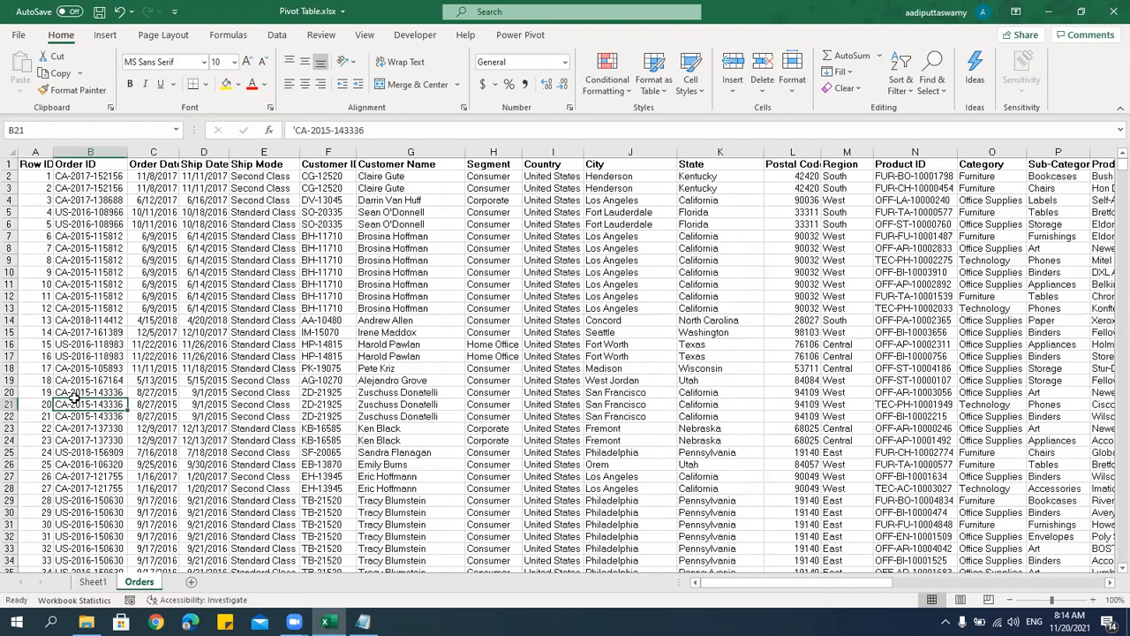
key(ctrl+Down)
scroll(138, 428, up, 15)
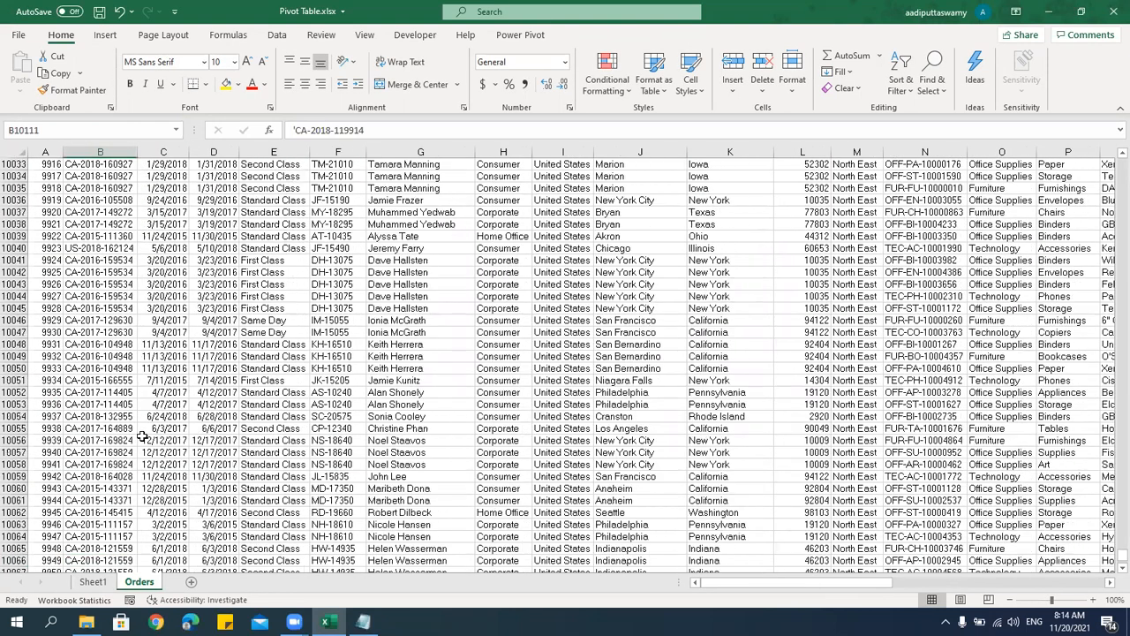
scroll(142, 436, up, 15)
scroll(143, 437, down, 10)
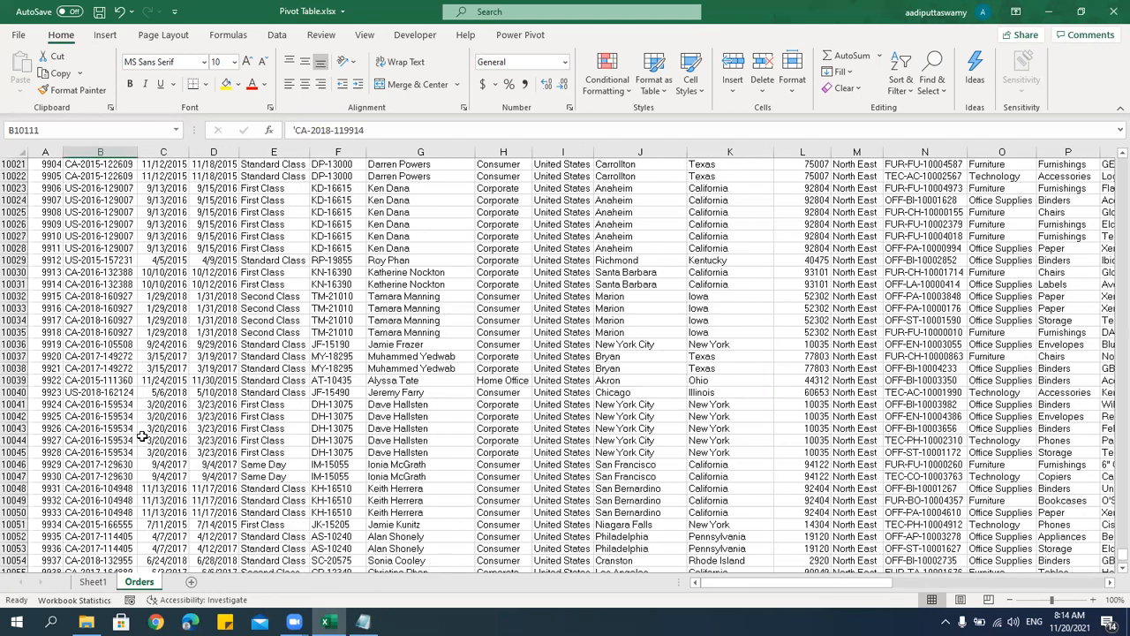
scroll(142, 436, down, 8)
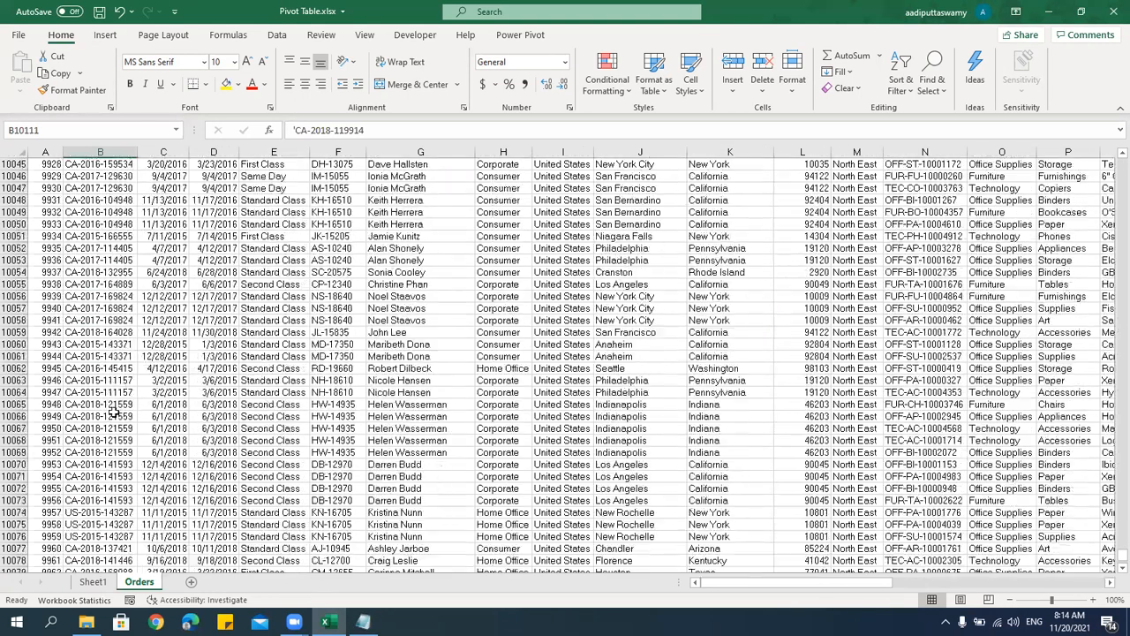
scroll(114, 412, up, 18)
scroll(114, 413, down, 12)
scroll(114, 412, up, 20)
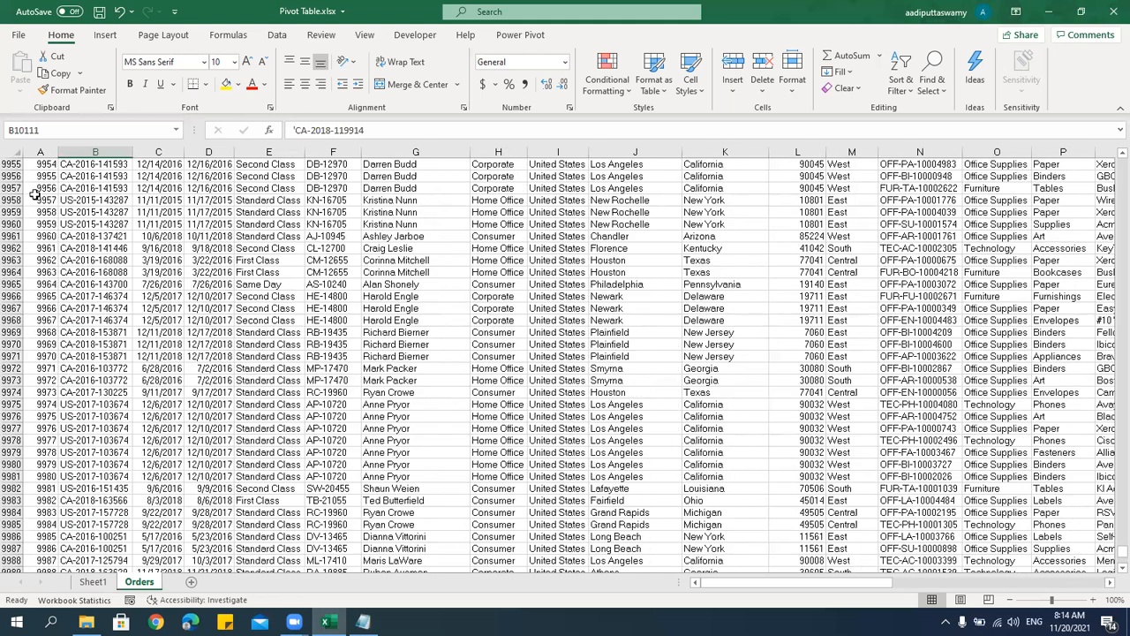
click(35, 200)
scroll(109, 316, up, 5)
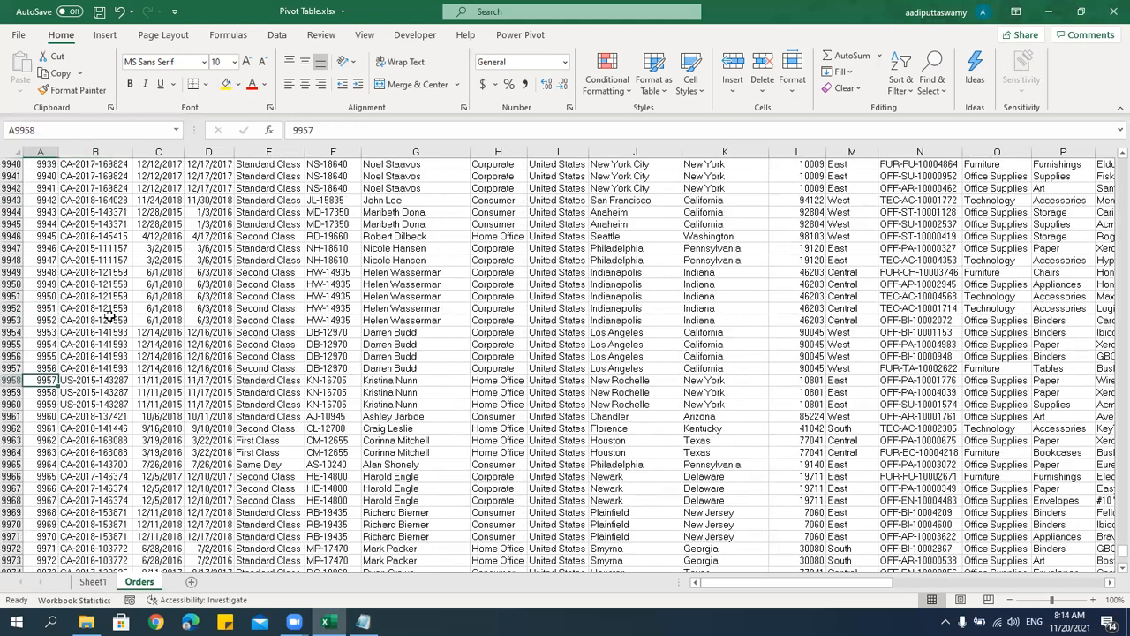
Examine where the appended North East records start in Orders and select column A from row 9996 down to the last row.
scroll(109, 316, up, 1)
scroll(110, 316, down, 3)
scroll(94, 364, down, 3)
scroll(94, 363, down, 8)
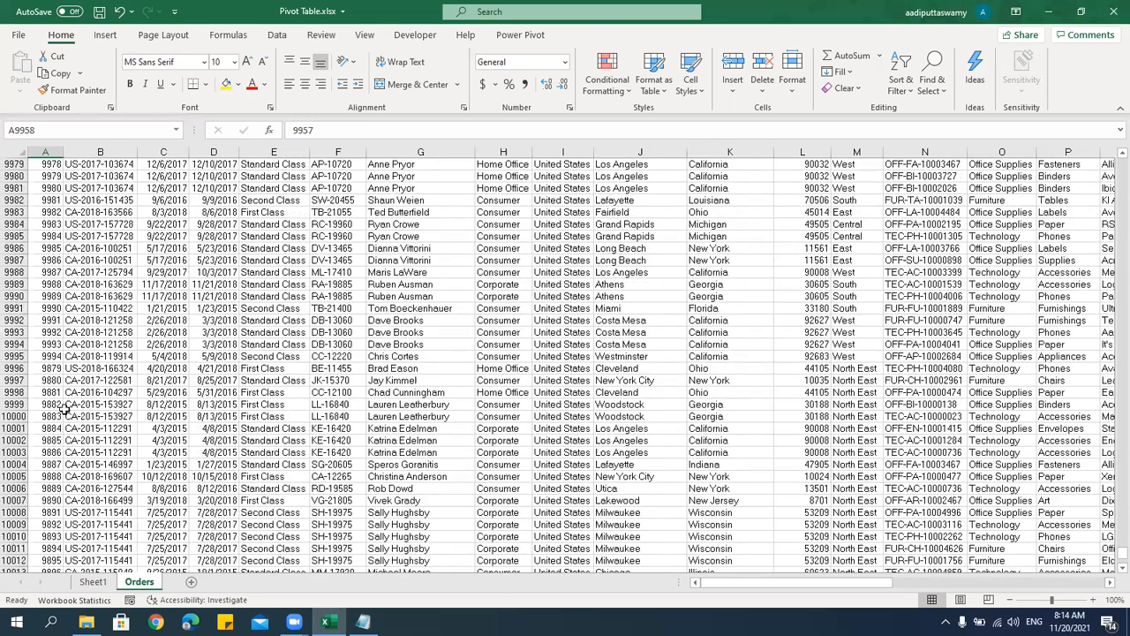
click(53, 344)
key(Down)
key(Down)
key(Up)
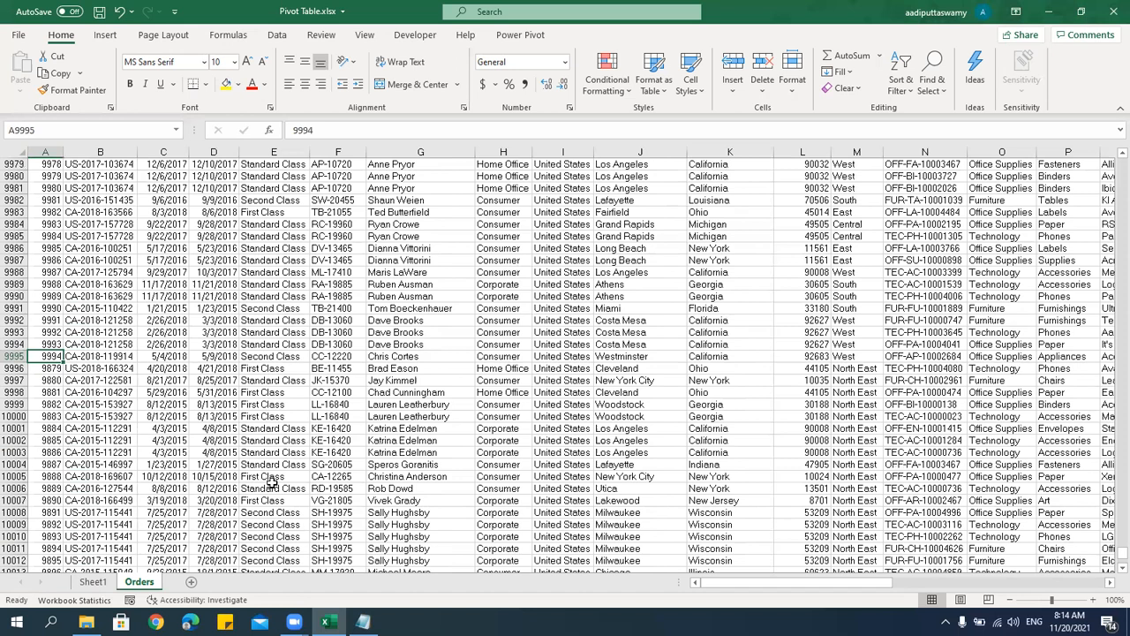
key(Down)
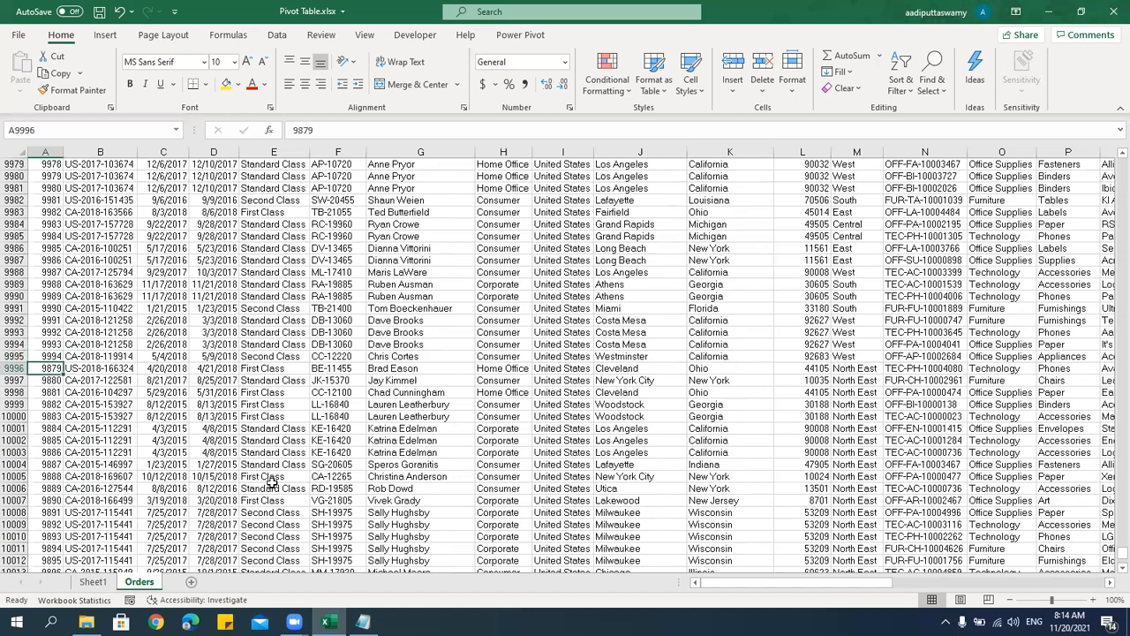
key(ctrl+shift+Down)
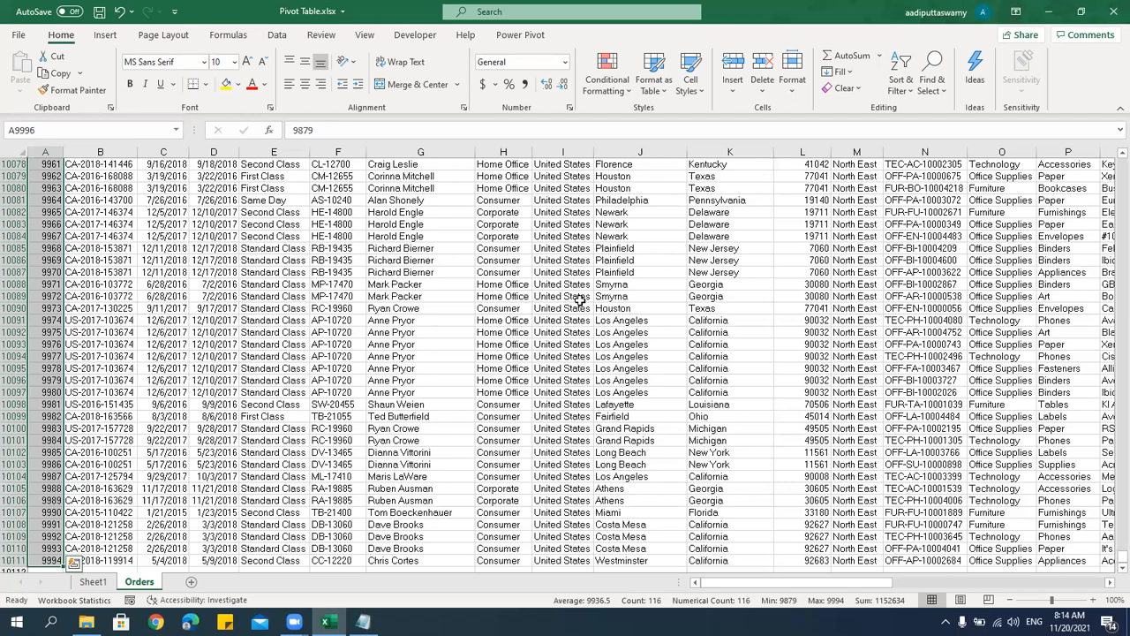
Compare the regions in the Sheet1 PivotTable with the North East records at the end of the Orders sheet.
click(93, 581)
click(195, 268)
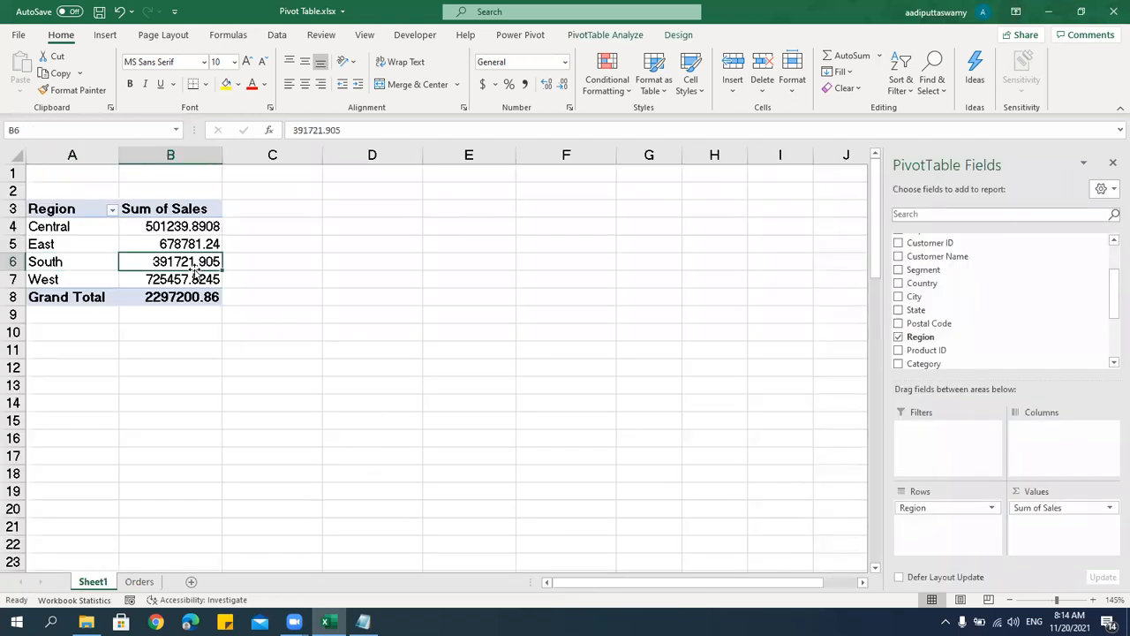
click(139, 581)
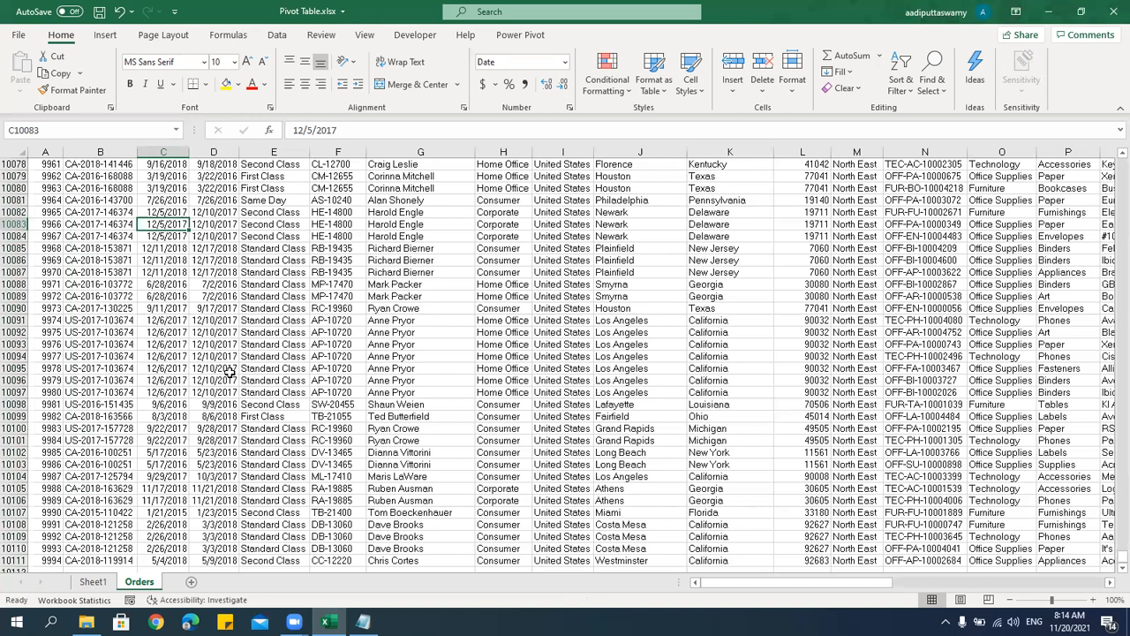
click(93, 581)
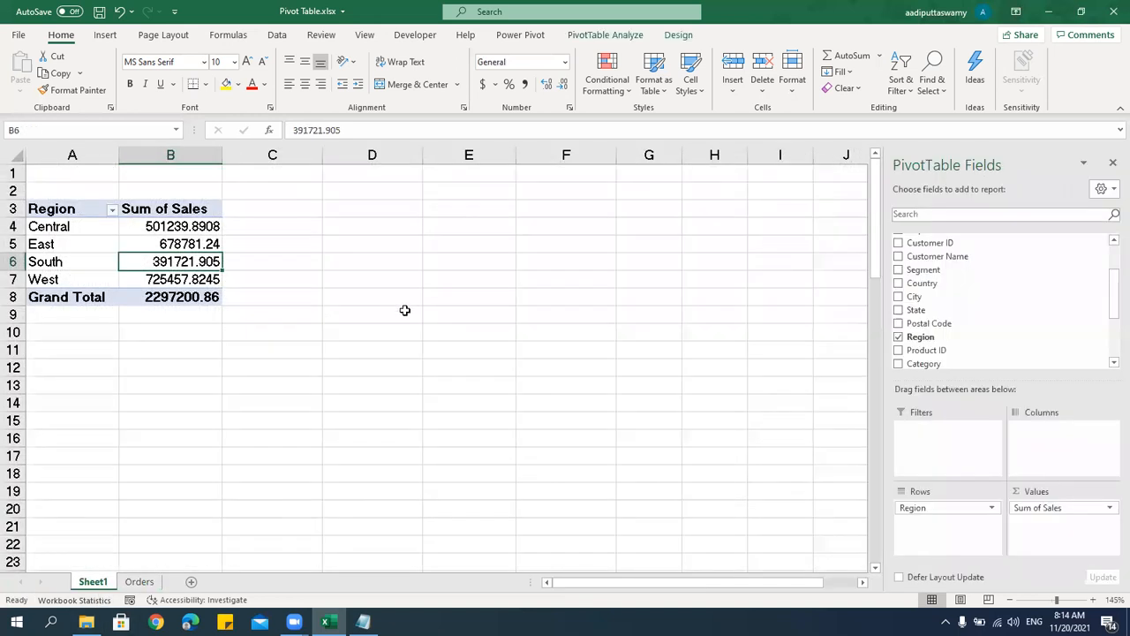
click(139, 581)
click(274, 259)
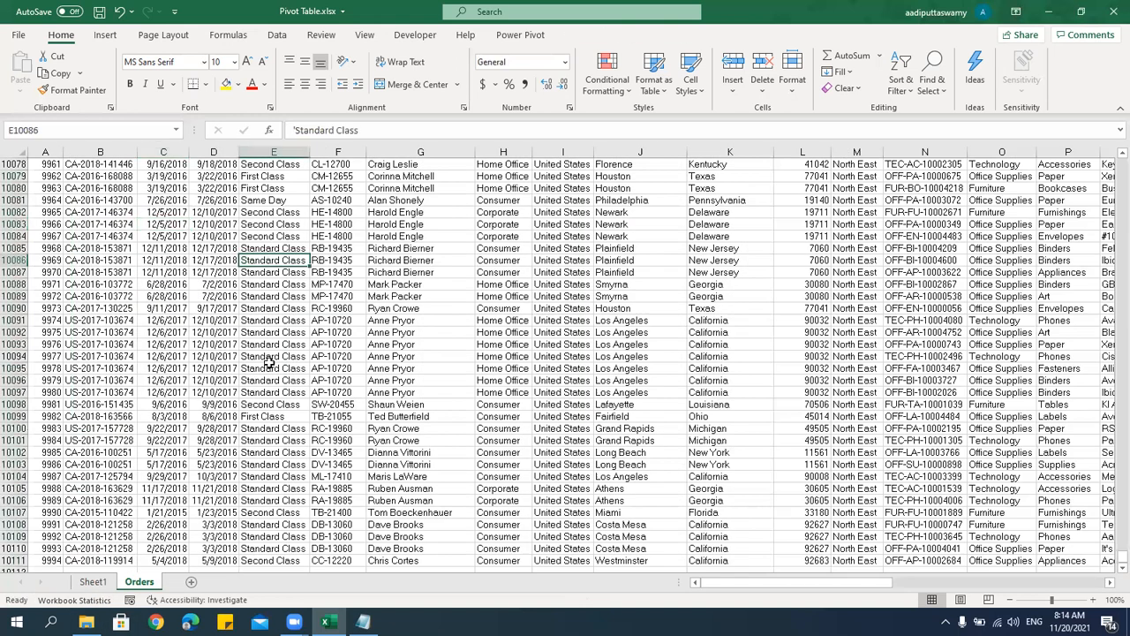
click(266, 273)
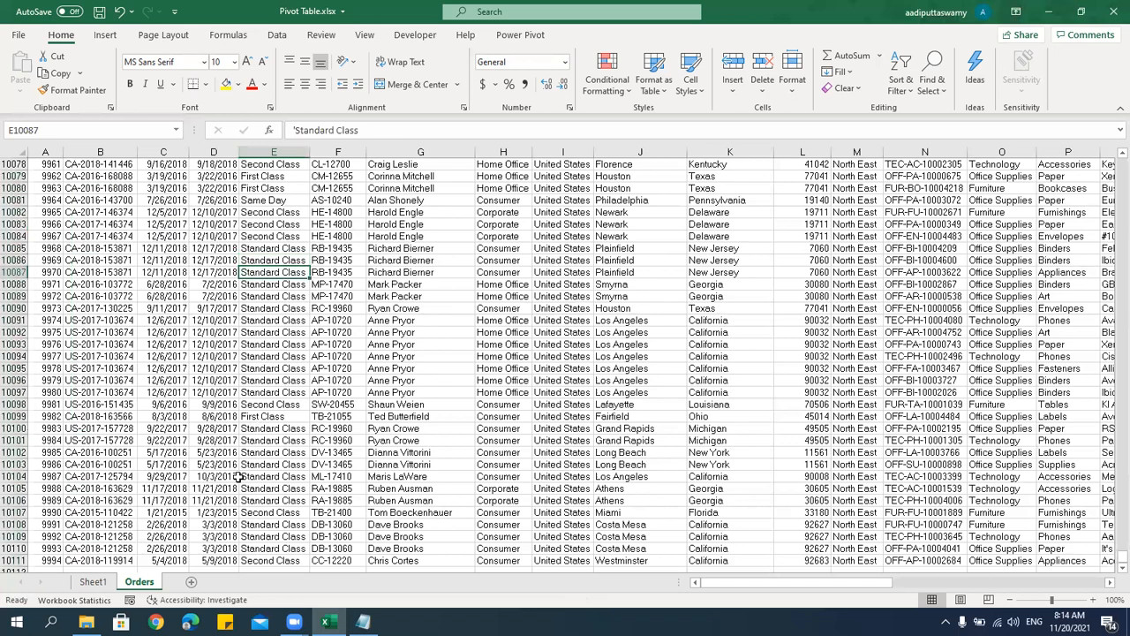
click(93, 581)
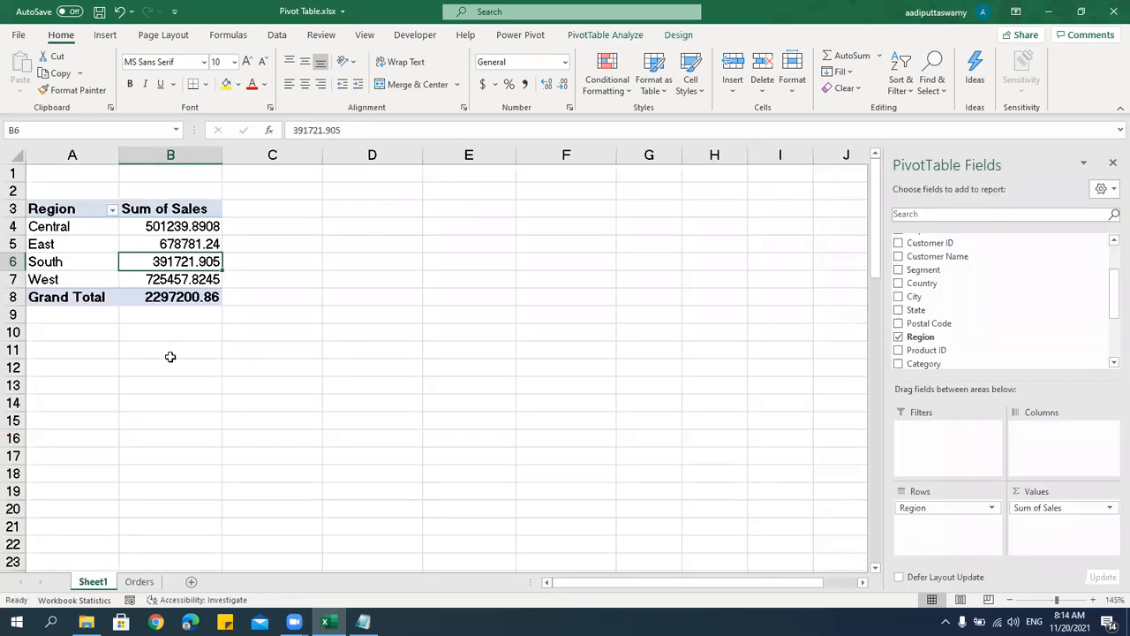
click(141, 582)
click(192, 285)
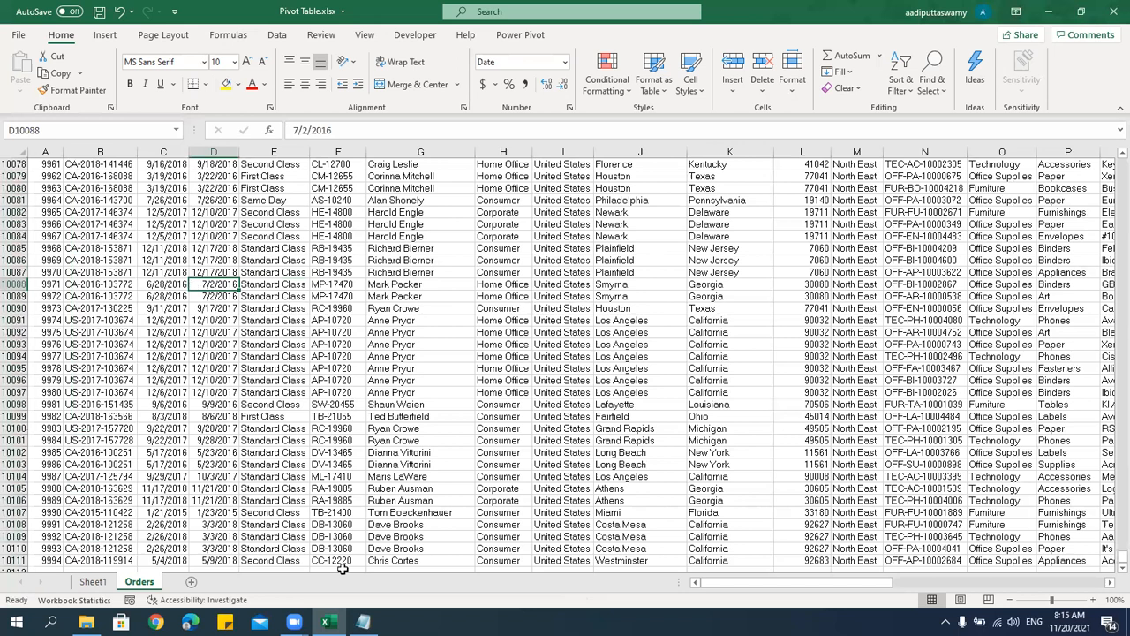
Switch to Notepad and add the lines "Data Table", "Cache Memory" and "Pivot Table" below the existing notes, separated by blank lines.
click(363, 622)
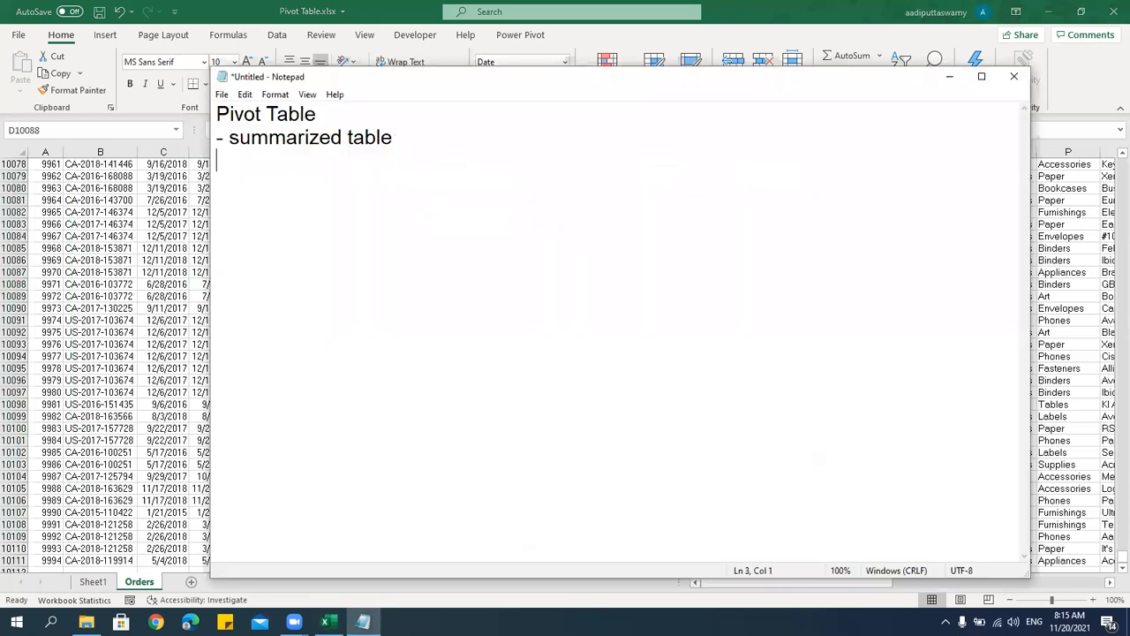
text(TableData)
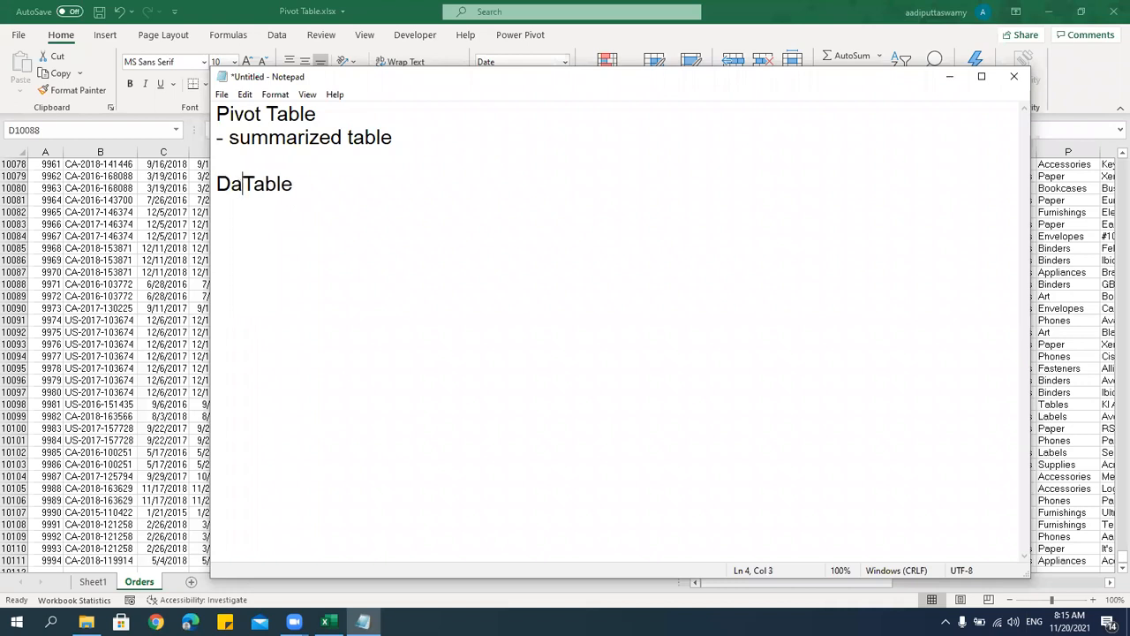
click(416, 197)
key(Return)
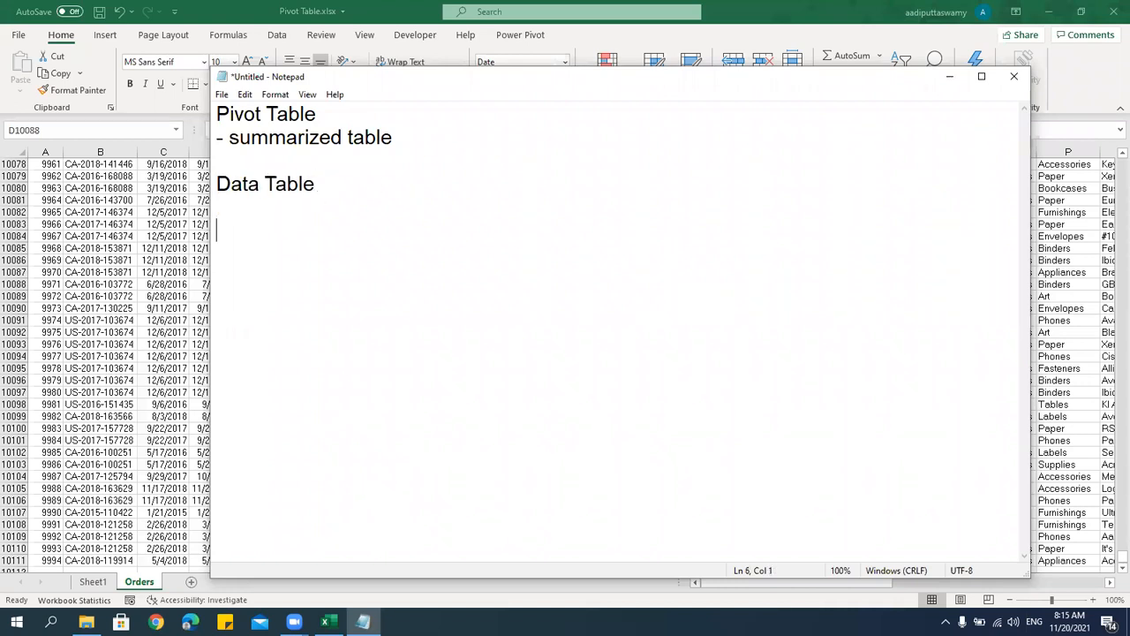
text(Cache M)
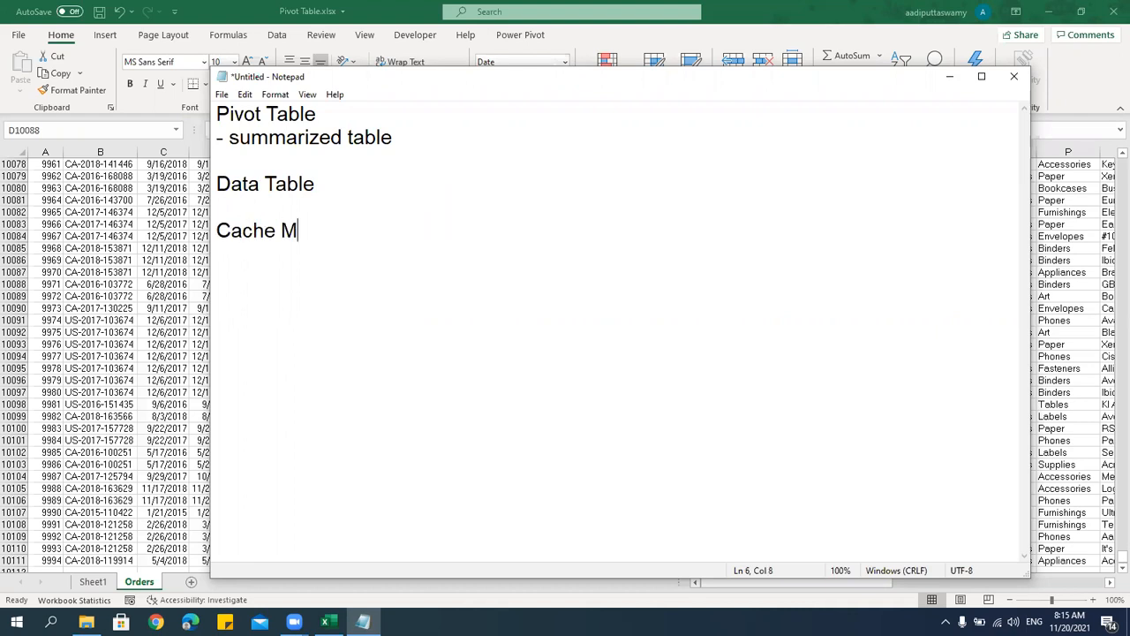
text(emory  P)
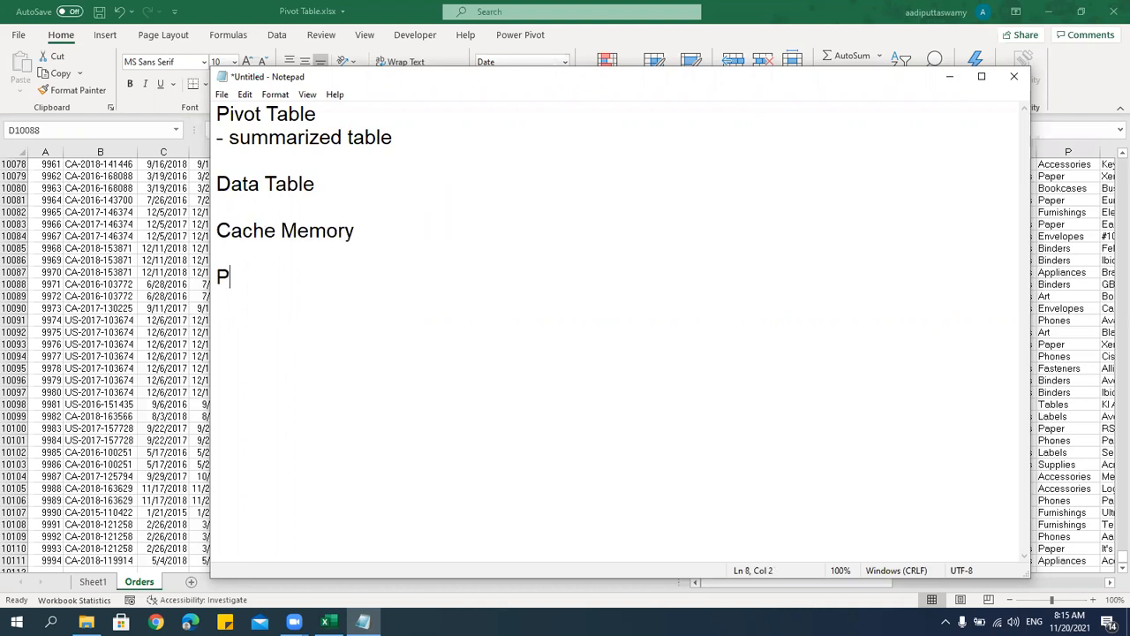
text(ivot Table)
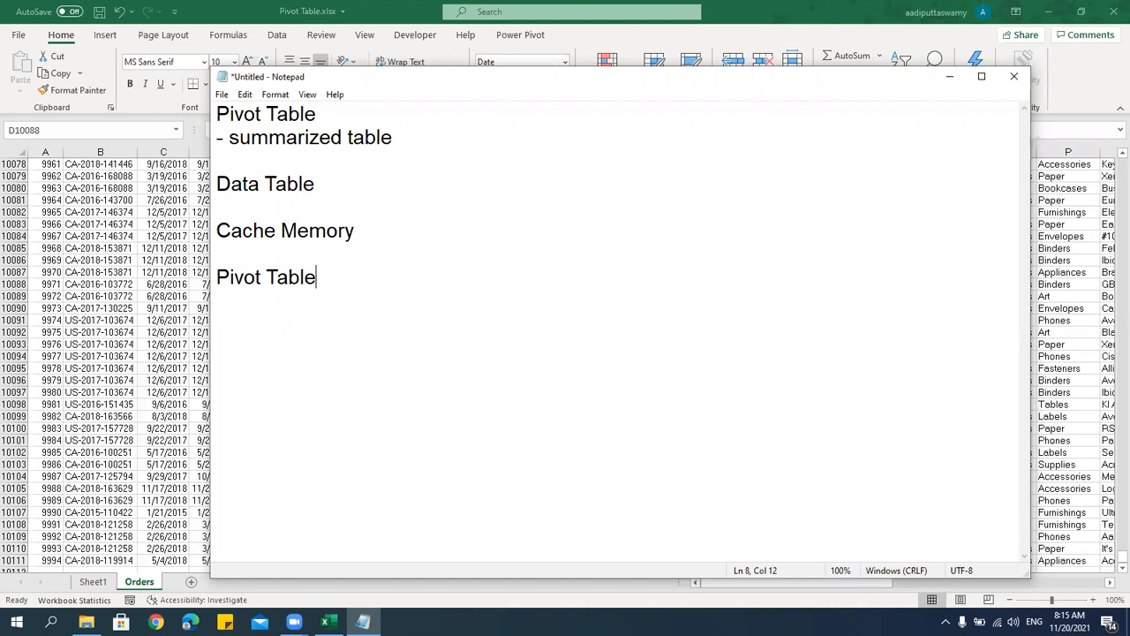
Highlight the "Data Table" line and the "Cache Memory" line of the notes in turn.
click(282, 230)
click(296, 234)
shift+click(316, 183)
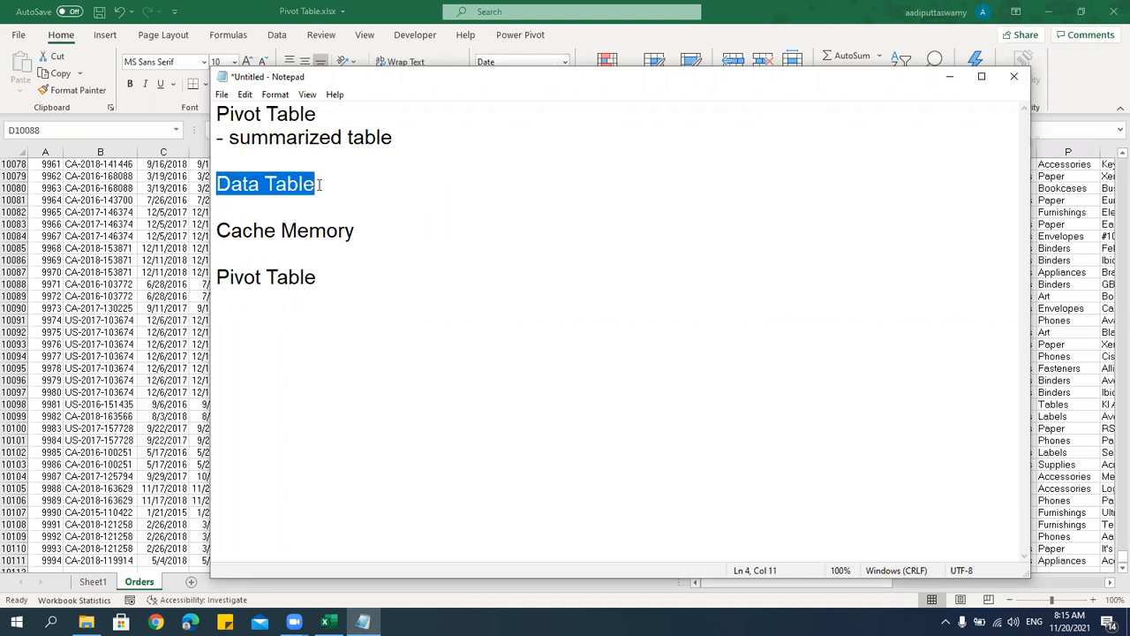
drag(378, 234, 183, 229)
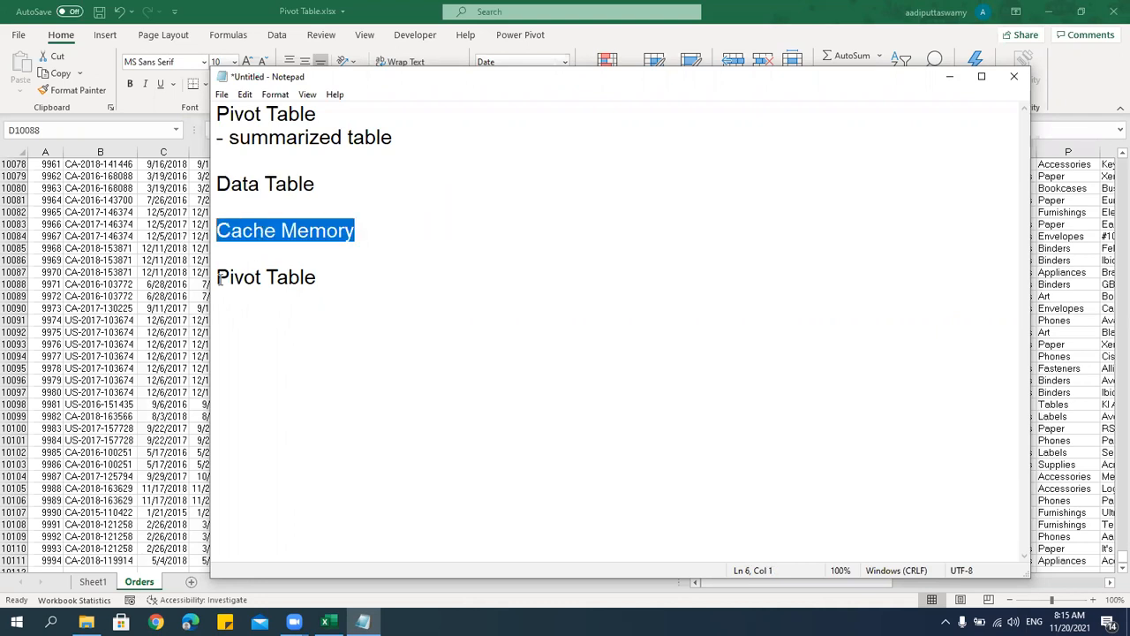
Return to the Excel workbook and check the PivotTable against the Orders sheet.
click(118, 389)
click(93, 581)
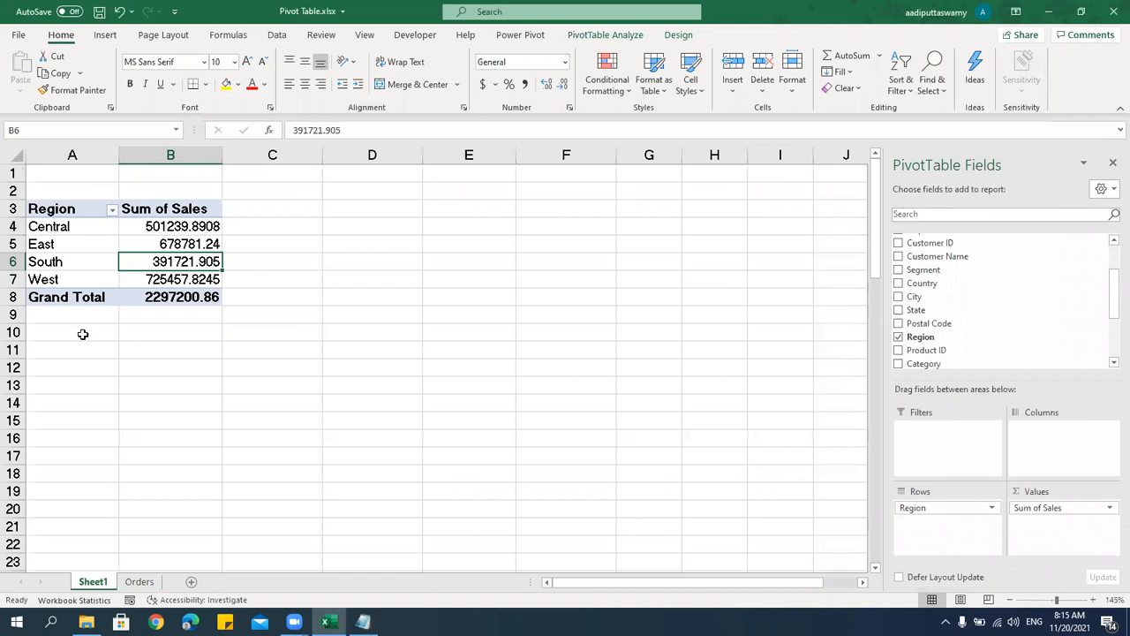
click(139, 581)
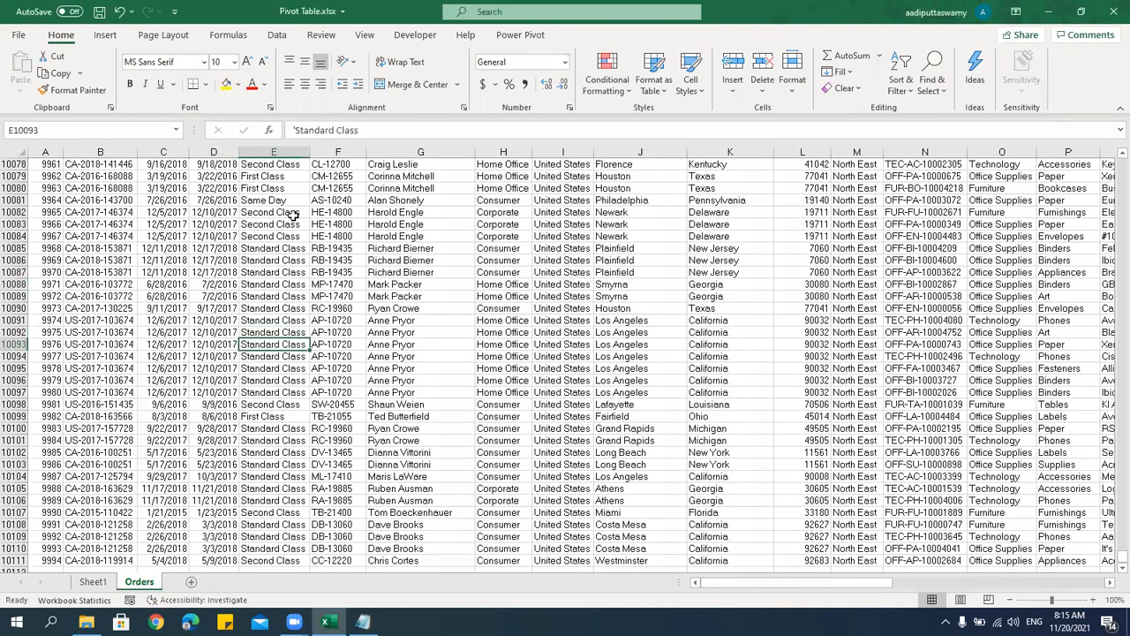
Change the Sheet1 PivotTable's data source to Orders!$A$1:$U$10111 and select the North East row with its sales.
click(92, 582)
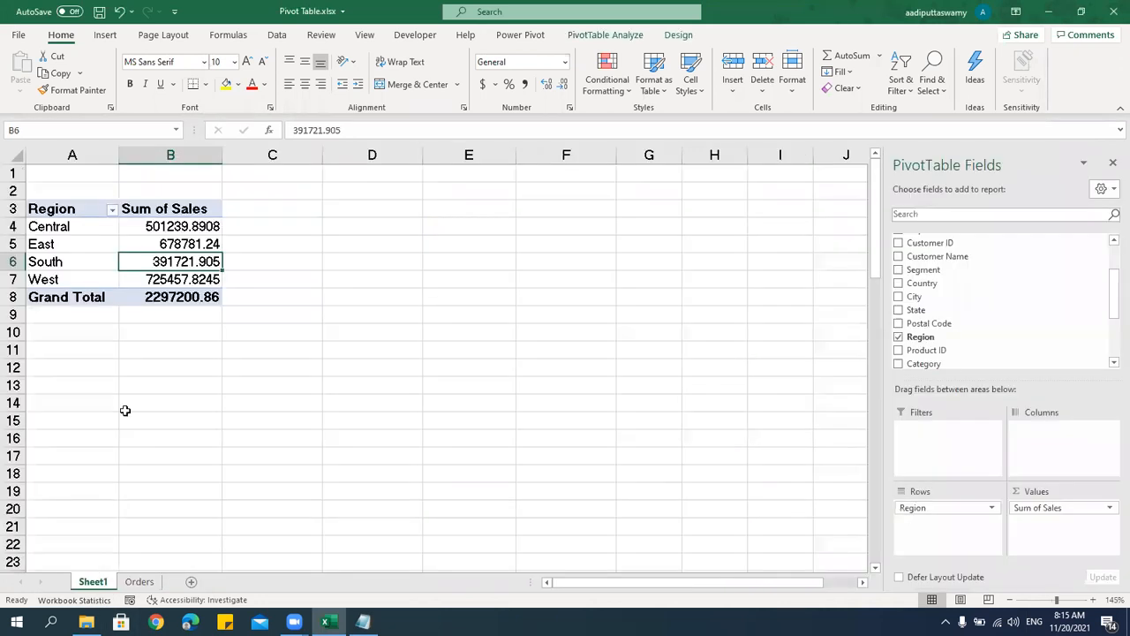
click(585, 35)
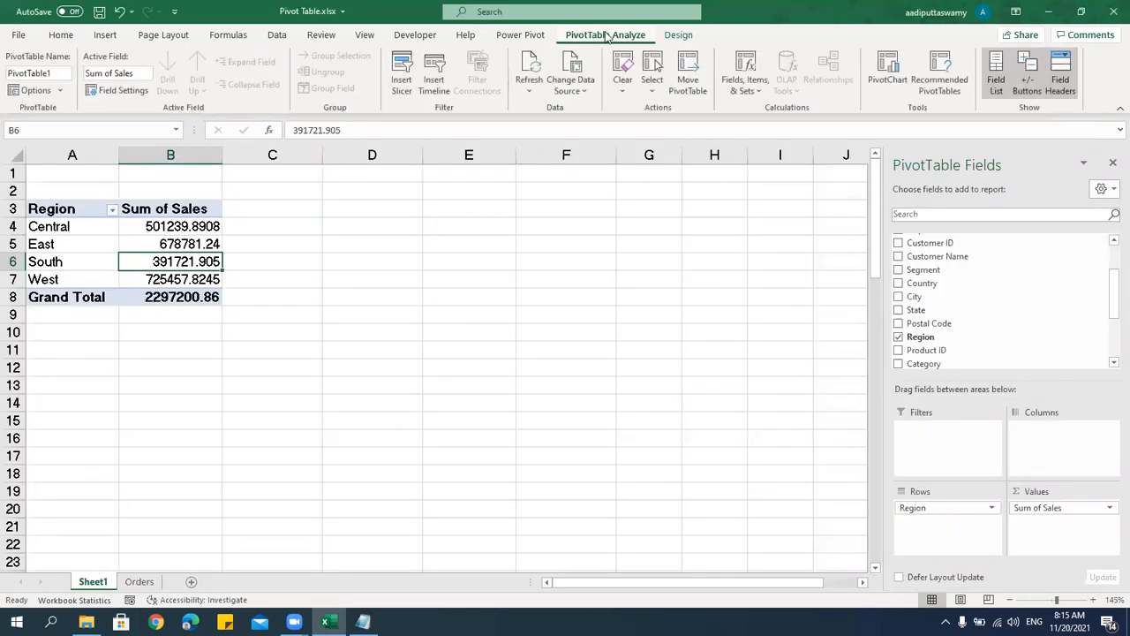
click(572, 91)
click(574, 109)
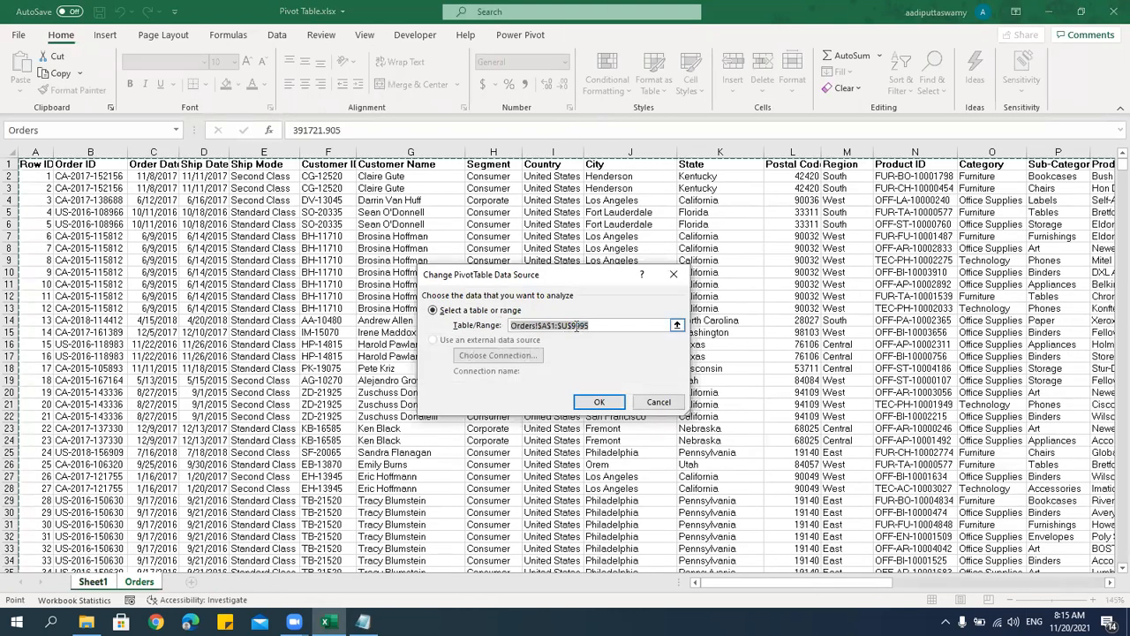
click(677, 325)
click(44, 162)
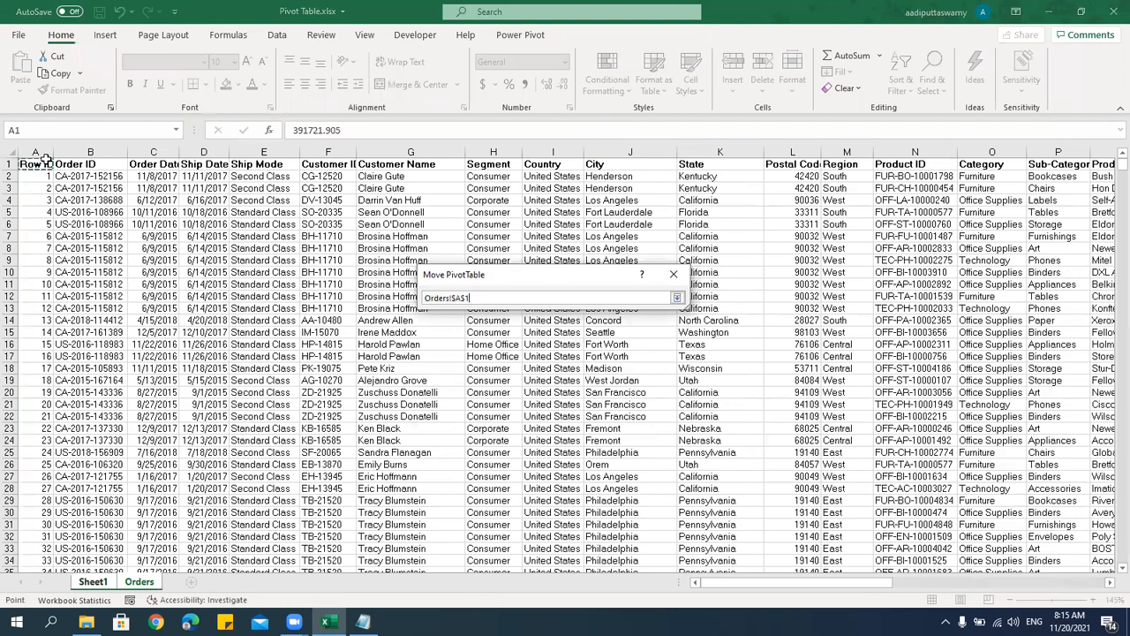
key(ctrl+shift+Down)
key(ctrl+shift+Right)
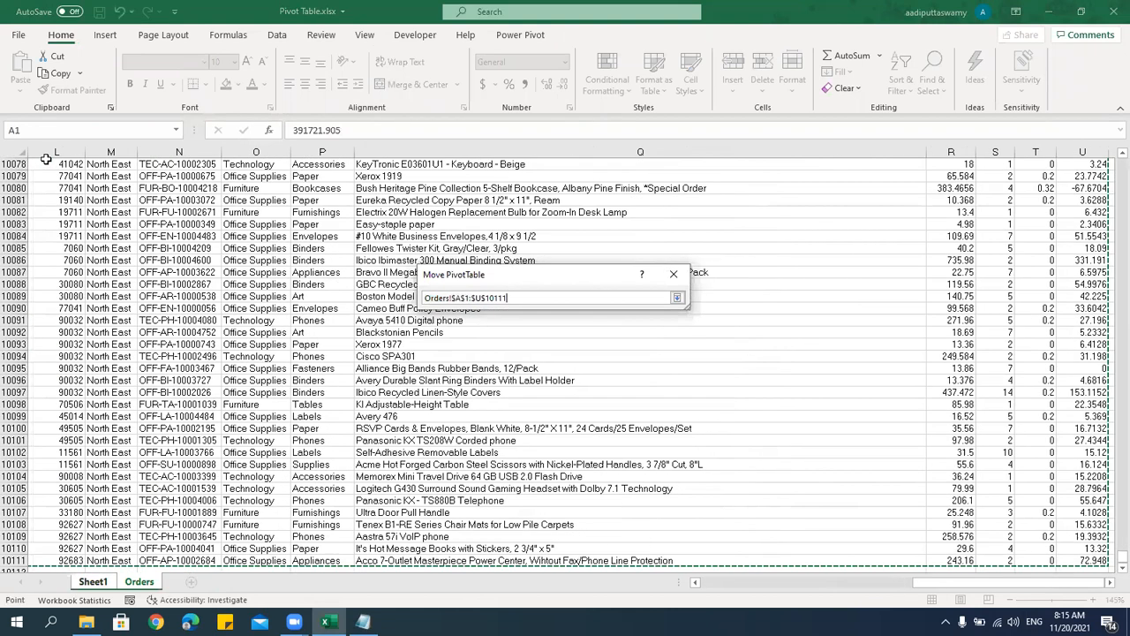
click(677, 297)
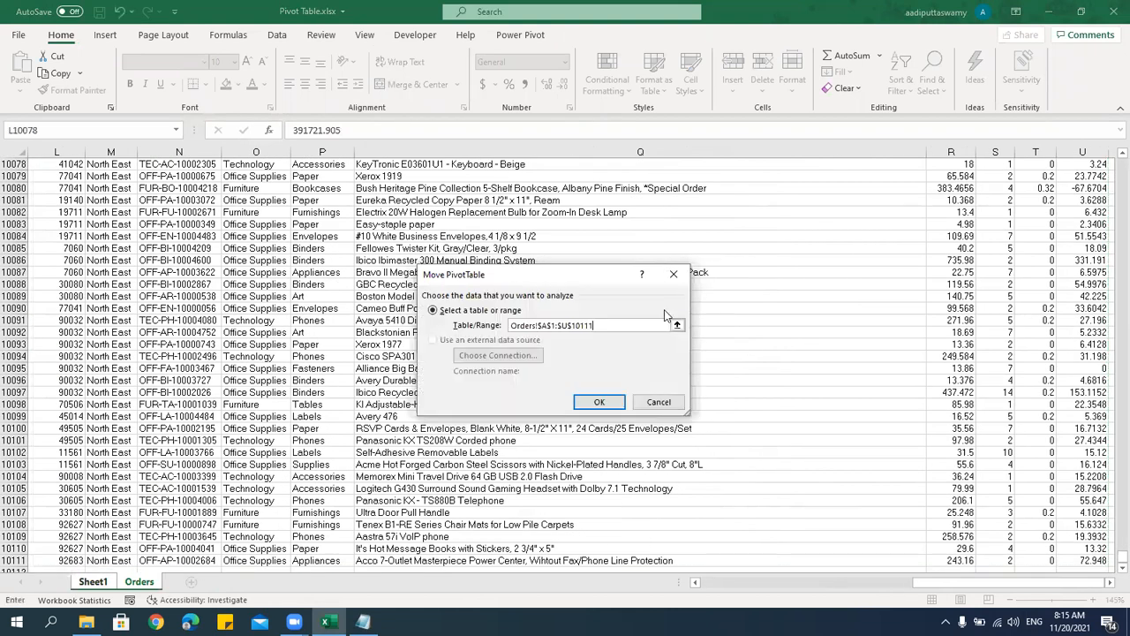
click(628, 402)
drag(78, 300, 194, 299)
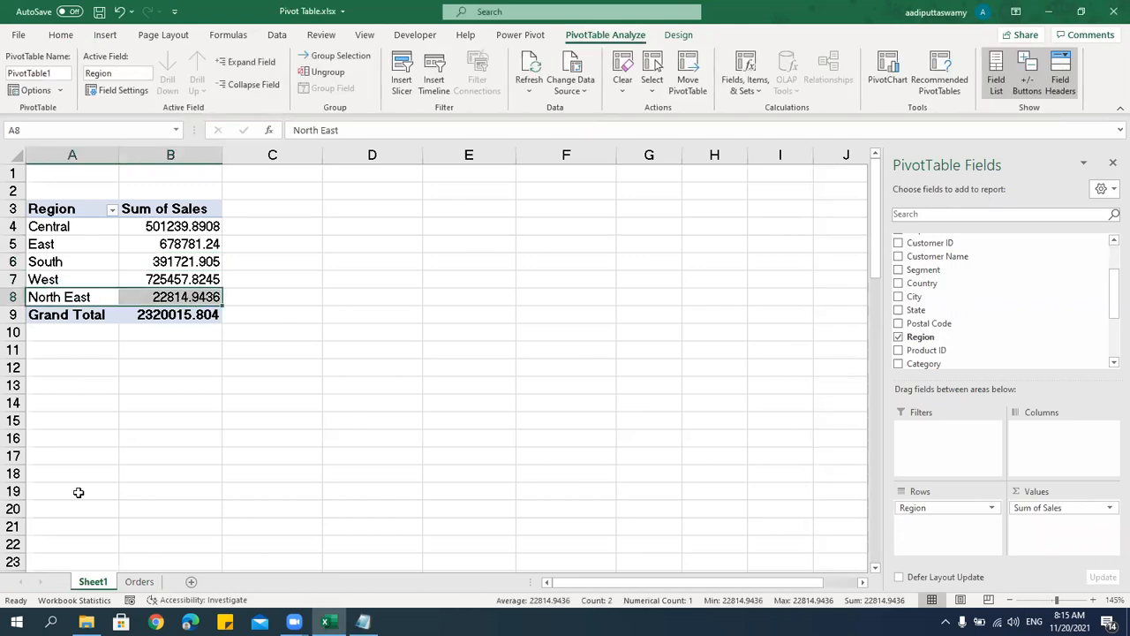
Go to row 9995 of the Orders sheet and locate the first appended North East record at cell L9996.
click(139, 581)
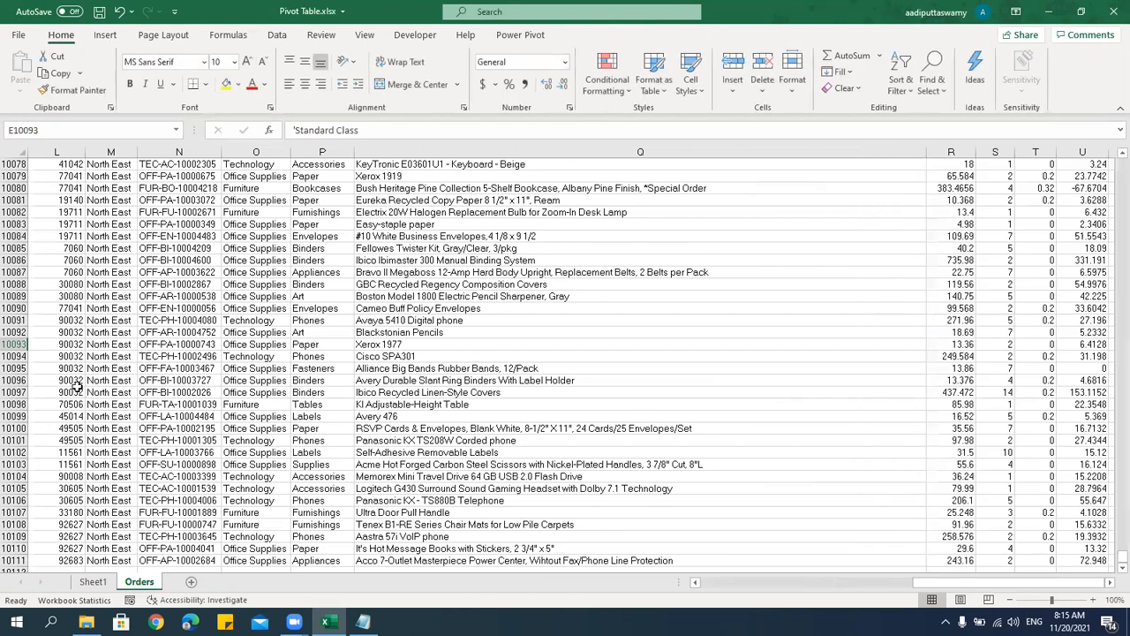
click(56, 329)
scroll(93, 190, up, 7)
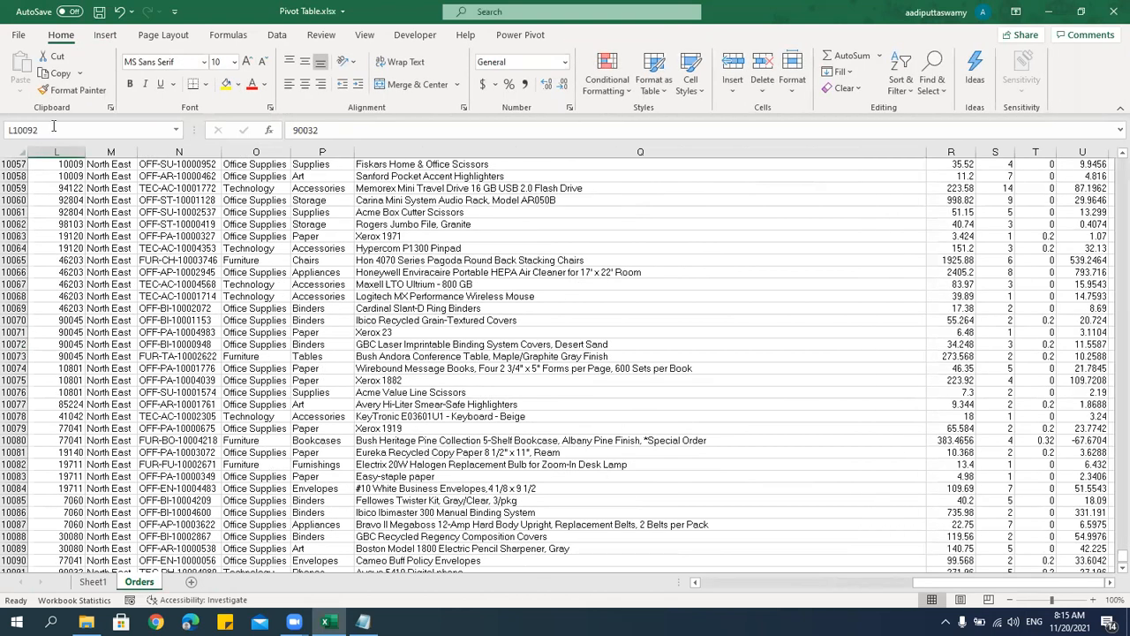
click(130, 130)
text(9995)
key(Return)
key(ctrl+shift+Down)
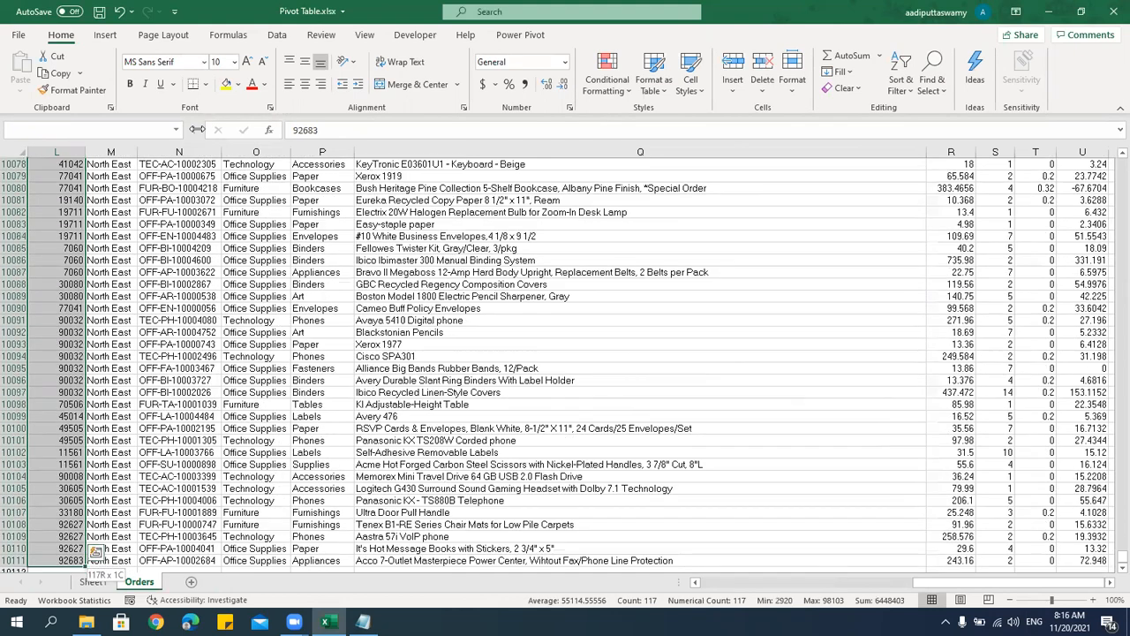
key(Up)
key(Down)
key(Down)
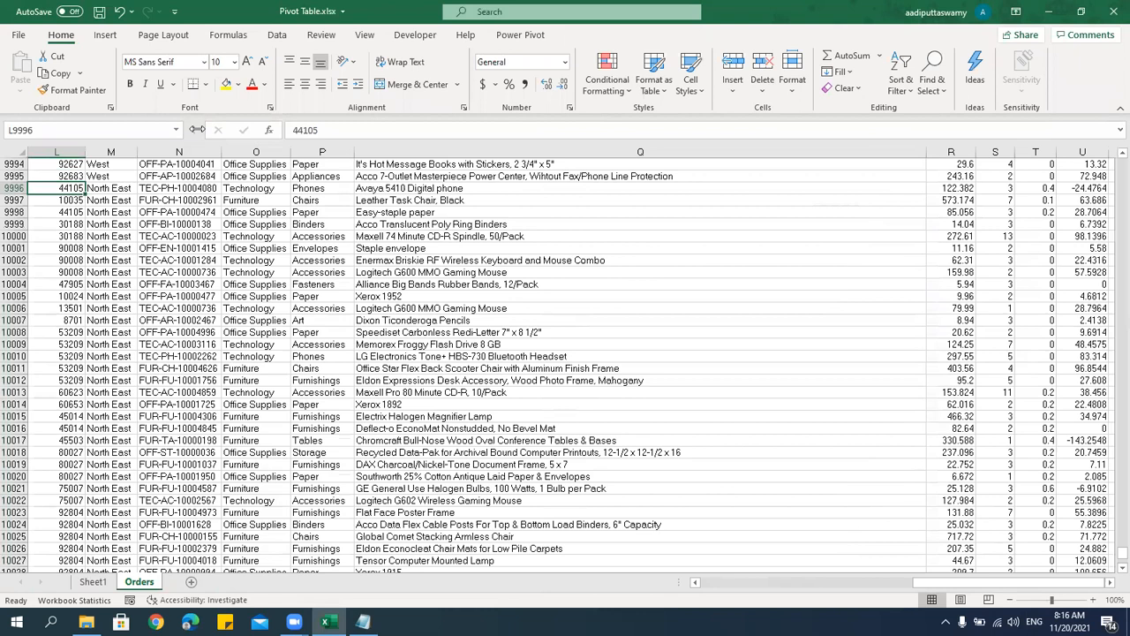
Select the appended records from L9996 to the last row and column, and return to cell A9996.
key(ctrl+shift+Down)
key(ctrl+shift+Right)
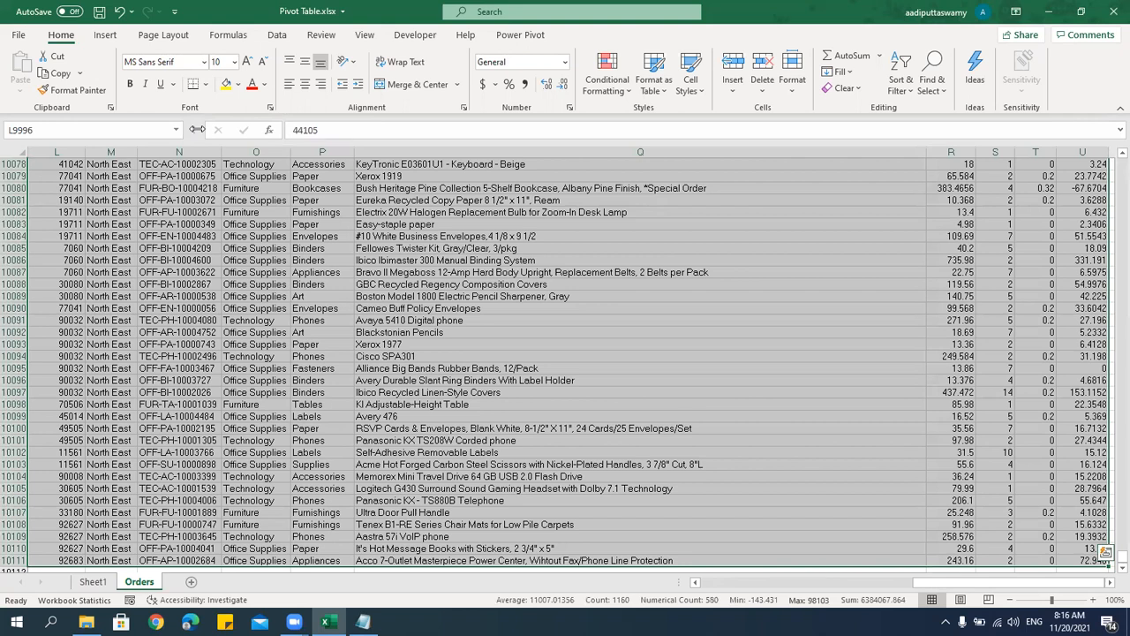
key(Up)
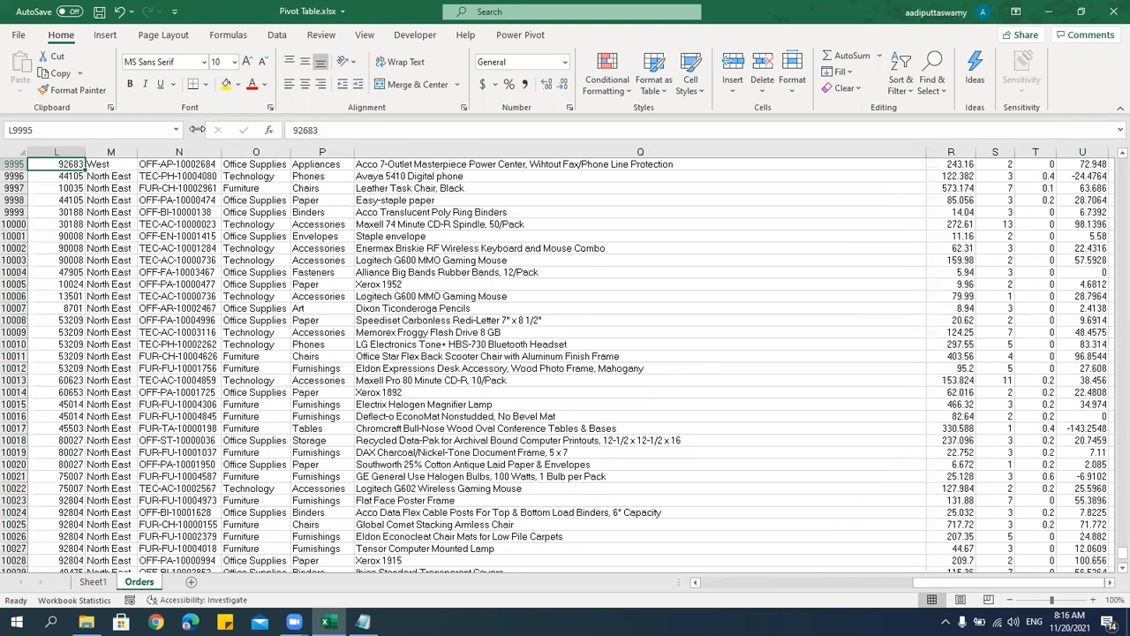
key(Up)
key(Down)
key(Down)
key(ctrl+Left)
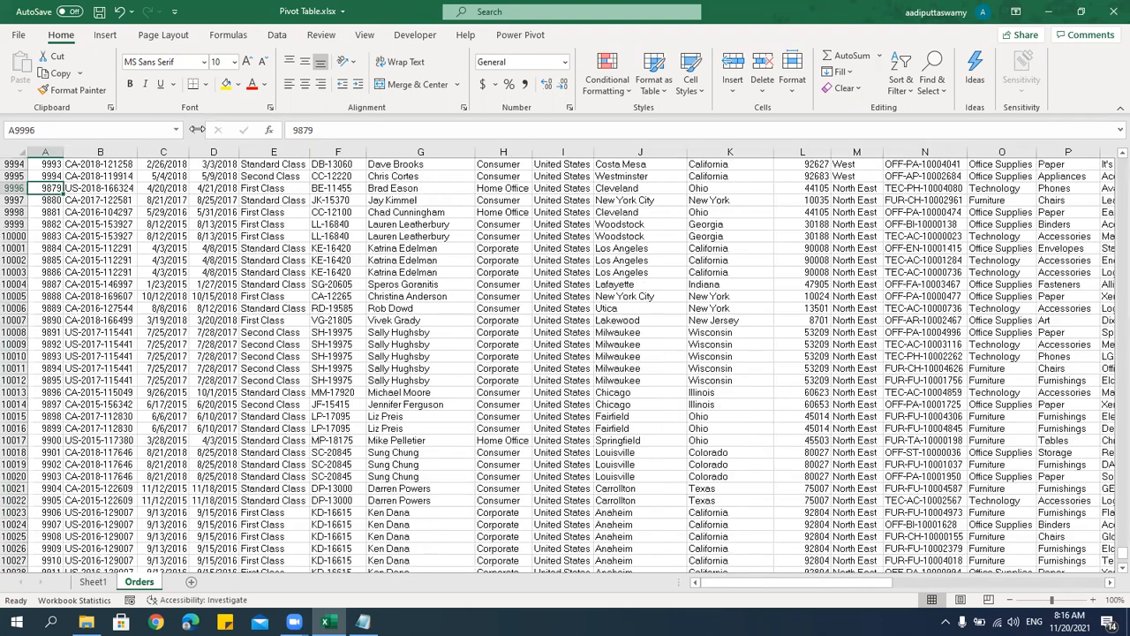
Delete the appended records from A9996 to the last row and column of the Orders sheet.
key(ctrl+shift+End)
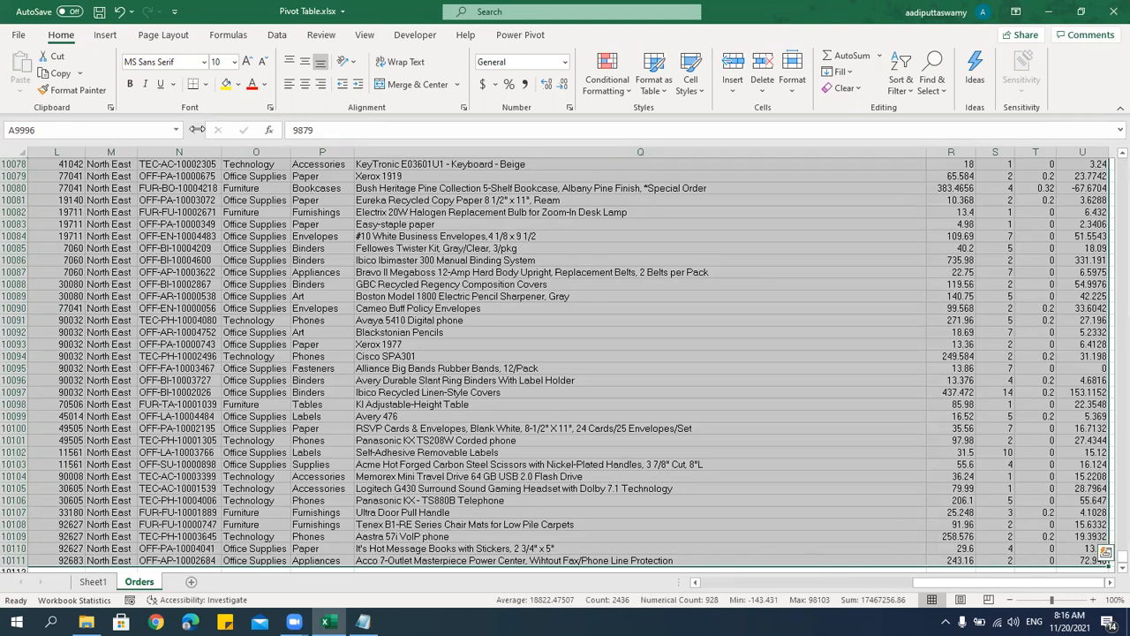
key(Delete)
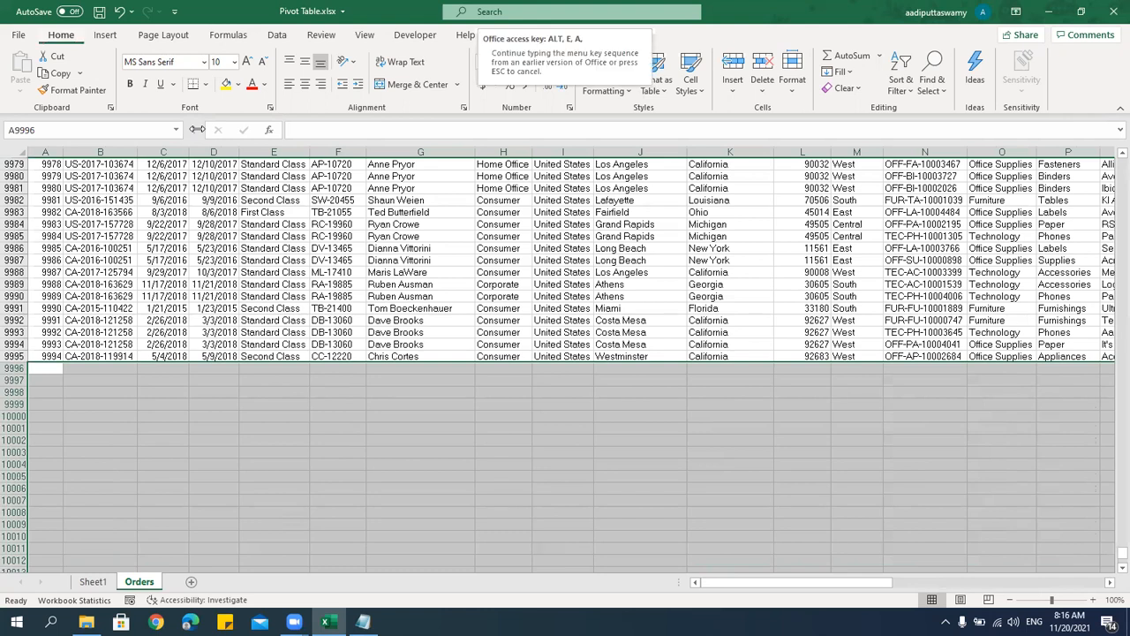
click(162, 260)
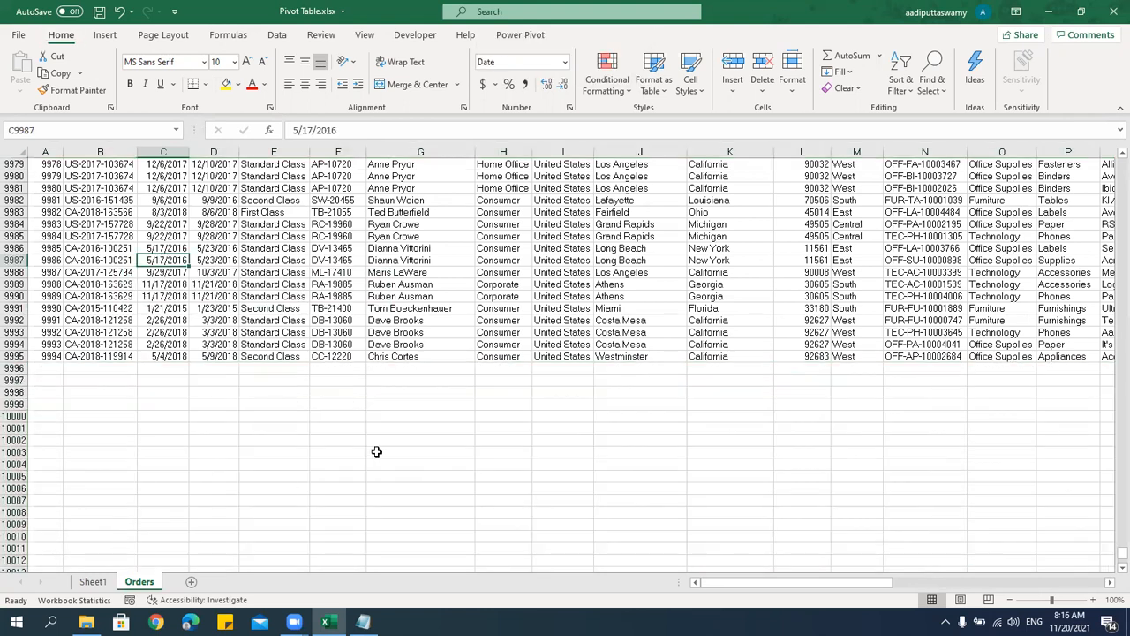
Convert the Orders data range $A$1:$U$9995 into a table with headers.
key(ctrl+Home)
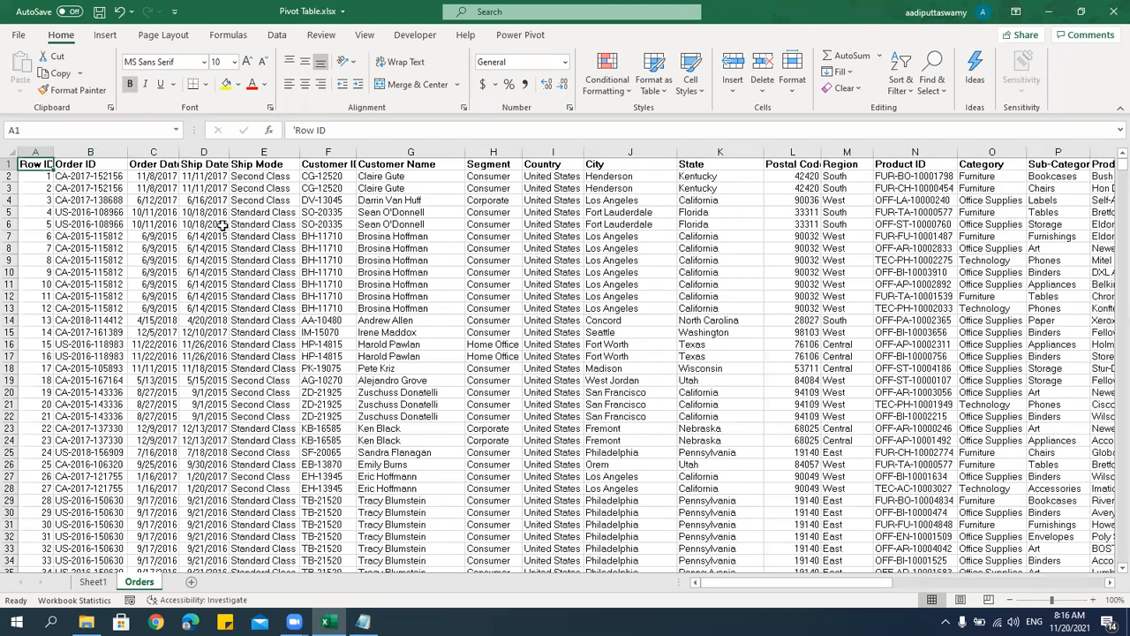
click(106, 35)
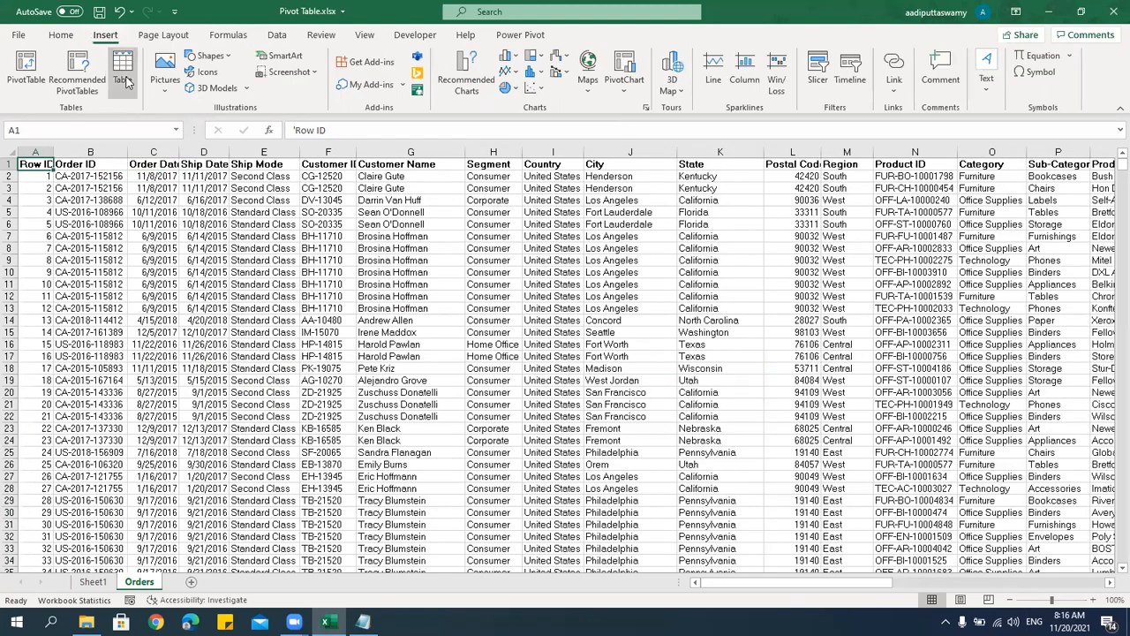
click(331, 224)
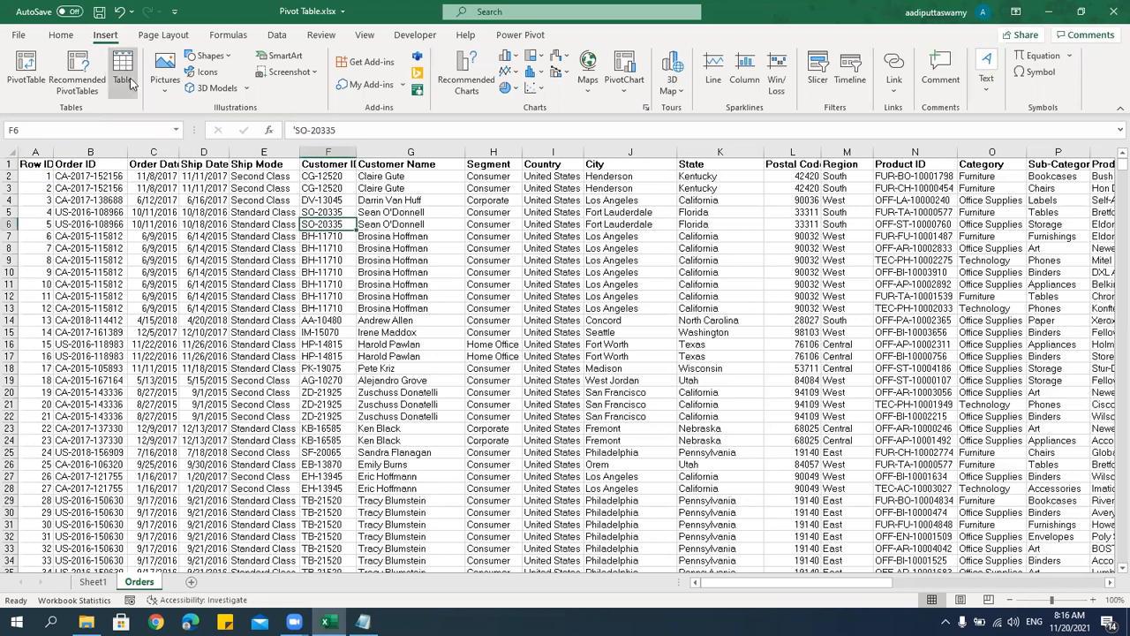
click(129, 82)
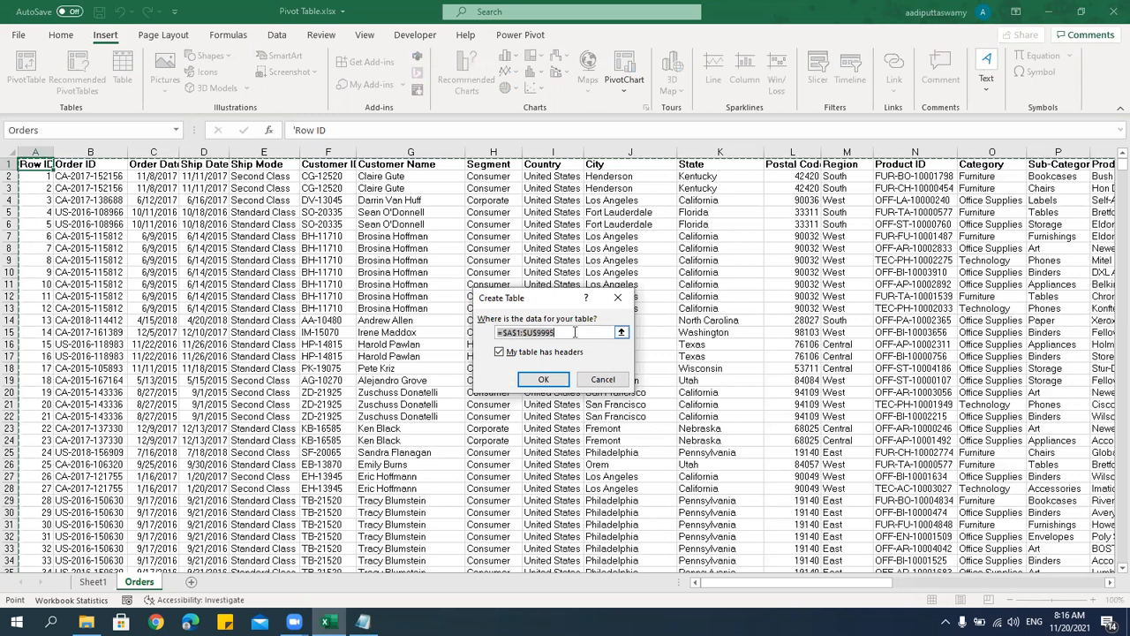
click(550, 381)
click(452, 323)
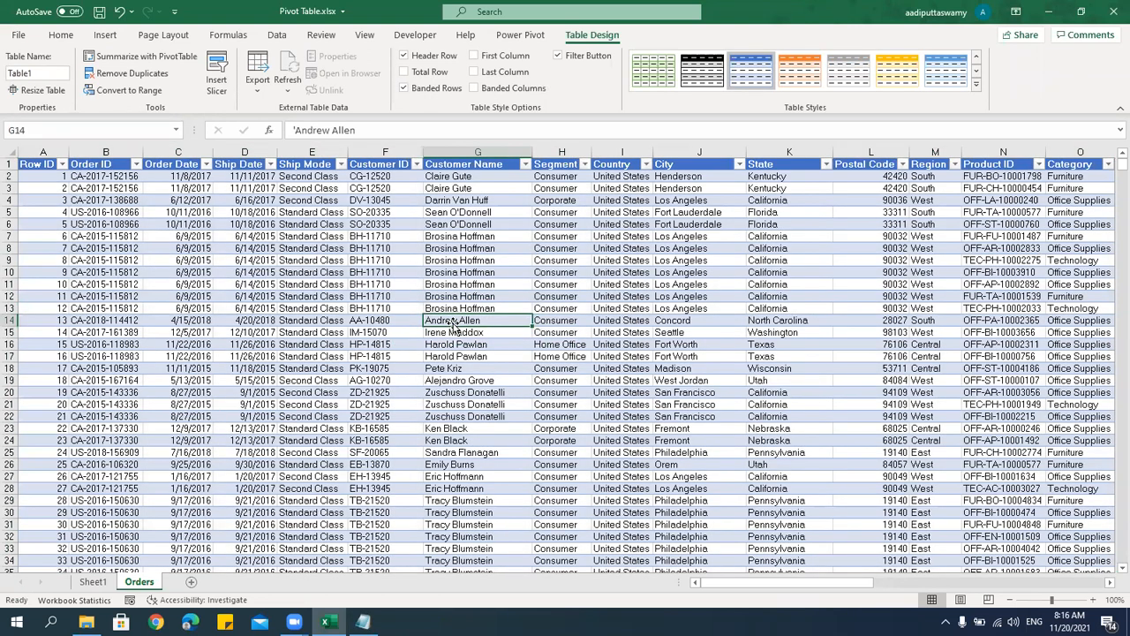
Create a PivotTable from Table1 on a new worksheet.
click(452, 224)
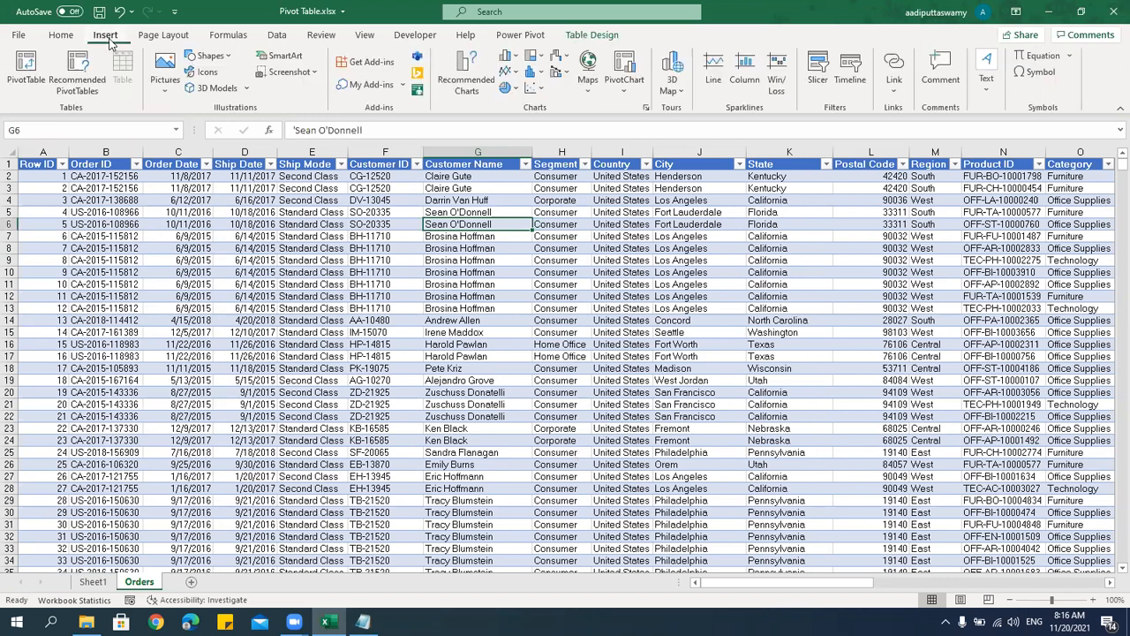
click(27, 69)
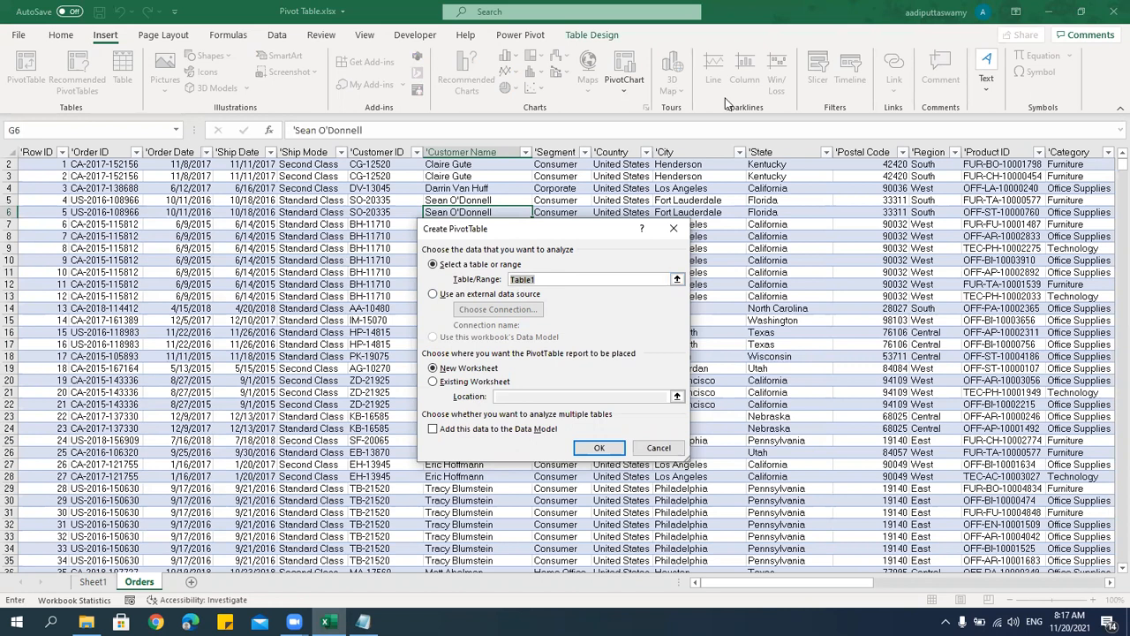
click(556, 277)
click(606, 447)
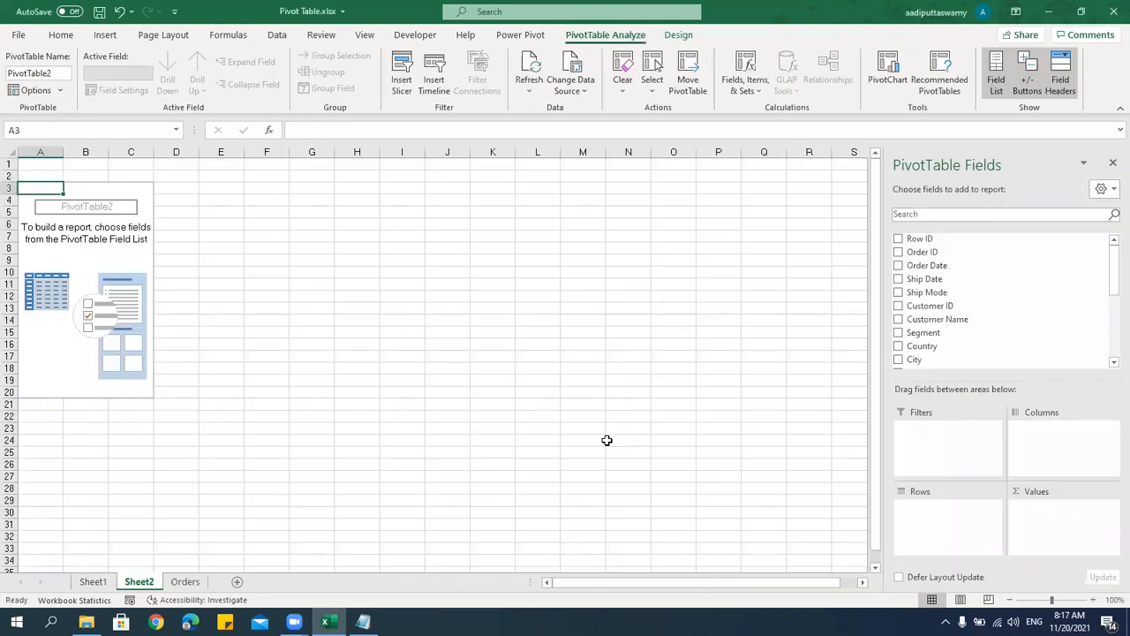
Add Region to the rows and Sales to the values of the new PivotTable, and select its region labels.
scroll(965, 330, down, 2)
drag(925, 334, 945, 521)
scroll(934, 305, down, 2)
drag(930, 330, 1042, 530)
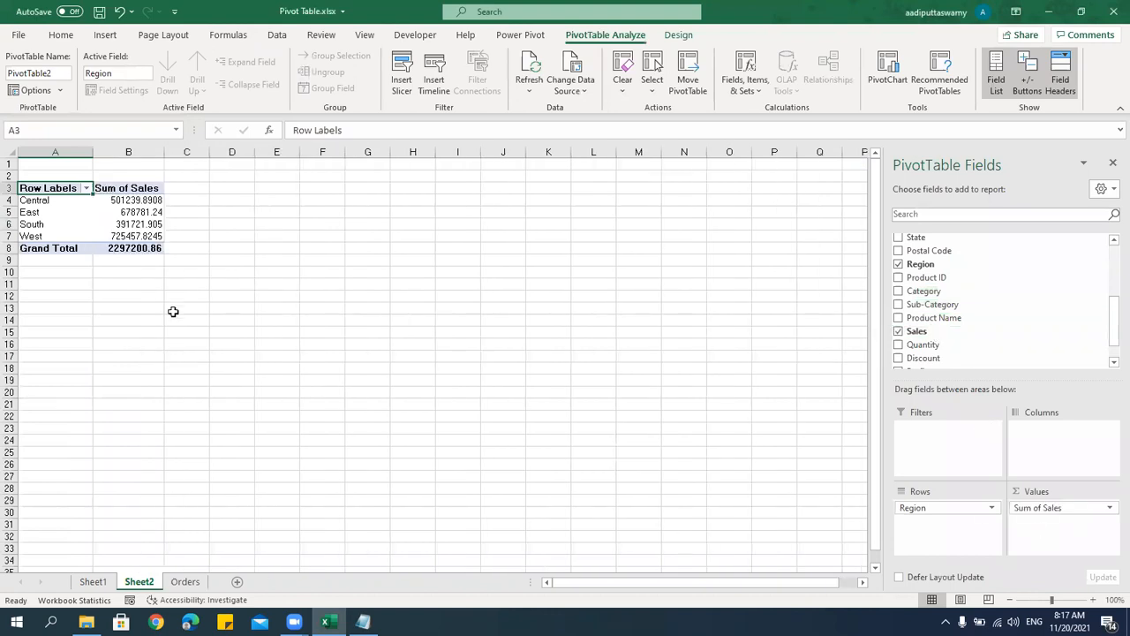
click(141, 225)
ctrl+scroll(197, 291, up, 3)
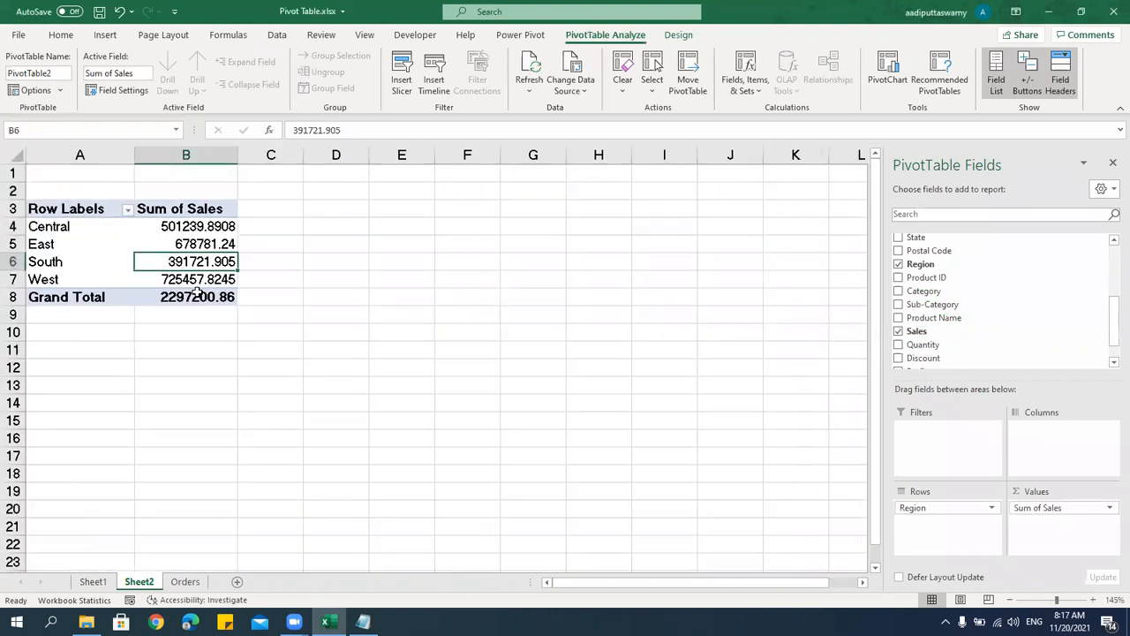
ctrl+scroll(196, 294, up, 1)
drag(76, 232, 84, 288)
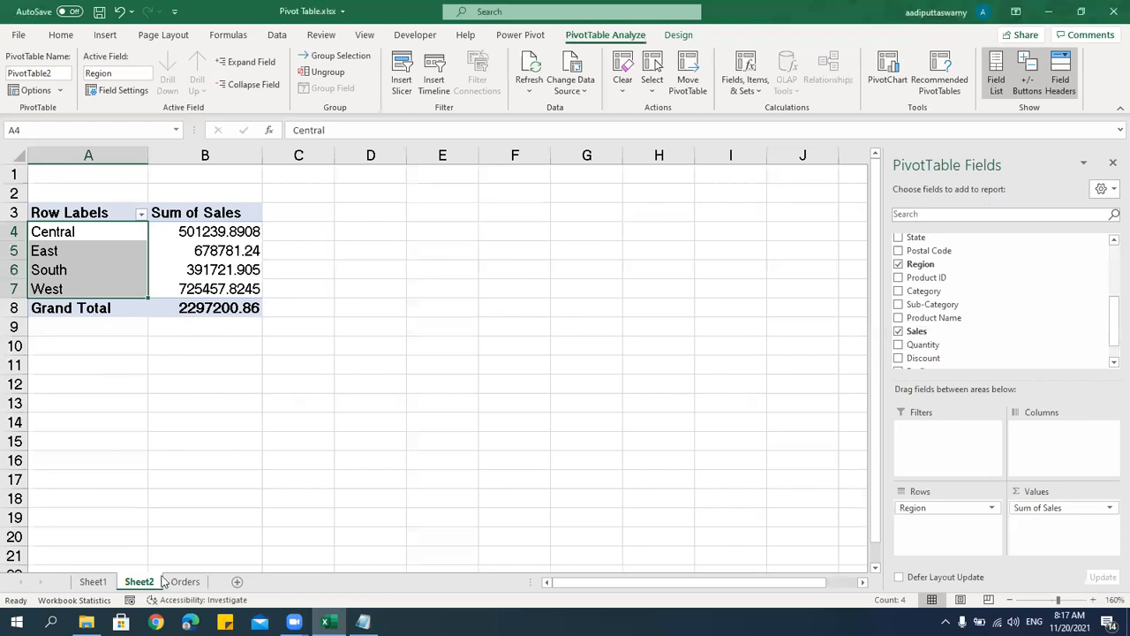
Copy rows 9811 to 9995 of the Orders table and paste them directly below the table, starting at A9996.
click(185, 581)
key(Left)
key(ctrl+Down)
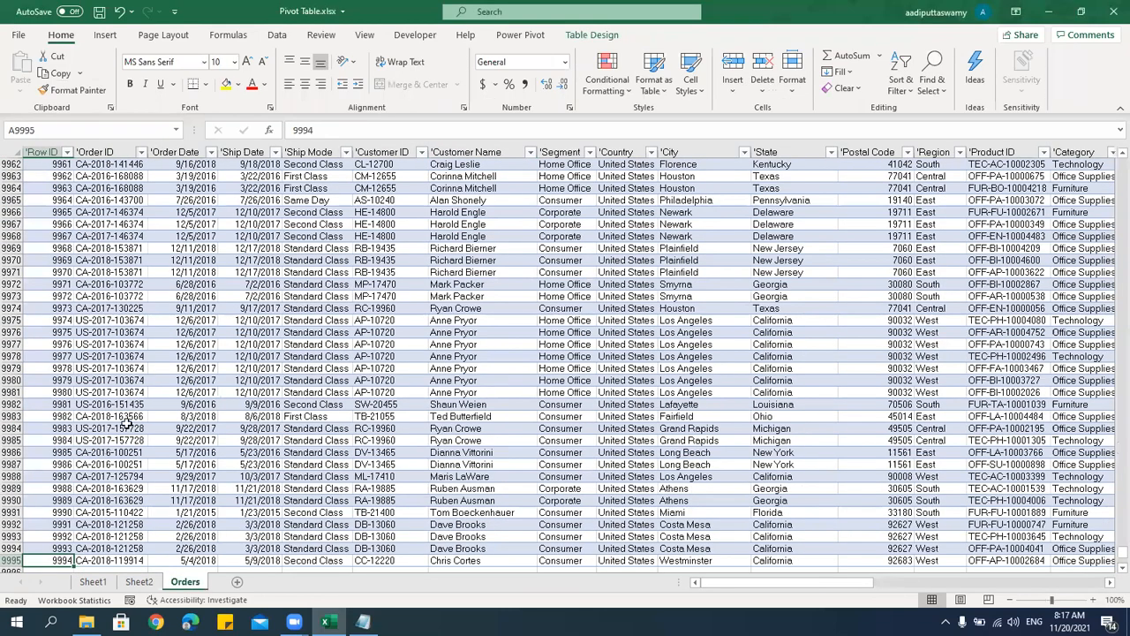
scroll(127, 424, up, 20)
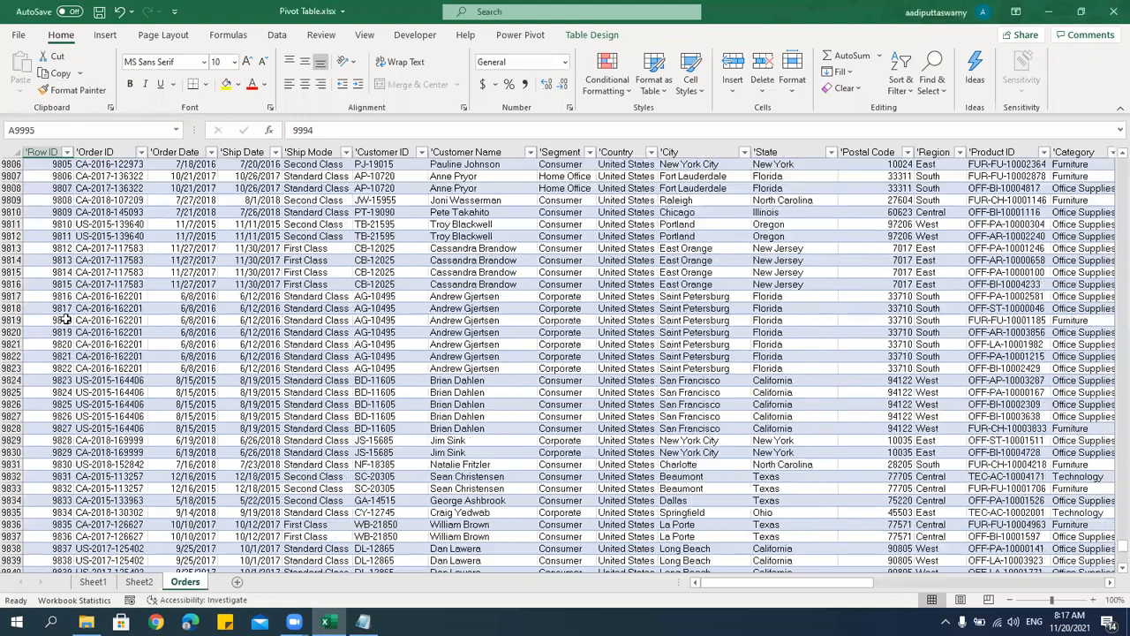
shift+click(41, 221)
key(ctrl+shift+Right)
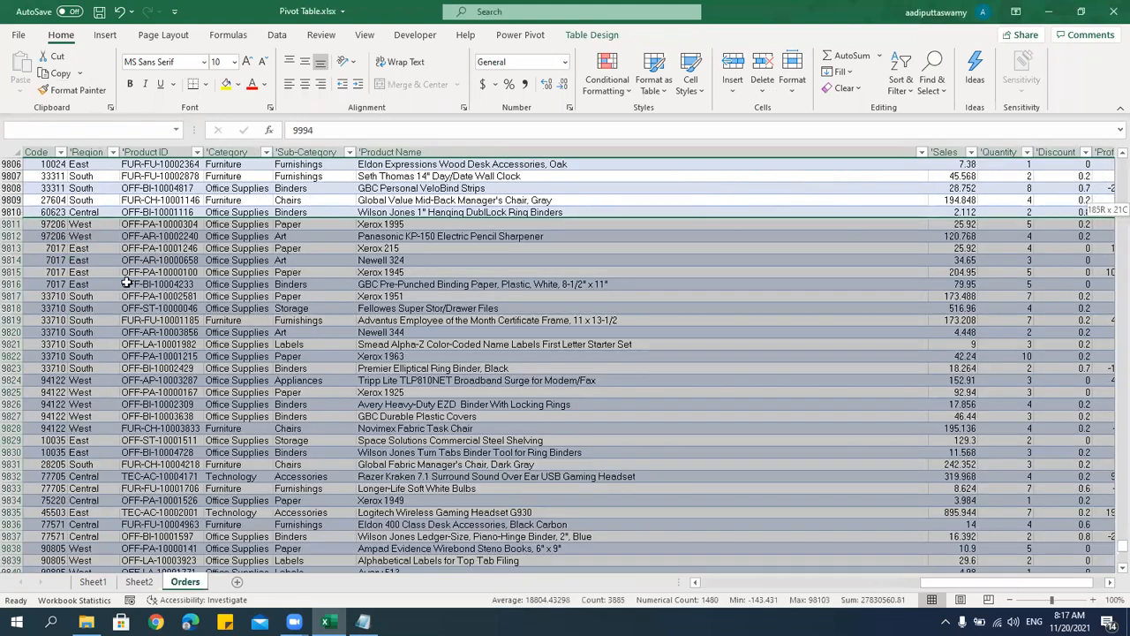
key(ctrl+c)
key(Down)
key(ctrl+v)
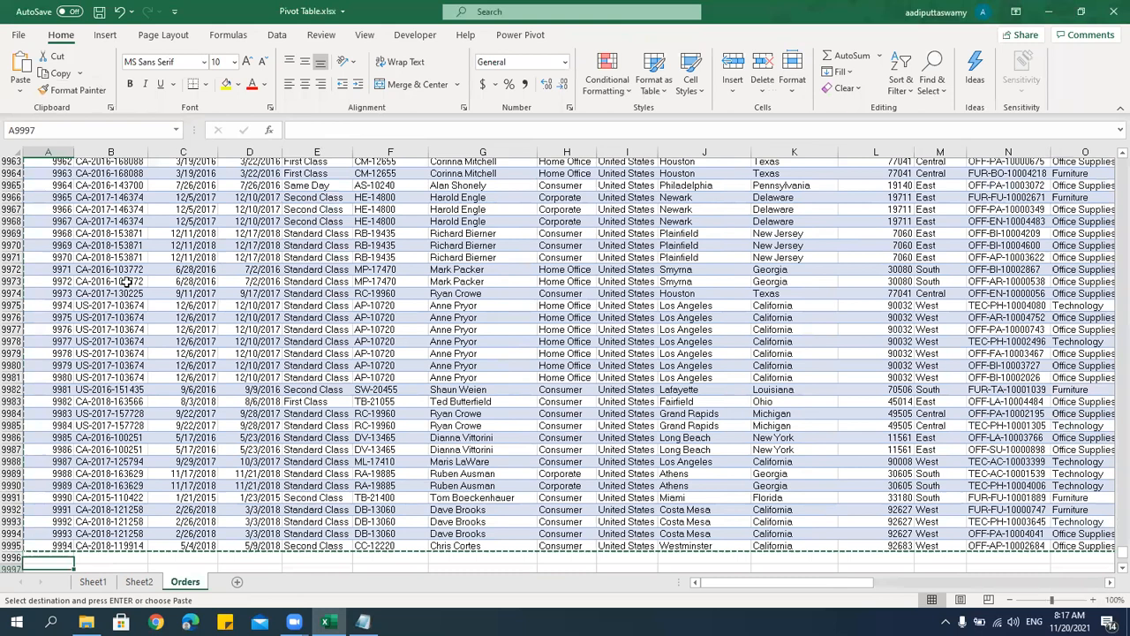
key(Escape)
key(Up)
key(Up)
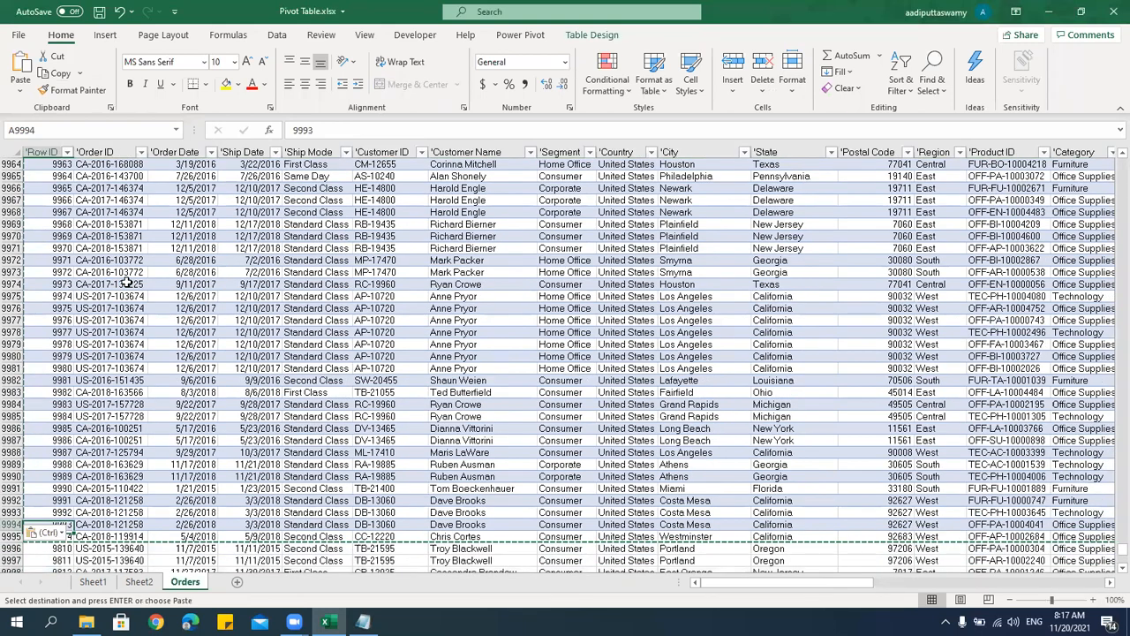
key(Down)
Extend the Orders table's range down to row 10180 so that it includes the pasted records.
scroll(338, 502, down, 6)
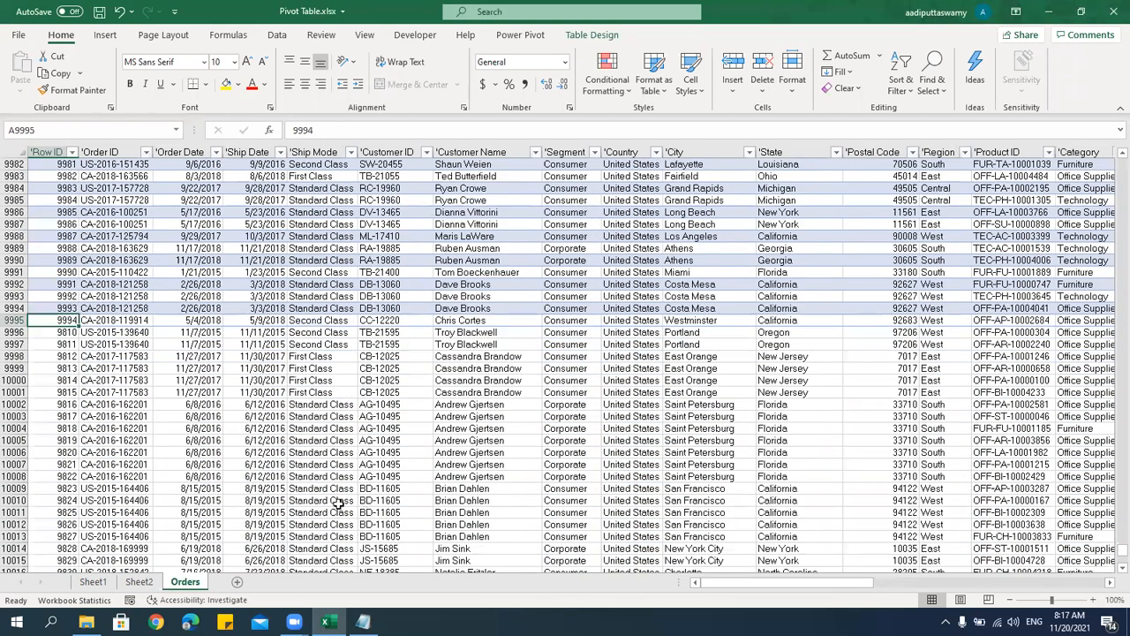
drag(774, 583, 1104, 583)
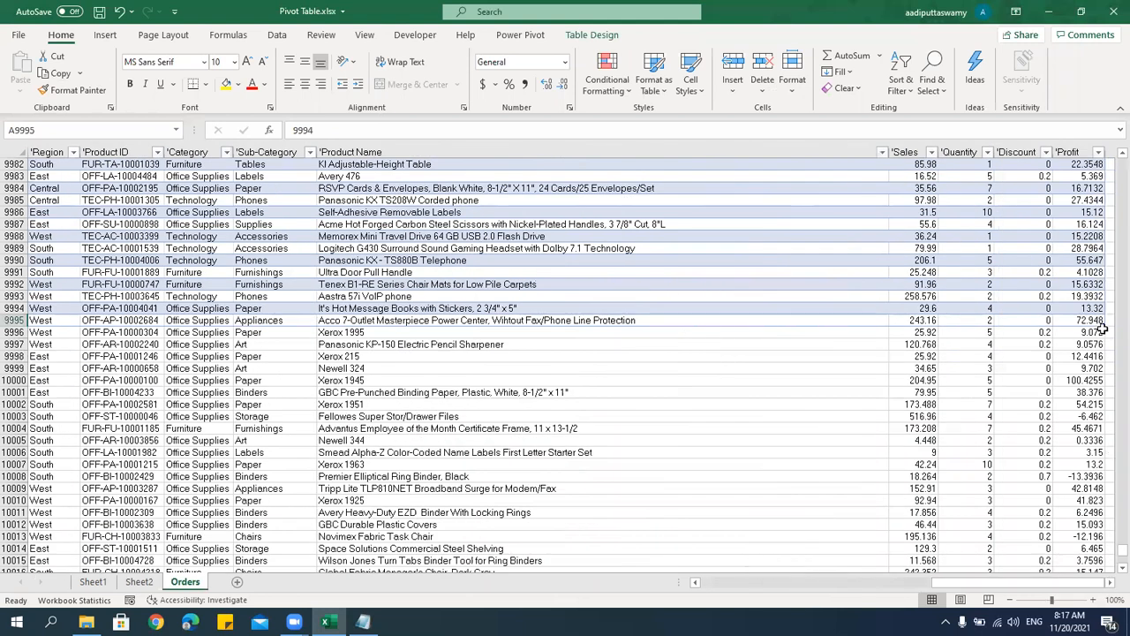
scroll(1104, 510, down, 20)
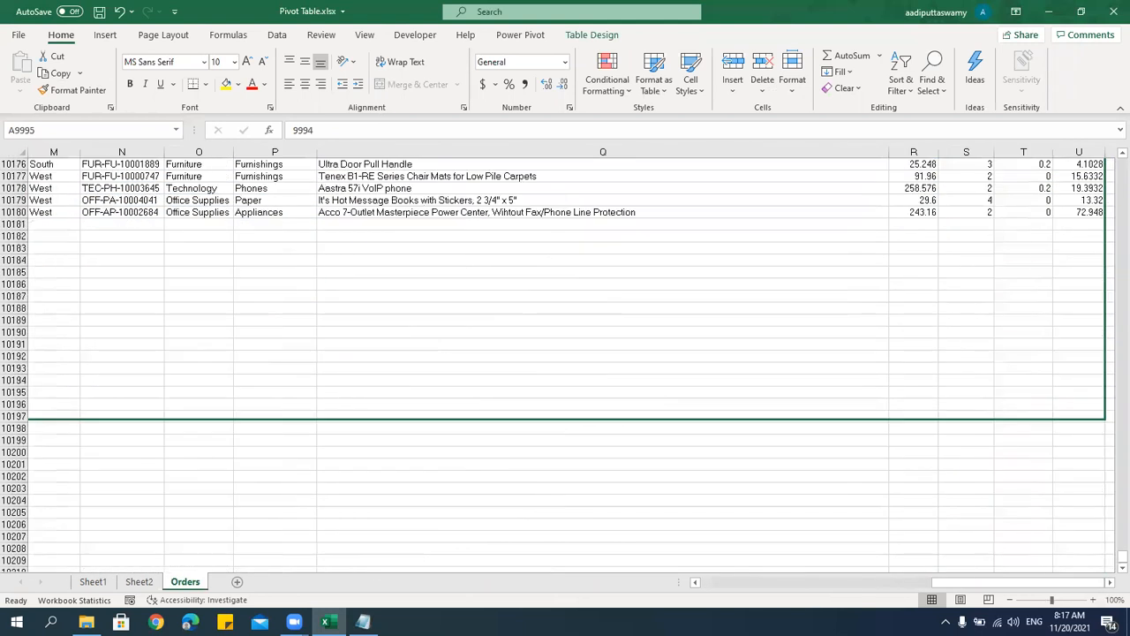
scroll(1070, 485, up, 20)
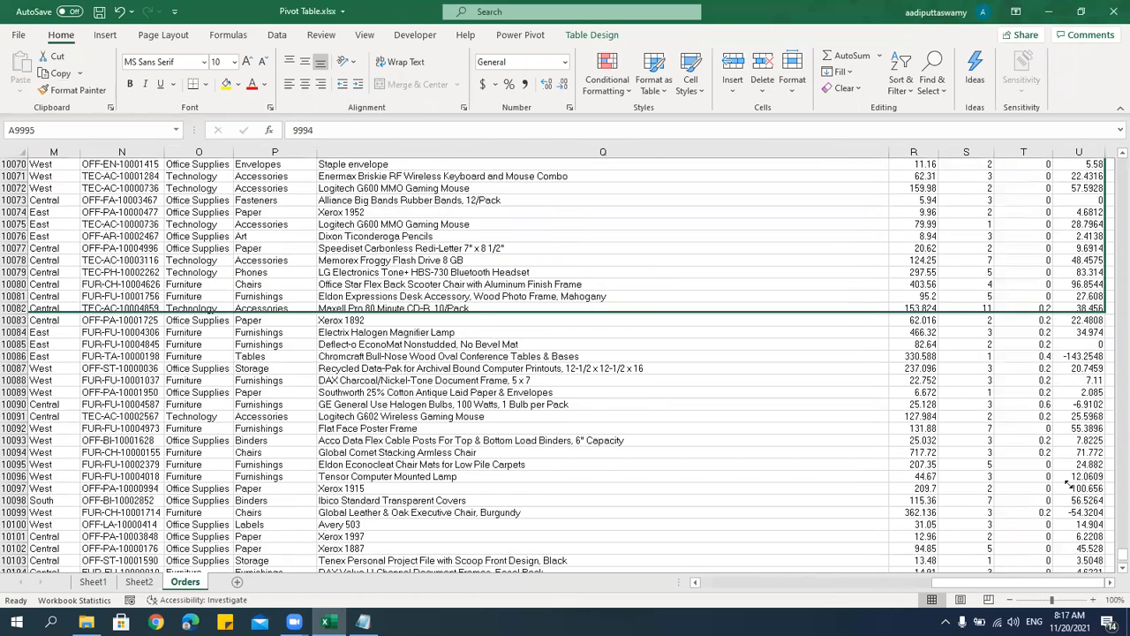
scroll(1094, 226, down, 20)
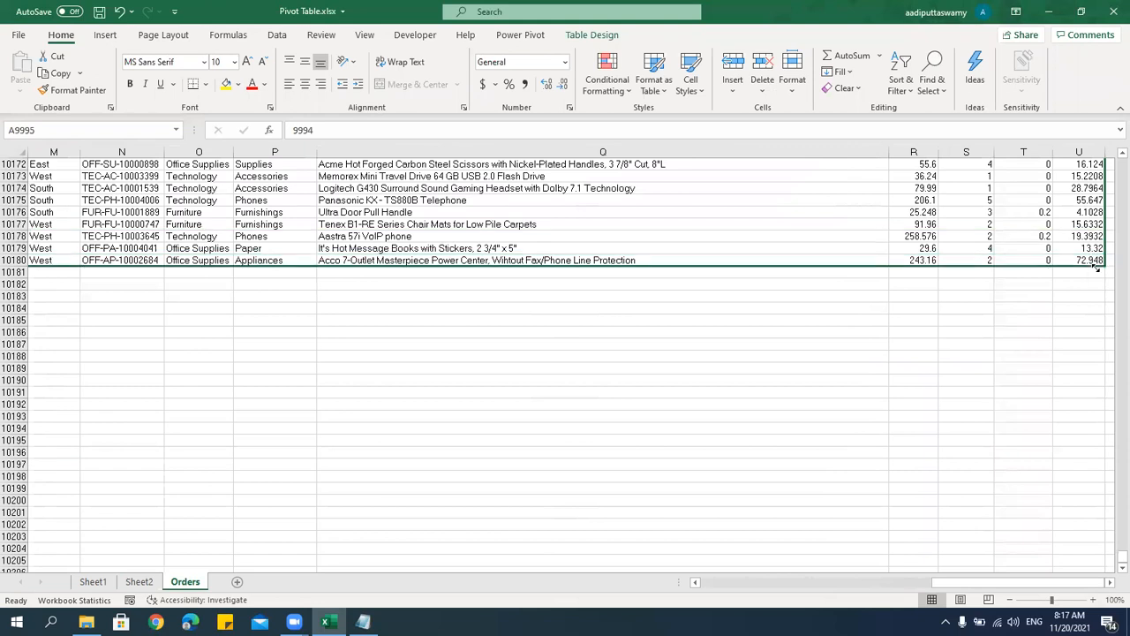
scroll(391, 393, up, 6)
scroll(391, 393, up, 5)
click(392, 356)
click(113, 296)
scroll(183, 403, down, 6)
scroll(182, 398, up, 6)
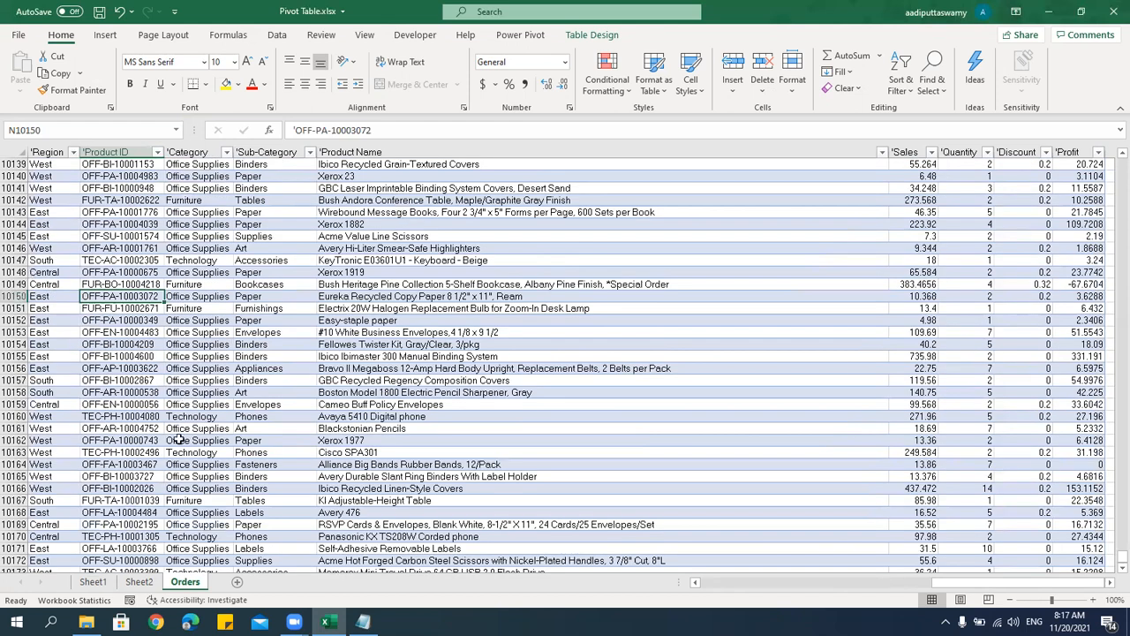
Refresh the region sales PivotTable on Sheet2.
click(139, 581)
click(70, 272)
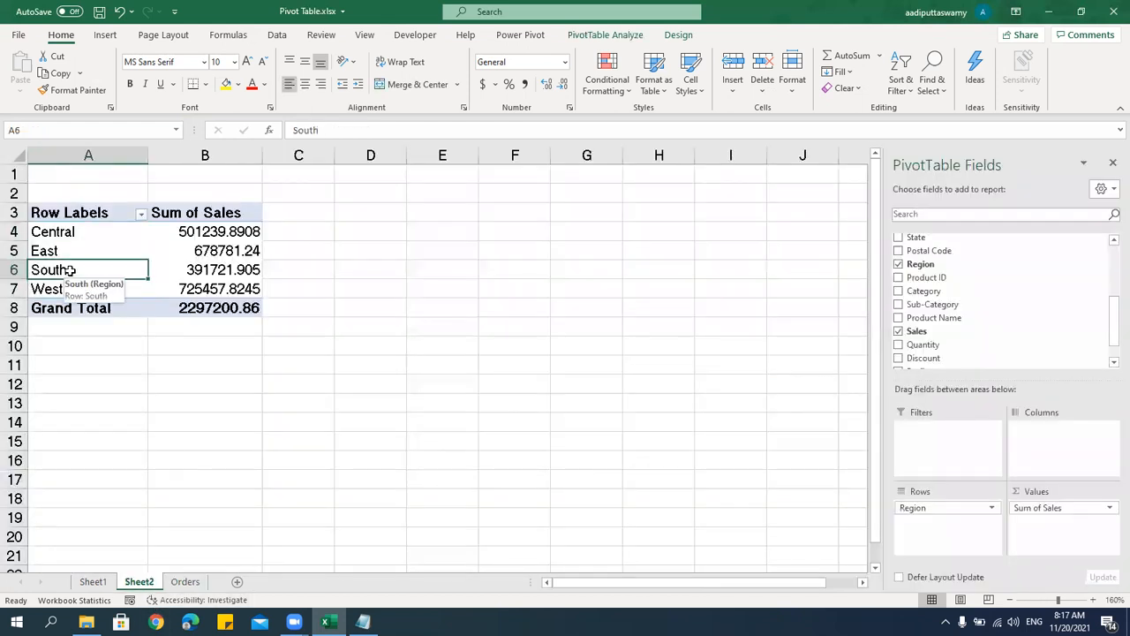
right_click(71, 274)
click(134, 324)
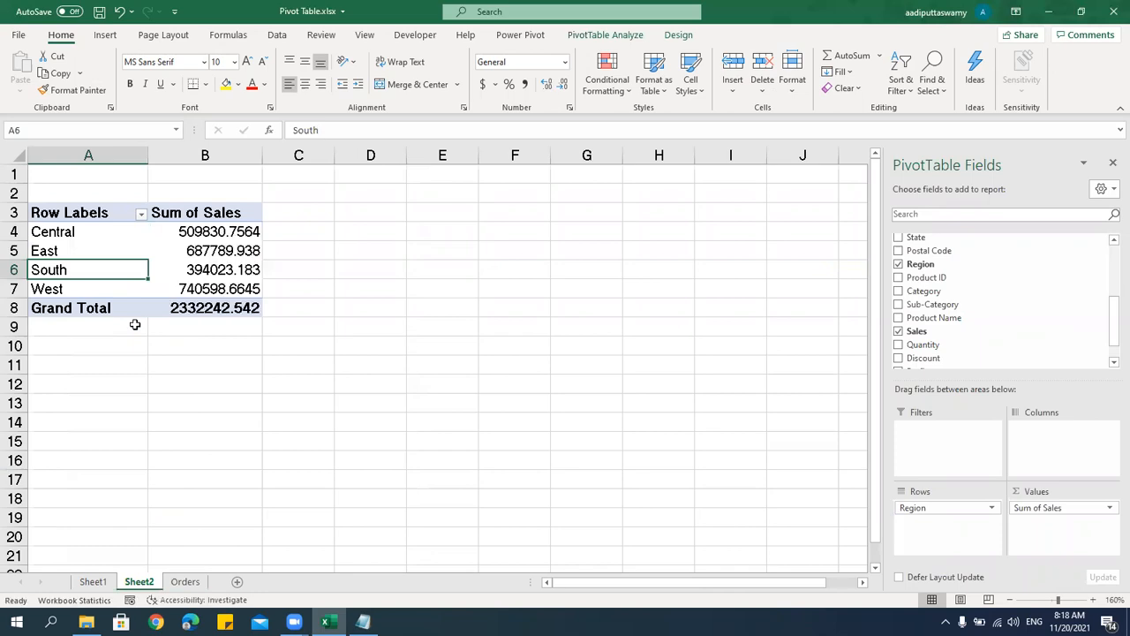
Return to the Orders sheet and go to cell A9995.
click(185, 581)
scroll(514, 541, left, 5)
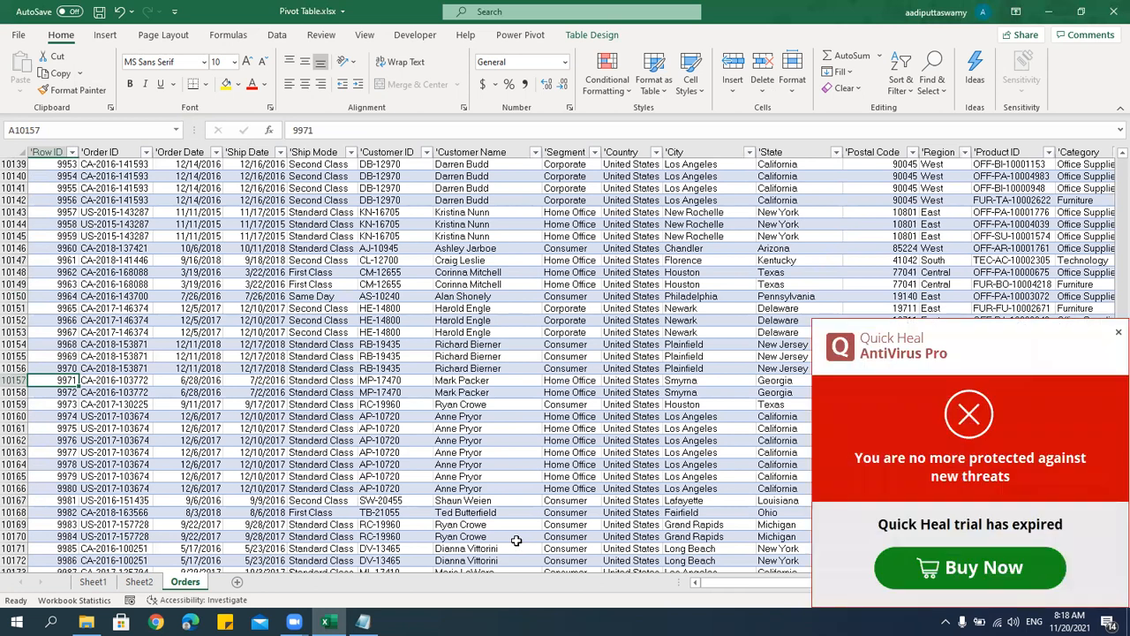
click(42, 130)
click(42, 130)
drag(16, 130, 139, 129)
text(9995)
key(Return)
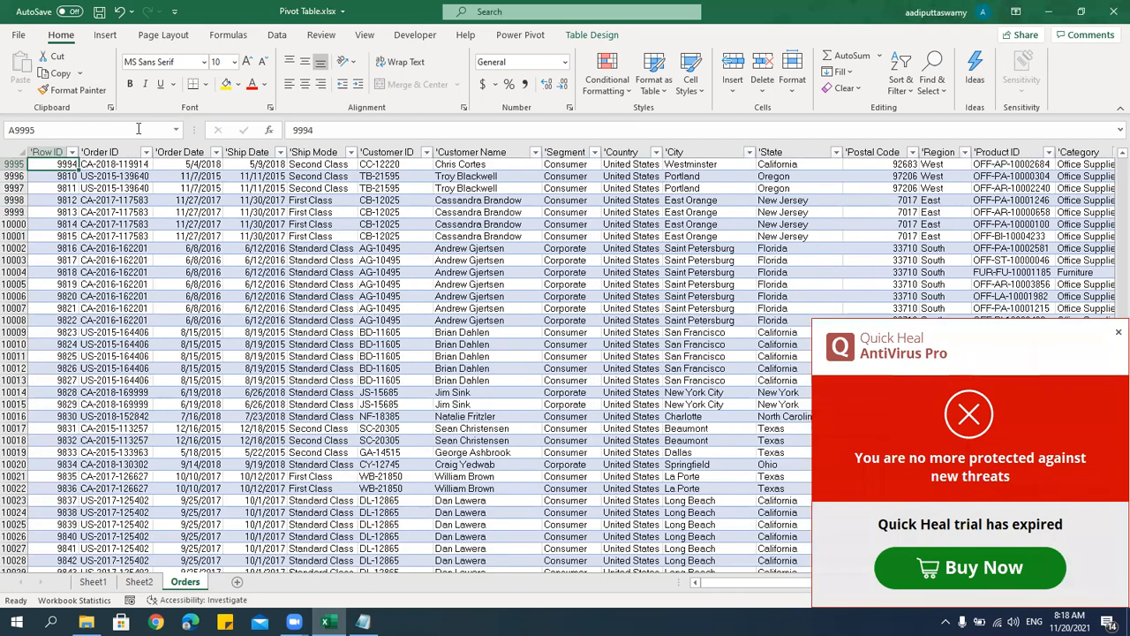
Set the region of the first pasted record, in cell M9996, to North East.
key(Down)
key(Right)
key(Right)
key(Right)
key(Right)
key(Right)
key(Right)
key(Right)
key(Right)
key(Right)
key(Right)
key(Right)
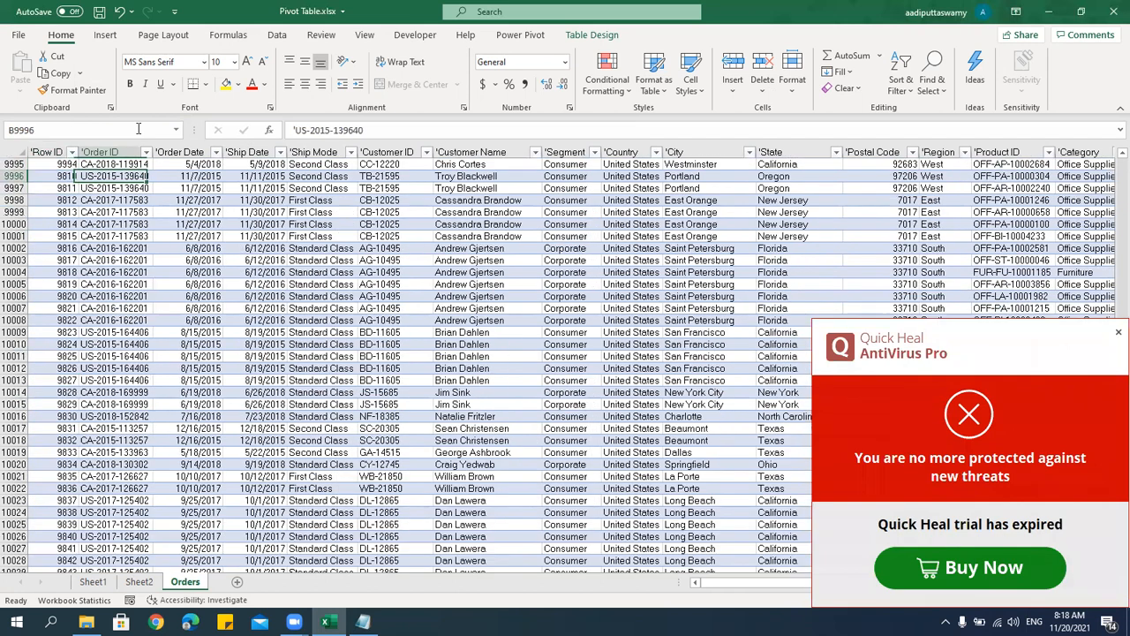
key(Right)
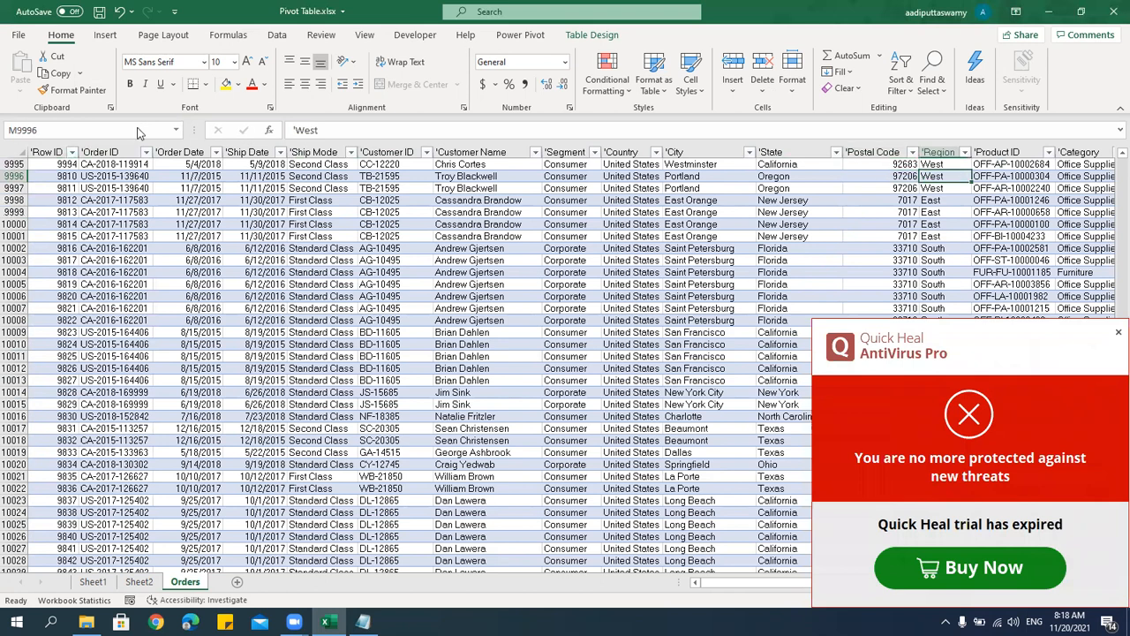
text(North Ea)
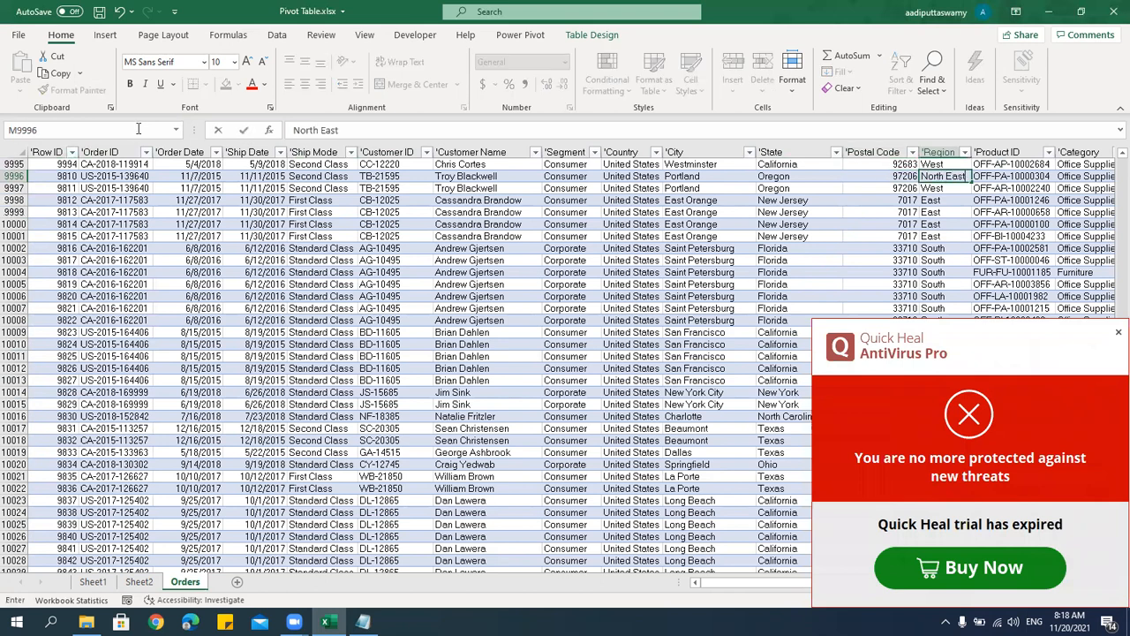
text(st)
key(ctrl+Return)
Fill North East down the Region column from M9996 to row 10180 and close the antivirus notification.
key(ctrl+shift+Down)
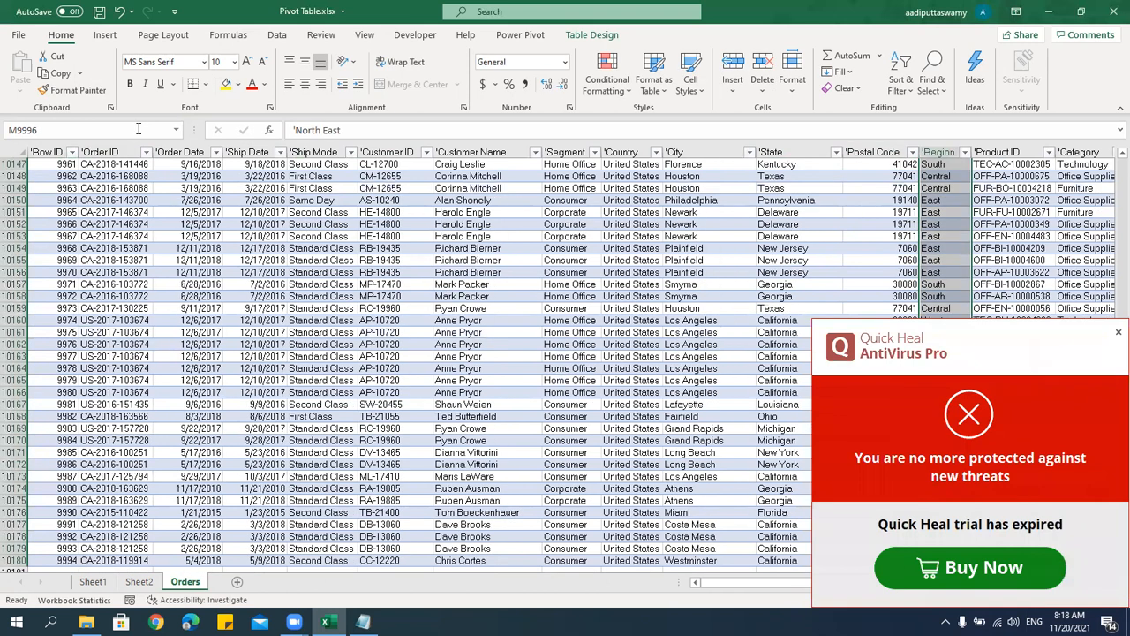
key(ctrl+d)
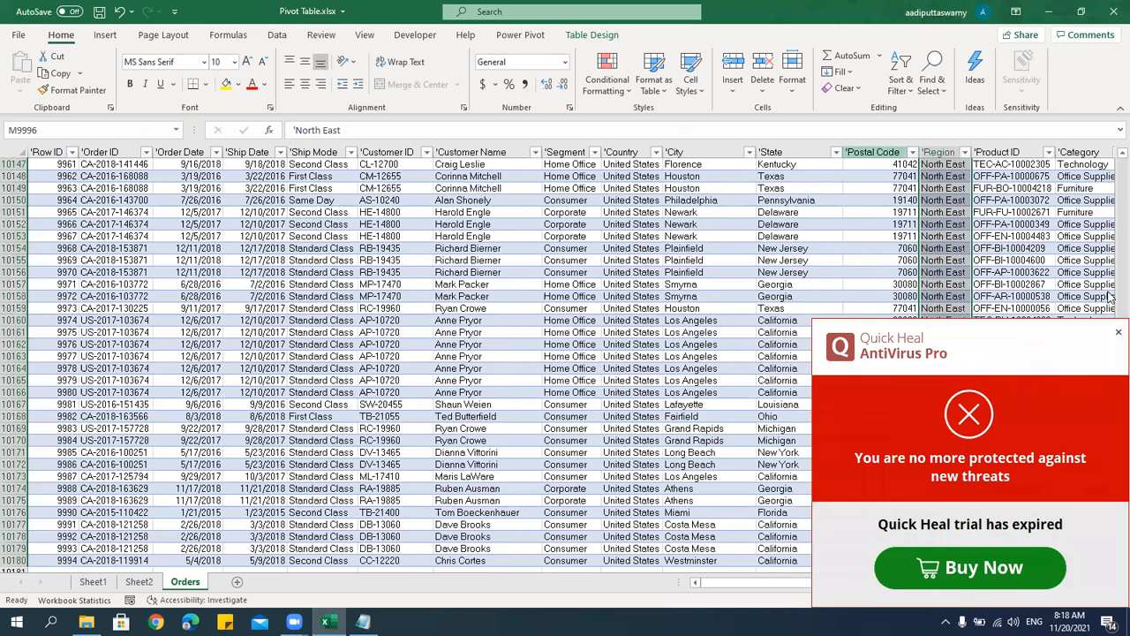
click(1117, 332)
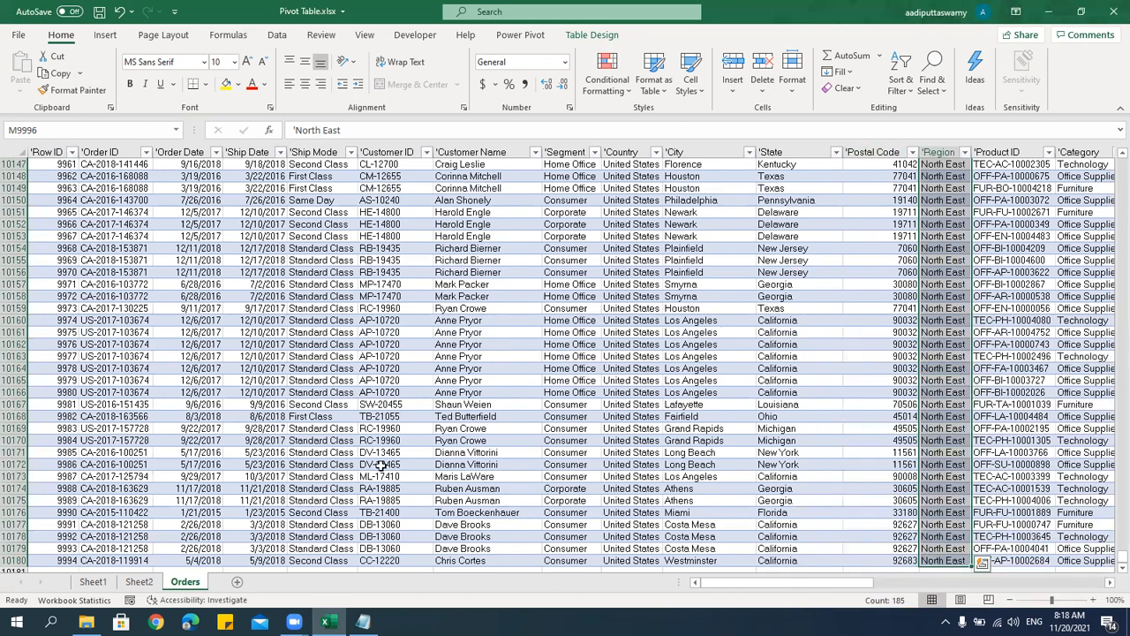
Refresh the region sales PivotTable on Sheet2 and check its region rows and grand total.
click(139, 581)
right_click(191, 270)
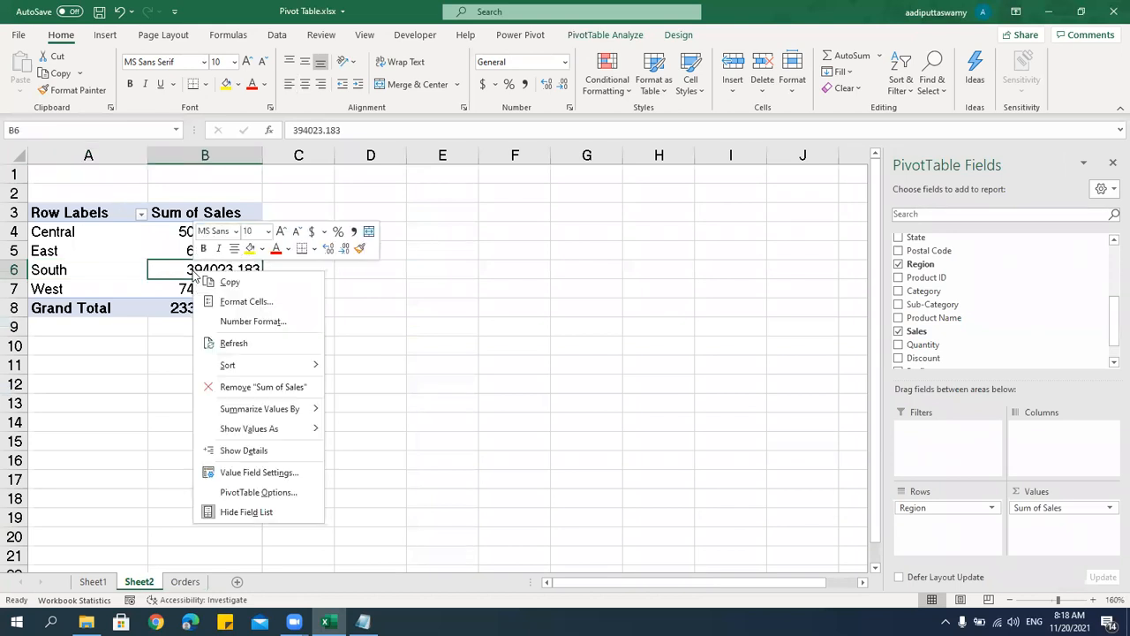
click(246, 341)
drag(73, 308, 227, 323)
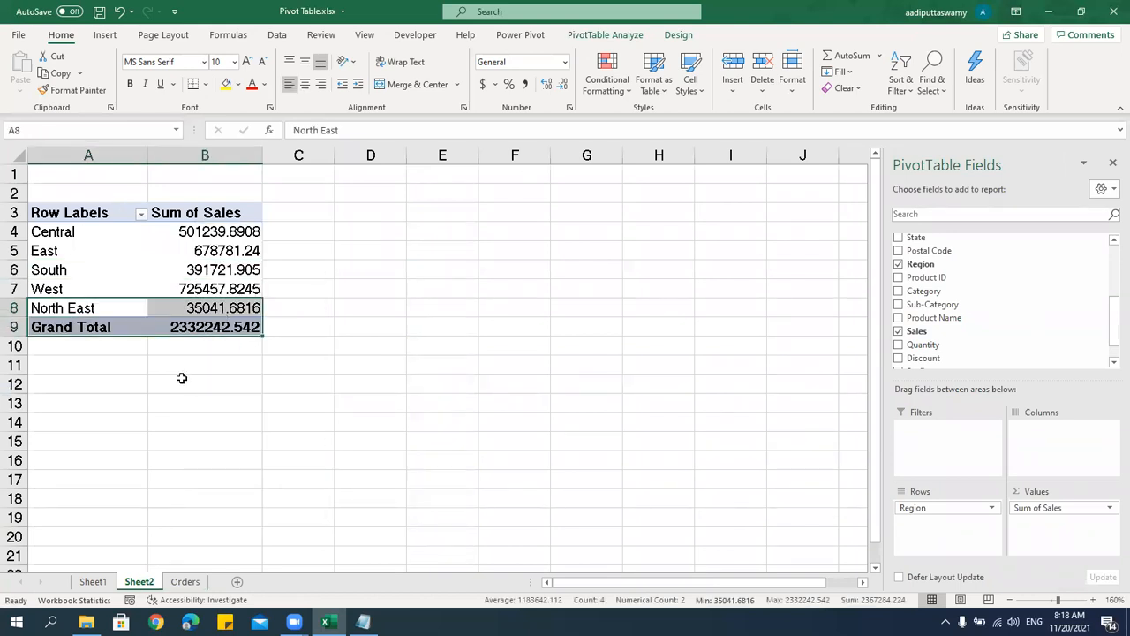
click(142, 280)
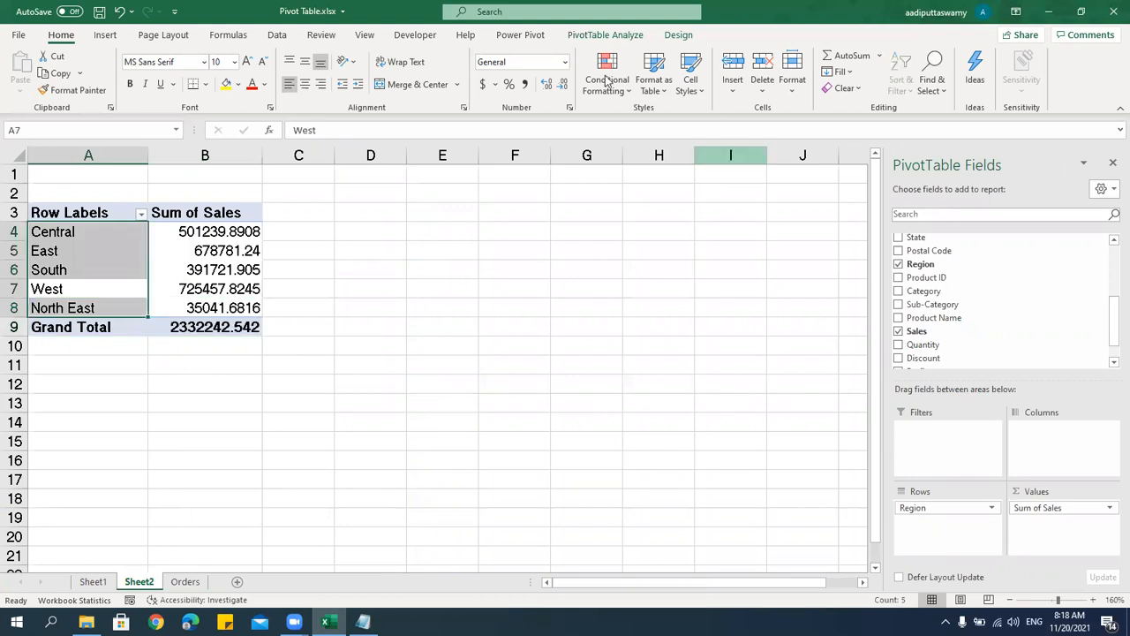
Look at the Change Data Source option for the region sales PivotTable without changing its source.
click(598, 37)
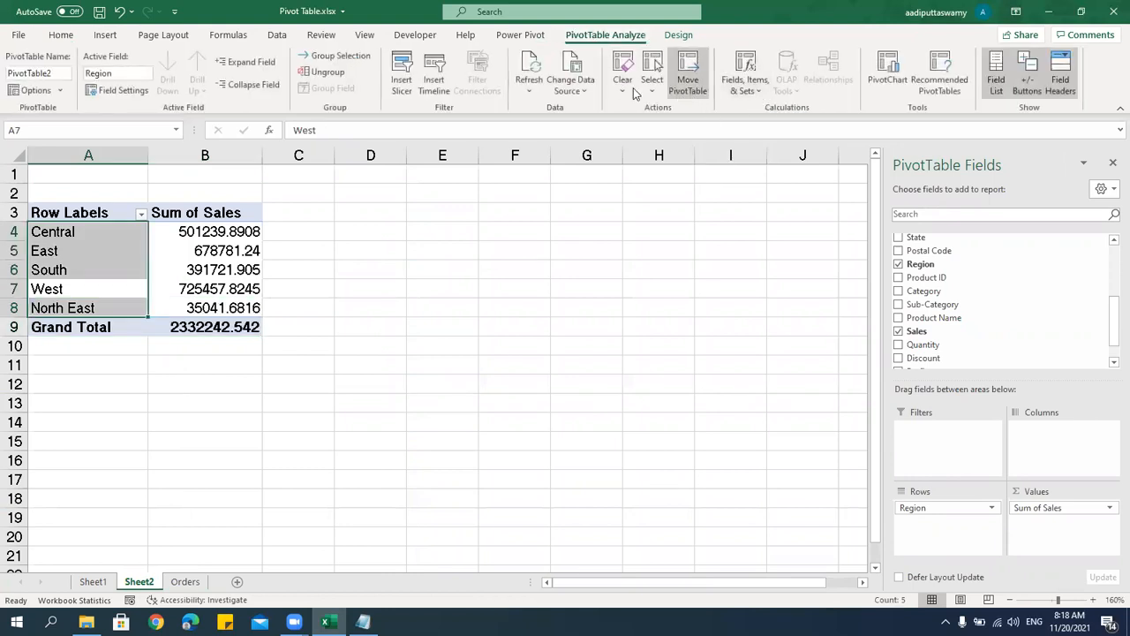
click(570, 85)
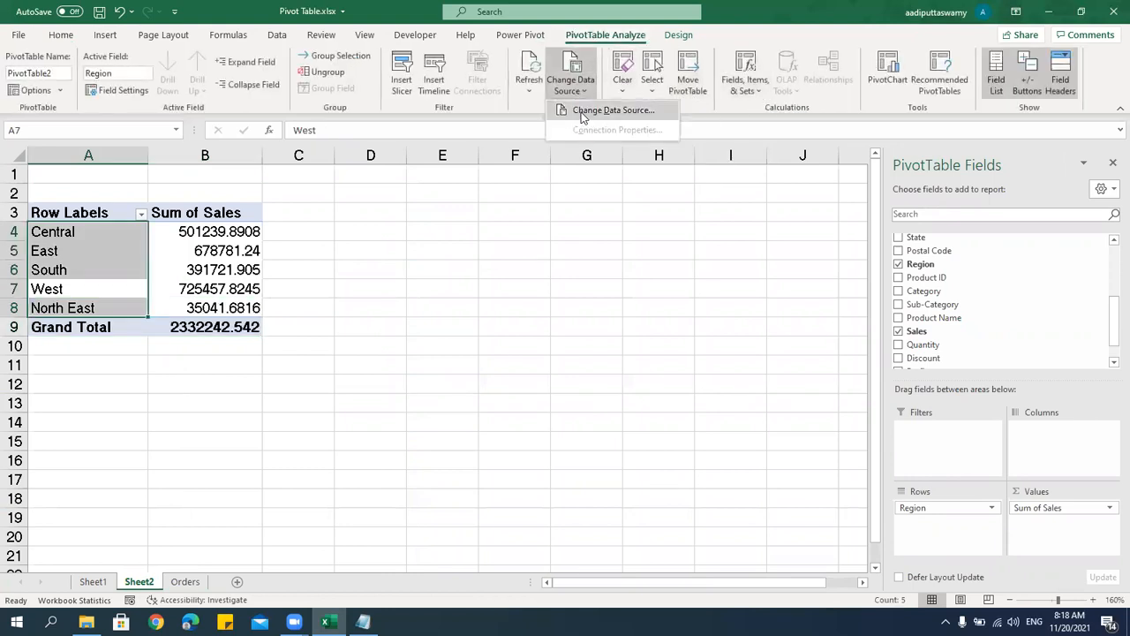
click(195, 290)
click(198, 292)
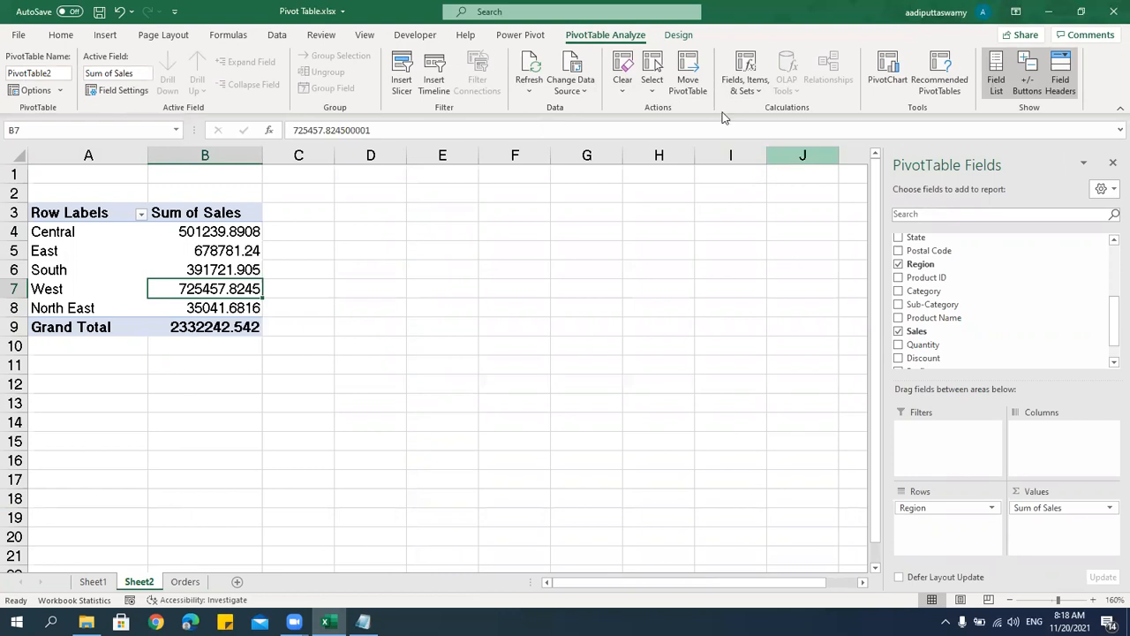
click(571, 84)
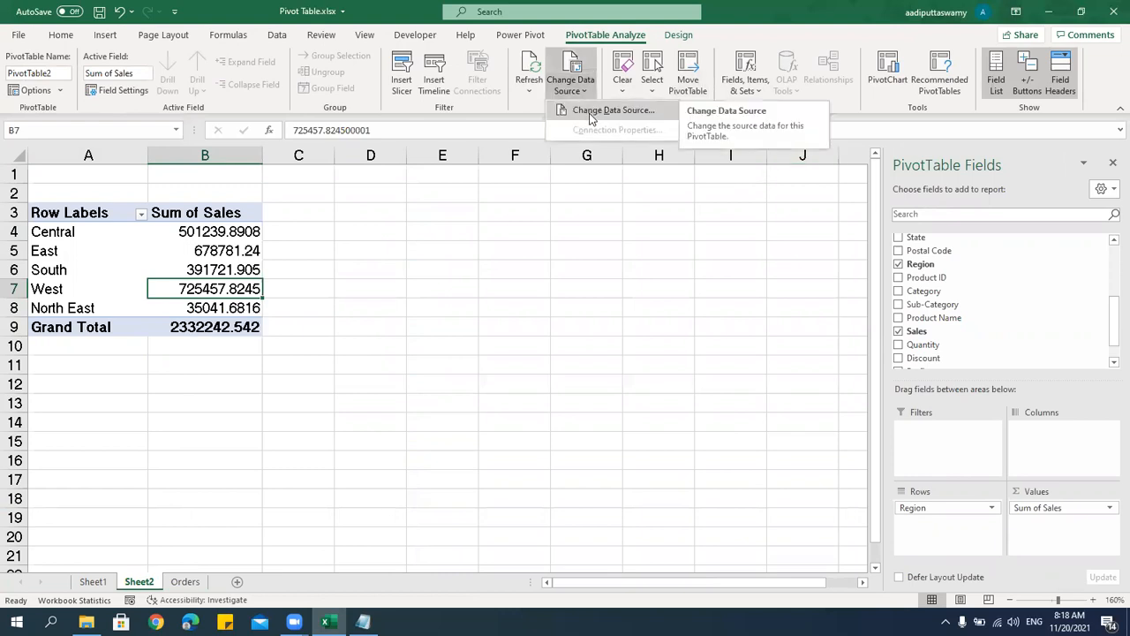
click(201, 267)
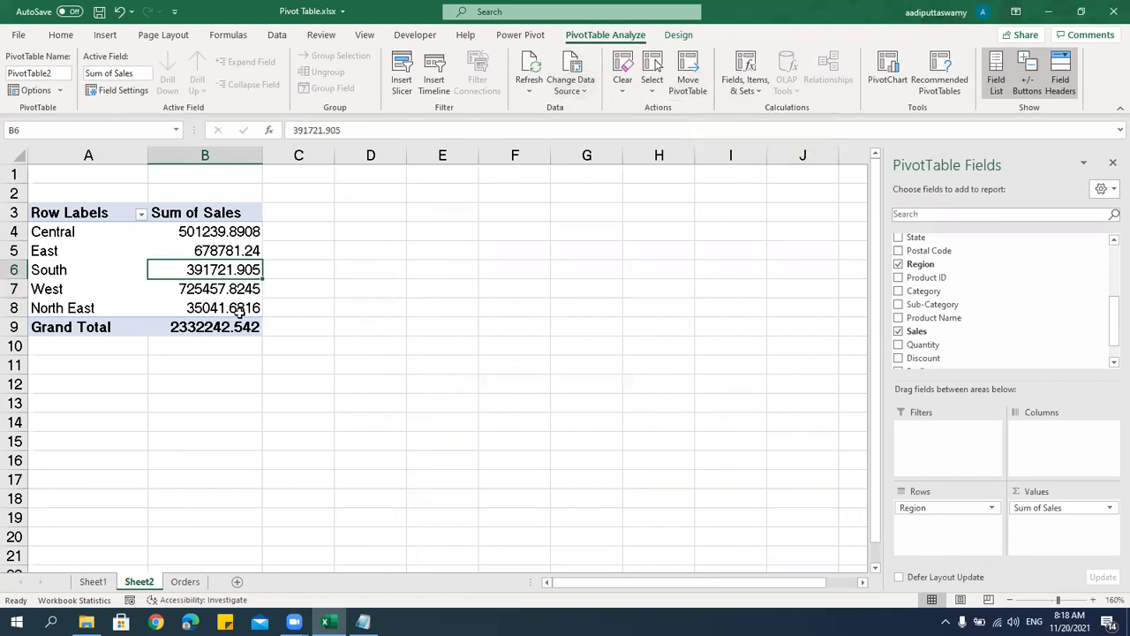
Return to the Orders sheet and review the appended North East records.
mouse_move(238, 310)
click(94, 582)
click(139, 582)
click(186, 582)
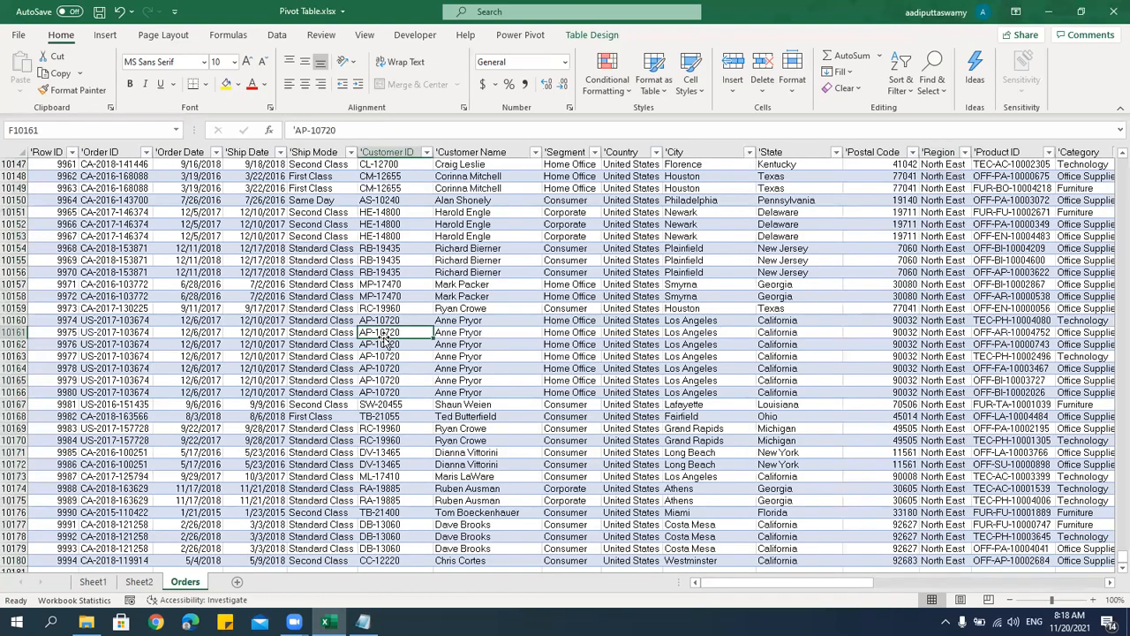
scroll(384, 340, up, 4)
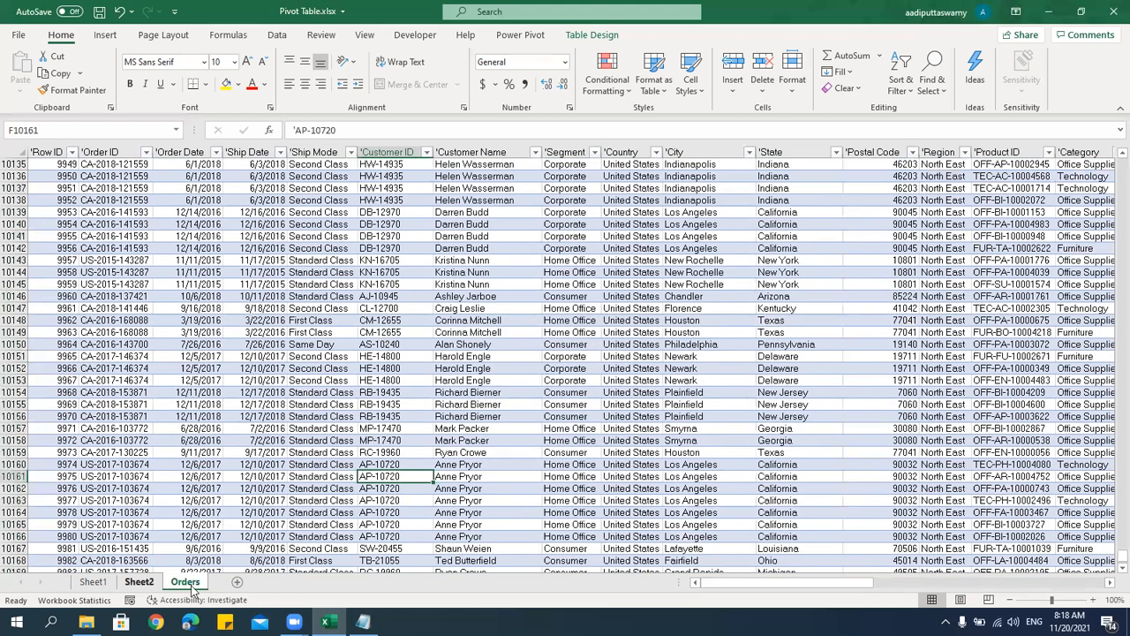
click(250, 415)
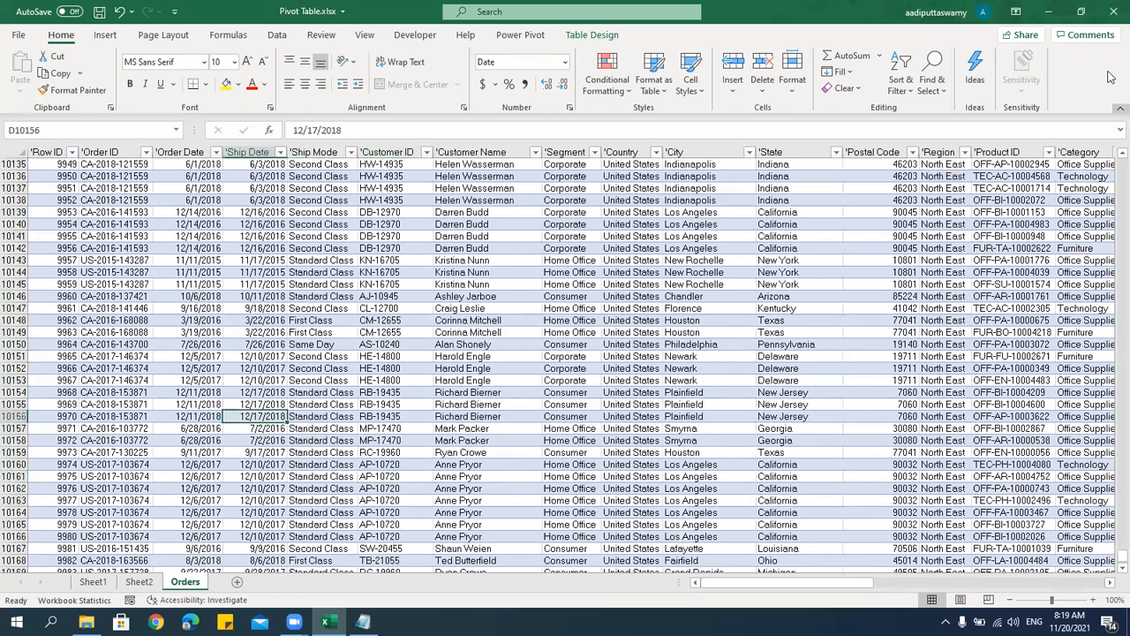
Close the Pivot Table workbook and open Power Pivots.xlsx from the Day 20 training folder.
click(1111, 13)
click(551, 327)
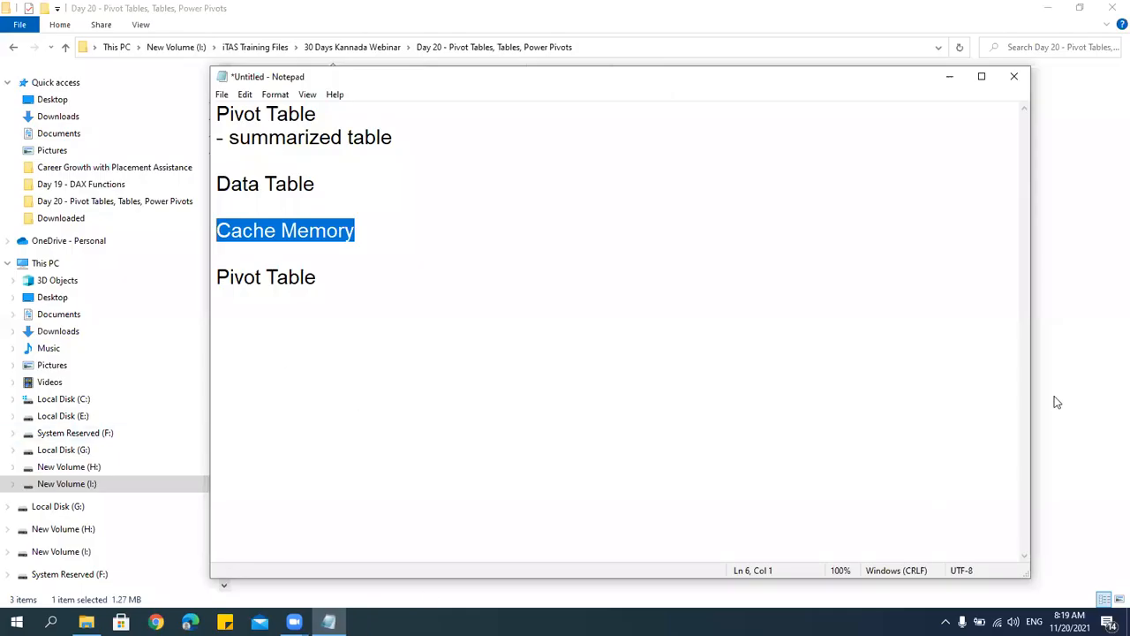
click(1057, 402)
double_click(295, 122)
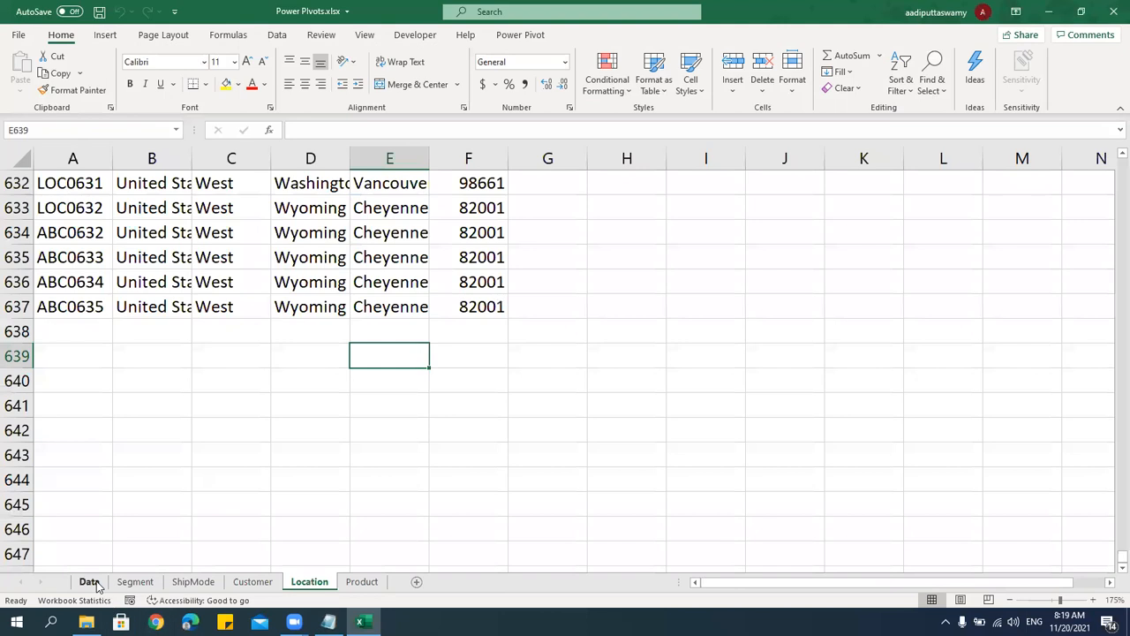
Go to the top of the Data sheet and examine its SEG_ID column.
click(89, 581)
click(161, 226)
key(ctrl+Up)
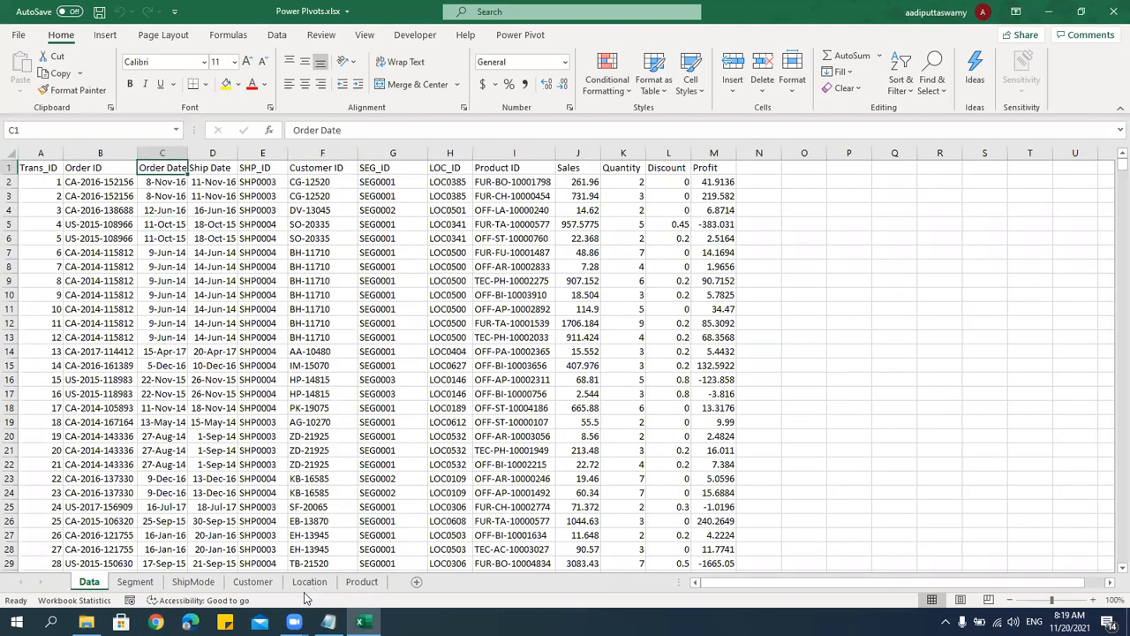
click(339, 213)
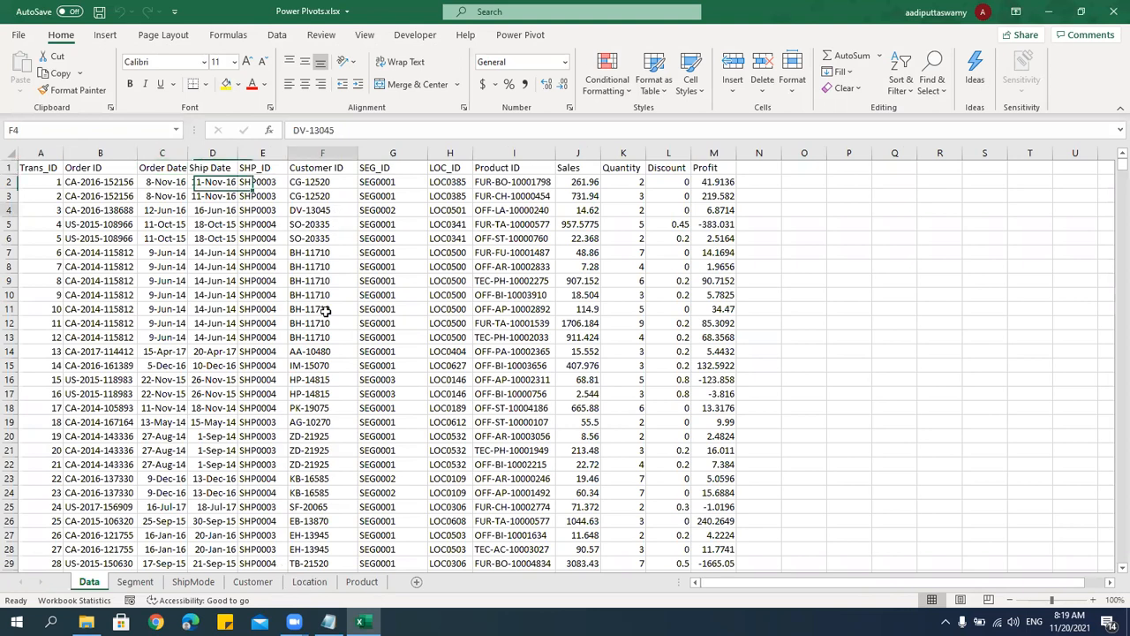
drag(383, 168, 379, 436)
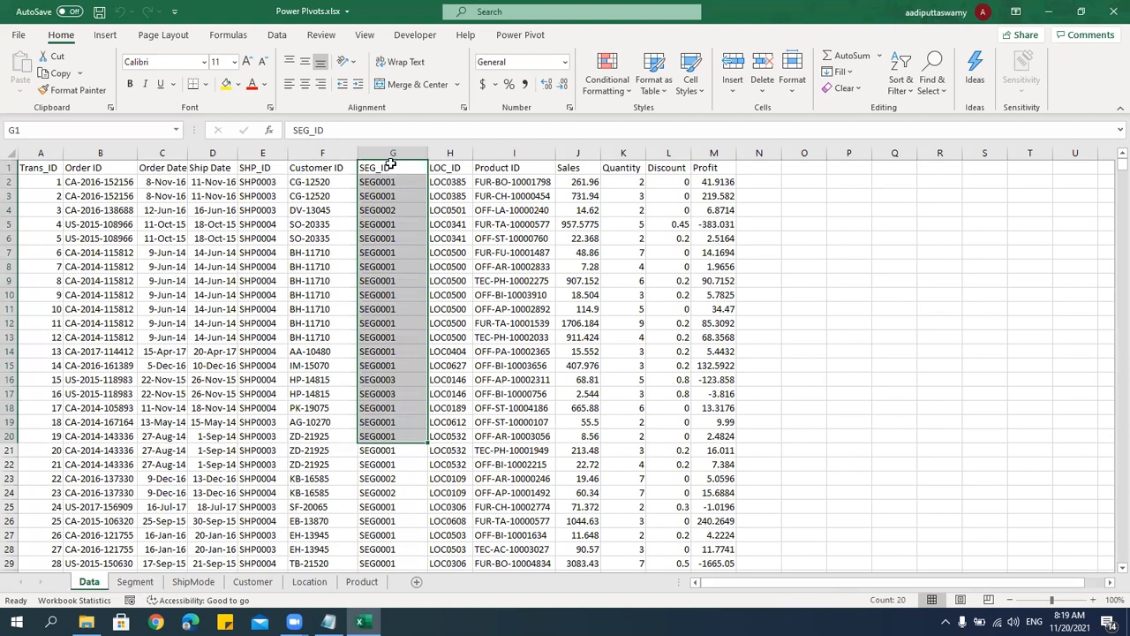
Review the Segment, ShipMode, Customer, Location and Product lookup sheets one after another.
click(152, 581)
drag(71, 226, 159, 293)
click(193, 581)
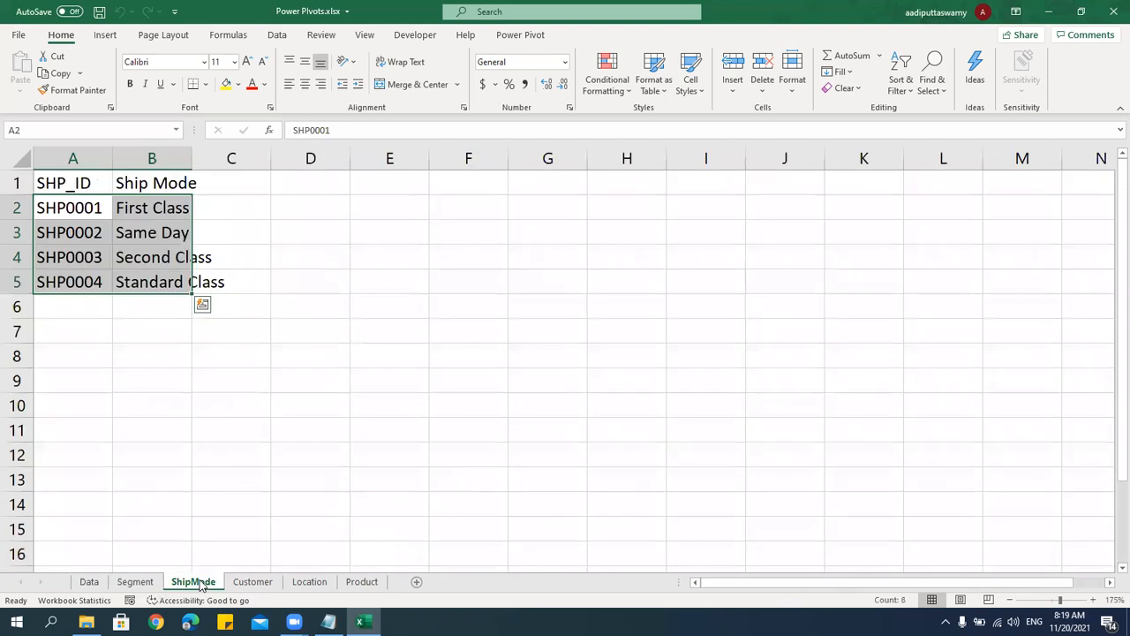
click(251, 583)
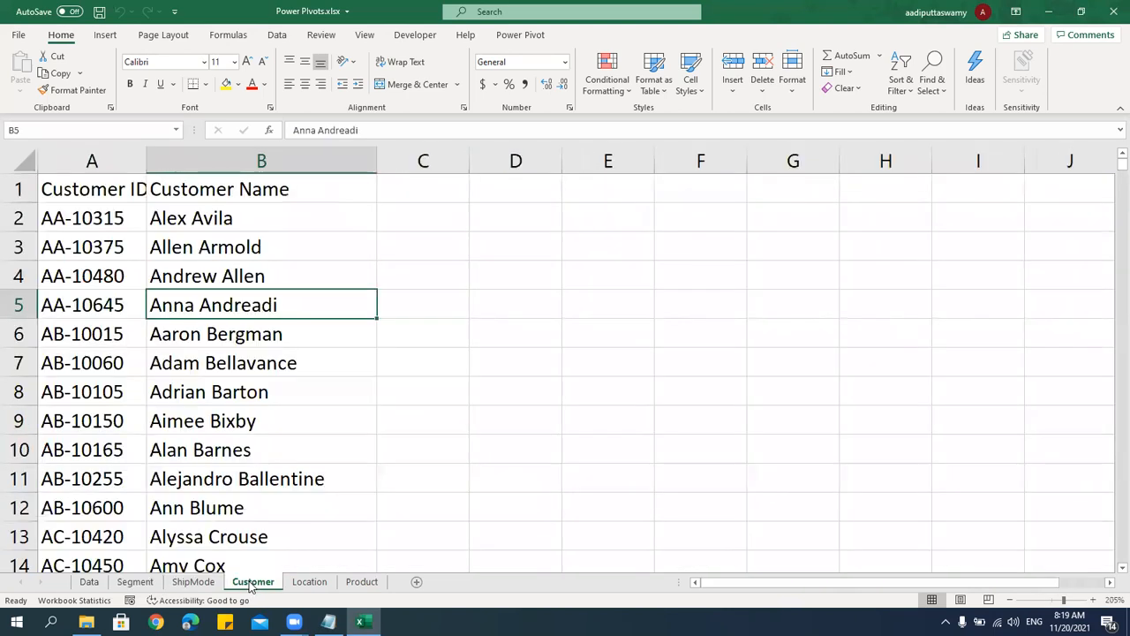
click(307, 584)
click(358, 584)
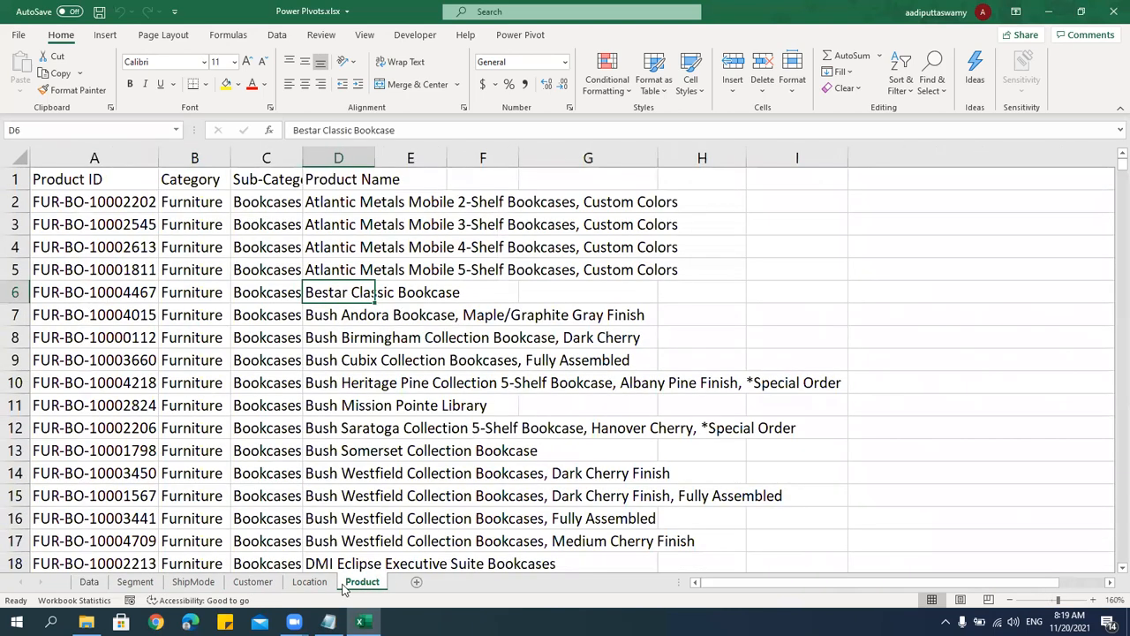
Return to the Data sheet and inspect its ID columns and the empty area beyond the Profit column.
click(92, 582)
click(350, 293)
click(421, 293)
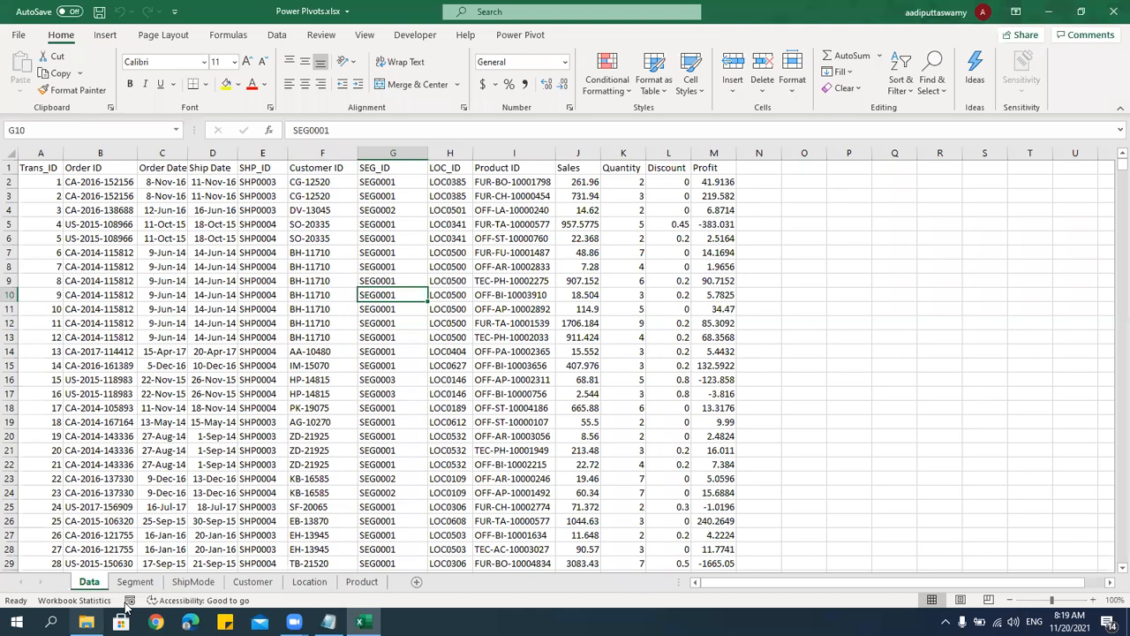
drag(770, 171, 989, 521)
click(817, 293)
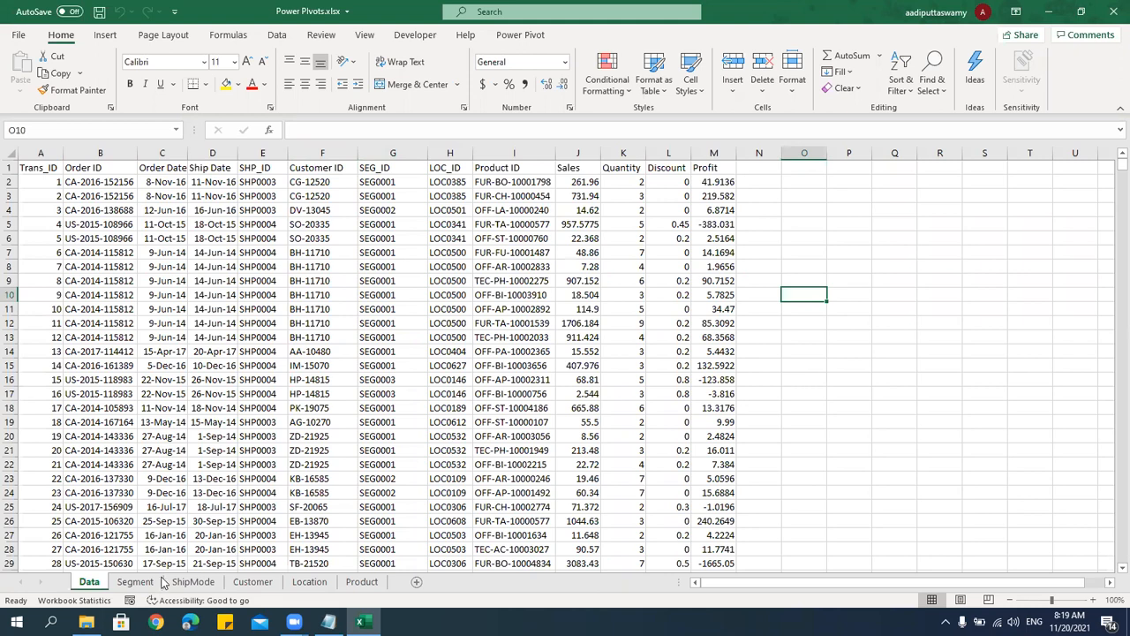
Check the Segment sheet, and compare the SEG_ID column on Data with the empty column N.
click(132, 581)
click(90, 581)
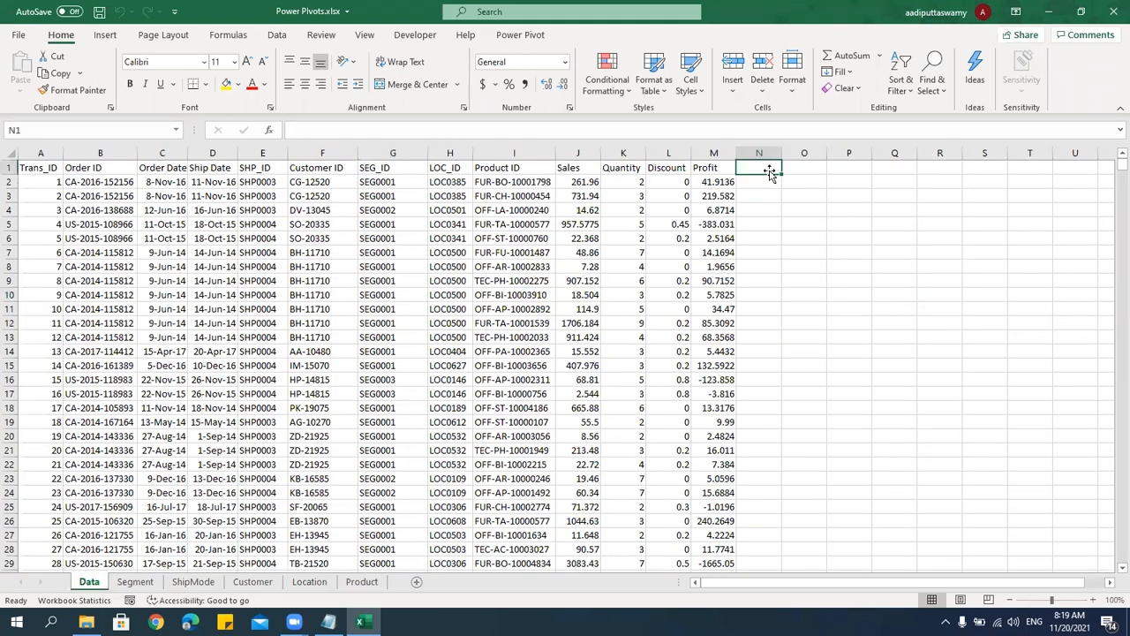
drag(402, 183, 437, 399)
drag(767, 187, 749, 478)
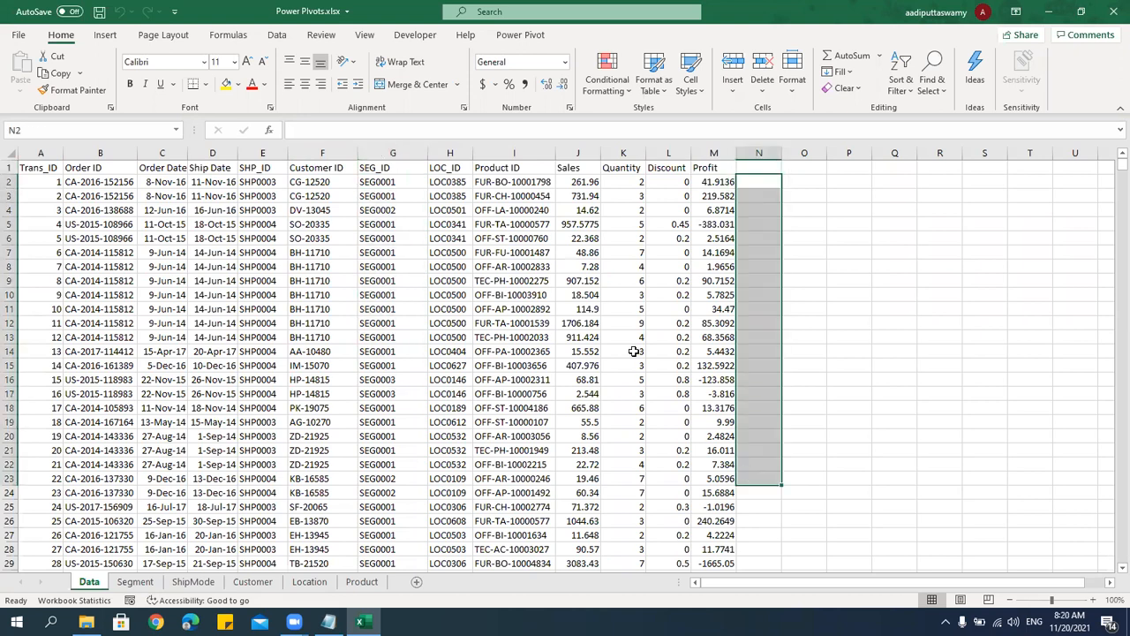
click(634, 351)
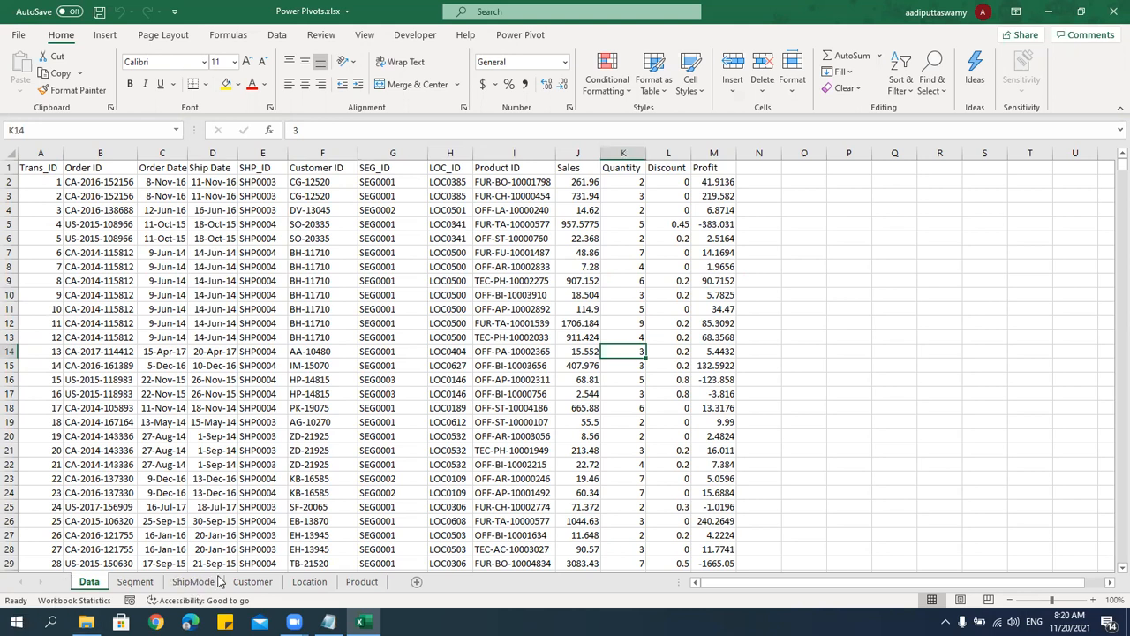
Check the full extent of the Data sheet's records from cell A1 across and down.
click(338, 405)
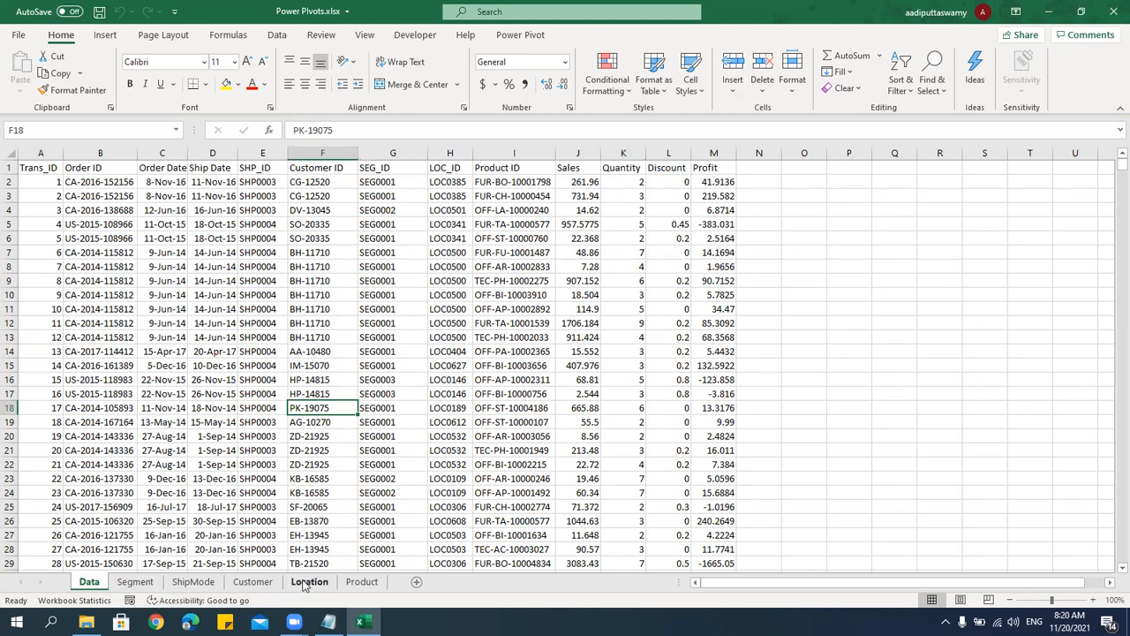
click(214, 468)
click(53, 186)
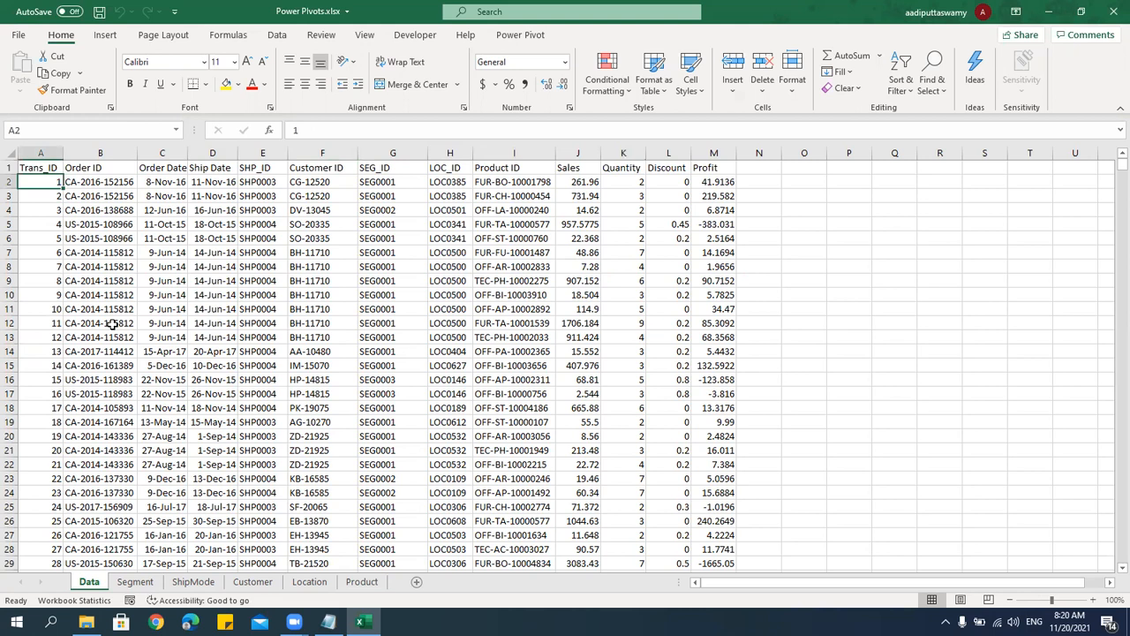
key(Up)
key(ctrl+shift+Right)
key(ctrl+shift+Down)
key(ctrl+Home)
key(ctrl+shift+Right)
key(ctrl+shift+Down)
key(ctrl+Home)
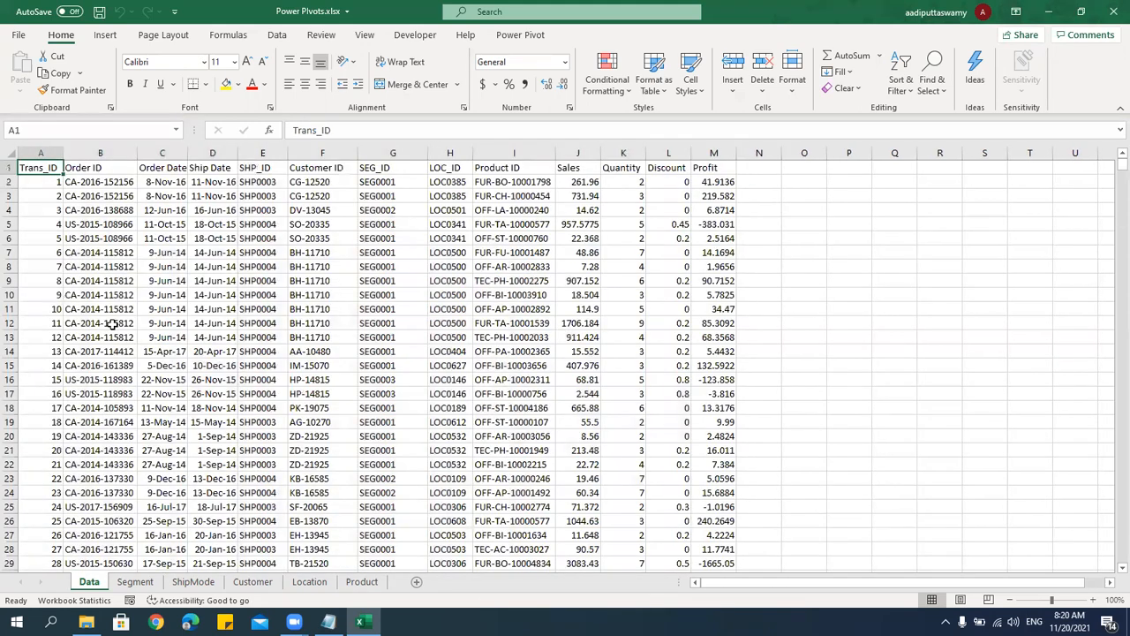
click(119, 265)
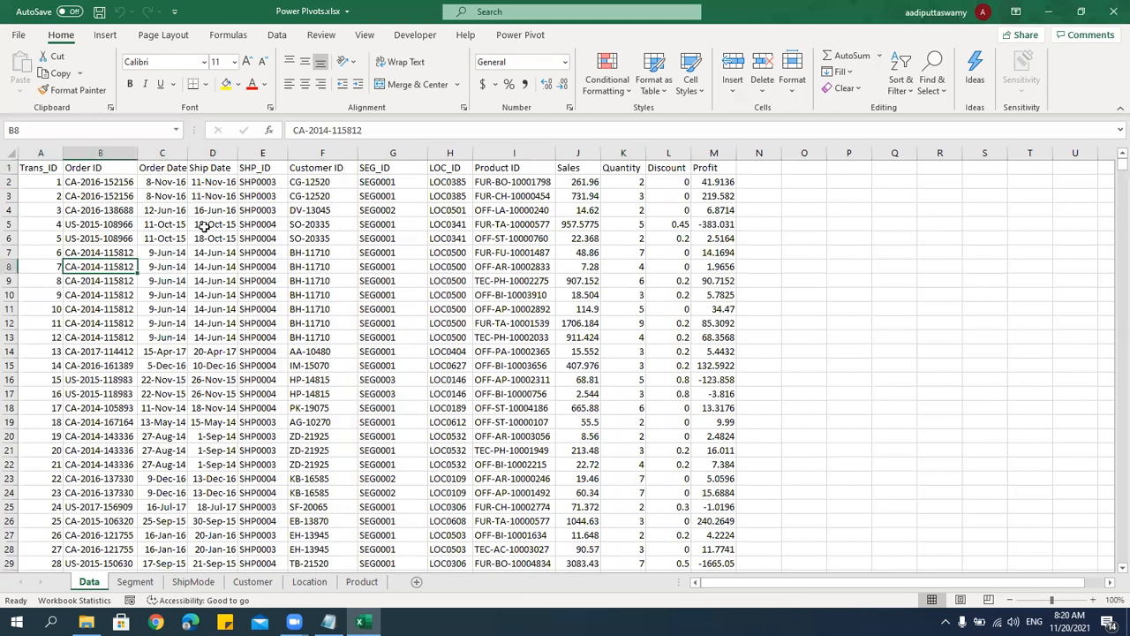
Convert the range A1:M9995 on the Data sheet into a table with headers.
click(106, 35)
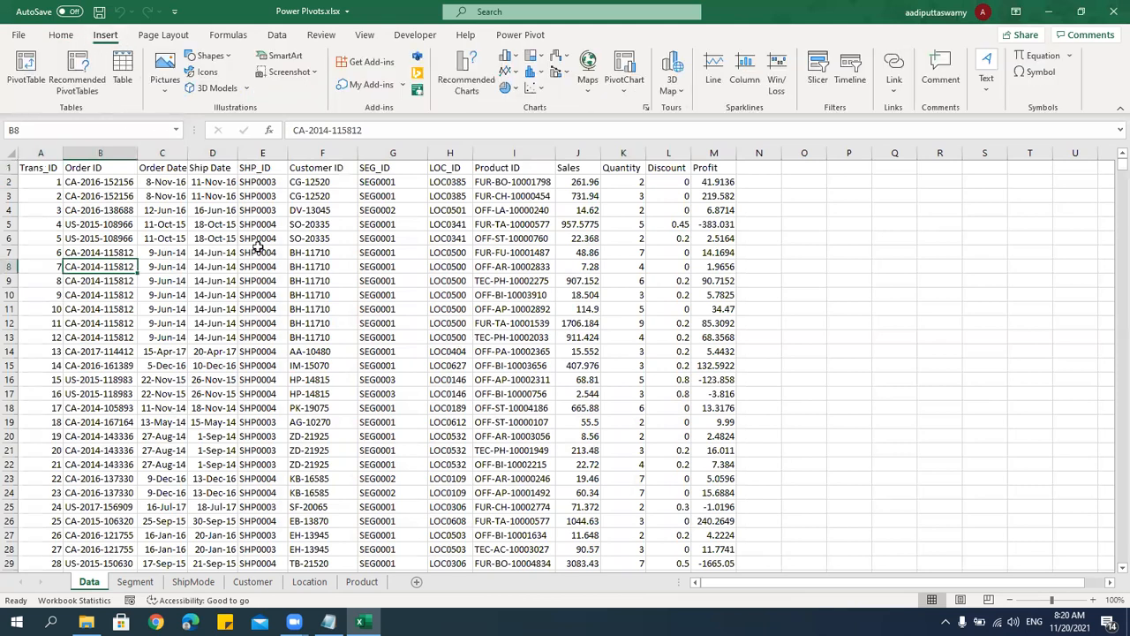
click(218, 294)
click(449, 295)
click(371, 407)
click(267, 337)
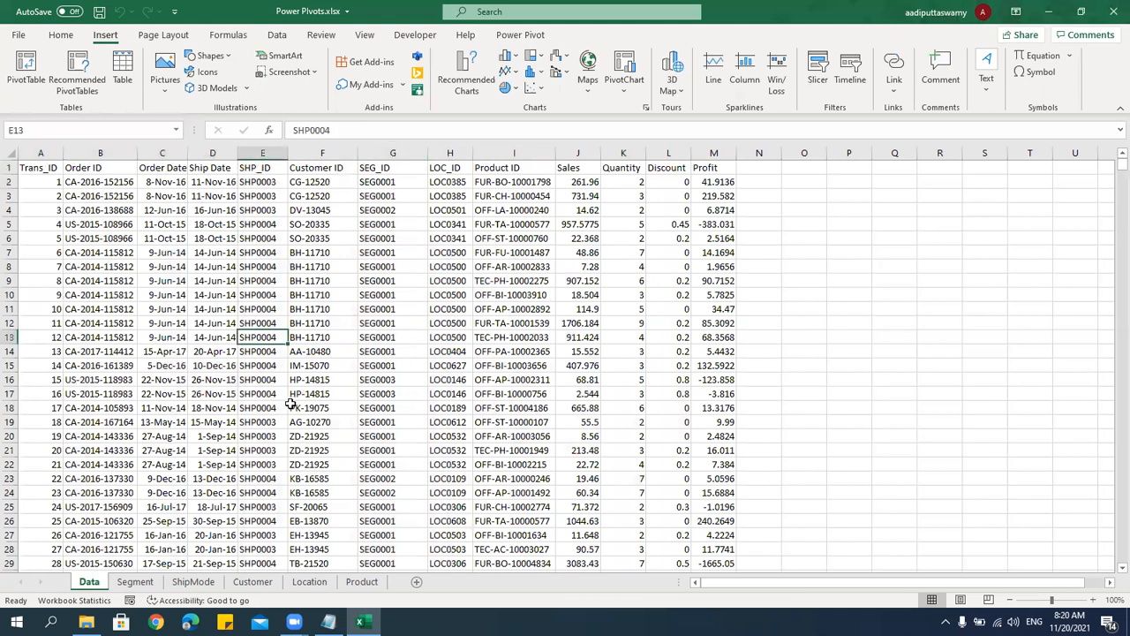
drag(42, 323, 793, 329)
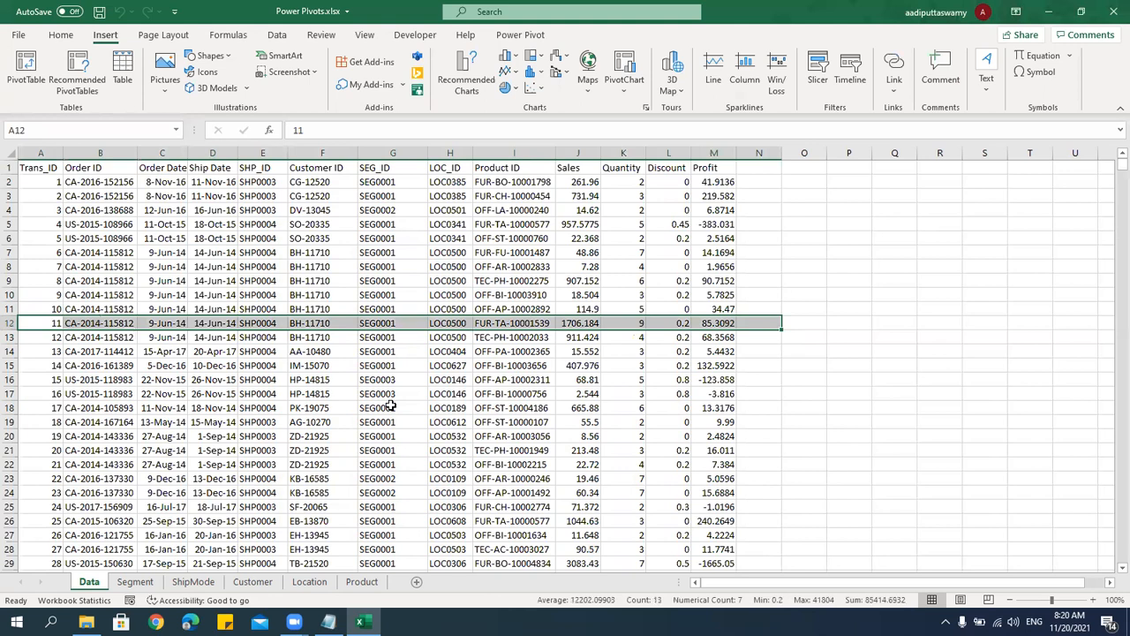
click(267, 365)
click(232, 294)
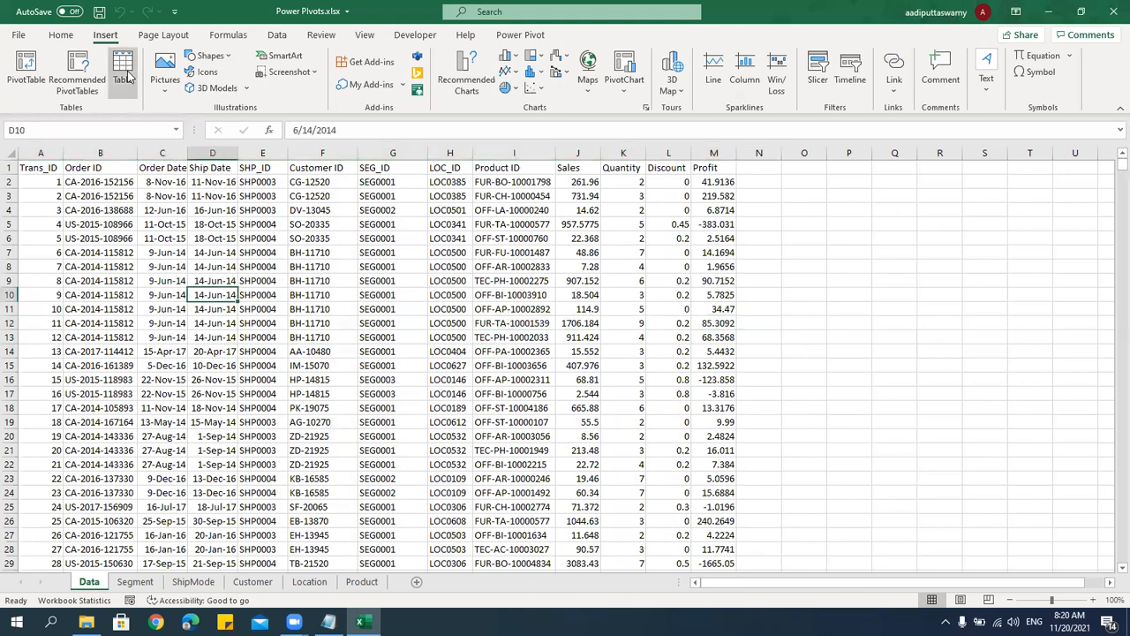
click(123, 71)
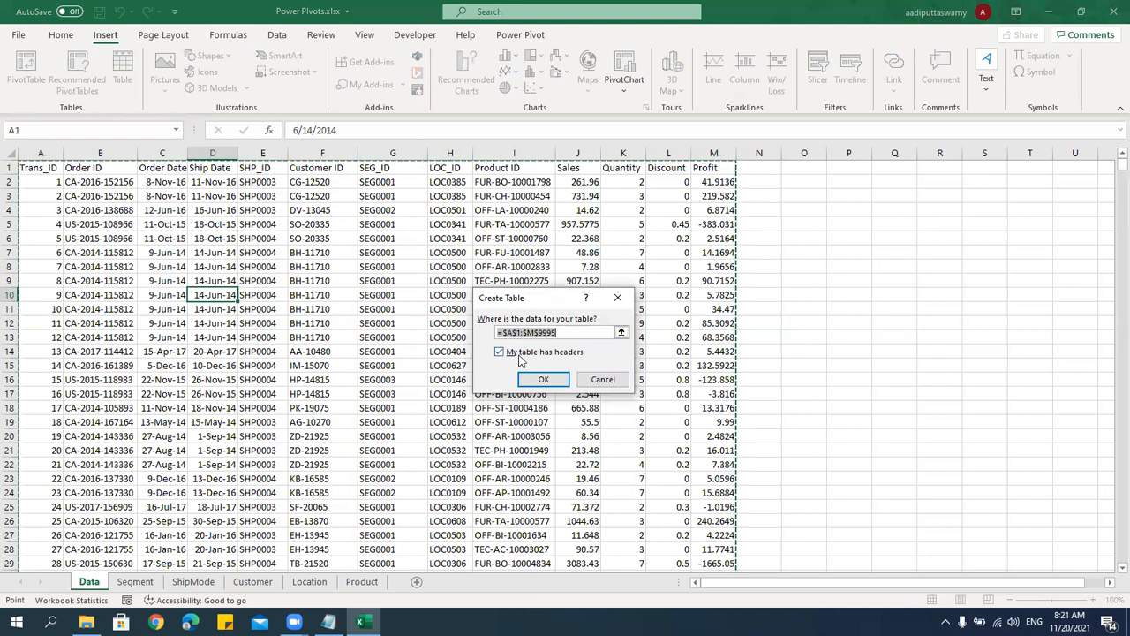
click(539, 378)
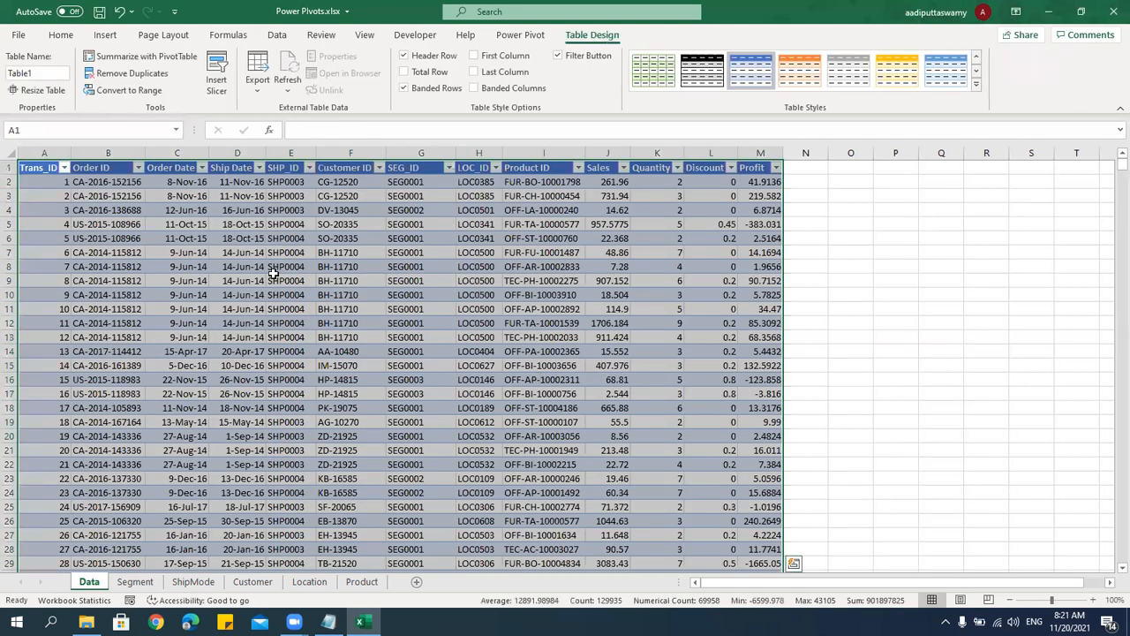
click(270, 239)
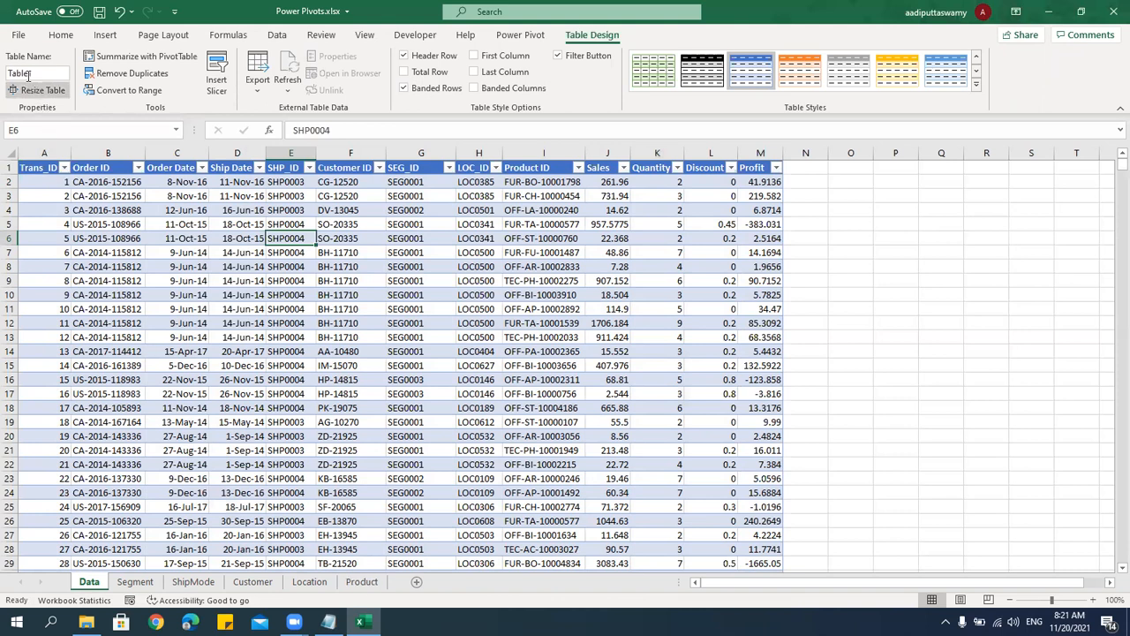
Rename the table on the Data sheet as tbl_Main.
drag(55, 73, 7, 72)
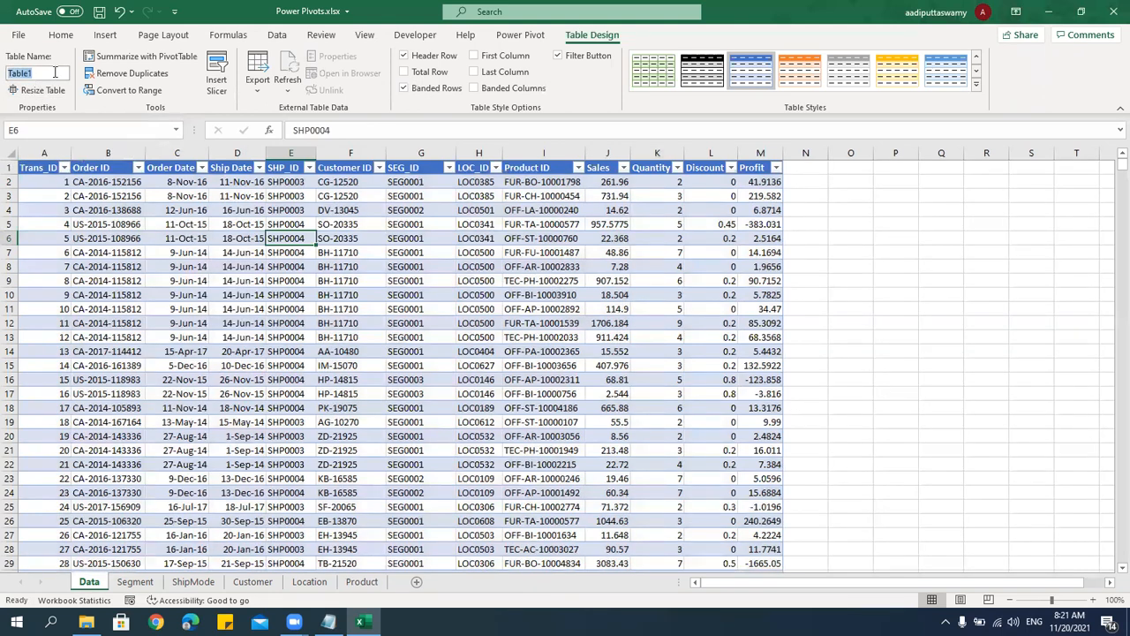
text(t)
text(bl_)
text(Data)
key(BackSpace)
key(BackSpace)
key(BackSpace)
key(BackSpace)
text(Main)
key(Return)
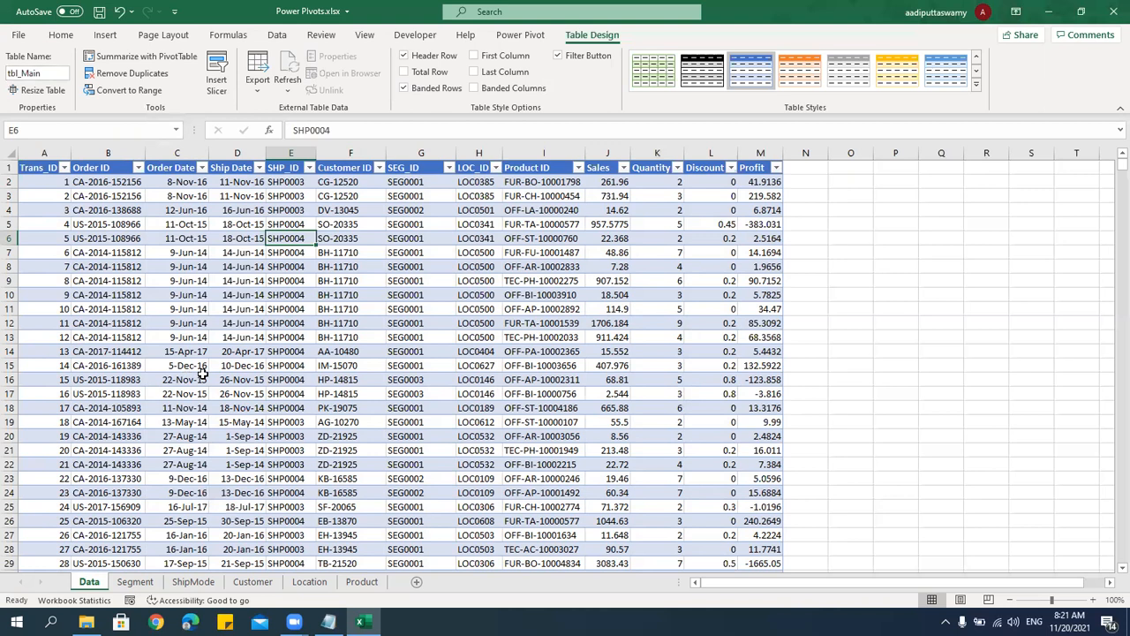
click(388, 438)
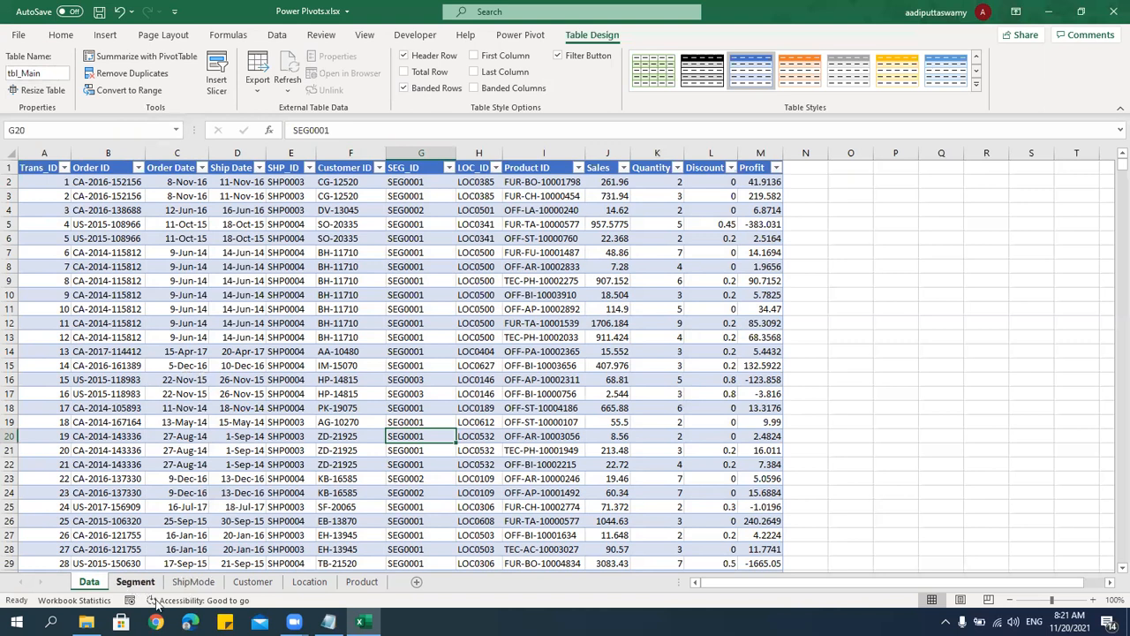
Convert the range A1:B4 on the Segment sheet into a table with headers.
click(136, 582)
click(103, 222)
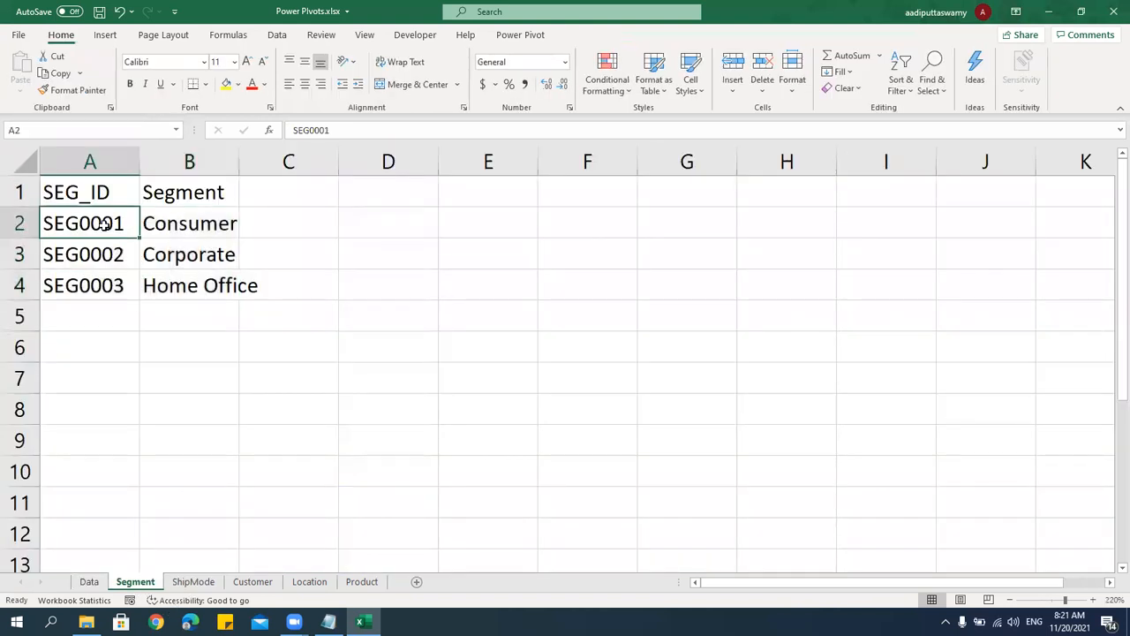
click(106, 35)
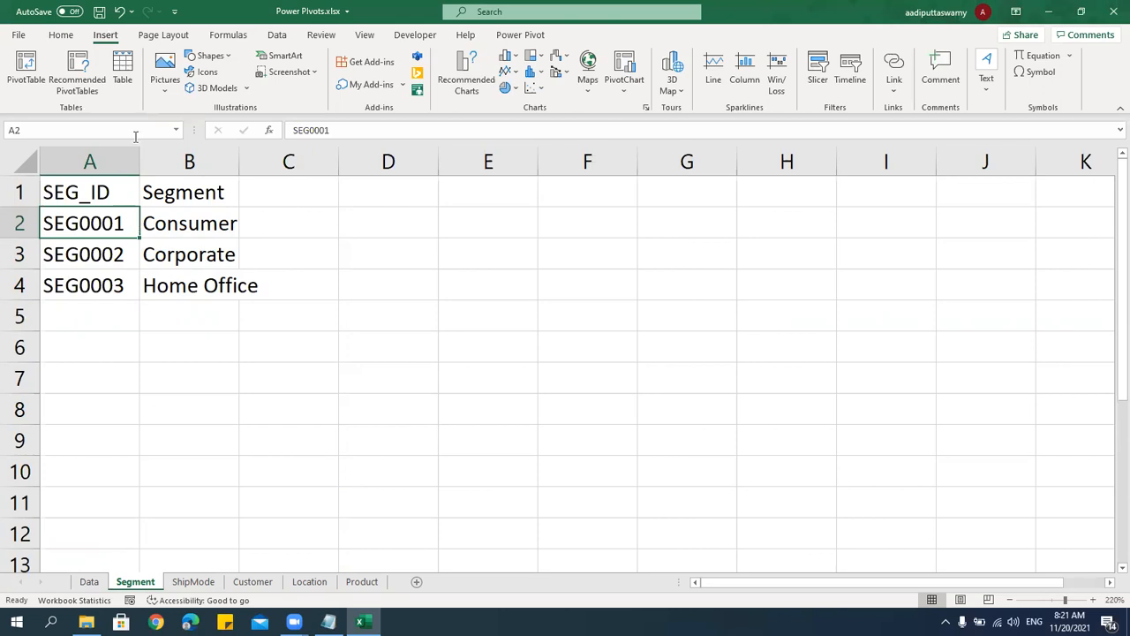
click(122, 72)
click(518, 357)
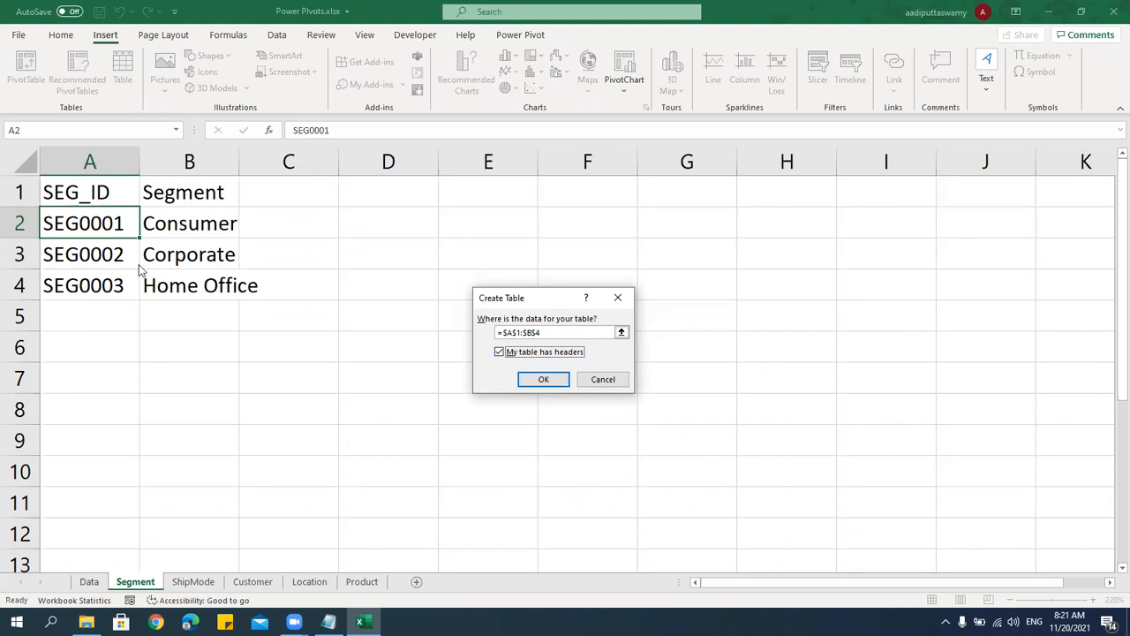
click(543, 378)
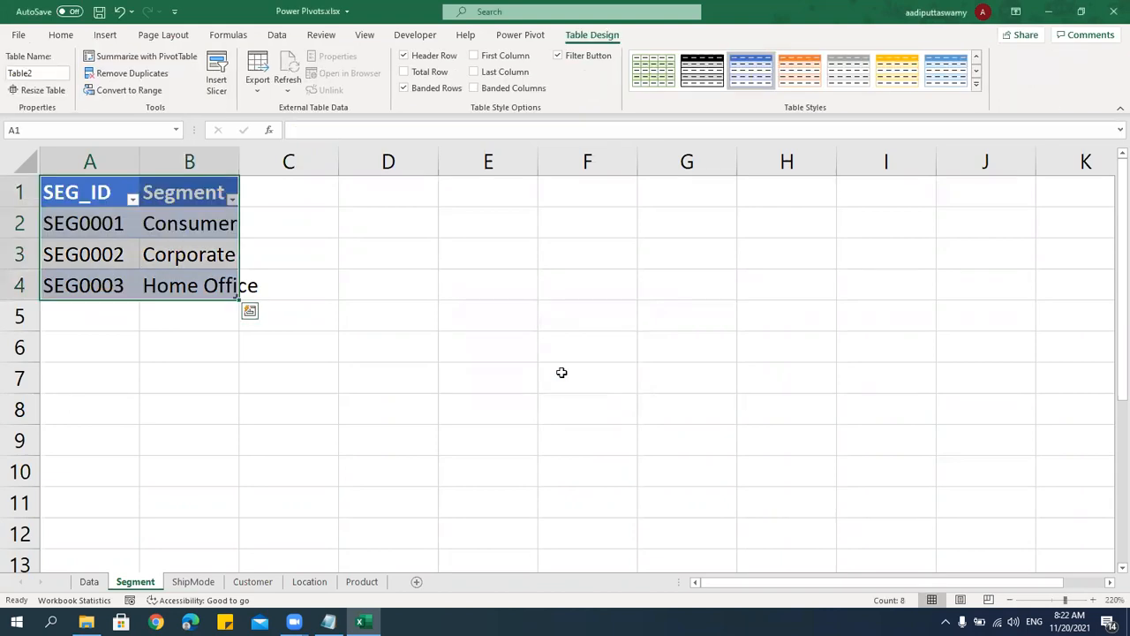
Rename the table on the Segment sheet as tbl_Segment.
click(47, 72)
text(t)
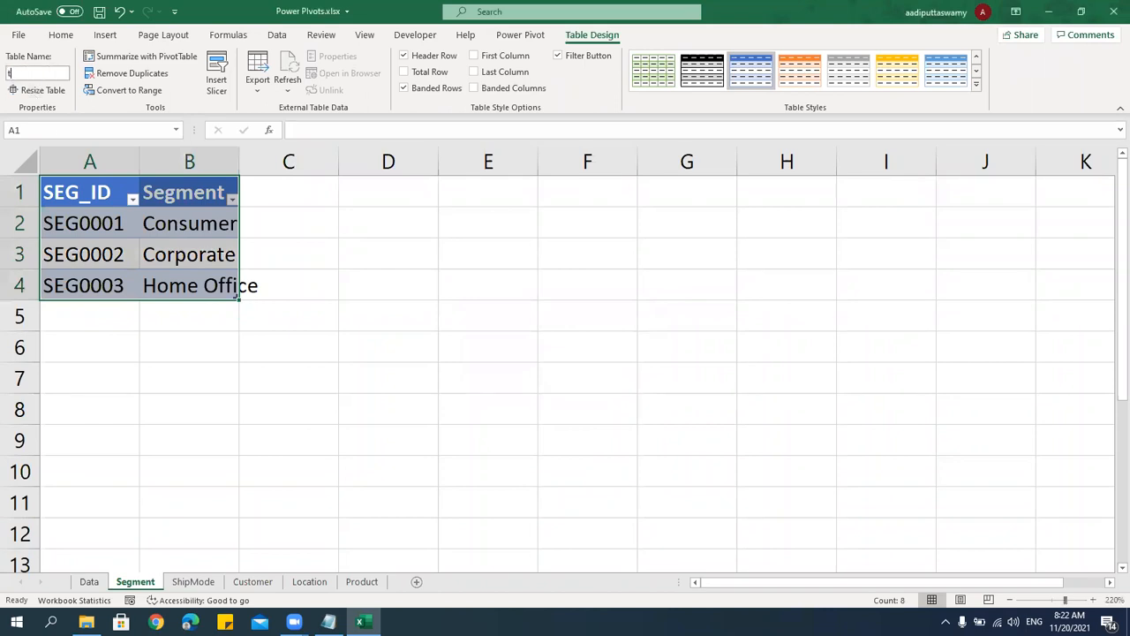
text(bl_Segment)
key(Return)
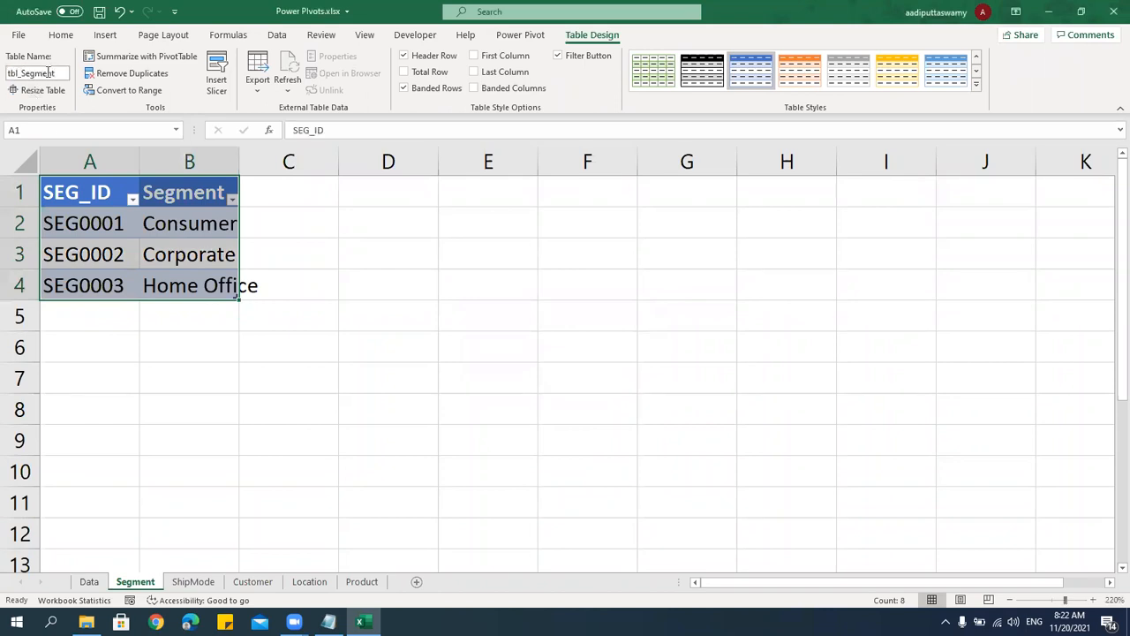
Convert the range A1:B5 on the ShipMode sheet into a table with headers.
click(208, 581)
click(126, 235)
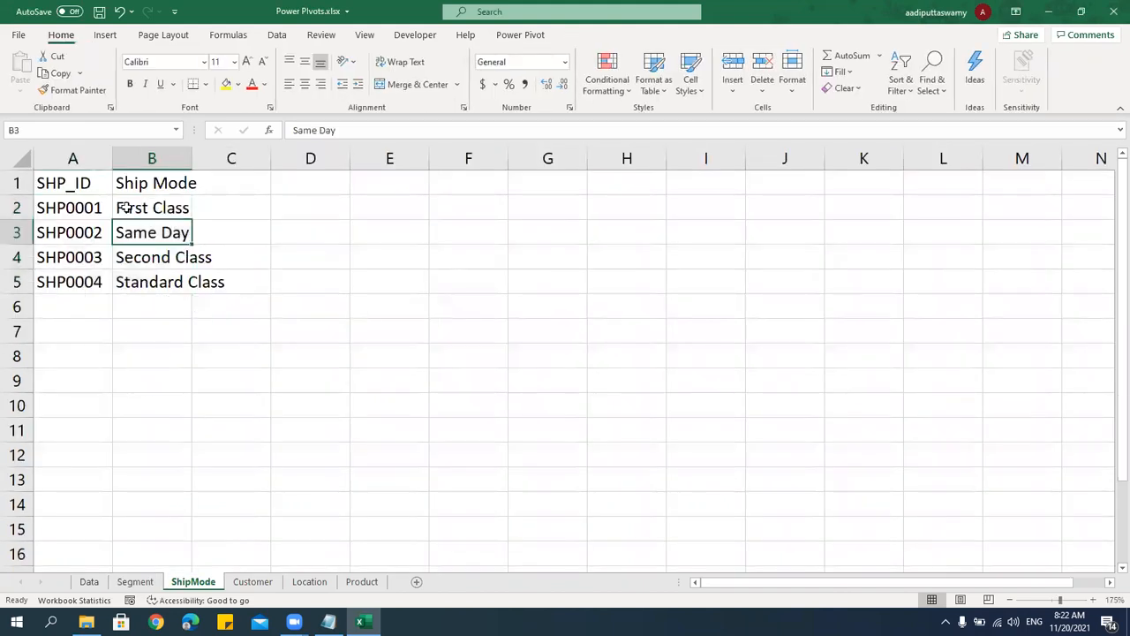
click(108, 36)
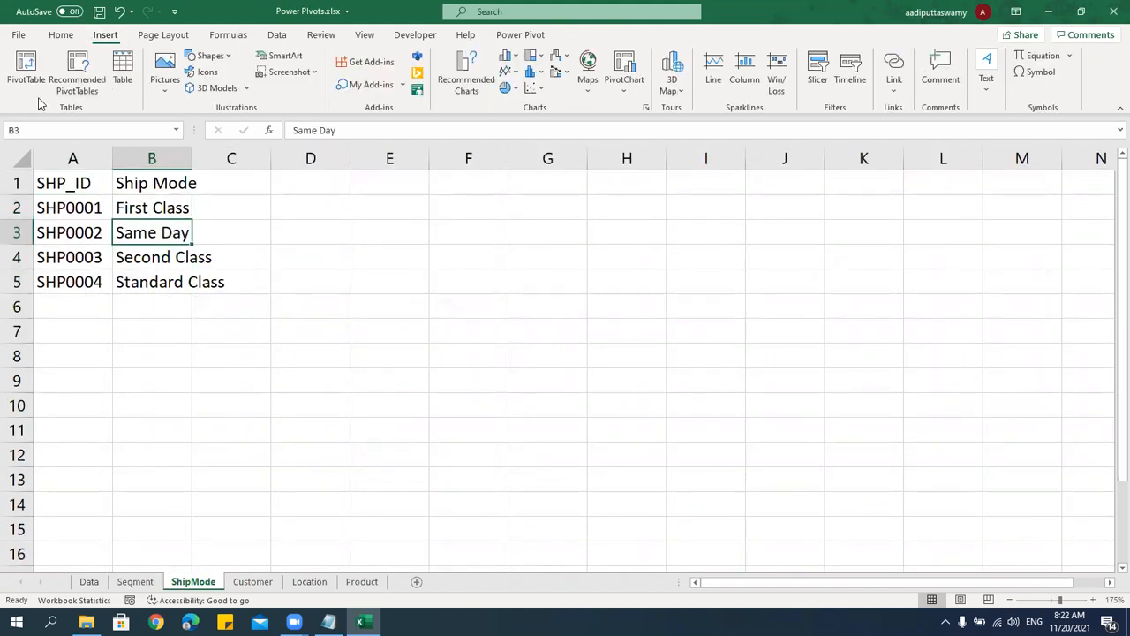
click(122, 72)
click(528, 351)
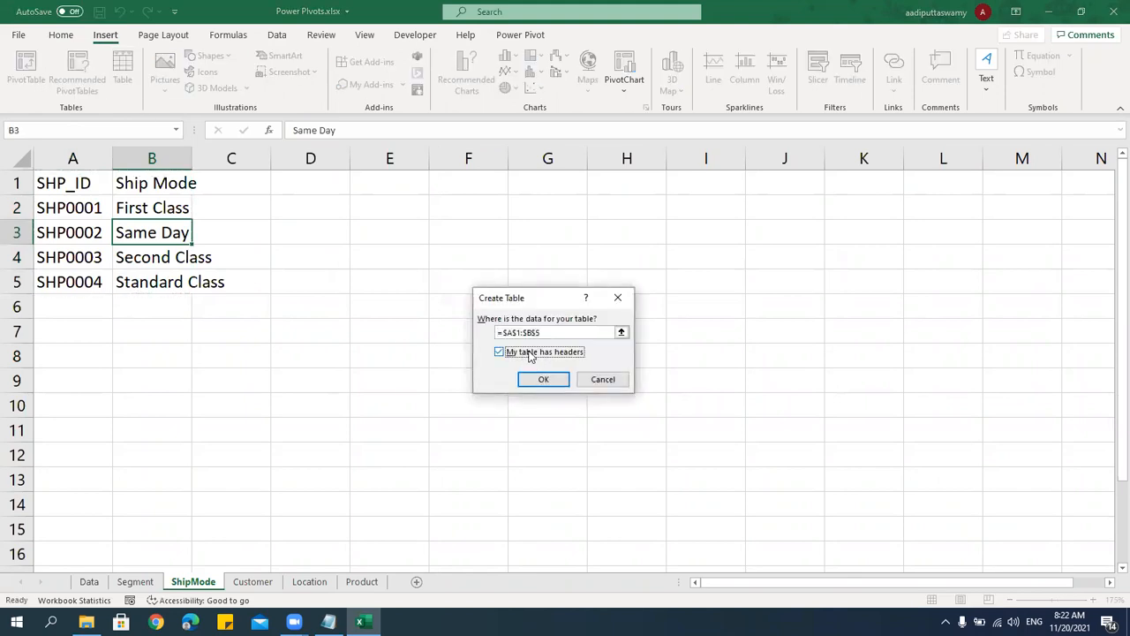
click(541, 378)
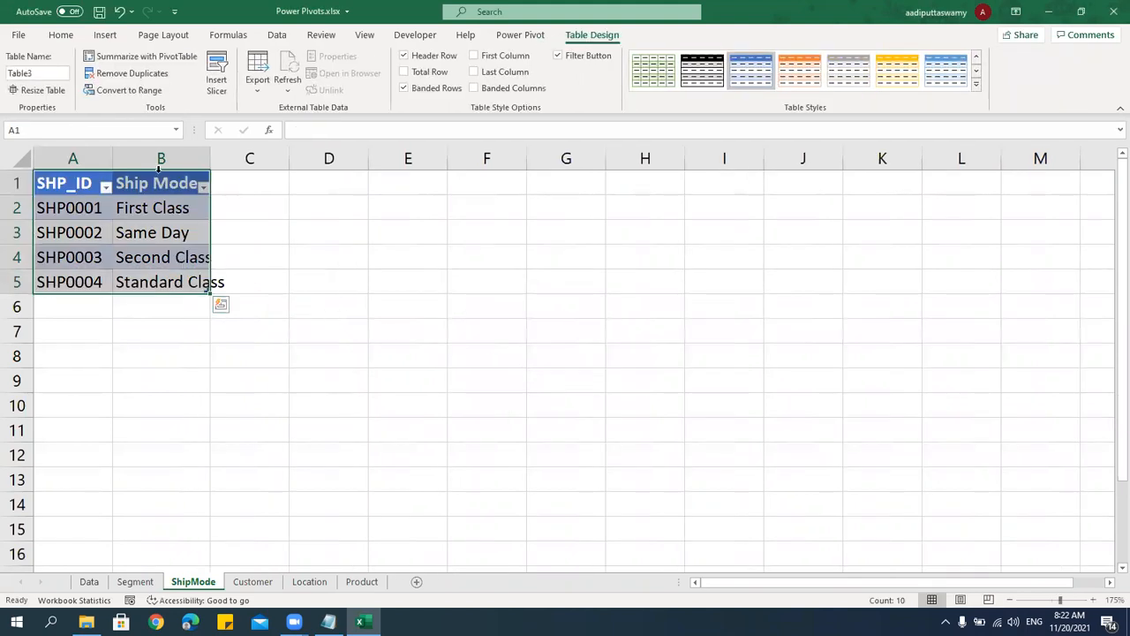
Rename the table on the ShipMode sheet as tbl_ShipMode.
click(56, 73)
text(tbl)
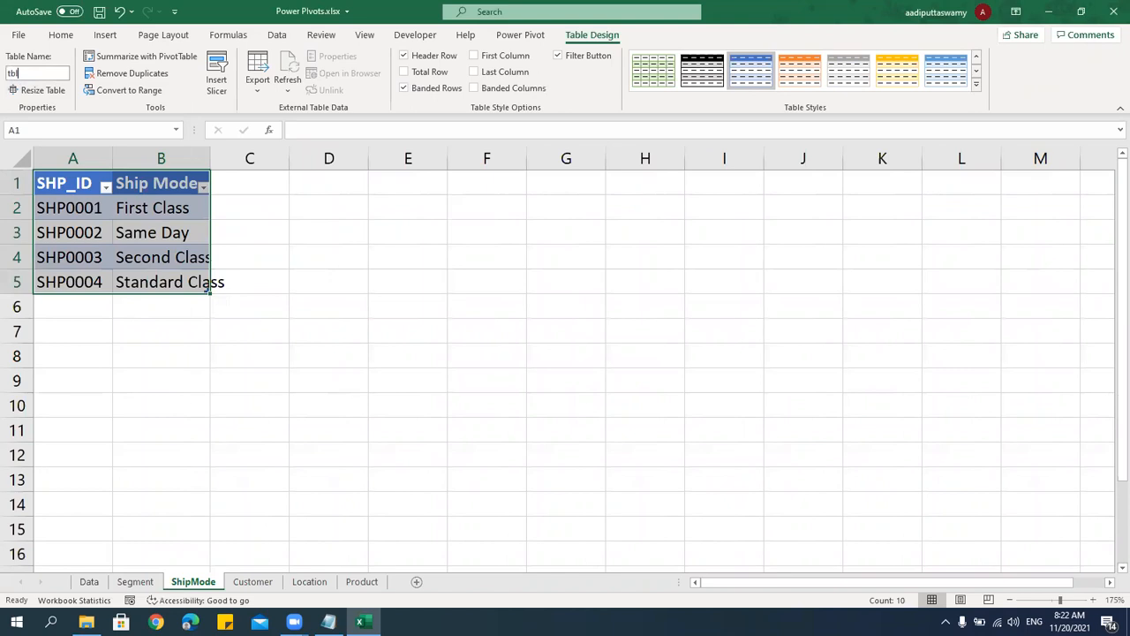
text(_ShipMode)
key(Return)
Convert the range A1:B794 on the Customer sheet into a table with headers.
click(253, 581)
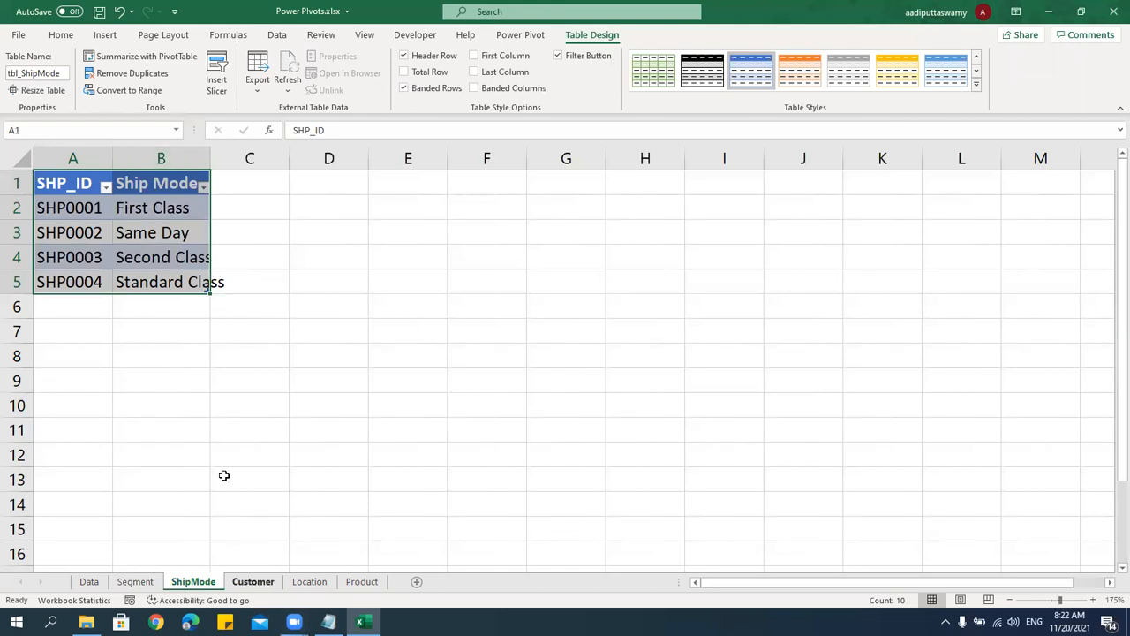
click(112, 37)
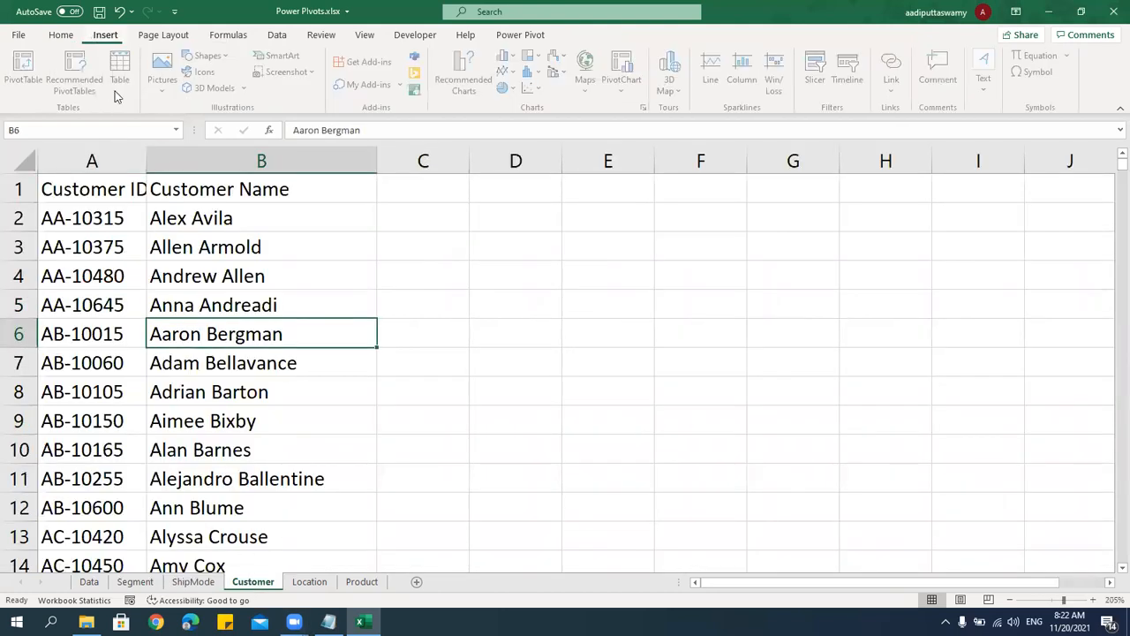
click(123, 75)
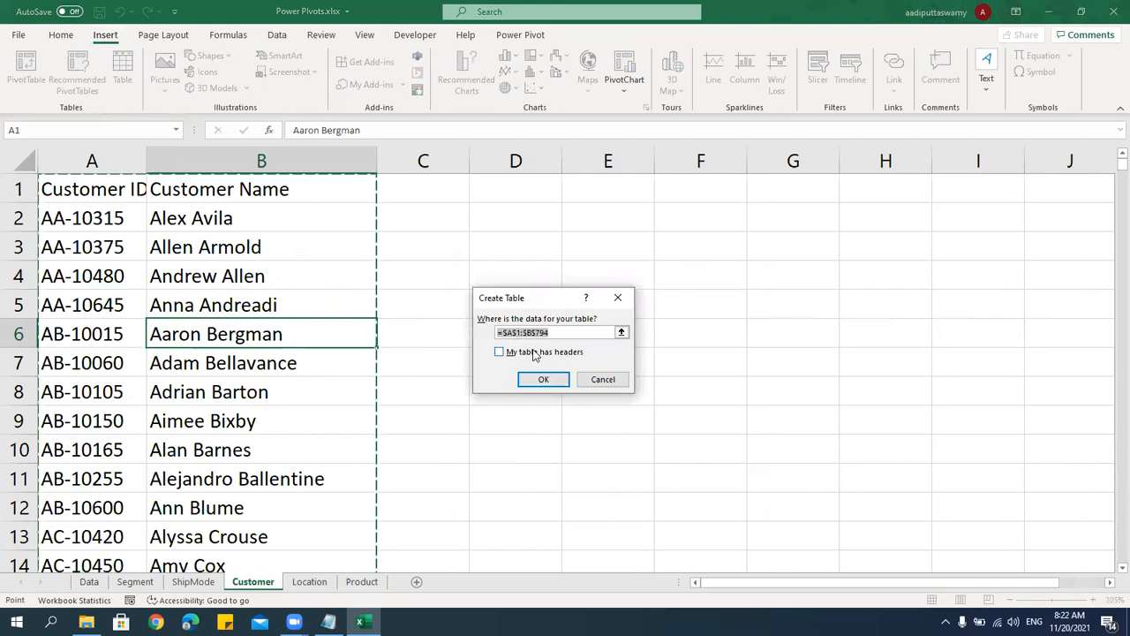
click(535, 352)
click(542, 381)
Rename the table on the Customer sheet as tbl_Customer.
click(46, 73)
text(tbl)
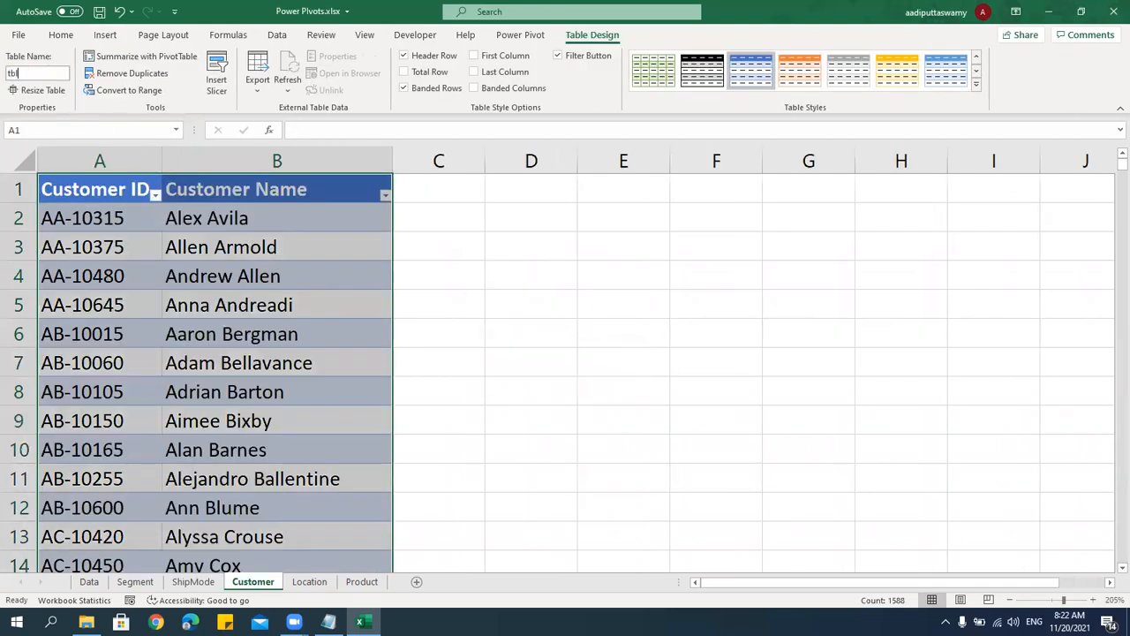
text(_Customer)
key(Return)
Convert the range A1:F637 on the Location sheet into a table with headers.
click(309, 580)
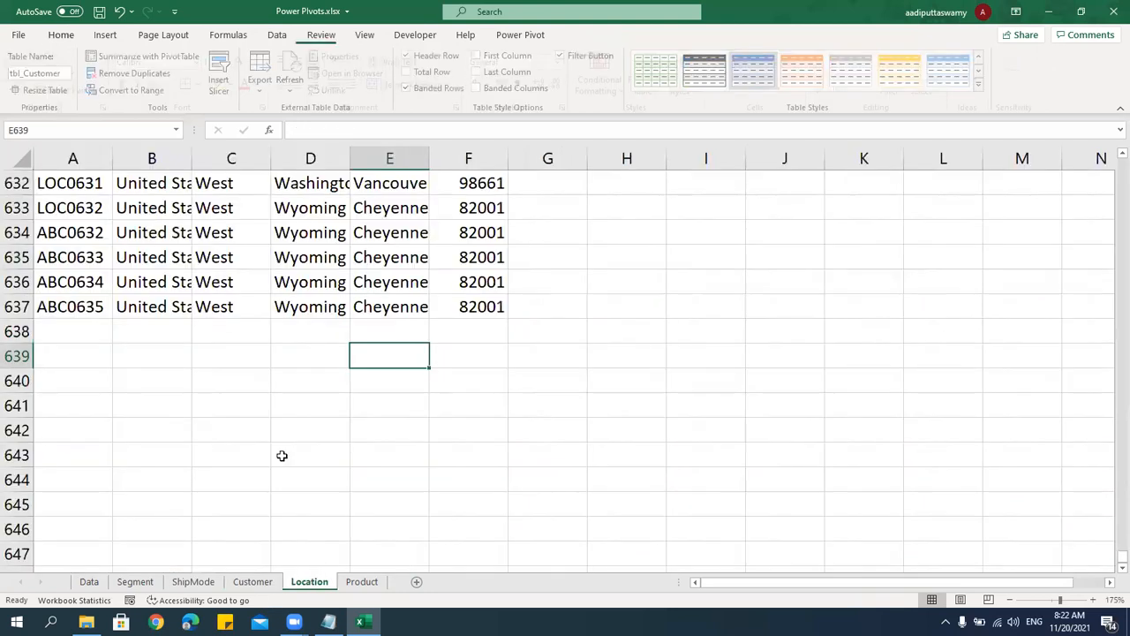
click(180, 215)
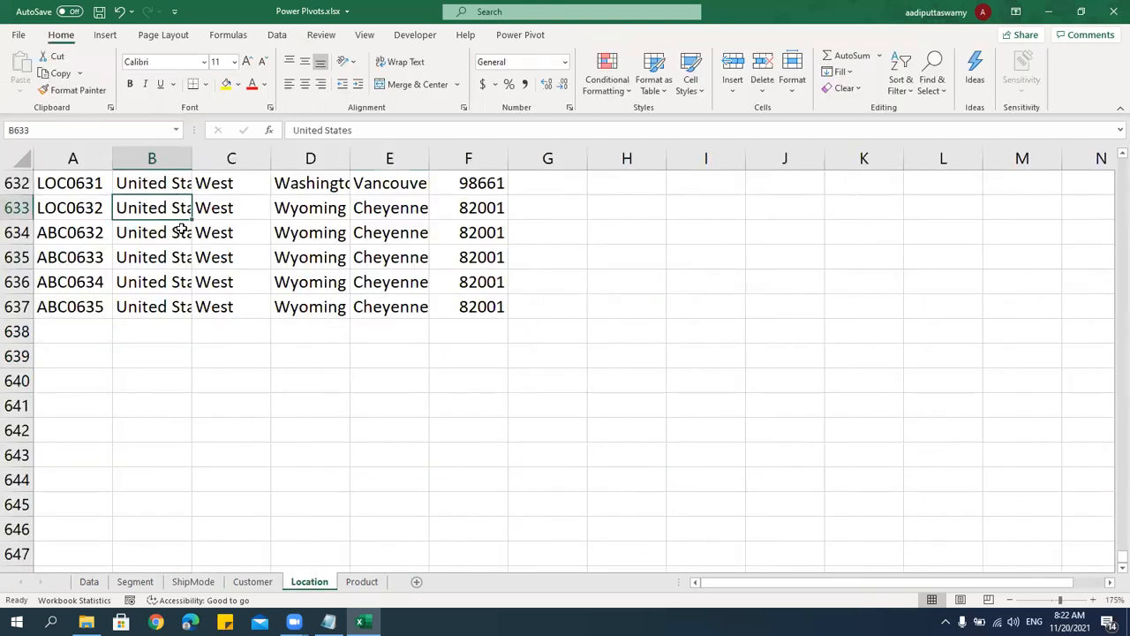
key(ctrl+t)
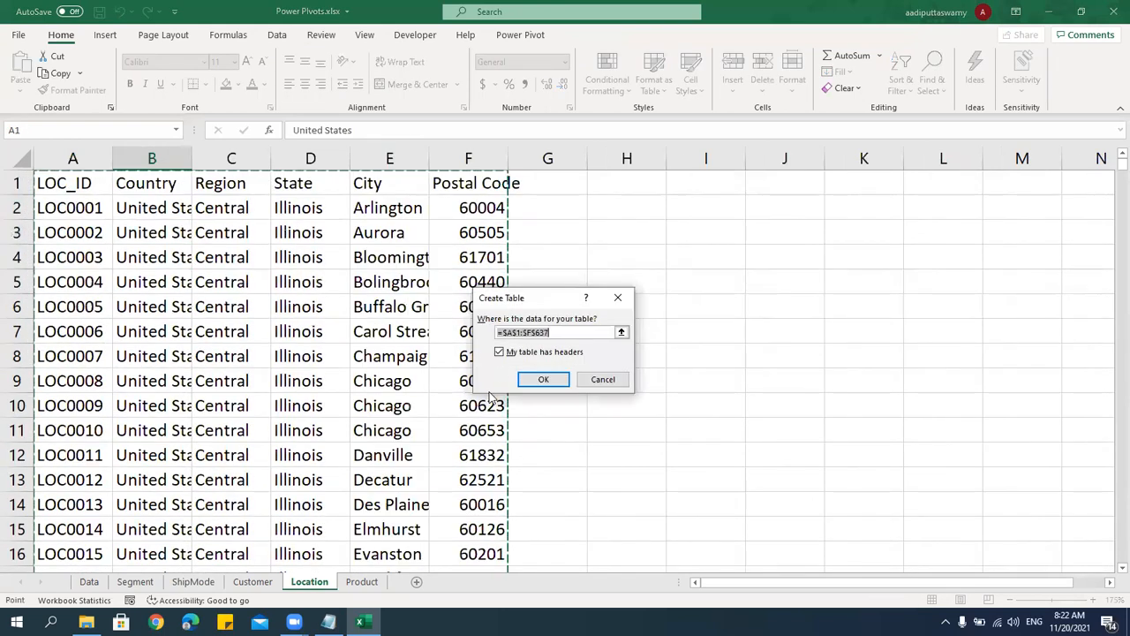
click(540, 379)
Rename the table on the Location sheet as tbl_Location.
click(50, 72)
text(tbl_Location)
key(Return)
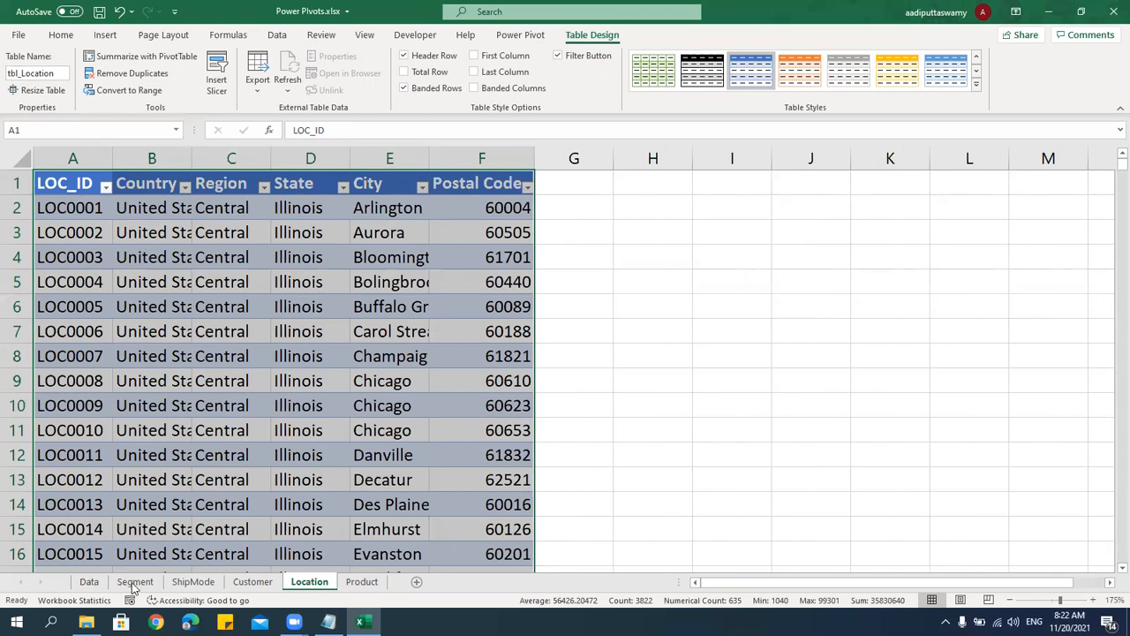
Look over the Product sheet's records, and return to the Data sheet to check the SHP_ID column.
click(373, 590)
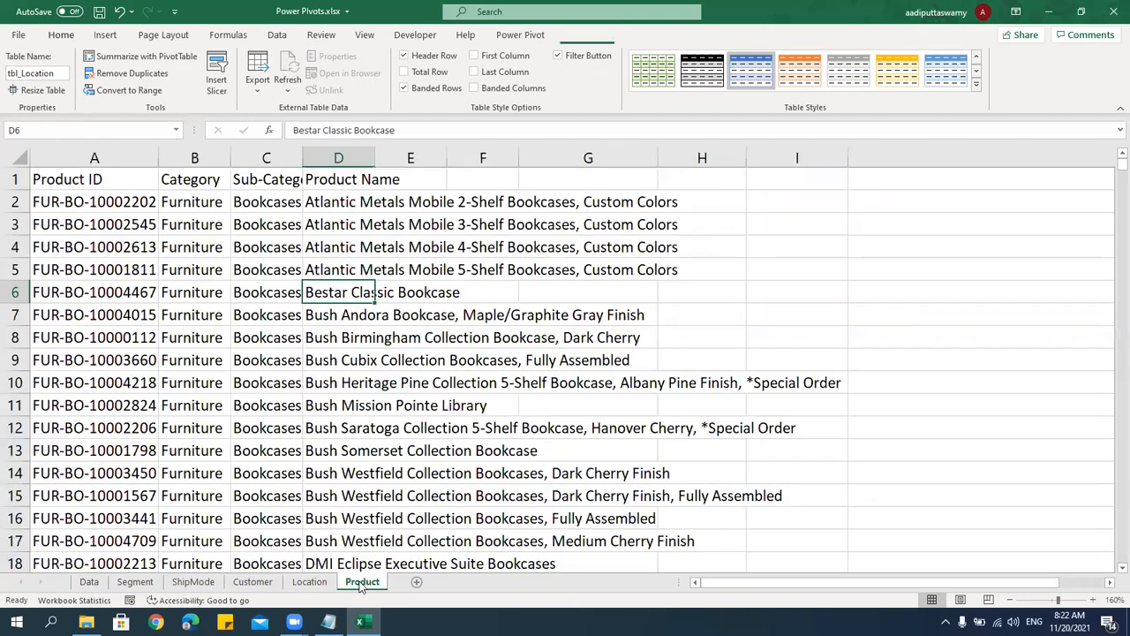
click(266, 359)
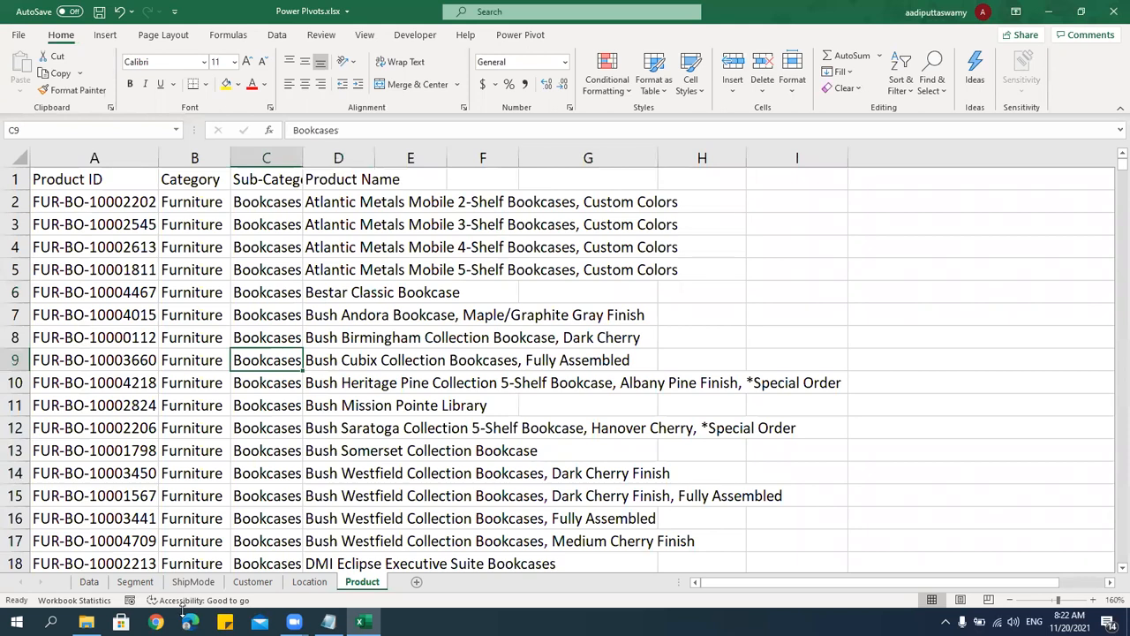
click(89, 582)
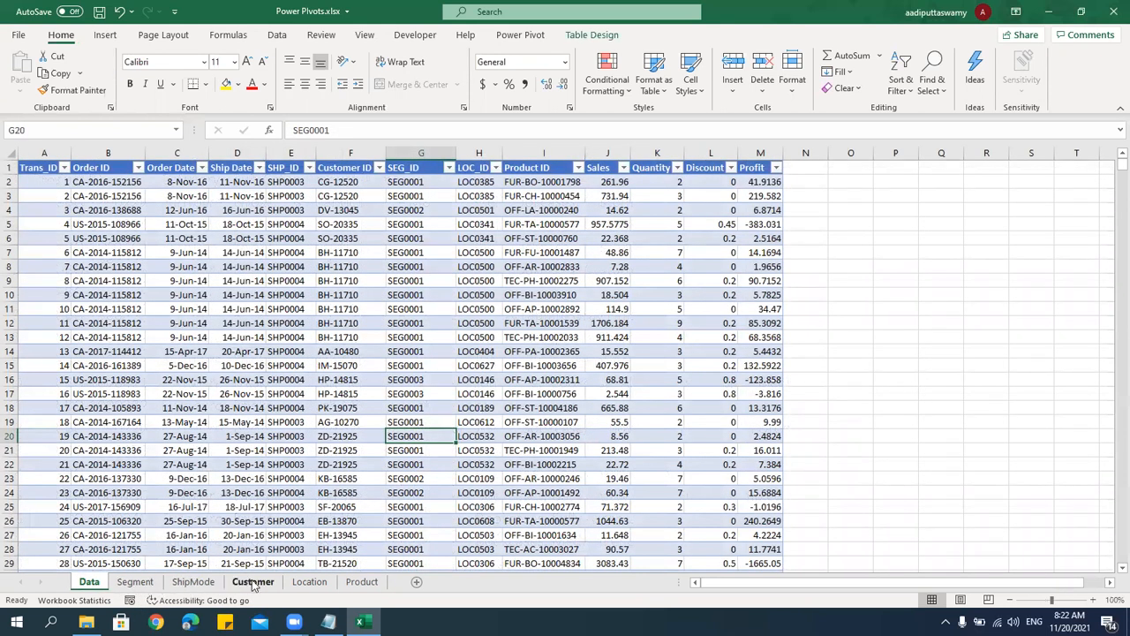
click(290, 281)
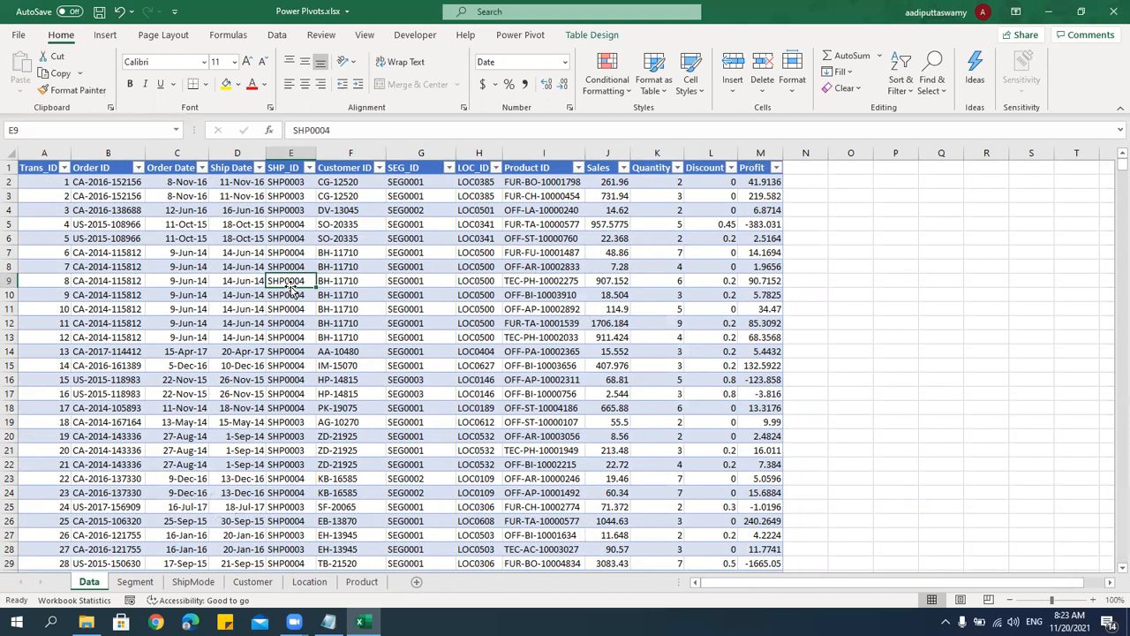
key(Up)
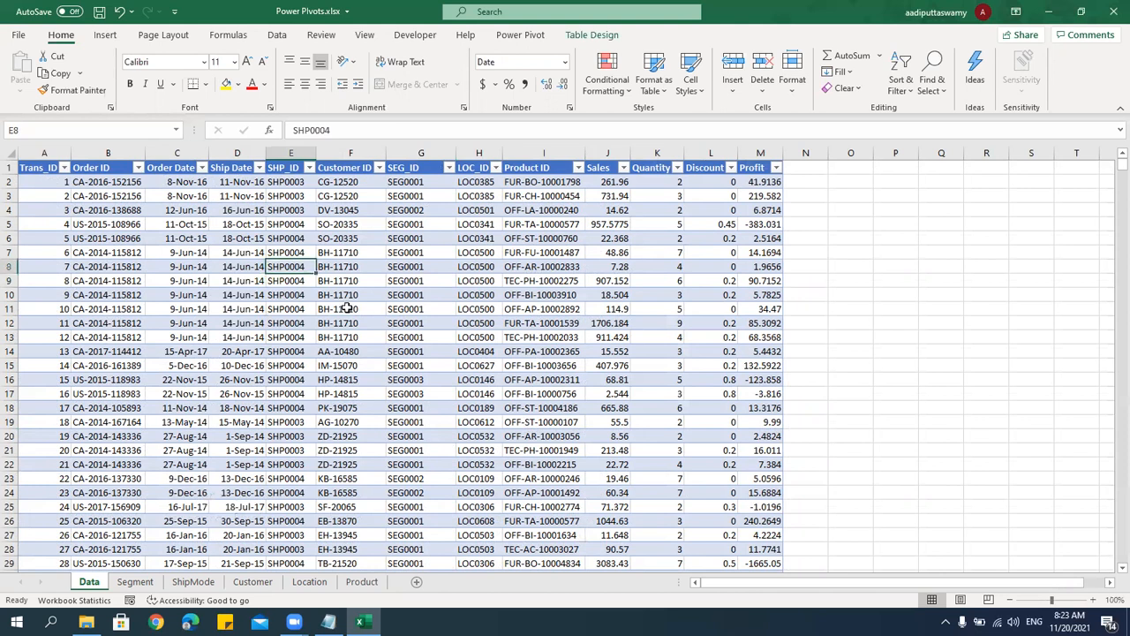
Create a PivotTable from tbl_Main on a new worksheet, adding the data to the Data Model.
click(166, 238)
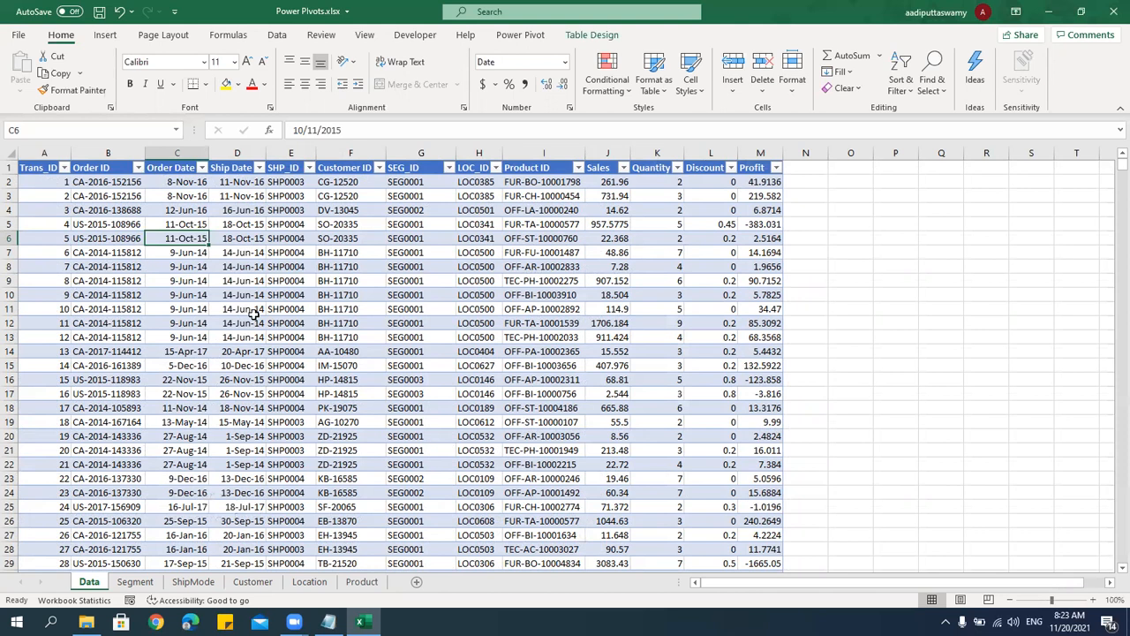
click(106, 36)
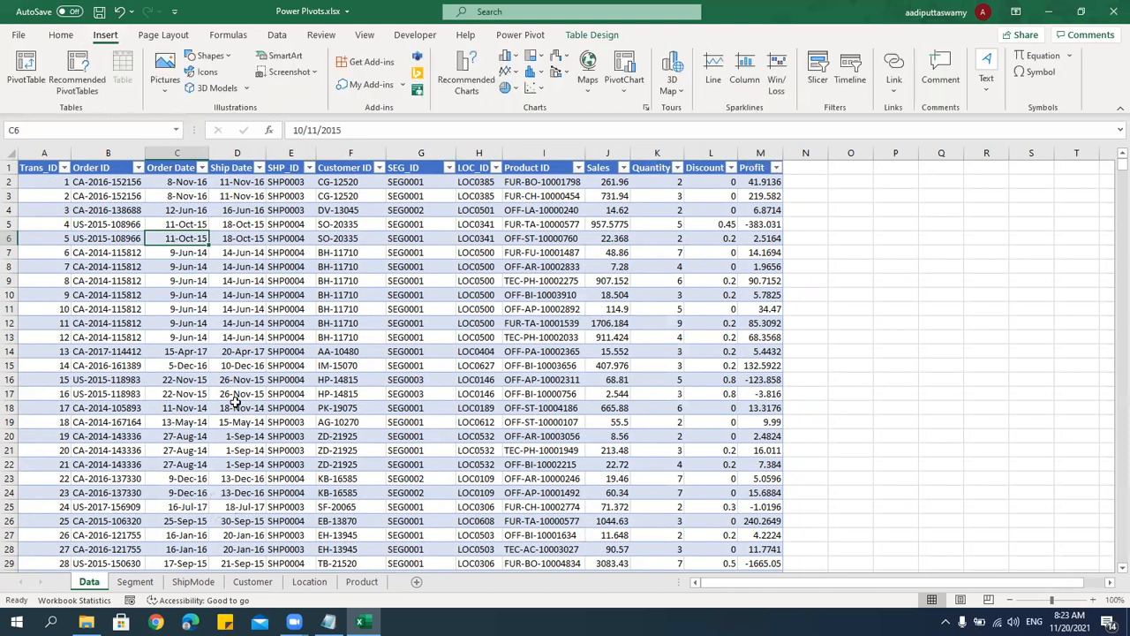
click(24, 84)
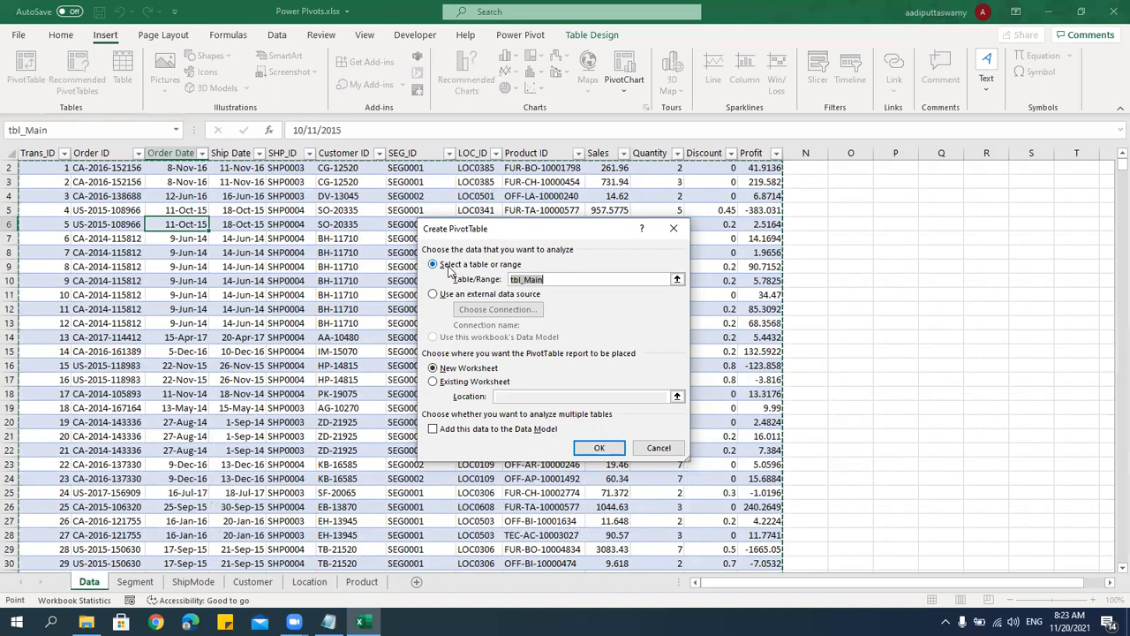
click(594, 279)
drag(594, 279, 497, 281)
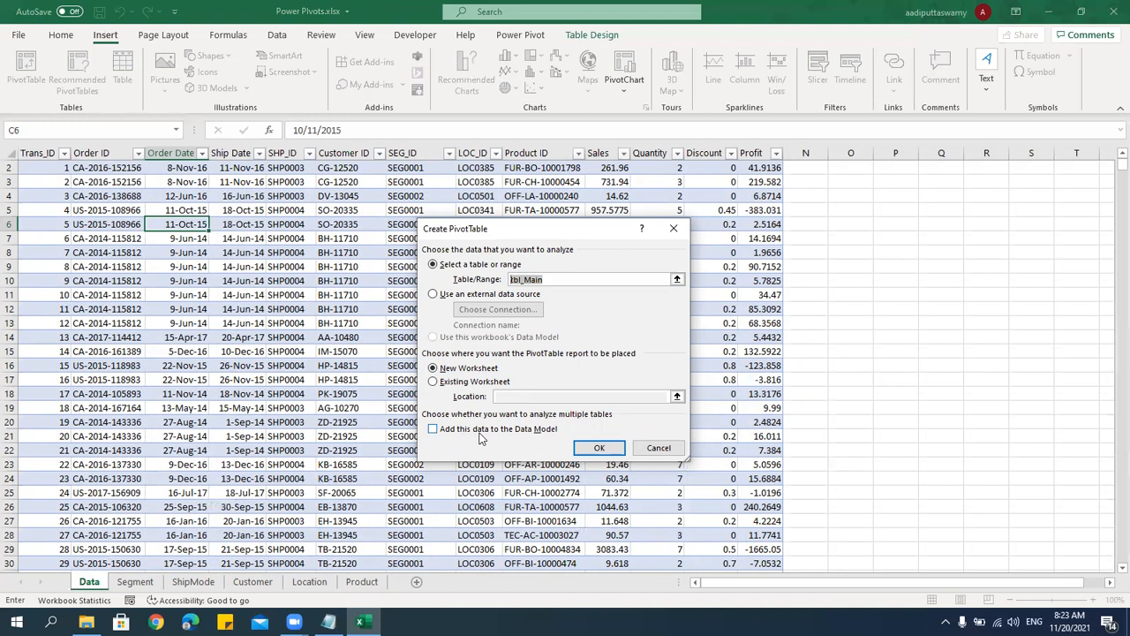
click(433, 430)
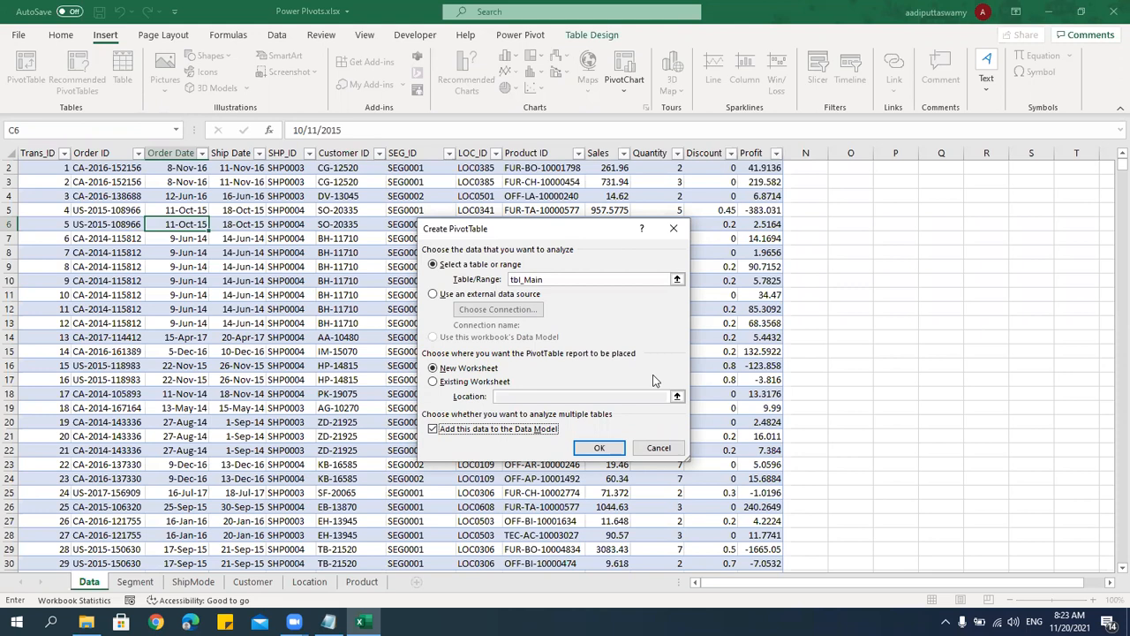
click(598, 449)
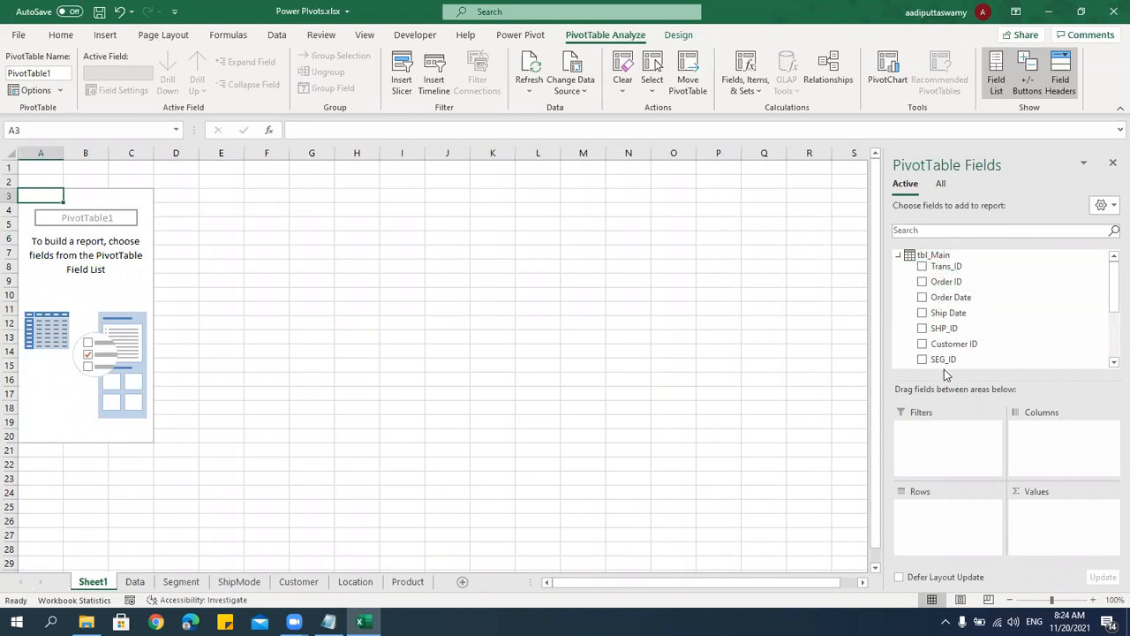
Collapse and re-expand tbl_Main in the PivotTable field list to examine its fields.
click(899, 256)
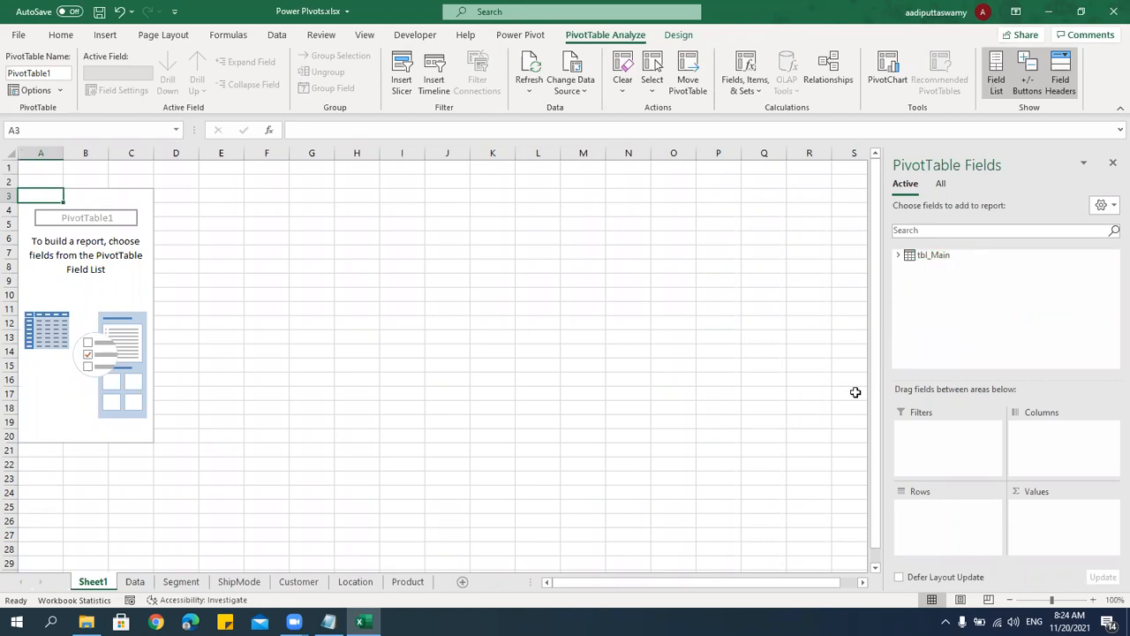
click(899, 256)
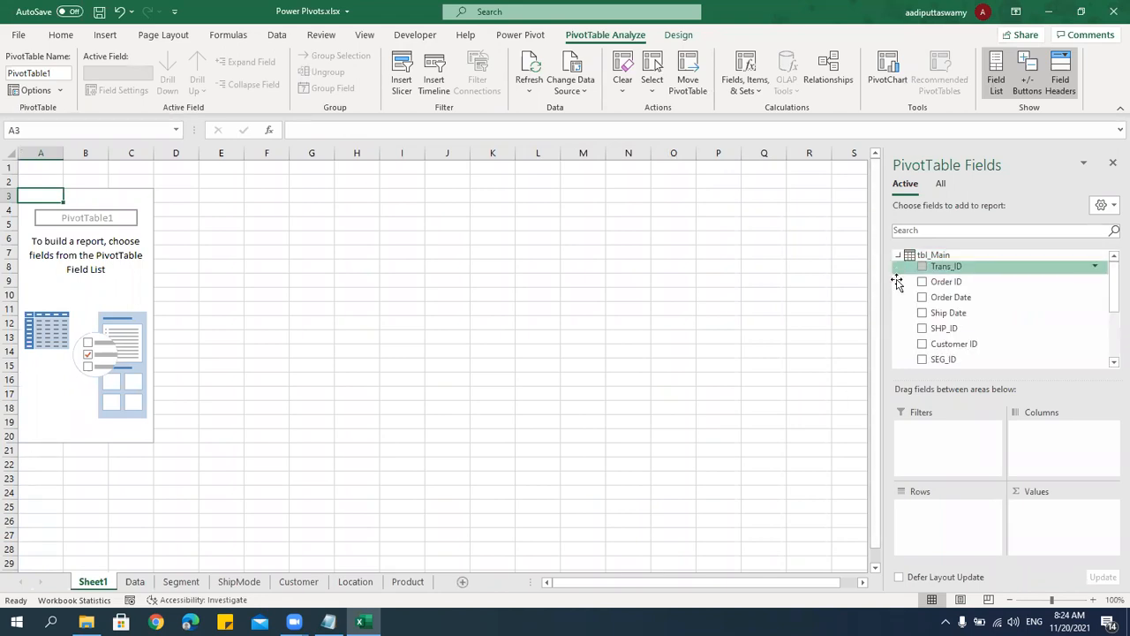
List all workbook tables in the PivotTable field list and add Sales from tbl_Main to the Values area.
click(899, 255)
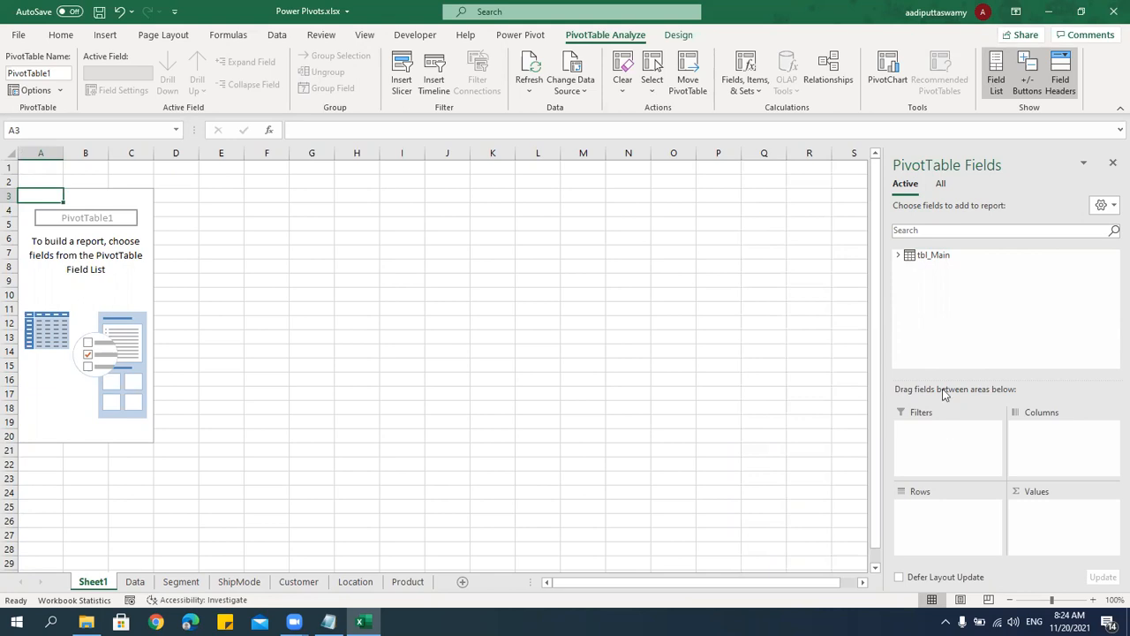
click(941, 184)
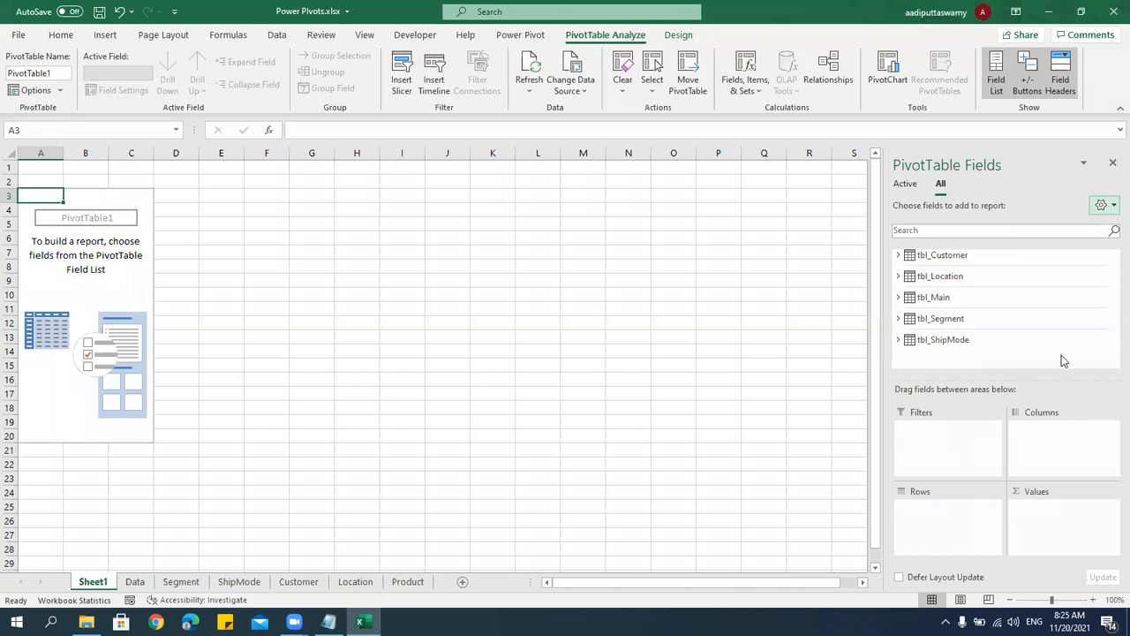
click(898, 299)
drag(1110, 292, 1112, 315)
drag(948, 336, 1038, 506)
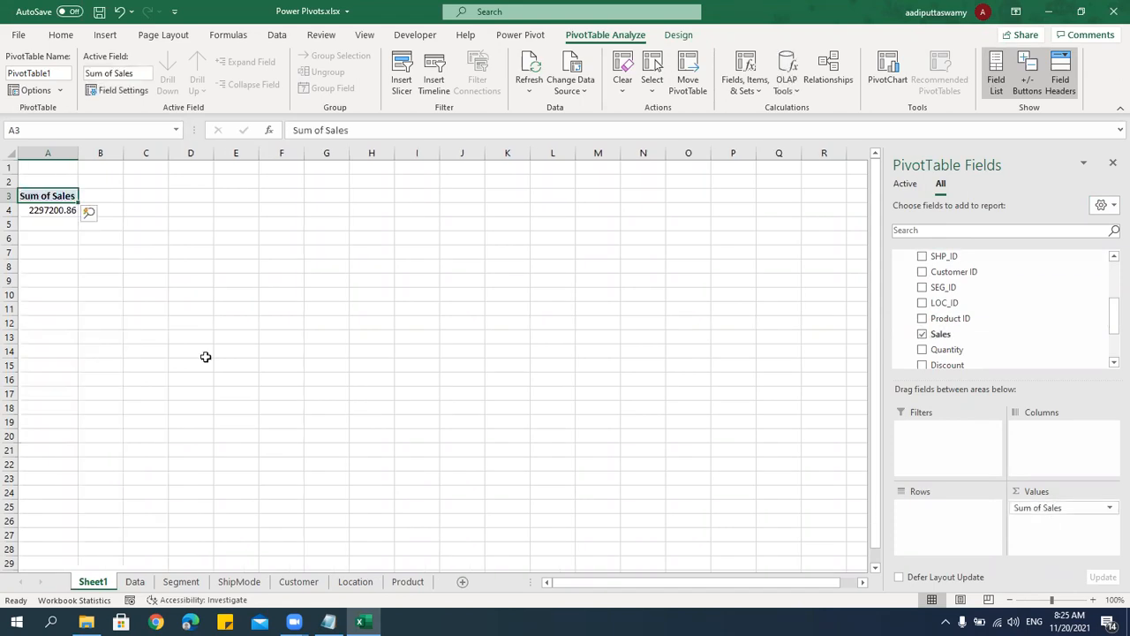
click(49, 213)
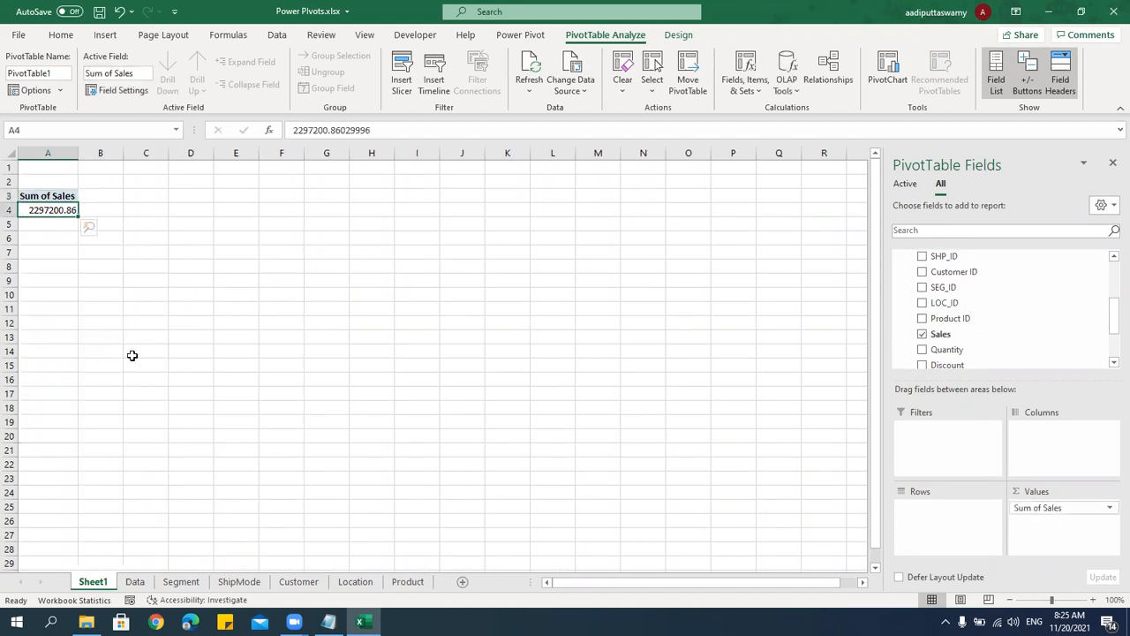
Add Region from tbl_Location to the PivotTable's Rows area and select one of the regional sales values.
scroll(938, 307, up, 3)
click(898, 298)
click(898, 277)
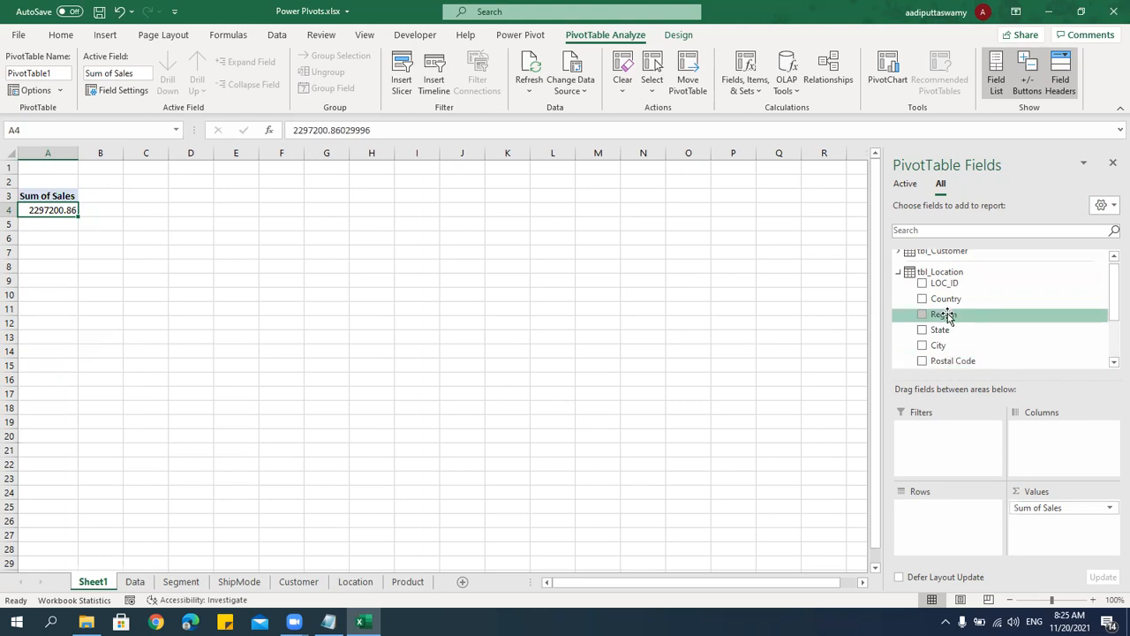
drag(947, 318, 936, 519)
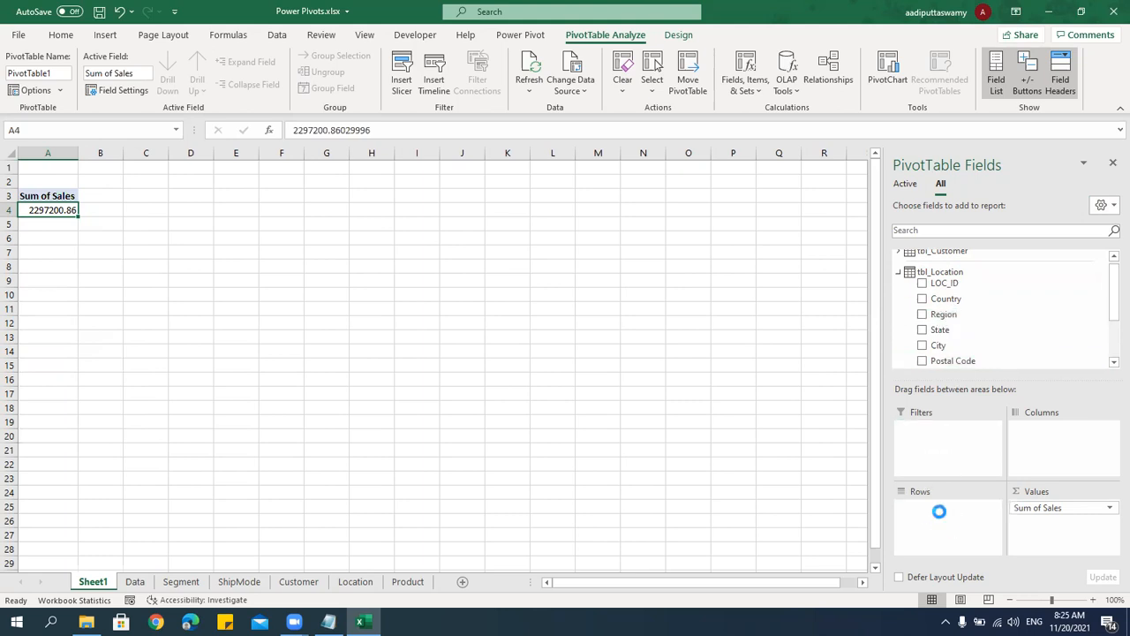
click(285, 240)
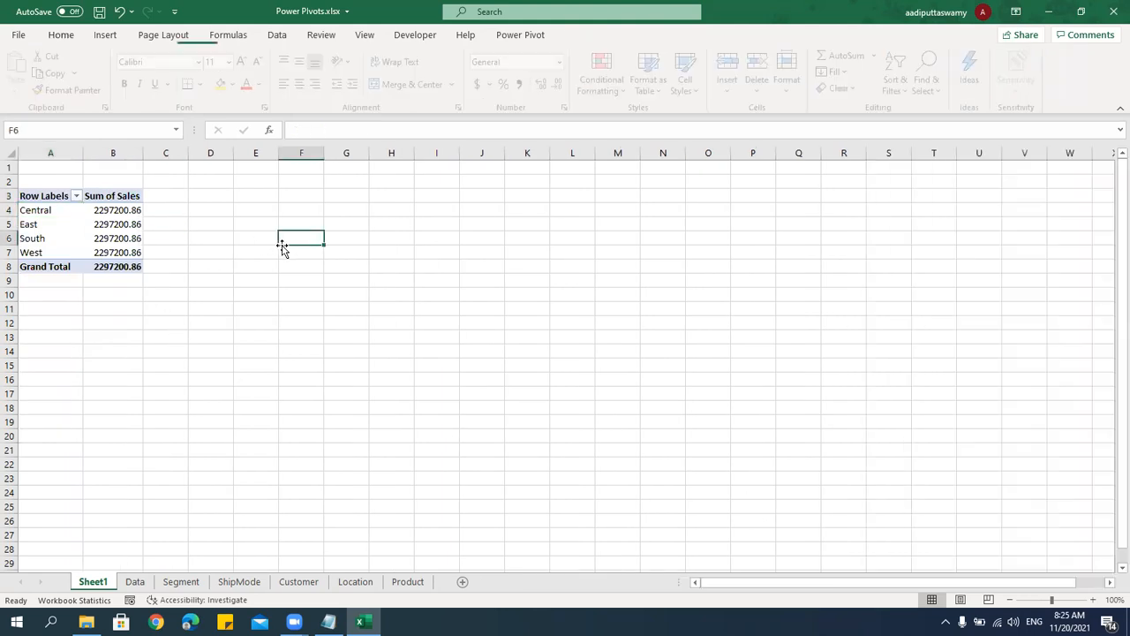
click(111, 223)
ctrl+scroll(454, 315, up, 6)
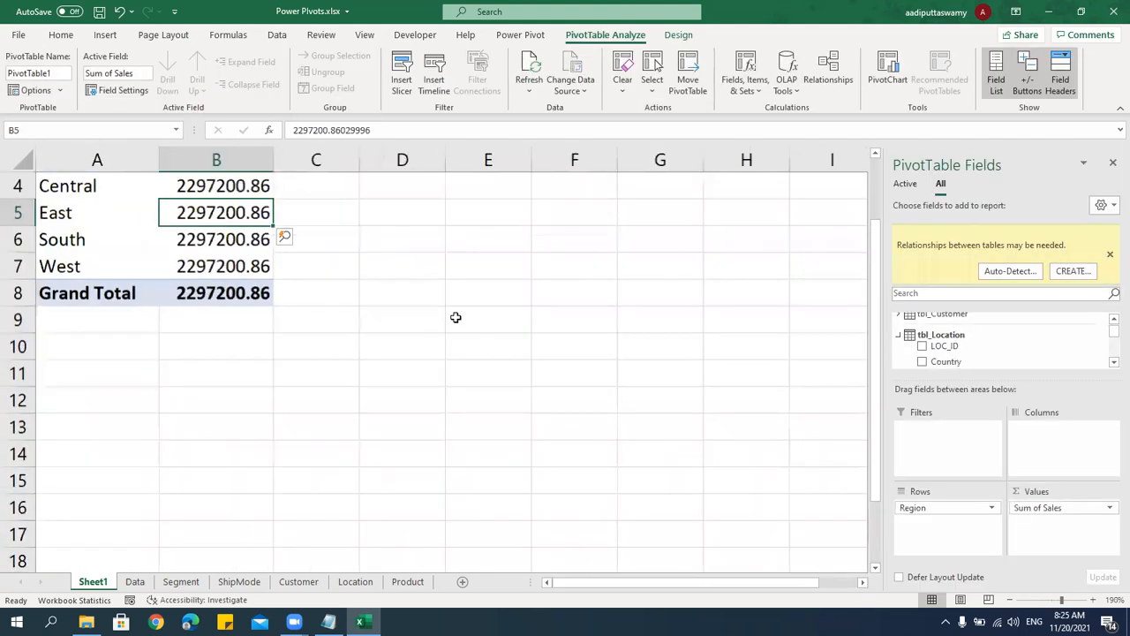
Auto-detect the missing table relationship for the regional sales values and collapse tbl_Location in the field list.
drag(227, 265, 256, 349)
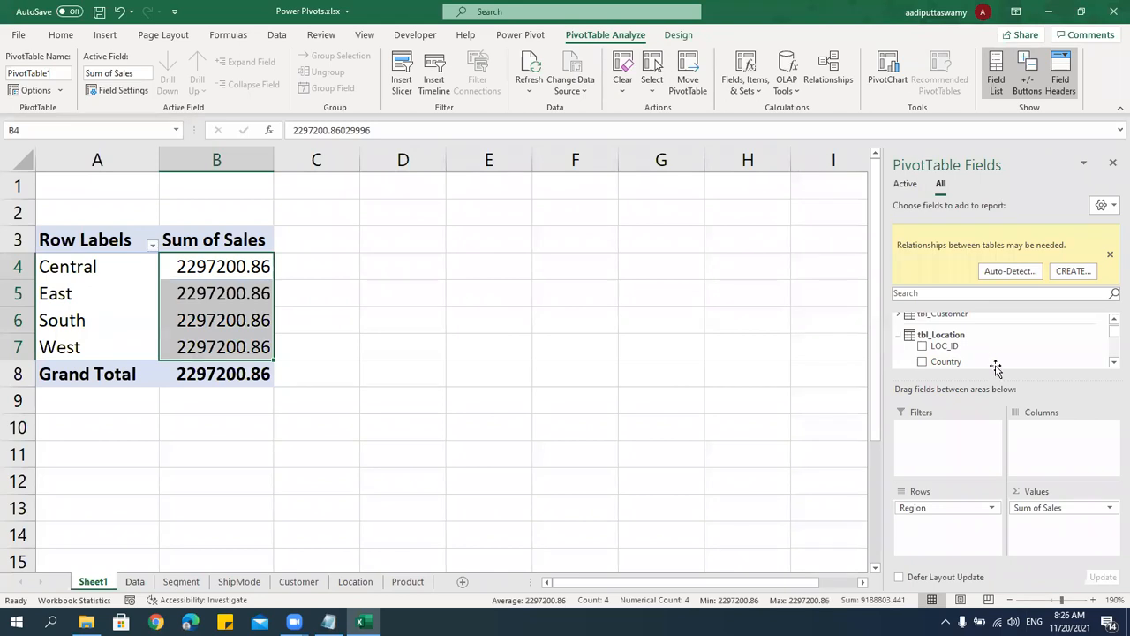
click(1011, 271)
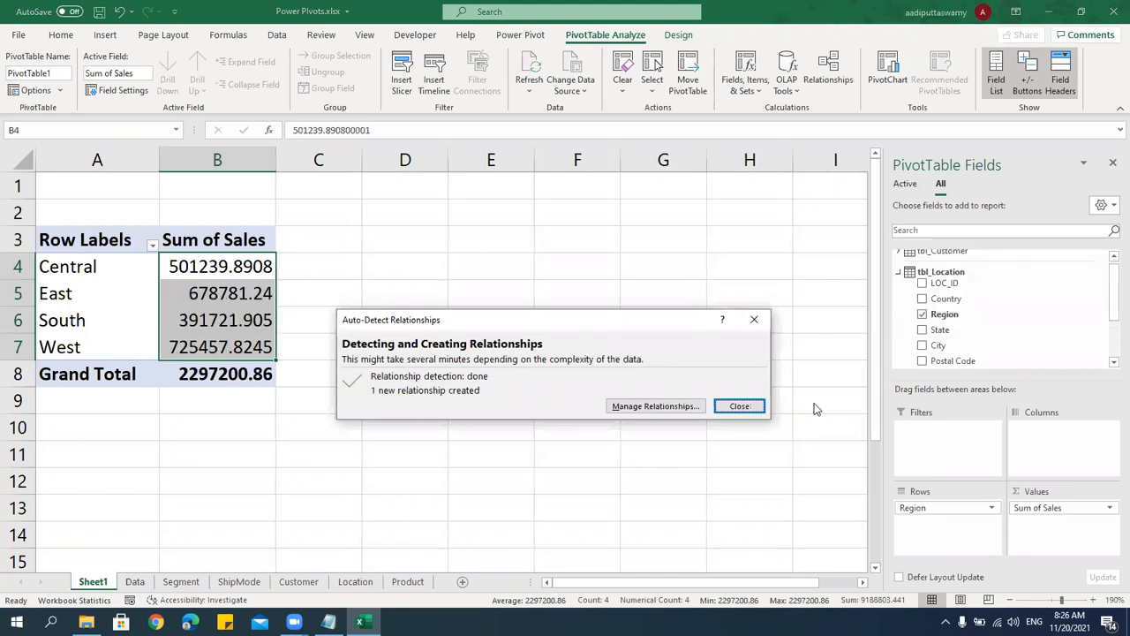
click(754, 320)
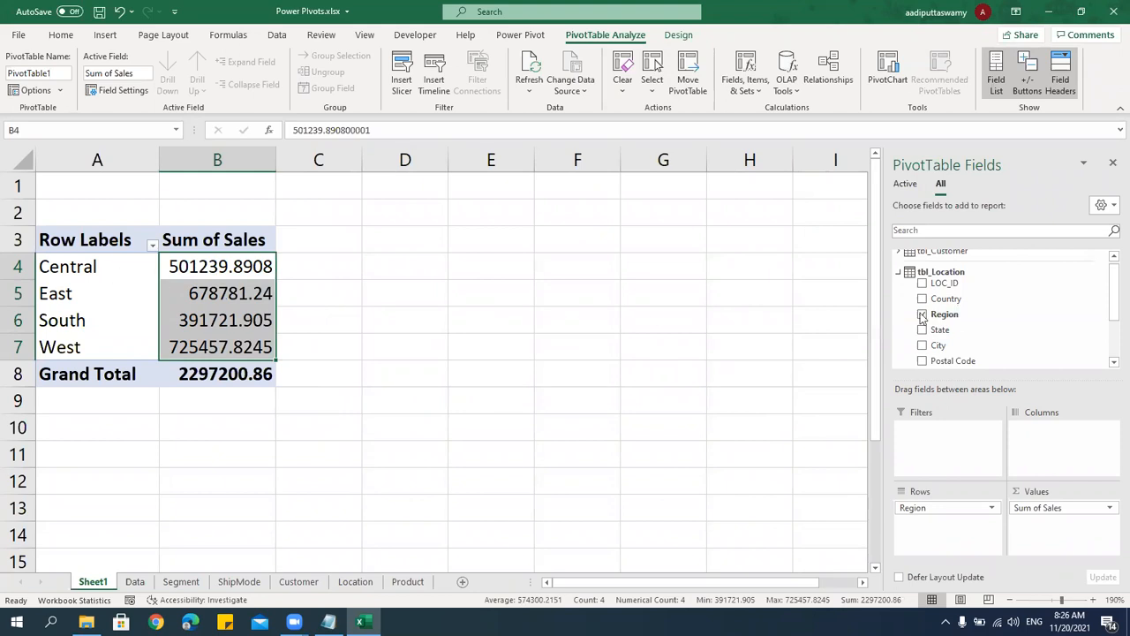
click(900, 273)
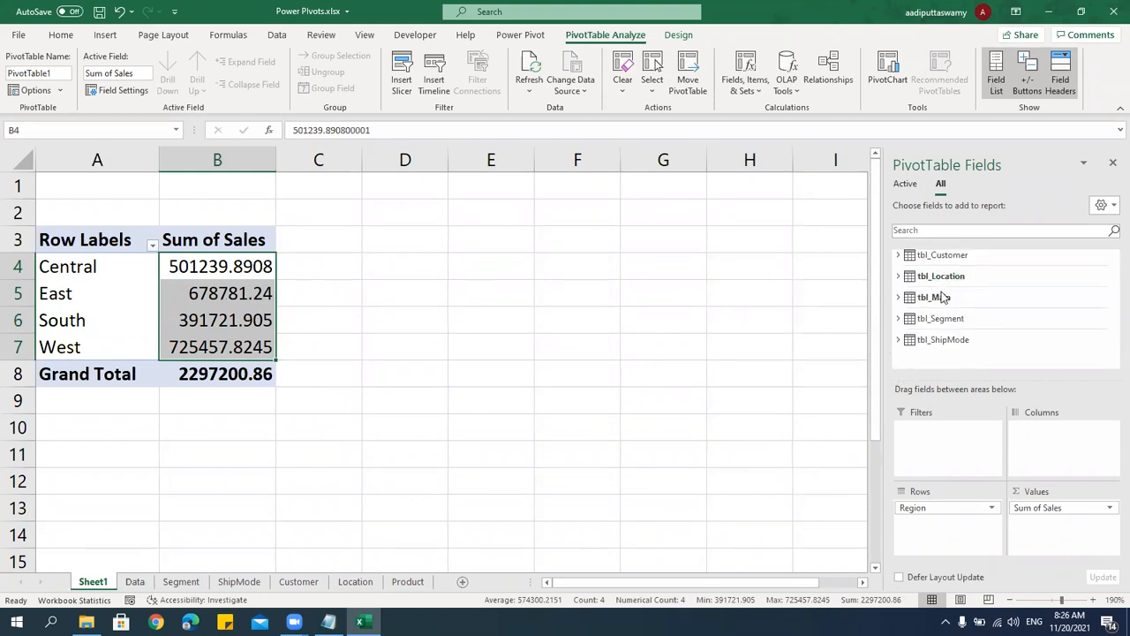
Refresh the PivotTable showing Sum of Sales by region.
click(227, 274)
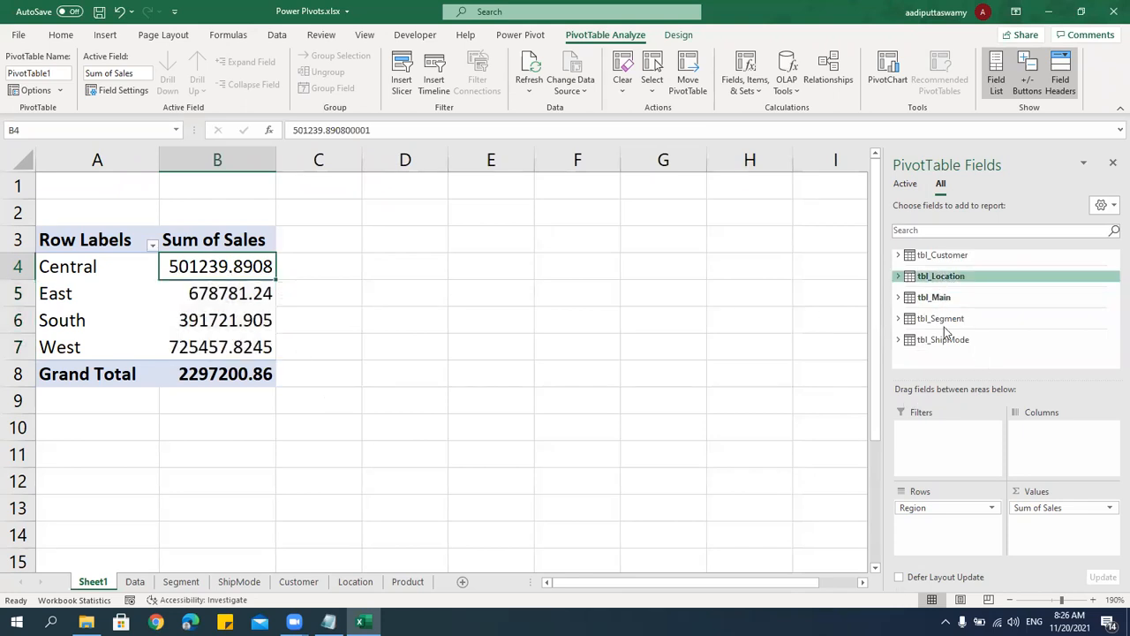
click(187, 296)
right_click(187, 296)
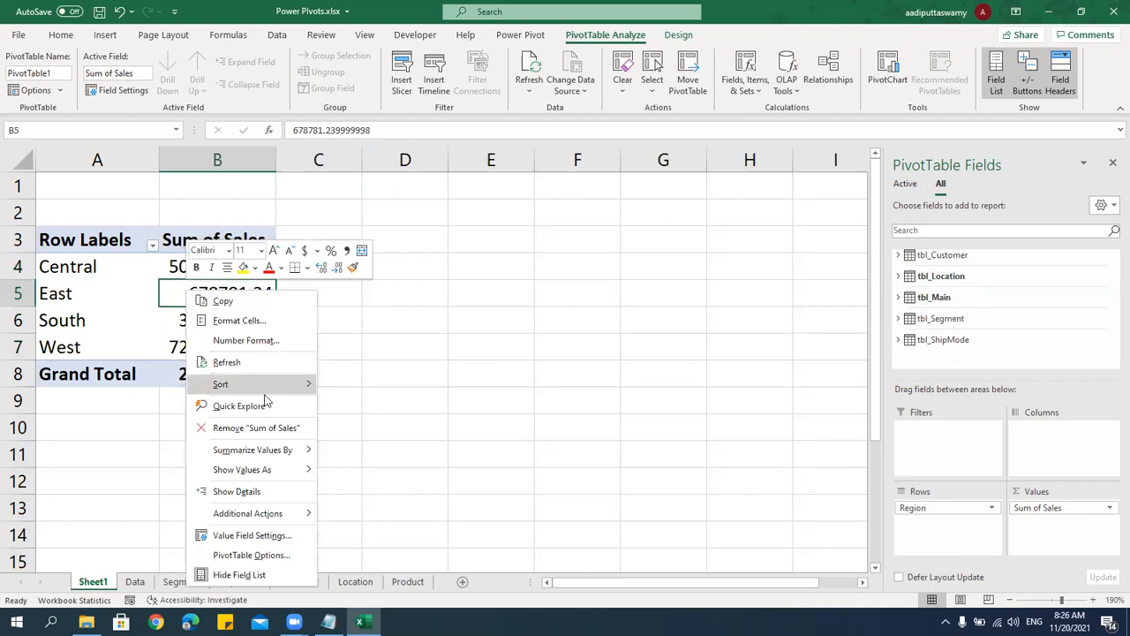
click(234, 358)
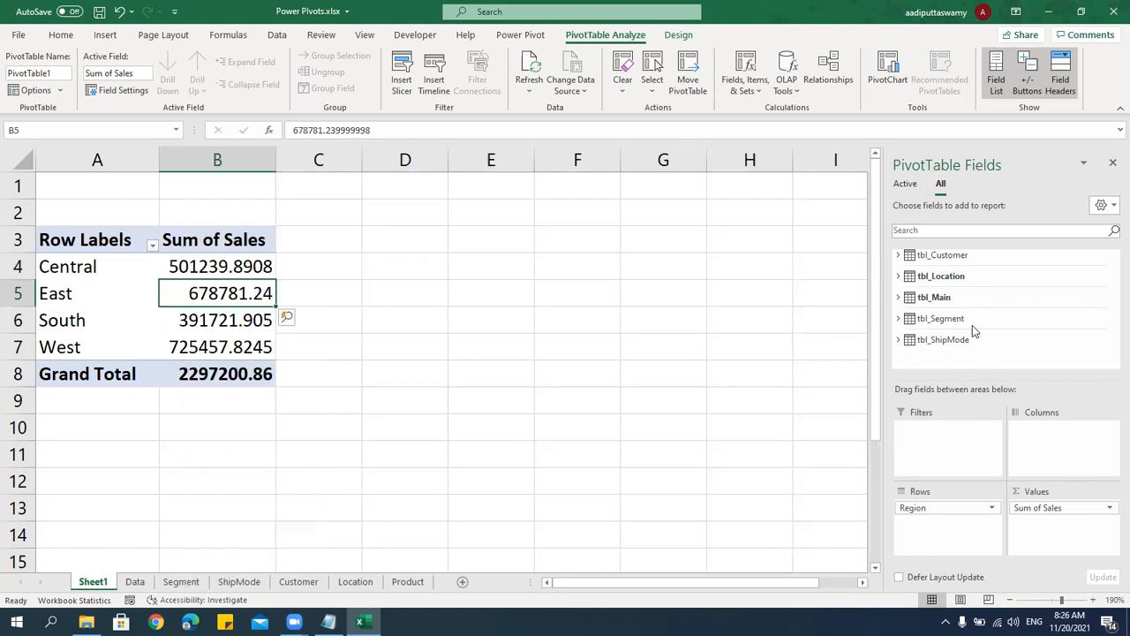
click(193, 319)
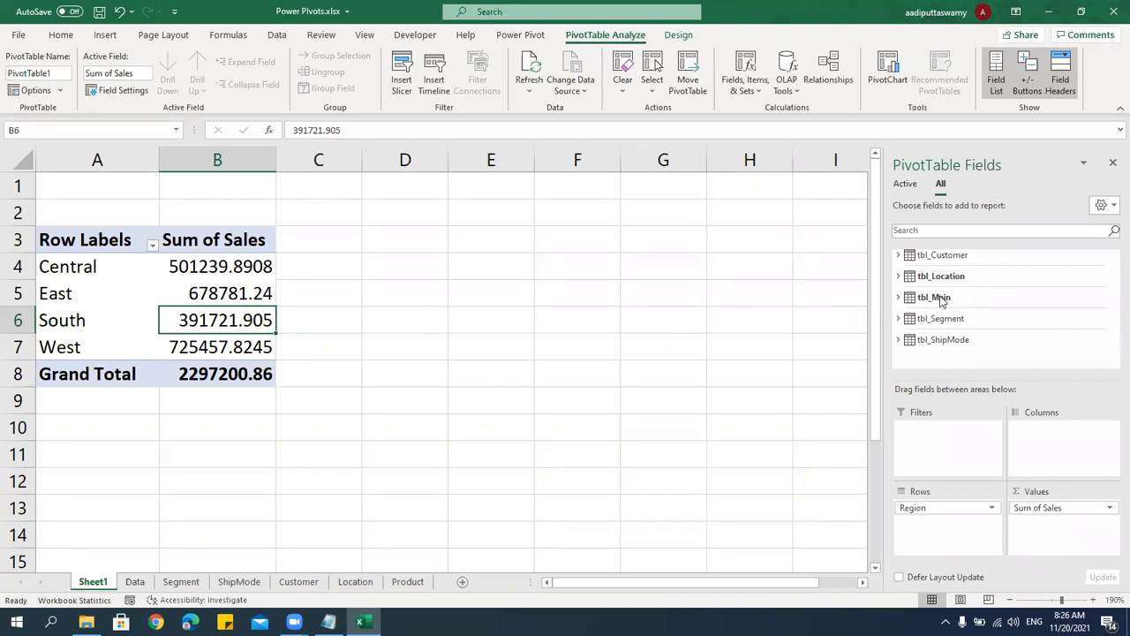
click(443, 402)
click(218, 318)
click(370, 311)
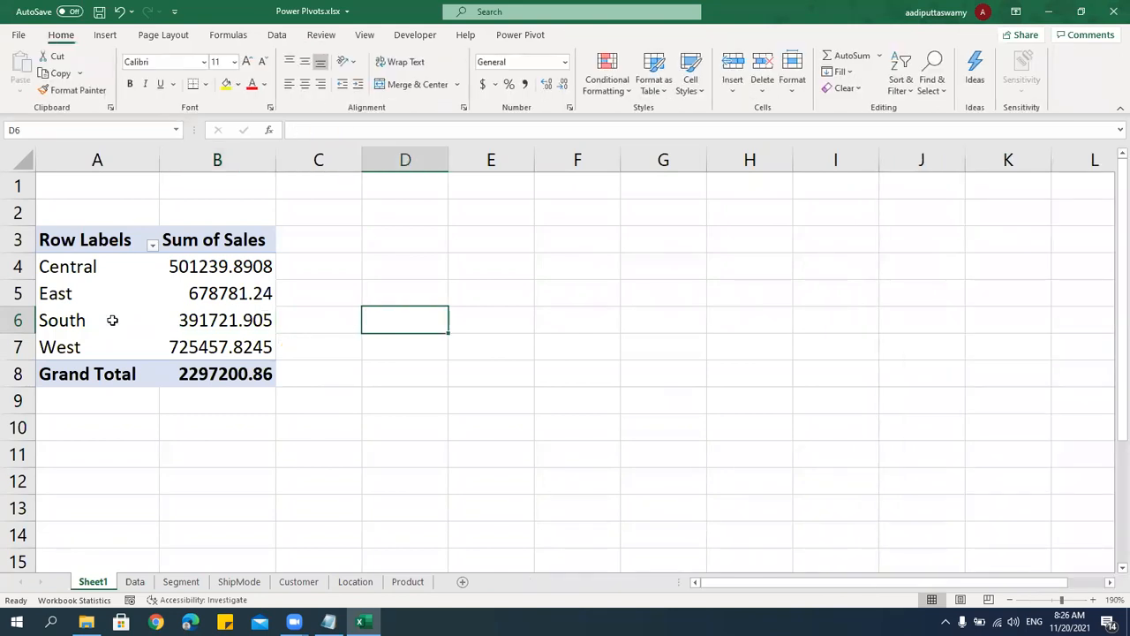
click(132, 284)
Start a new relationship for the PivotTable with the Data Model table tbl_Main as the primary entry under Table.
click(237, 311)
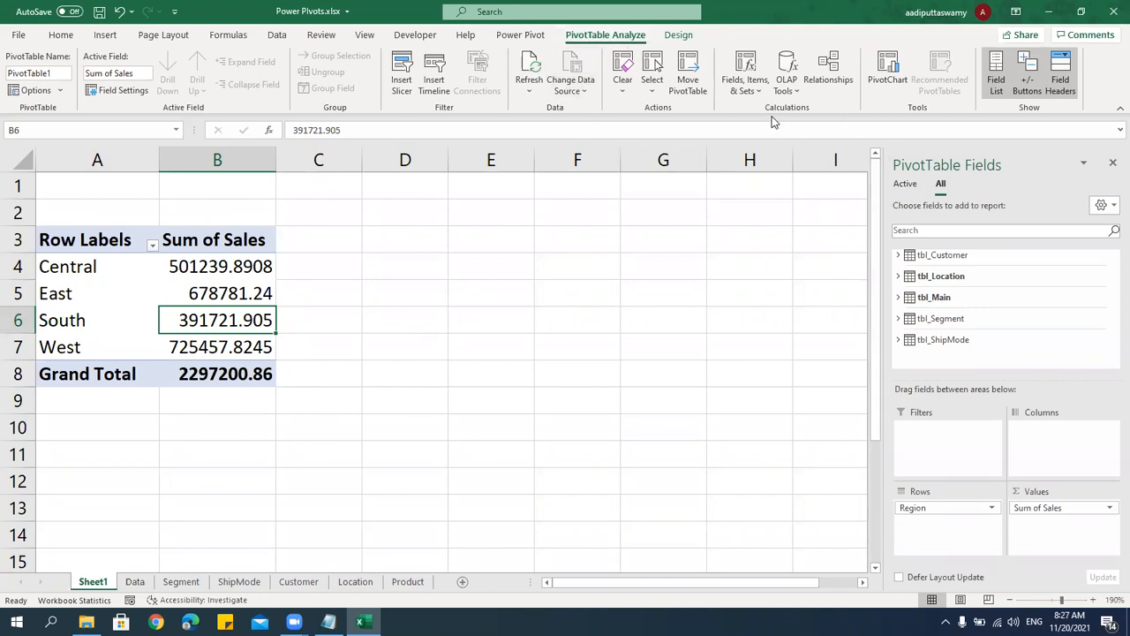
click(825, 79)
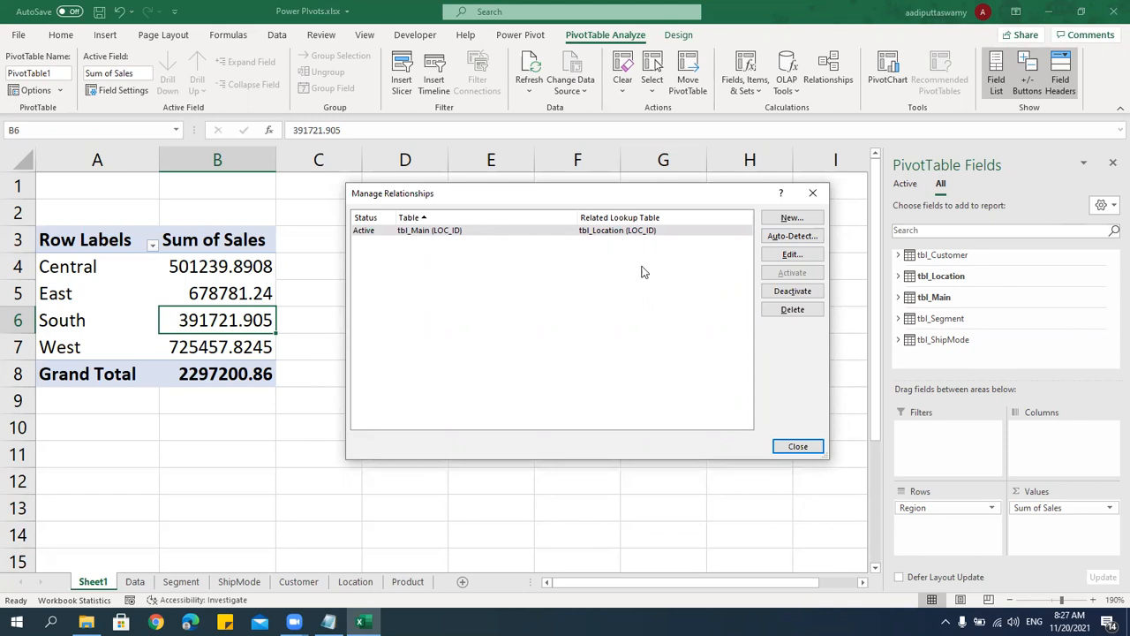
click(788, 219)
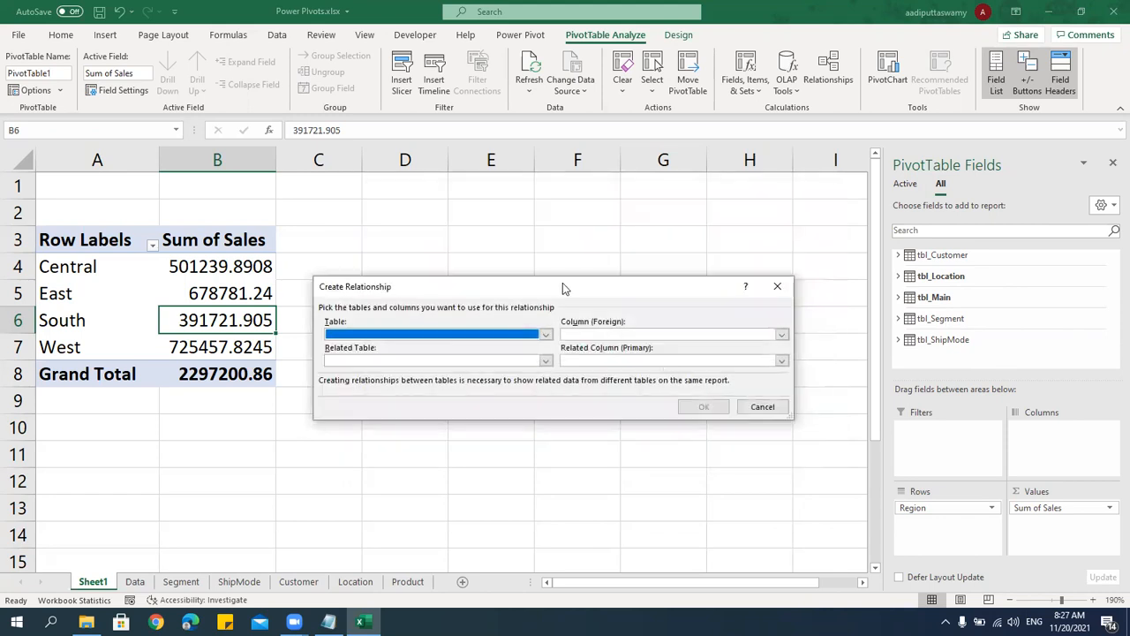
drag(565, 289, 594, 206)
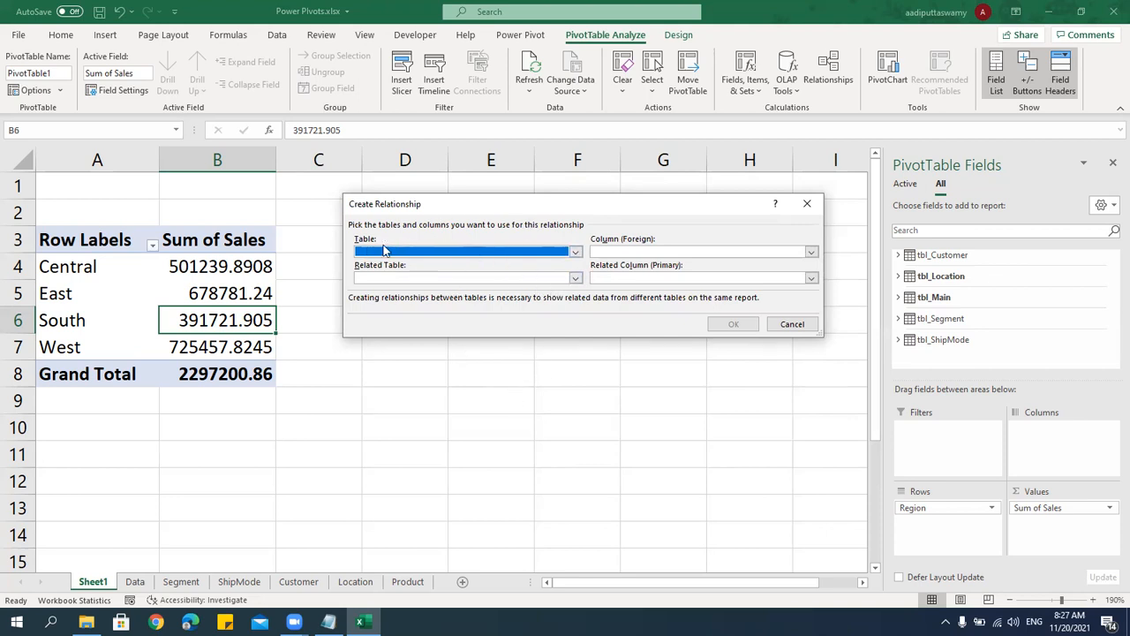
drag(515, 212, 500, 224)
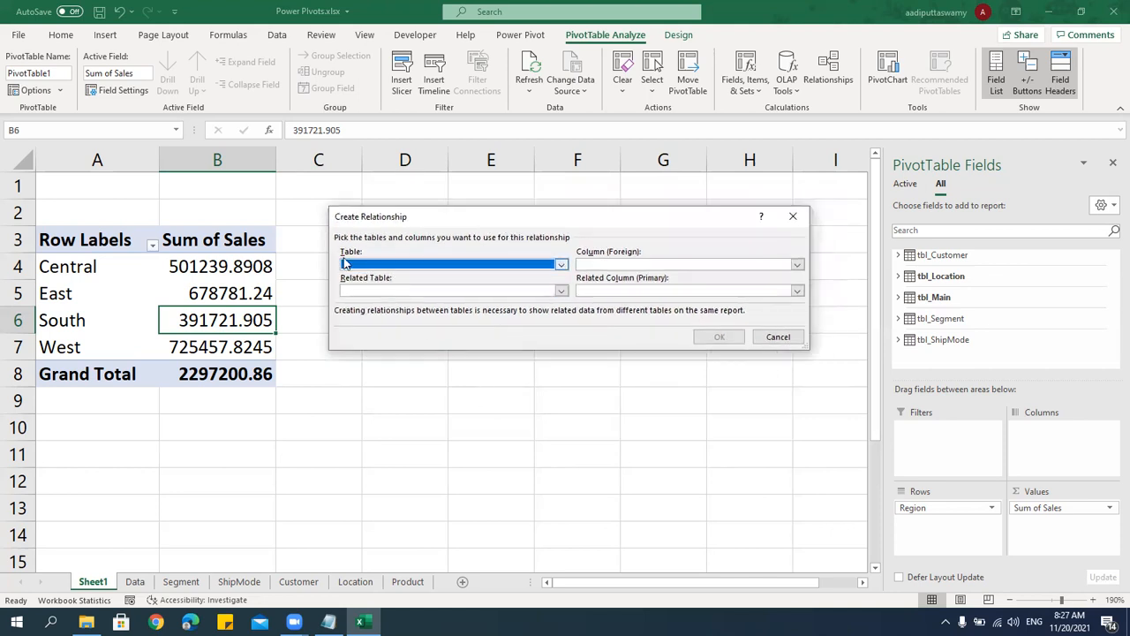
click(382, 267)
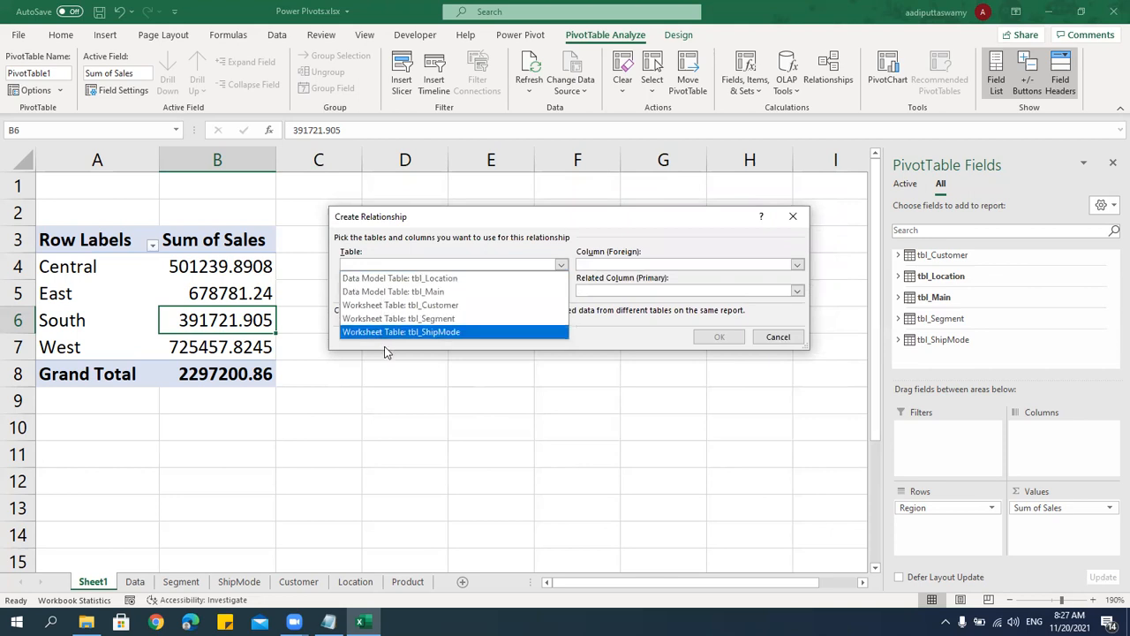
click(389, 292)
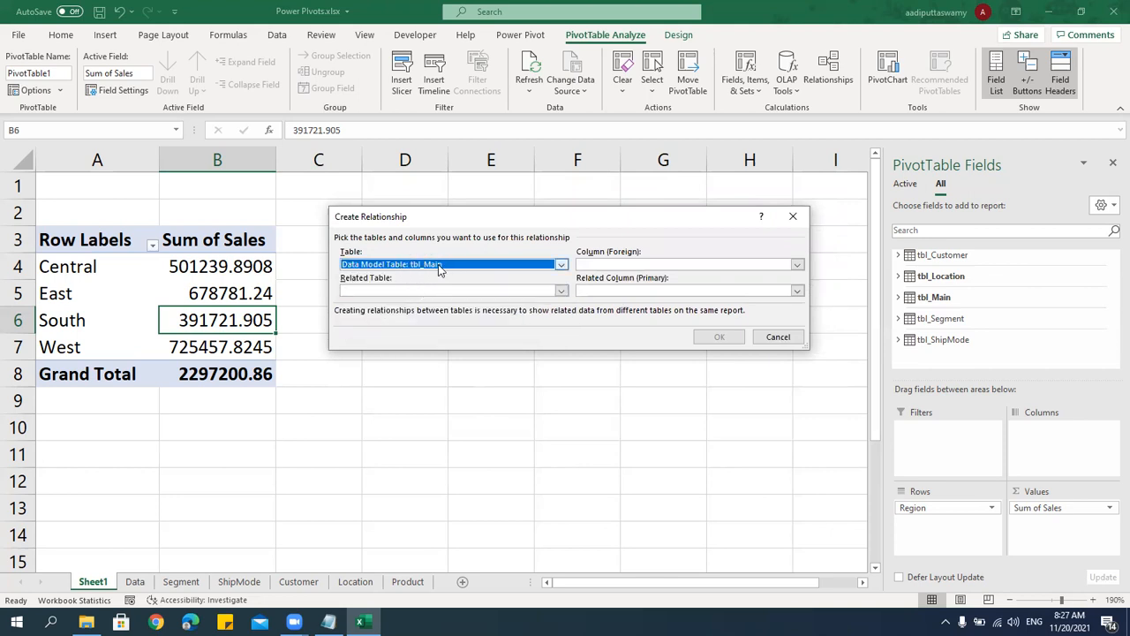
click(439, 267)
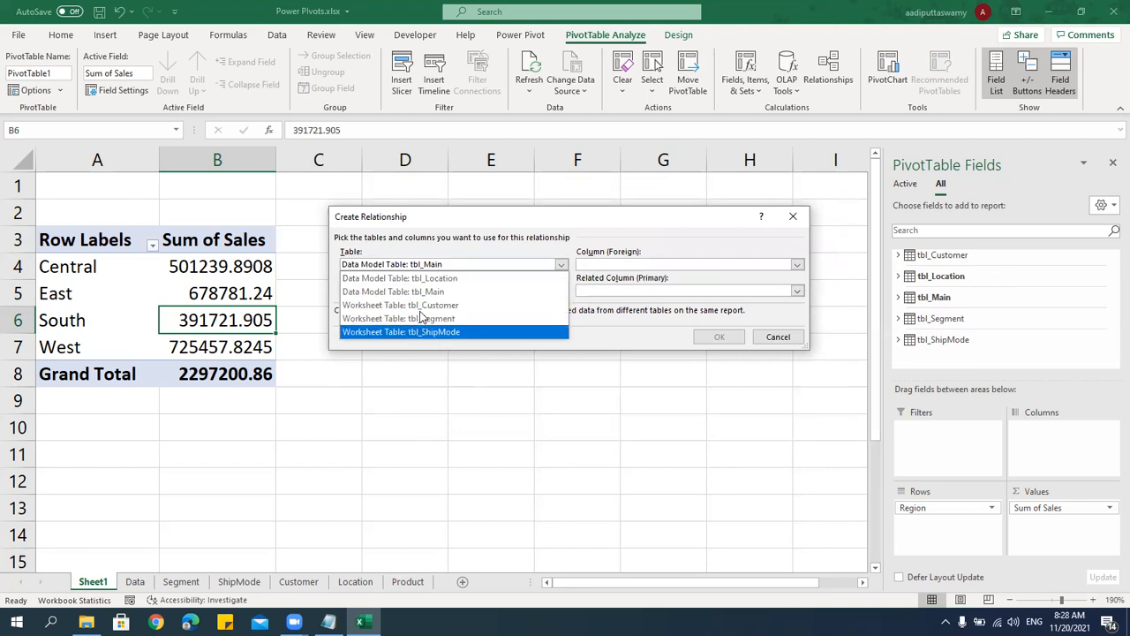
click(382, 382)
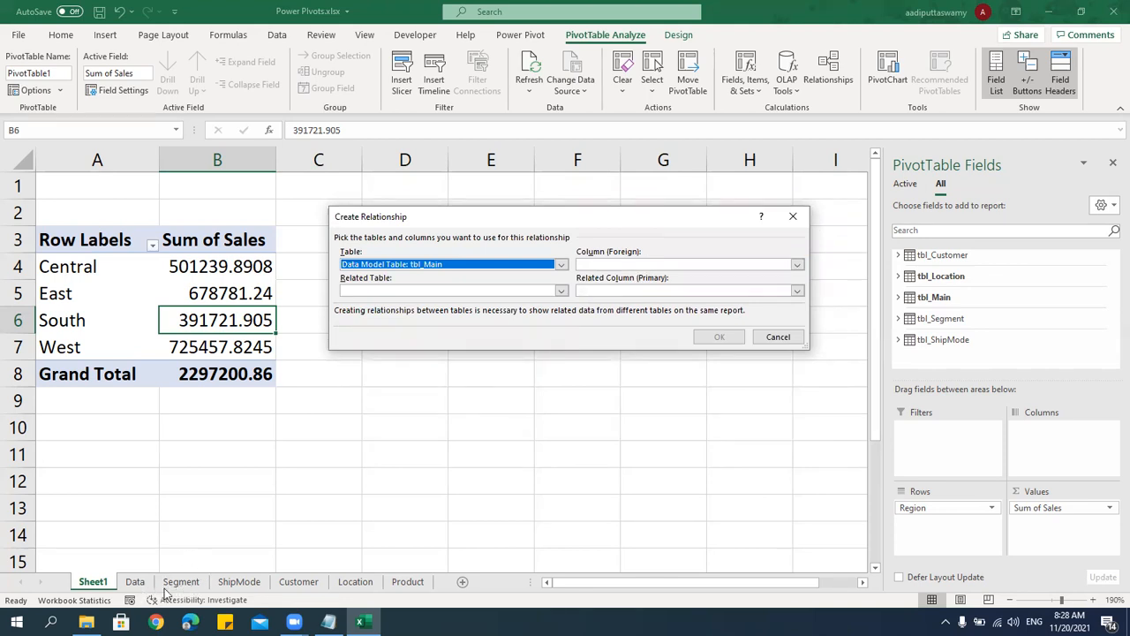
Relate the foreign column SEG_ID of tbl_Main to the primary column SEG_ID of tbl_Segment and close the relationship manager.
click(670, 266)
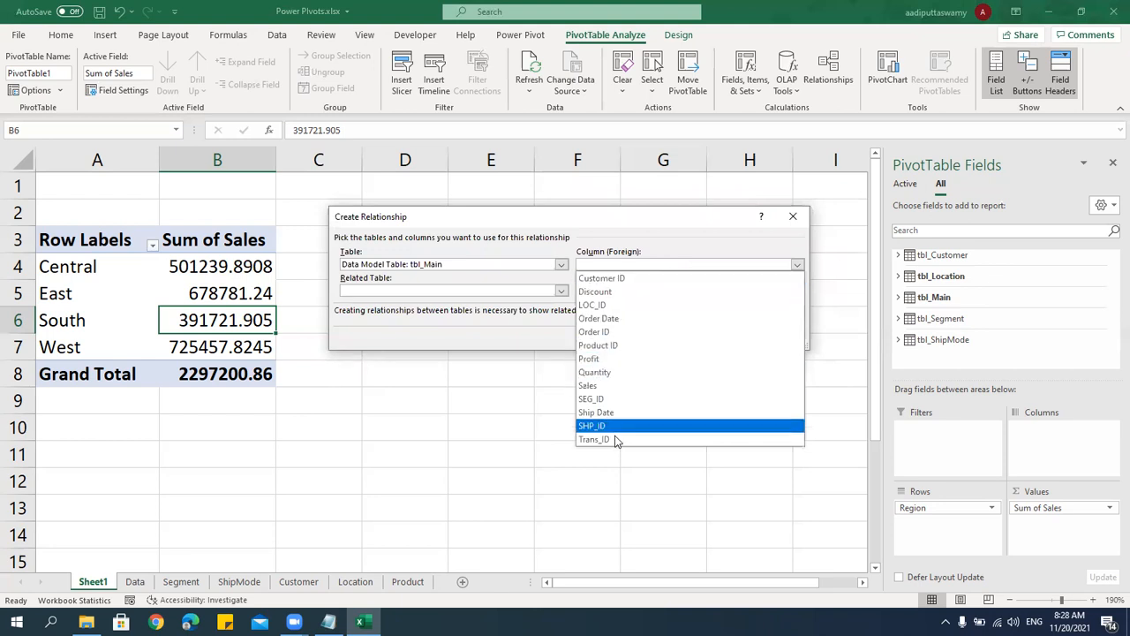
click(591, 399)
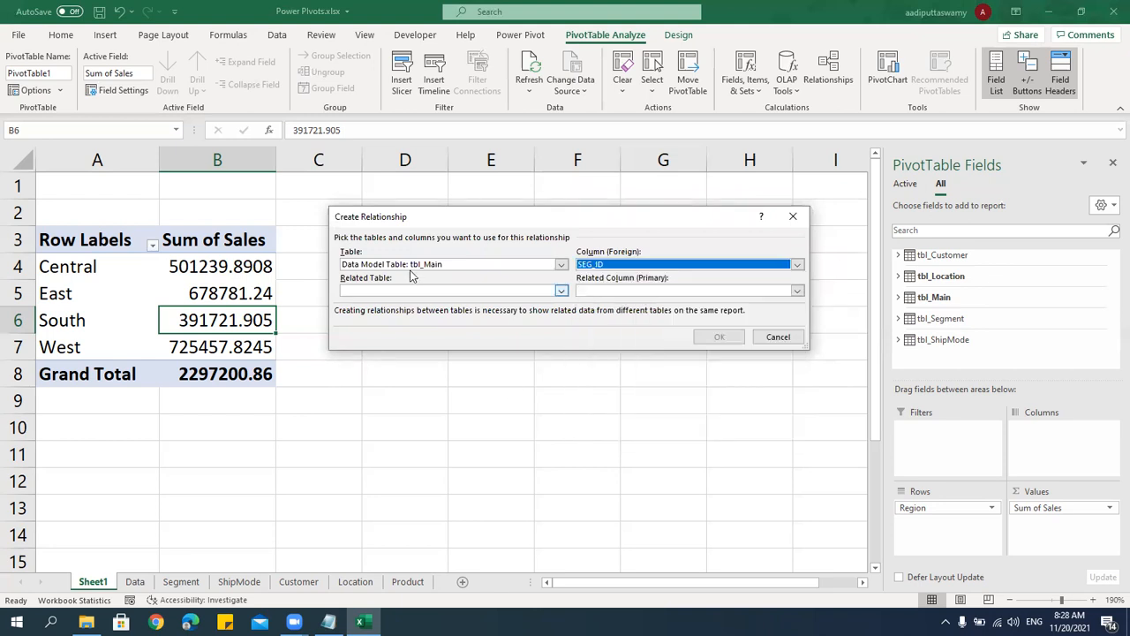
click(457, 292)
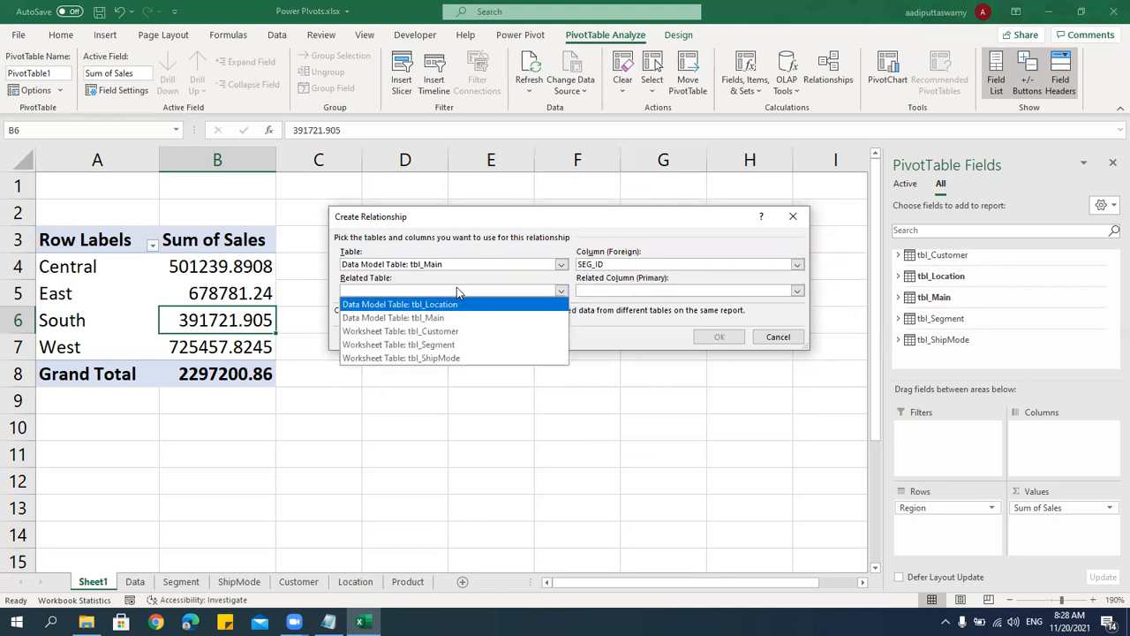
click(444, 351)
click(610, 291)
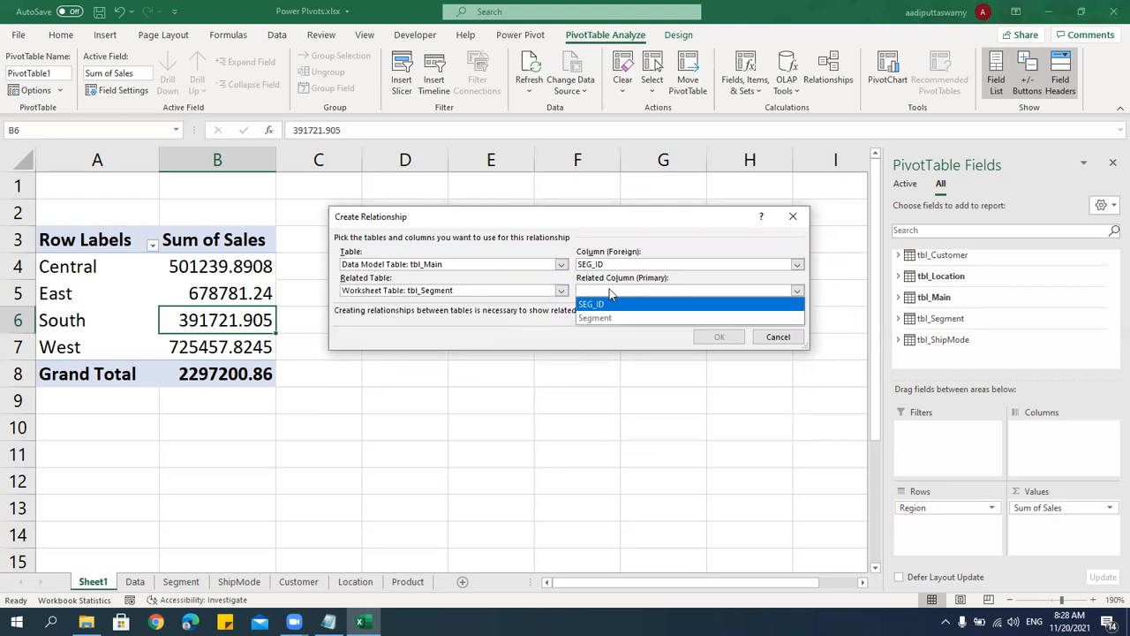
click(598, 305)
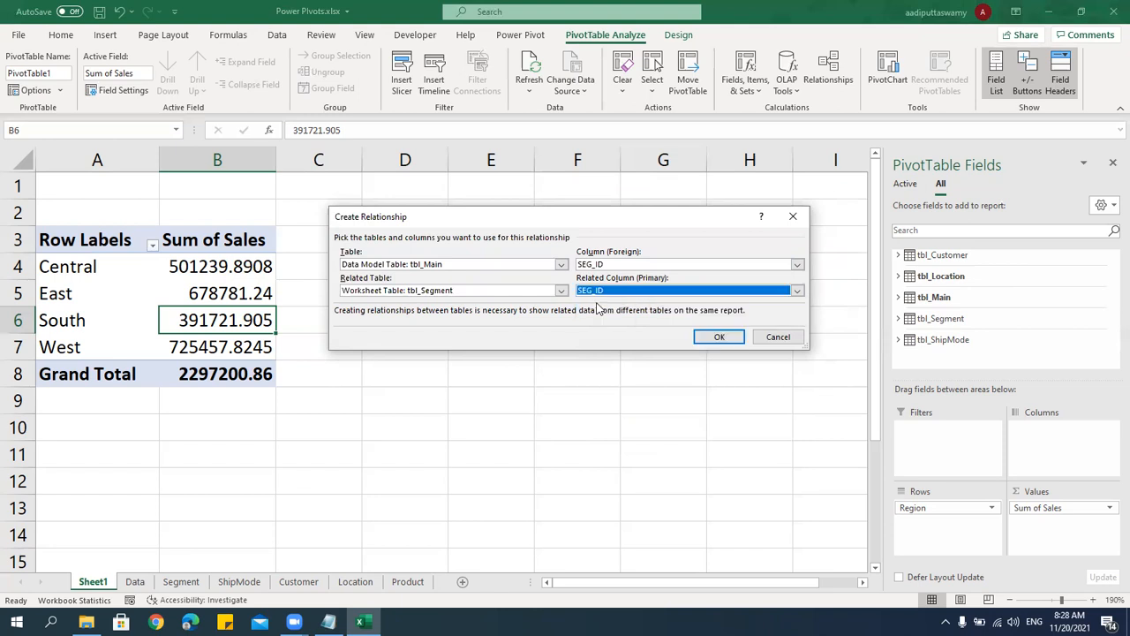
click(719, 339)
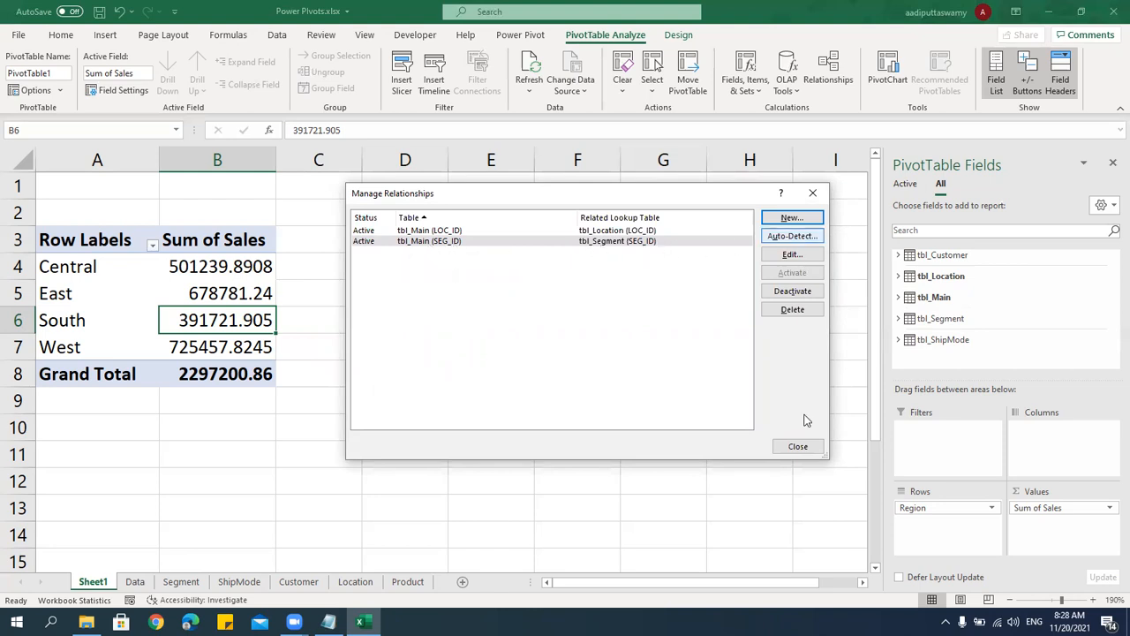
click(797, 446)
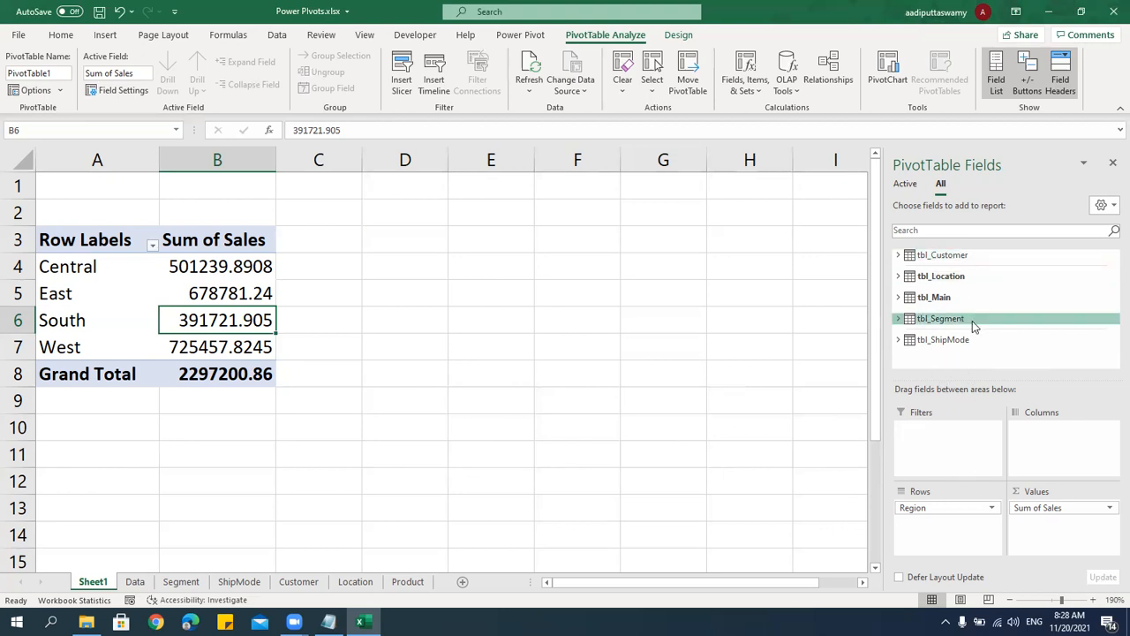
Replace Region in the PivotTable's Rows area with Segment from tbl_Segment.
drag(938, 508, 709, 398)
click(898, 318)
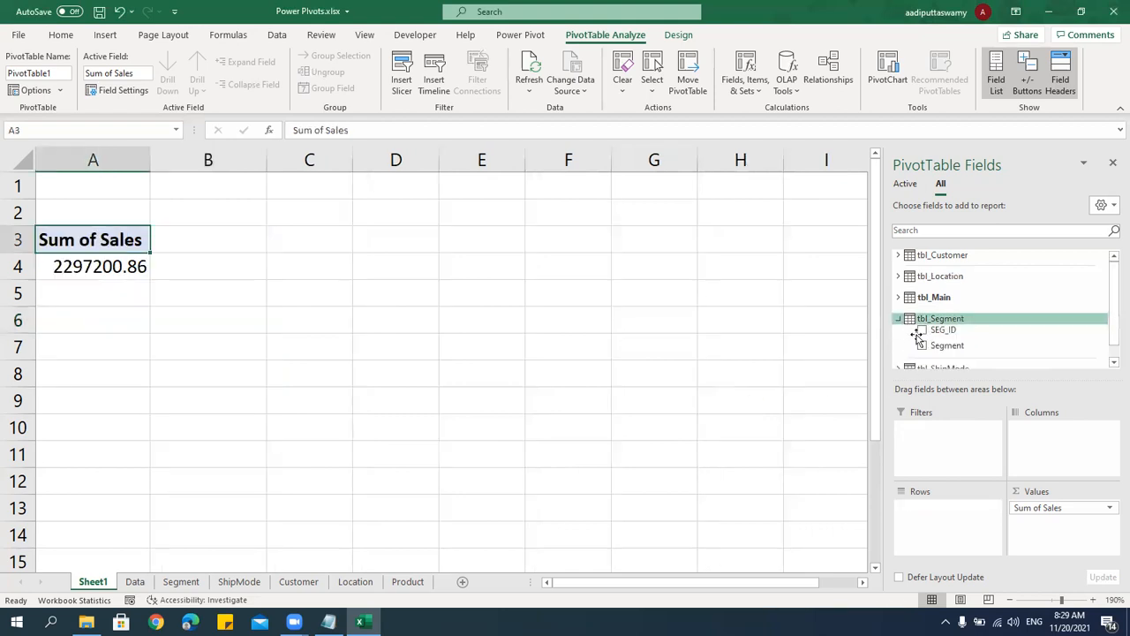
drag(921, 345, 941, 512)
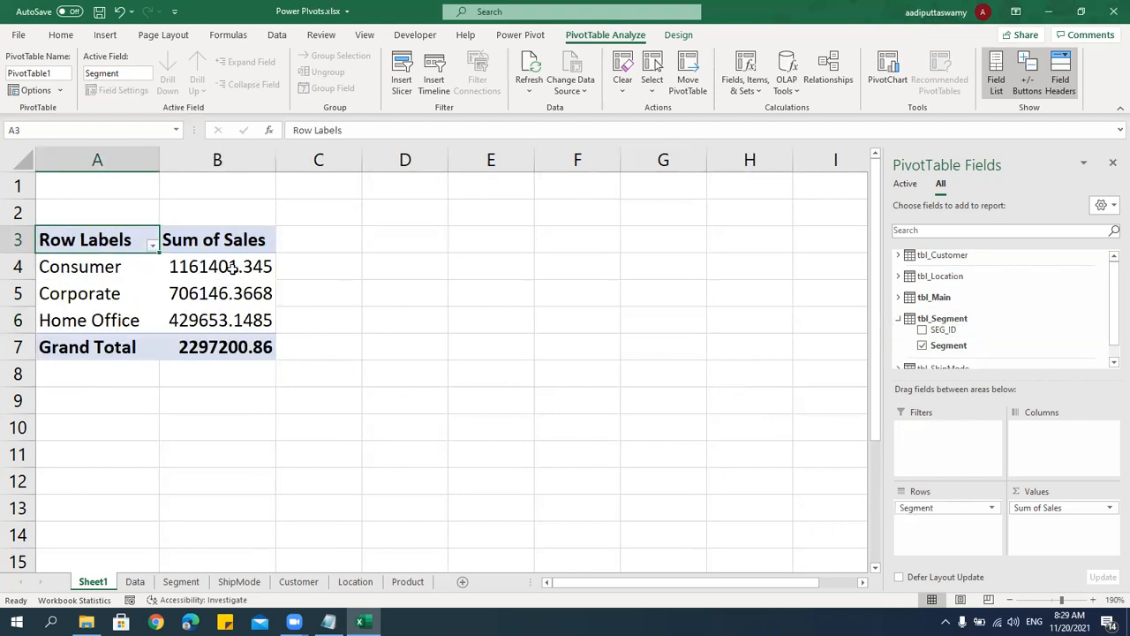
Move Segment to the PivotTable's columns and add Region from tbl_Location as the row field.
drag(232, 269, 236, 328)
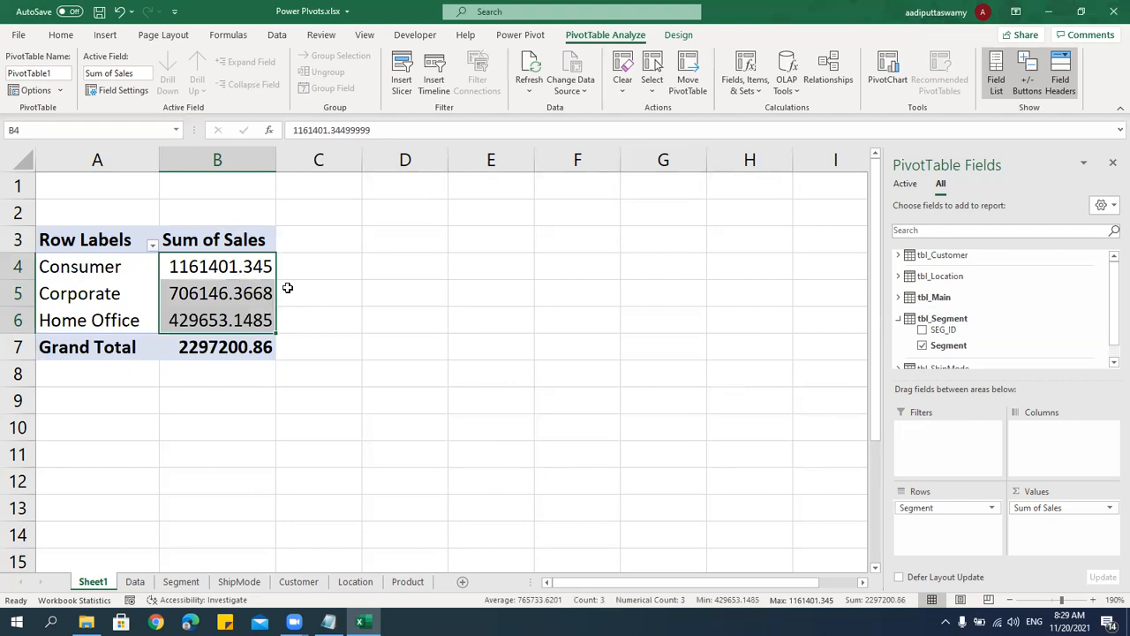
drag(941, 510, 1059, 437)
click(898, 276)
drag(941, 315, 949, 508)
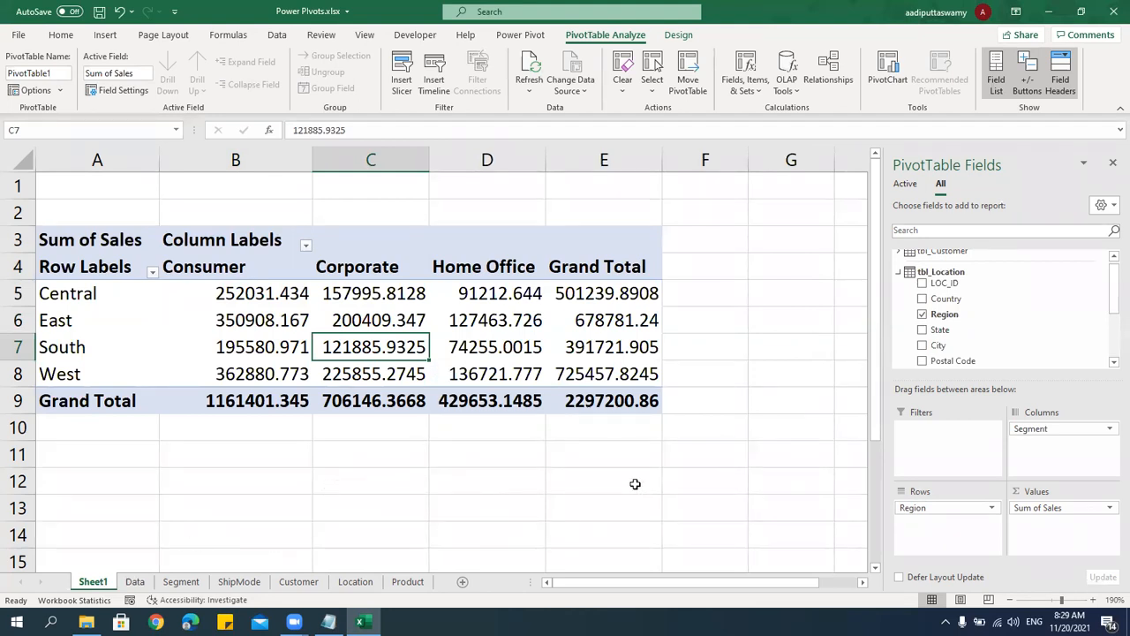
click(595, 303)
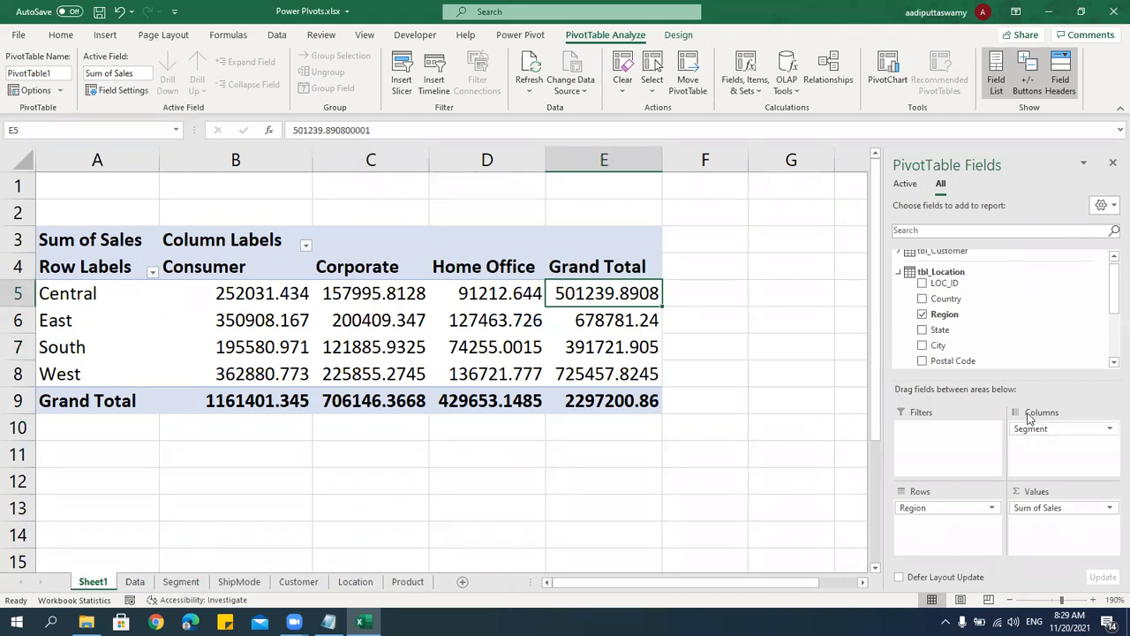
Start a new table relationship with tbl_Main as the table and Customer ID as its foreign column.
click(899, 276)
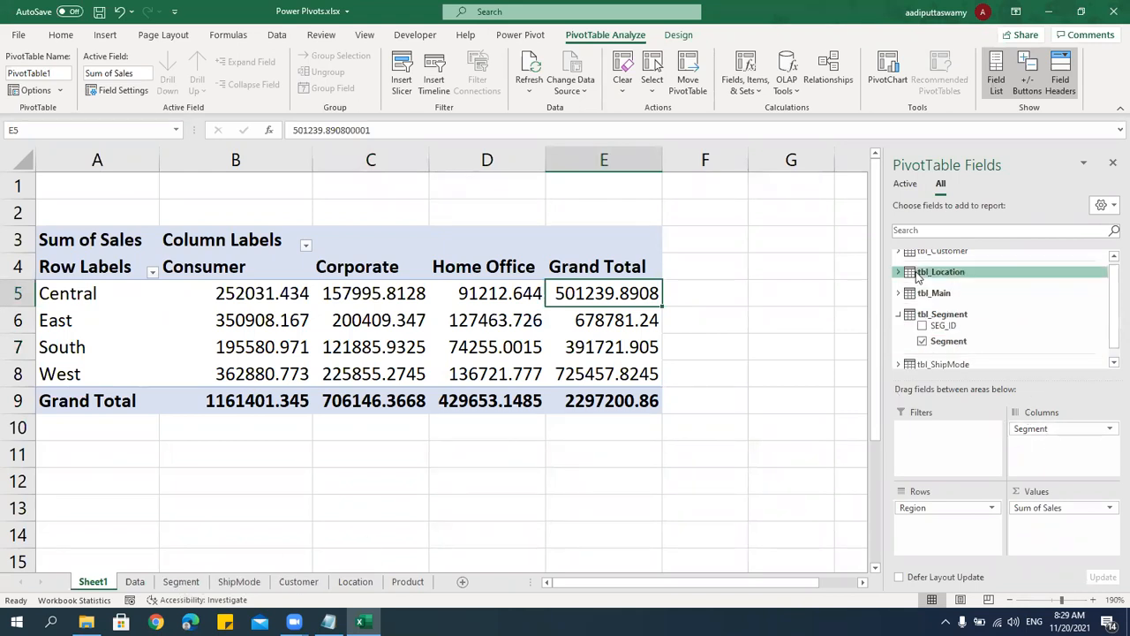
click(899, 320)
click(839, 77)
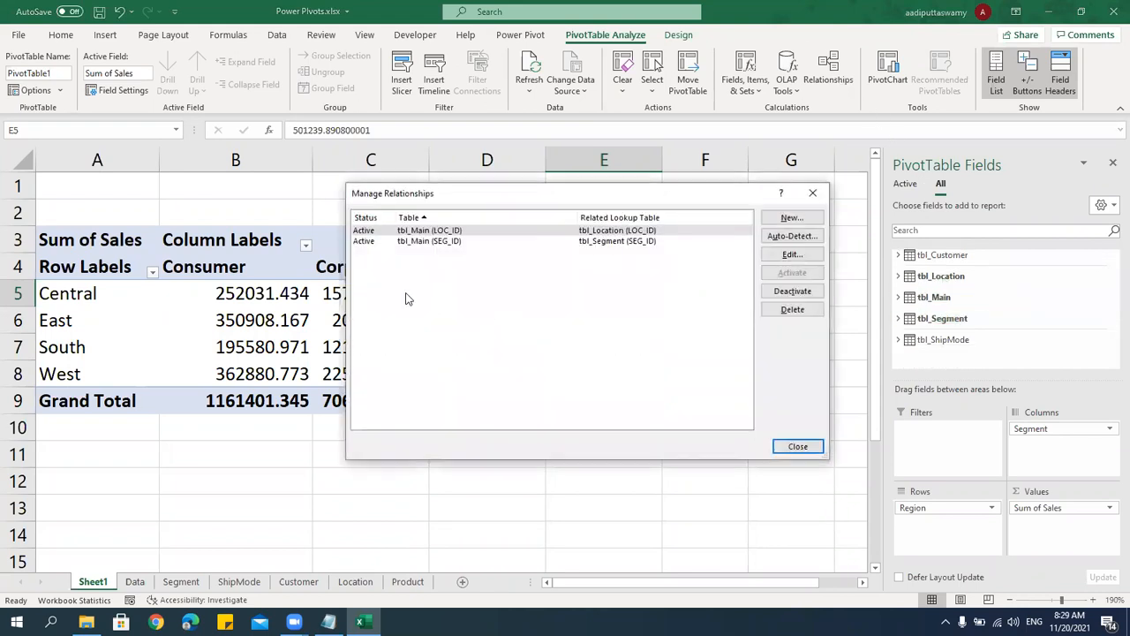
click(791, 218)
click(539, 309)
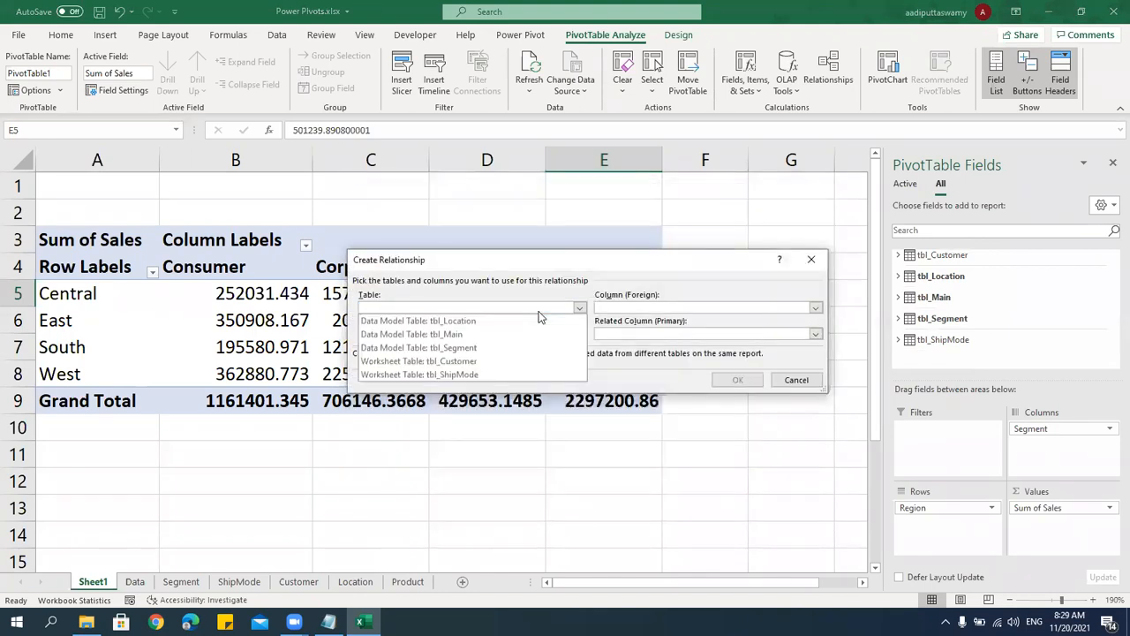
click(437, 362)
click(442, 307)
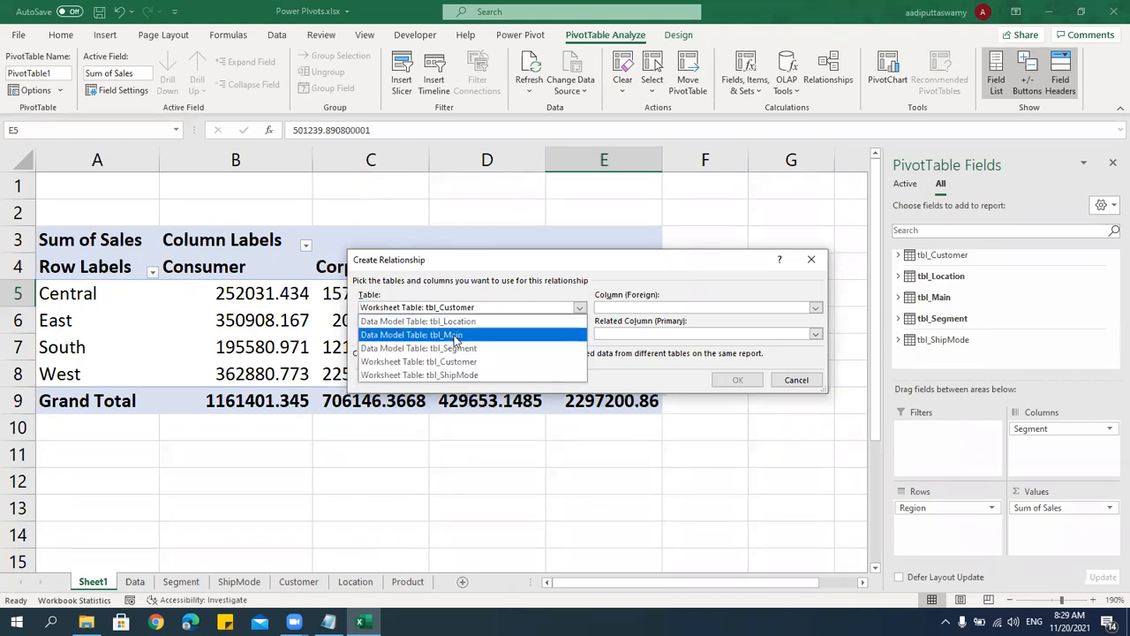
click(455, 335)
click(658, 309)
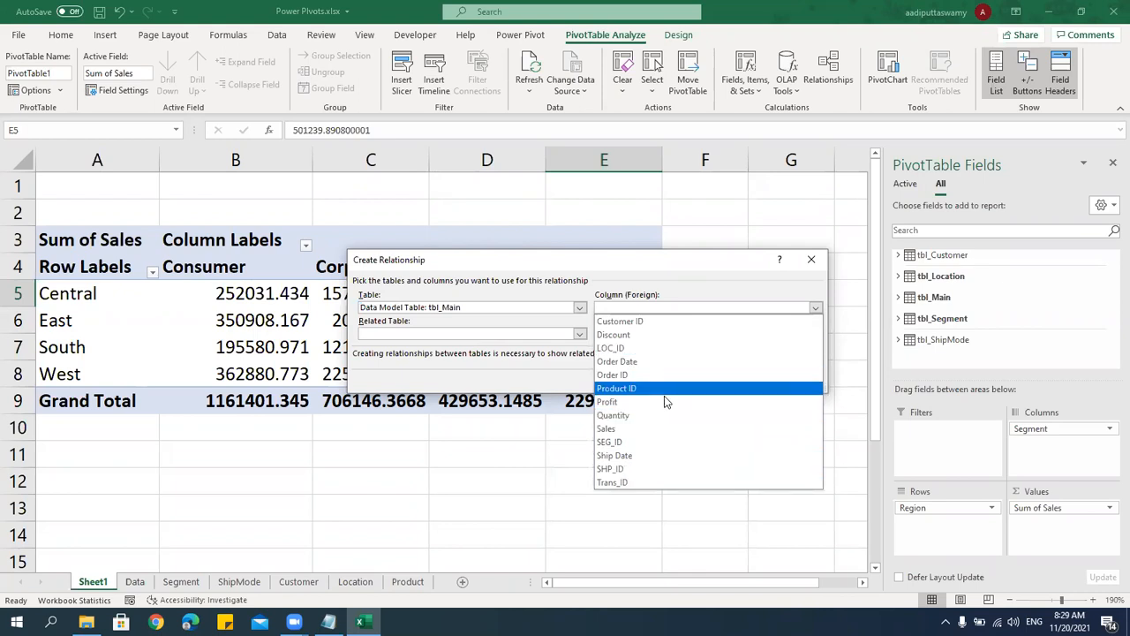
click(628, 323)
Relate it to tbl_Customer with Customer ID as the primary column, and finish managing relationships.
click(579, 333)
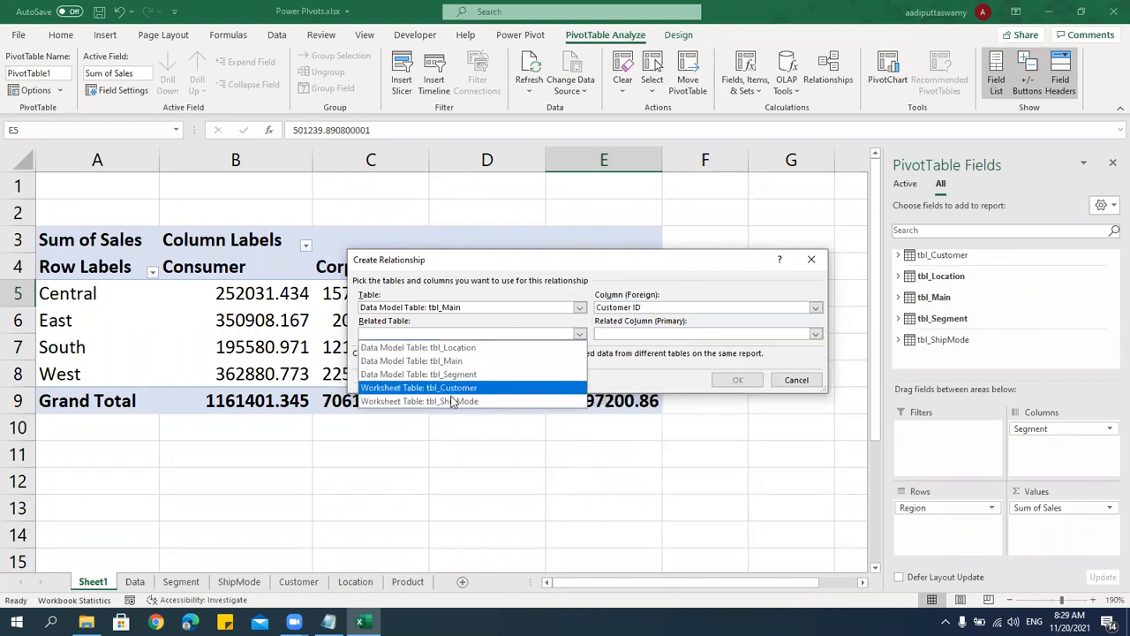
click(450, 388)
click(815, 333)
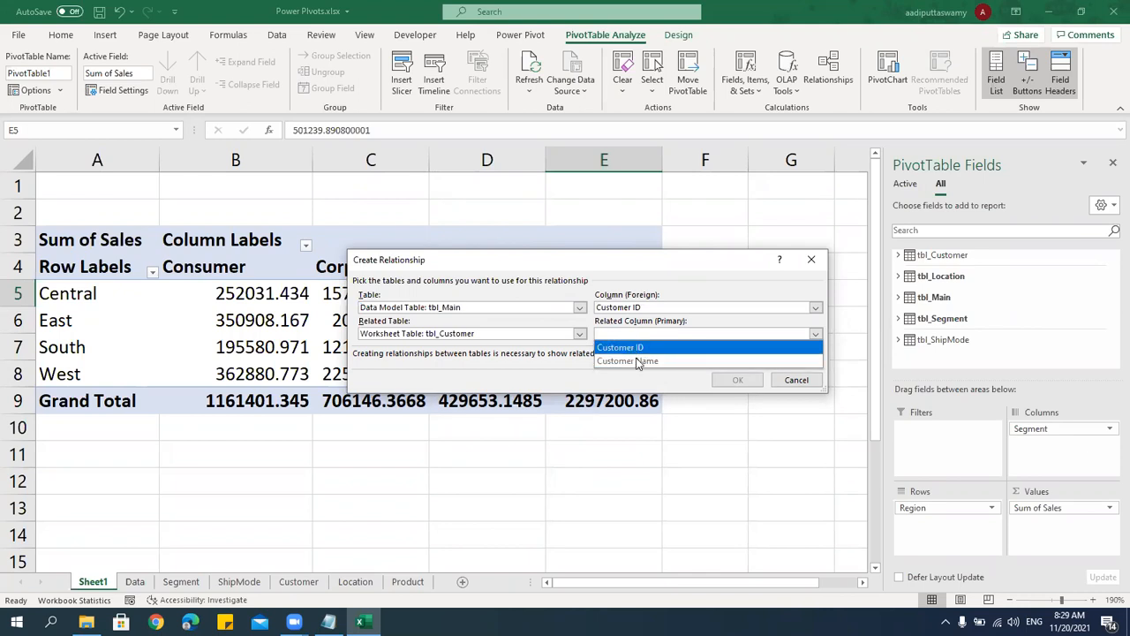
click(623, 347)
click(737, 380)
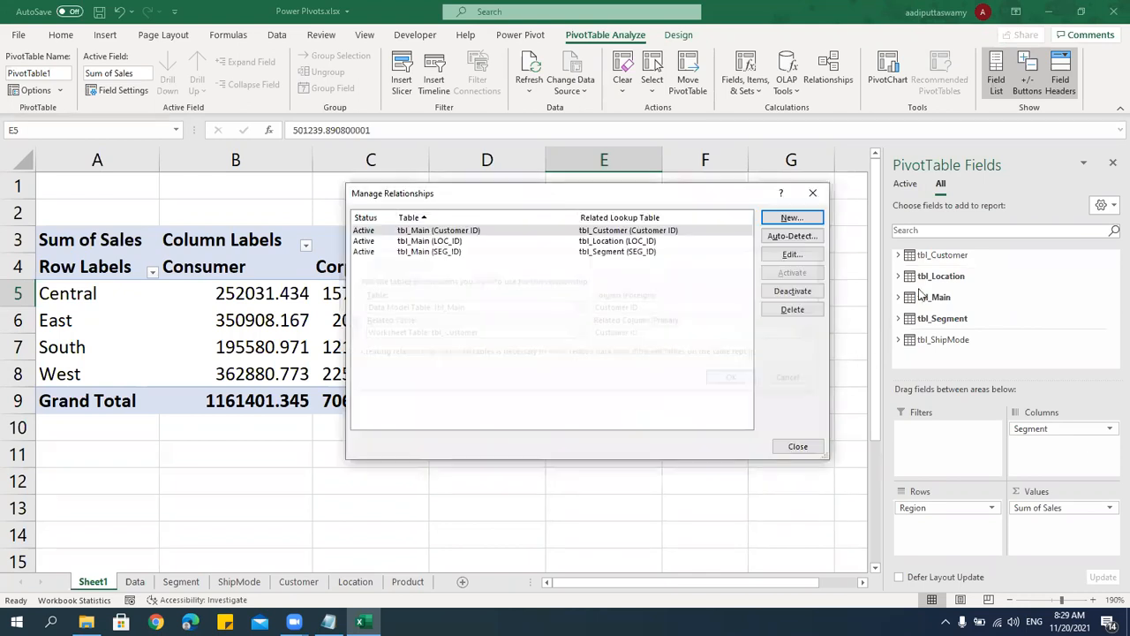
click(797, 446)
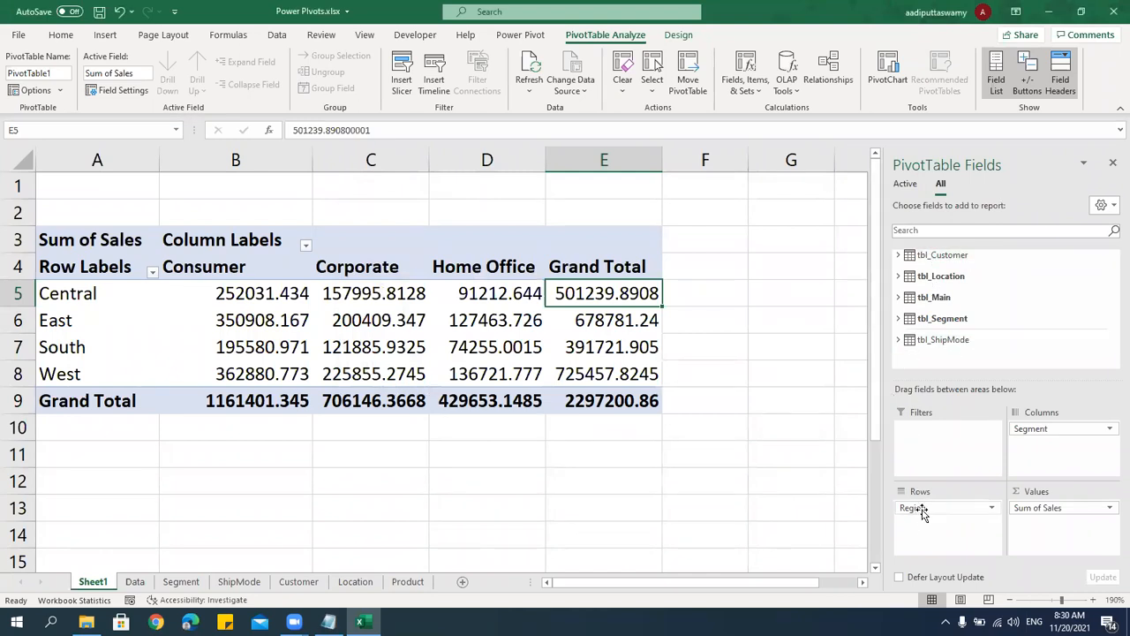
Remove Segment and Region from the PivotTable and add Ship Mode from tbl_ShipMode as the row field.
drag(1026, 429, 896, 446)
drag(906, 520, 860, 508)
click(951, 256)
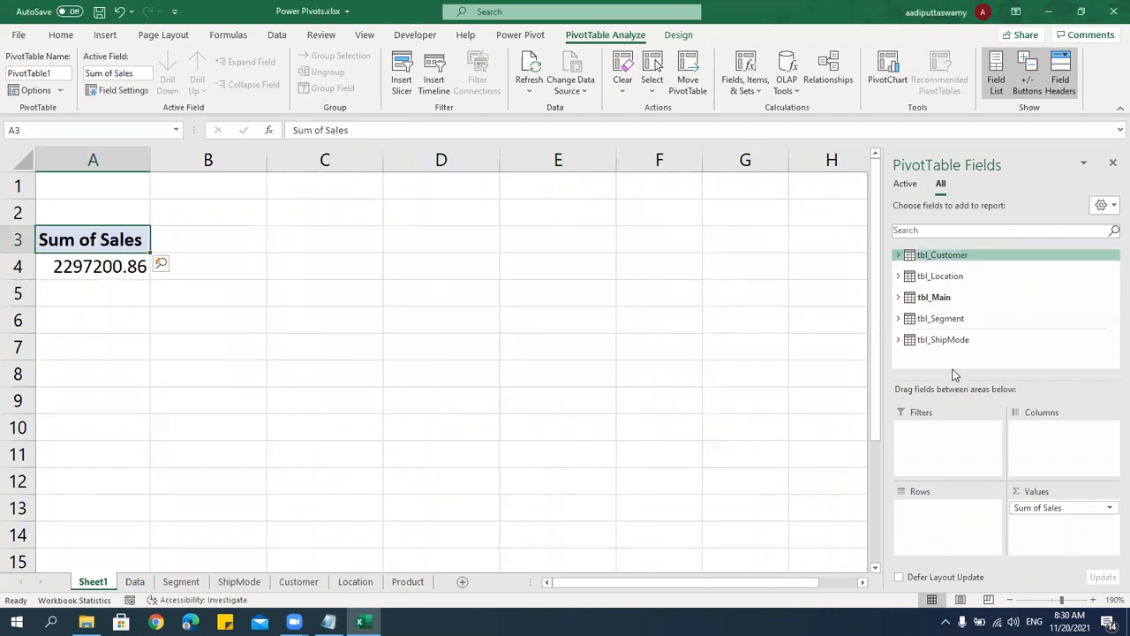
click(898, 339)
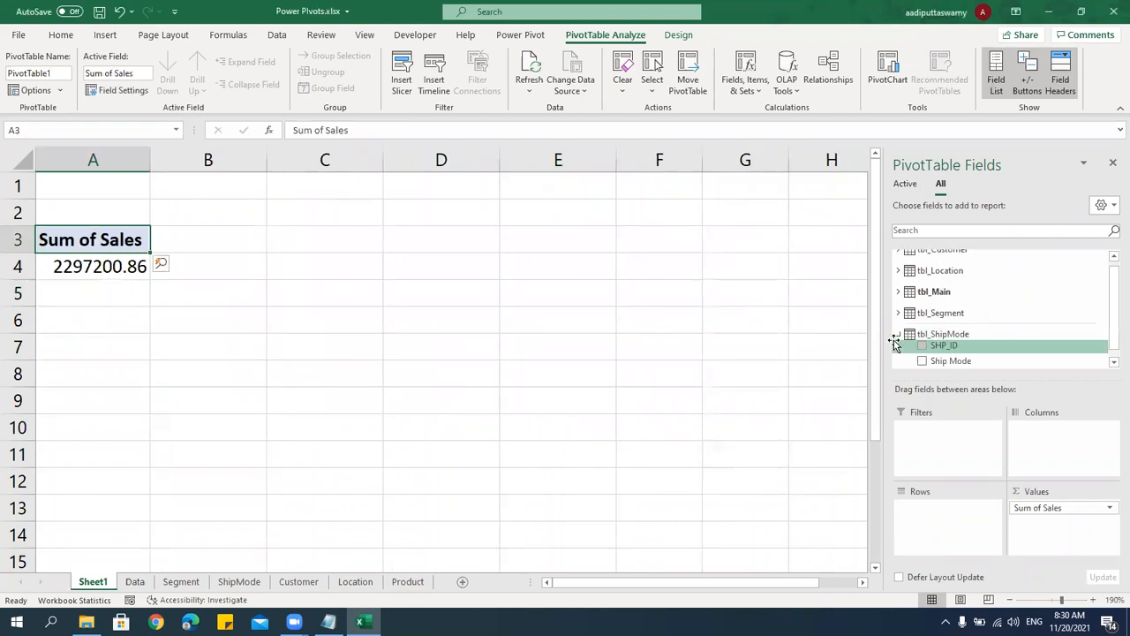
click(78, 269)
drag(962, 360, 968, 523)
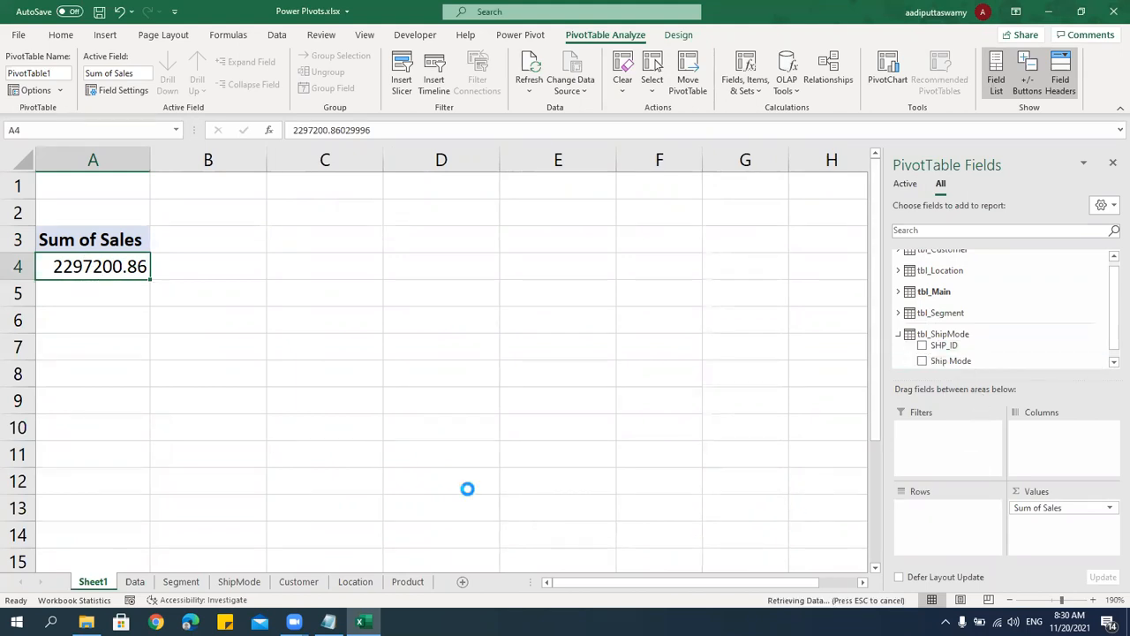
Check the sales of each ship mode and auto-detect the missing relationship between the tables.
drag(216, 267, 226, 351)
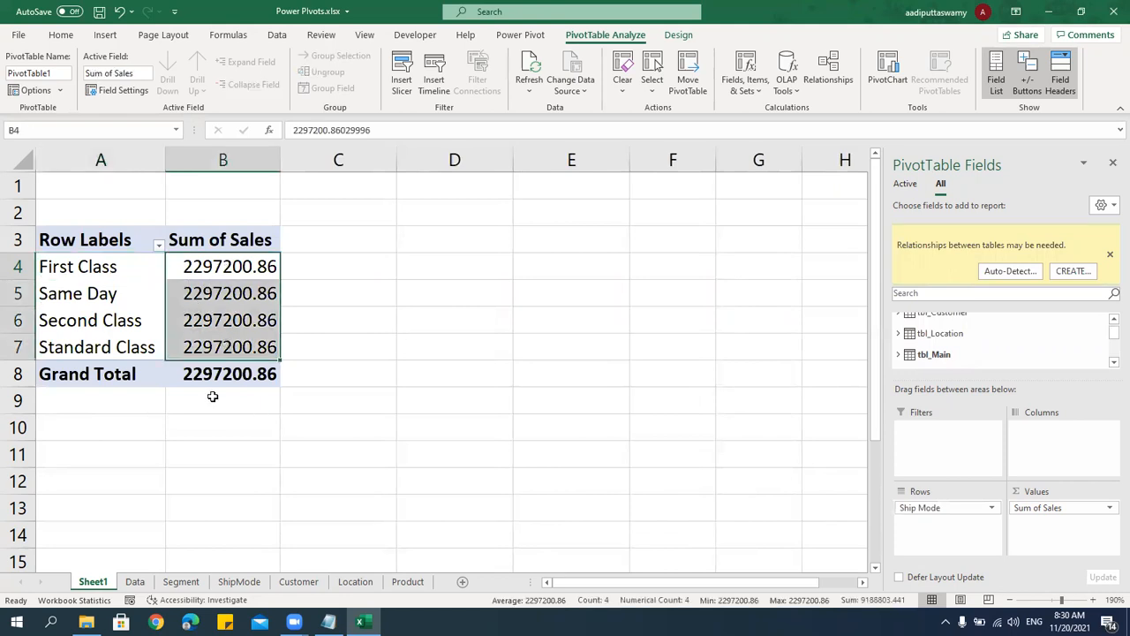
click(89, 269)
click(236, 267)
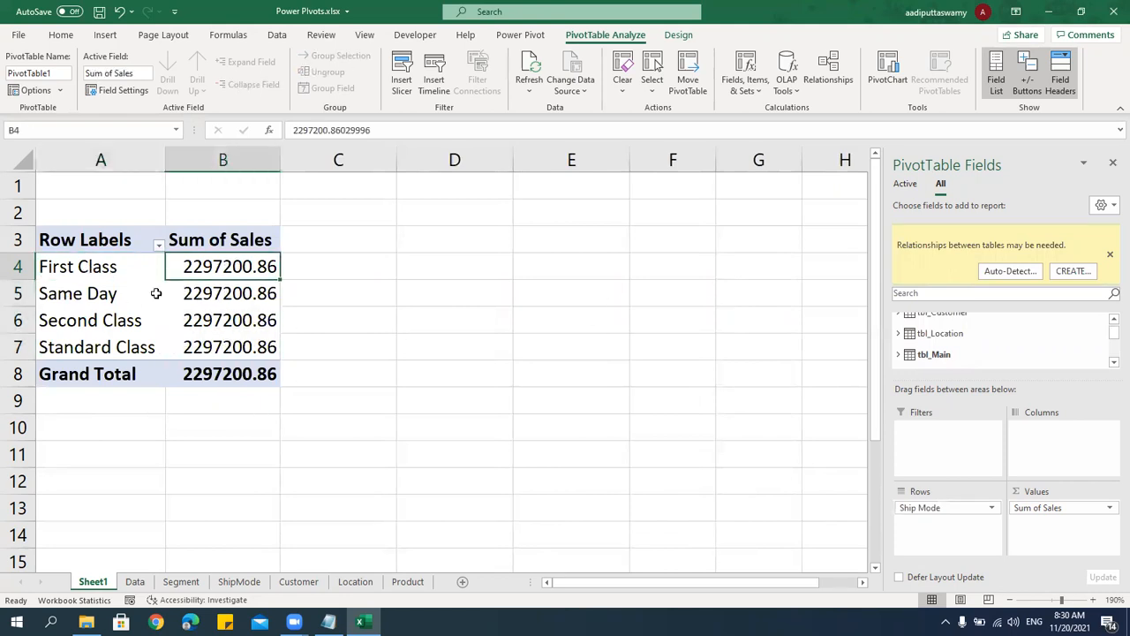
click(115, 294)
click(217, 295)
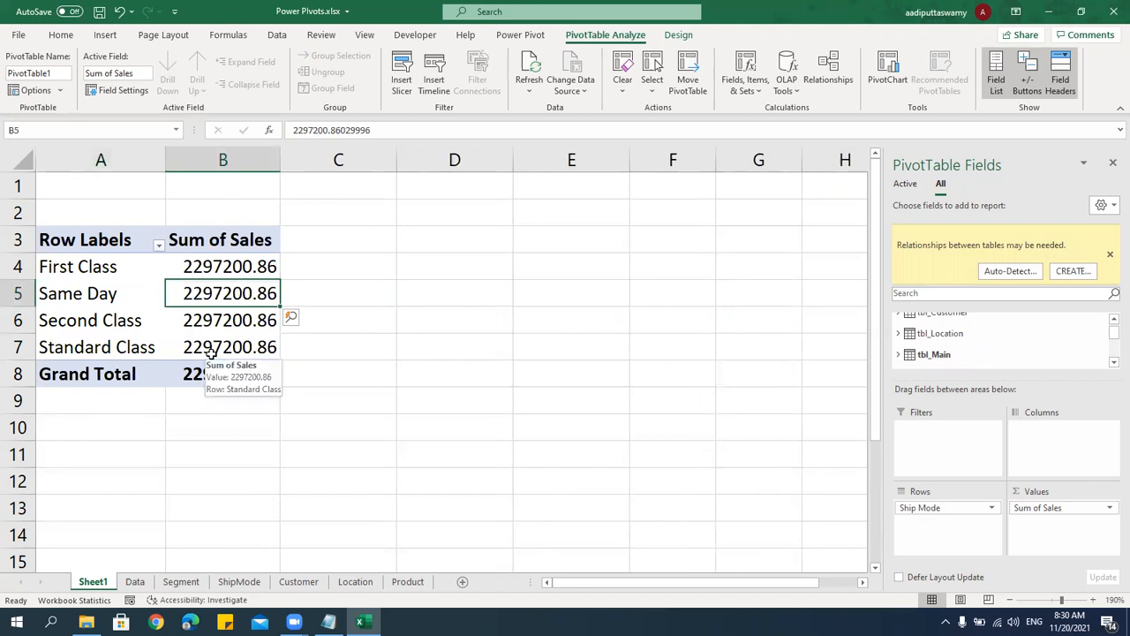
click(1008, 271)
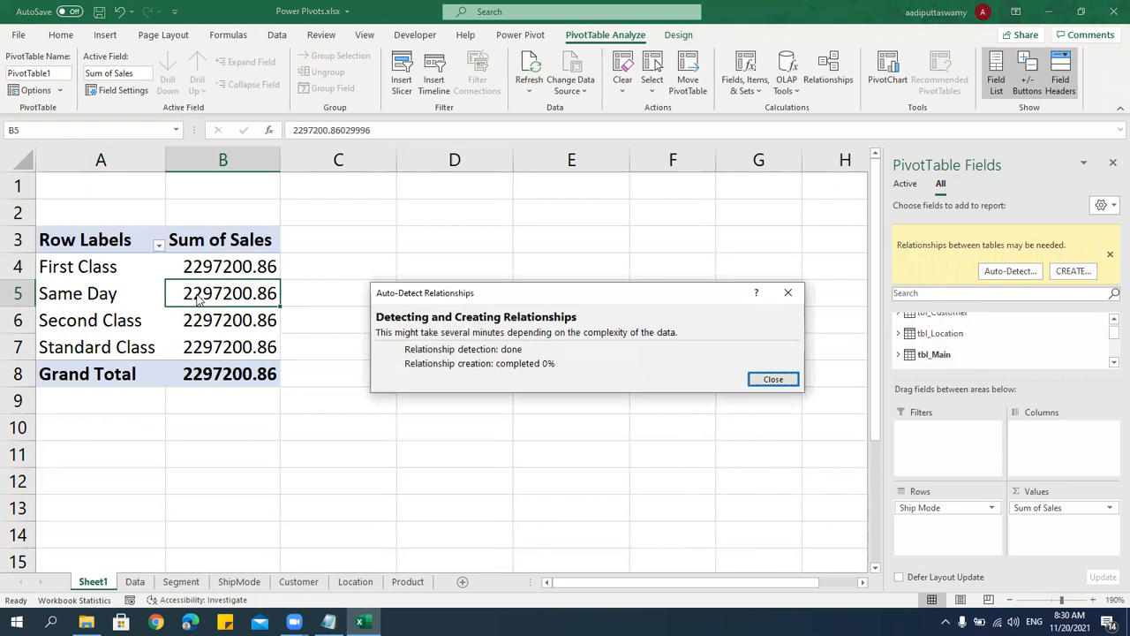
click(788, 292)
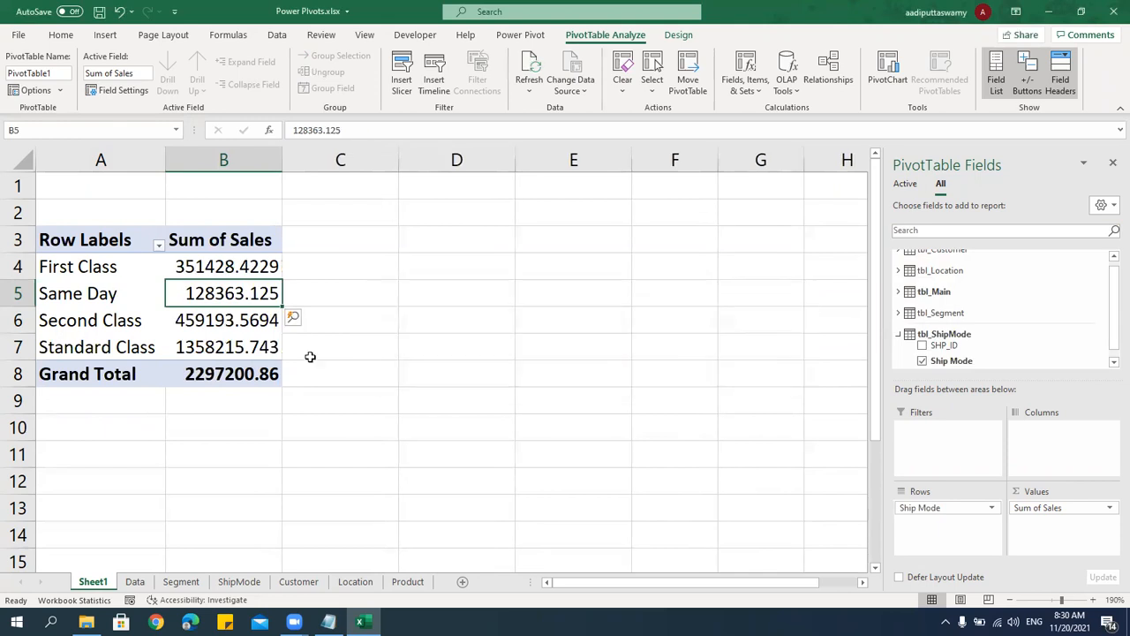
Clear the PivotTable by removing Ship Mode from the rows and Sum of Sales from the values.
click(899, 334)
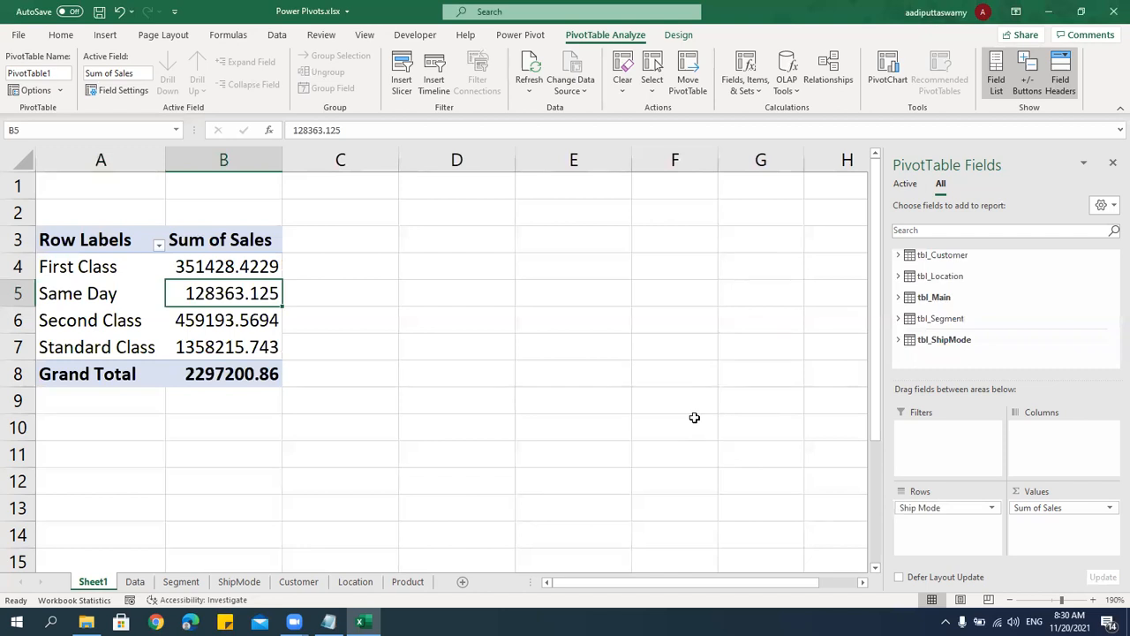
drag(981, 504, 473, 399)
drag(1027, 508, 352, 368)
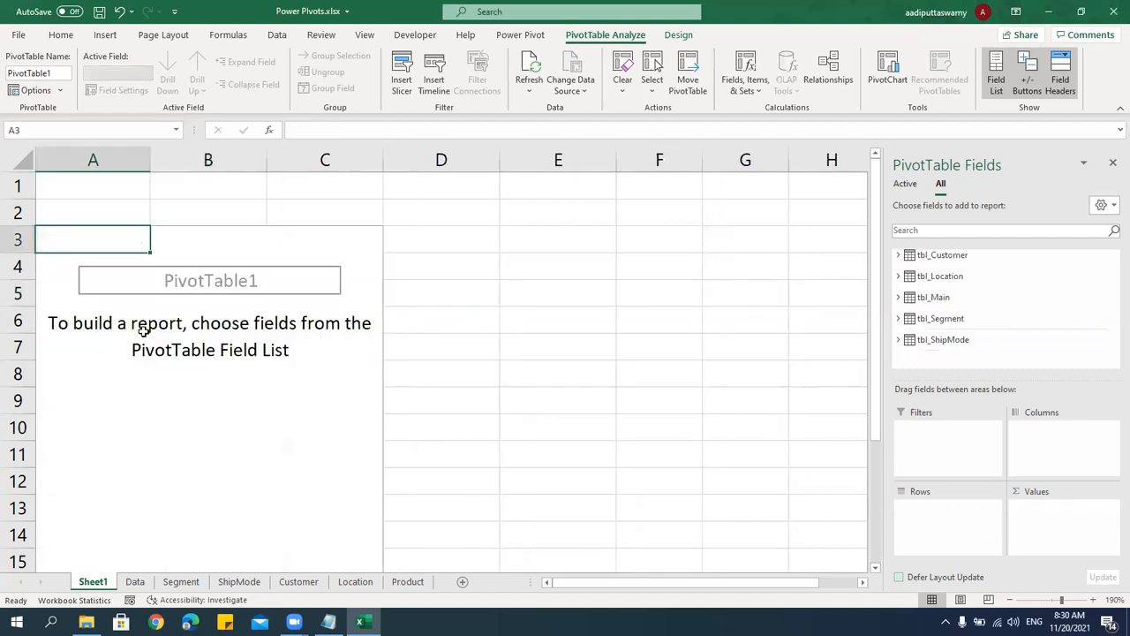
Convert the data range A1:D1895 on the Product sheet into a table with headers.
click(405, 581)
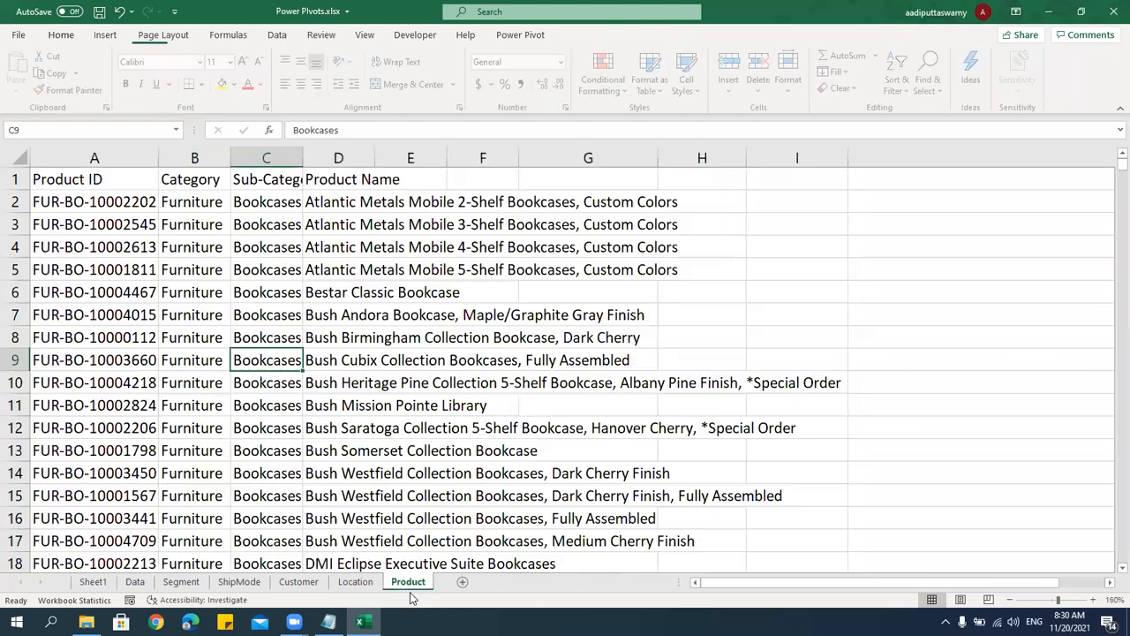
click(55, 177)
key(ctrl+shift+Right)
key(ctrl+shift+Down)
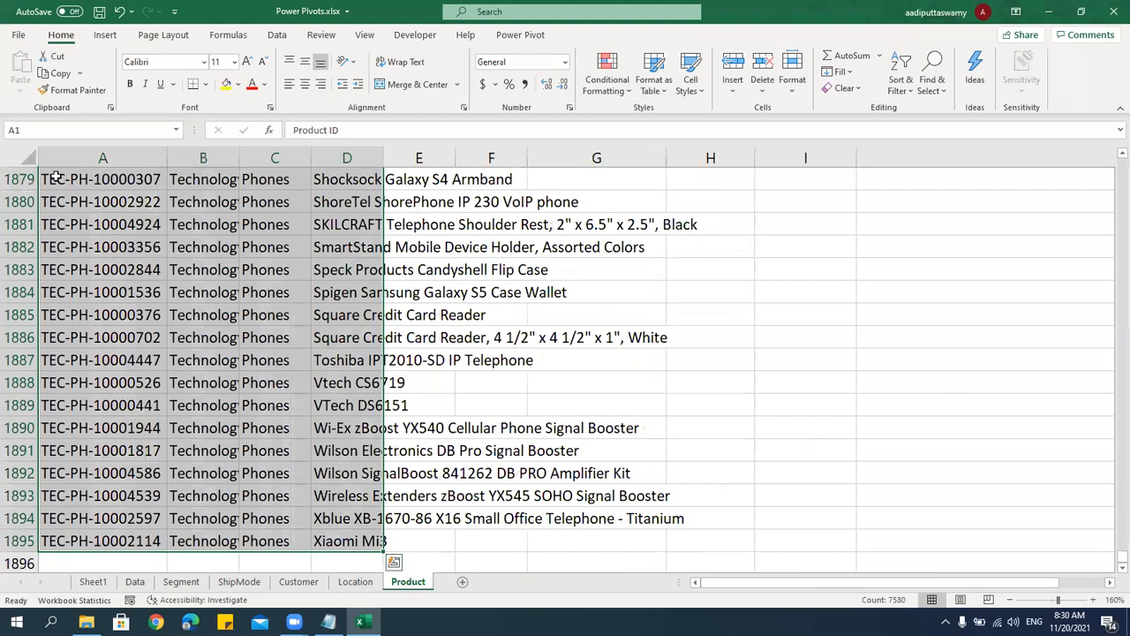
click(105, 36)
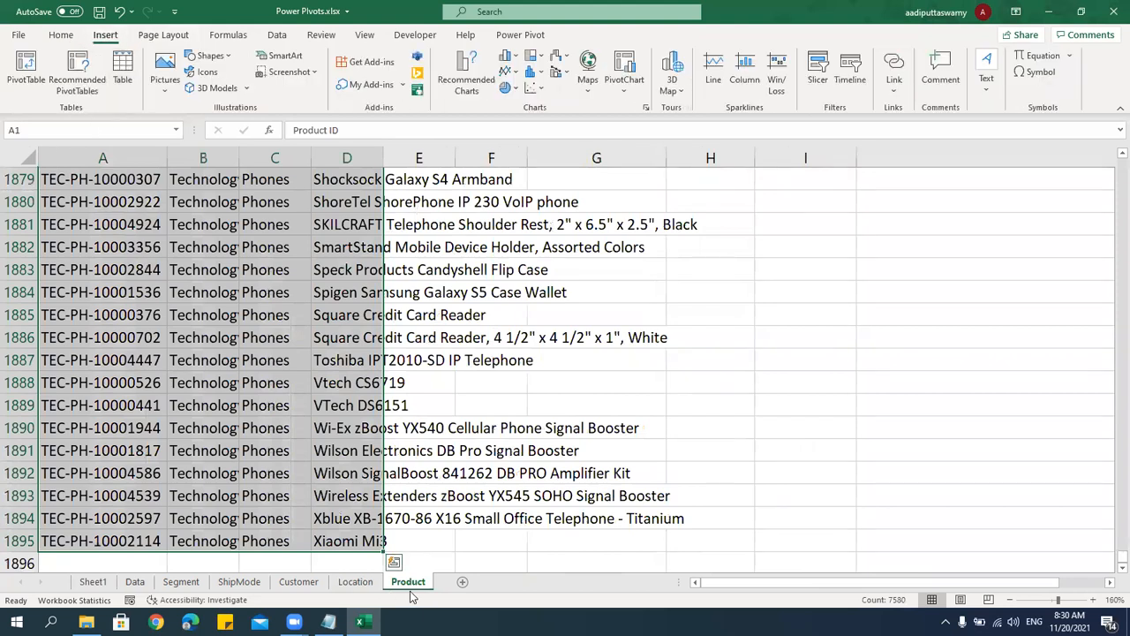
click(13, 70)
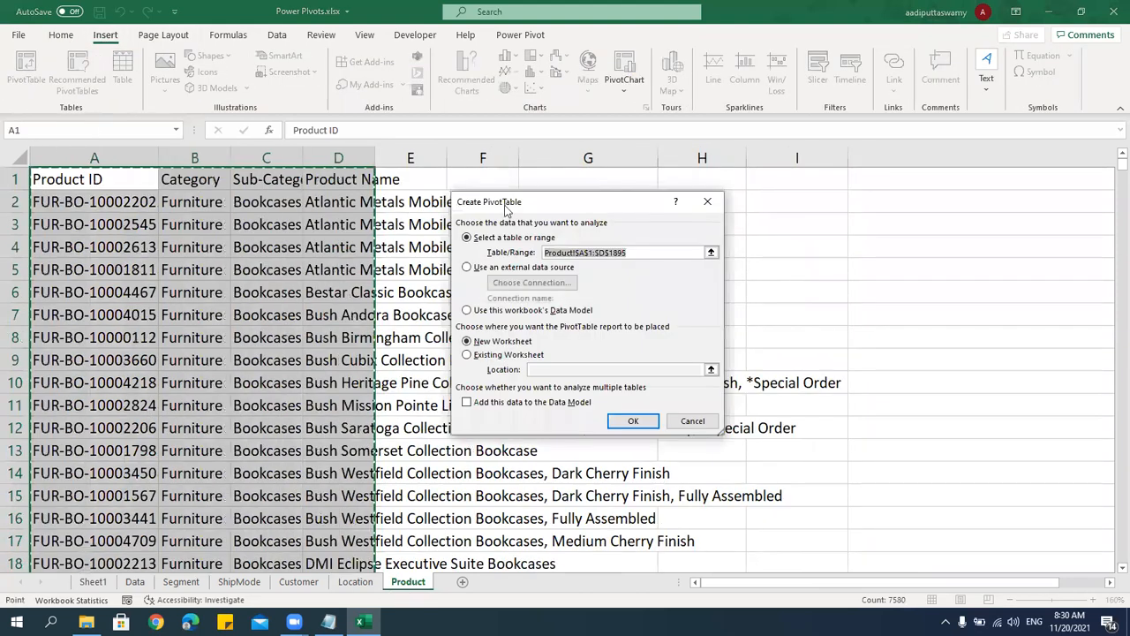
click(709, 203)
click(121, 75)
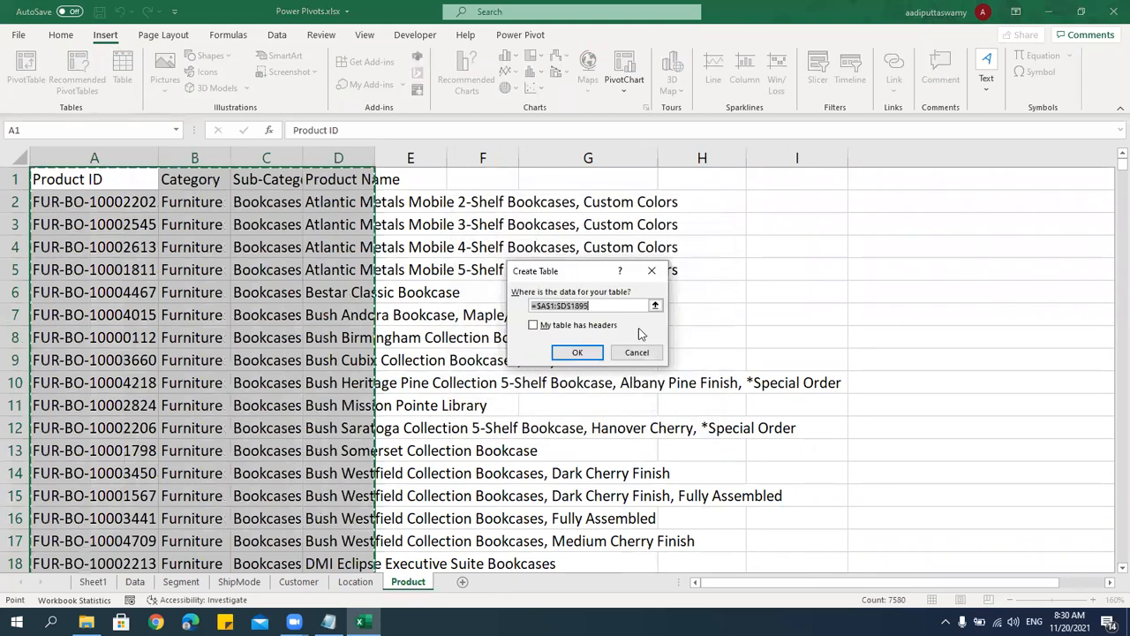
click(572, 327)
click(576, 353)
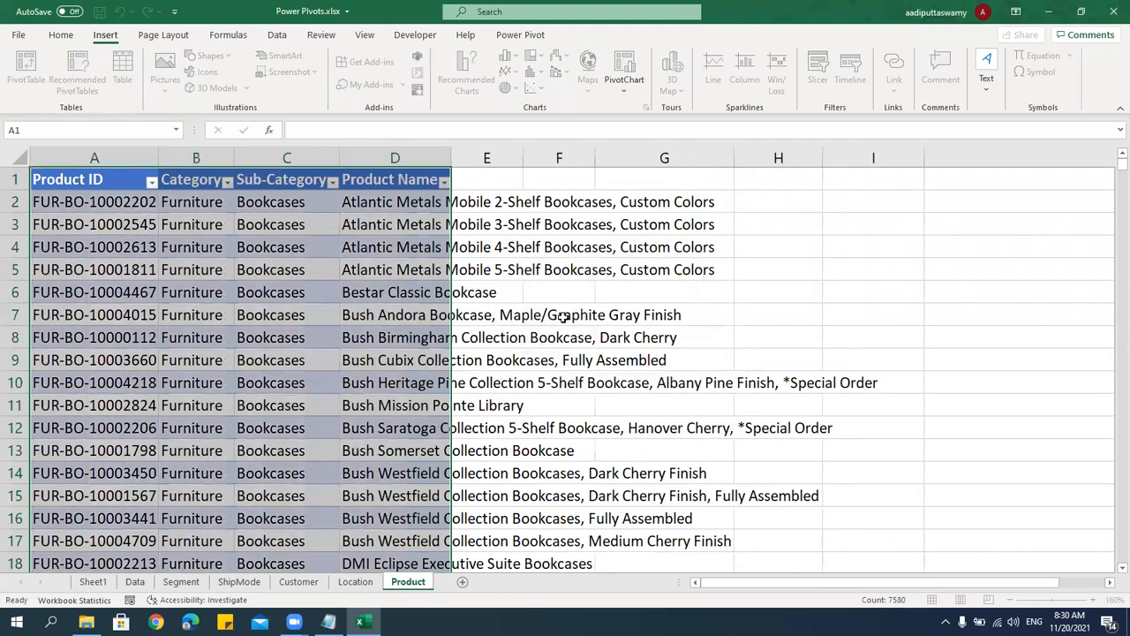
Name the new product table tbl_Product.
click(58, 76)
text(tbl_Prod)
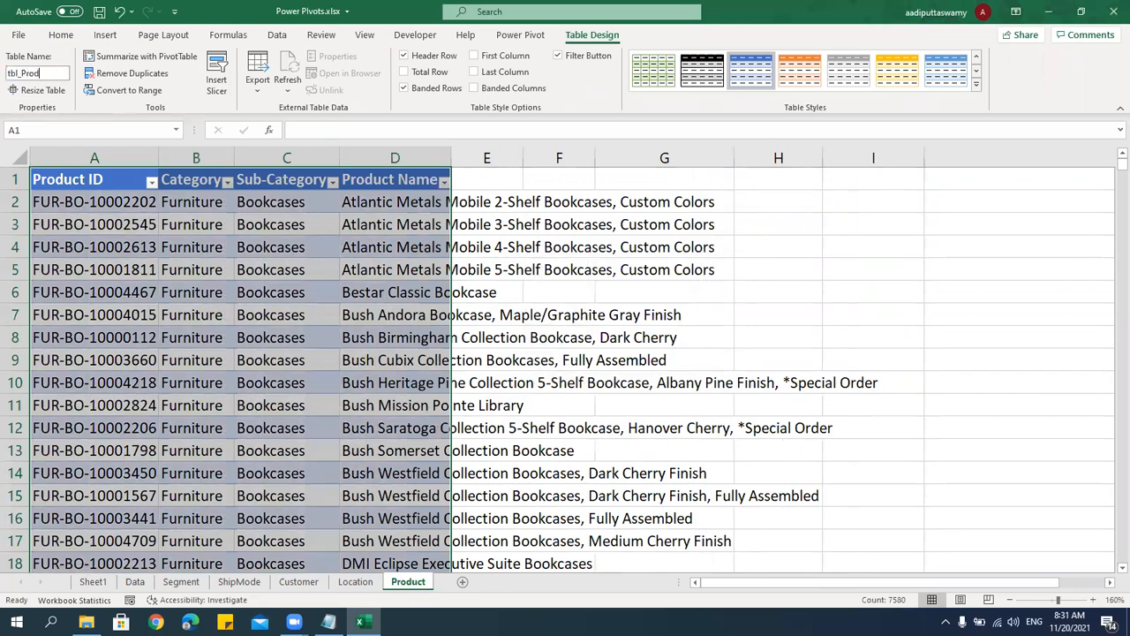
key(Return)
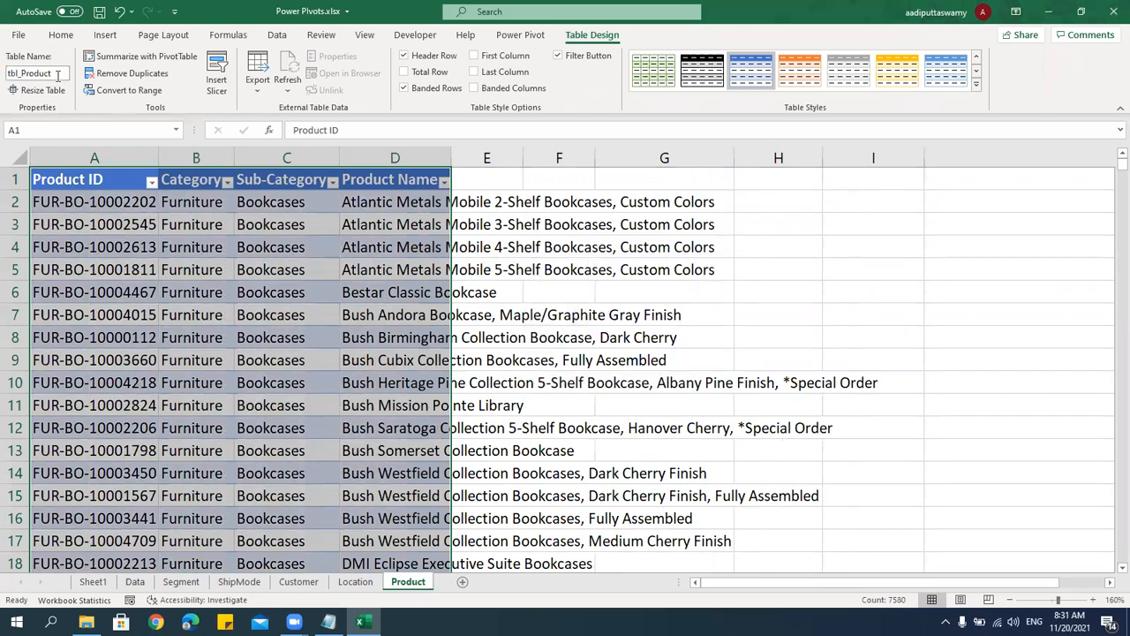
click(277, 361)
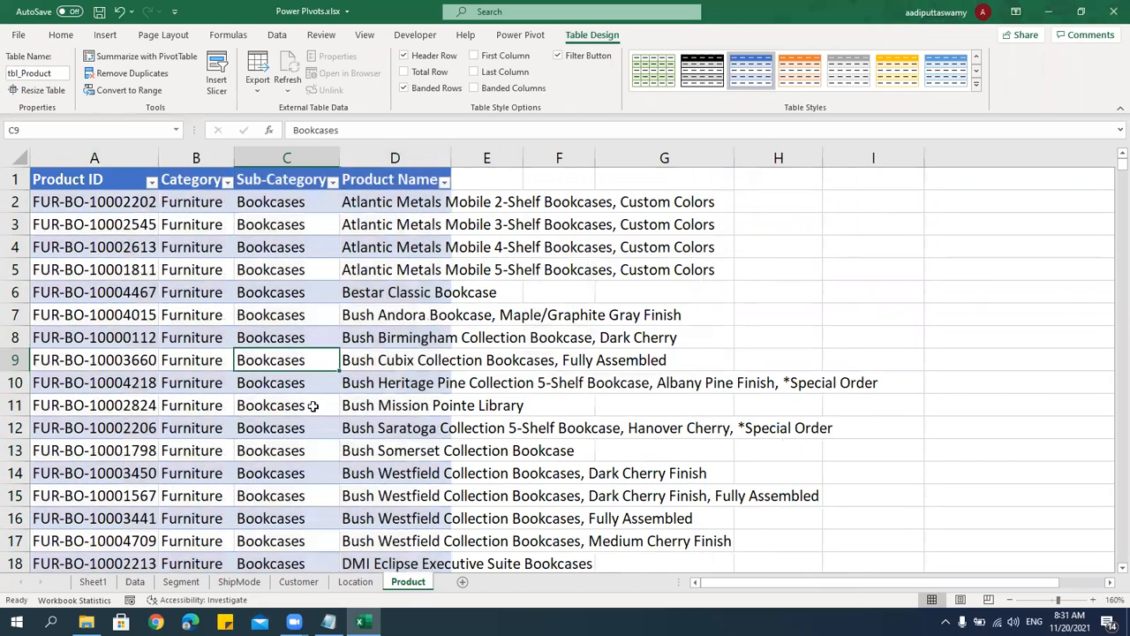
Refresh the empty PivotTable on Sheet1 and look through the fields of tbl_Product.
click(93, 582)
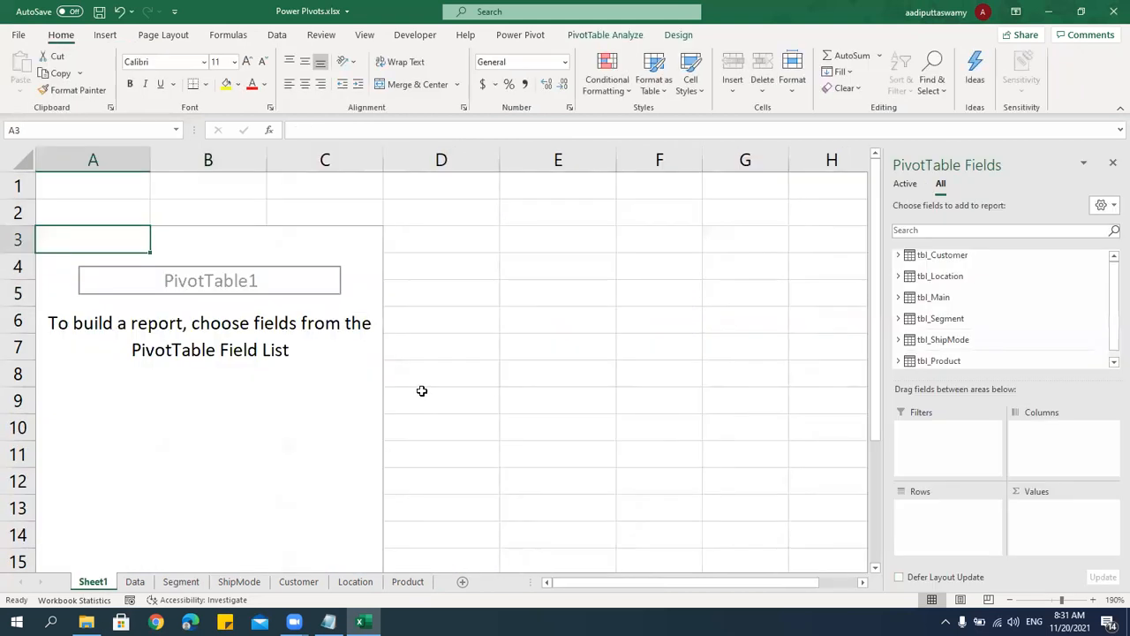
right_click(274, 324)
click(309, 375)
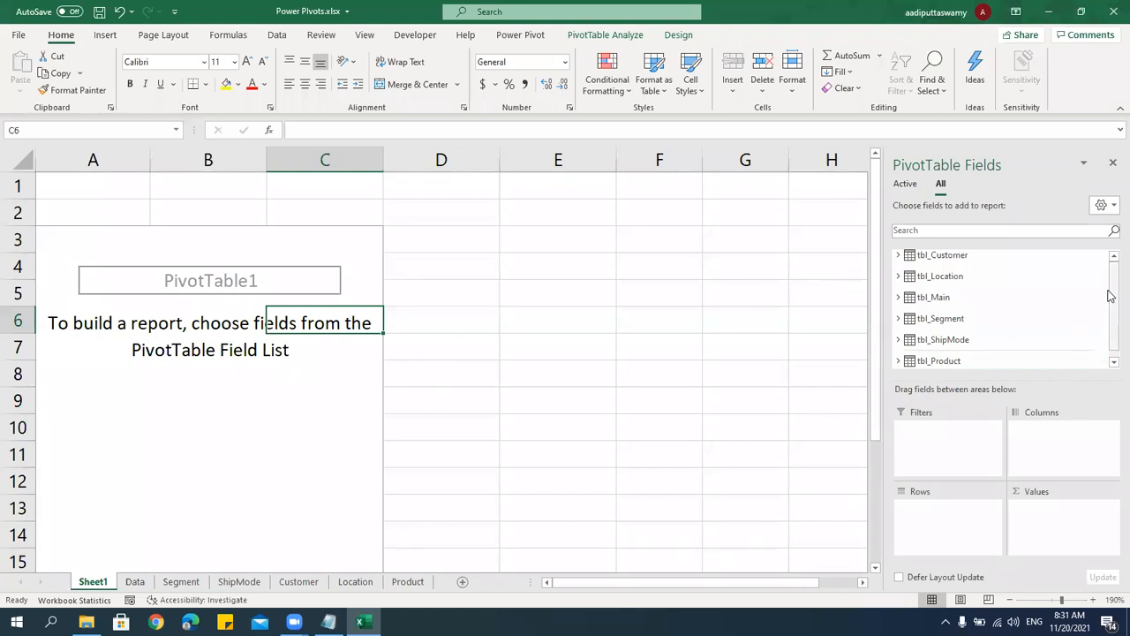
drag(1111, 293, 1111, 347)
click(898, 352)
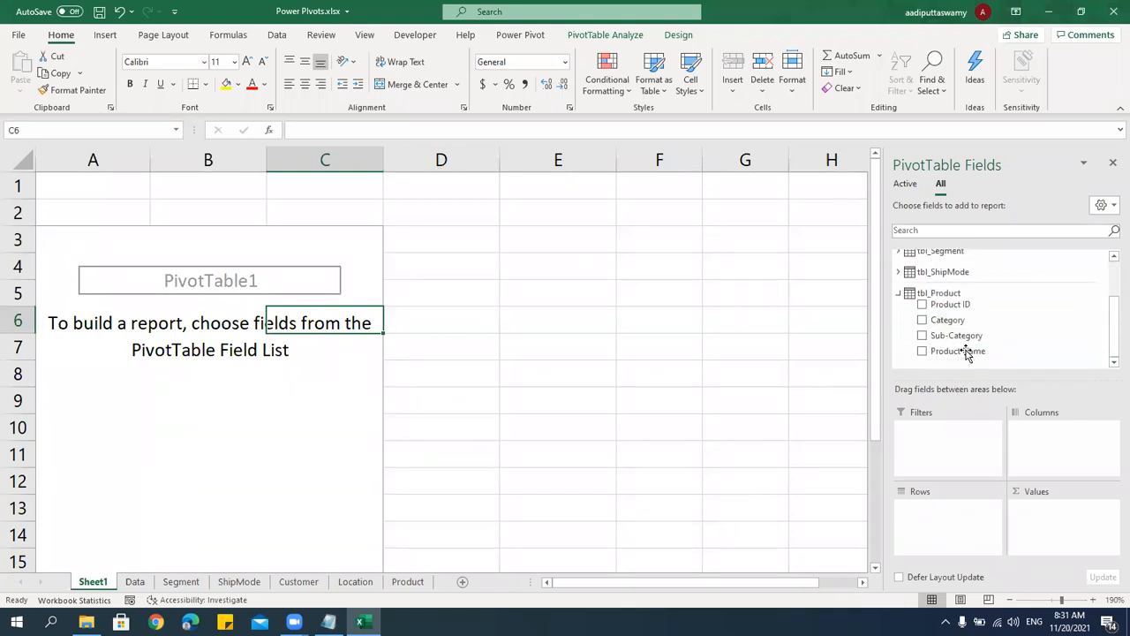
click(898, 293)
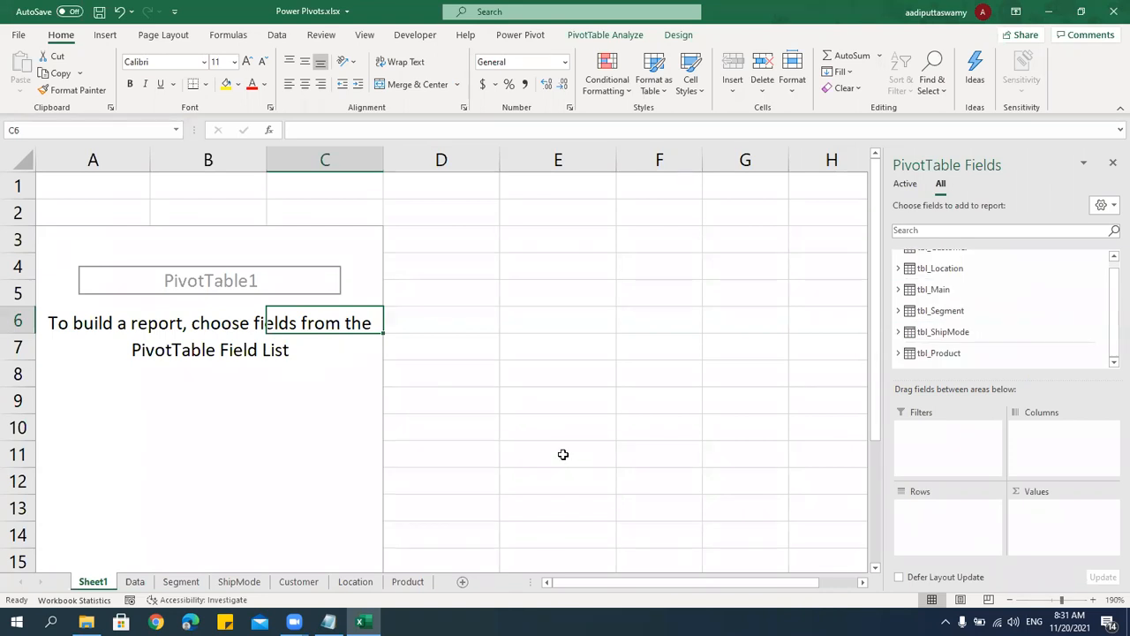
Compare the columns of the Data sheet with the PivotTable's table list on Sheet1 and locate the Relationships command.
click(487, 448)
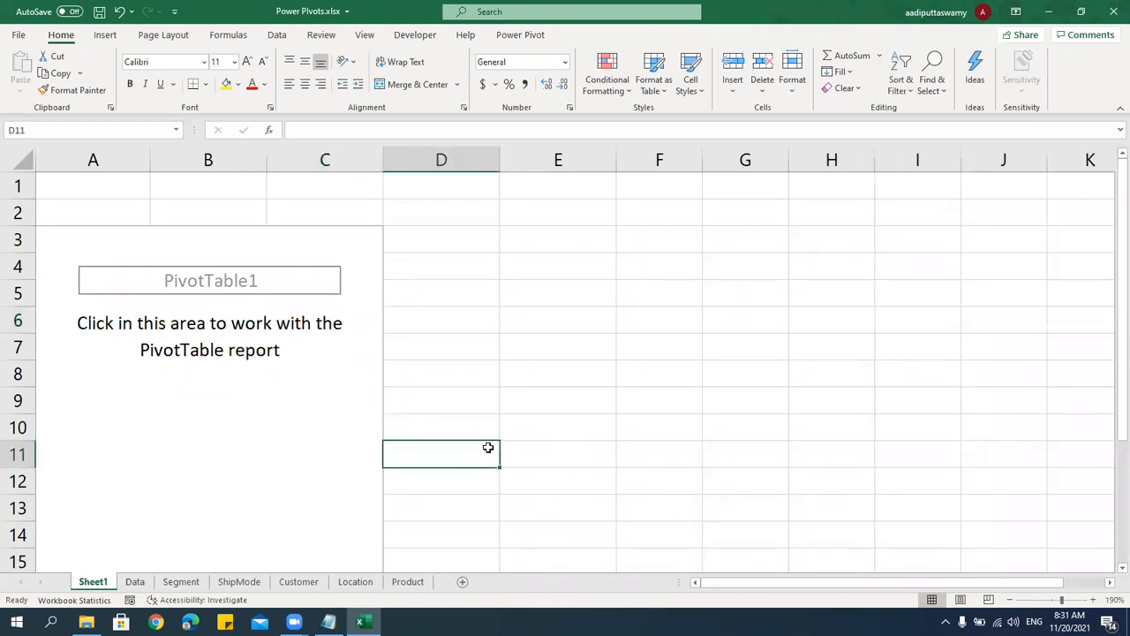
click(134, 581)
click(225, 294)
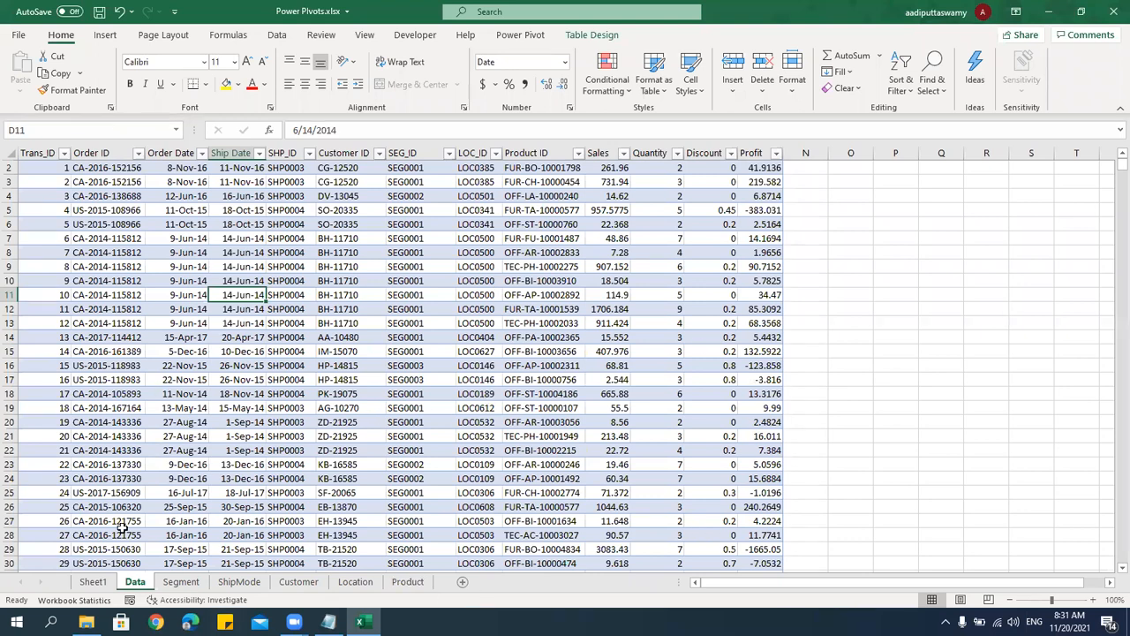
click(93, 582)
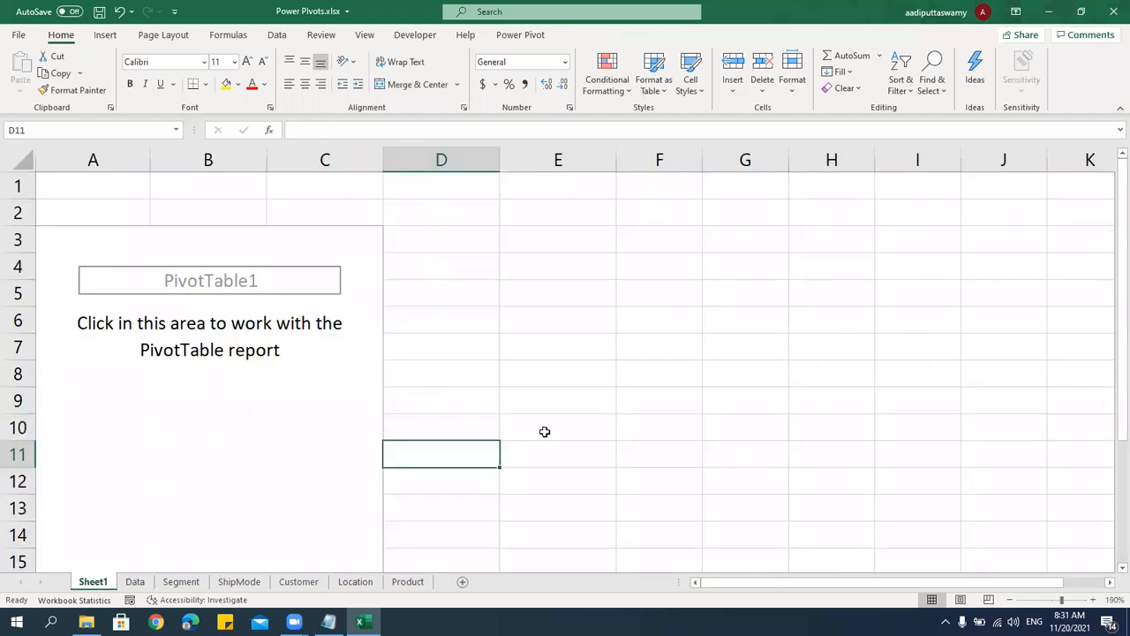
ctrl+scroll(278, 385, down, 4)
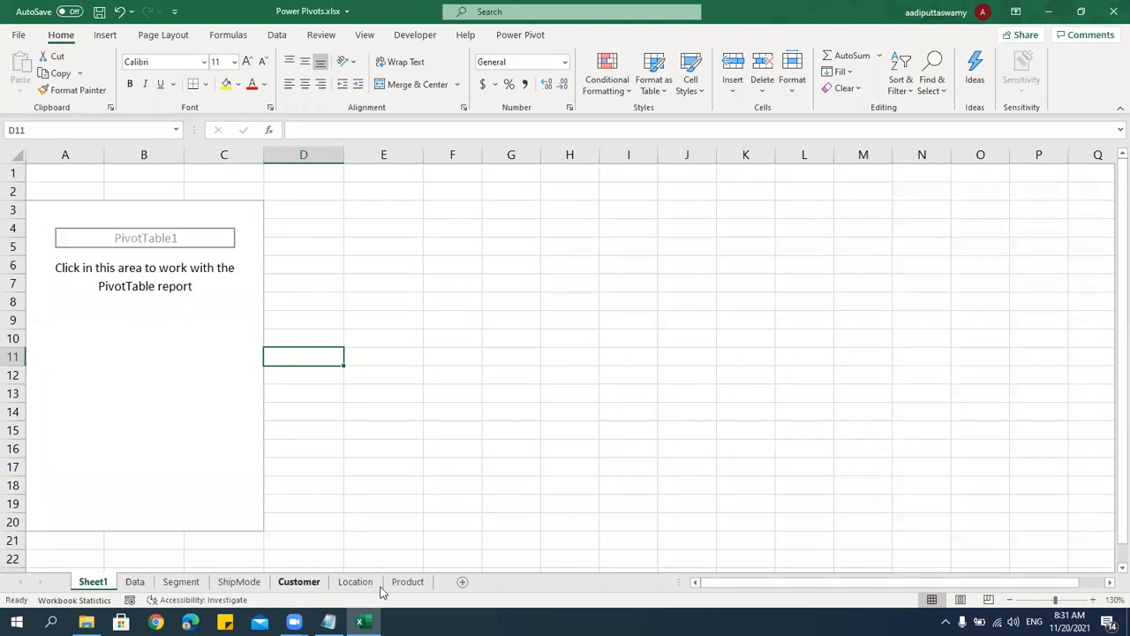
click(183, 285)
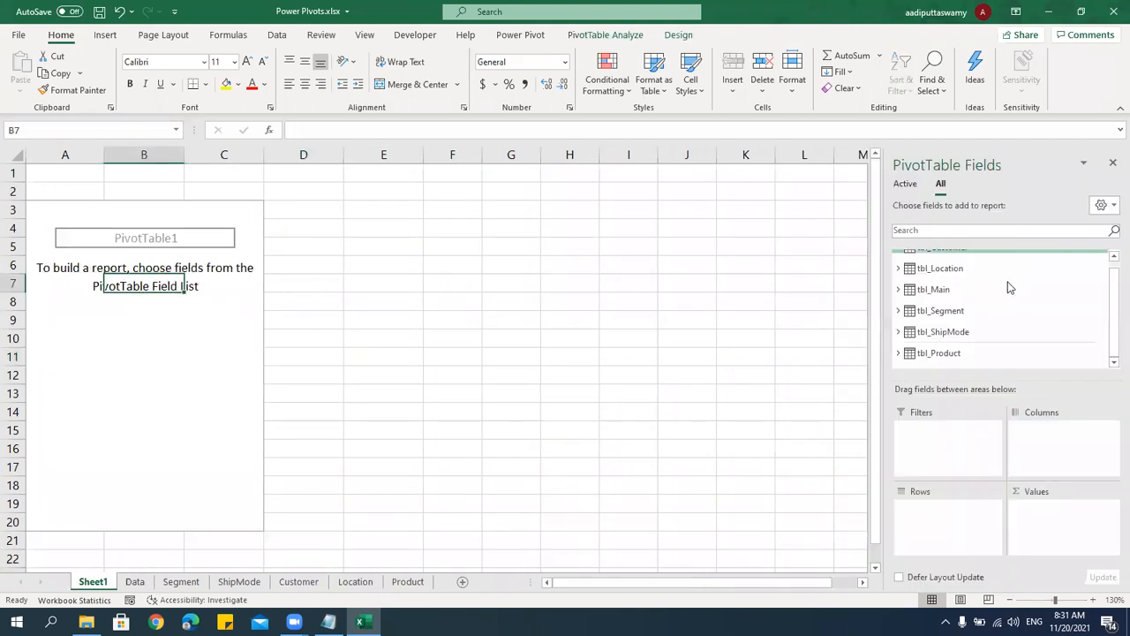
click(603, 39)
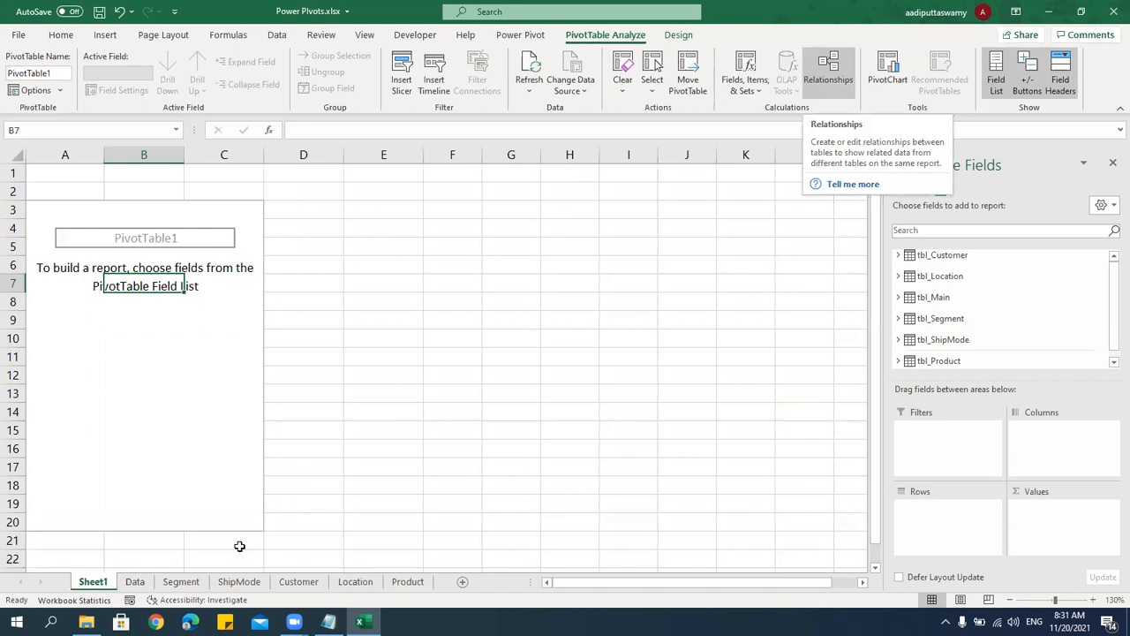
click(134, 581)
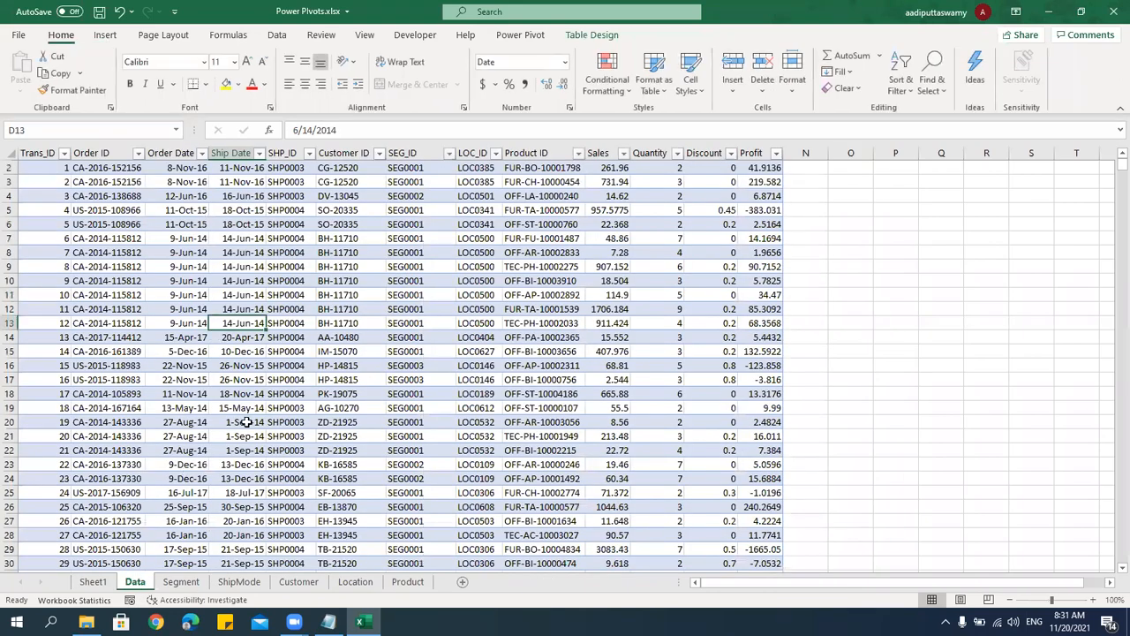
click(94, 581)
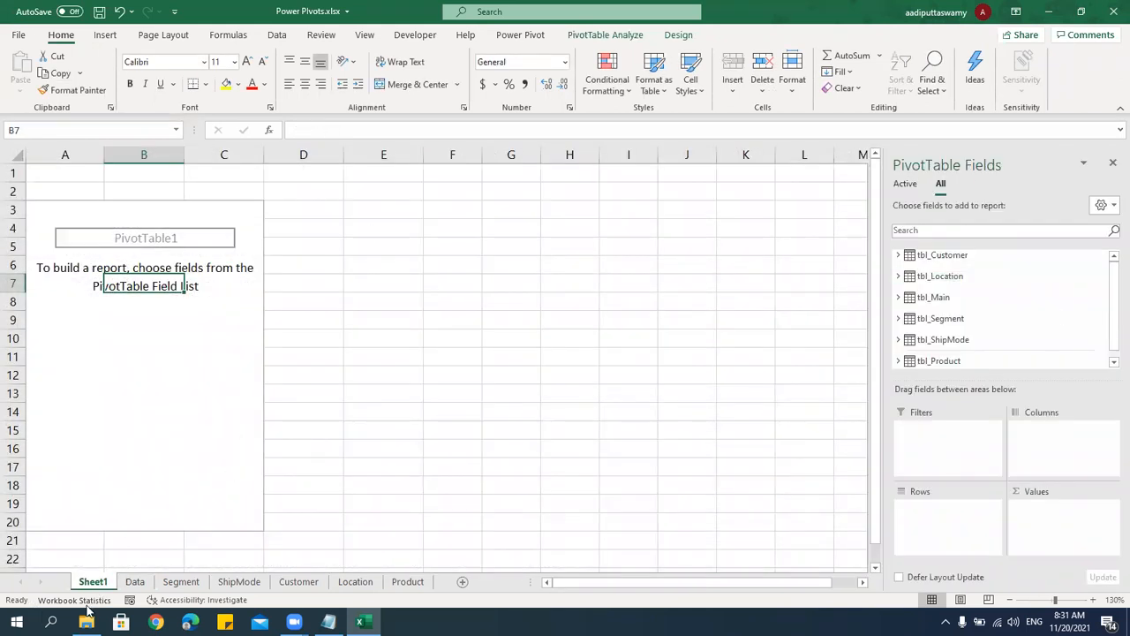
click(135, 581)
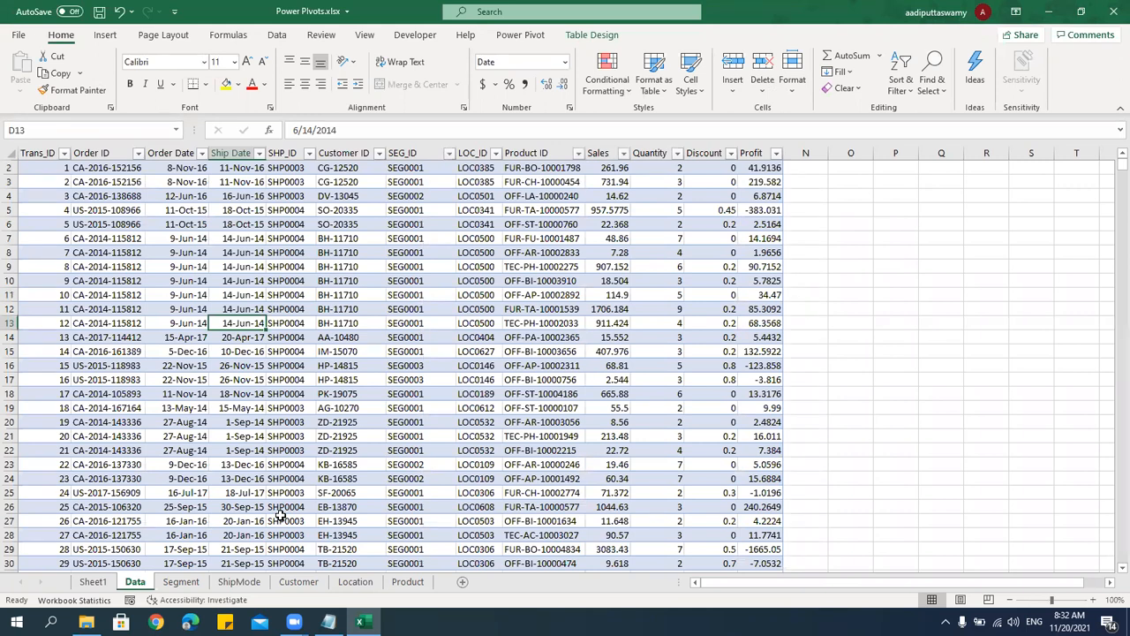
click(298, 272)
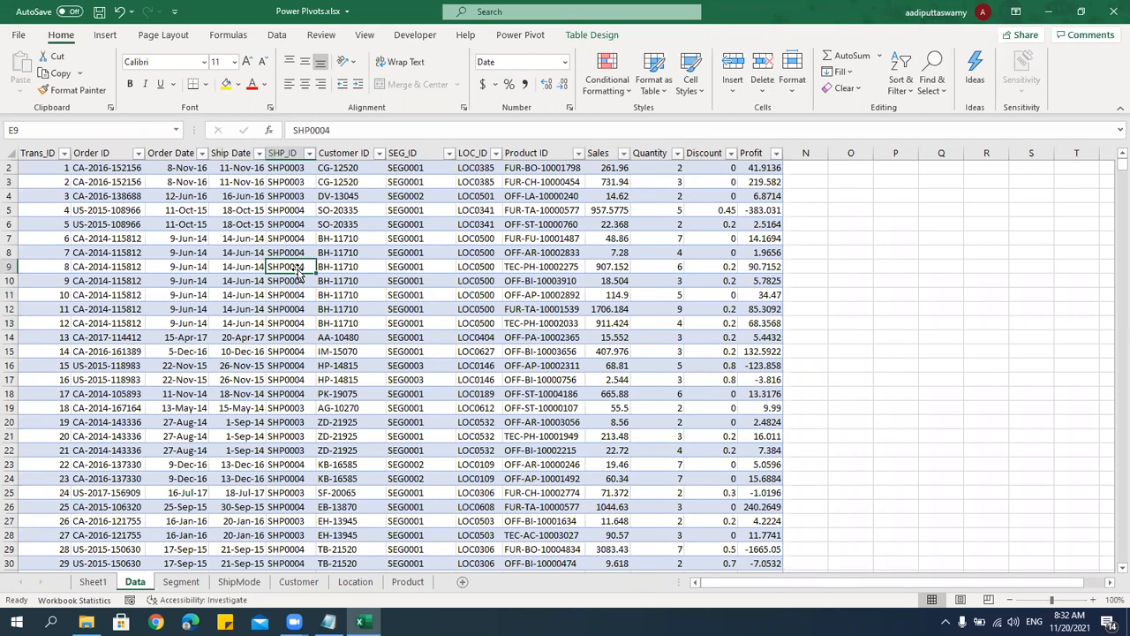
click(95, 582)
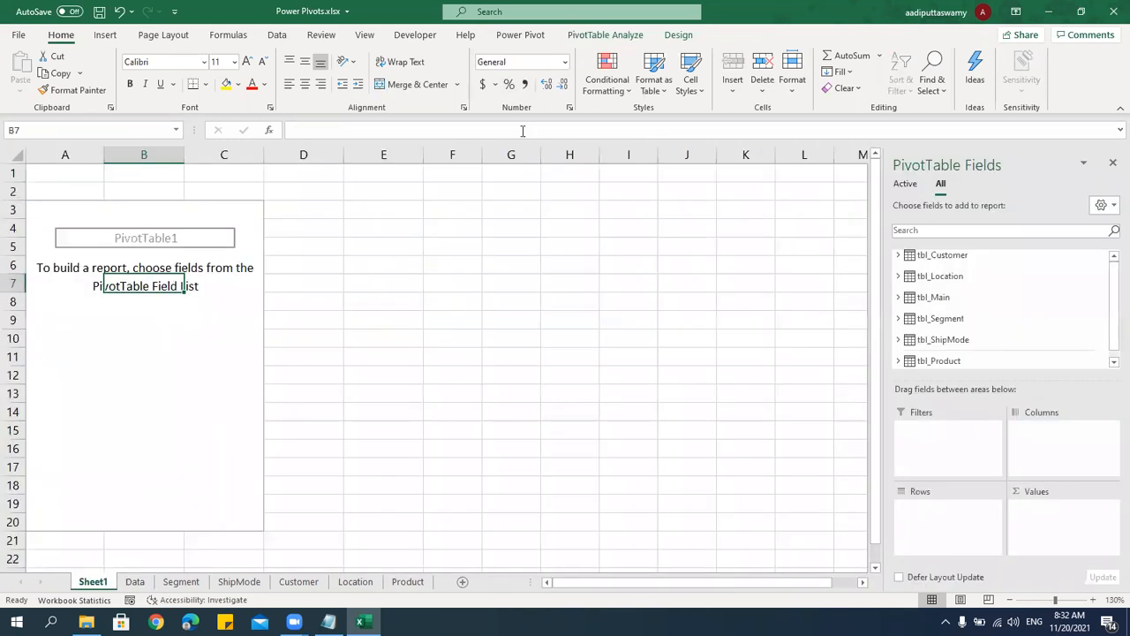
click(585, 35)
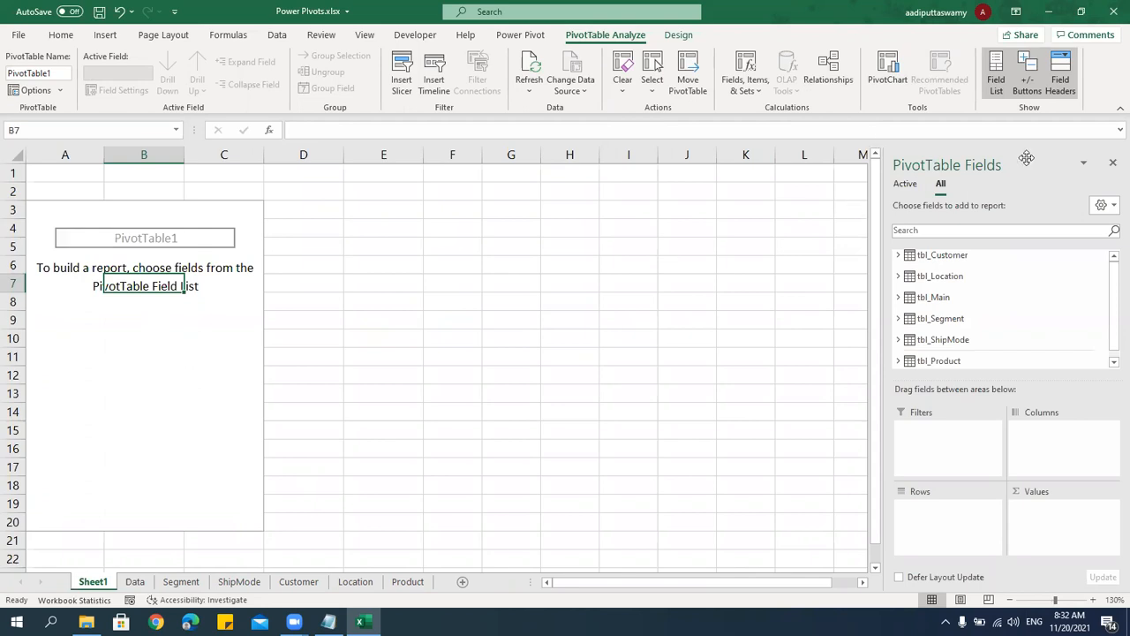
Close the workbook without saving the changes and refresh the Day 20 folder.
click(1111, 11)
click(580, 328)
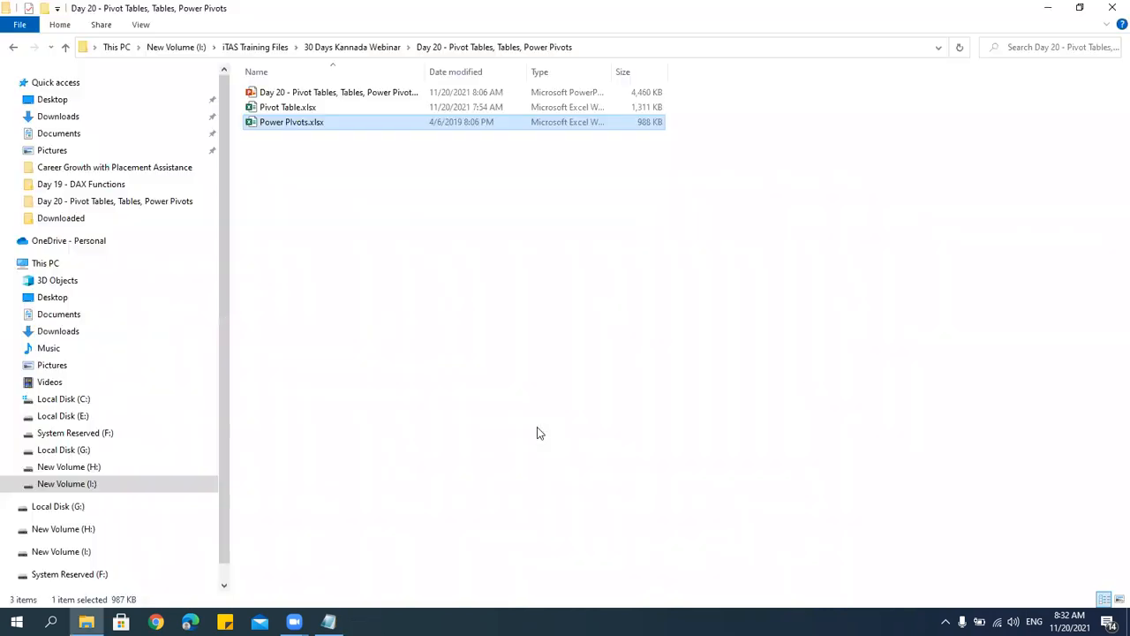
right_click(384, 274)
click(422, 331)
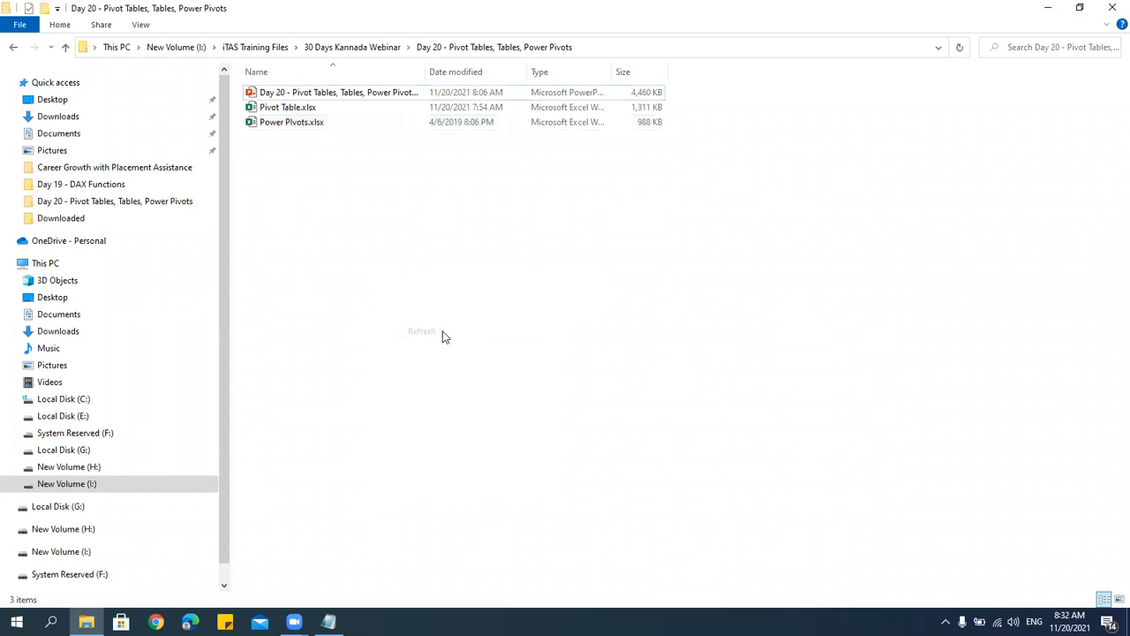
Rename the file Power PIvots.xlsx as Power Pivots.xlsx.
click(297, 124)
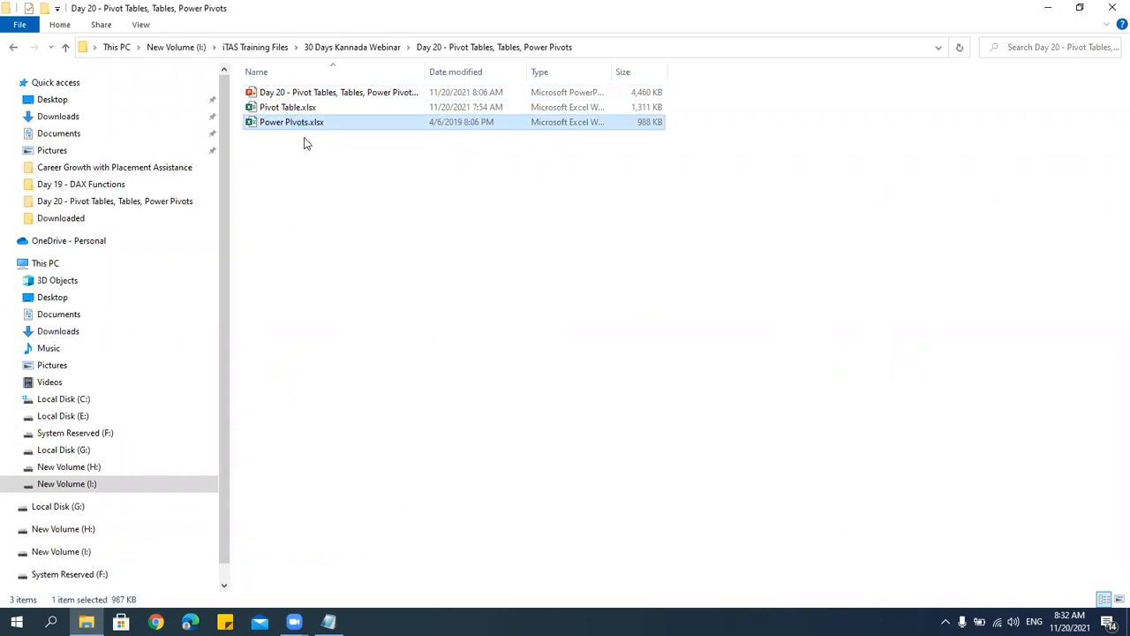
click(701, 235)
click(294, 125)
click(293, 124)
click(294, 122)
key(BackSpace)
text(i)
click(320, 188)
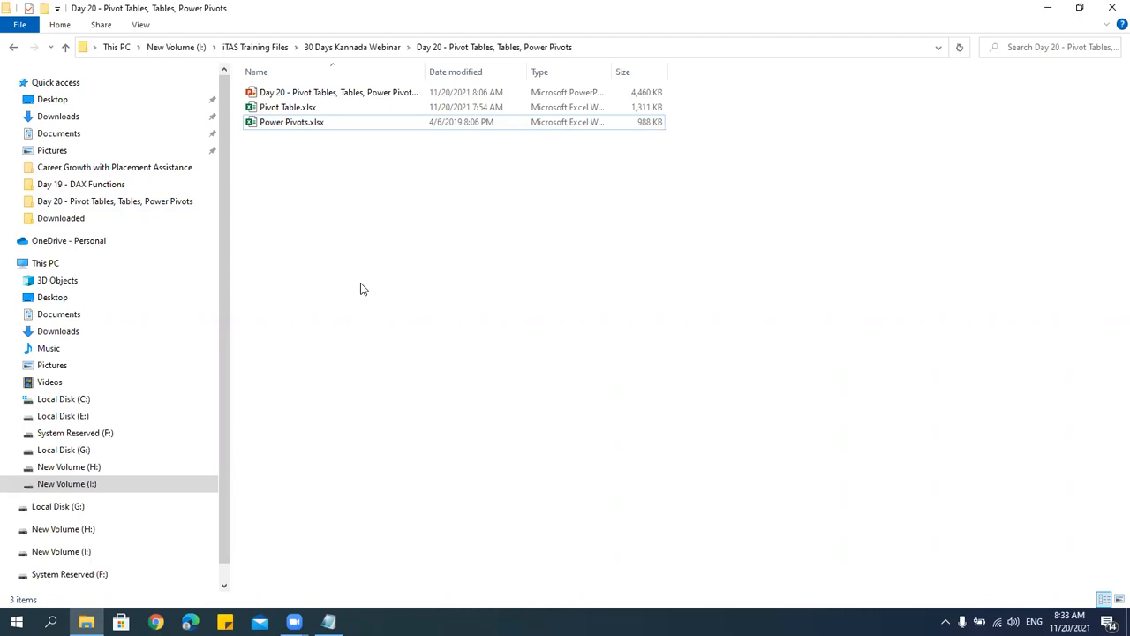
Open Power Pivots.xlsx and examine the Location sheet from its header row.
click(309, 110)
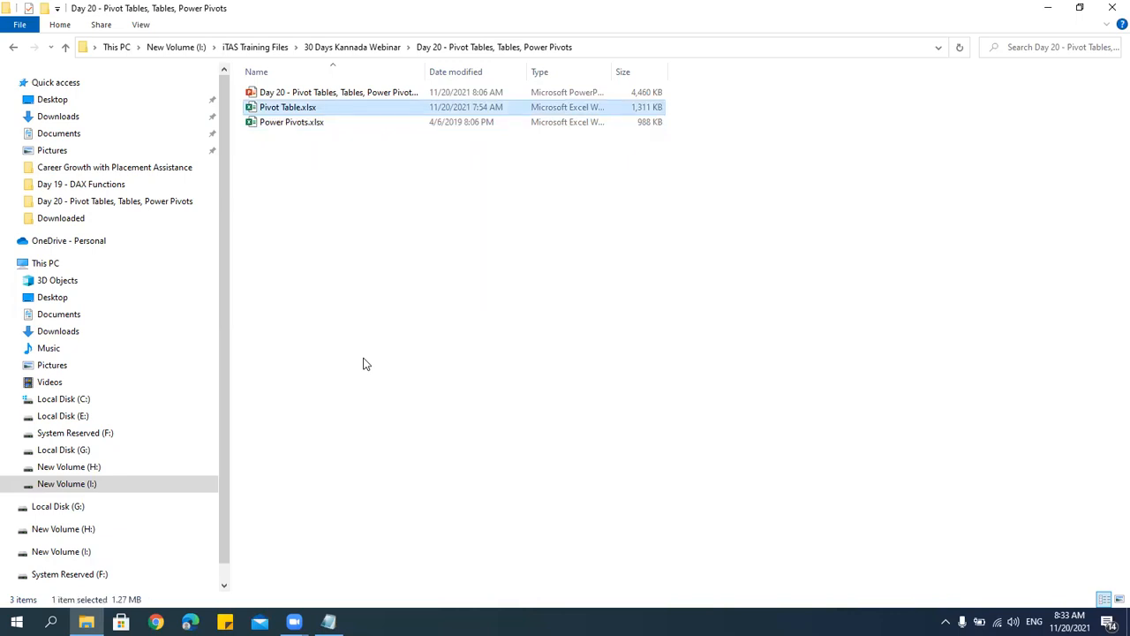
double_click(311, 123)
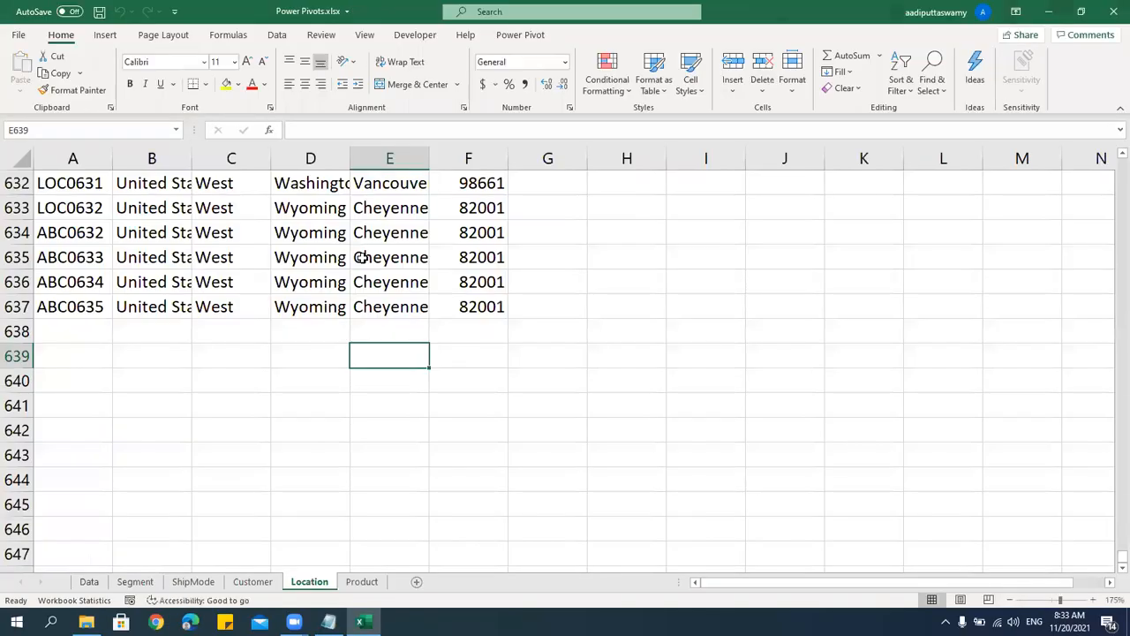
scroll(343, 254, up, 8)
click(342, 255)
key(ctrl+Up)
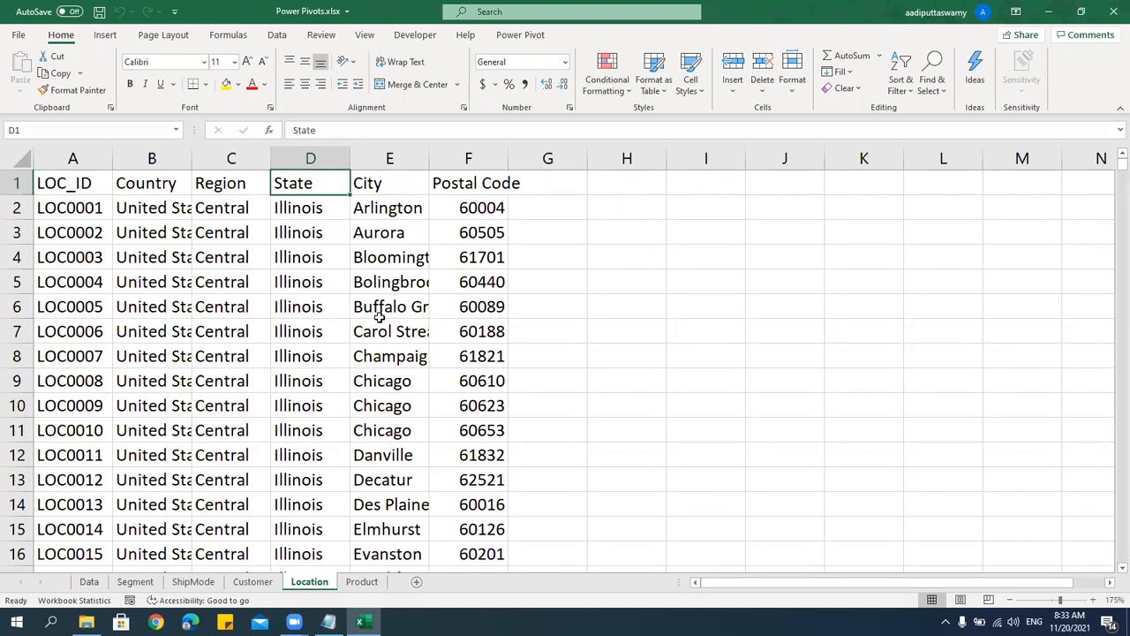
click(303, 360)
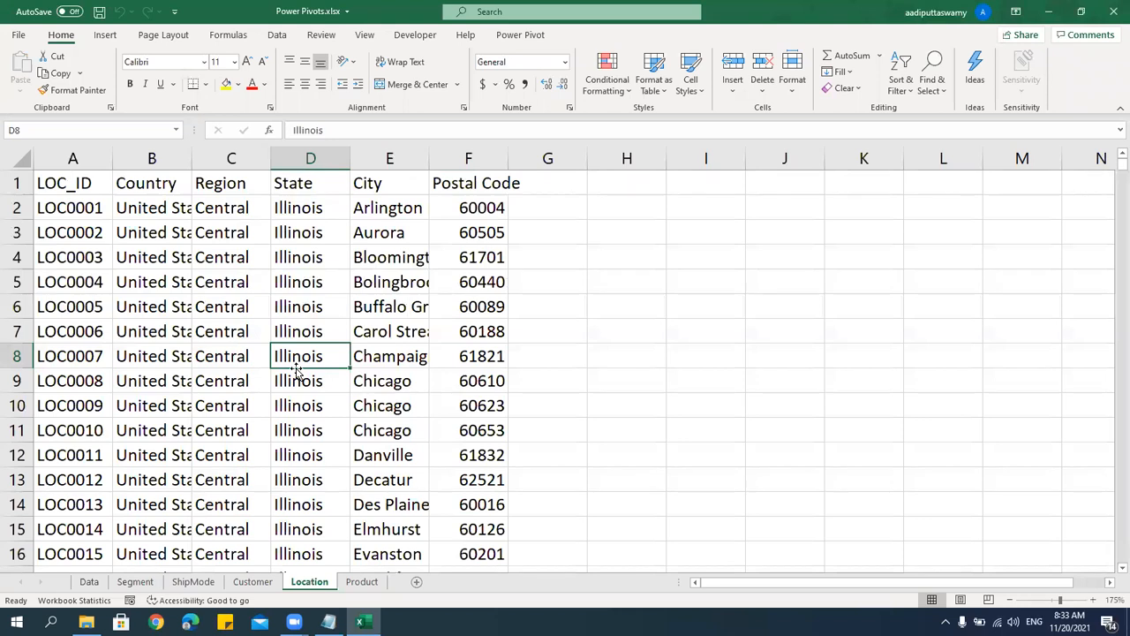
Look through the sheets from Data to Location and close the workbook.
click(89, 583)
key(ctrl+Page_Down)
key(ctrl+Page_Down)
key(ctrl+Page_Down)
key(ctrl+Page_Down)
click(325, 431)
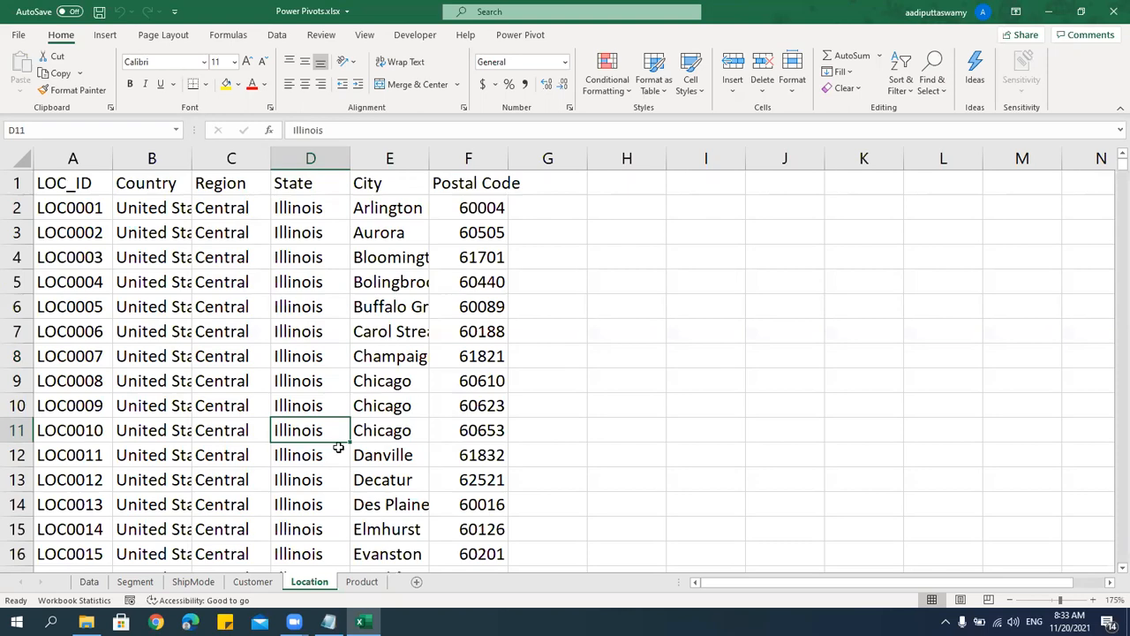
click(1113, 12)
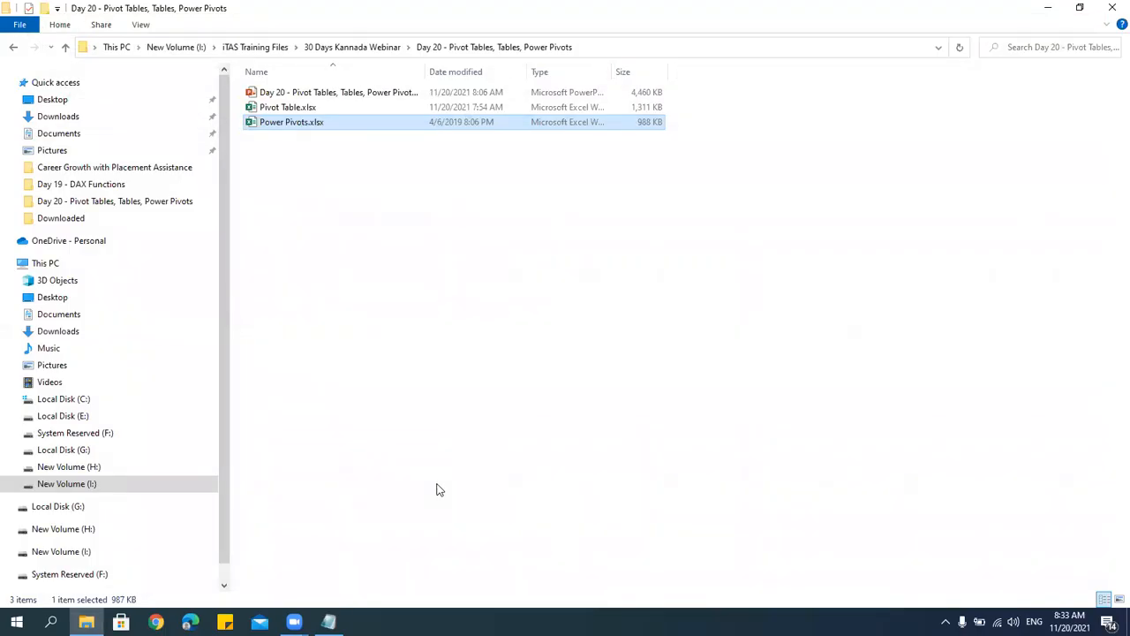
Start Excel and create a blank workbook.
key(super+r)
text(excel)
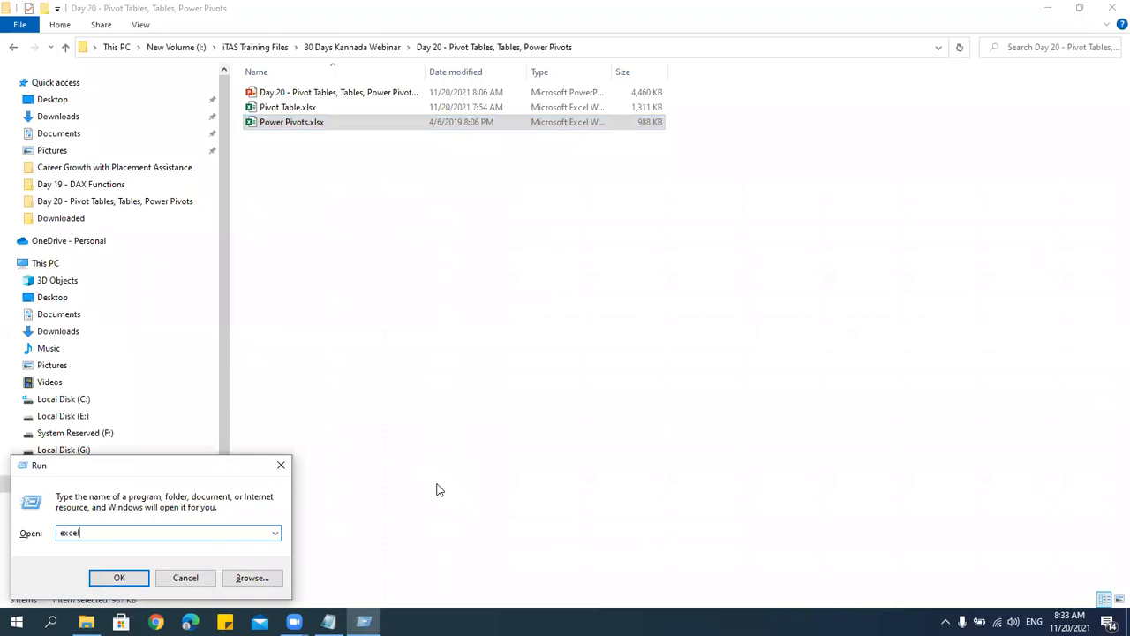
key(Return)
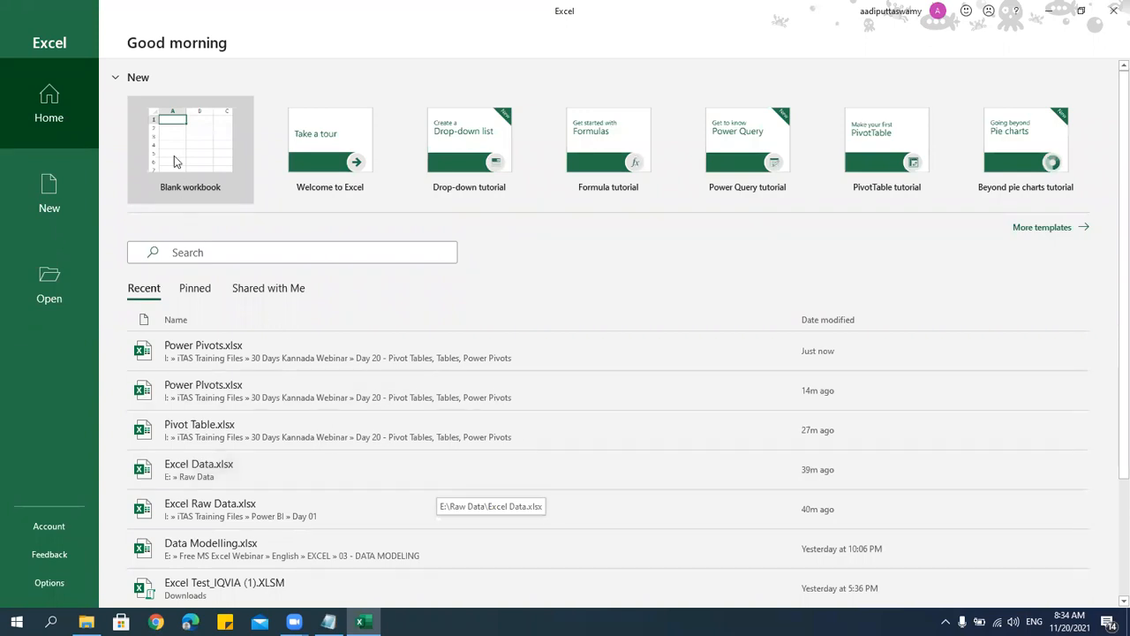
key(ctrl+n)
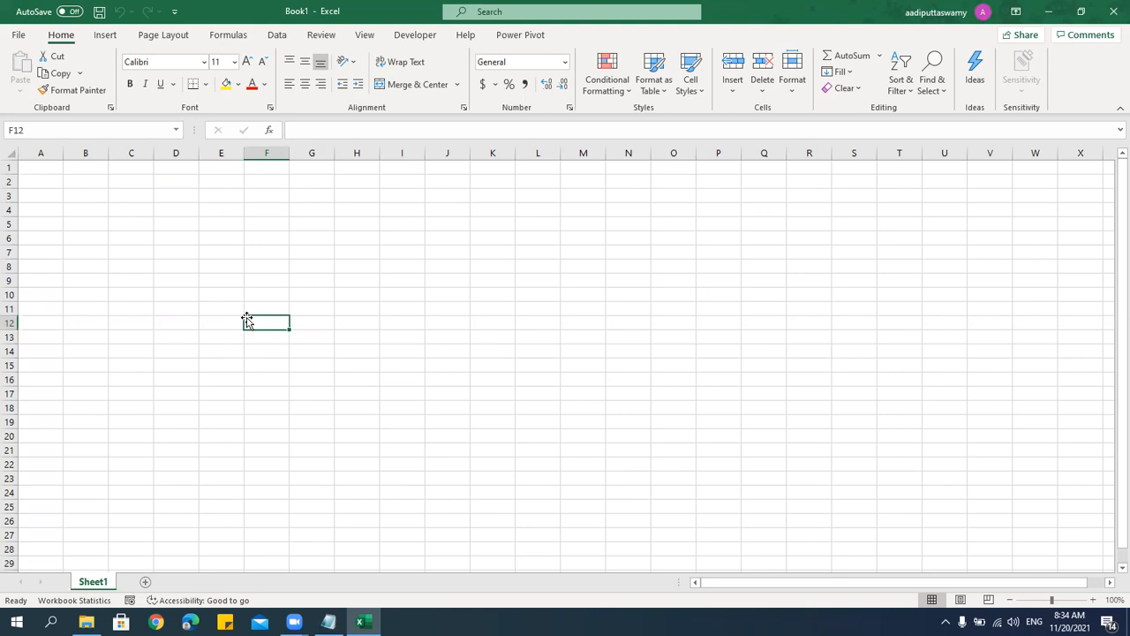
Check the worksheet's row limit at the end of column A and return to cell A1.
key(Left)
key(Left)
key(Left)
key(Left)
key(Left)
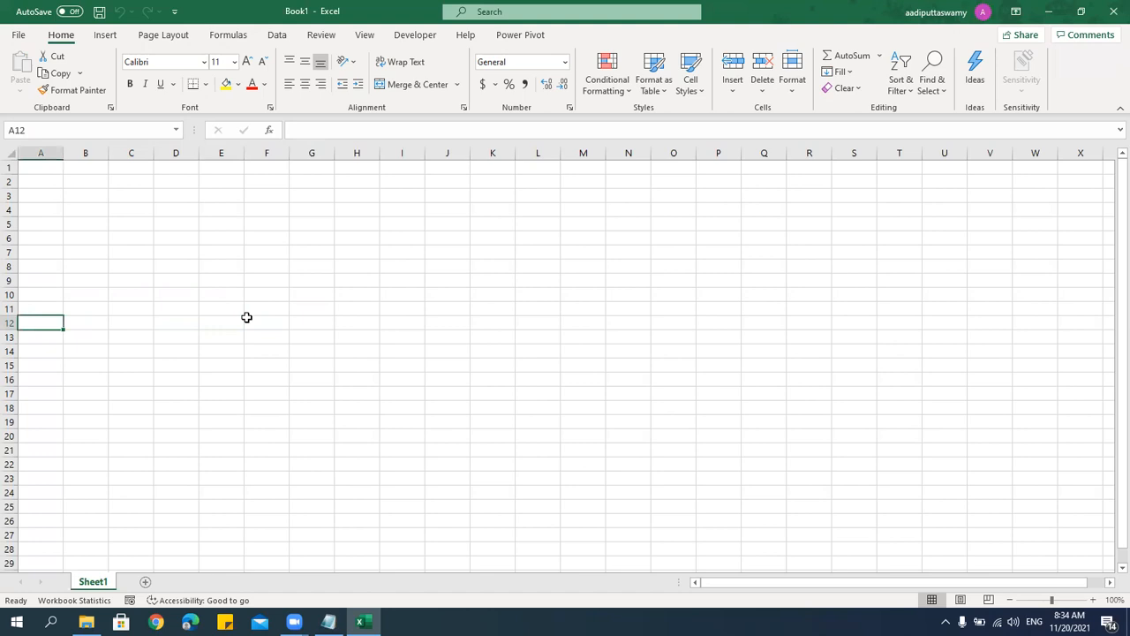
key(ctrl+Down)
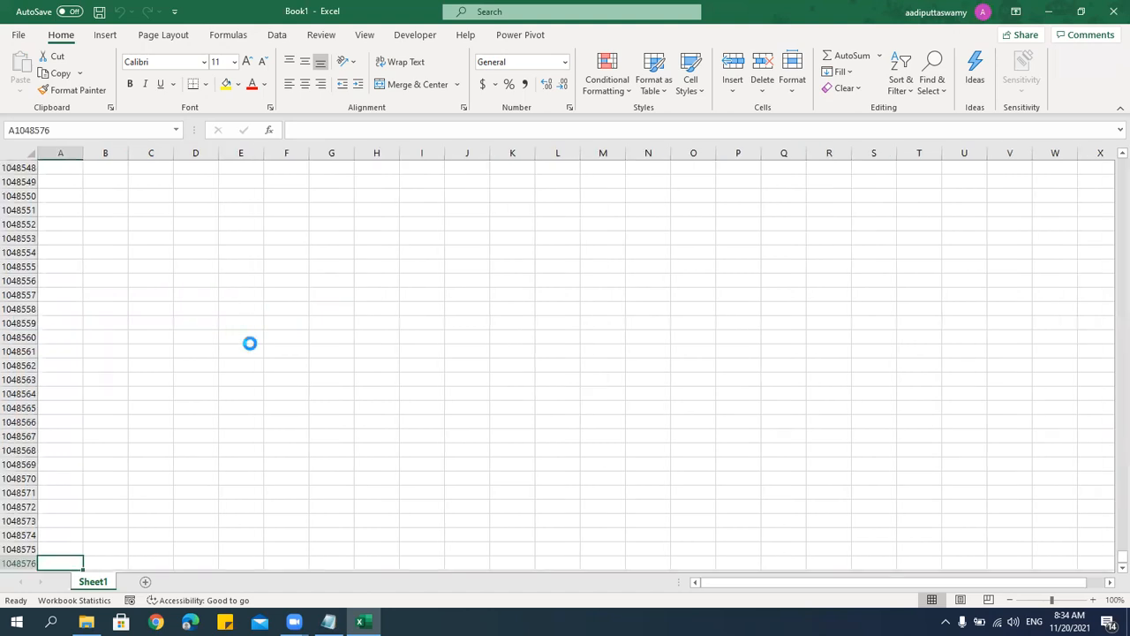
ctrl+scroll(250, 343, up, 4)
scroll(324, 399, down, 5)
scroll(324, 399, up, 1)
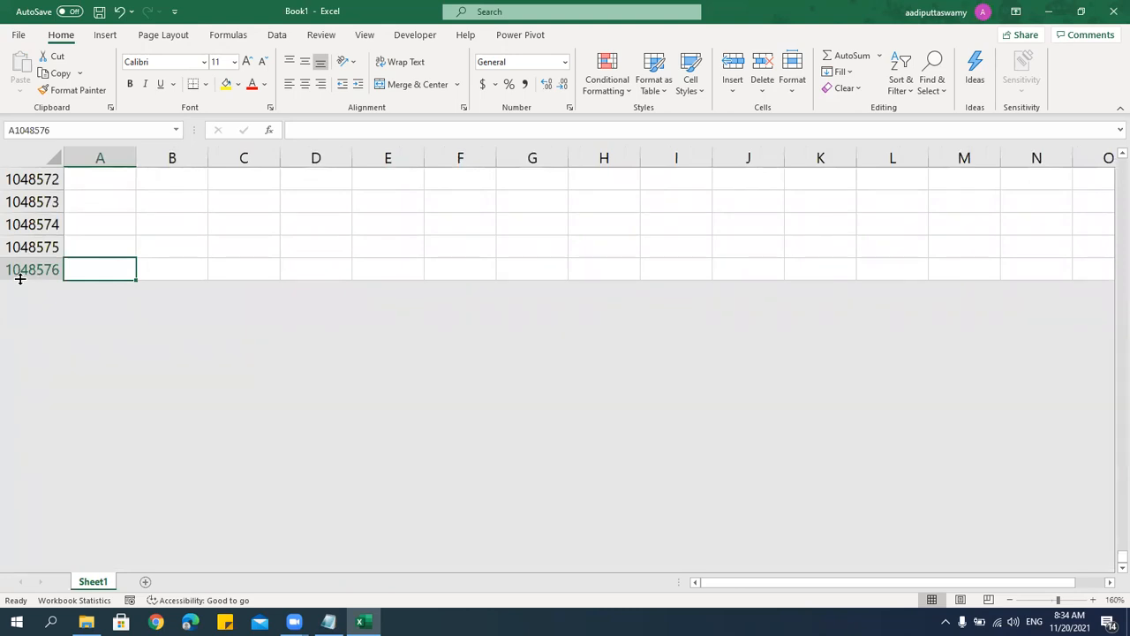
key(ctrl+Home)
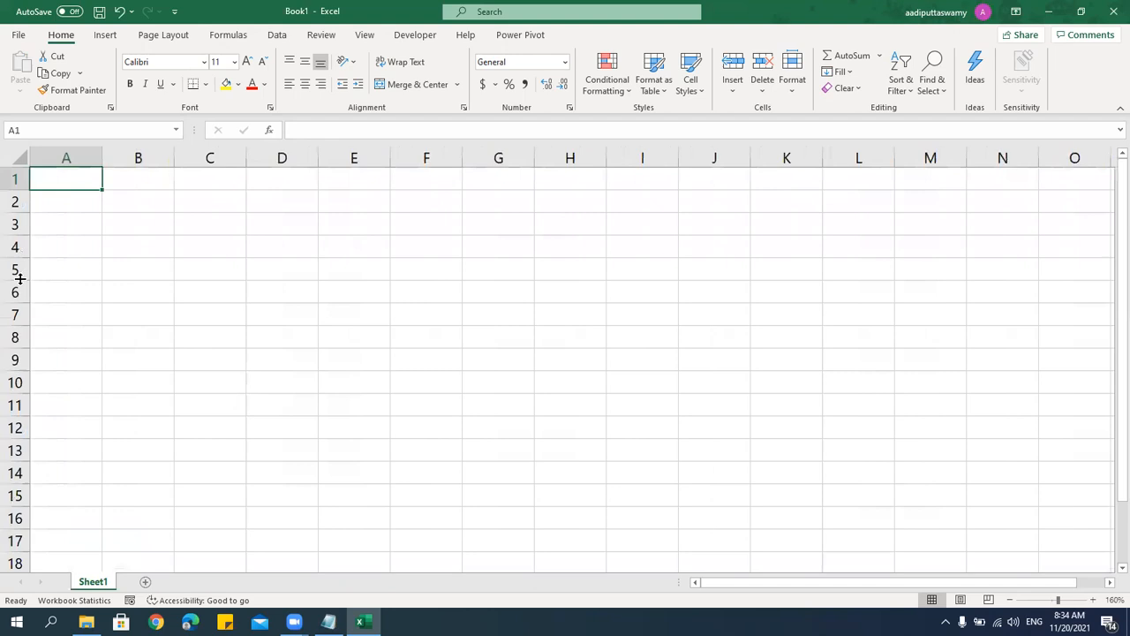
Compare the Power Pivot and Data commands that manage the workbook's data model.
click(165, 279)
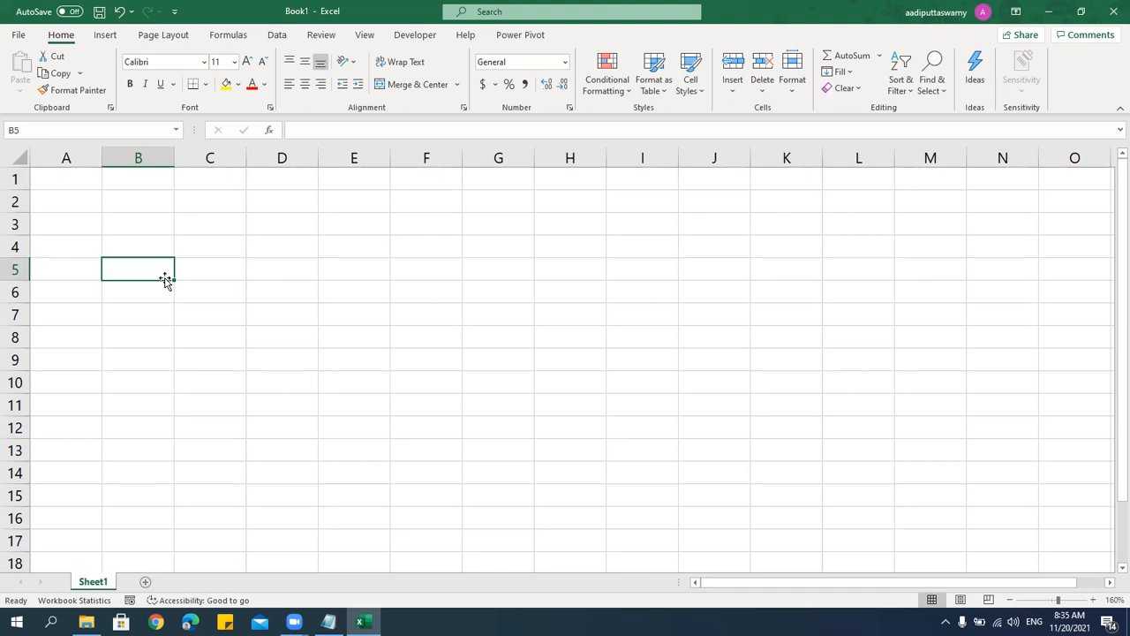
click(141, 286)
click(140, 269)
click(273, 37)
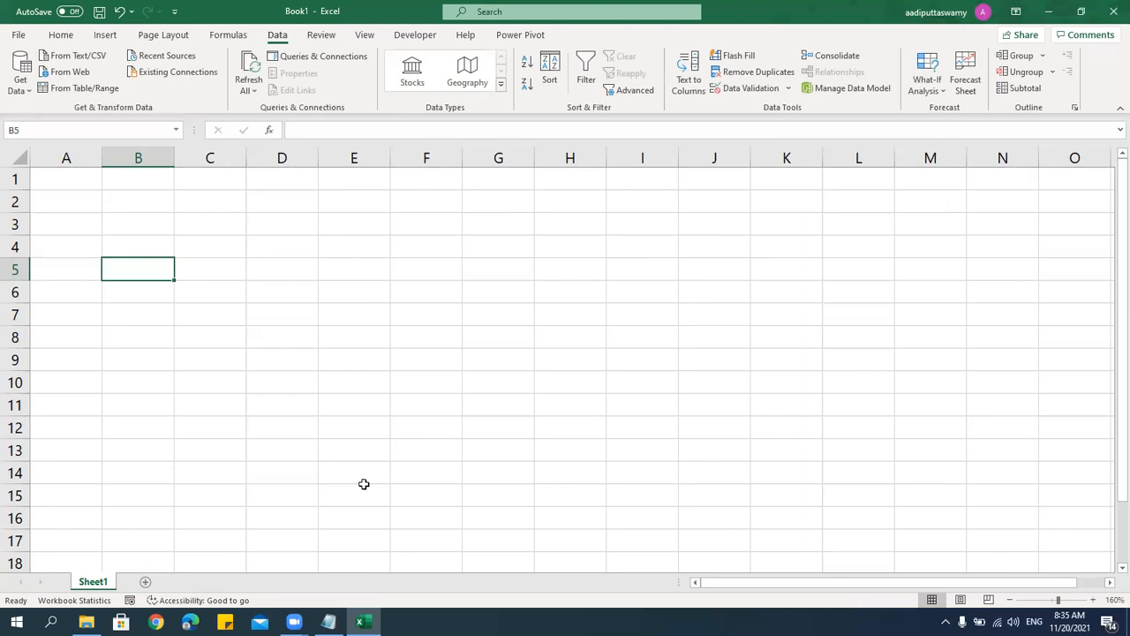
click(519, 38)
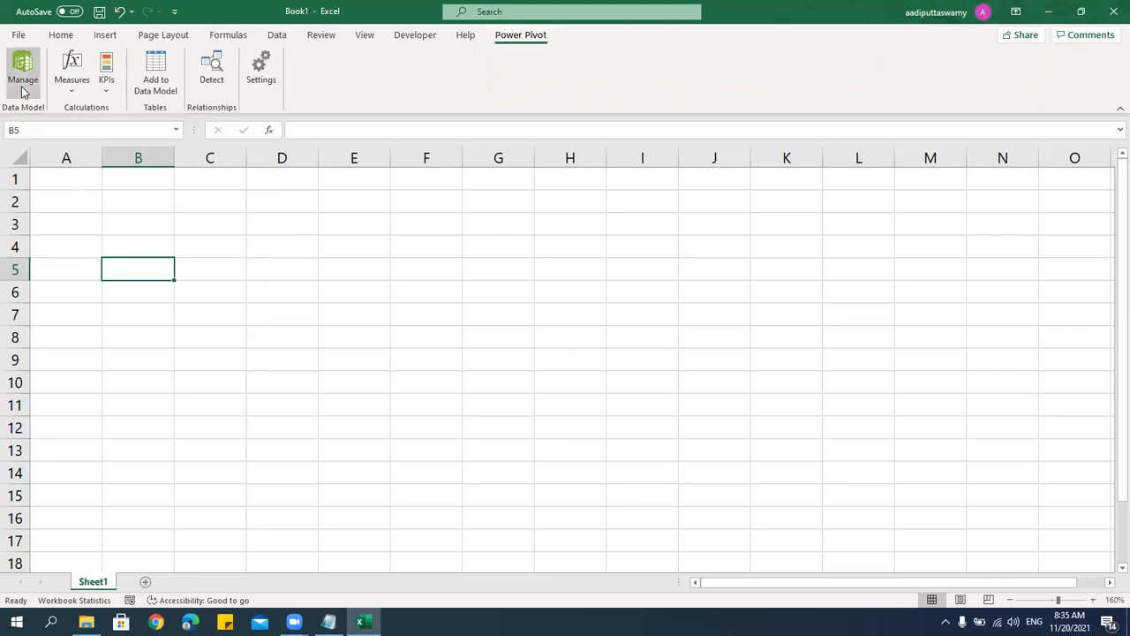
click(276, 36)
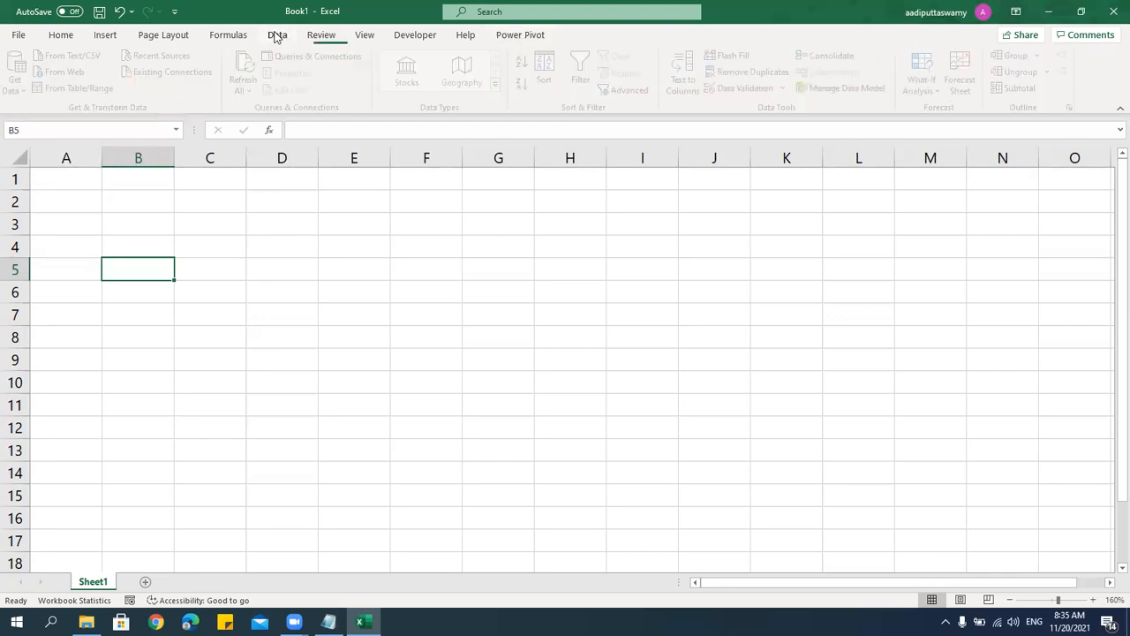
click(524, 44)
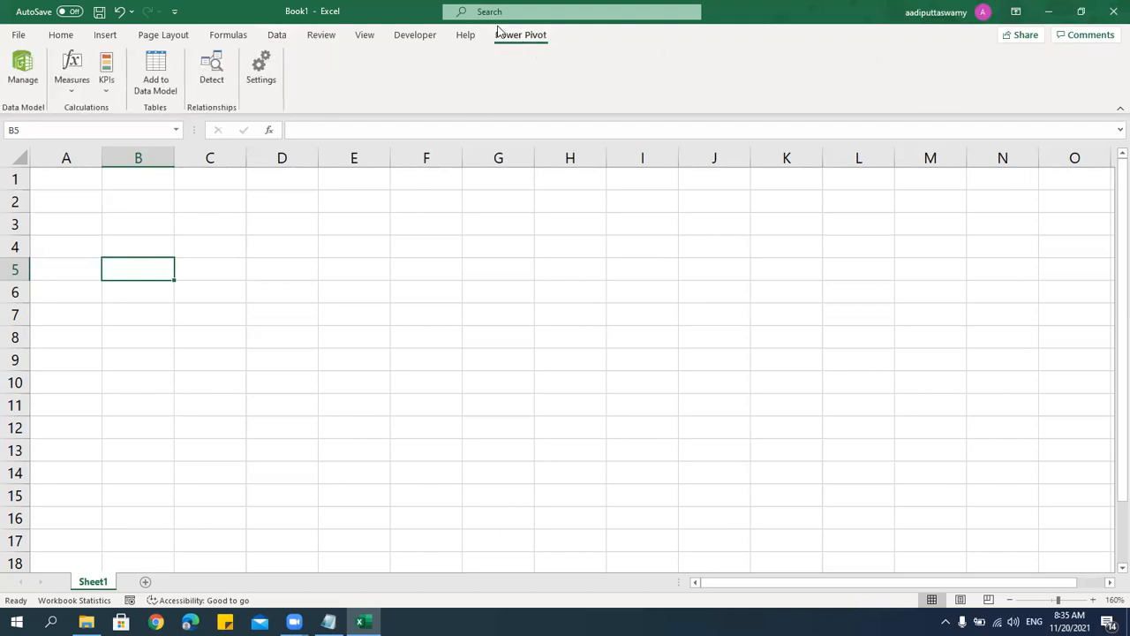
click(286, 38)
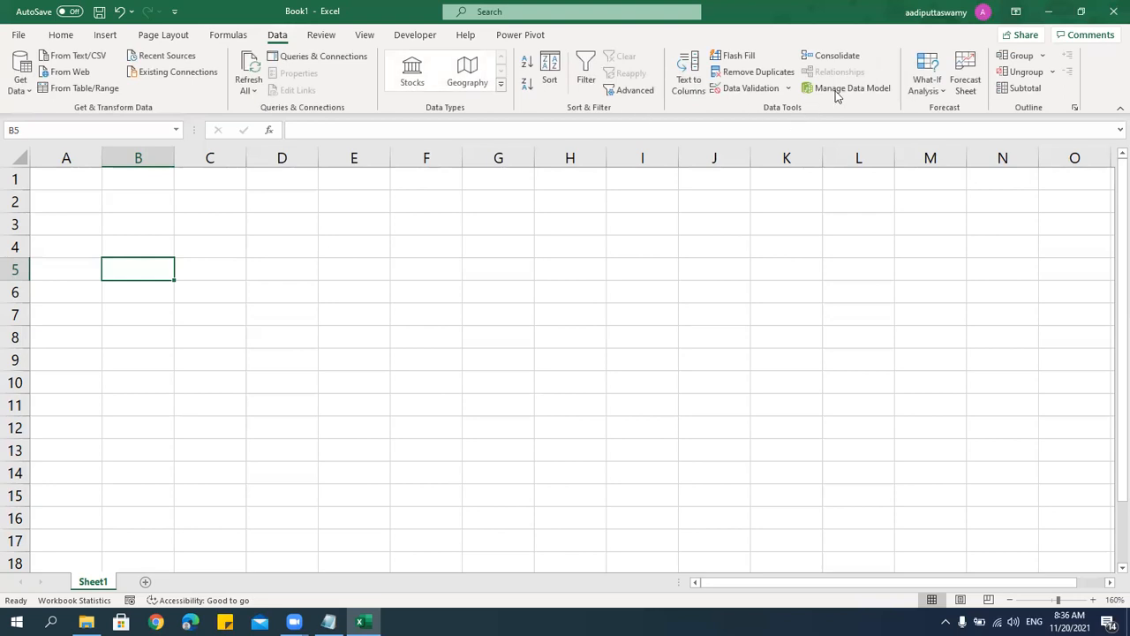
Open the workbook's data model in the Power Pivot window and maximise that window.
click(535, 37)
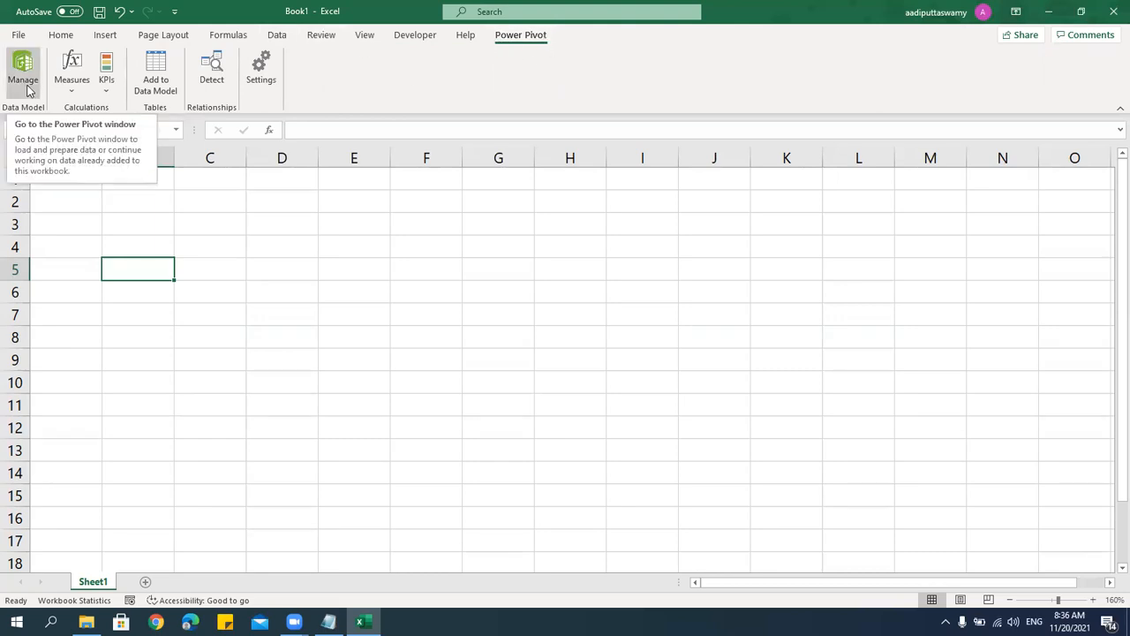
click(277, 36)
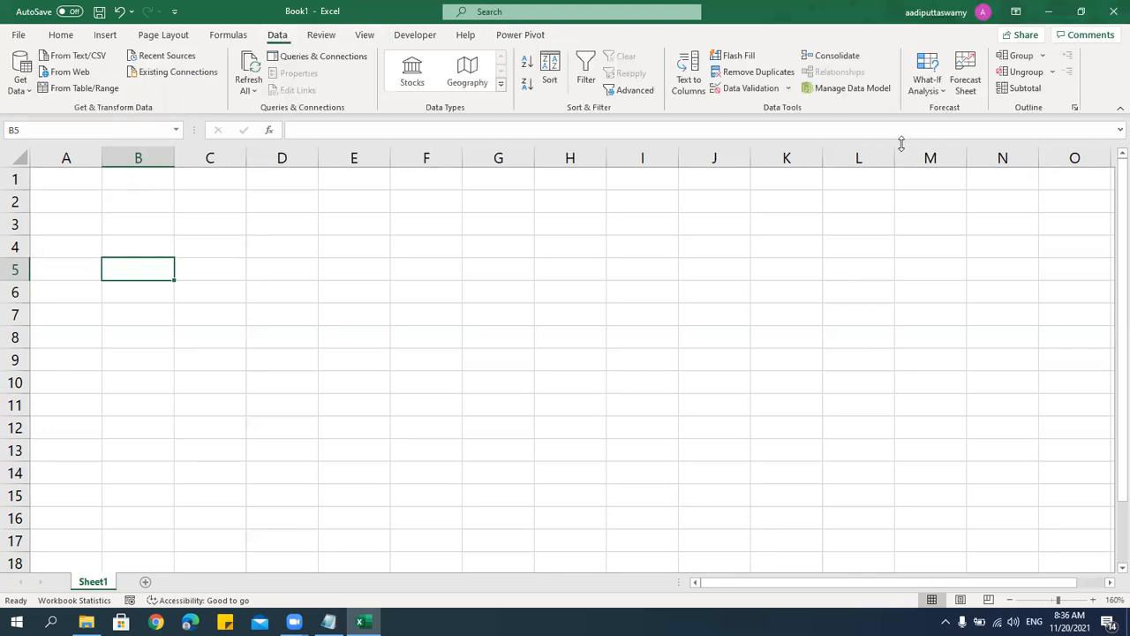
click(838, 90)
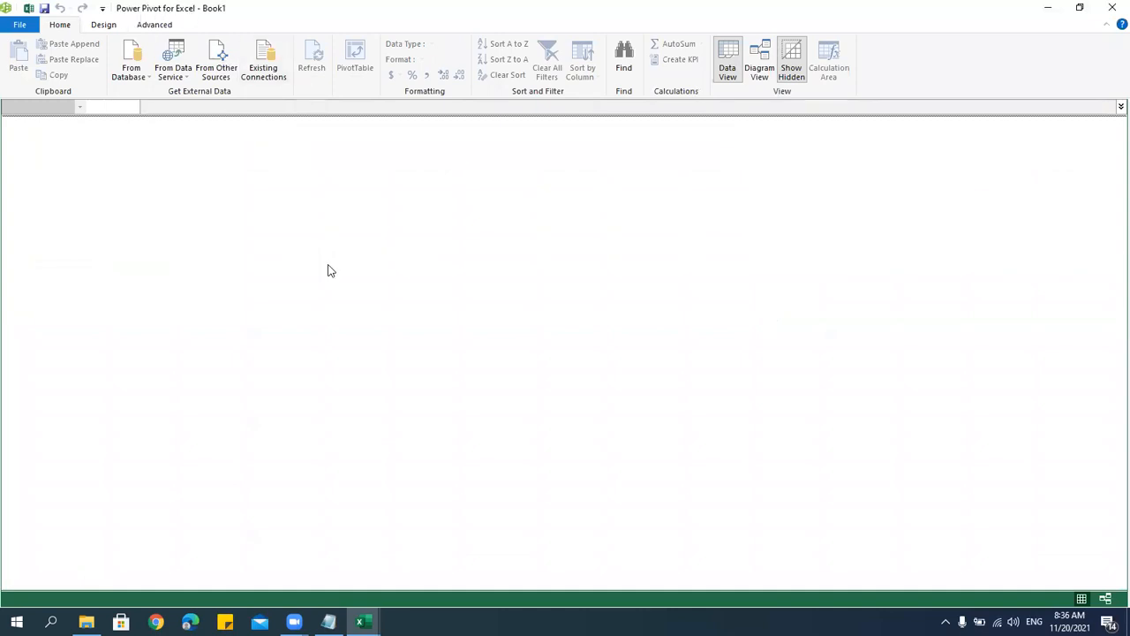
click(1080, 8)
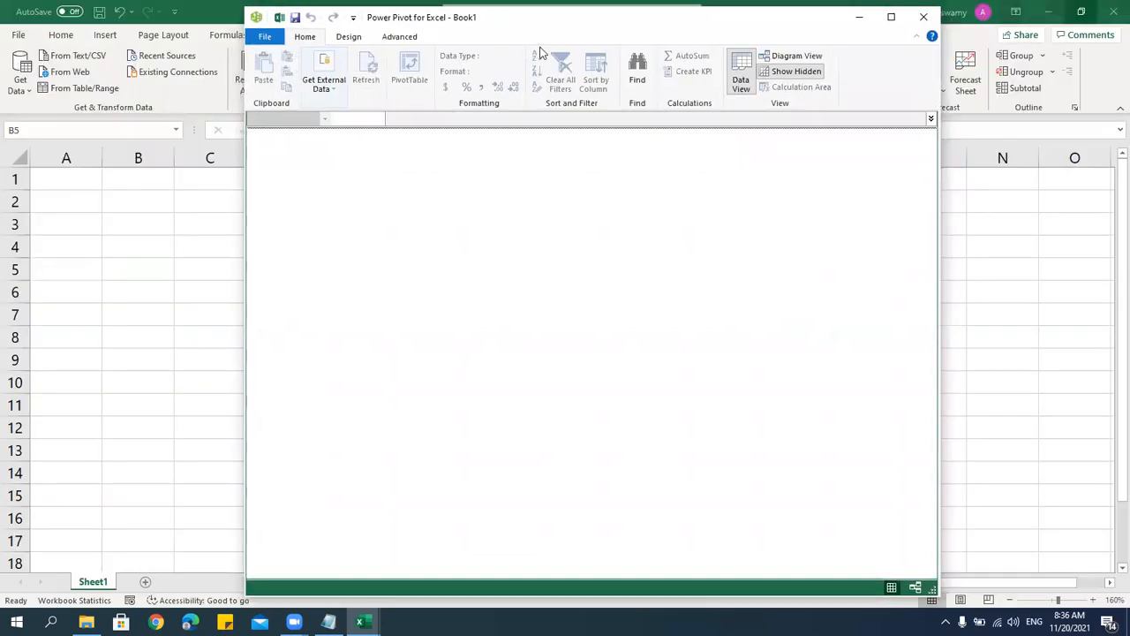
drag(677, 19, 540, 53)
click(755, 51)
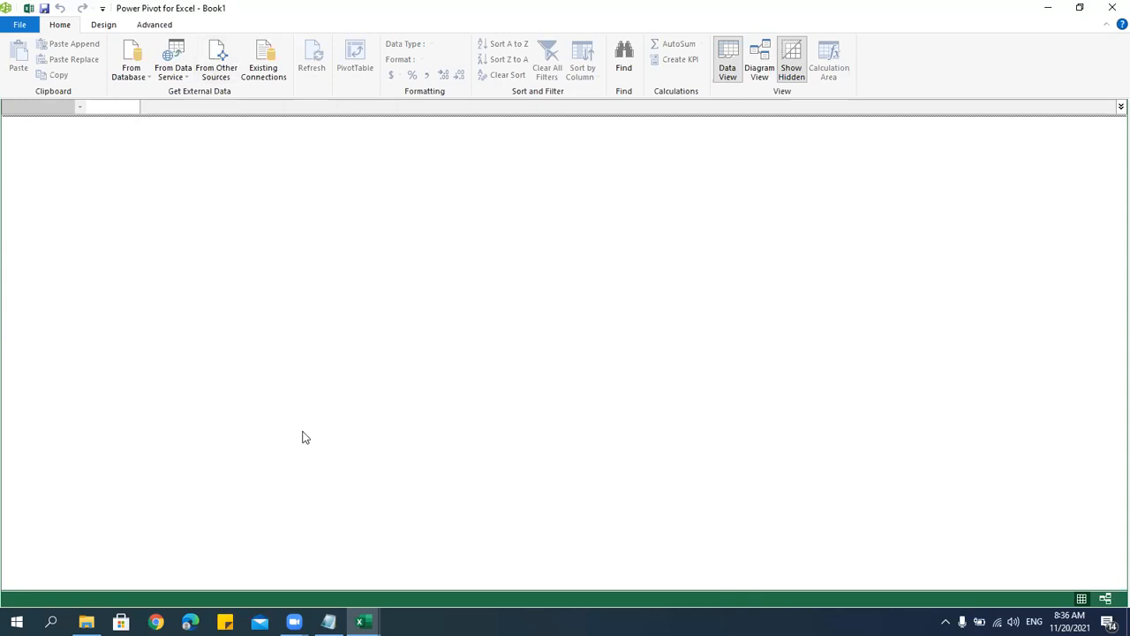
Review the database and data service sources, and start a table import with Excel File as the source.
click(140, 76)
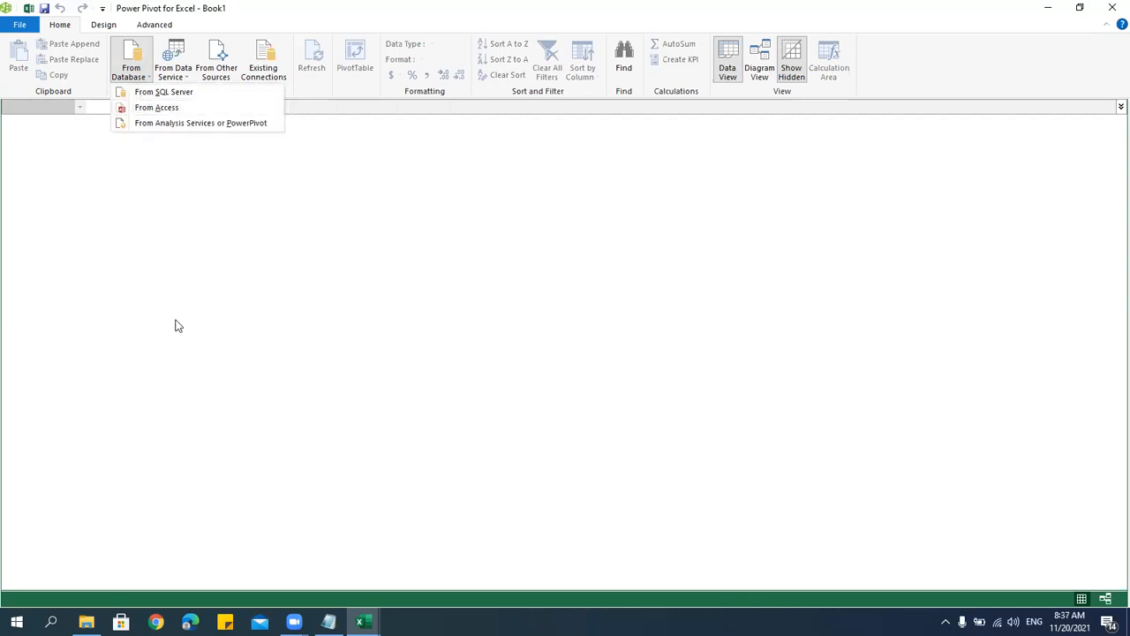
click(183, 78)
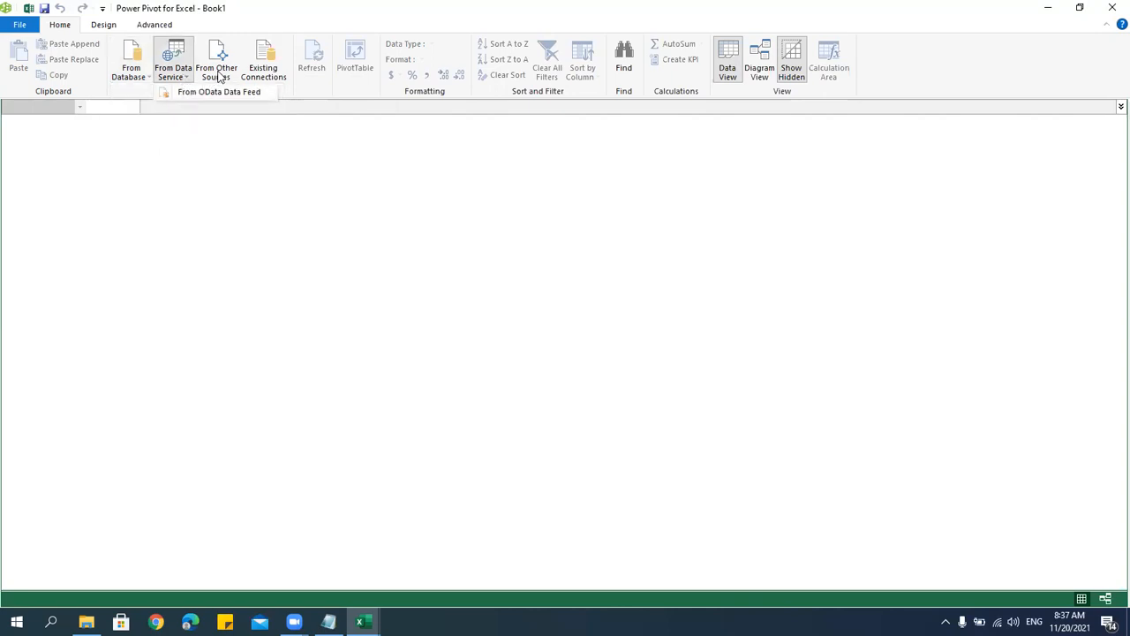
click(219, 75)
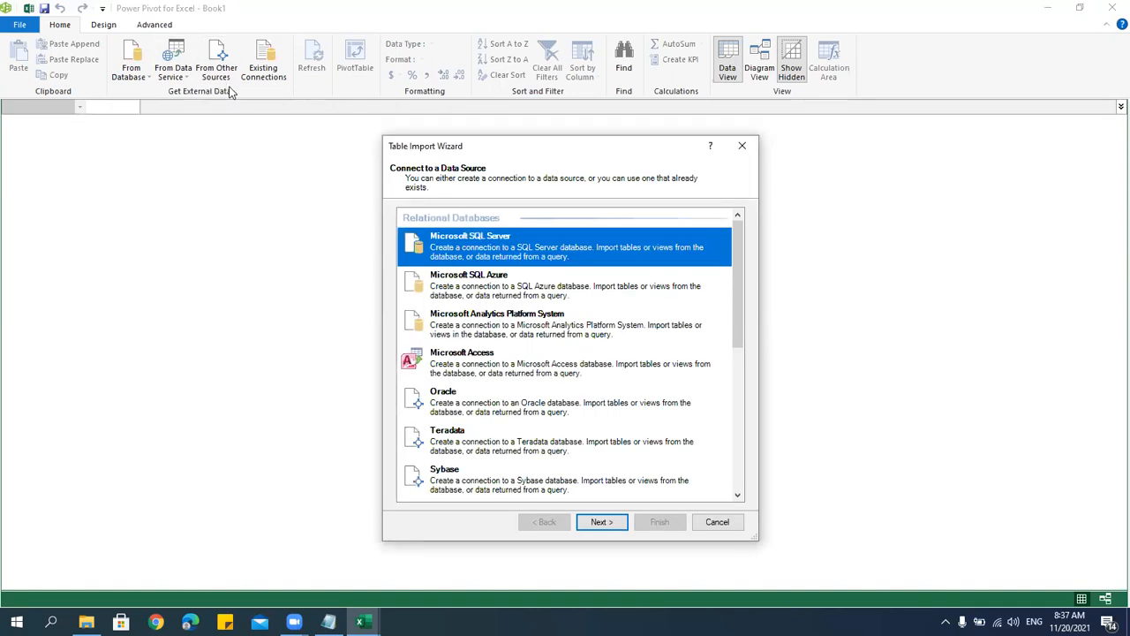
drag(738, 241, 757, 443)
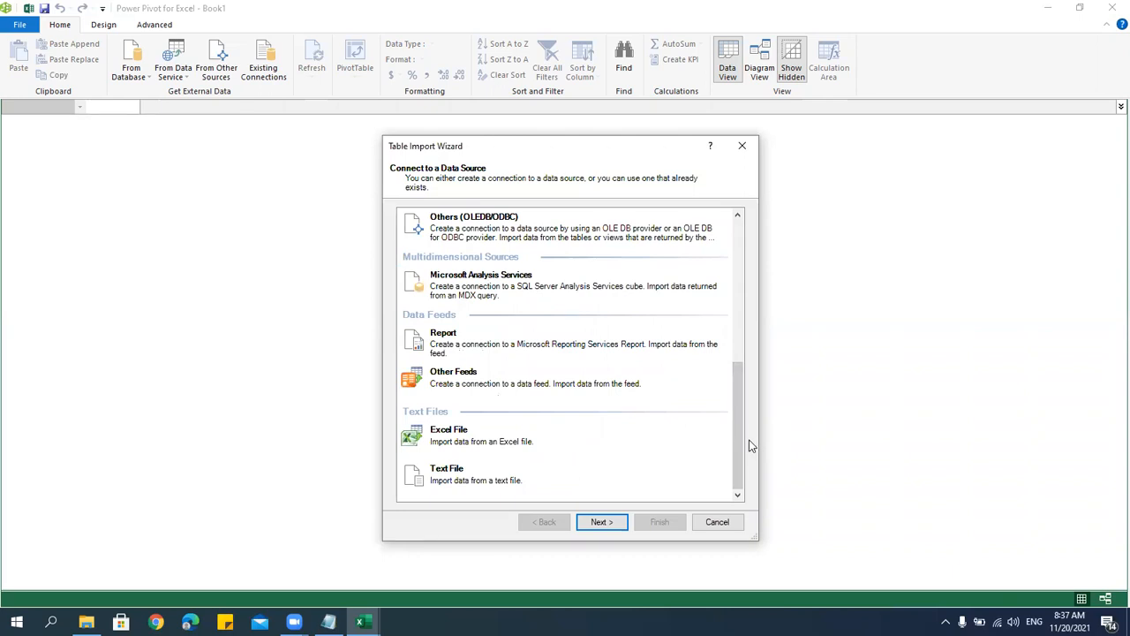
click(447, 435)
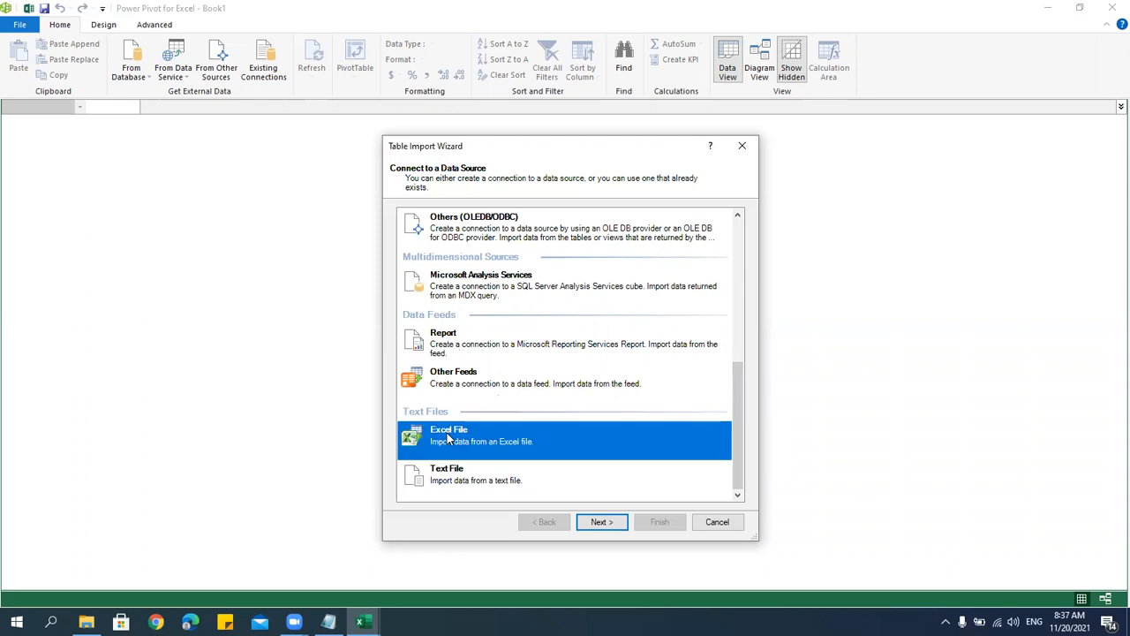
click(606, 522)
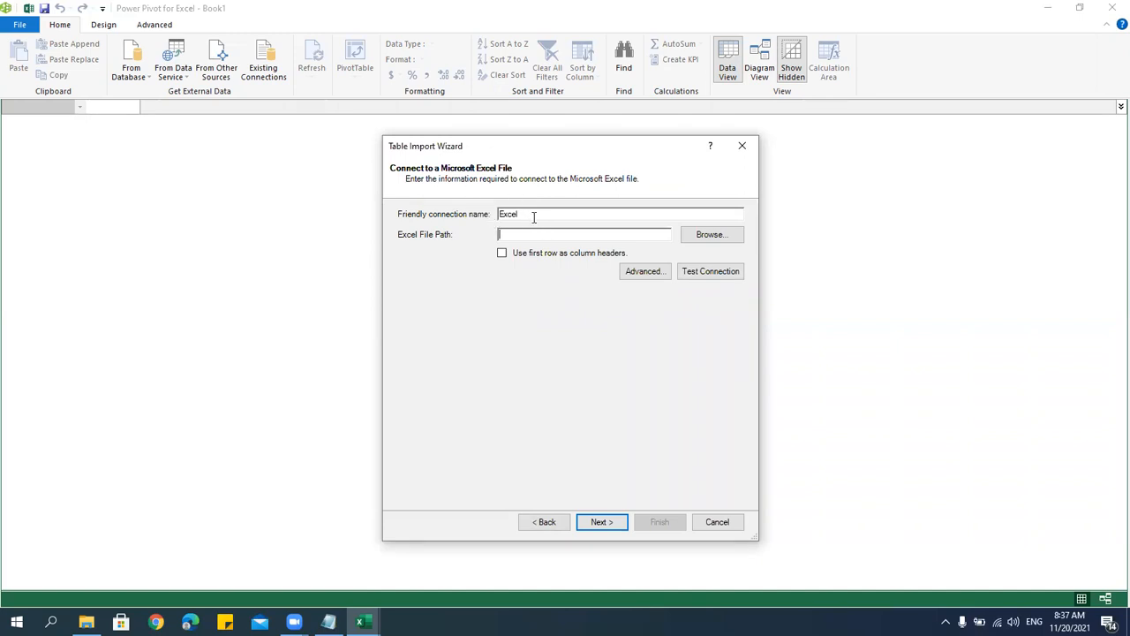
Connect the import to Power Pivots.xlsx with the first row used as column headers, and proceed to the table selection.
double_click(505, 213)
click(713, 236)
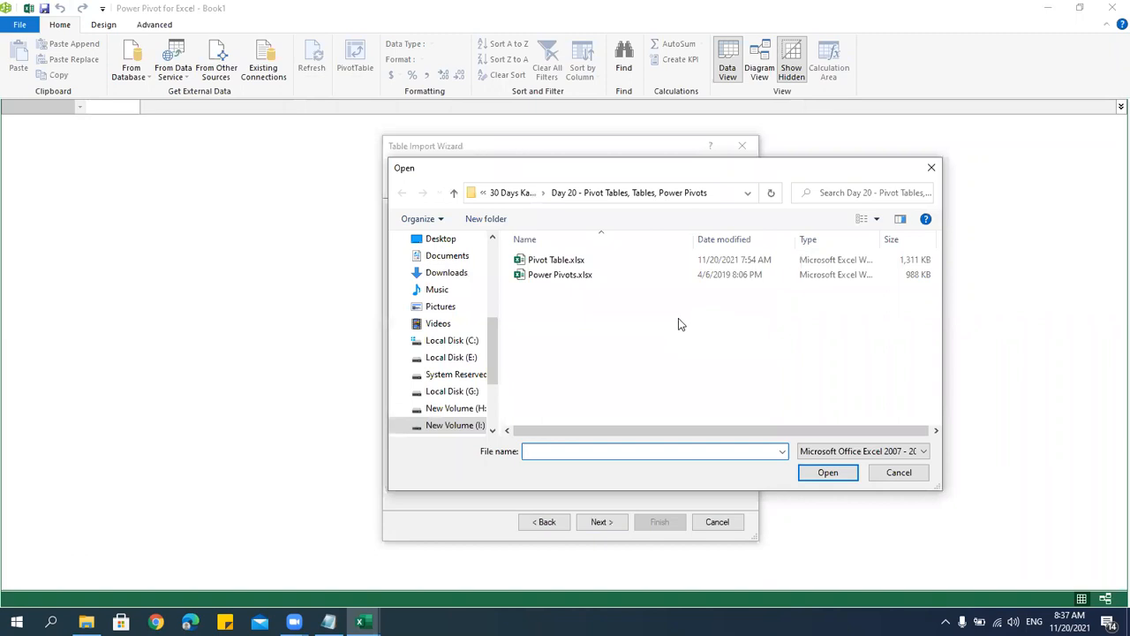
click(554, 277)
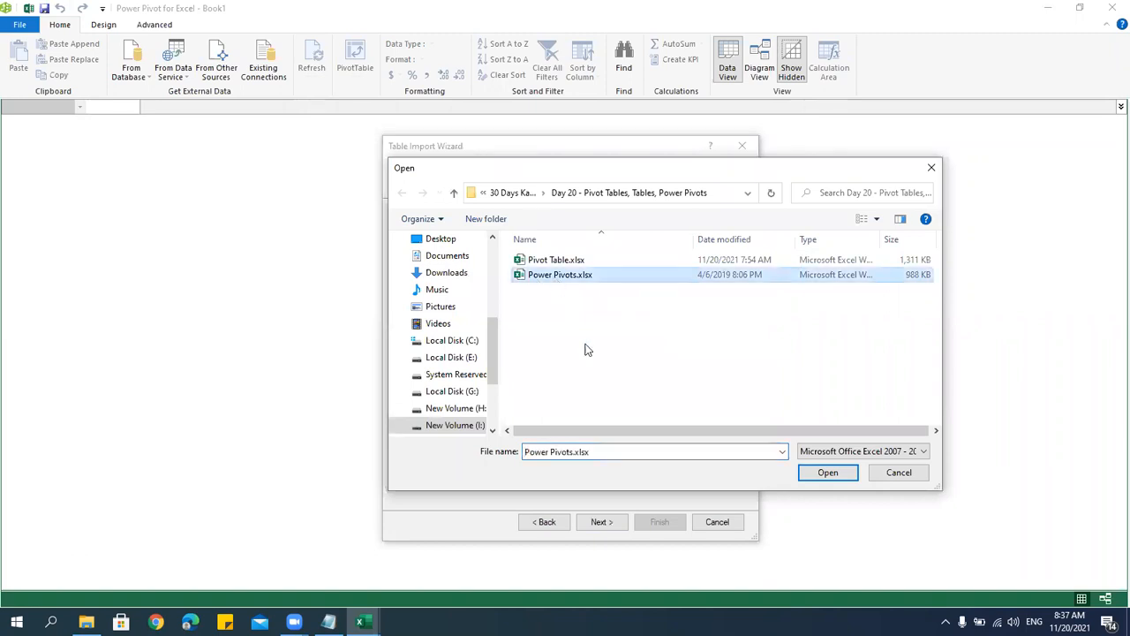
click(808, 476)
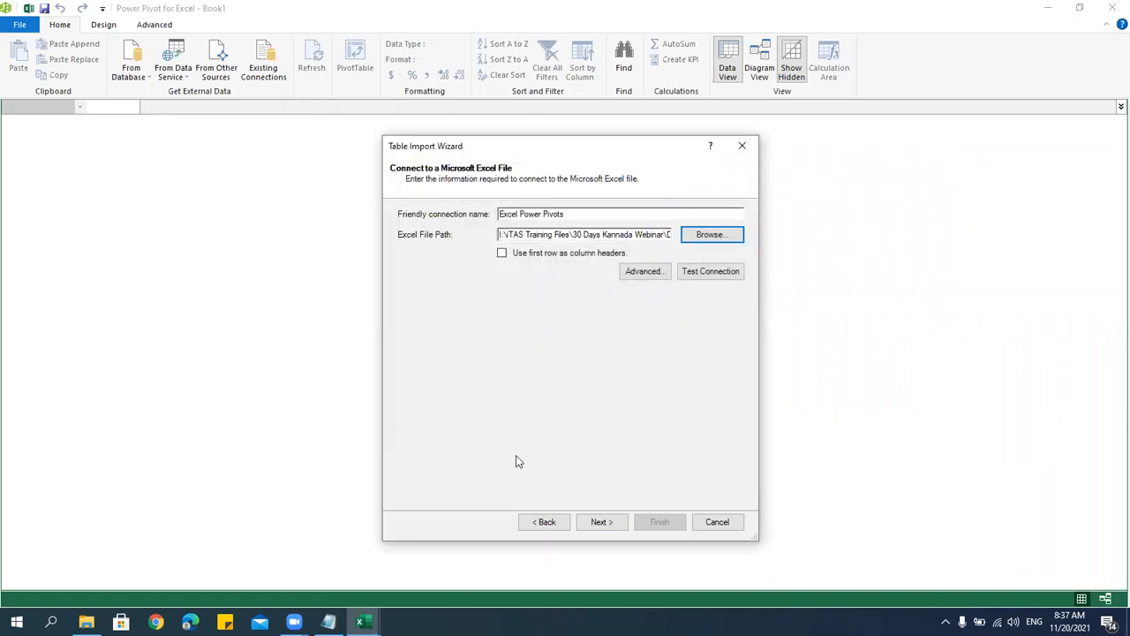
click(501, 254)
click(601, 522)
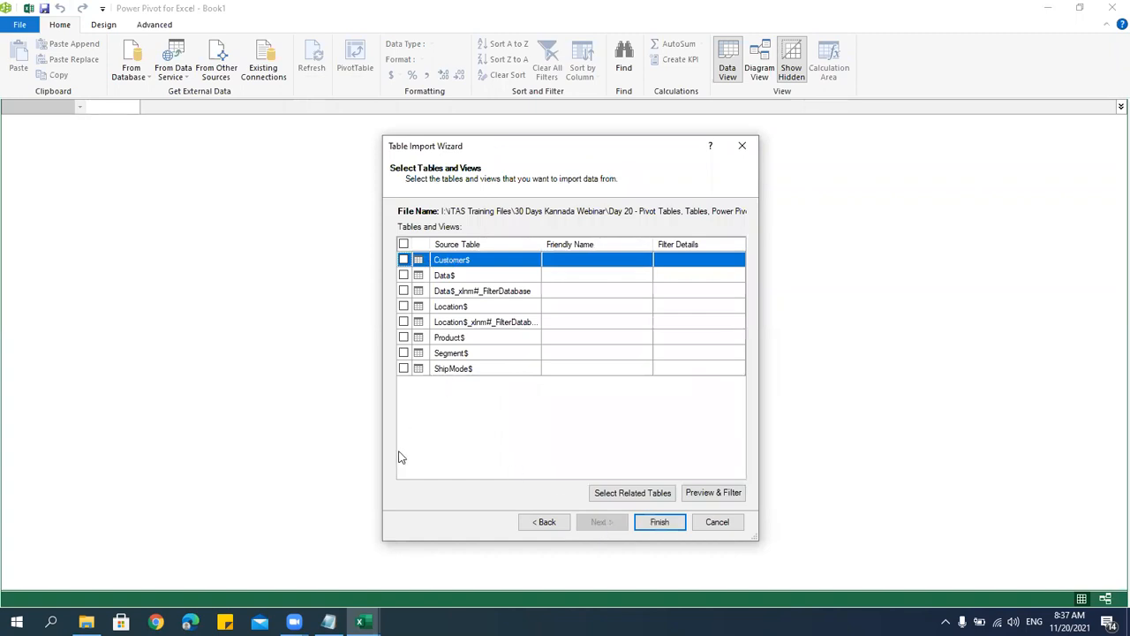
Import the Customer, Data, Location, Segment and ShipMode tables into the data model, leaving Product and the FilterDatabase entries out.
click(403, 260)
click(404, 275)
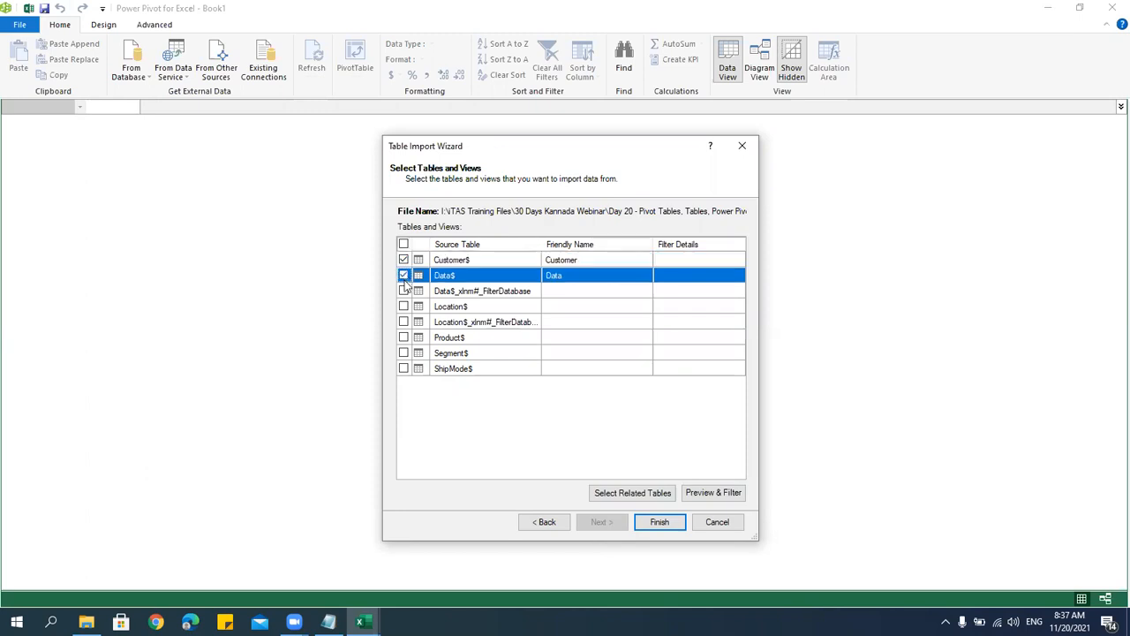
click(404, 306)
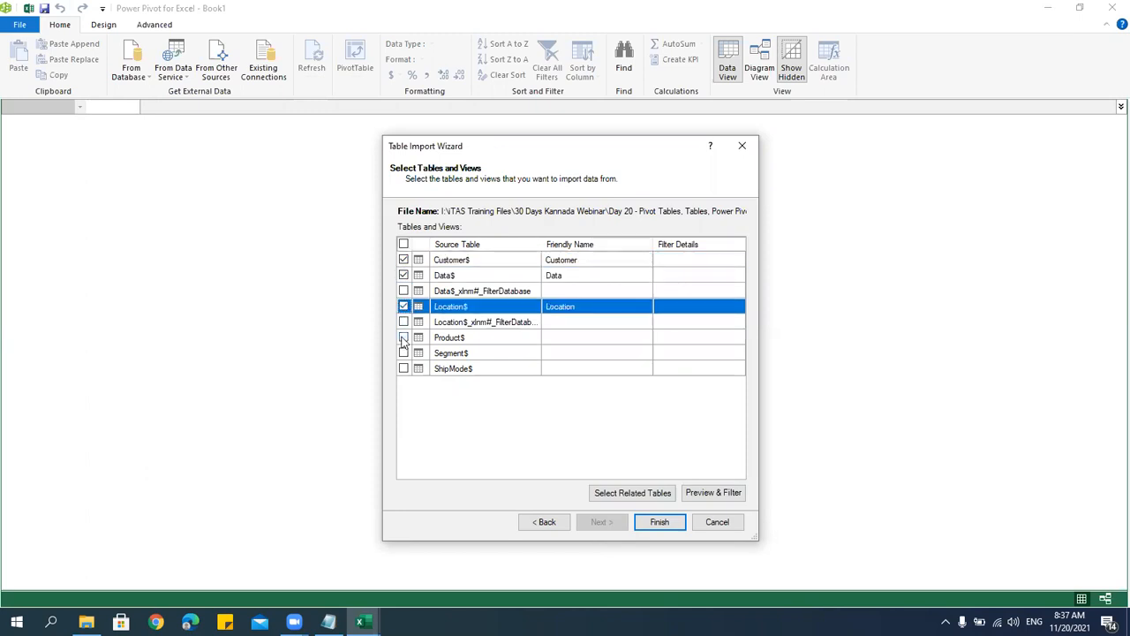
click(403, 337)
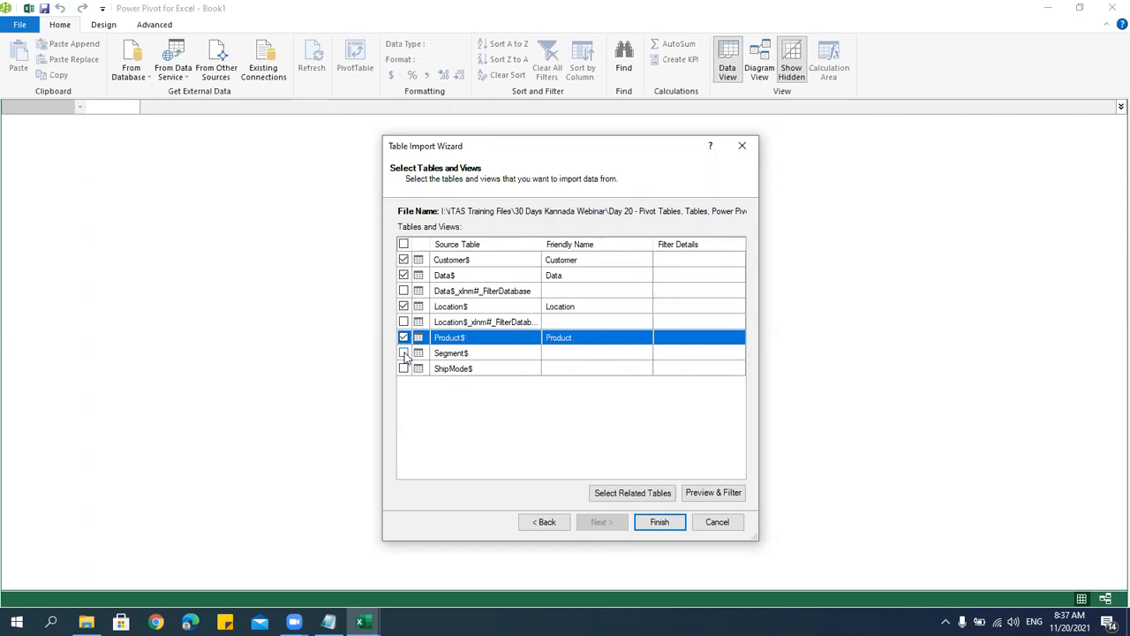
click(404, 353)
click(404, 369)
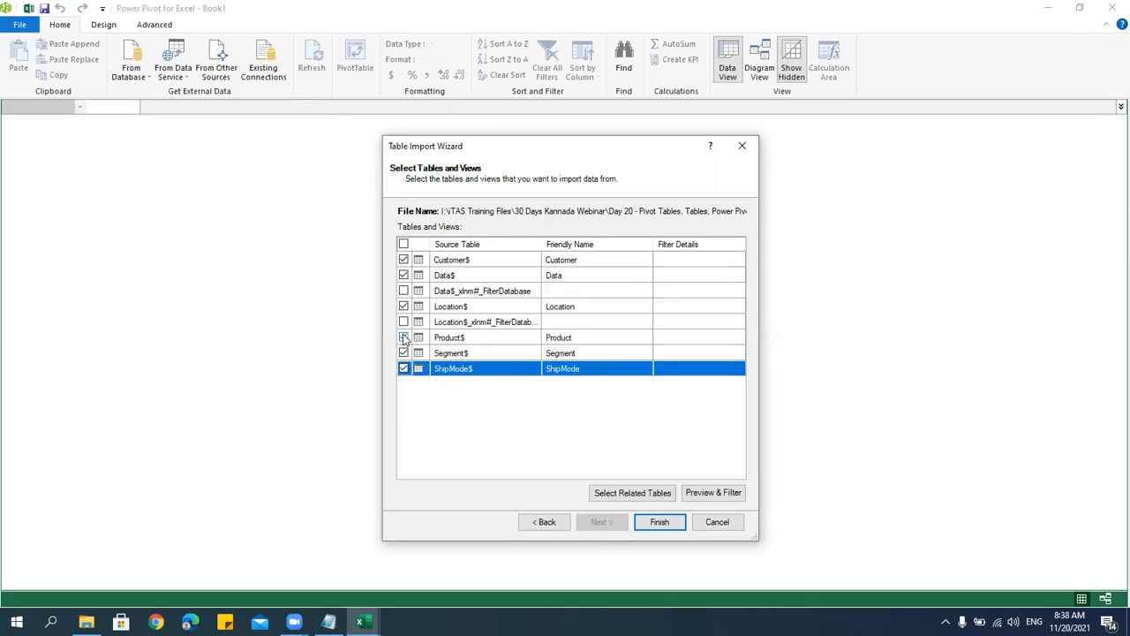
click(403, 337)
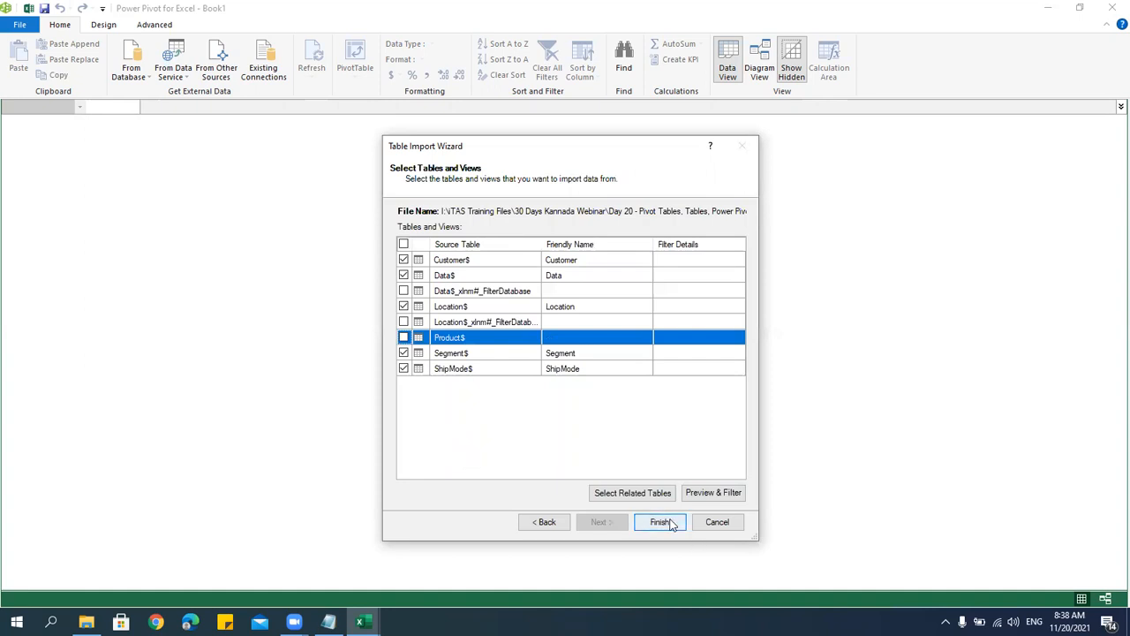
click(670, 523)
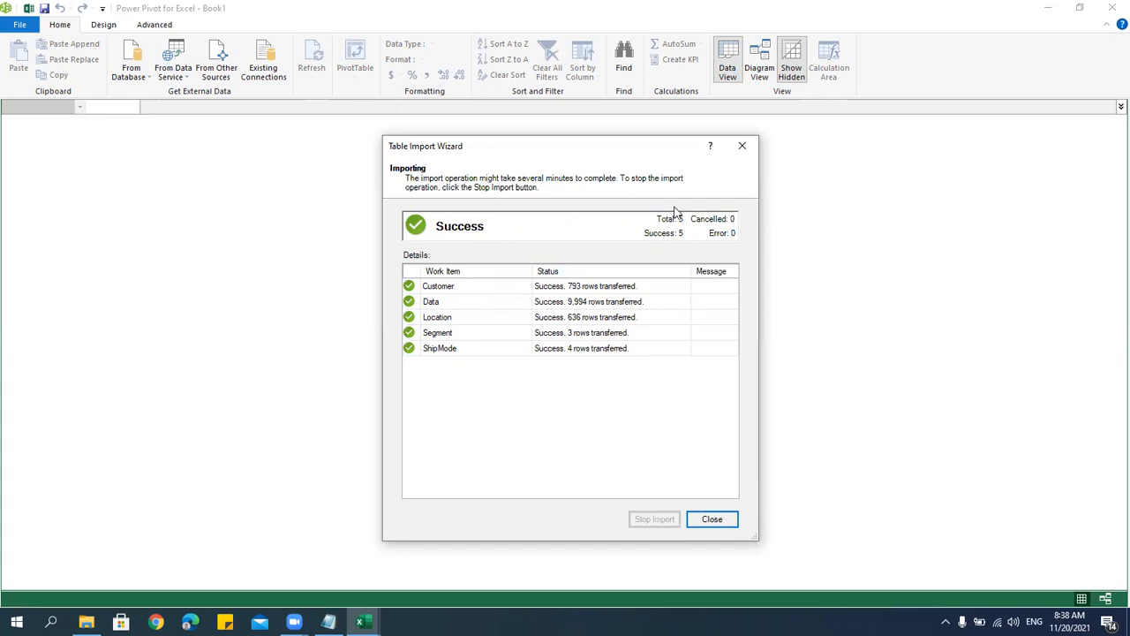
click(715, 521)
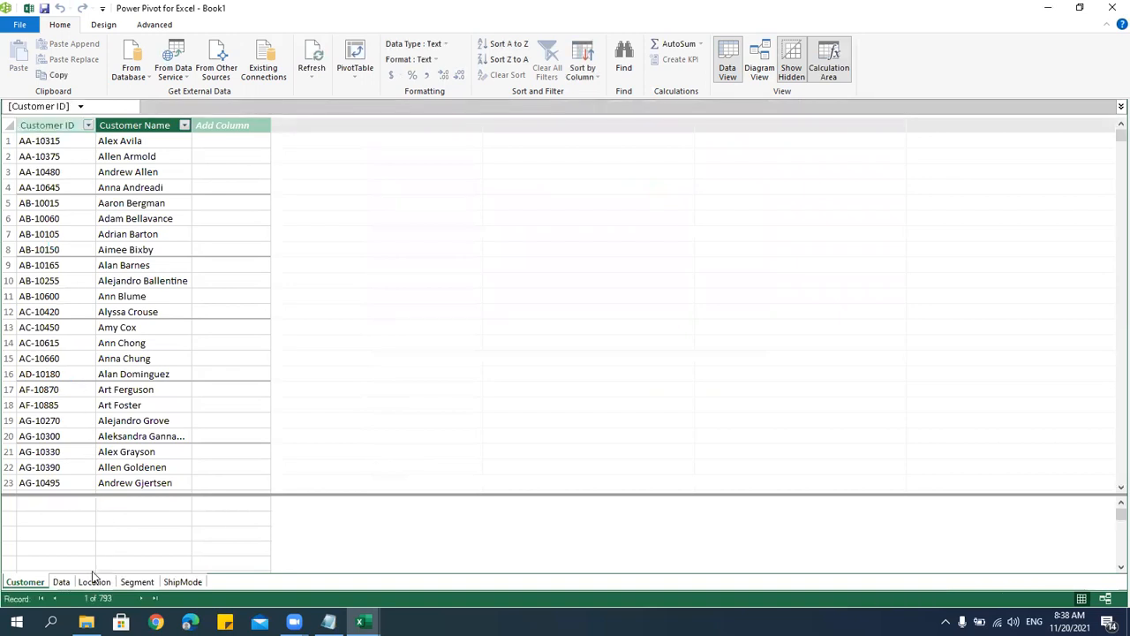
Look through the imported Data, Location, Segment and ShipMode tables and close the Power Pivot window.
click(61, 581)
click(94, 581)
click(126, 583)
click(173, 582)
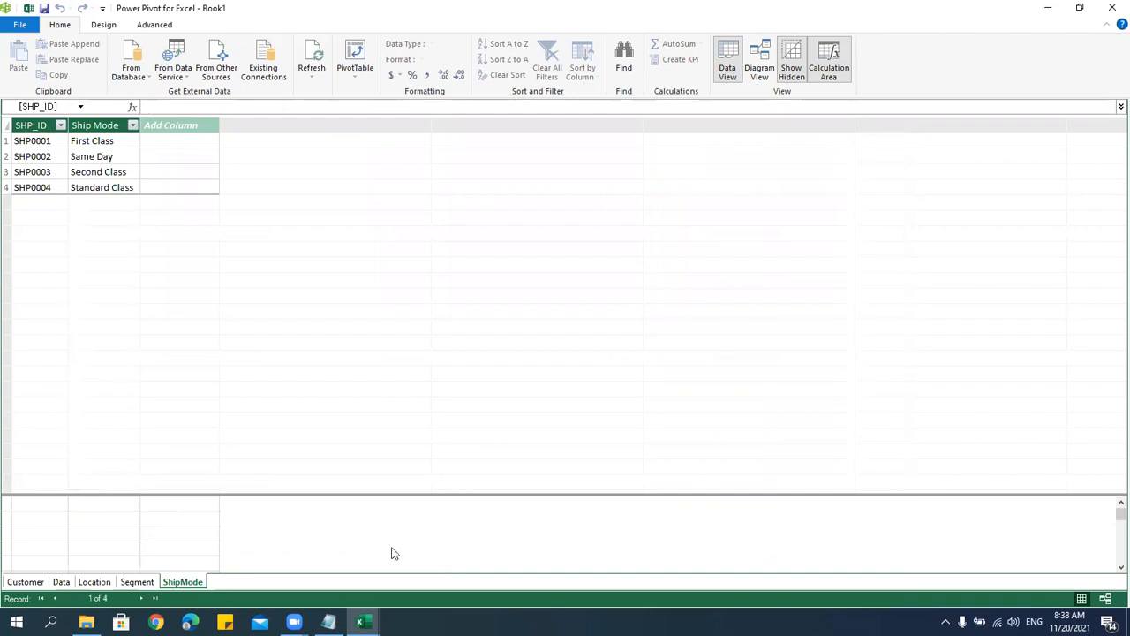
click(1111, 9)
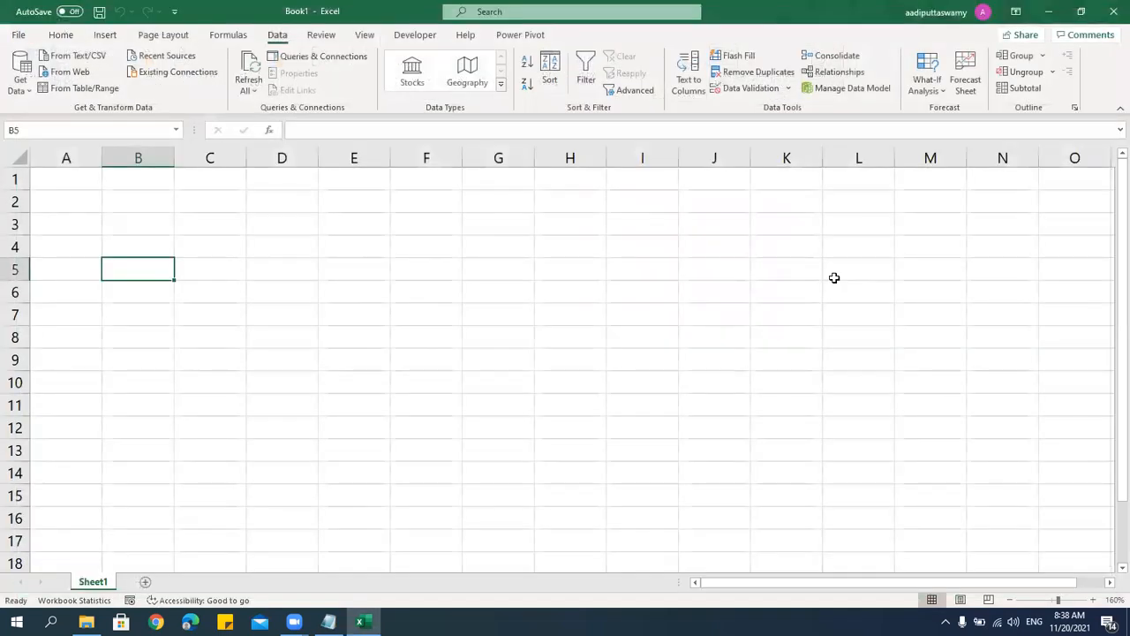
click(402, 339)
click(680, 292)
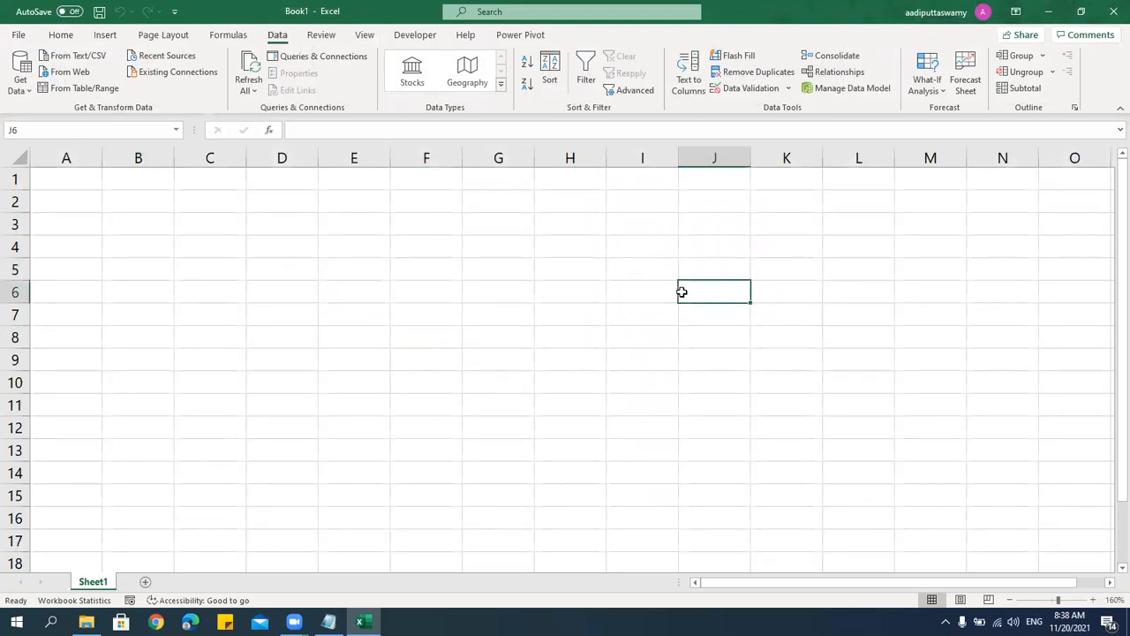
click(298, 339)
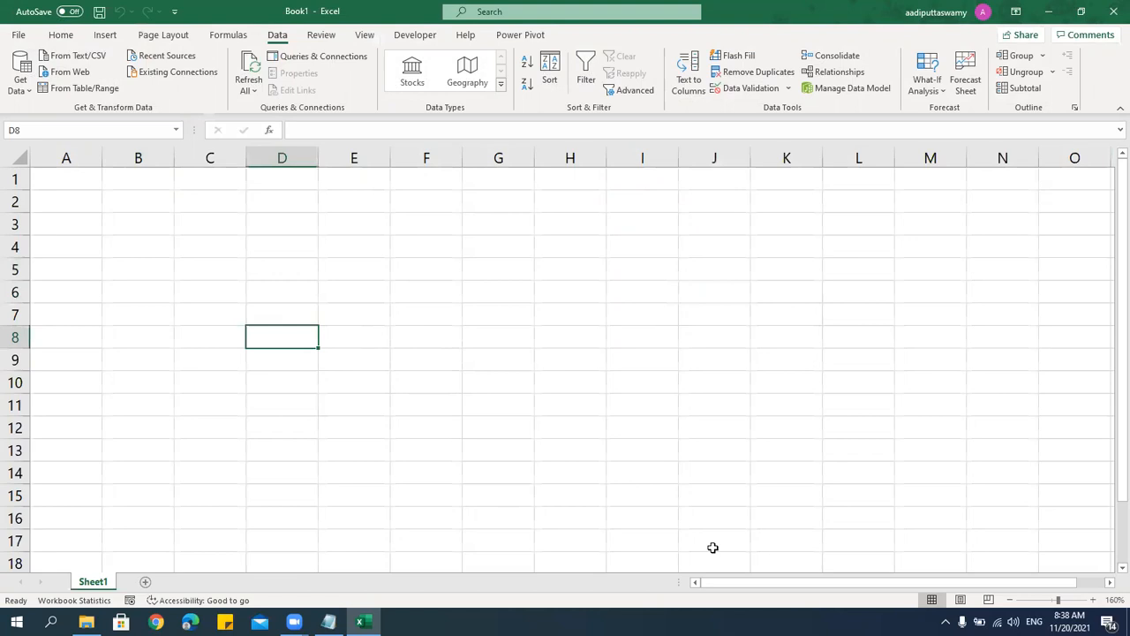
drag(777, 582, 750, 583)
click(83, 345)
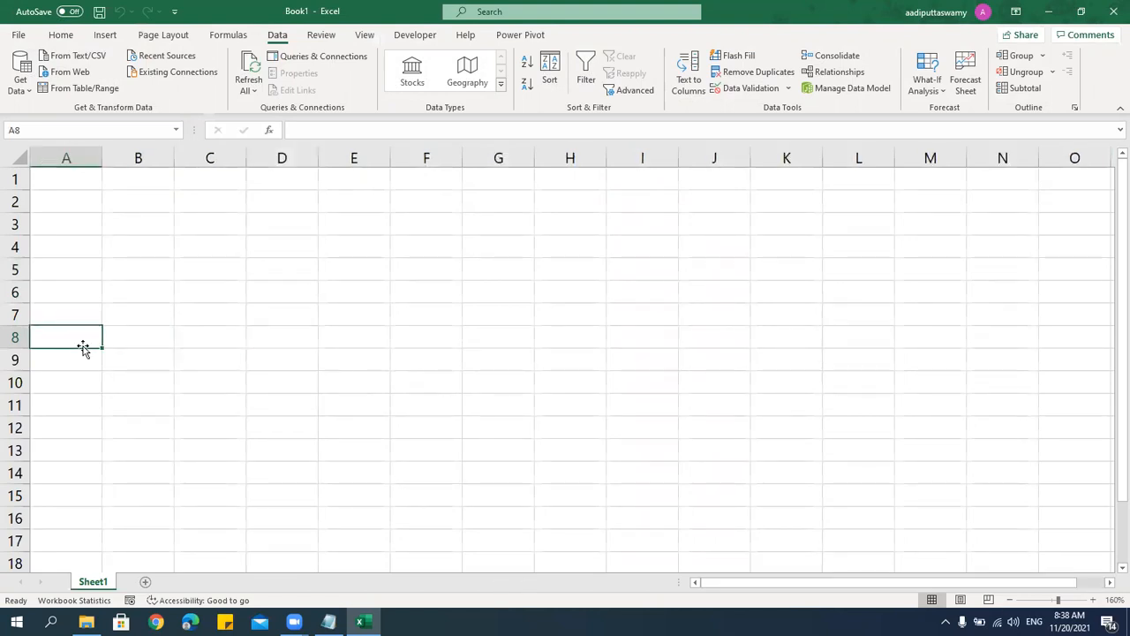
click(311, 288)
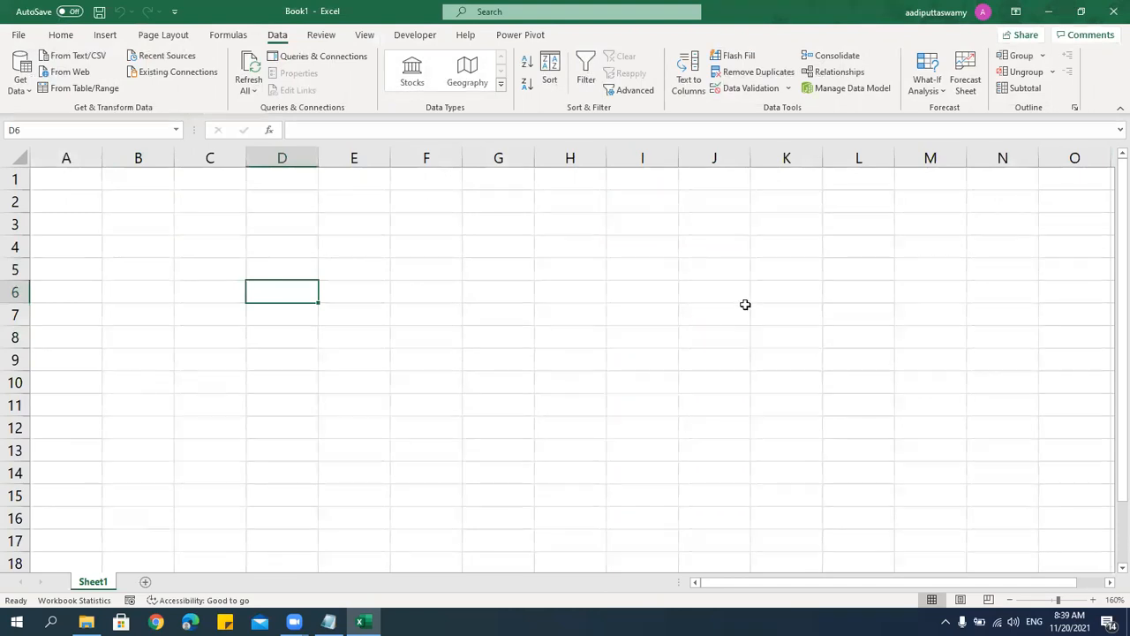
click(354, 224)
click(313, 316)
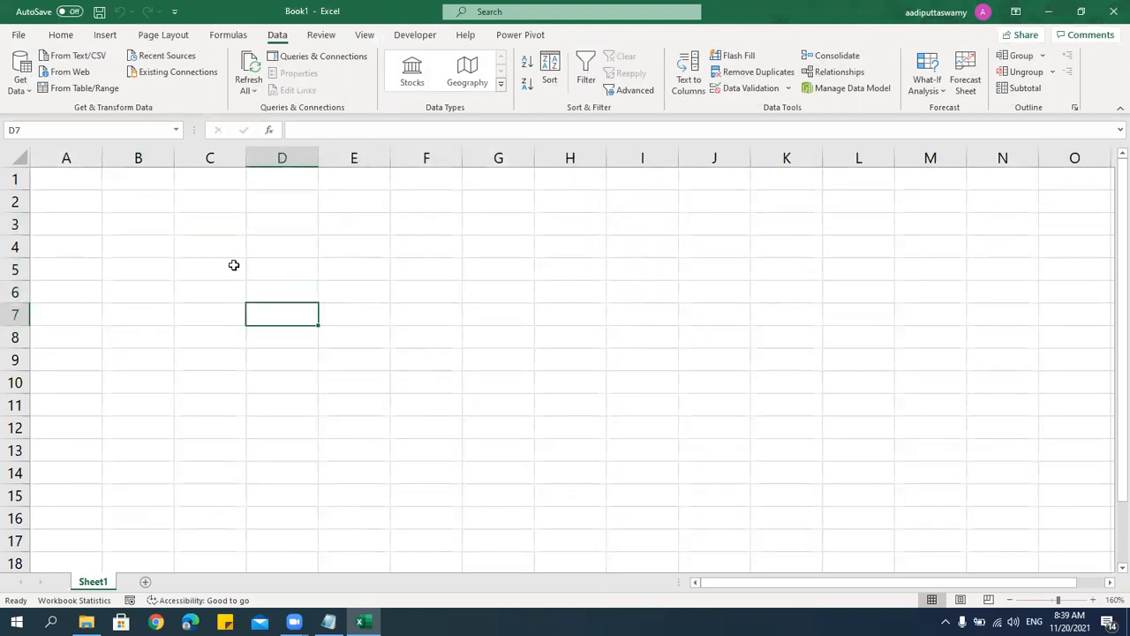
Insert a PivotTable based on this workbook's Data Model at cell C5 of the existing Sheet1.
click(233, 265)
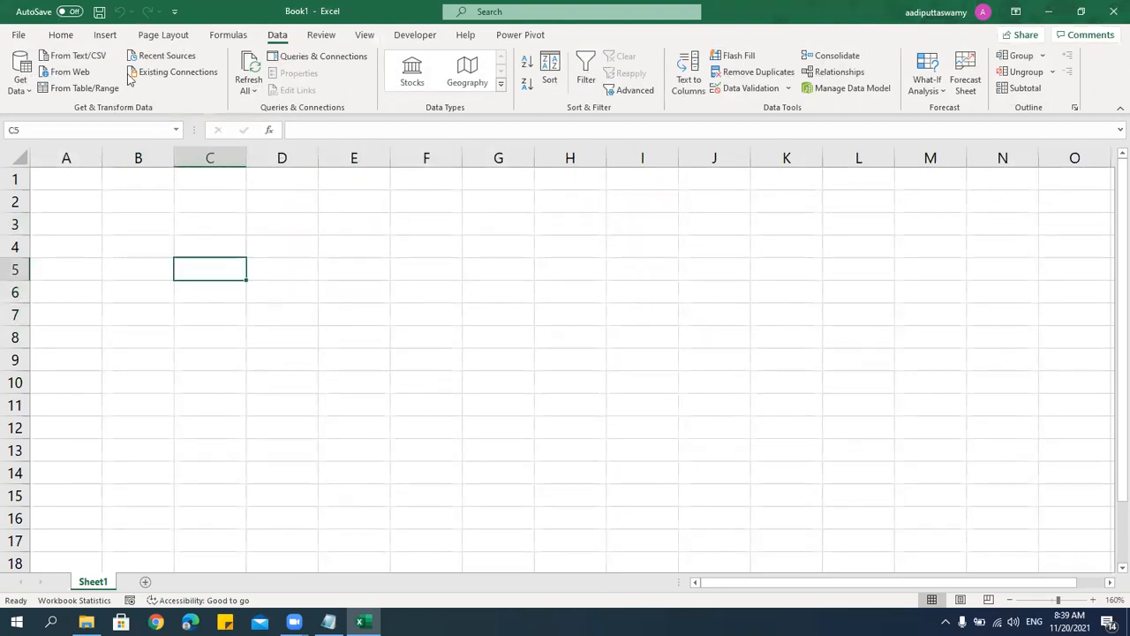
click(106, 35)
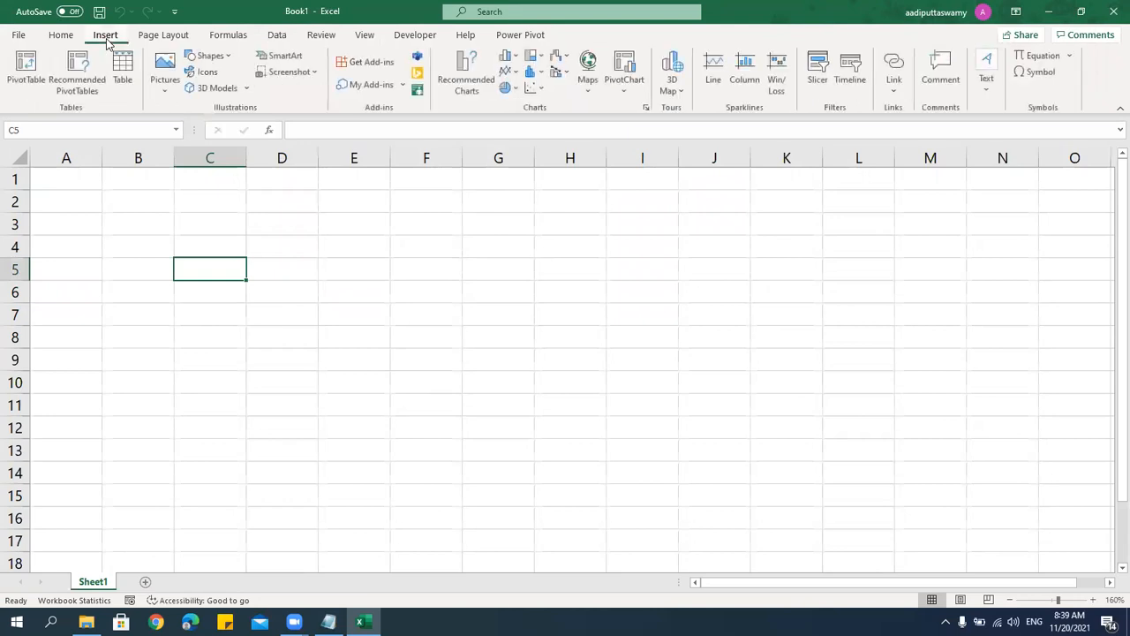
click(26, 83)
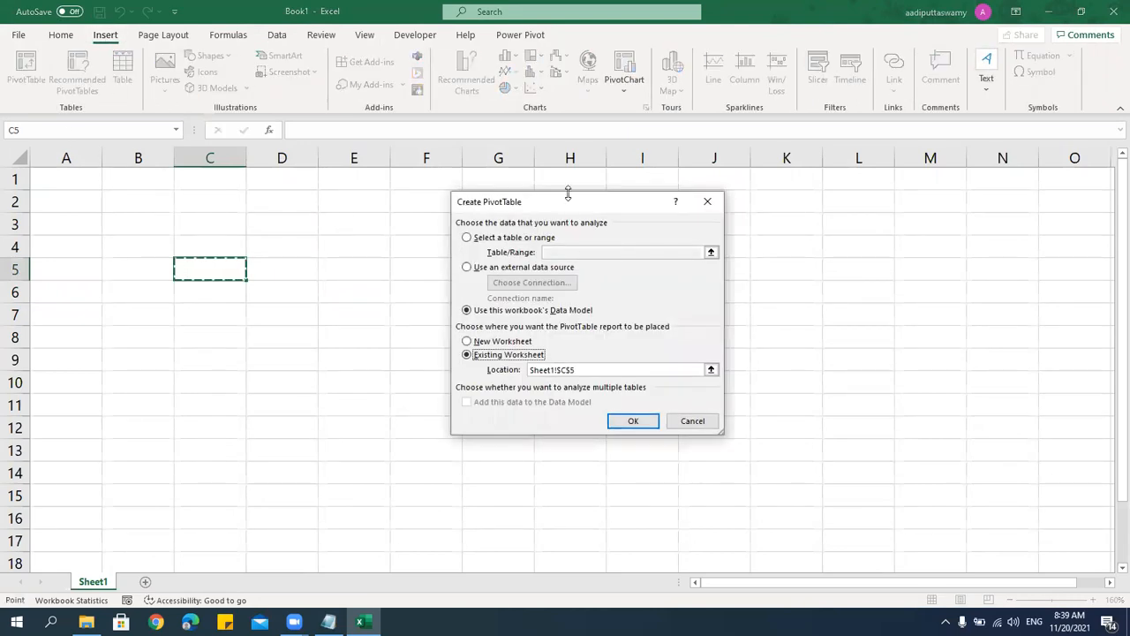
drag(578, 200, 480, 177)
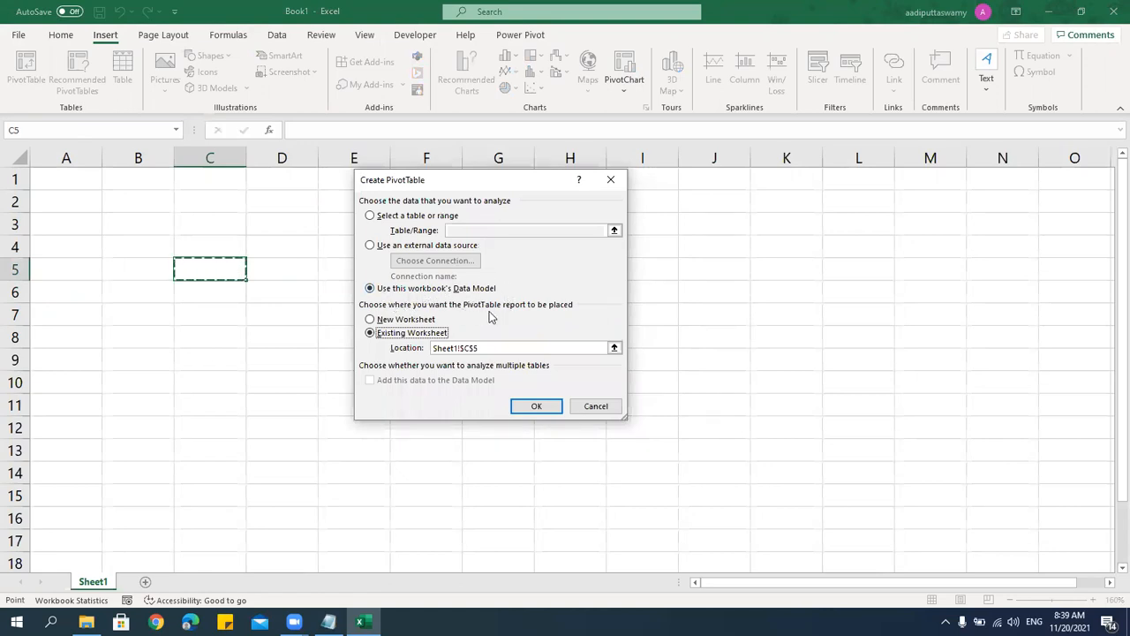
click(396, 322)
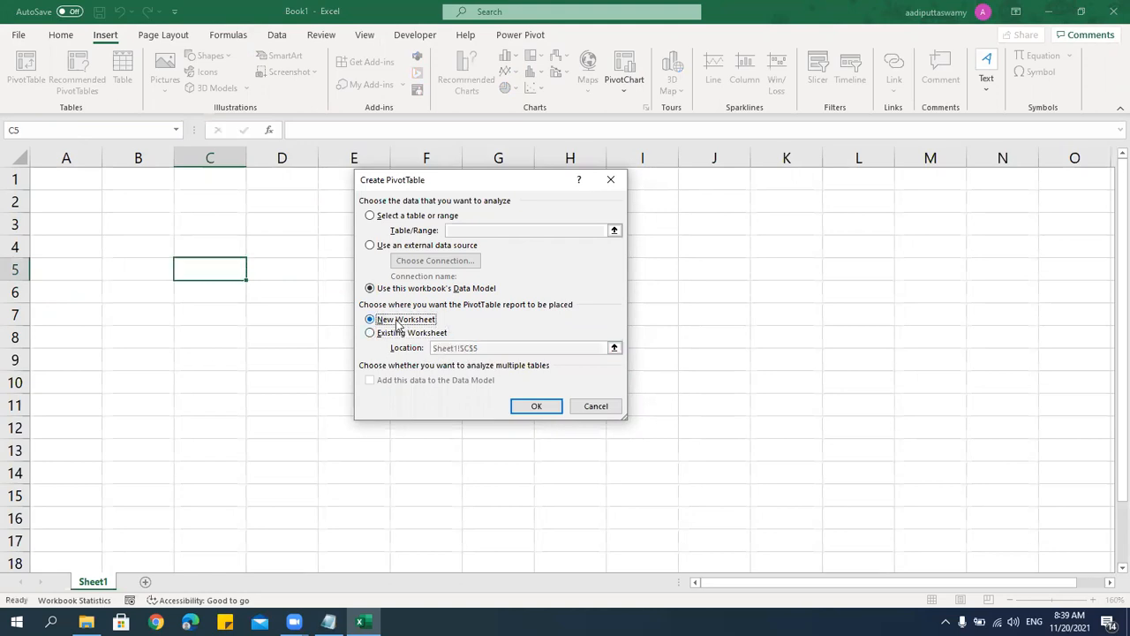
click(398, 334)
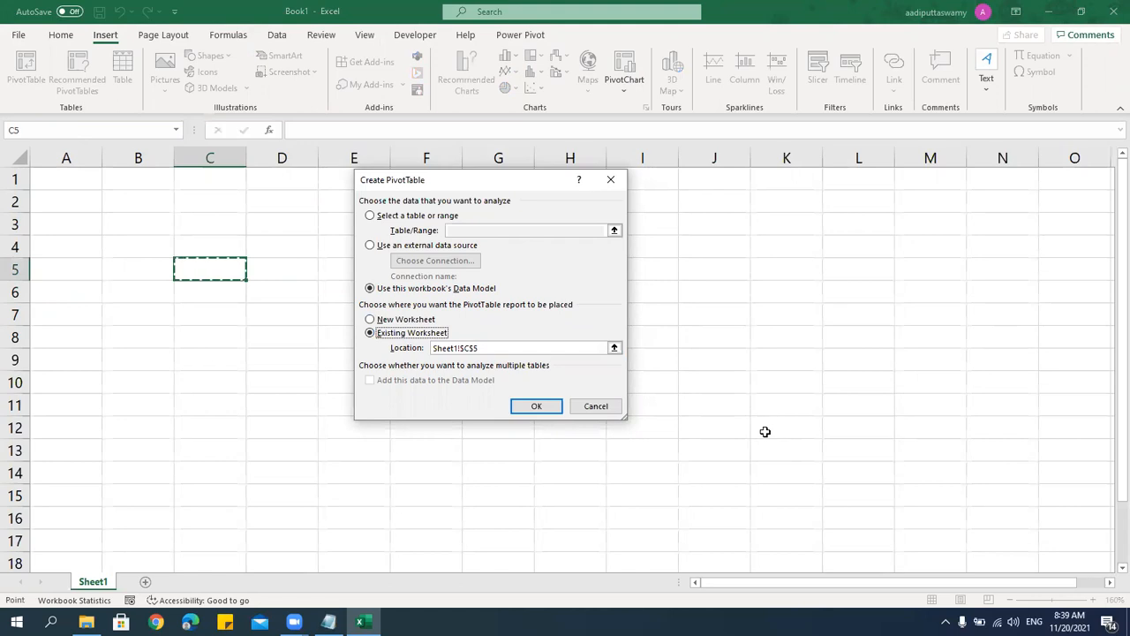
click(536, 405)
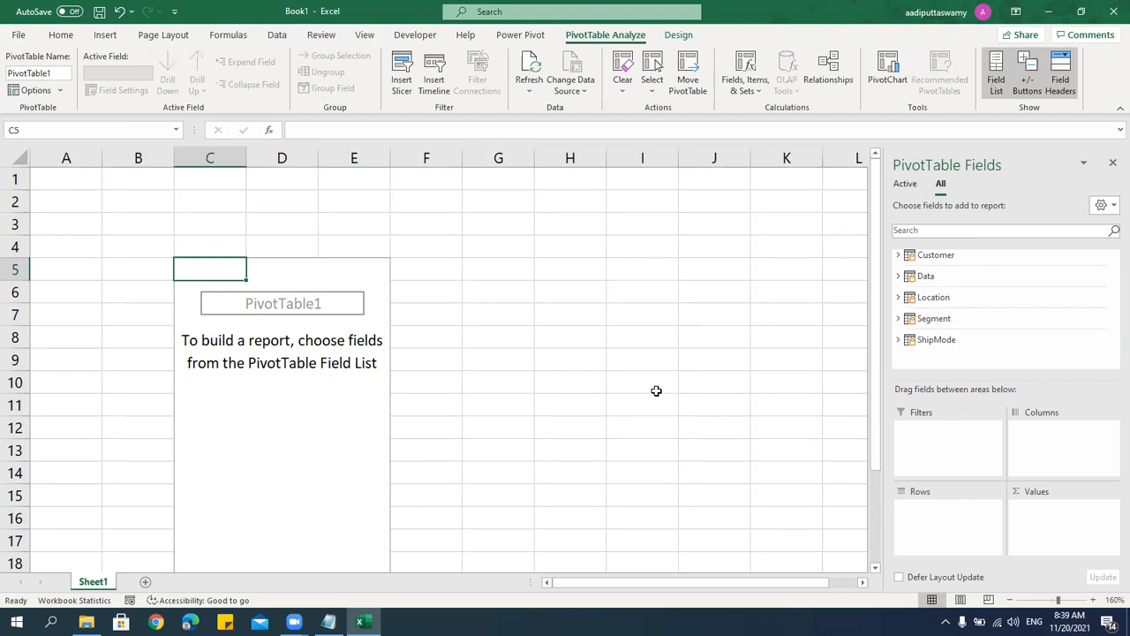
scroll(656, 390, down, 1)
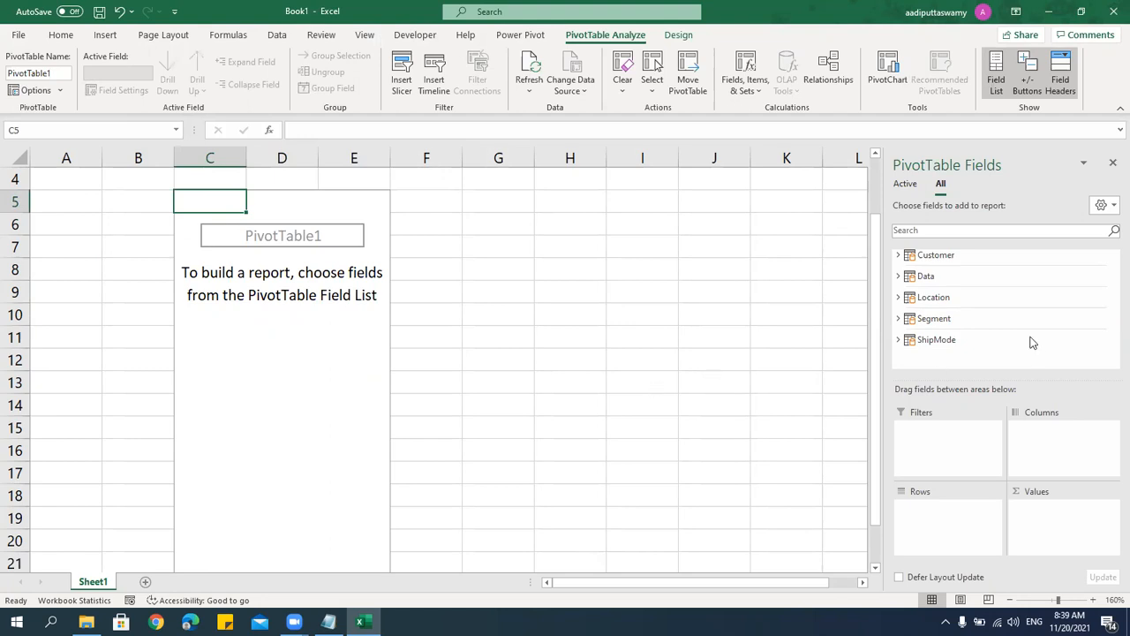
click(829, 81)
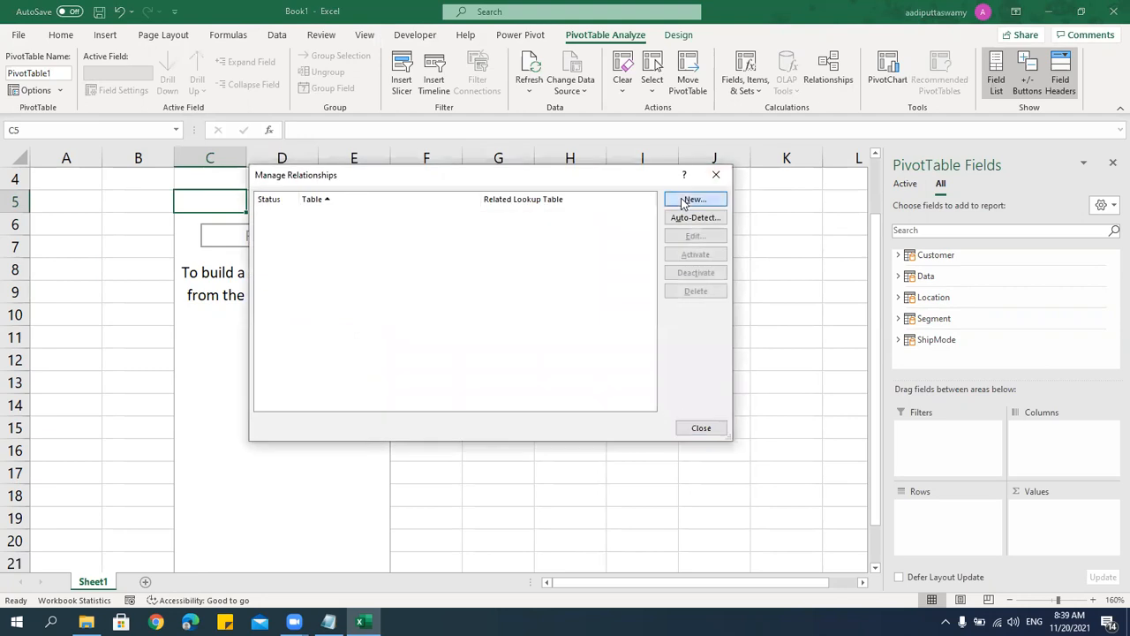
click(696, 202)
click(419, 294)
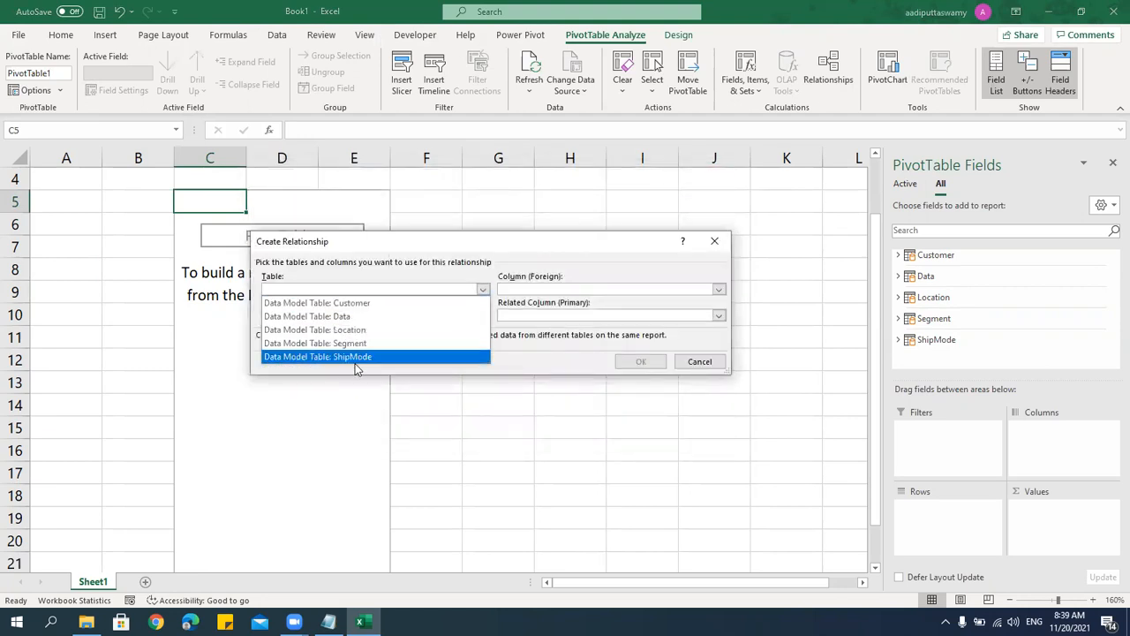
click(695, 363)
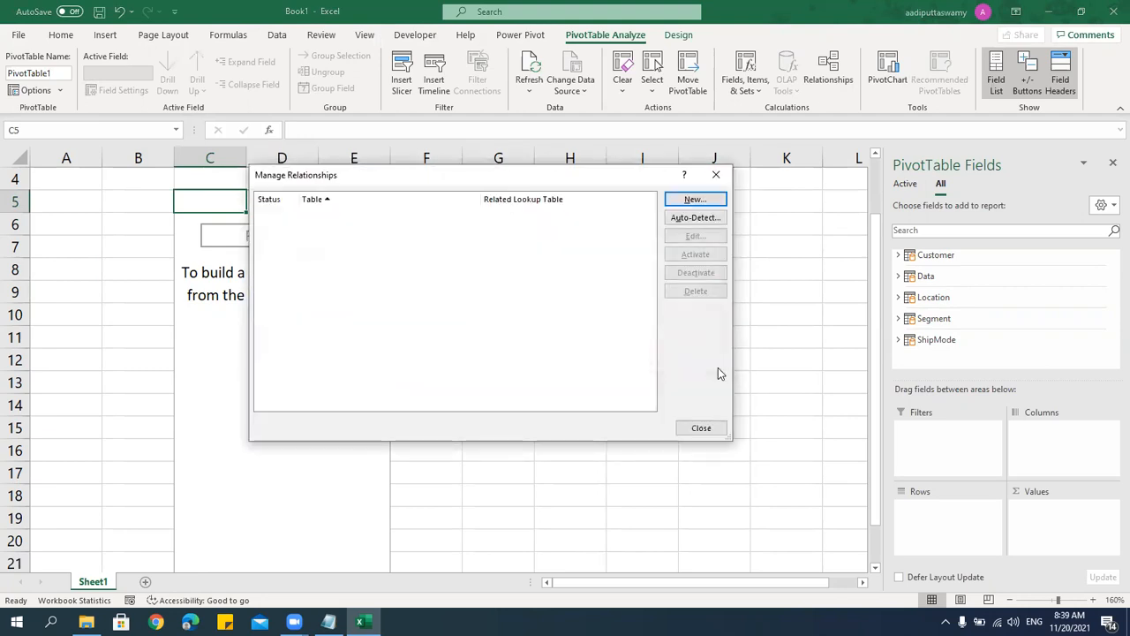
click(718, 431)
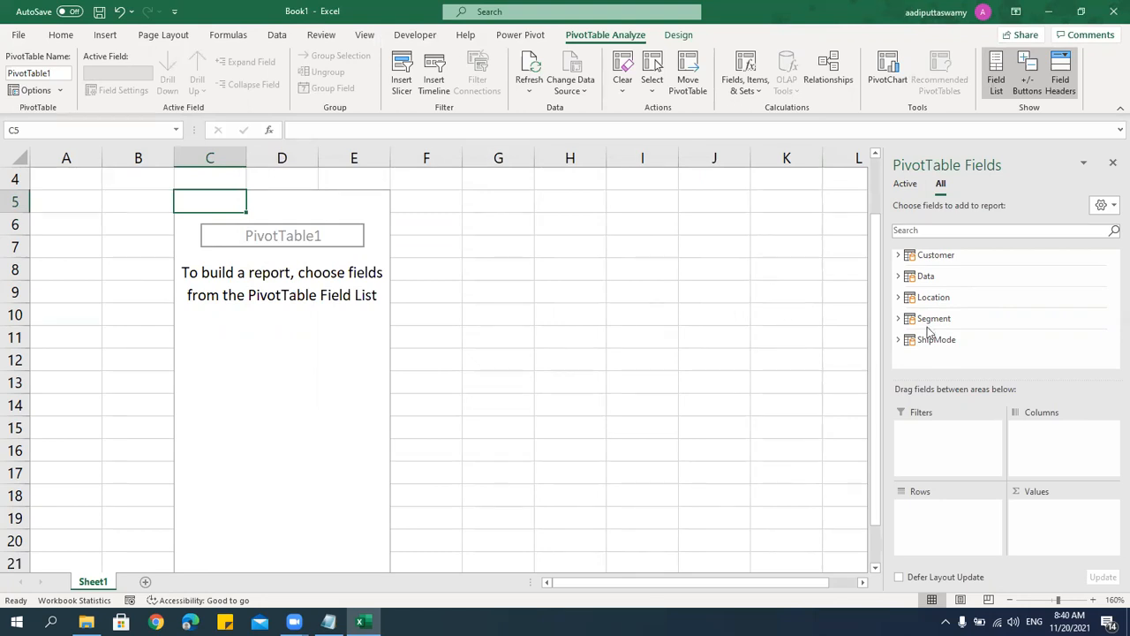
Put Region from the Location table in the PivotTable rows and Sales from the Data table in the values.
click(897, 278)
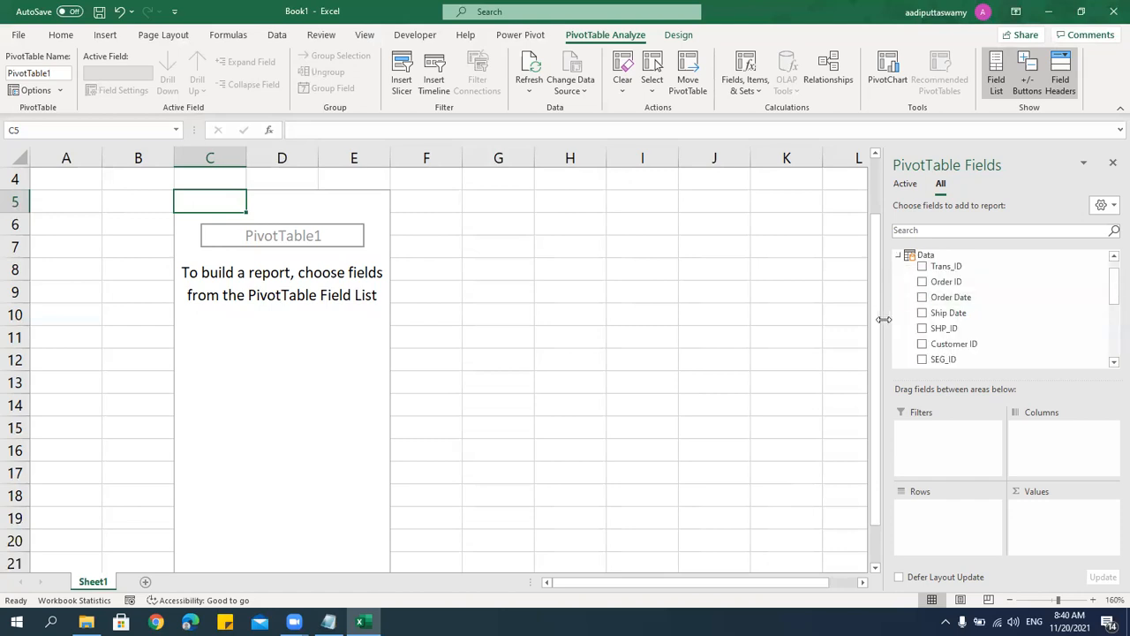
click(898, 255)
click(899, 298)
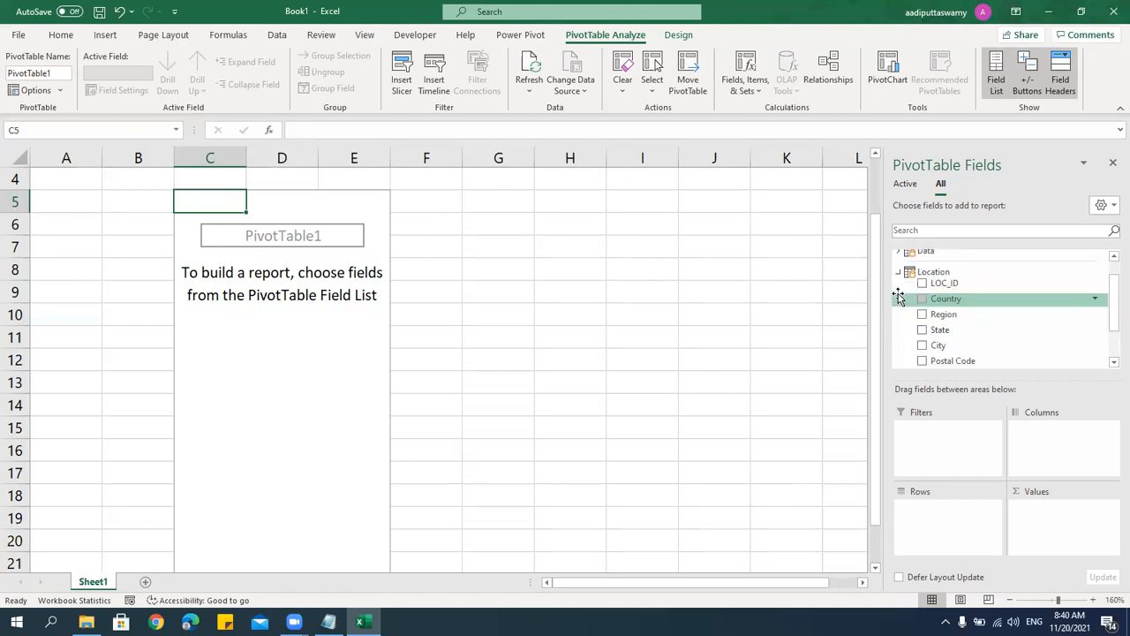
drag(963, 317, 959, 525)
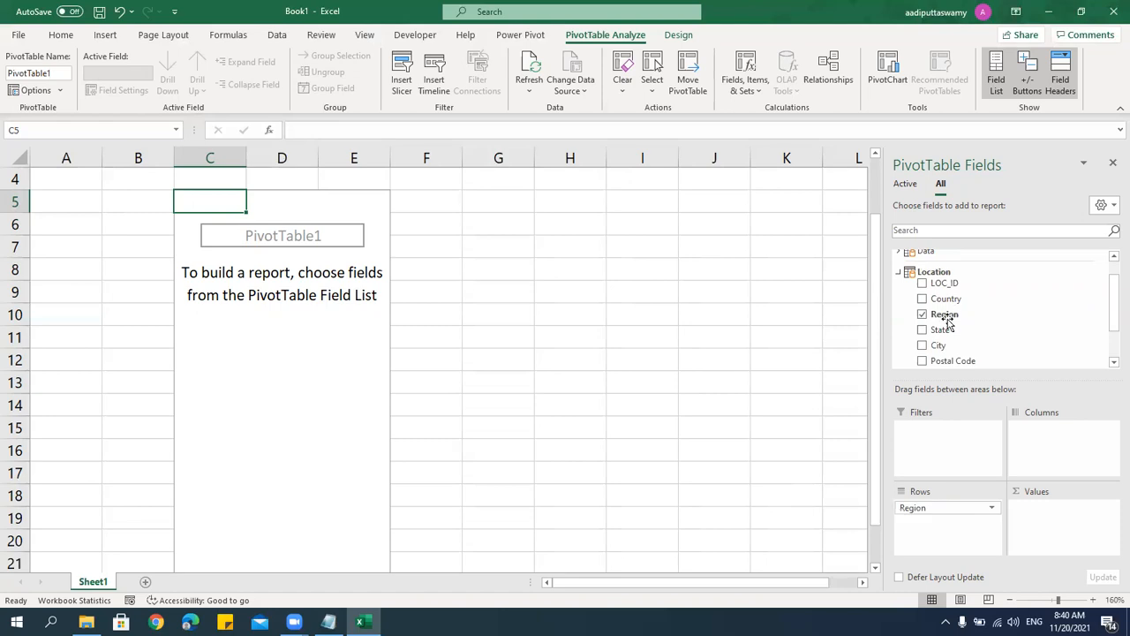
click(899, 273)
click(898, 278)
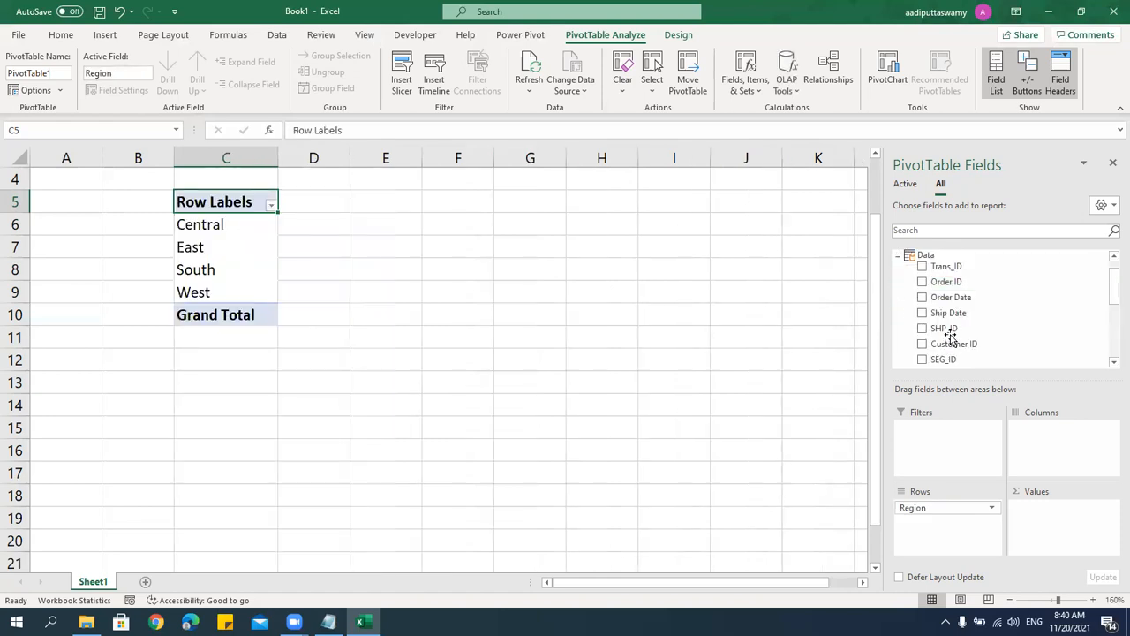
scroll(945, 336, down, 2)
drag(951, 346, 1044, 516)
Auto-detect the missing relationship between the tables and check the sales values of the four regions.
drag(321, 228, 330, 290)
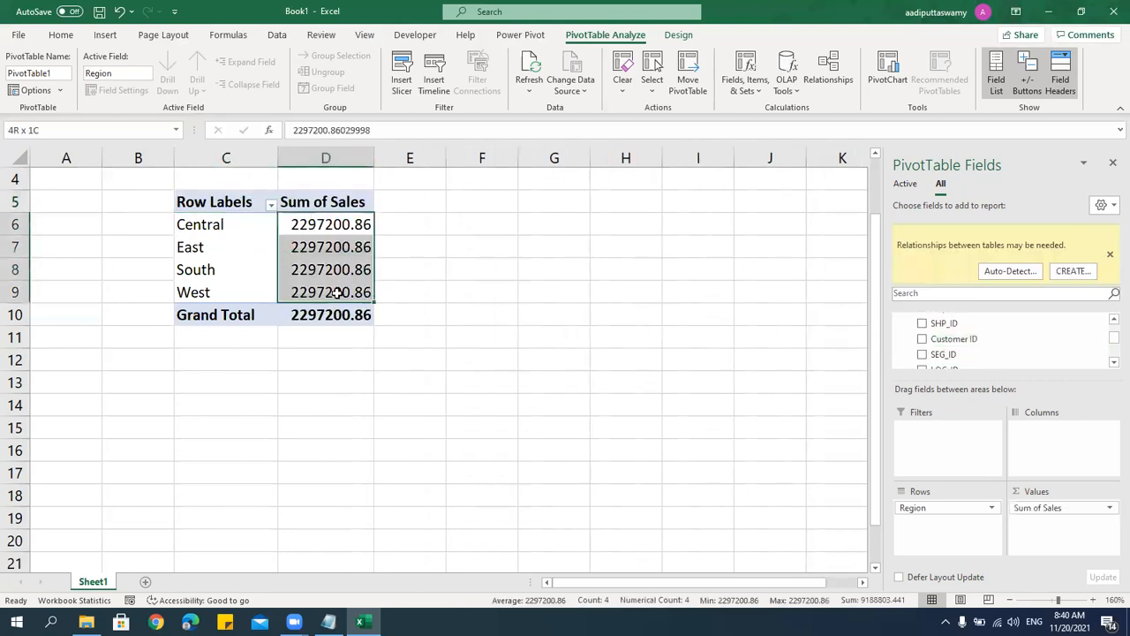
click(1003, 274)
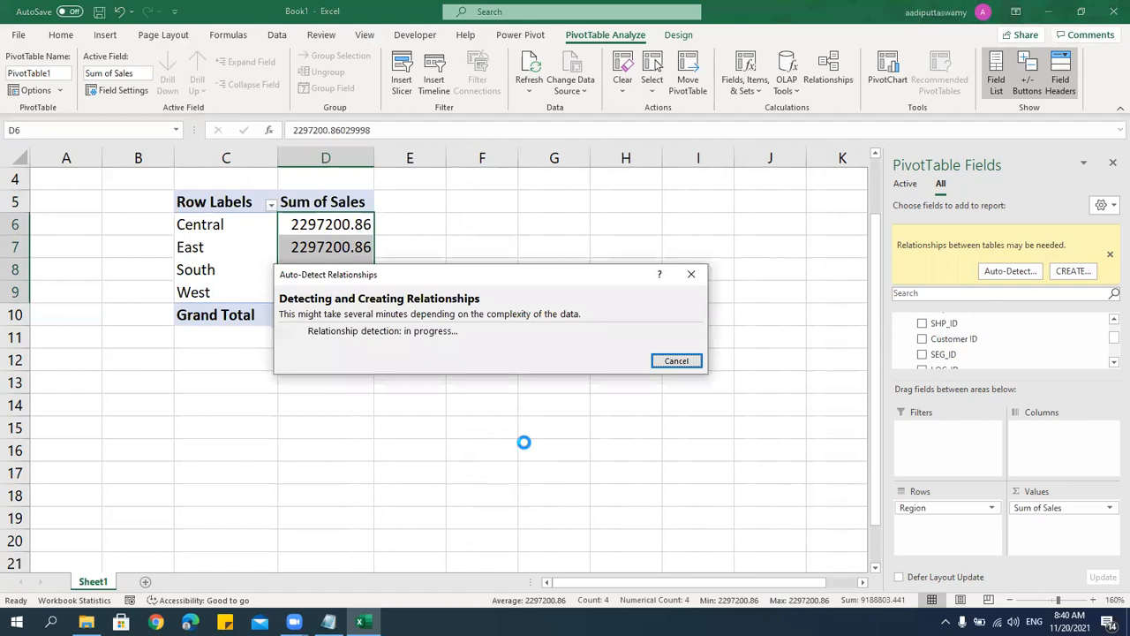
click(678, 361)
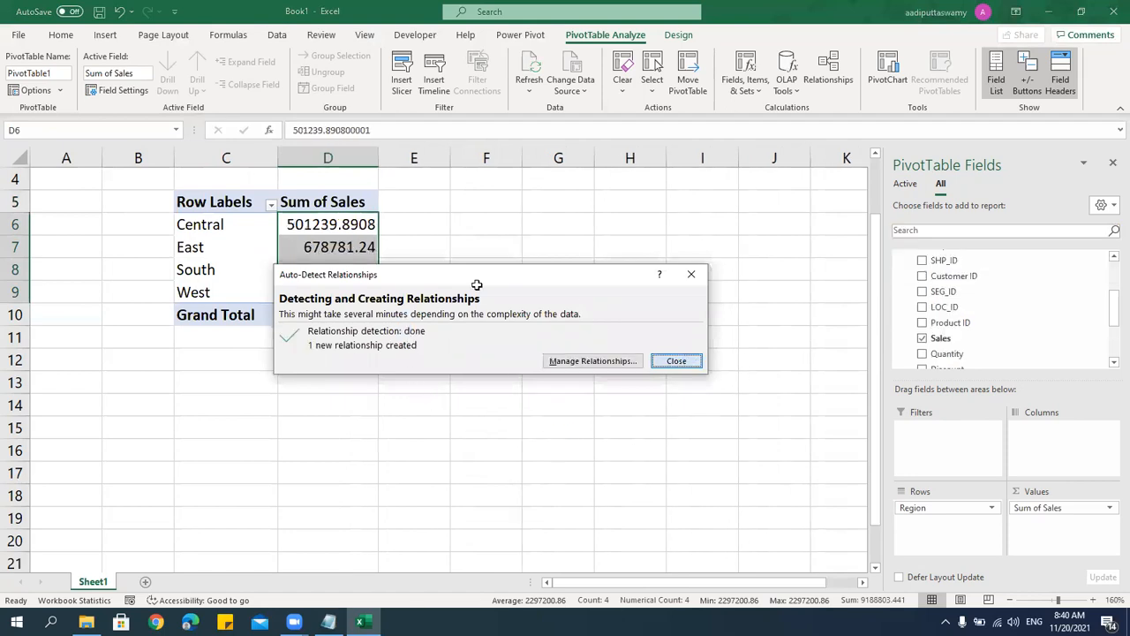
click(292, 224)
scroll(522, 398, up, 1)
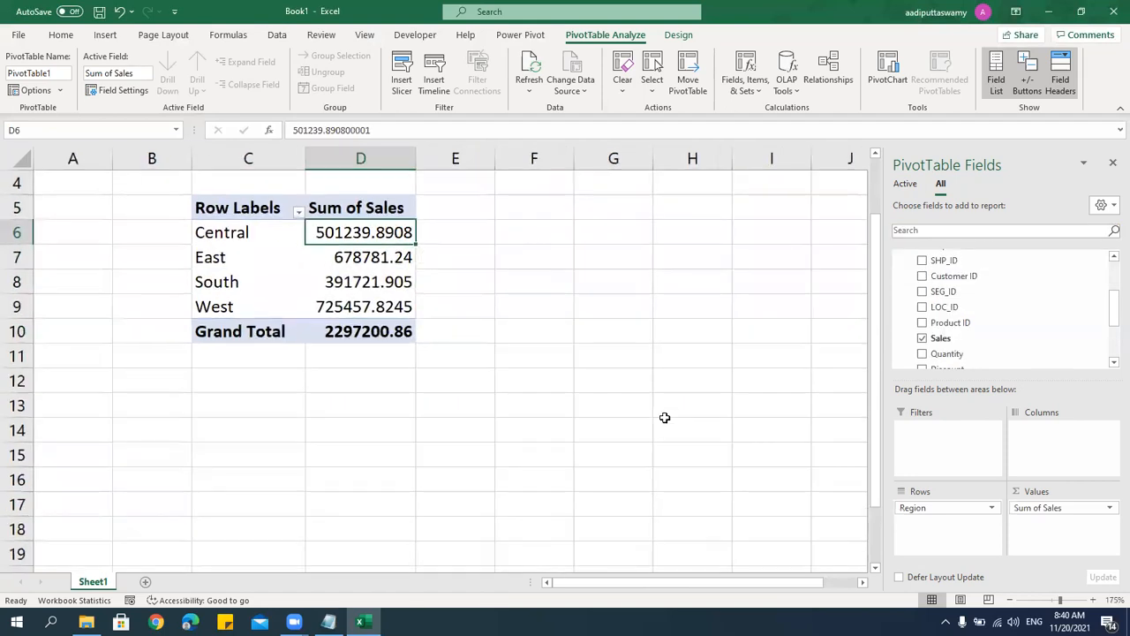
scroll(1080, 323, up, 3)
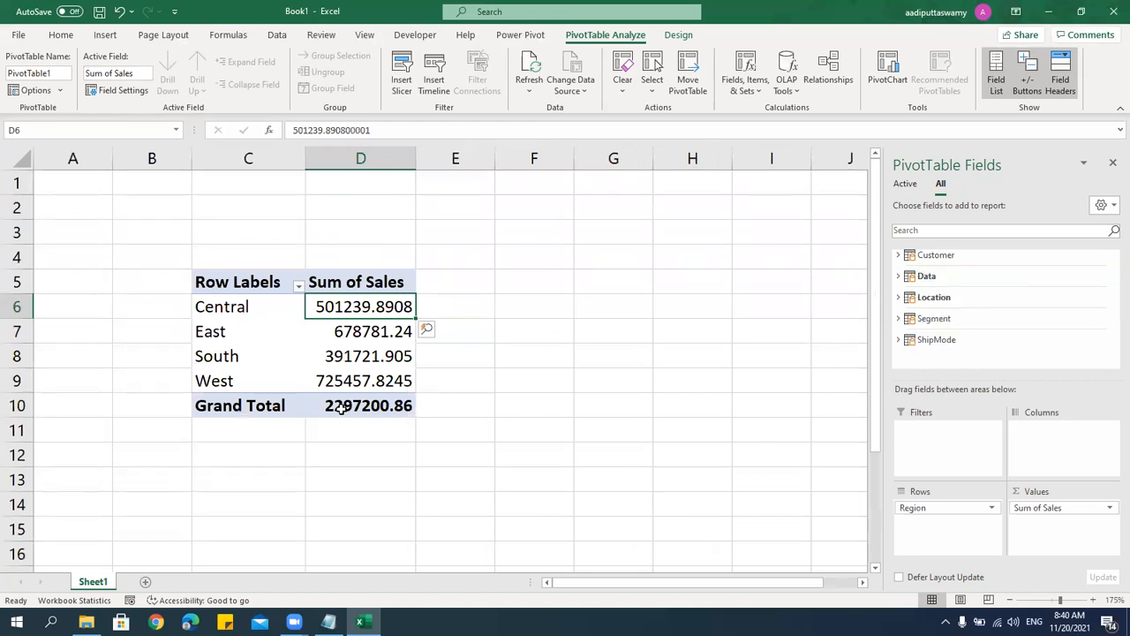
shift+click(350, 380)
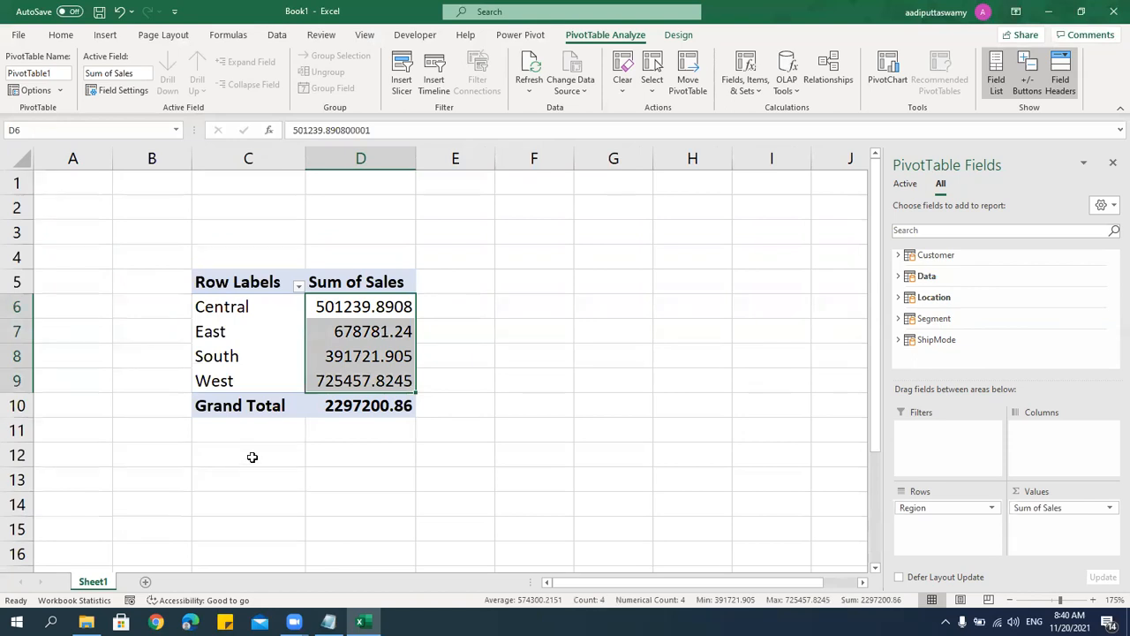
drag(919, 507, 937, 546)
Create a relationship from the Data table's SEG_ID column to the Segment table's SEG_ID column.
click(829, 75)
drag(558, 174, 449, 210)
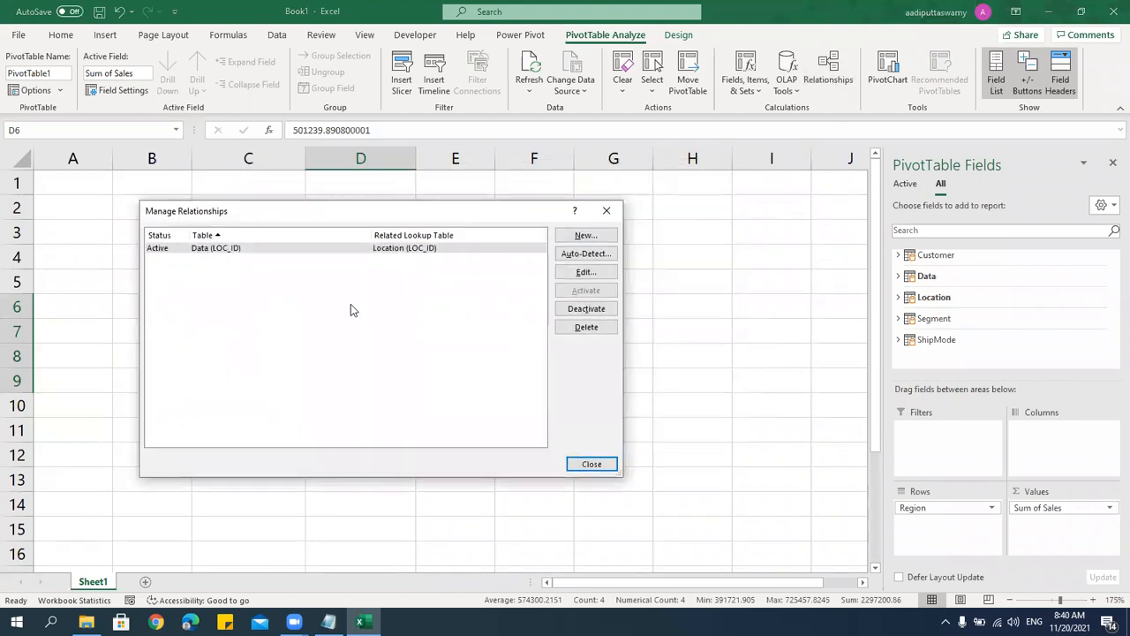
click(611, 235)
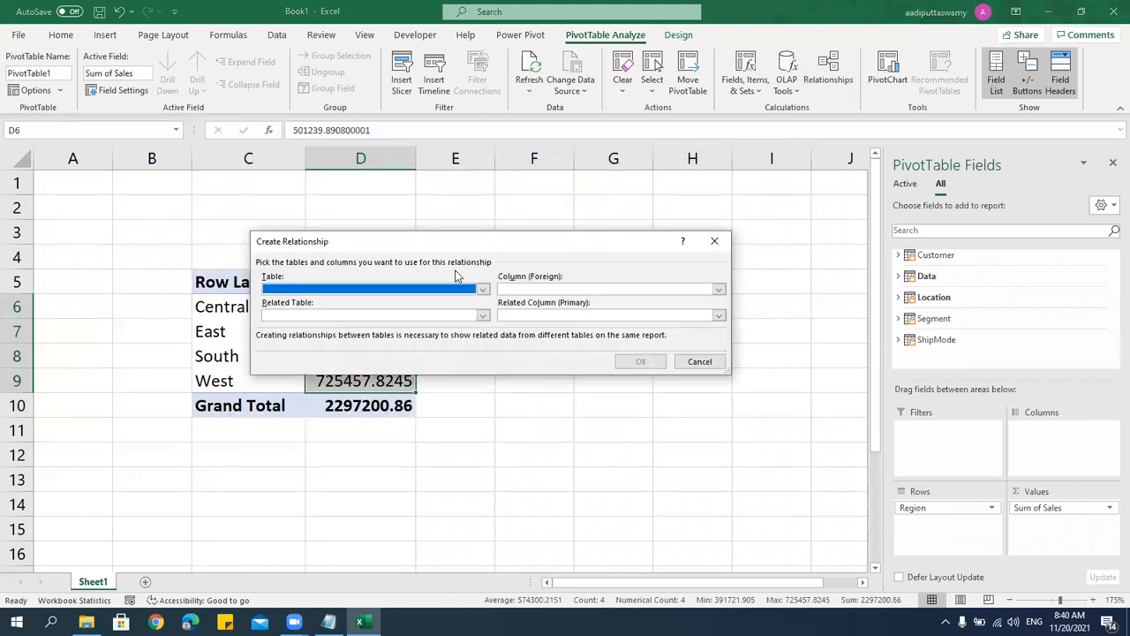
click(422, 291)
click(344, 310)
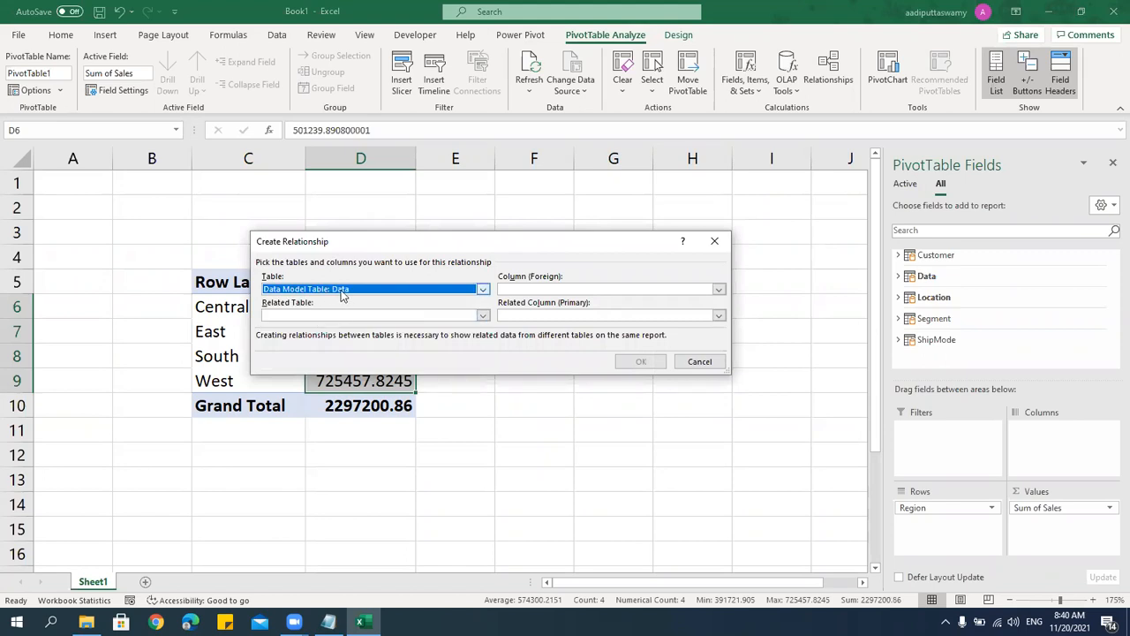
click(720, 291)
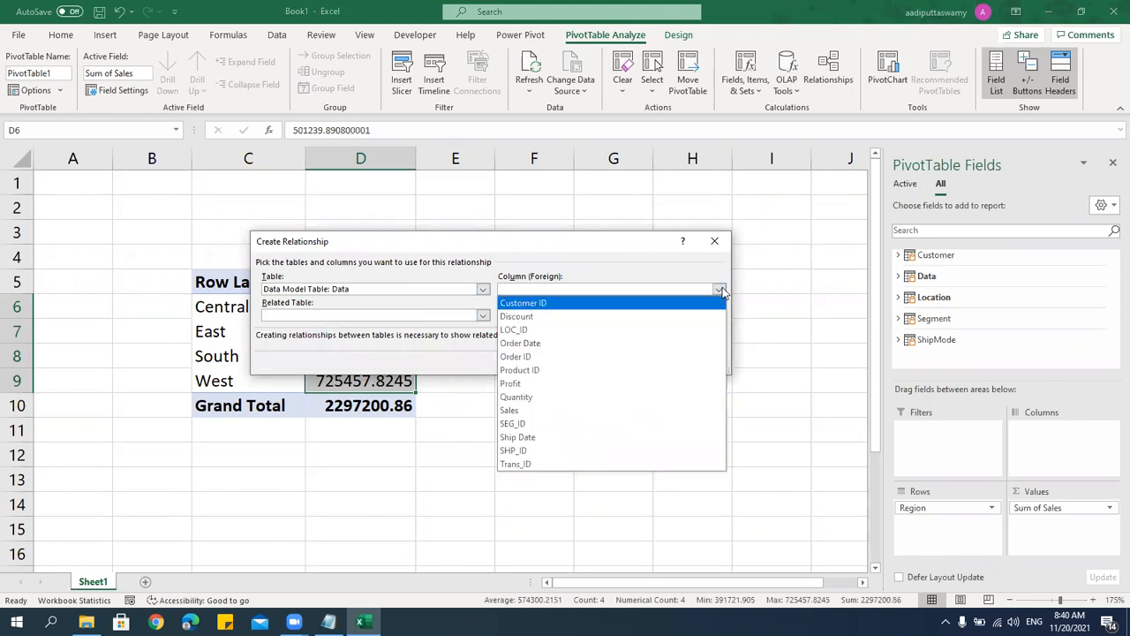
click(514, 423)
click(407, 316)
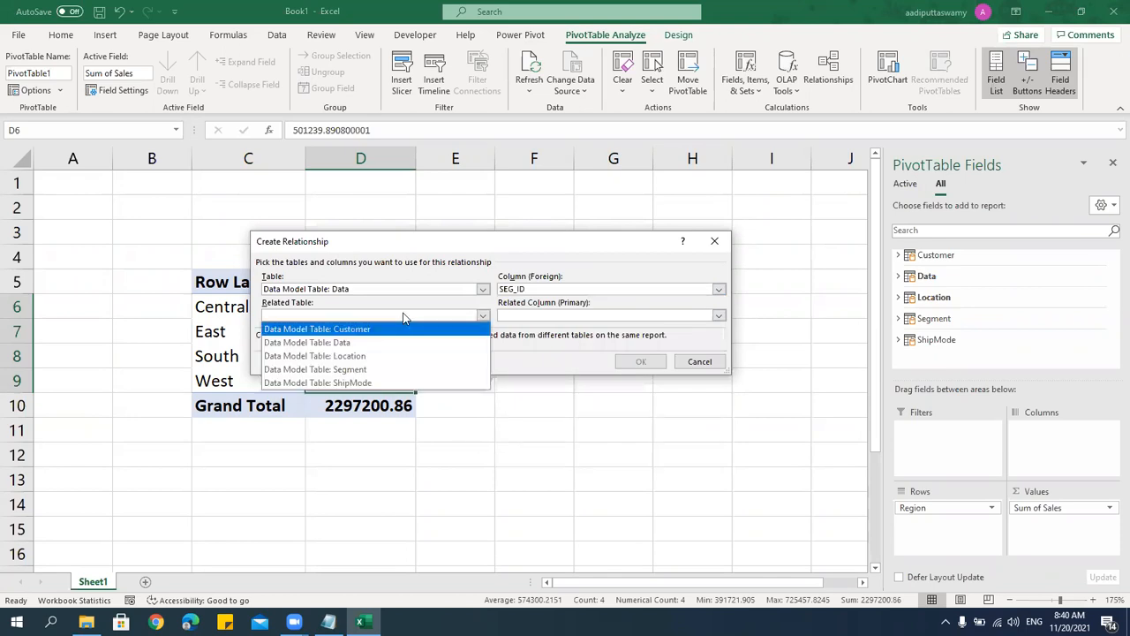
click(488, 368)
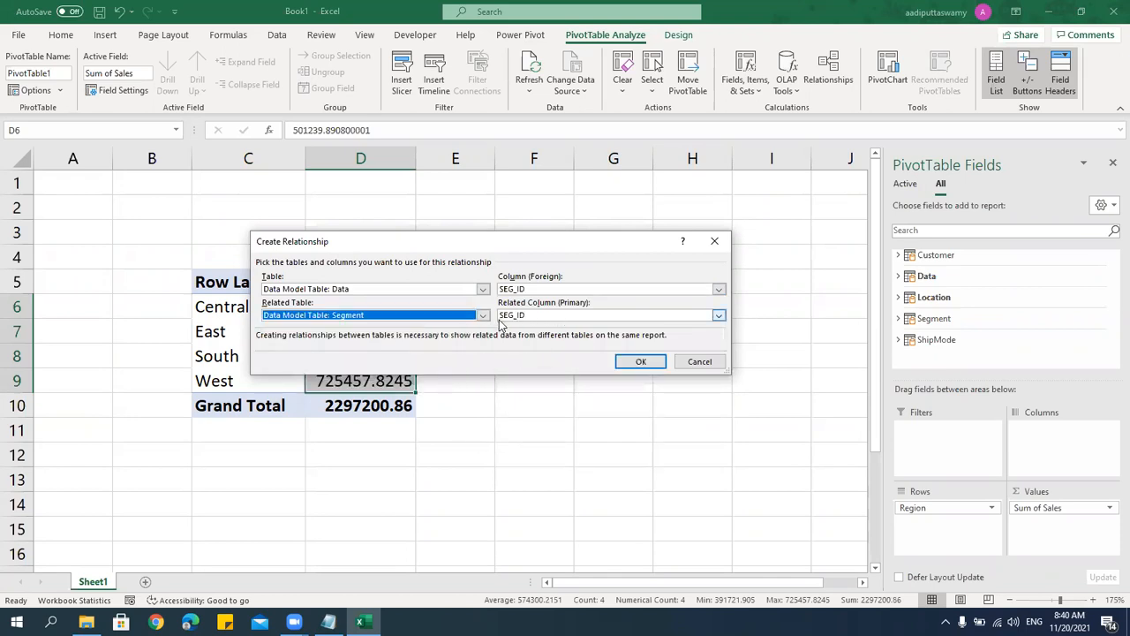
click(630, 362)
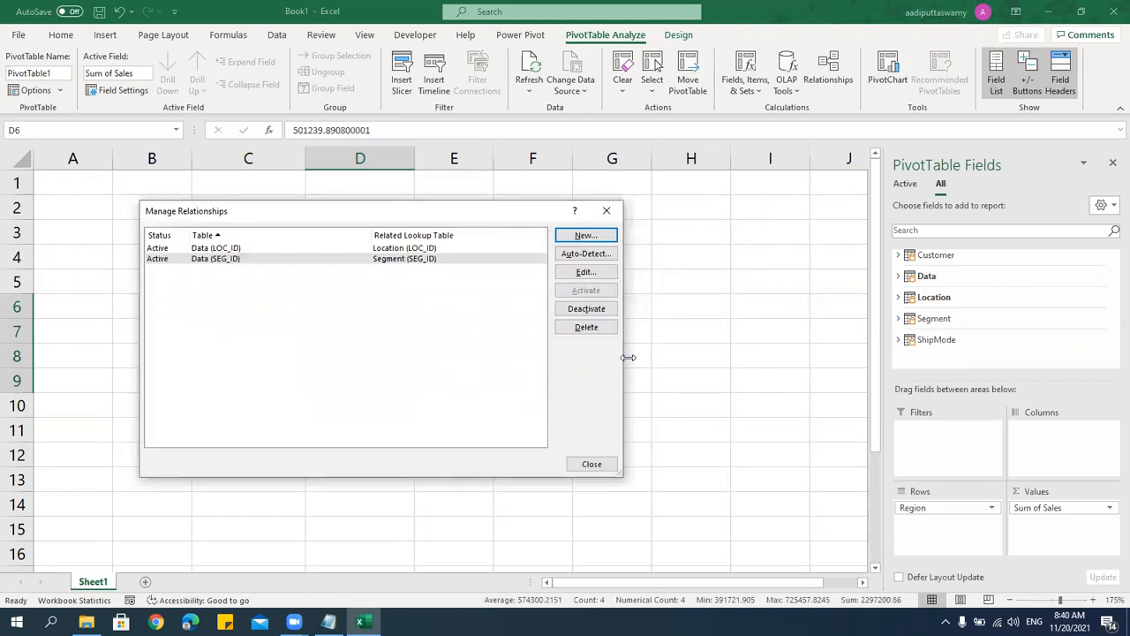
click(592, 464)
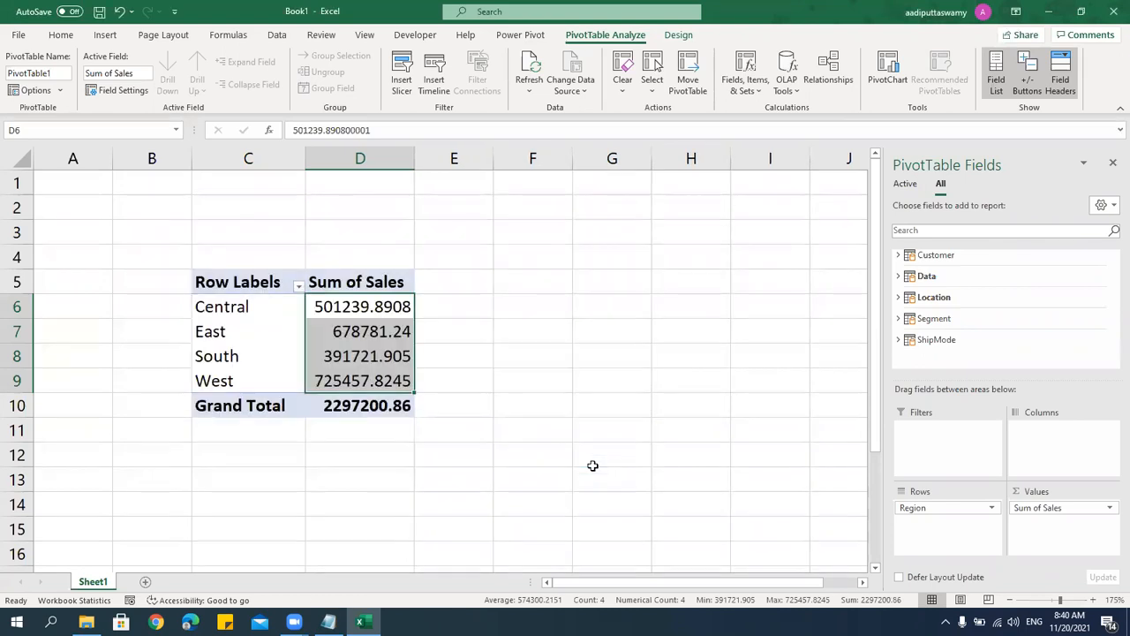
Replace Region in the PivotTable rows with Segment from the Segment table and check the Consumer sales value.
drag(931, 509, 636, 309)
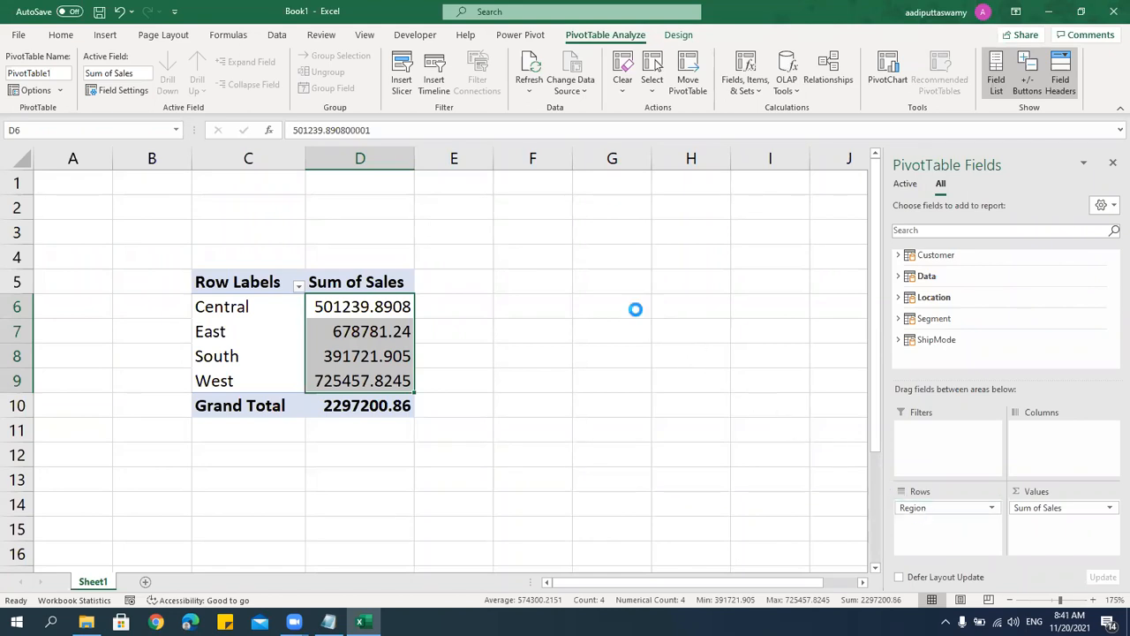
click(898, 317)
drag(955, 347, 954, 522)
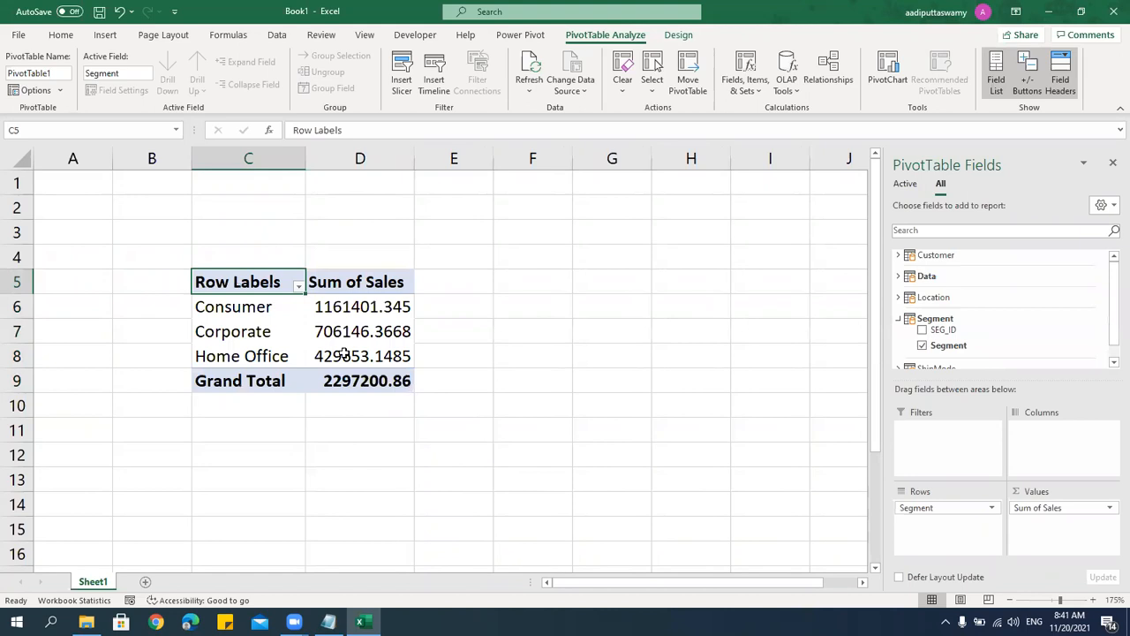
click(349, 311)
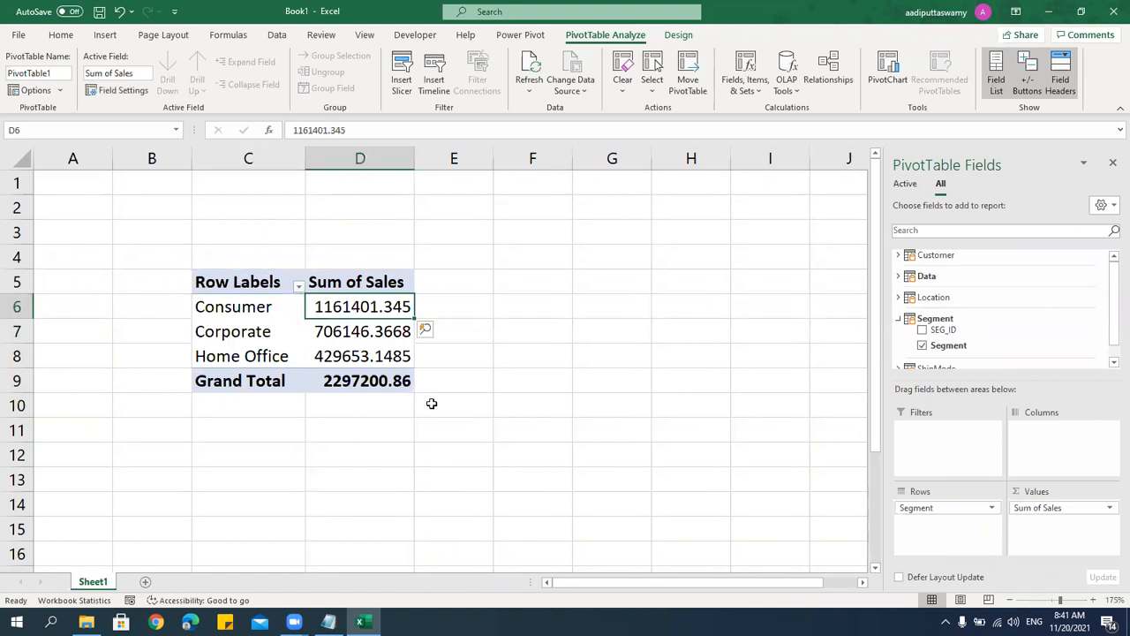
Remove Segment from the PivotTable rows and expand the ShipMode table's fields in place of the Segment table's.
drag(928, 507, 671, 380)
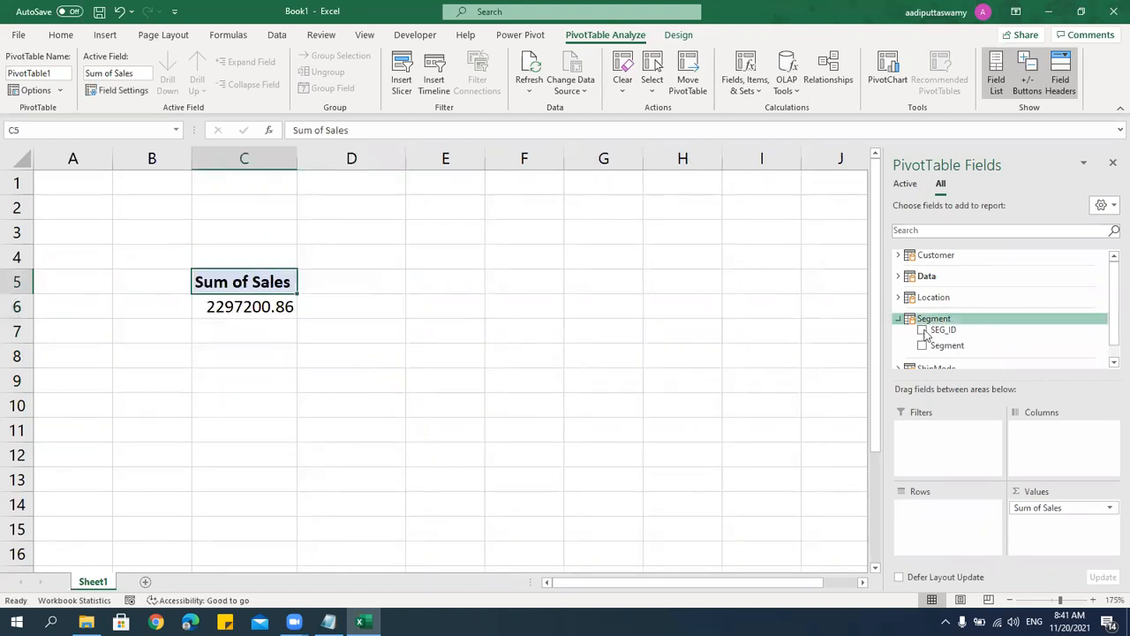
click(898, 318)
click(898, 339)
drag(959, 365, 1052, 298)
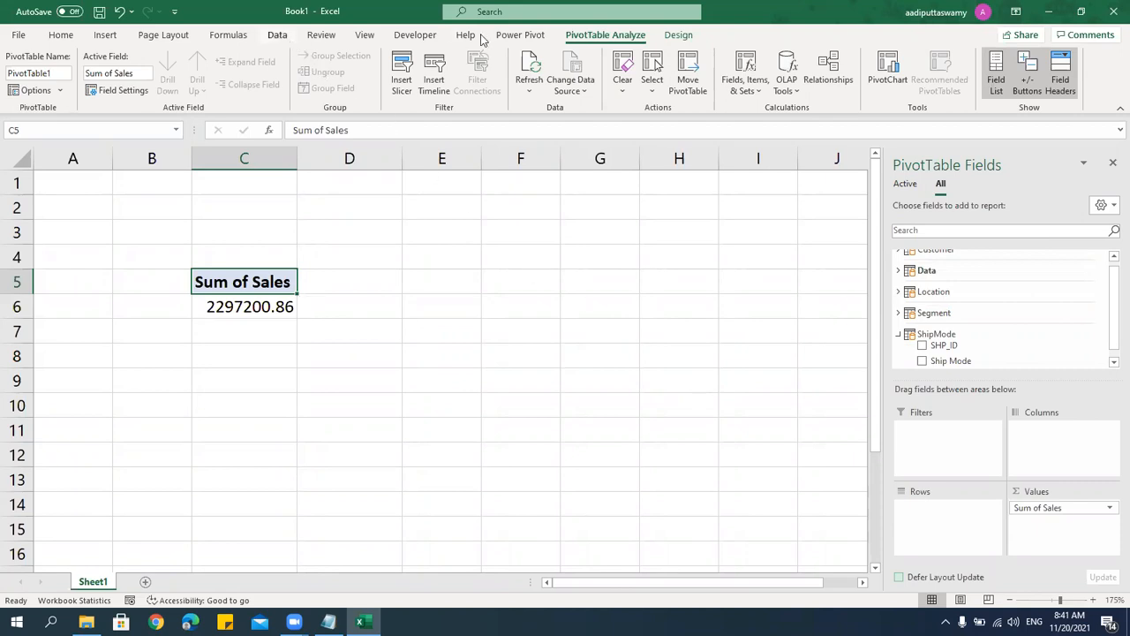
Open the workbook's data model in Power Pivot and look through the Customer, Data, Location and Segment tables.
click(520, 35)
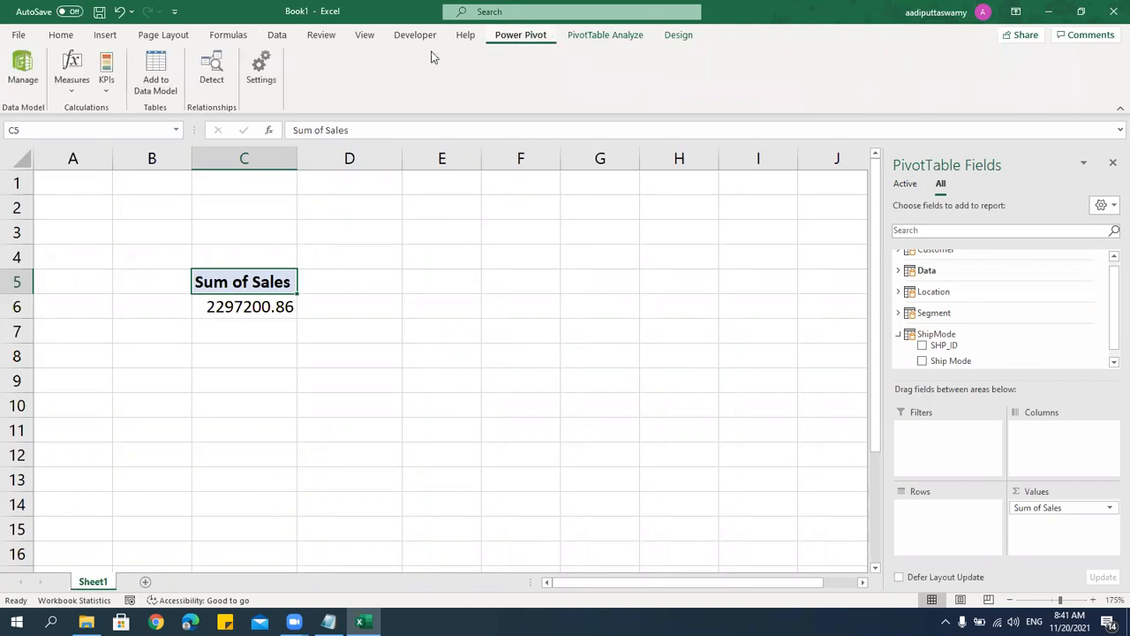
click(279, 35)
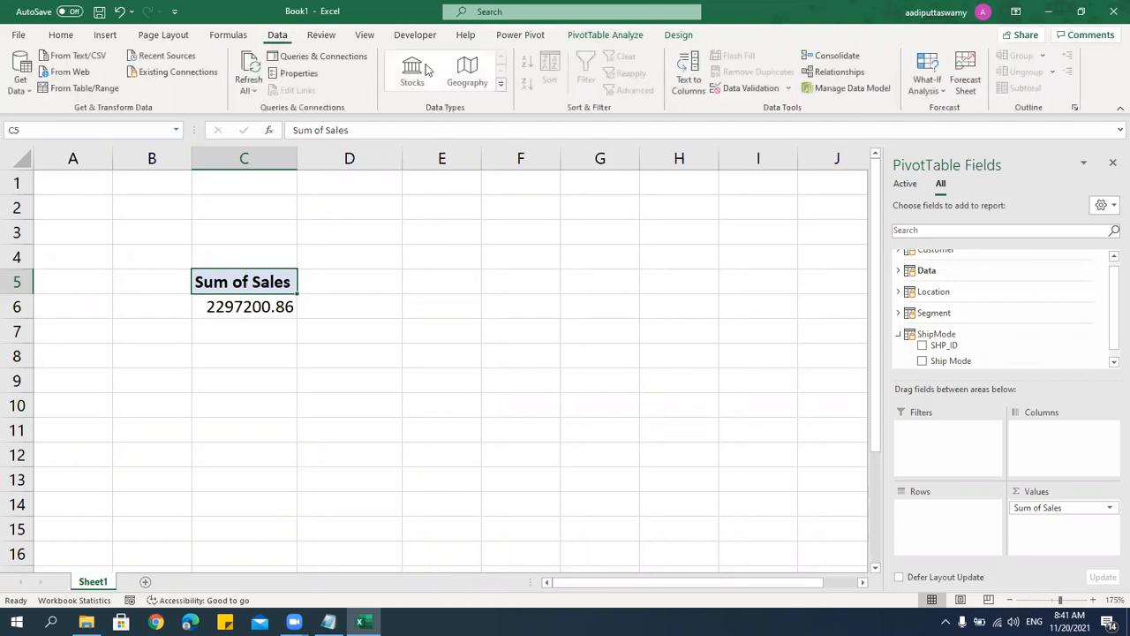
click(845, 88)
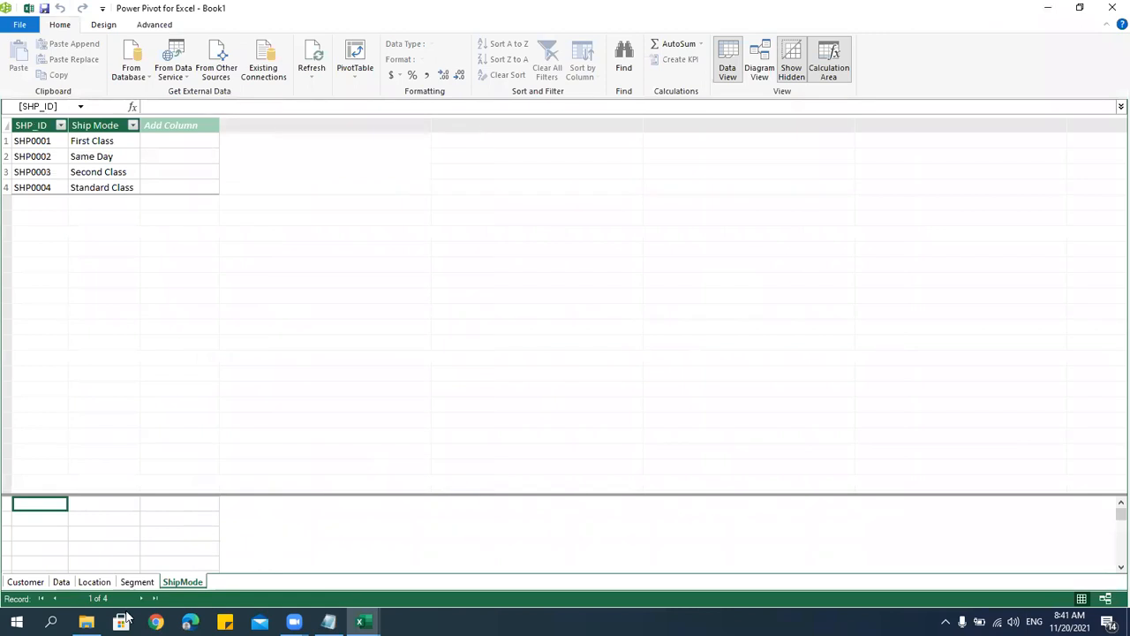
click(27, 583)
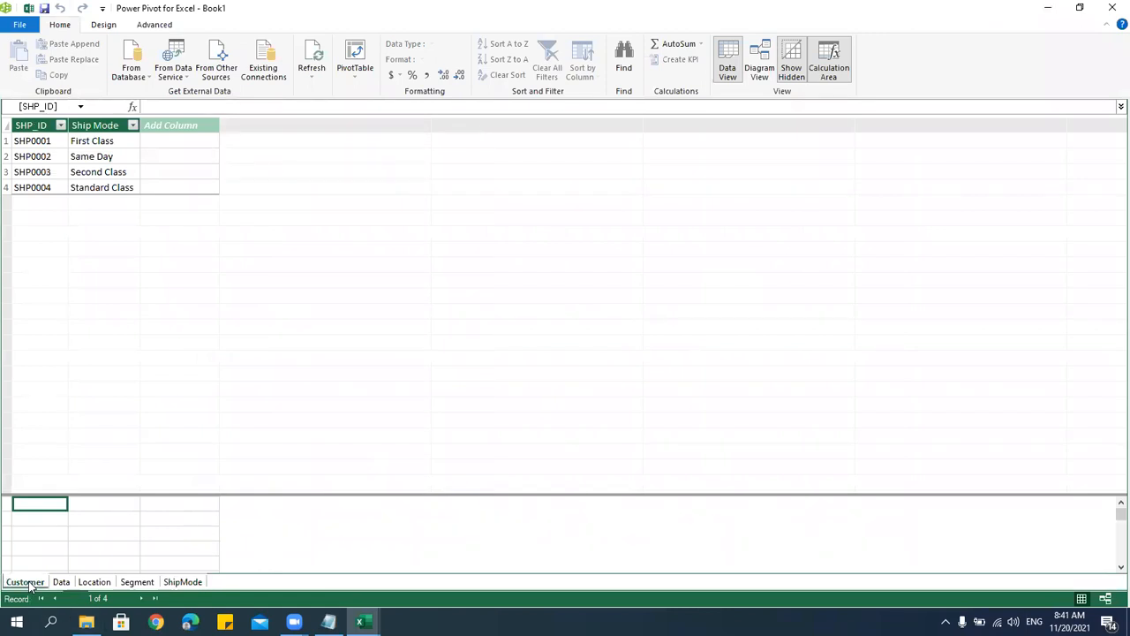
click(59, 583)
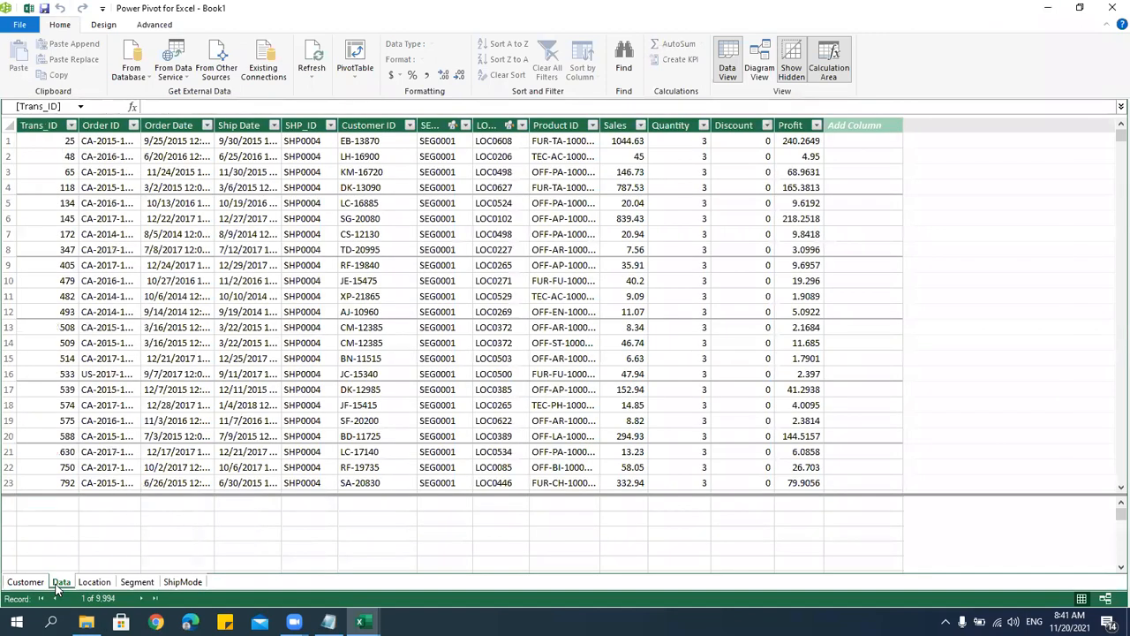
click(89, 583)
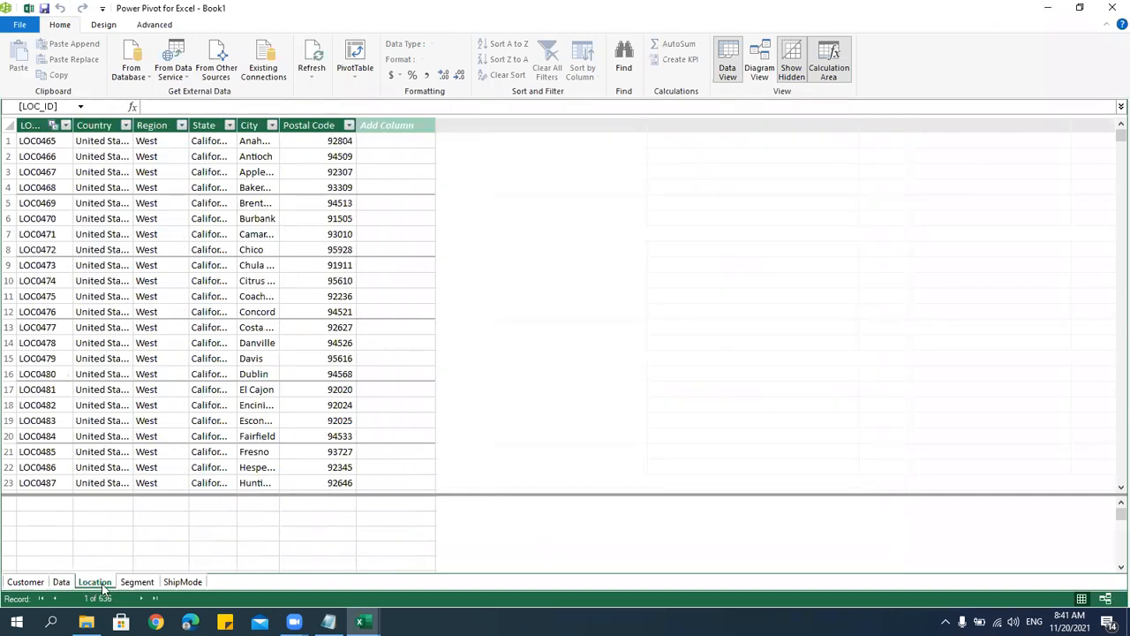
click(125, 583)
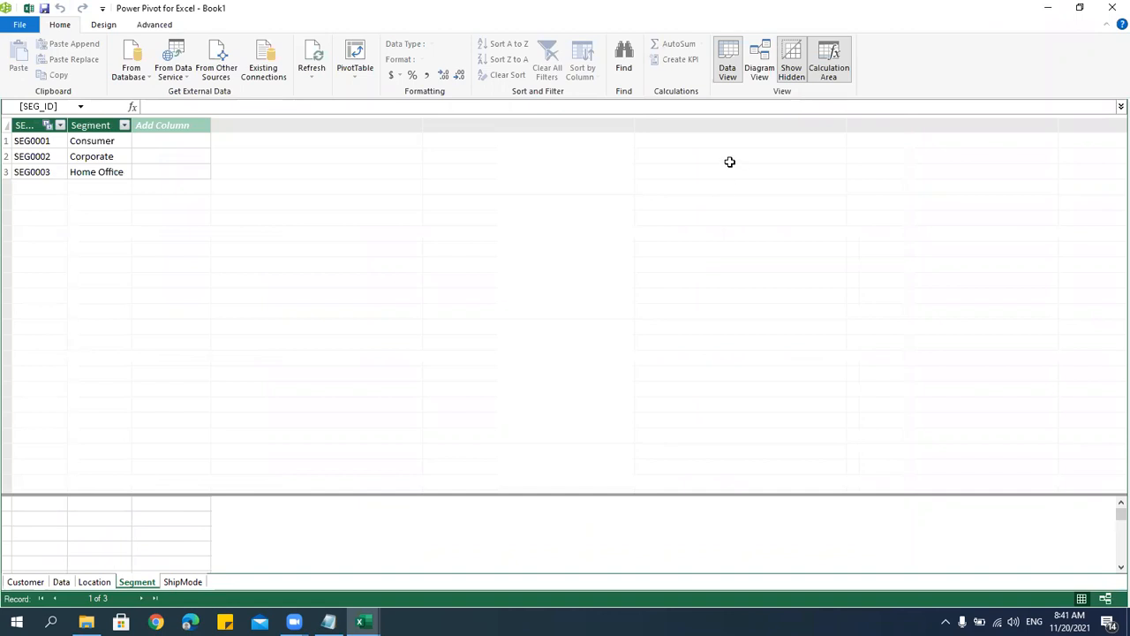
Show the data model as a diagram and rearrange the Location, Customer and ShipMode tables closely around the Data table.
click(759, 76)
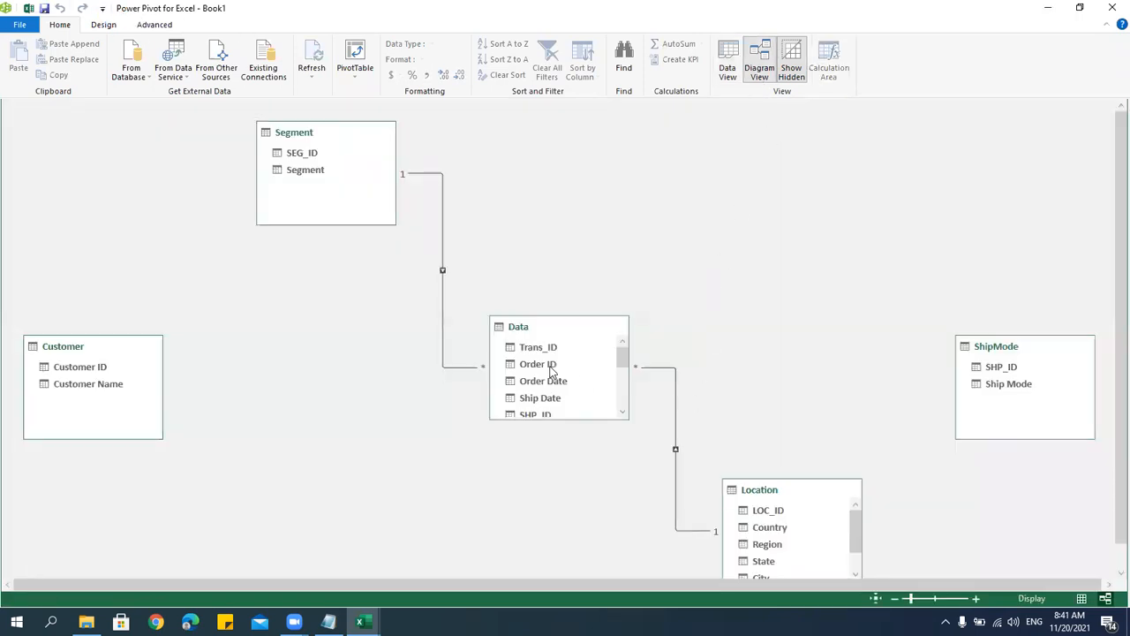
drag(547, 328, 530, 146)
drag(780, 490, 742, 204)
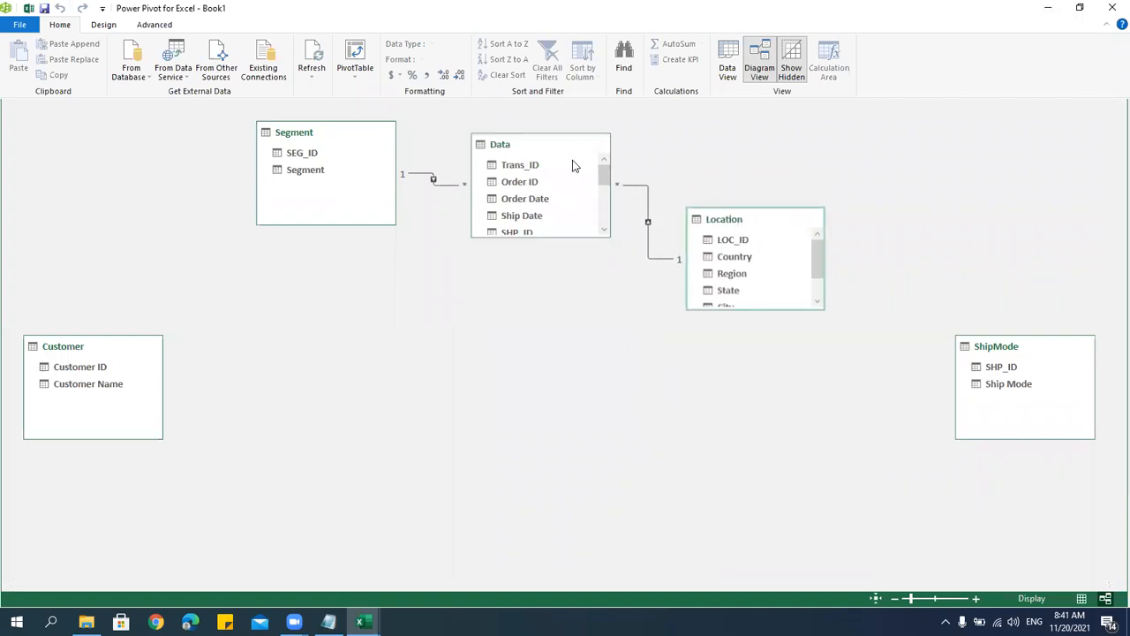
drag(108, 353, 285, 293)
drag(1039, 351, 595, 368)
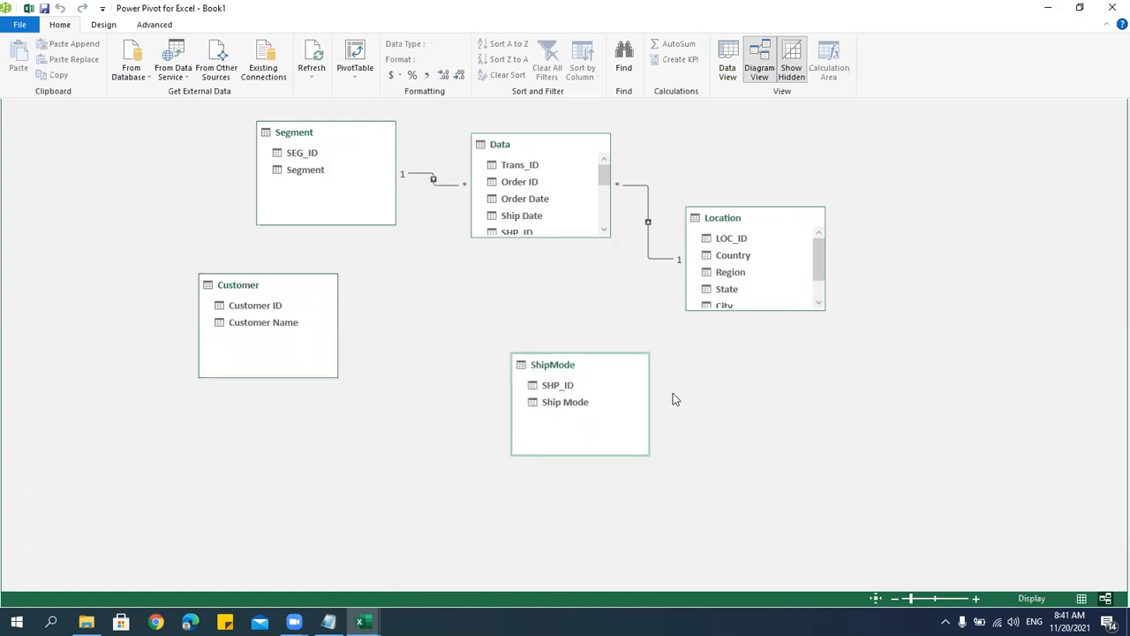
drag(524, 150, 522, 163)
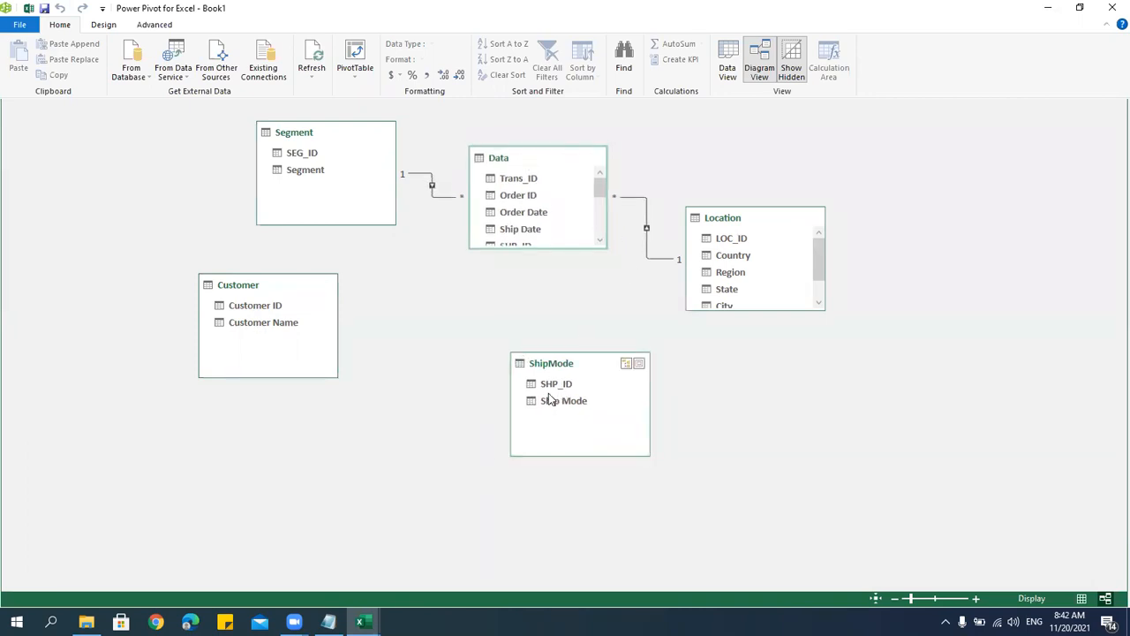
Relate the Data table's SHP_ID to ShipMode's SHP_ID and its Customer ID to Customer's Customer ID, and return to the workbook.
drag(600, 184, 598, 196)
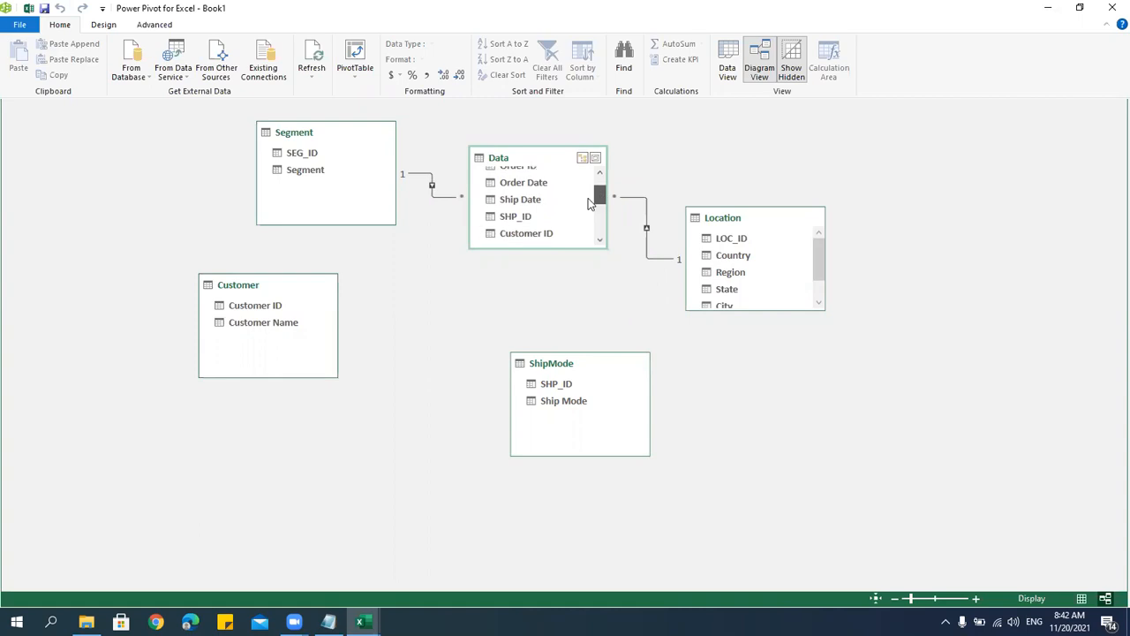
click(510, 218)
drag(509, 219, 556, 391)
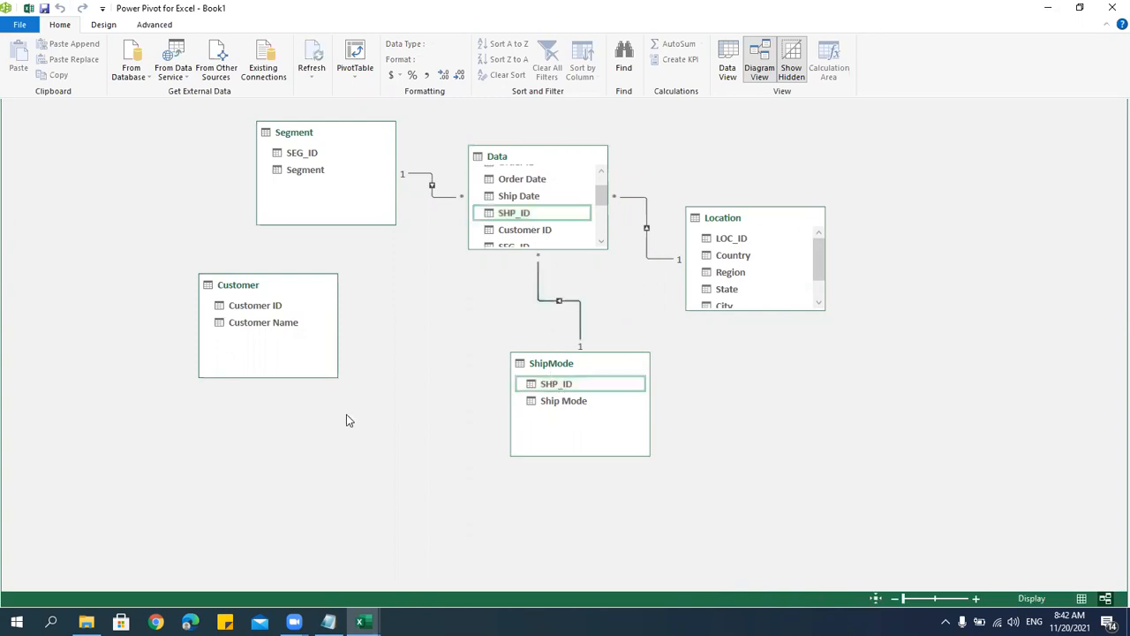
click(548, 230)
drag(548, 233, 278, 309)
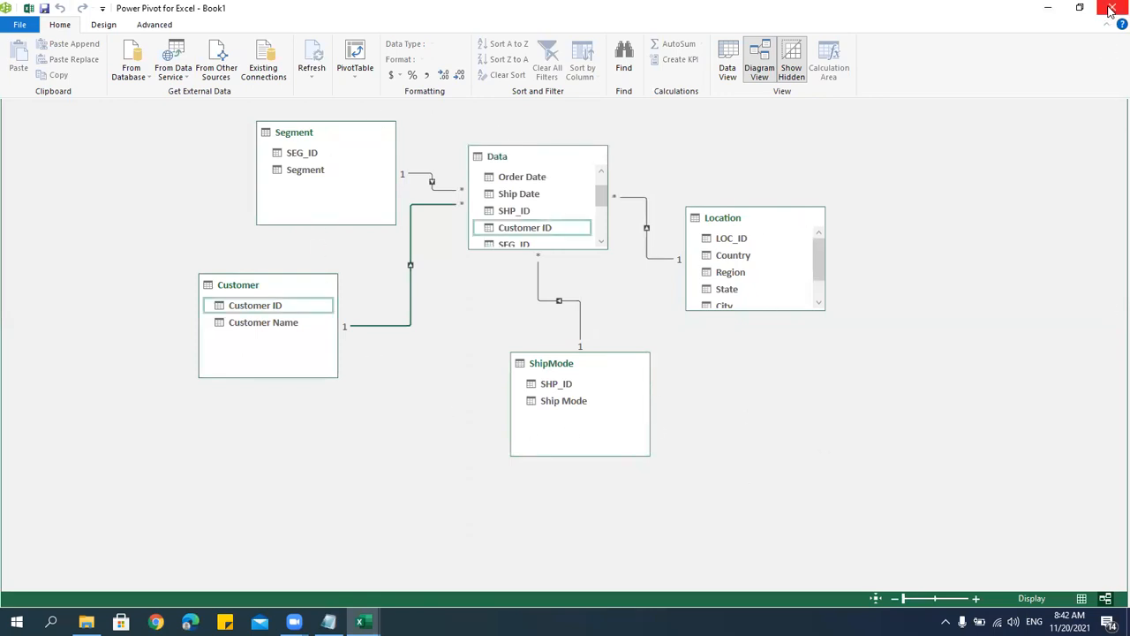
click(728, 67)
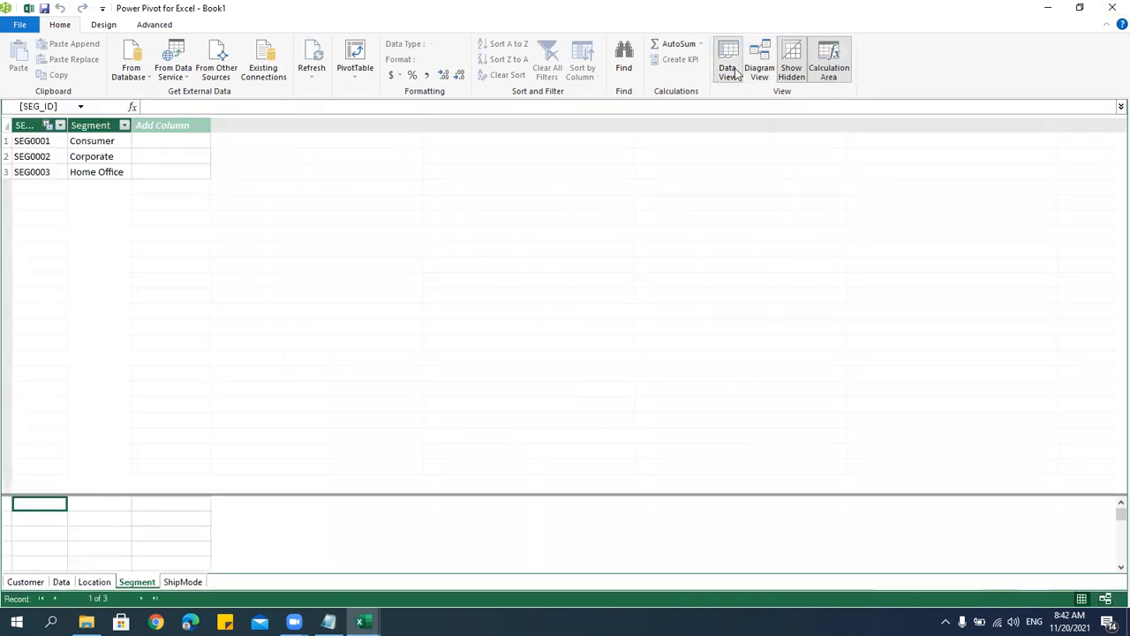
click(1111, 8)
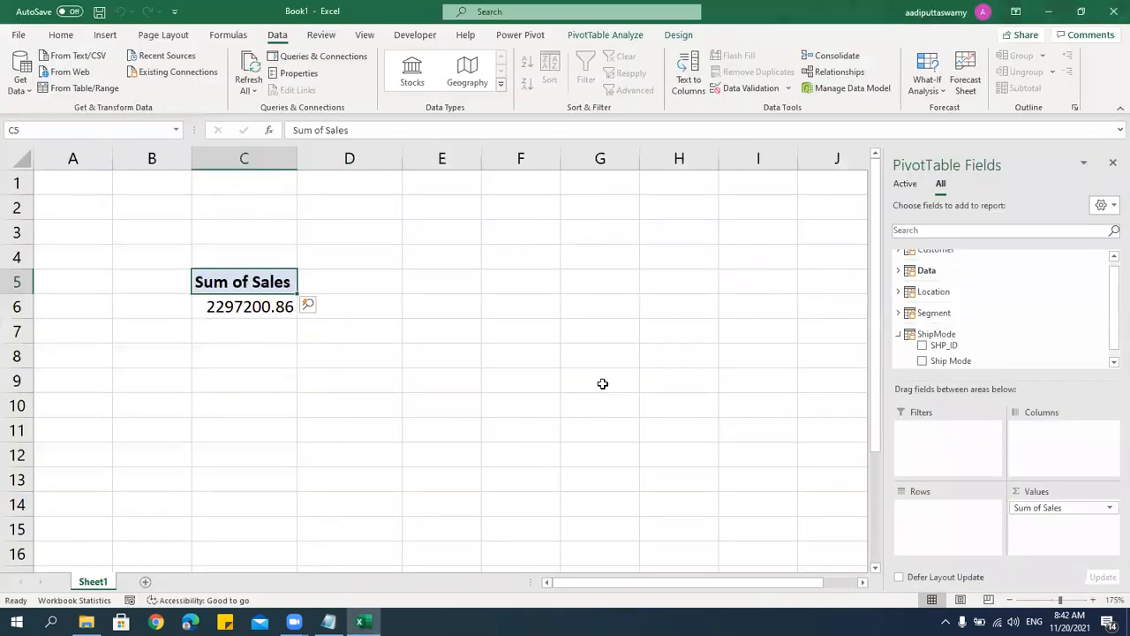
Add Ship Mode from the ShipMode table to the PivotTable rows and check the sales values of the ship modes.
click(899, 334)
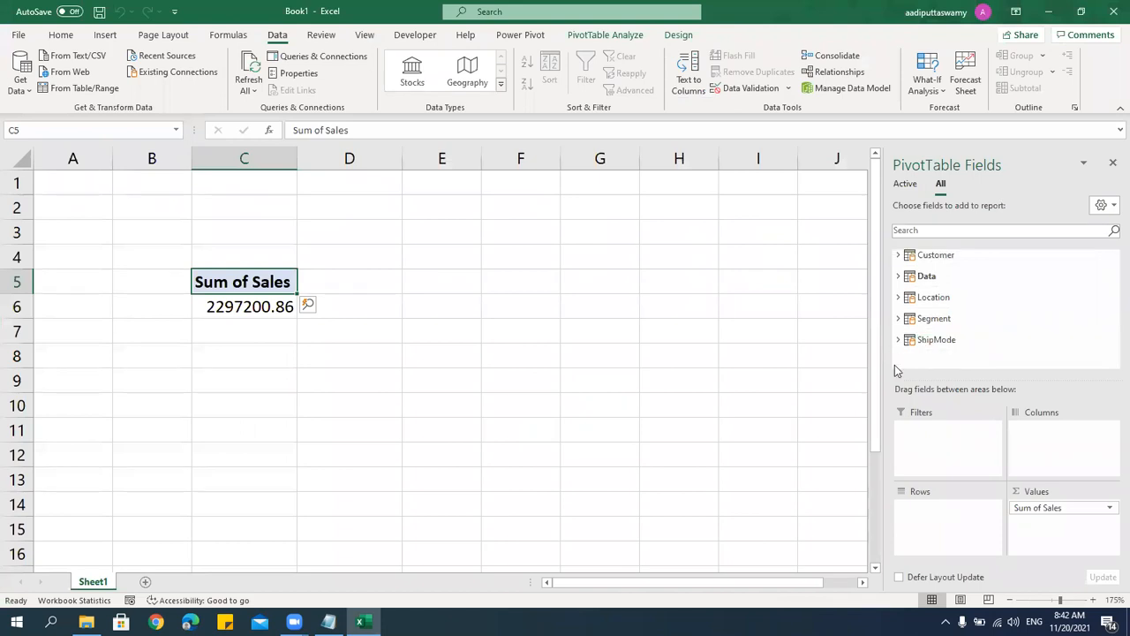
click(230, 309)
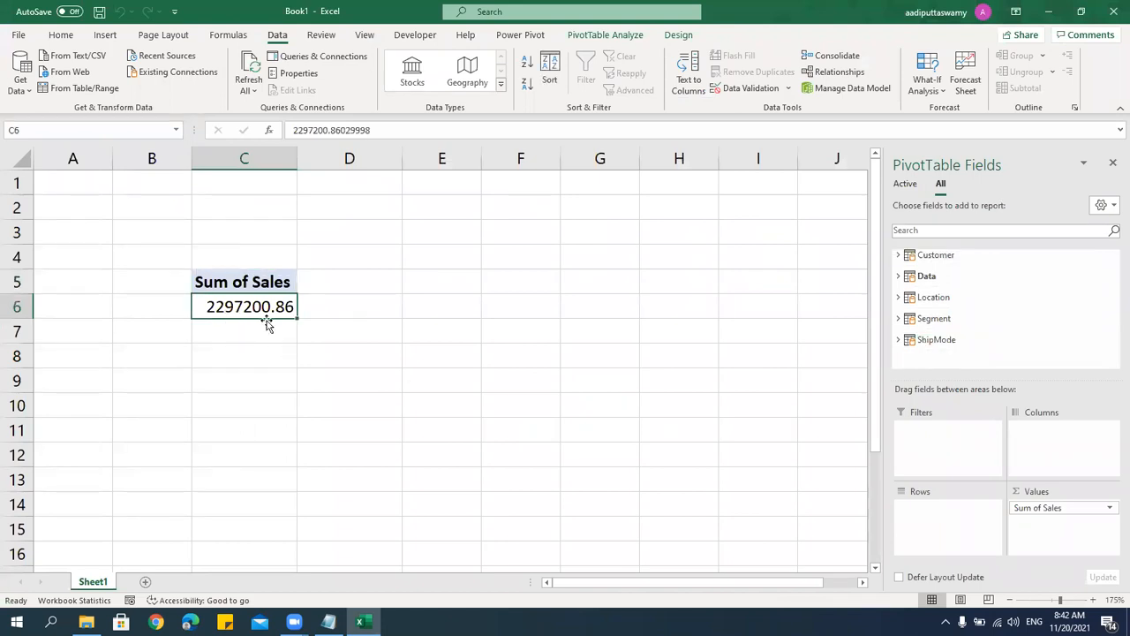
click(899, 339)
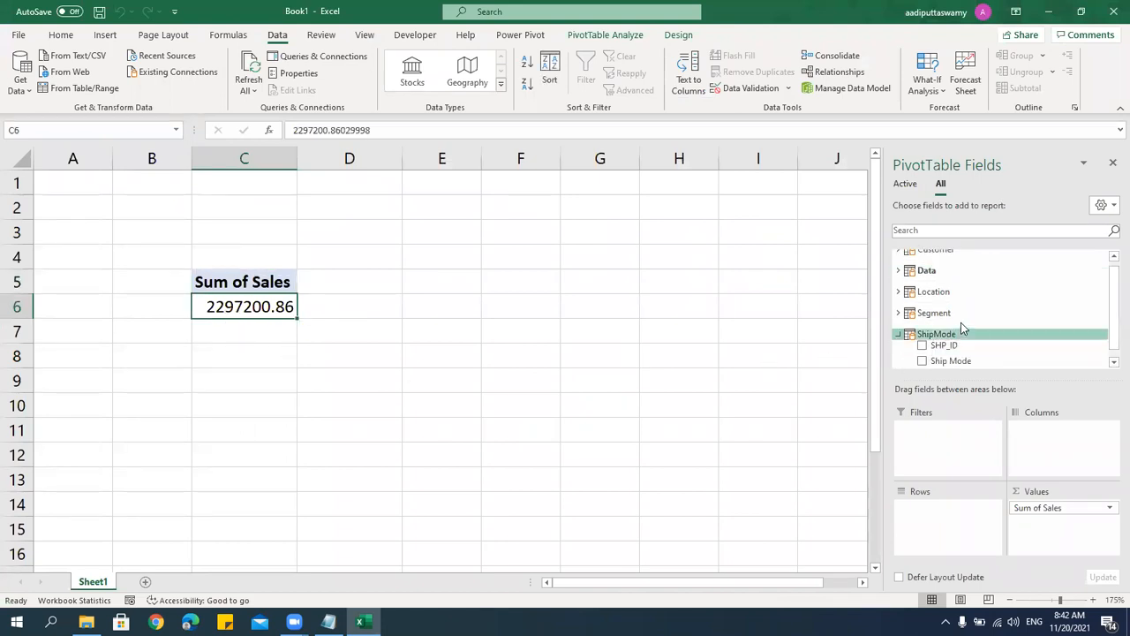
drag(971, 353, 955, 530)
drag(358, 306, 364, 380)
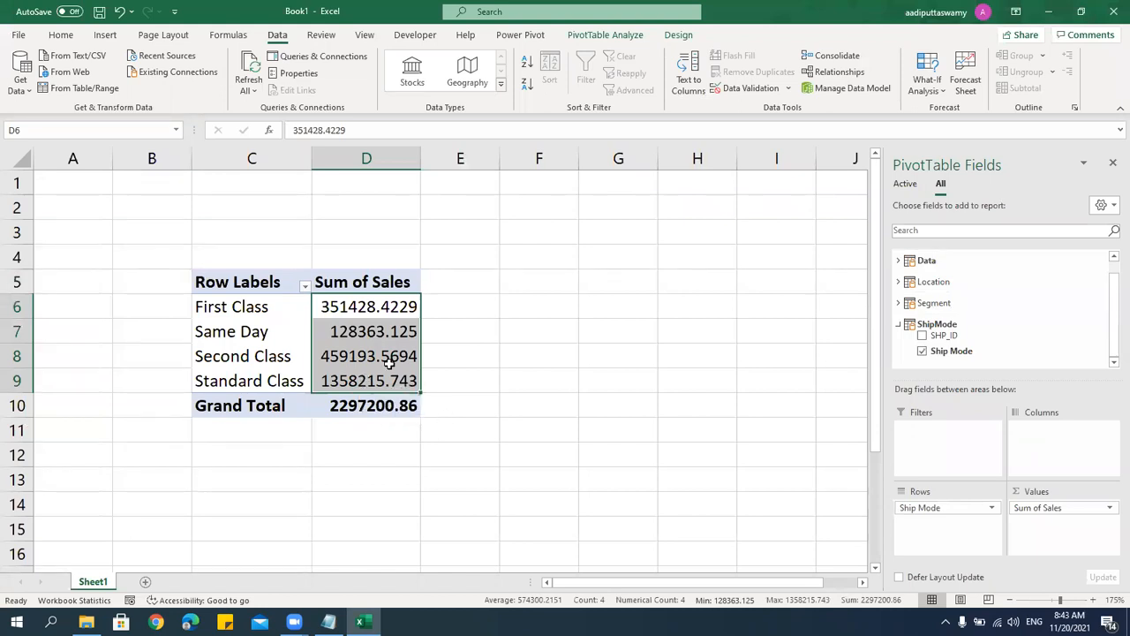
Review the workbook's relationship list and the data model's tables, diagram and database import options in Power Pivot.
click(839, 72)
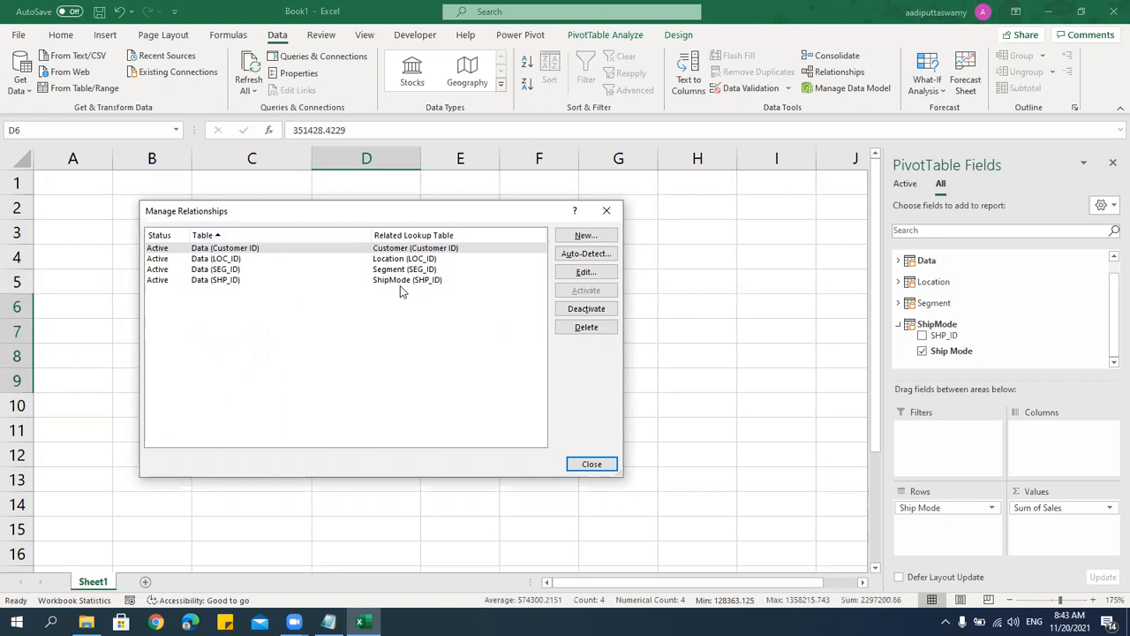
click(606, 211)
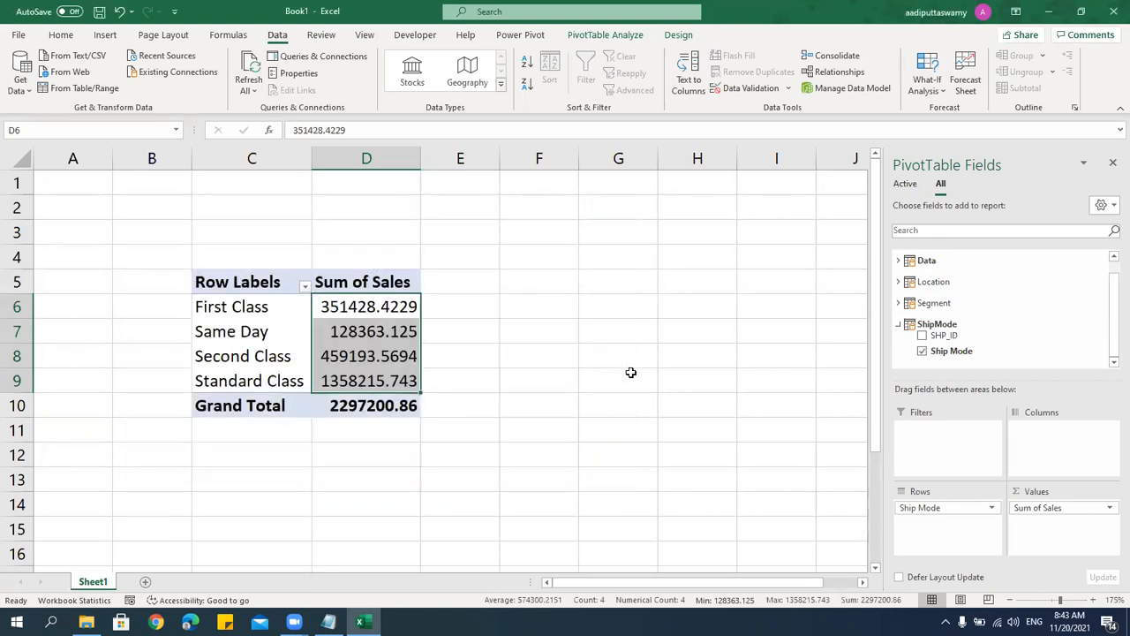
click(834, 89)
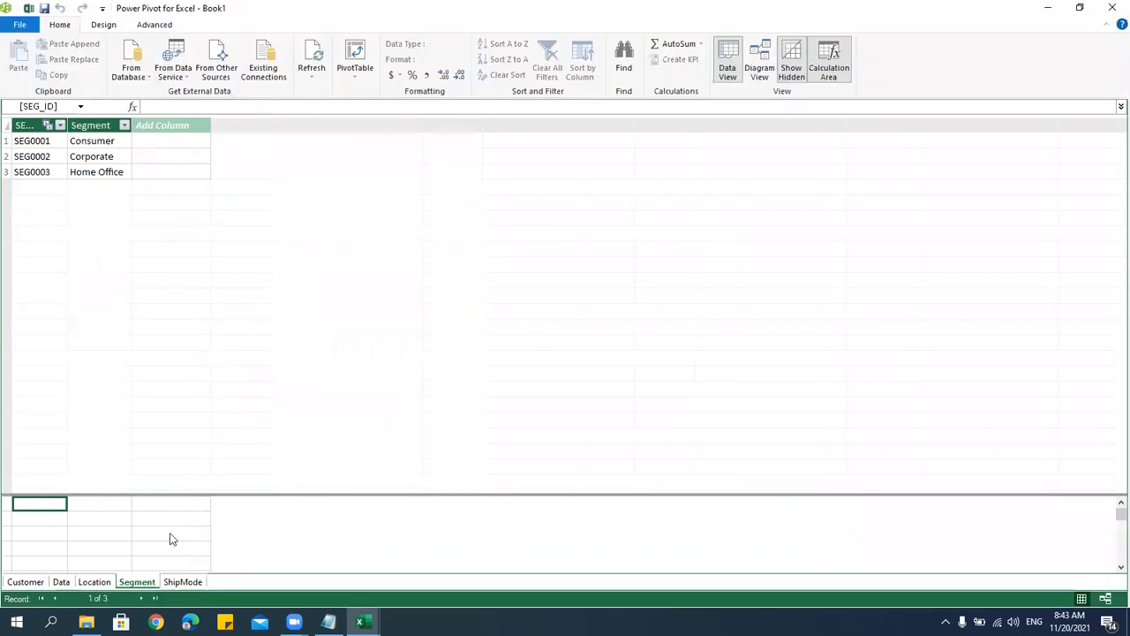
click(35, 581)
click(95, 581)
click(182, 581)
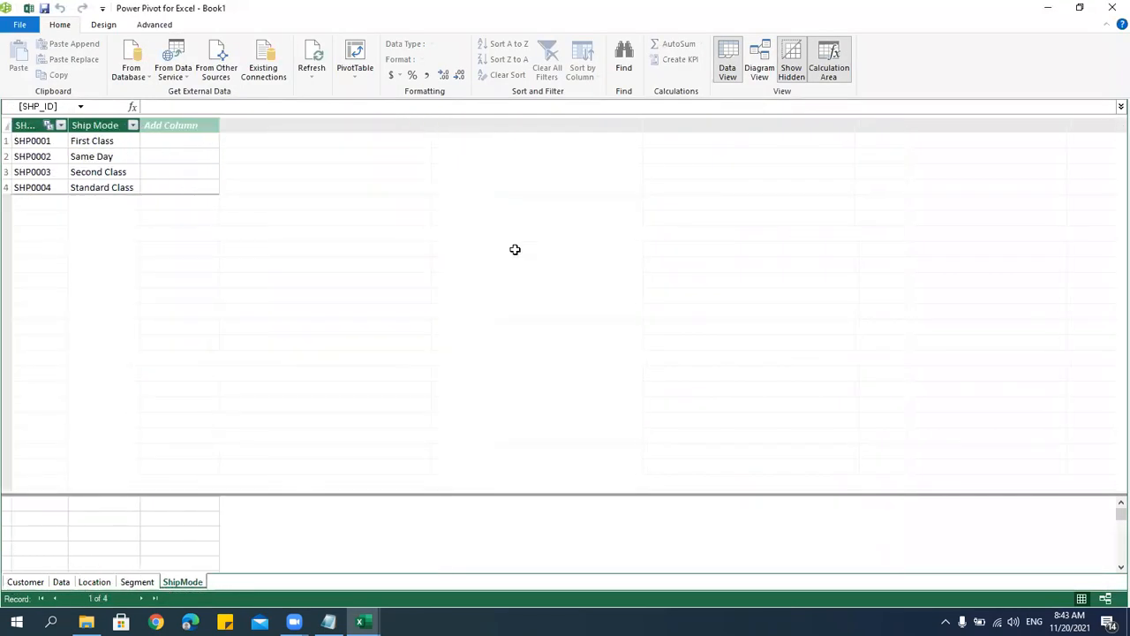
click(759, 73)
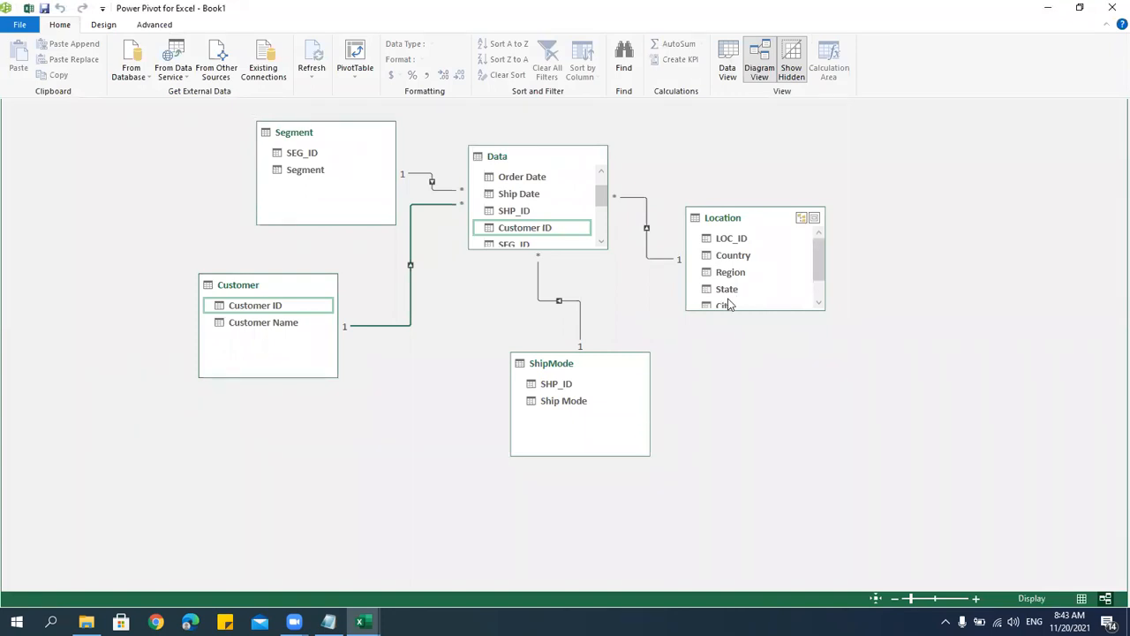
click(727, 70)
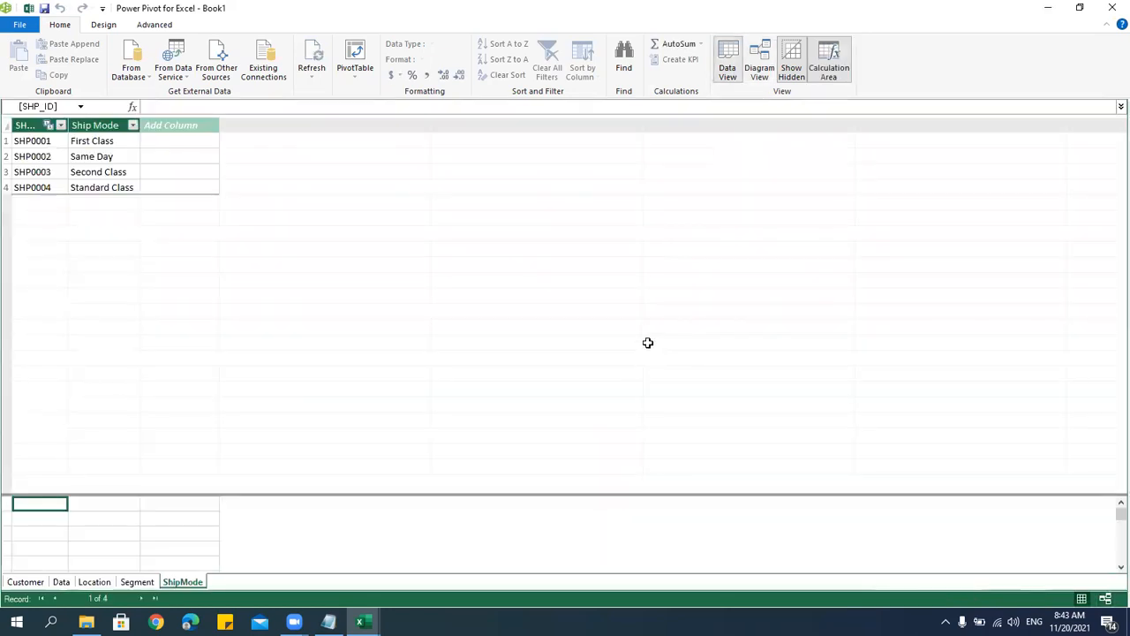
click(138, 77)
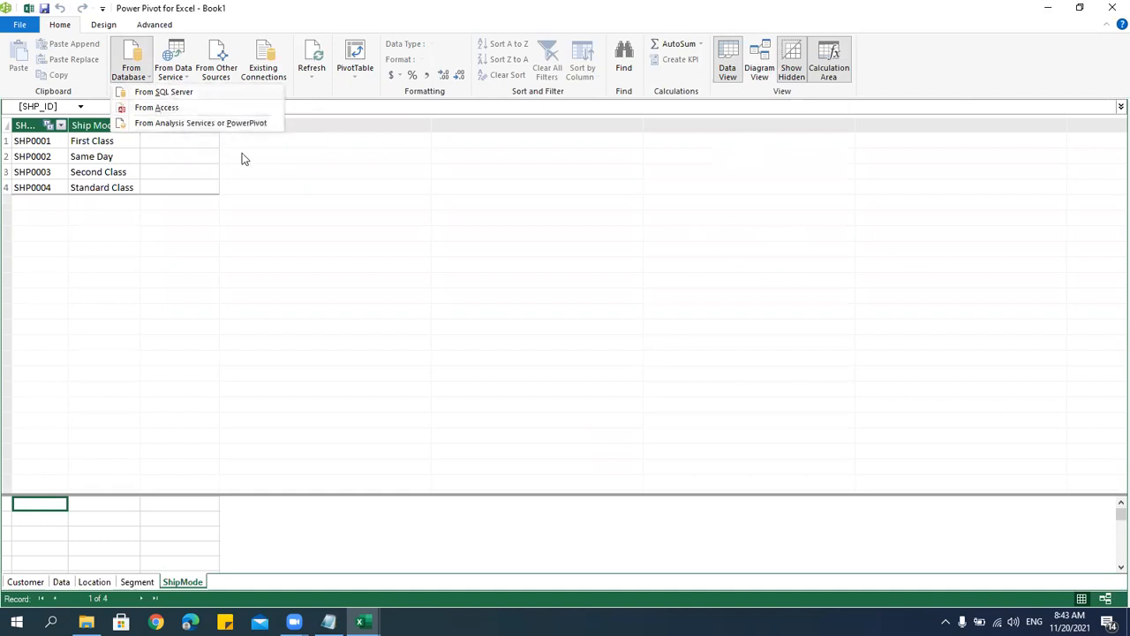
click(343, 221)
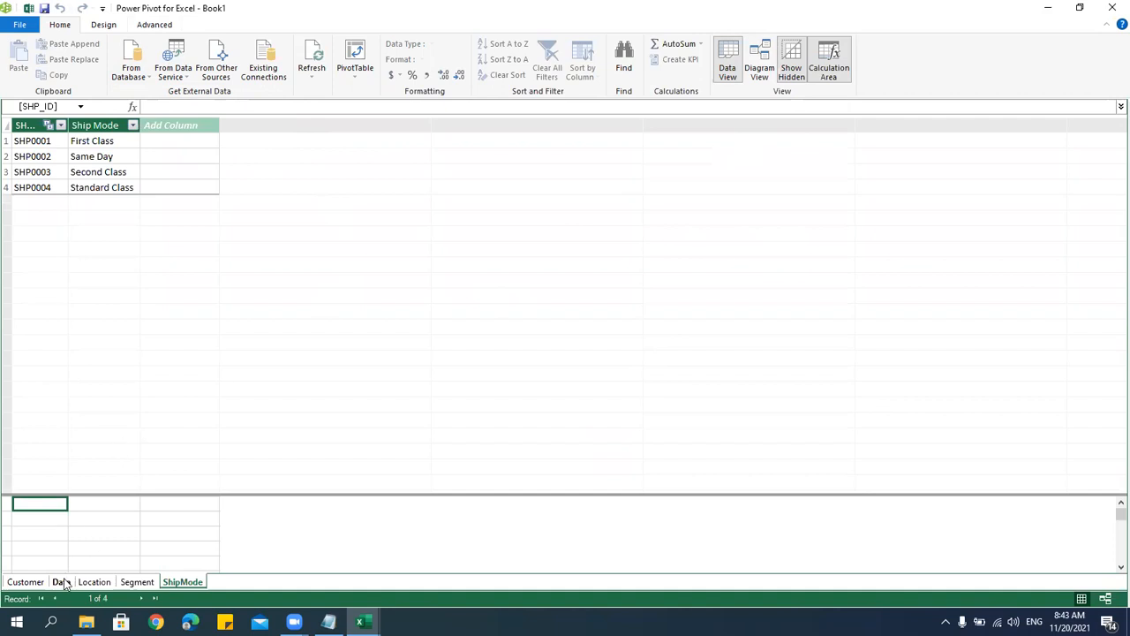
Reorder the data model's tables to Customer, Data, Location, ShipMode, Segment.
drag(176, 582, 111, 589)
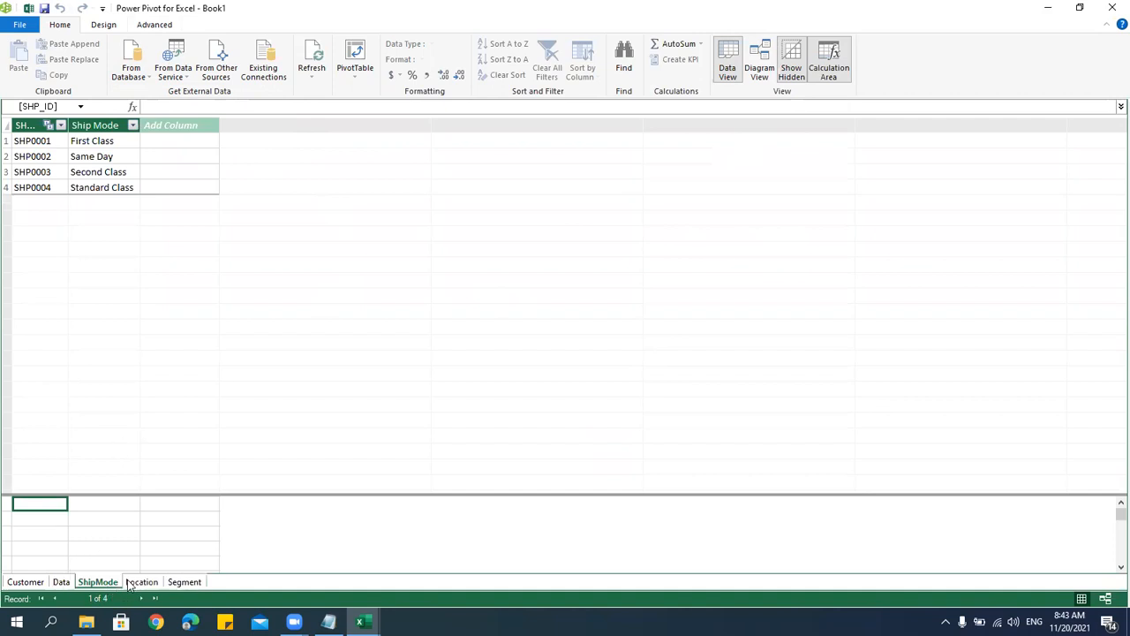
click(139, 582)
drag(134, 579, 90, 583)
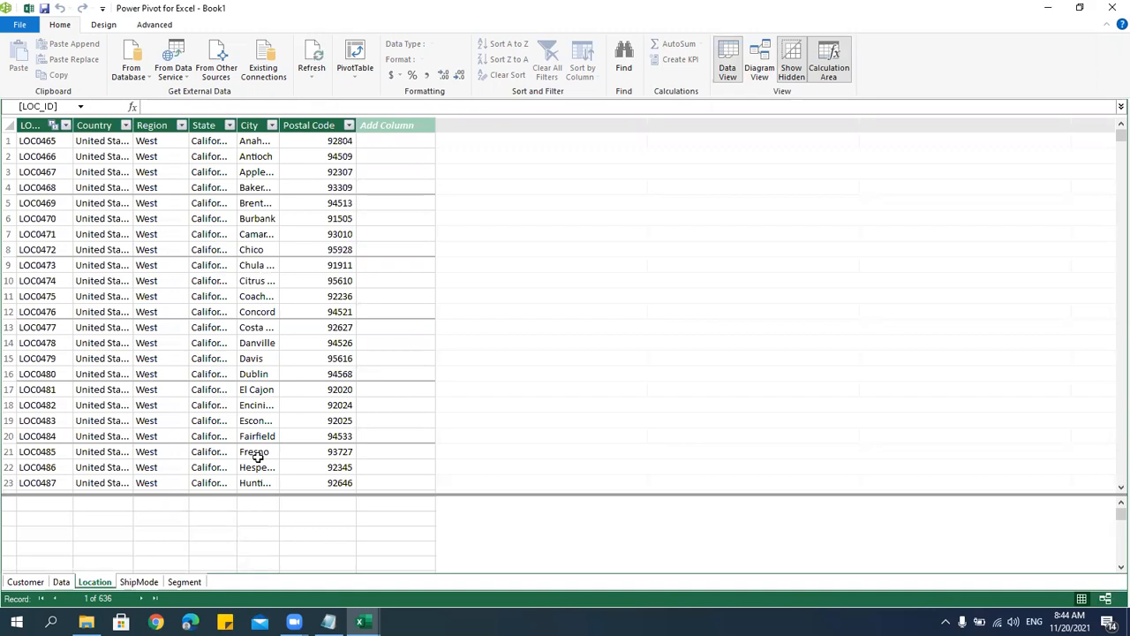
Add a calculated column to the Customer table with the formula =UPPER(Customer[Customer Name]).
click(25, 582)
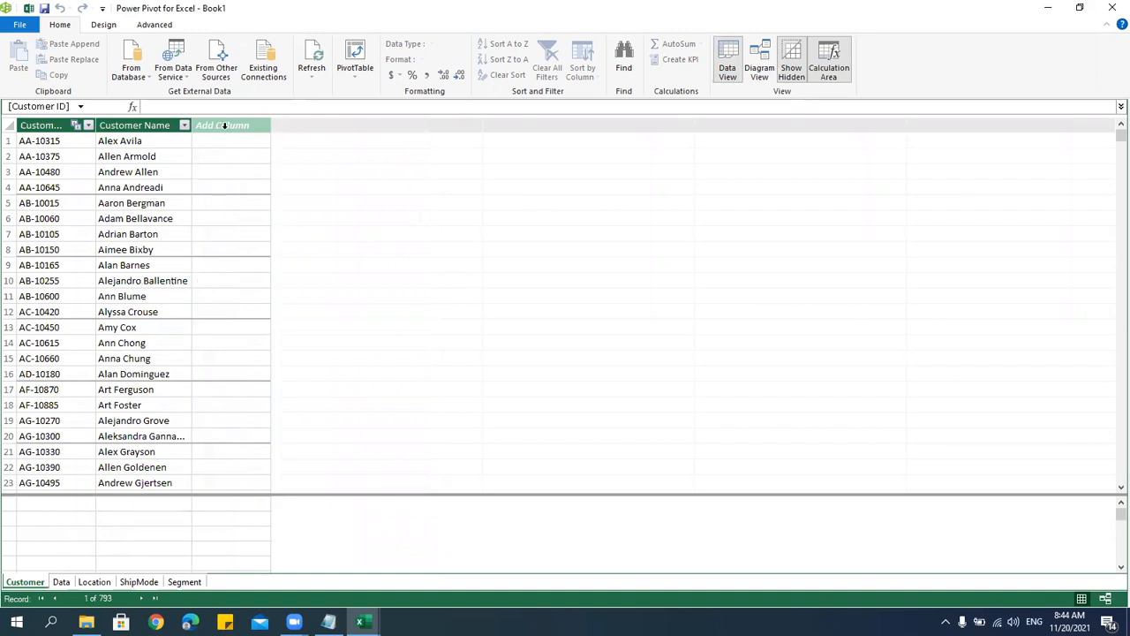
click(221, 119)
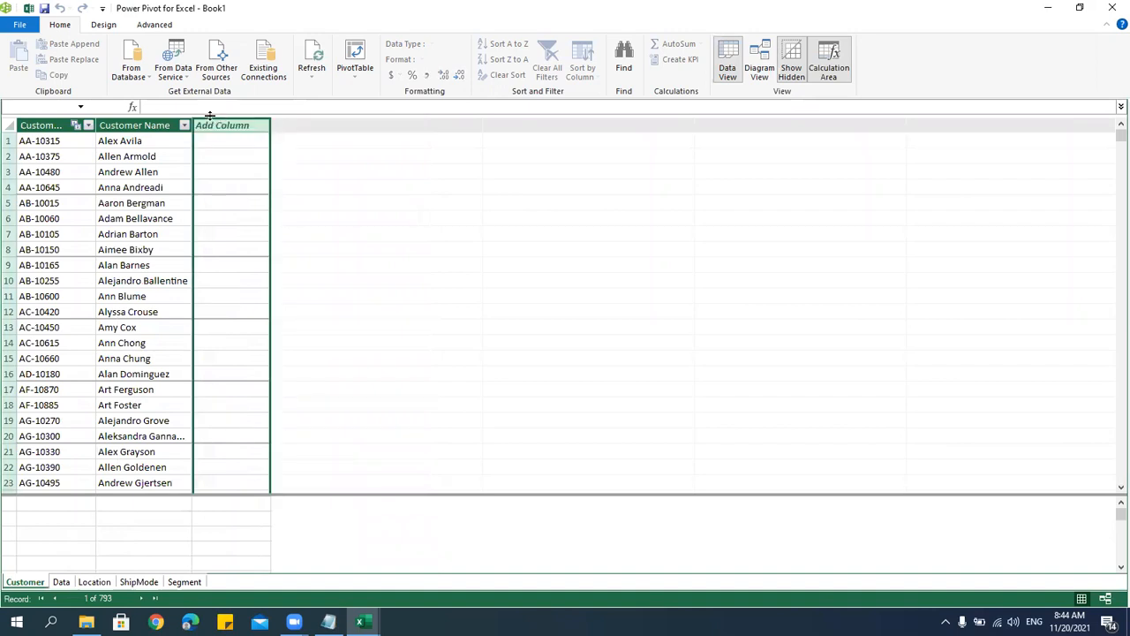
click(212, 107)
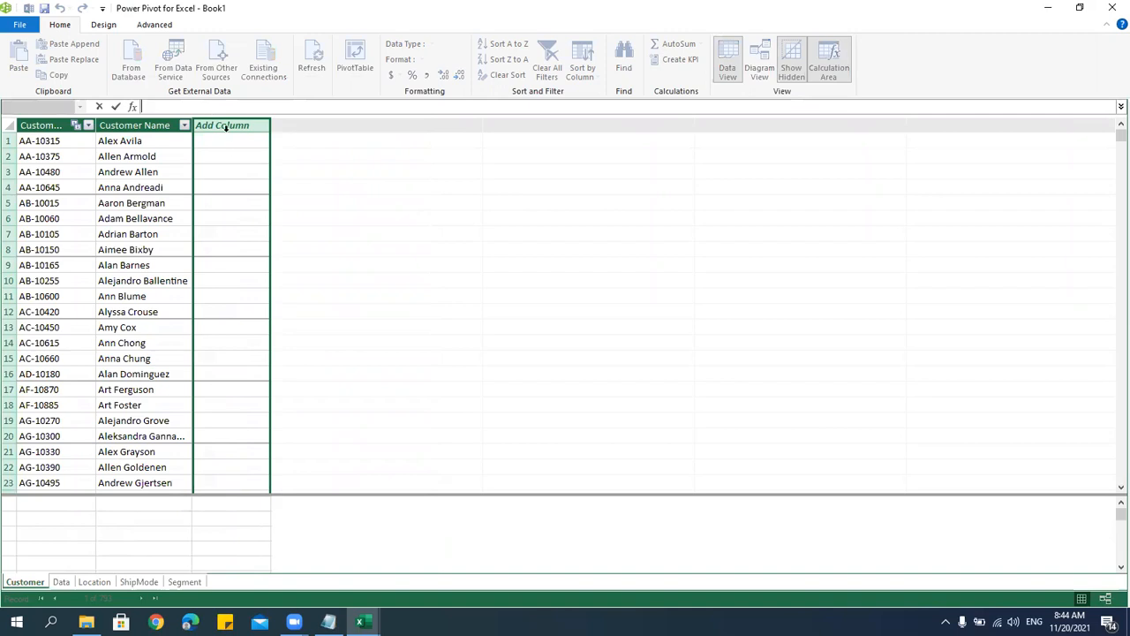
click(235, 141)
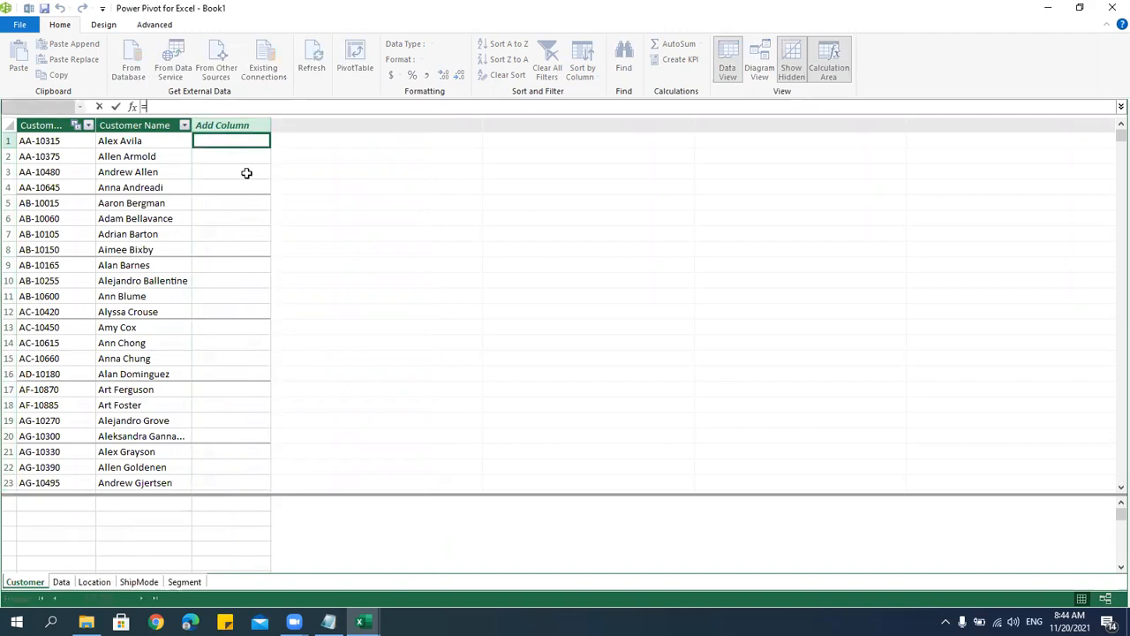
text(=UPPER()
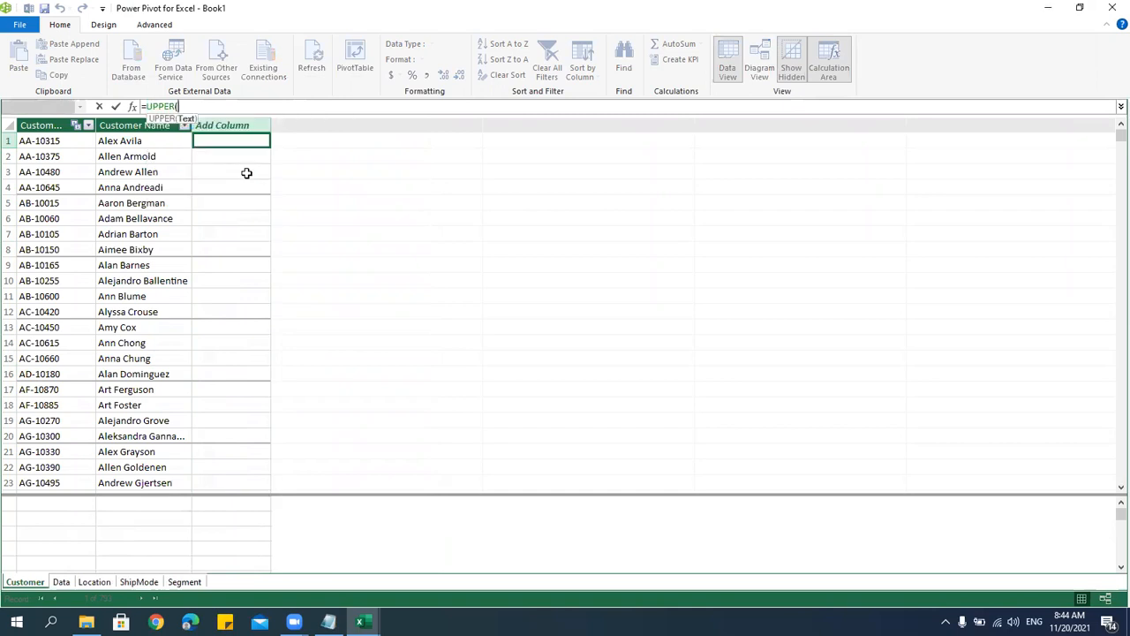
text(cus)
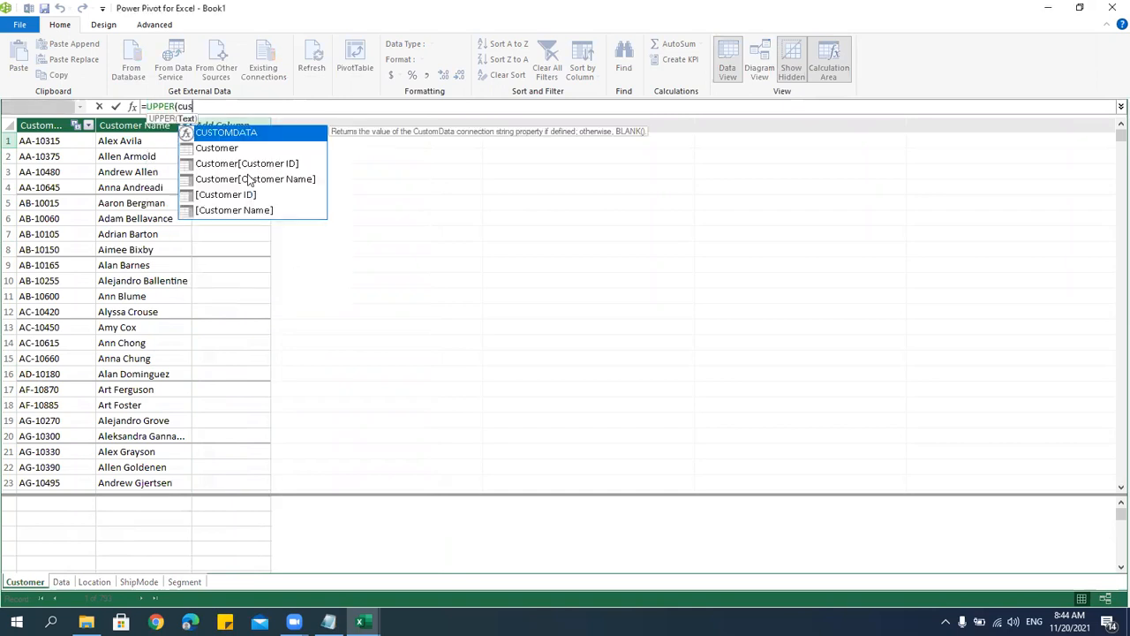
key(Down)
key(Down)
key(Down)
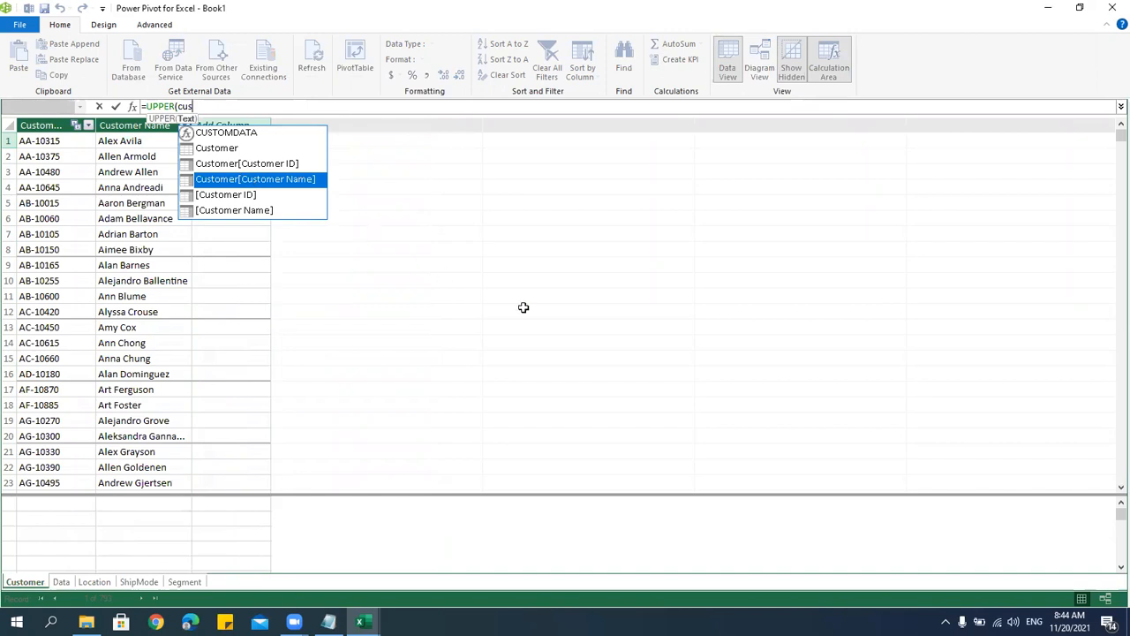
double_click(227, 180)
text())
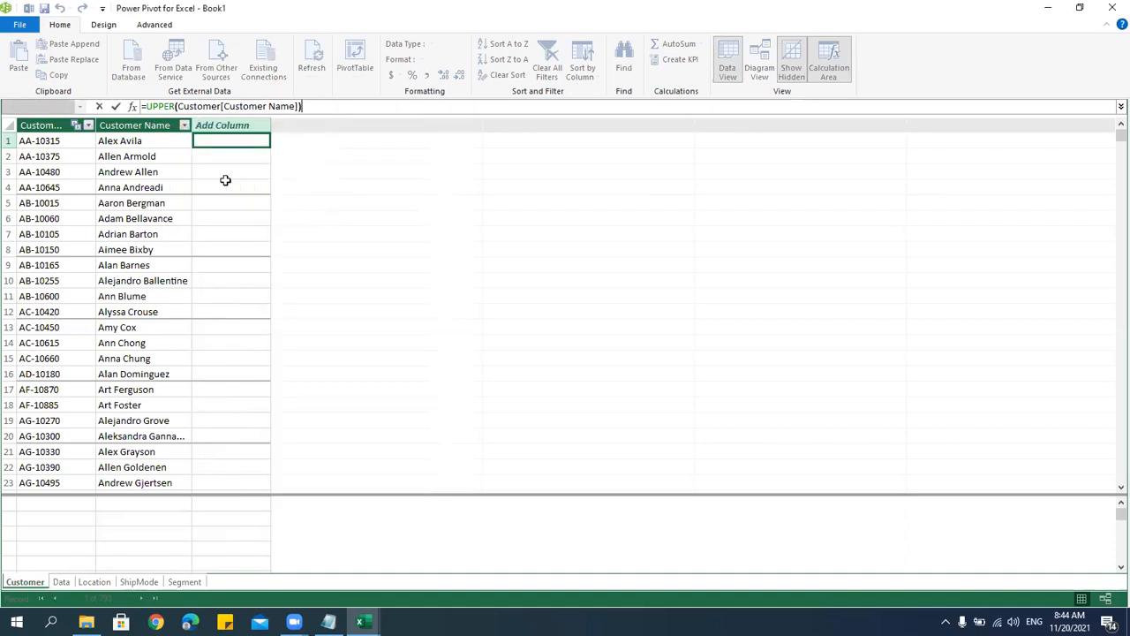
key(Return)
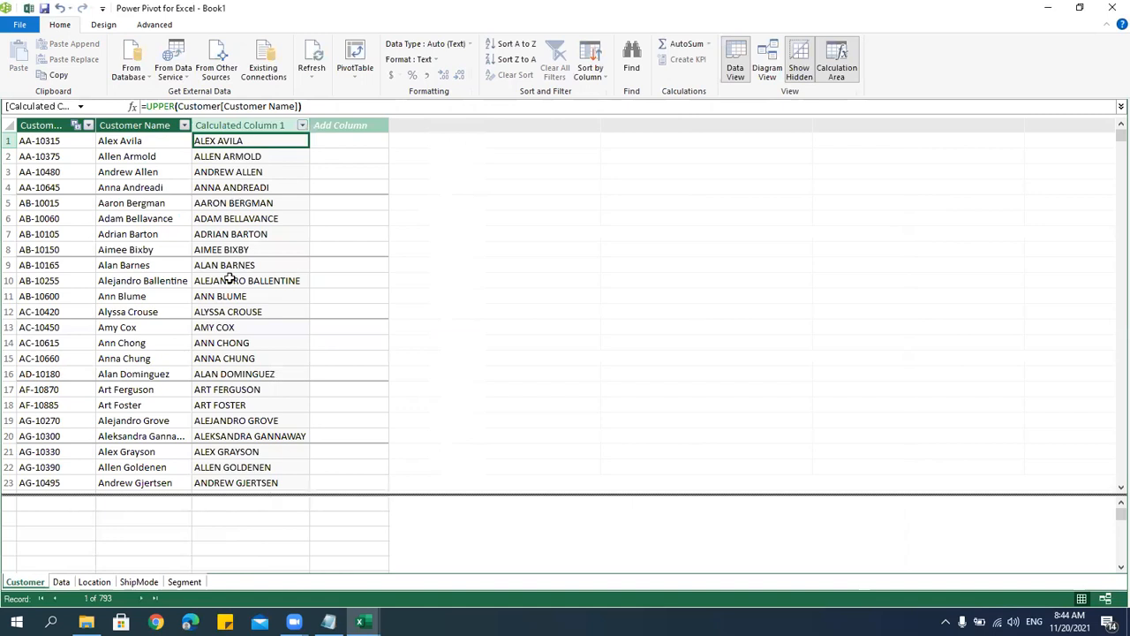
Rename the Customer table's calculated column to Upper CustName.
double_click(268, 125)
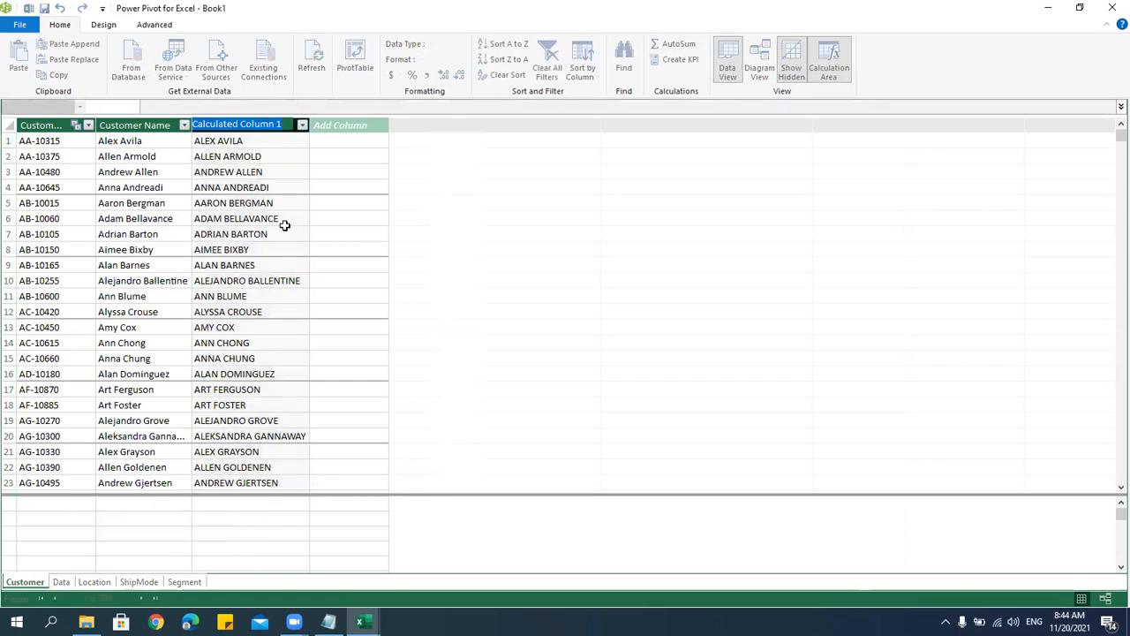
text(Upper CustName)
key(Return)
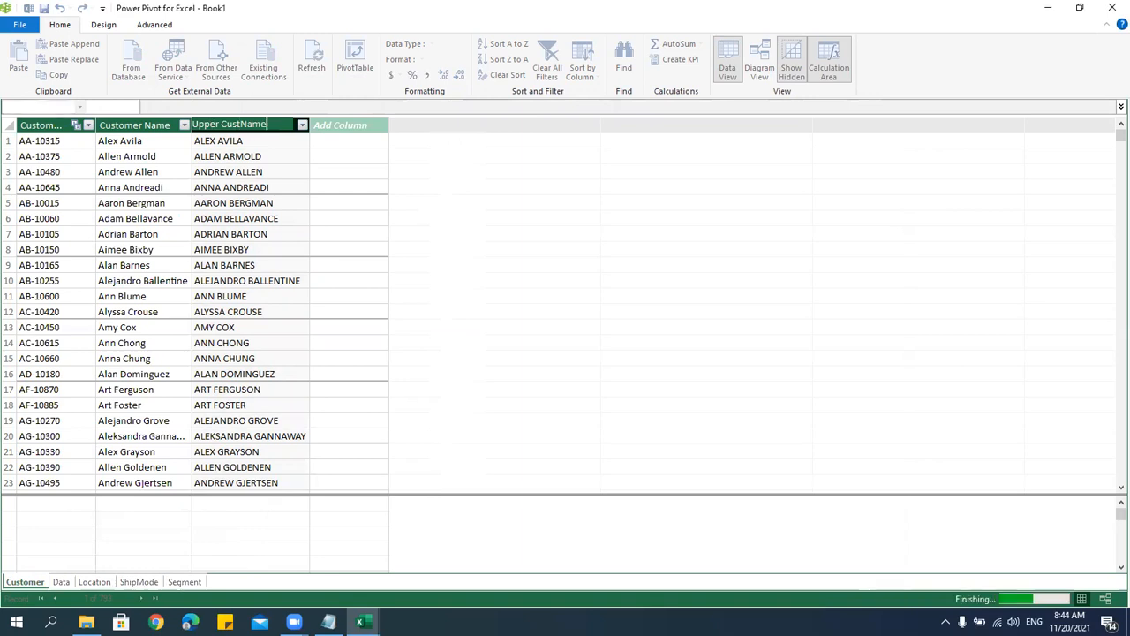
click(240, 187)
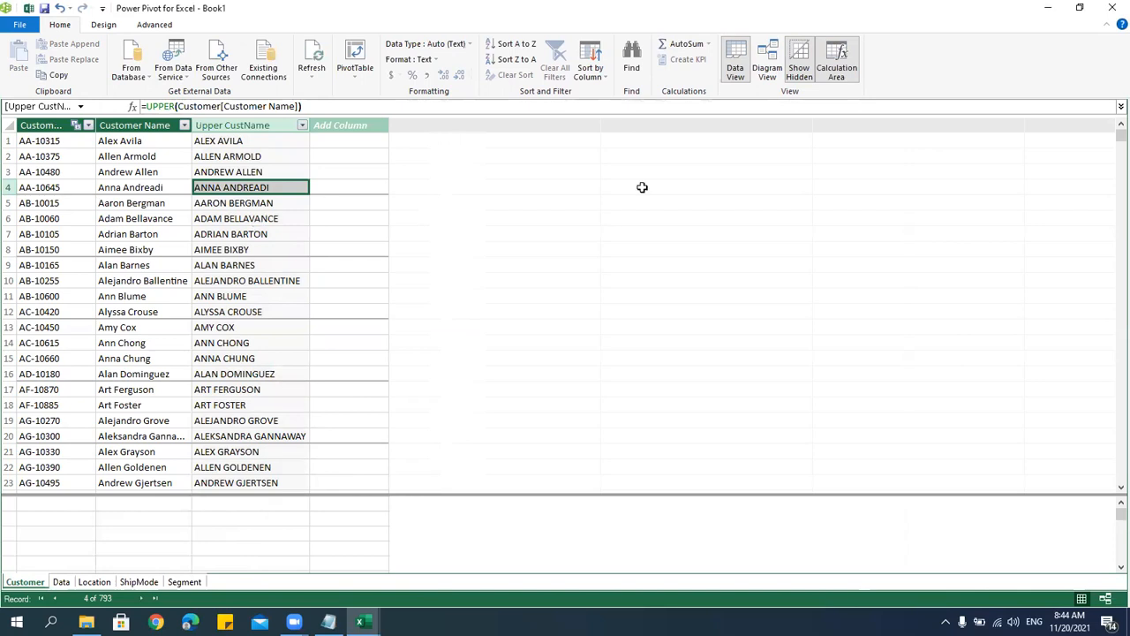
Return to the workbook and replace Ship Mode with Upper CustName from the Customer table in the PivotTable rows.
click(1111, 8)
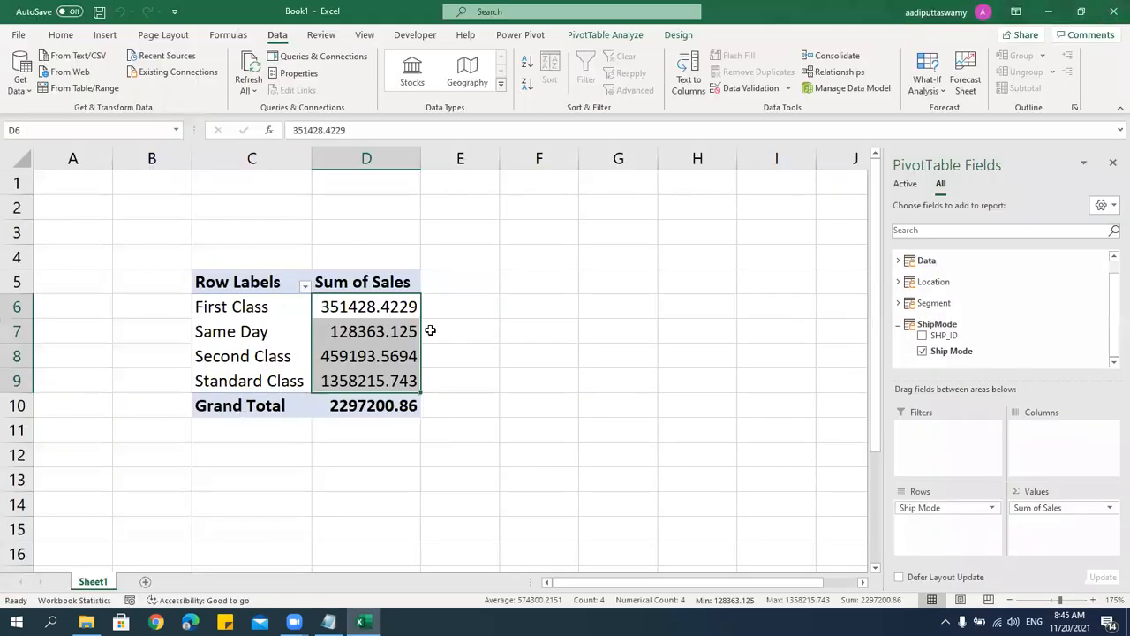
click(899, 327)
click(898, 255)
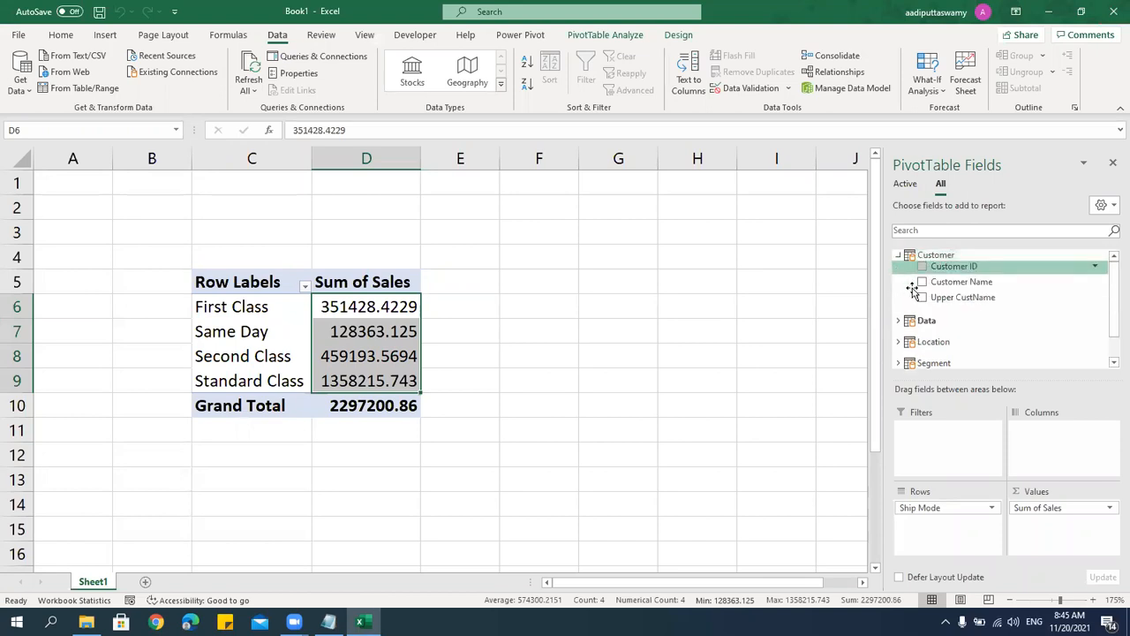
drag(932, 508, 655, 341)
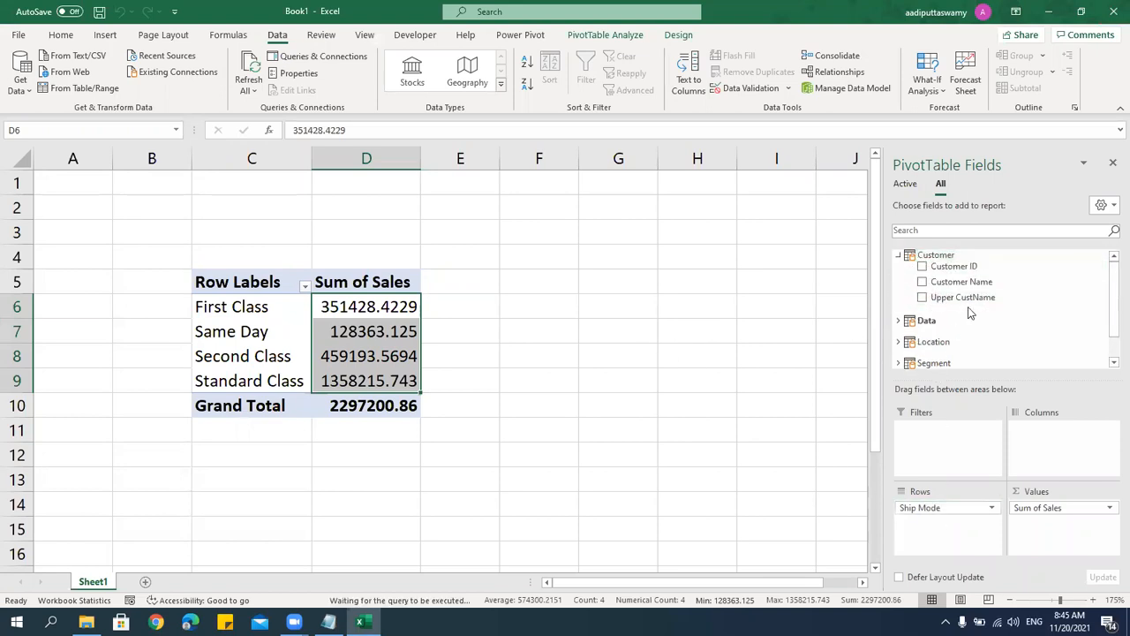
drag(968, 297, 933, 512)
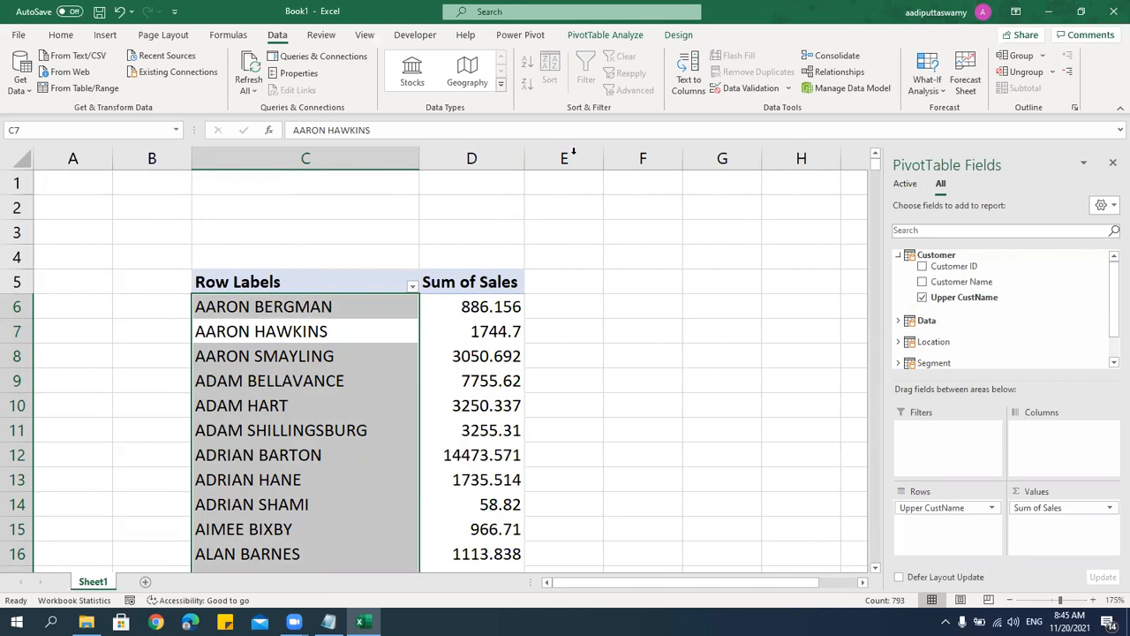
Look over the Customer and Data tables in the data model and return to the PivotTable's sales values.
click(825, 93)
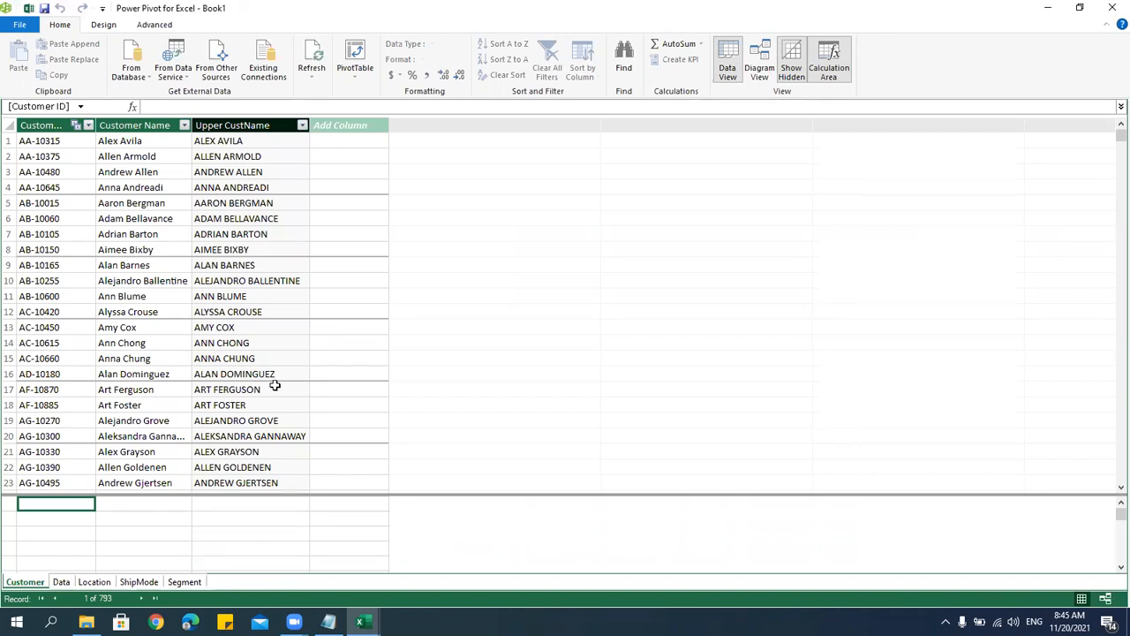
click(61, 582)
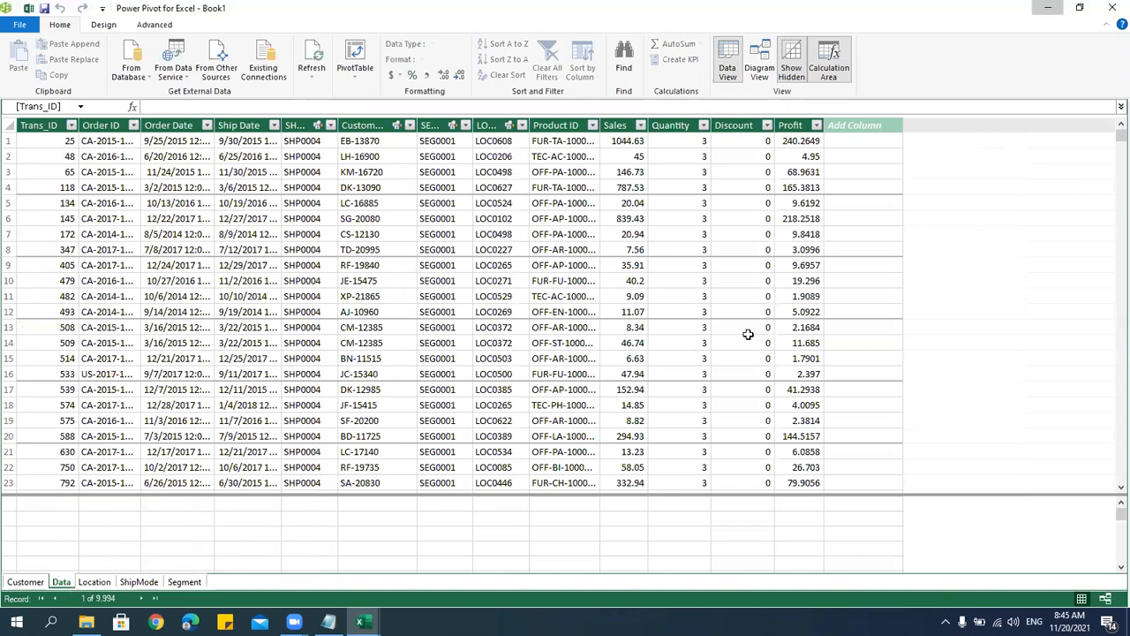
click(1048, 8)
click(489, 336)
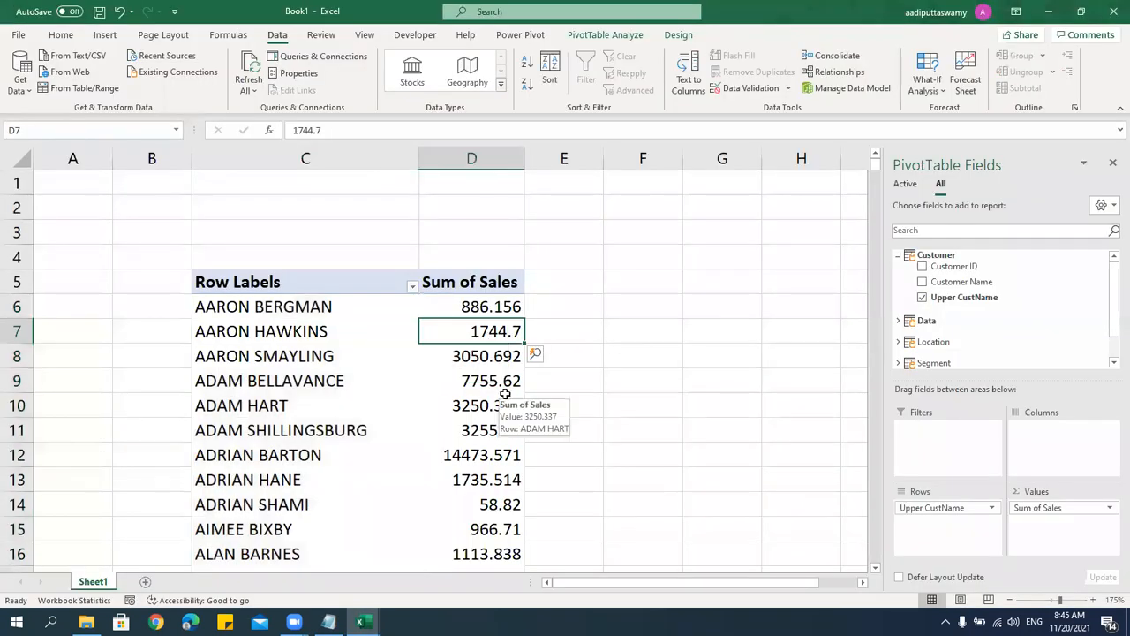
click(623, 37)
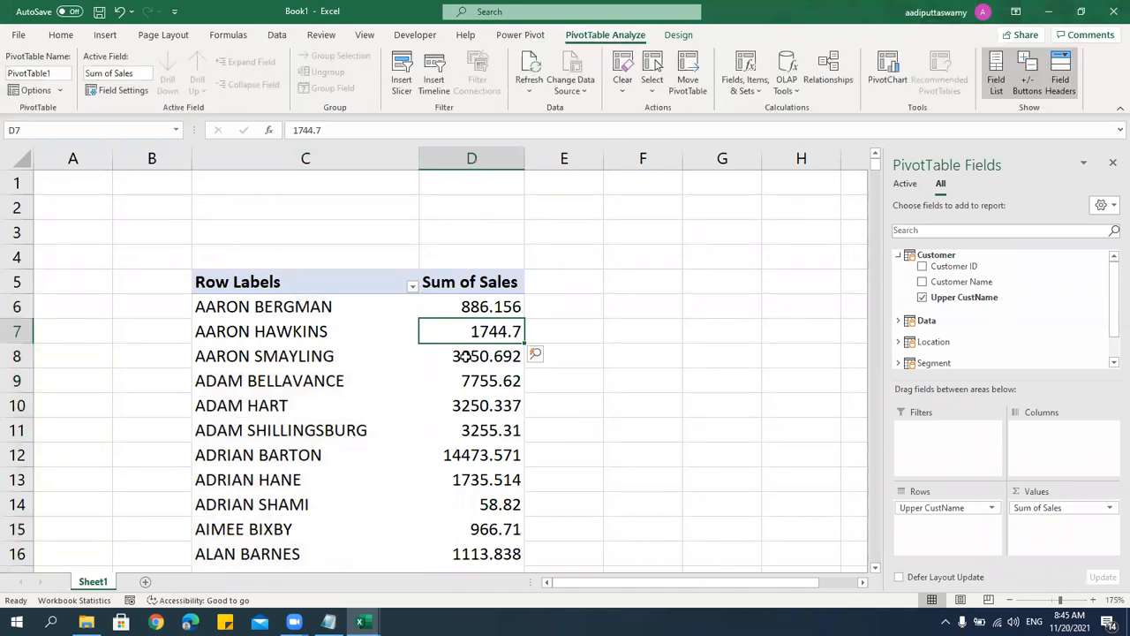
drag(608, 582, 737, 583)
click(394, 311)
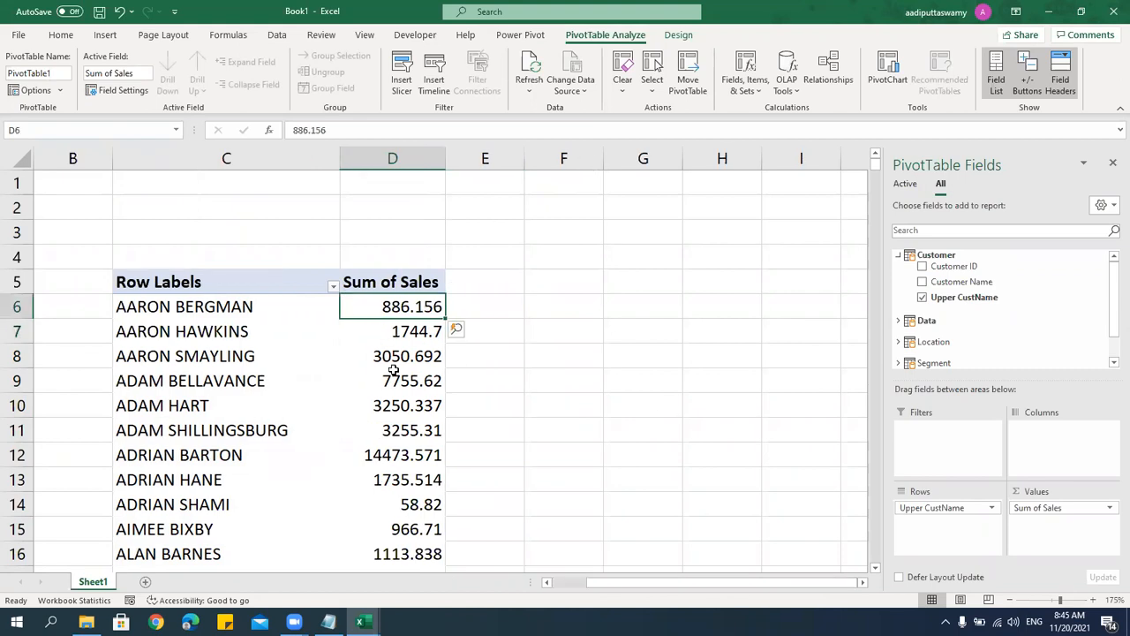
click(520, 34)
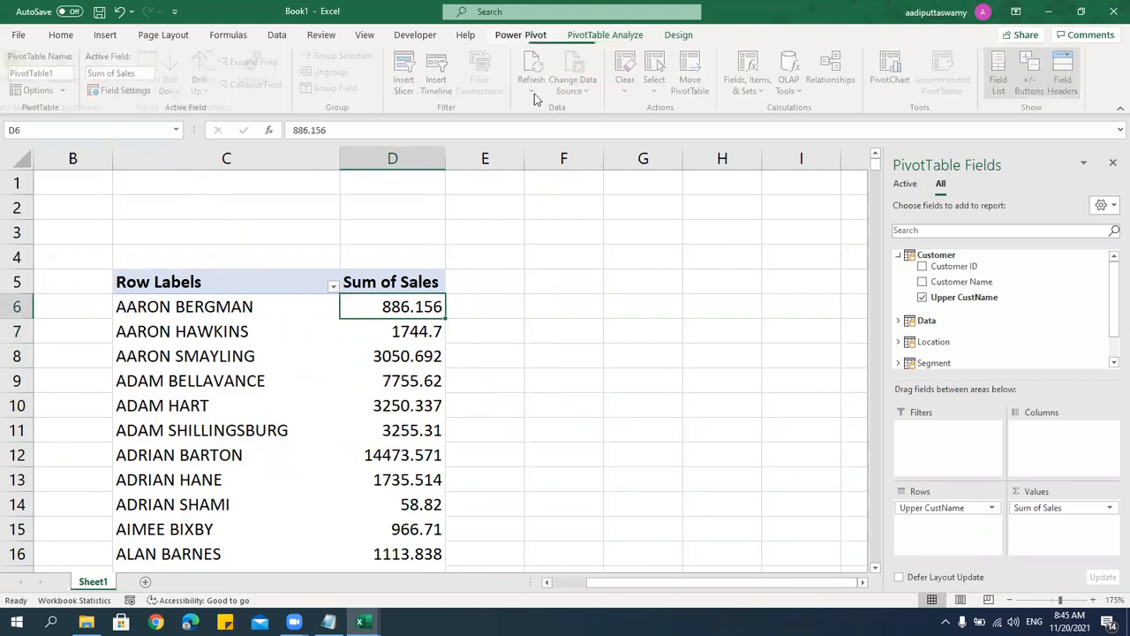
mouse_move(372, 443)
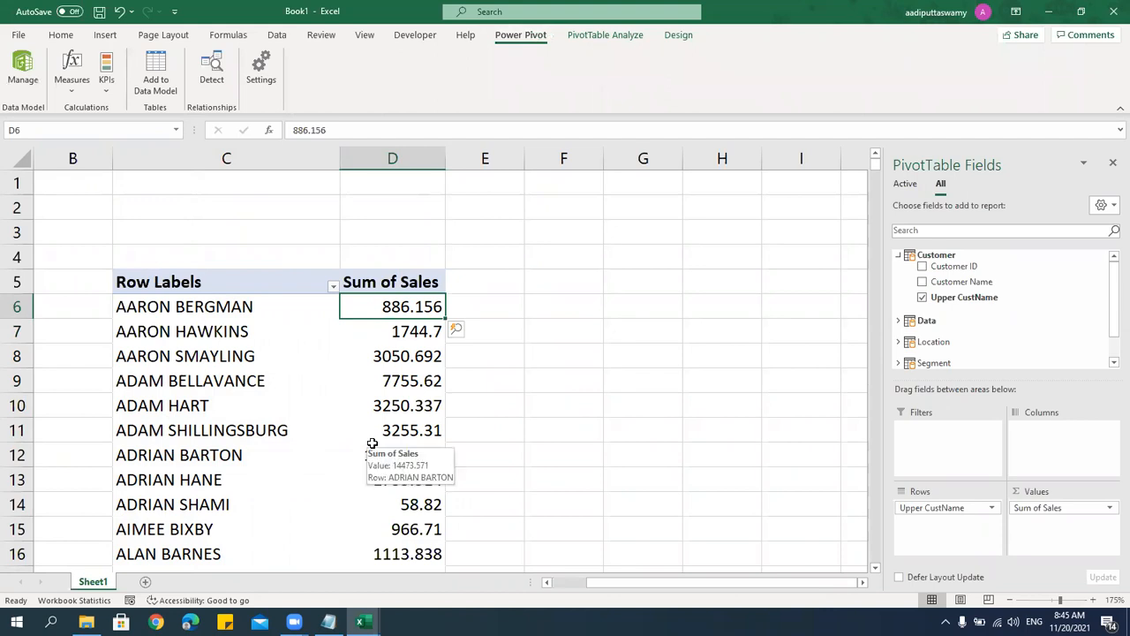
click(75, 86)
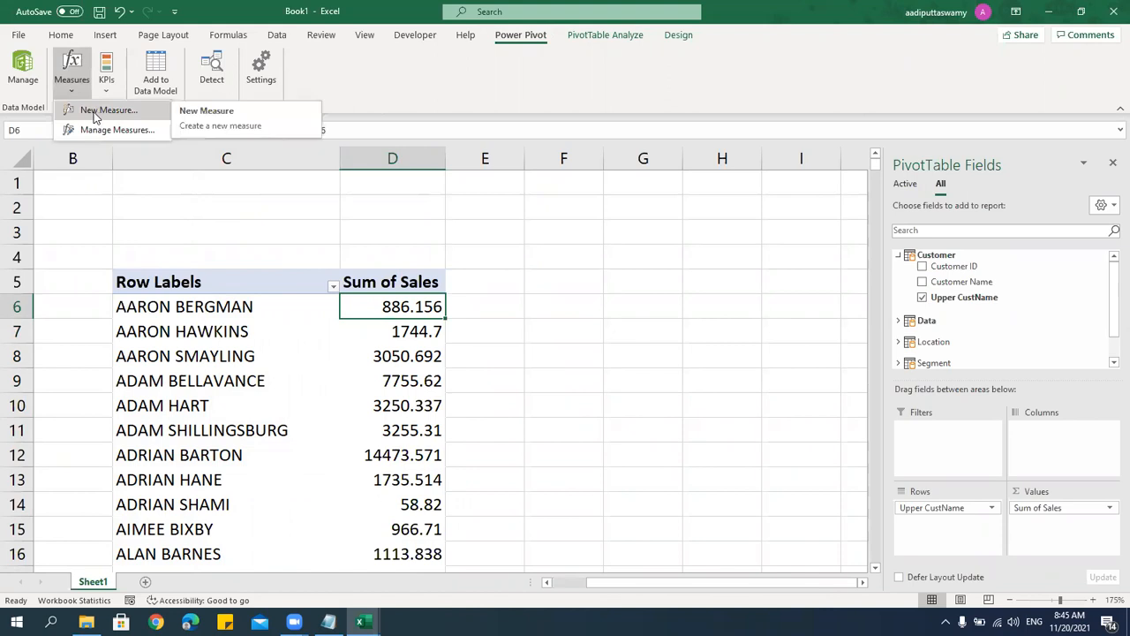
click(96, 113)
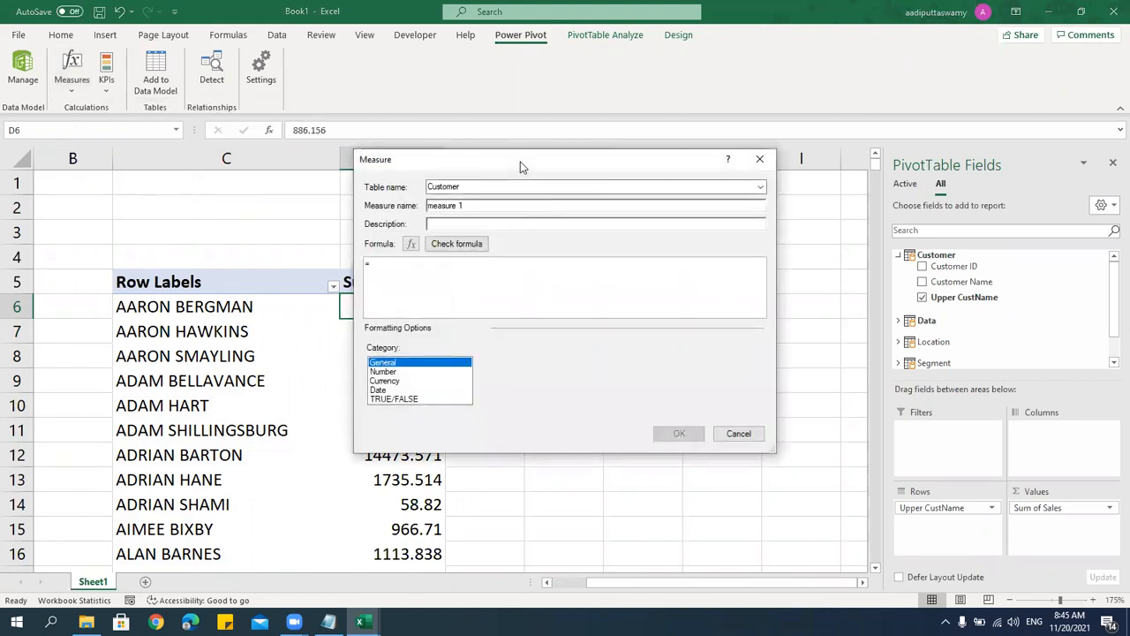
drag(521, 163, 511, 217)
click(749, 215)
Examine the Upper CustName formula, the empty add-column cells and the calculation area of the Customer table in the data model.
click(23, 69)
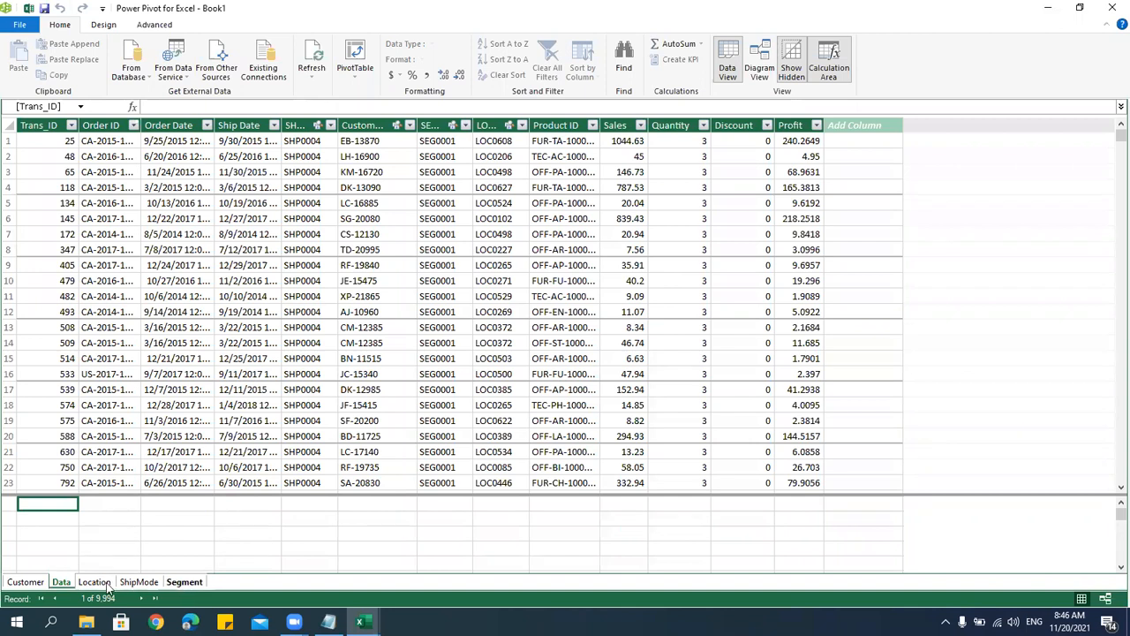
click(26, 582)
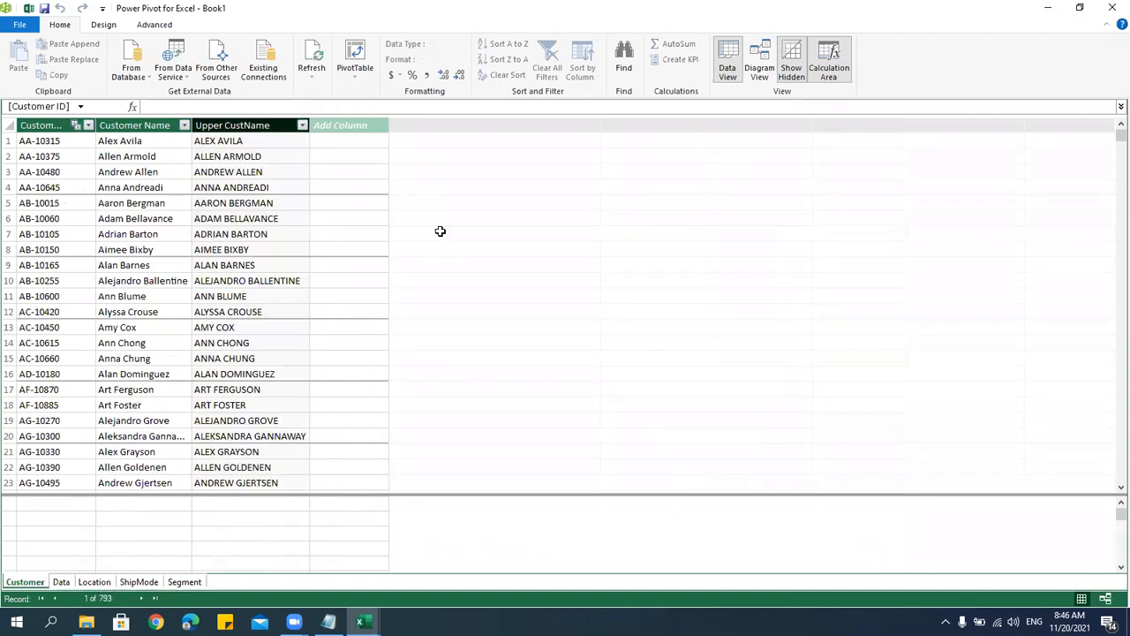
click(235, 142)
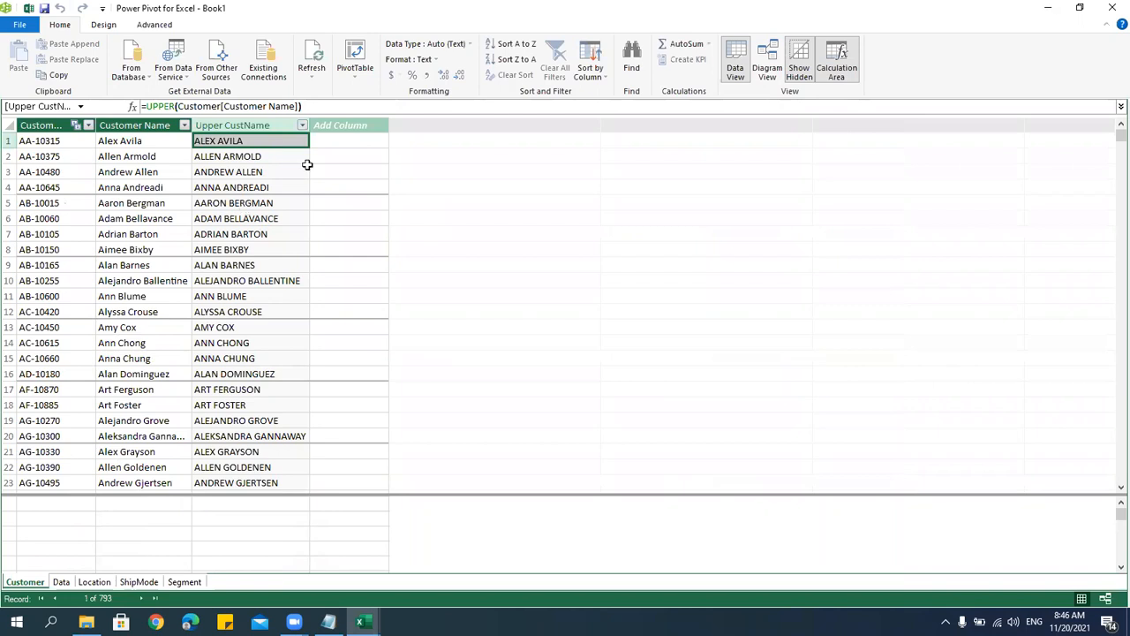
click(352, 142)
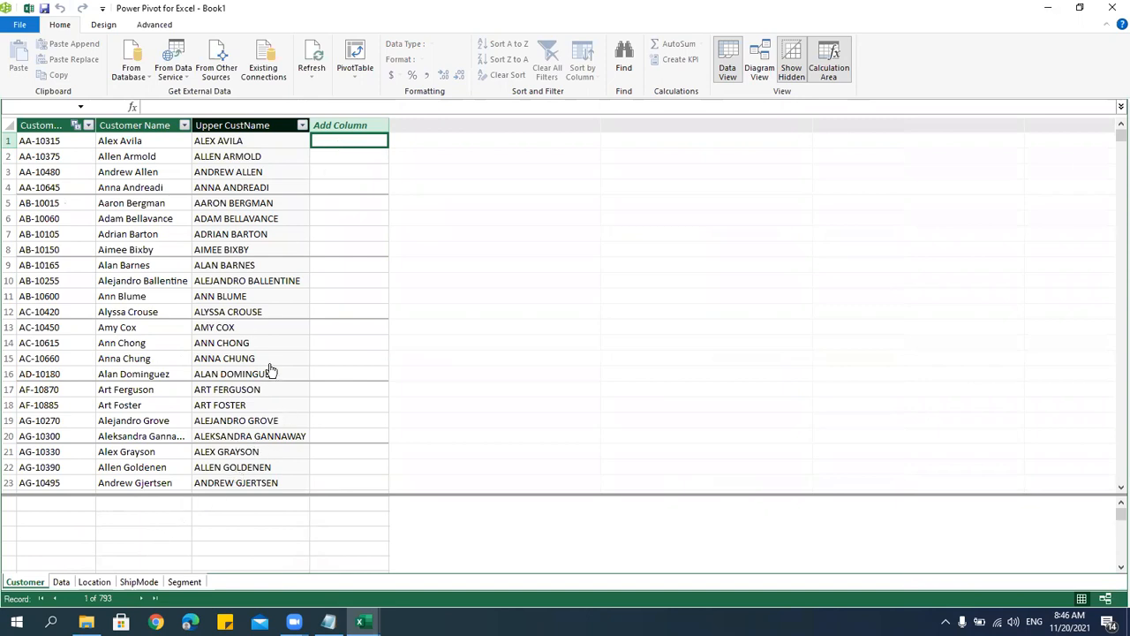
click(65, 508)
click(47, 534)
click(47, 520)
click(49, 507)
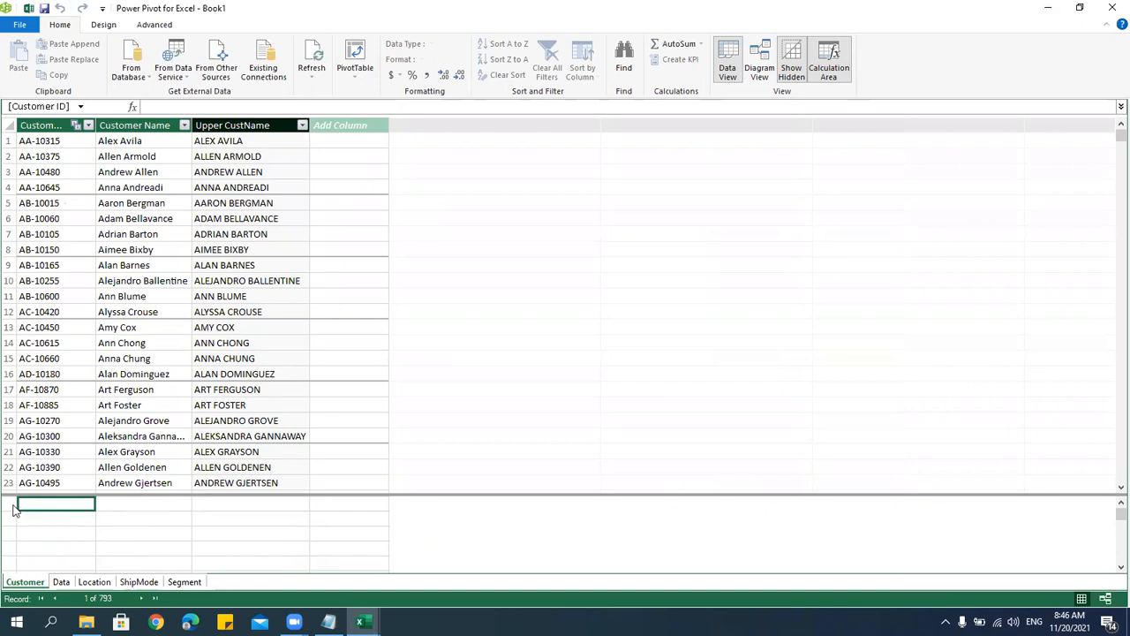
click(146, 508)
click(78, 507)
click(330, 145)
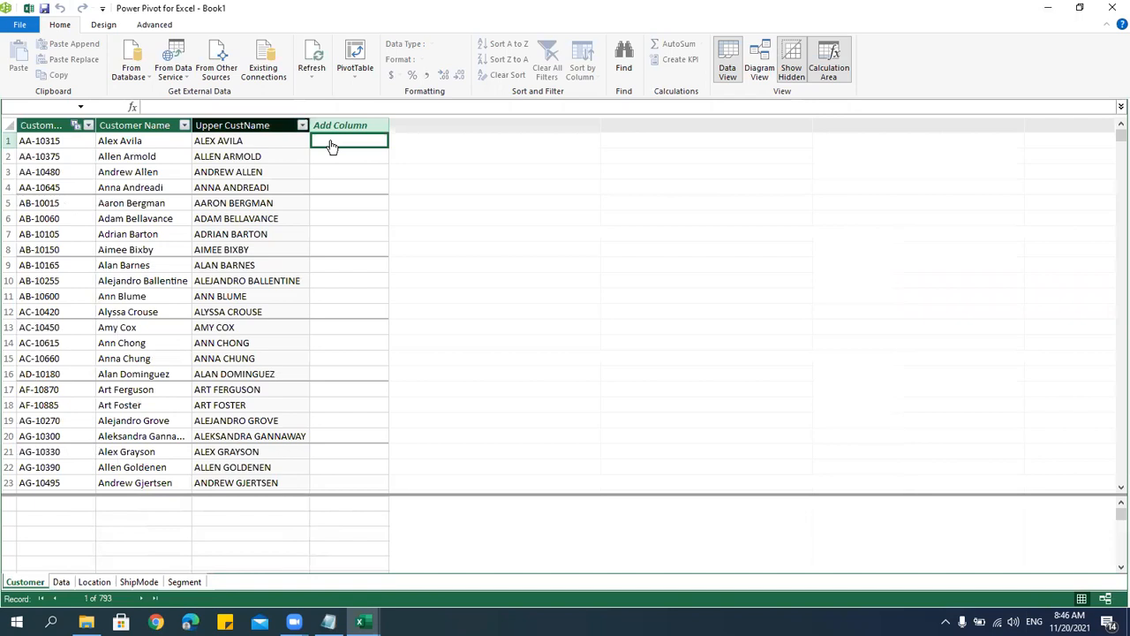
click(288, 106)
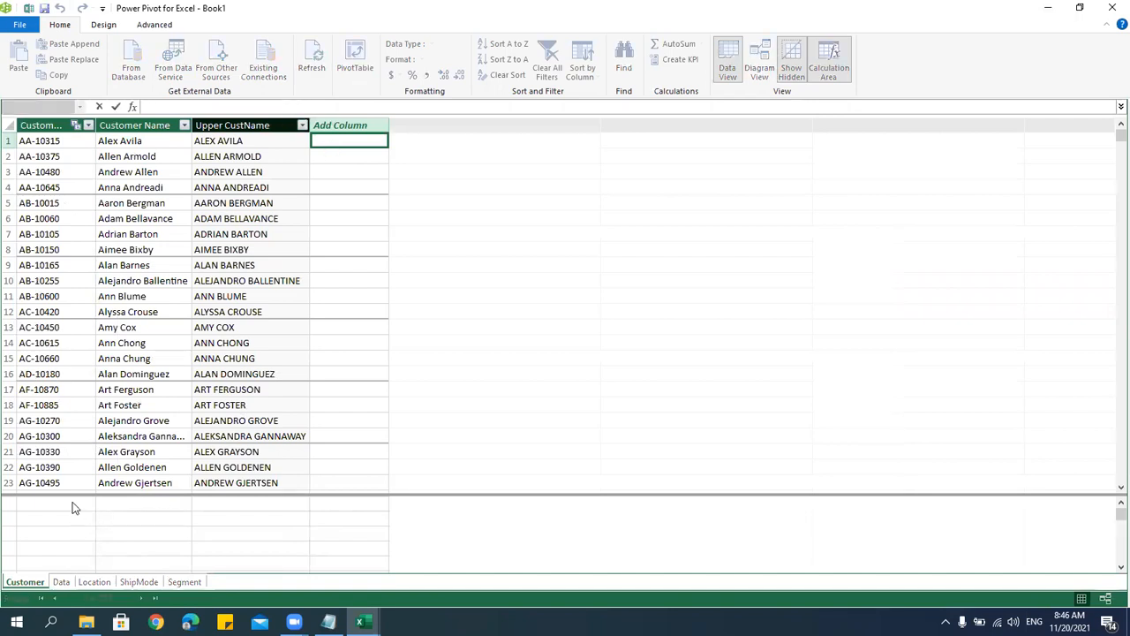
click(75, 505)
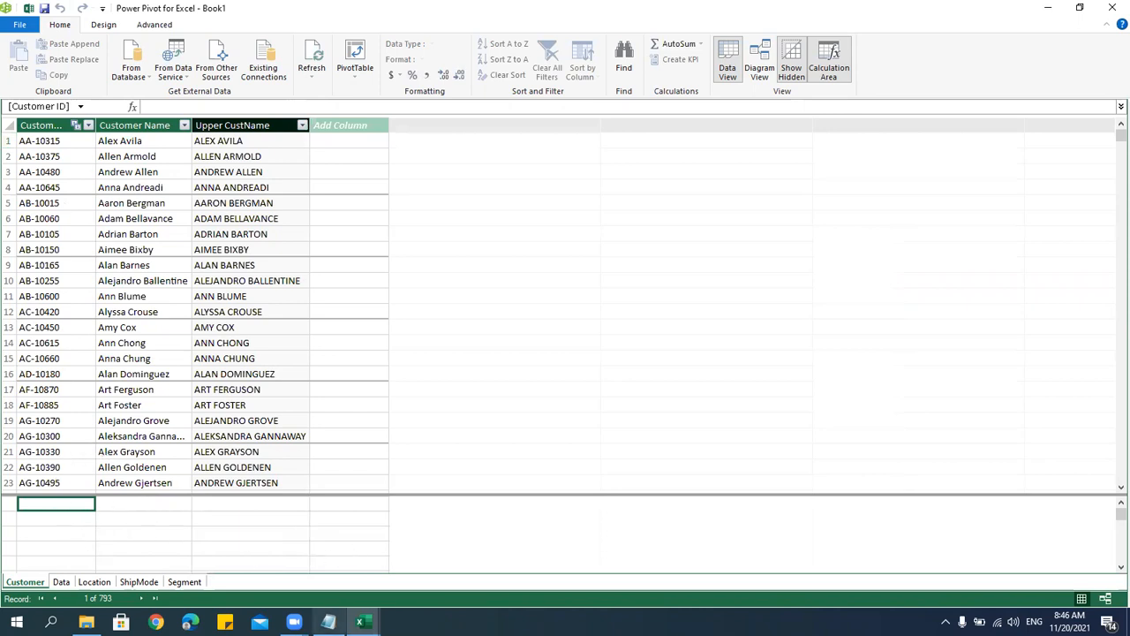
mouse_move(358, 622)
click(309, 567)
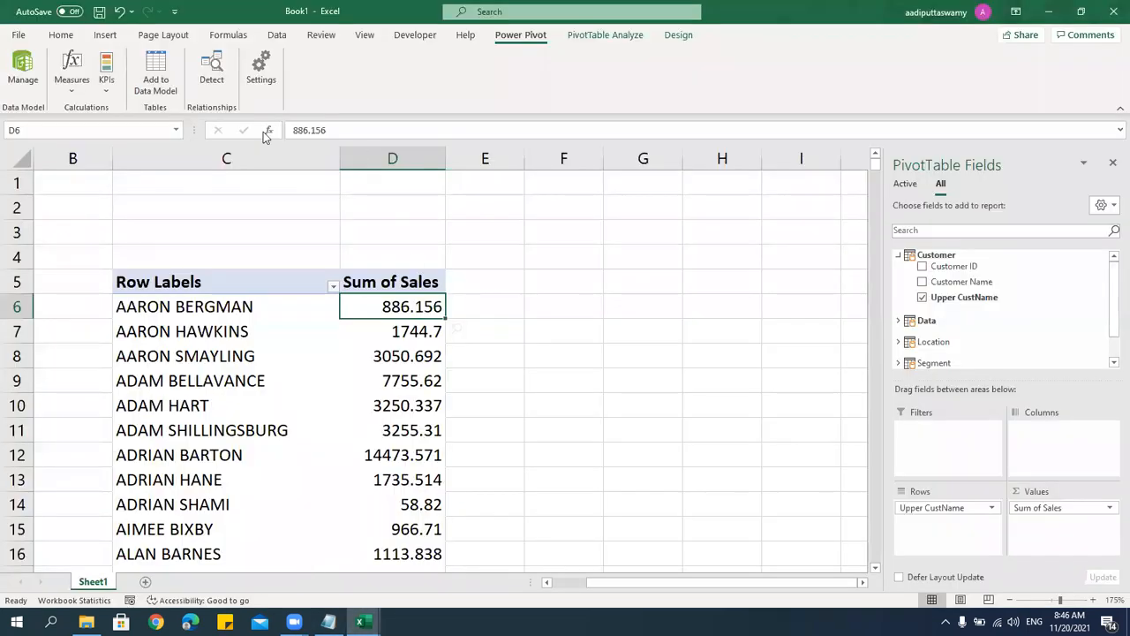
click(78, 88)
click(80, 110)
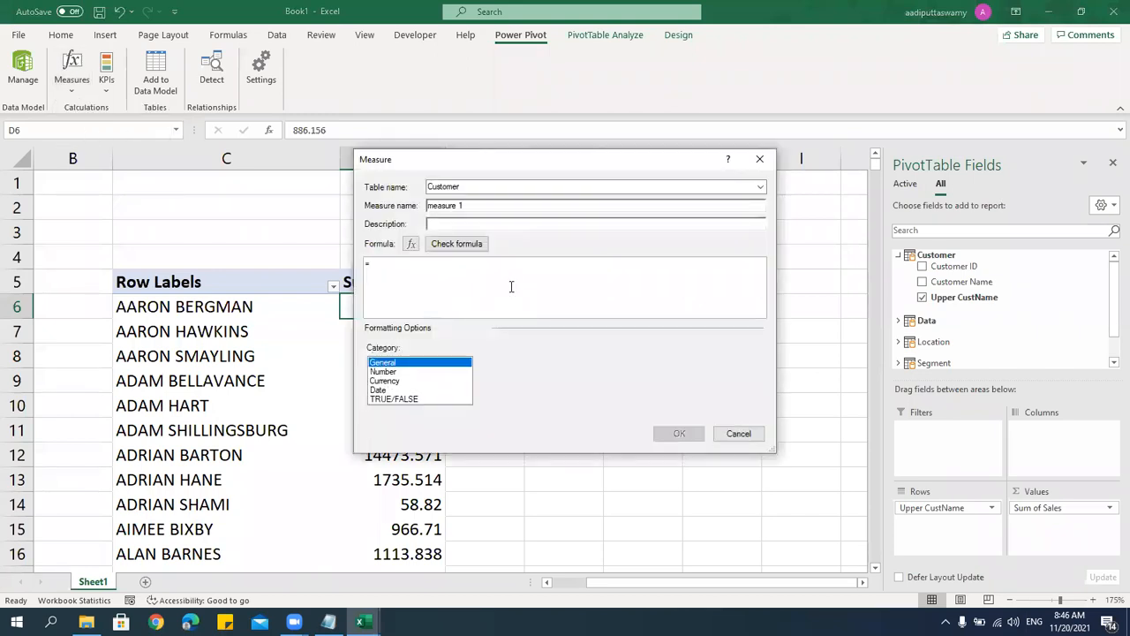
click(753, 157)
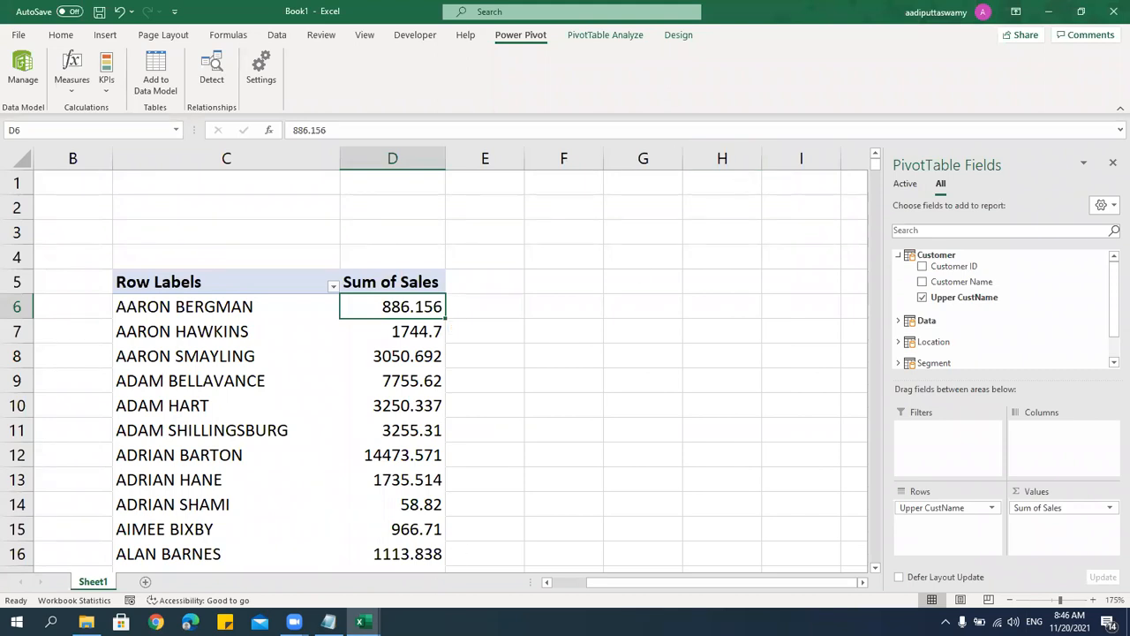
Create a measure in the Customer table's calculation area with the formula =SUM(Data[Profit])/SUM(Data[Sales]).
mouse_move(394, 611)
click(400, 570)
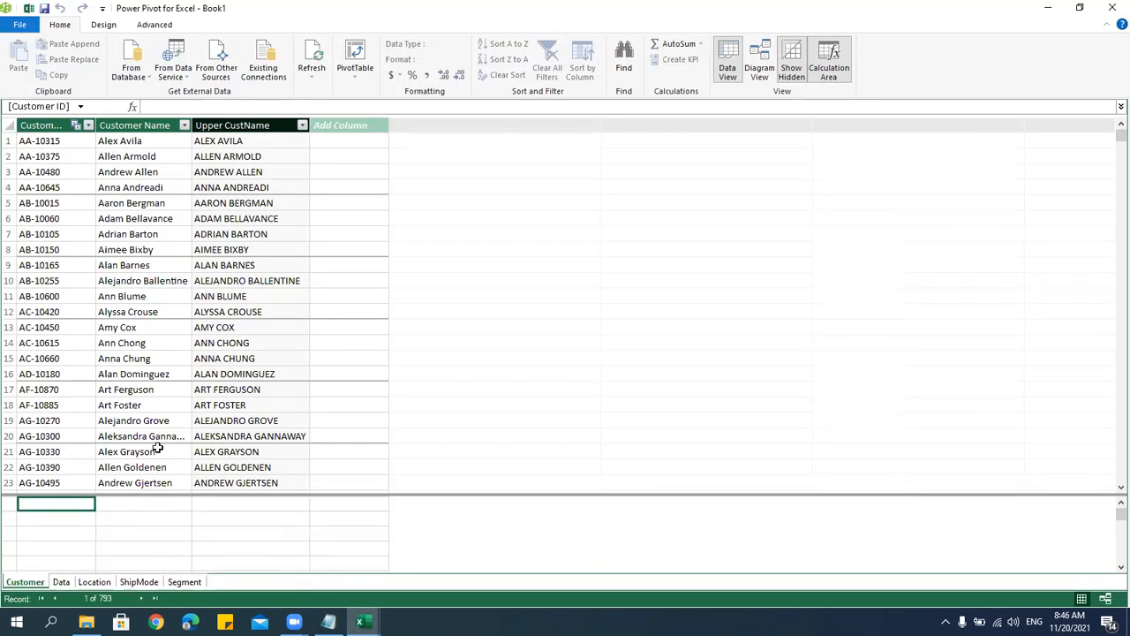
text(=)
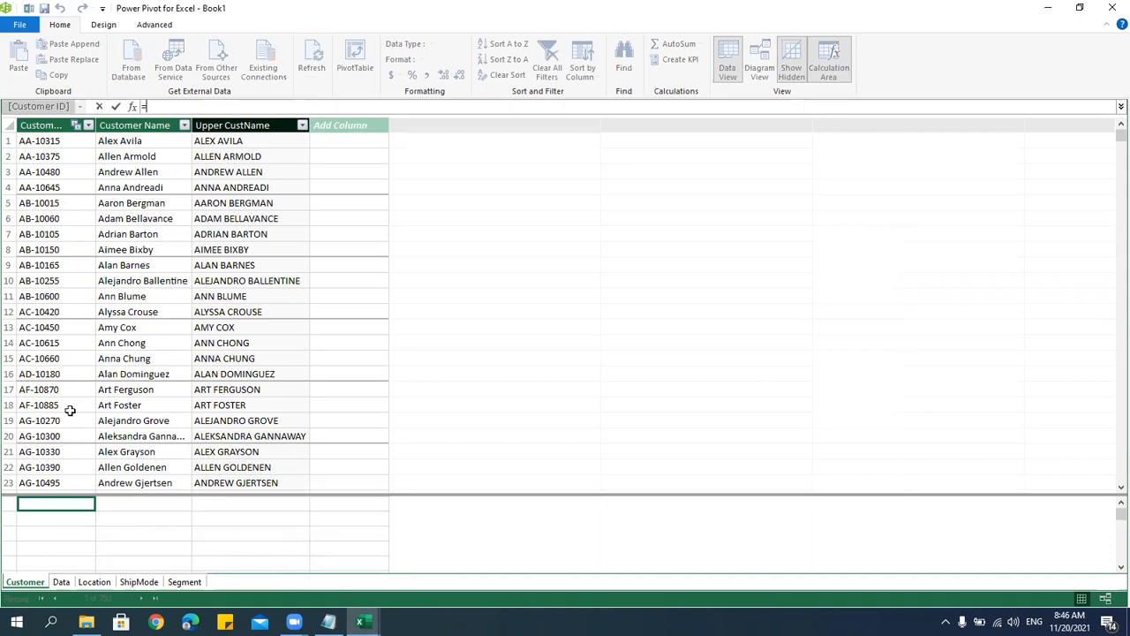
text(SUM()
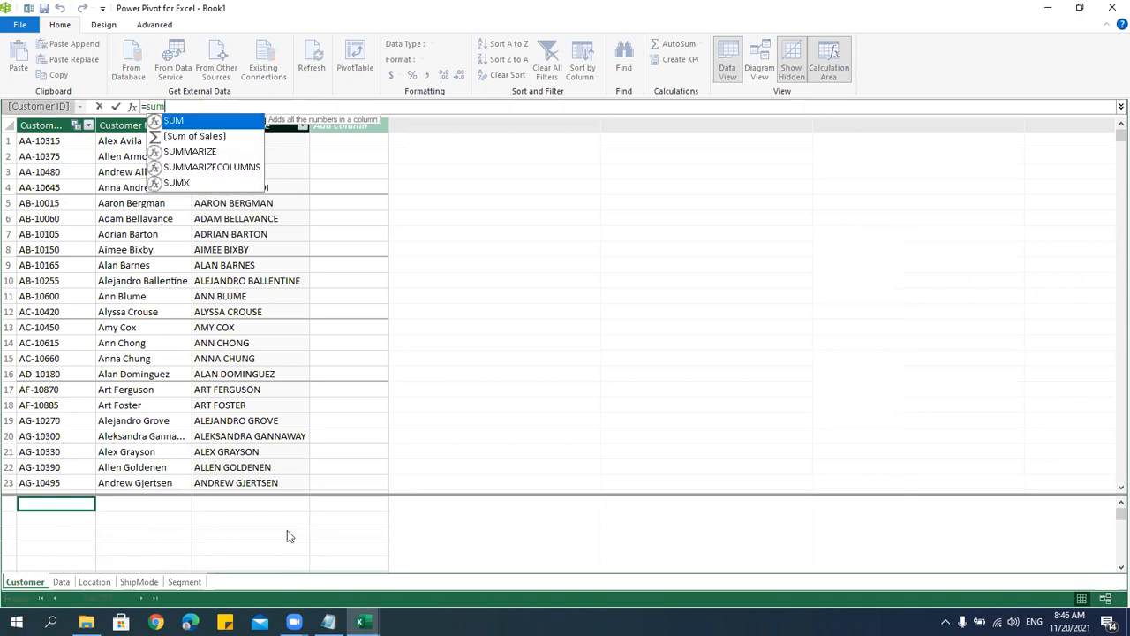
text(Data[Profit]))
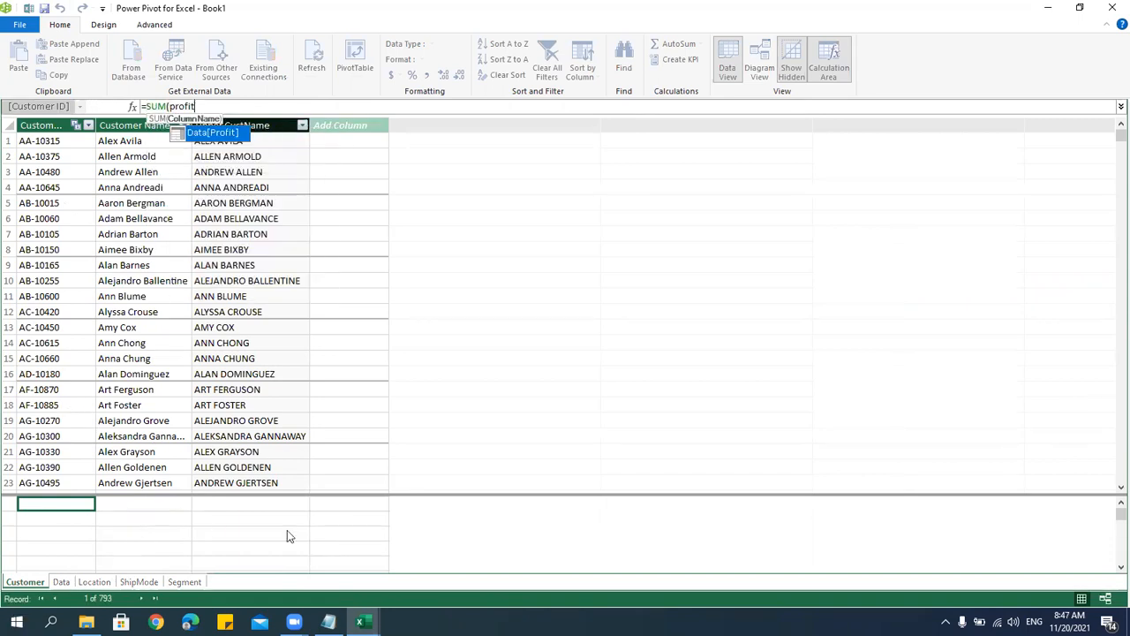
text(/)
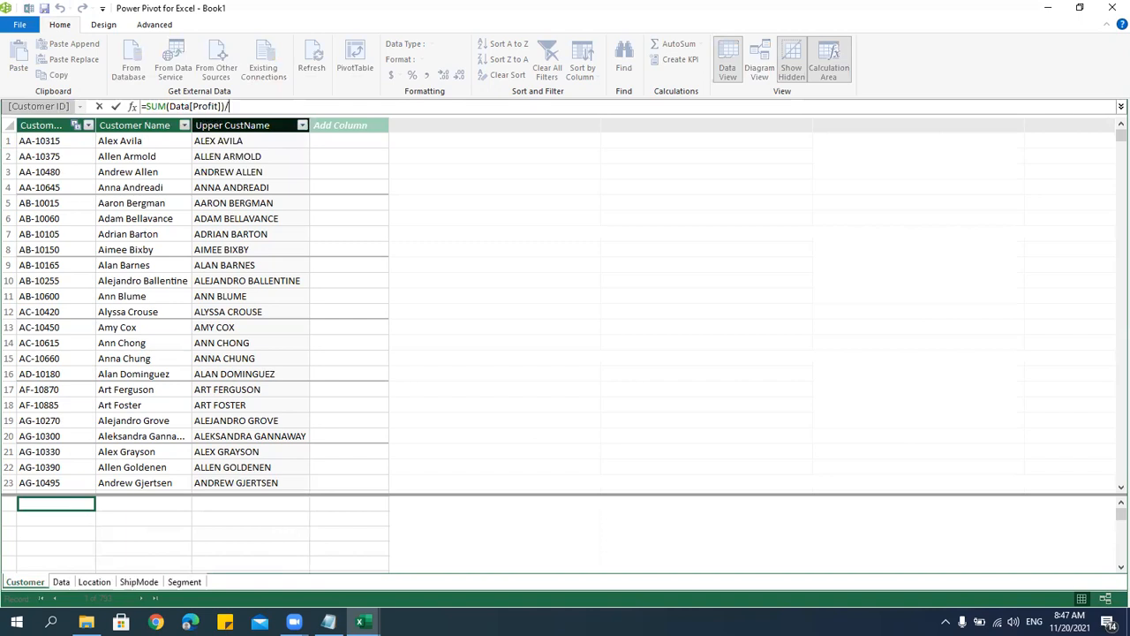
text(SUM(Data[Sales])
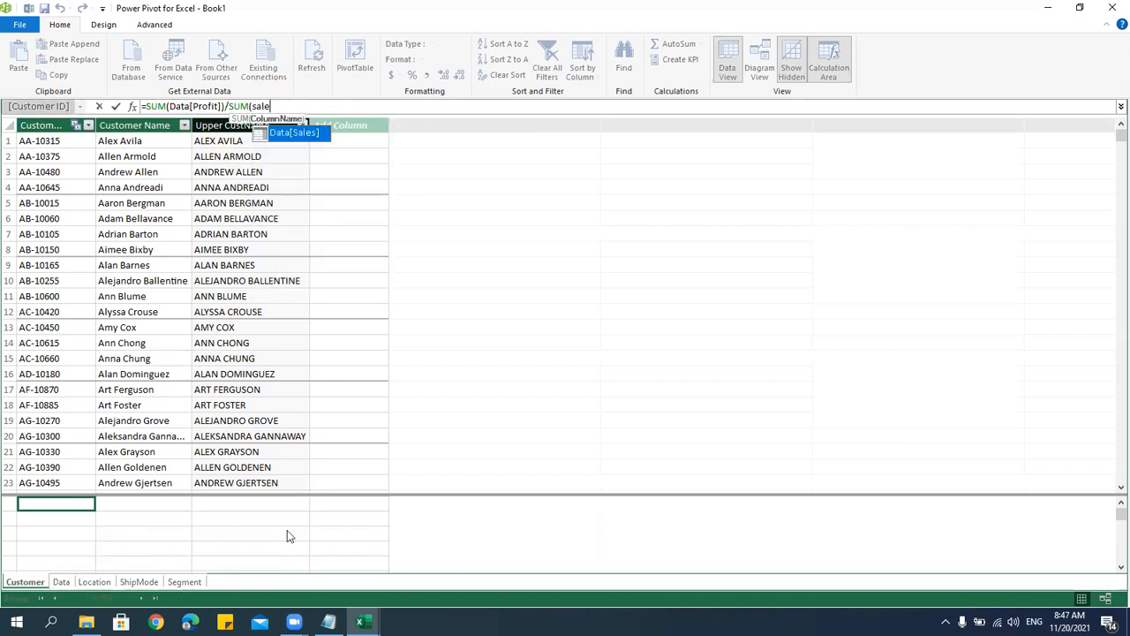
text())
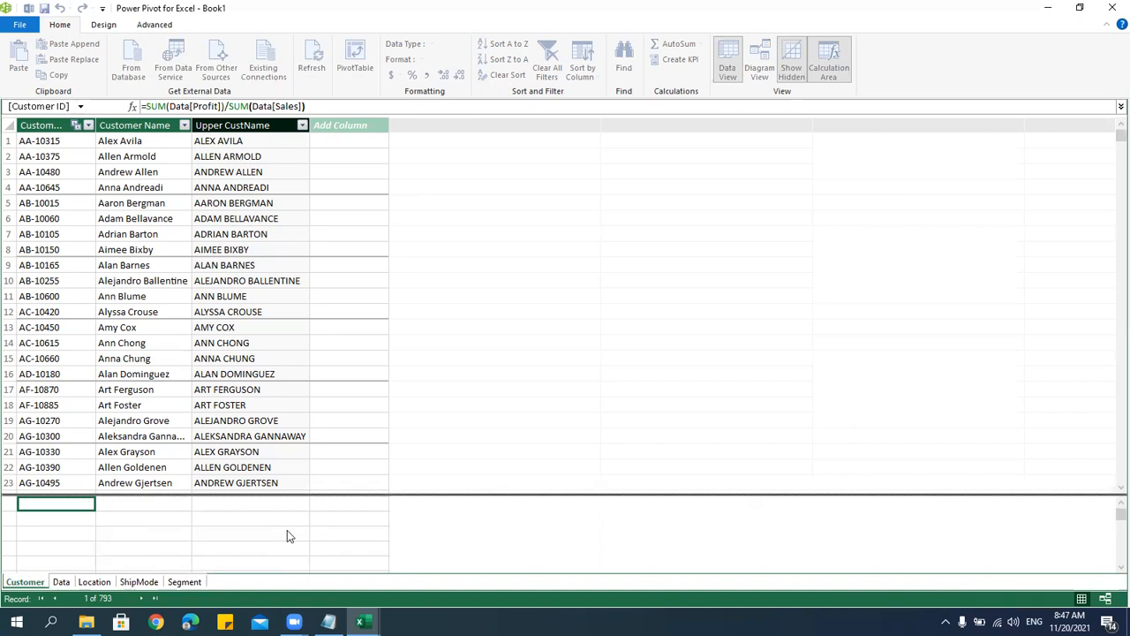
key(Return)
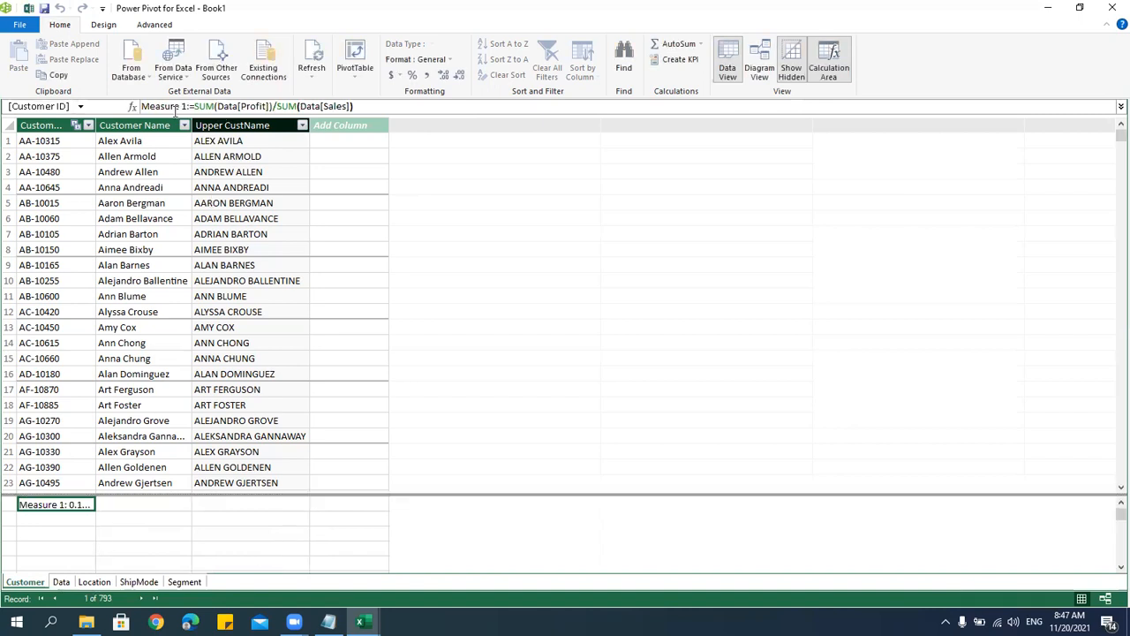
Rename the new measure in the Customer table to Profit %.
drag(186, 107, 137, 106)
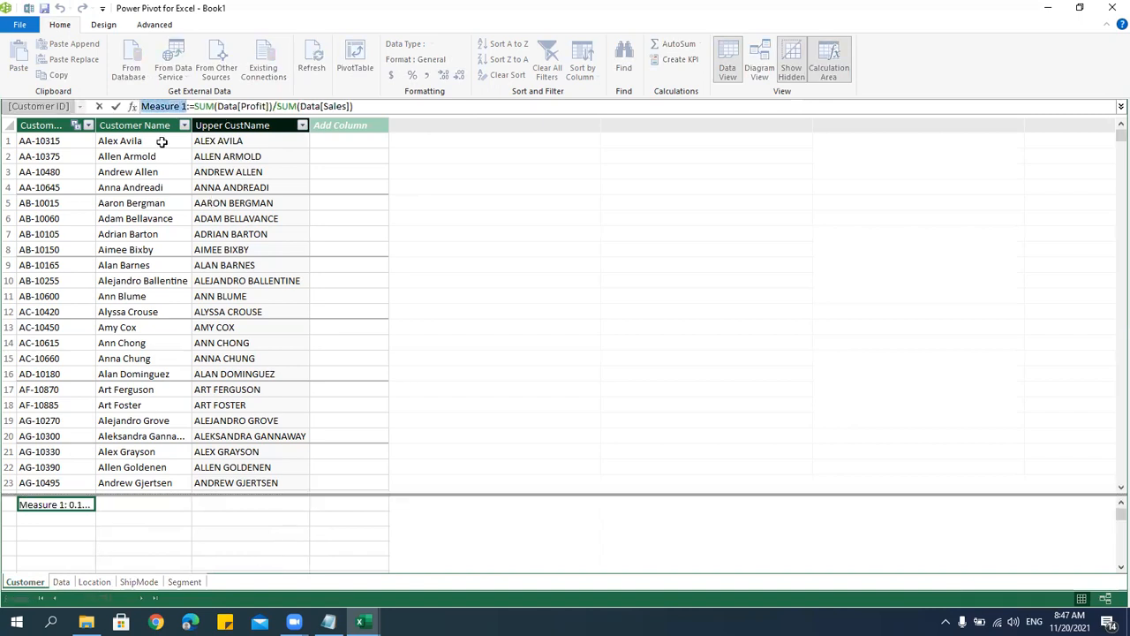
text(P)
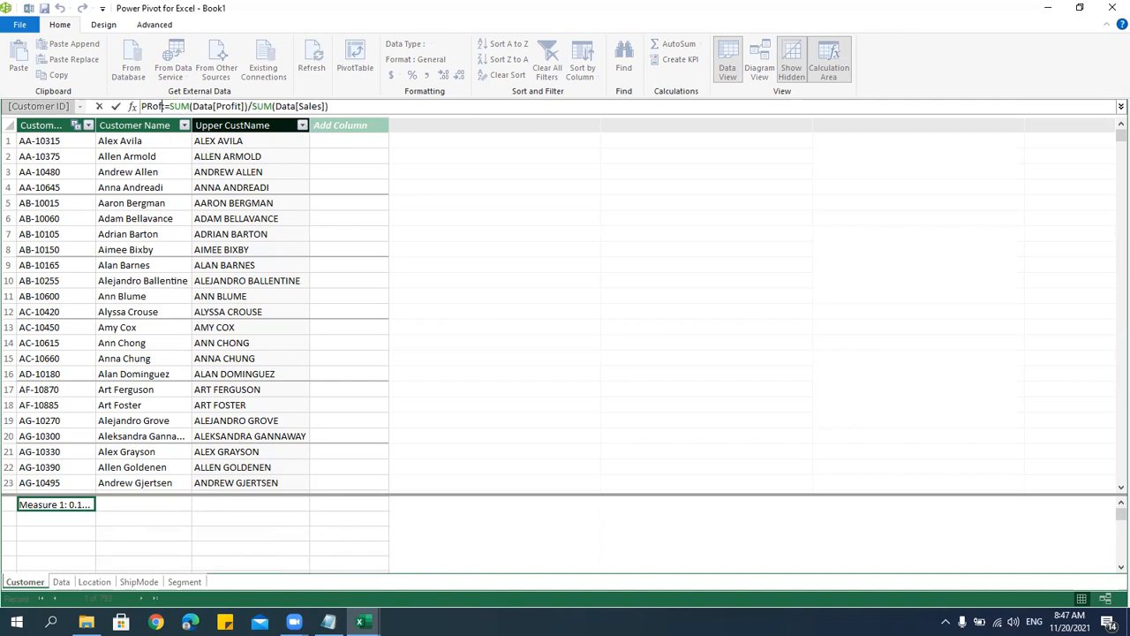
text(rofit %)
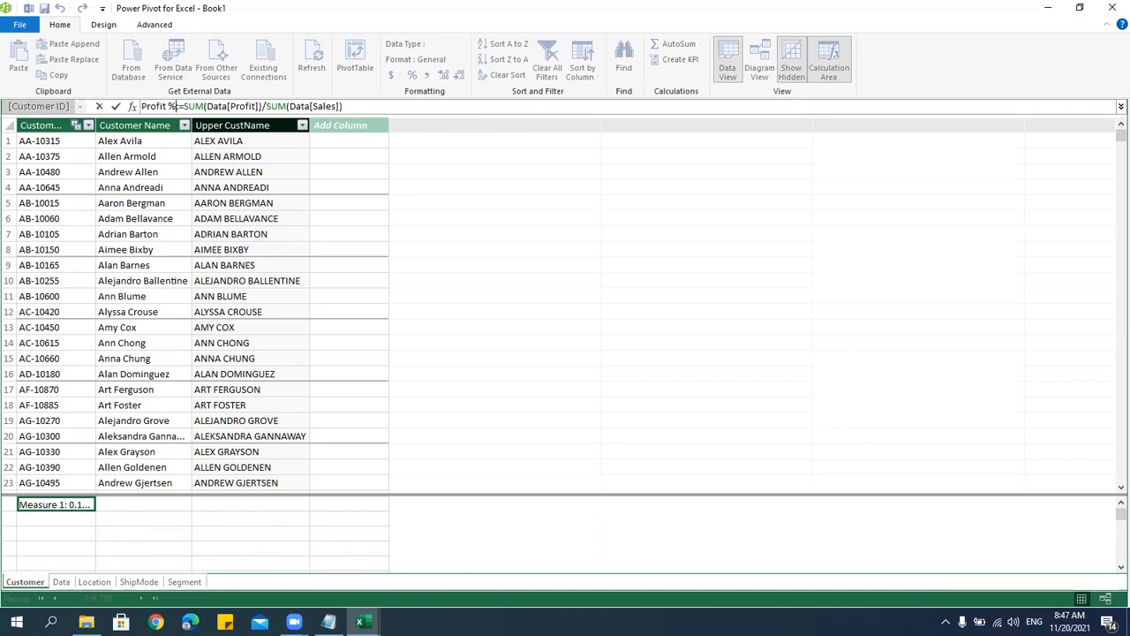
key(Return)
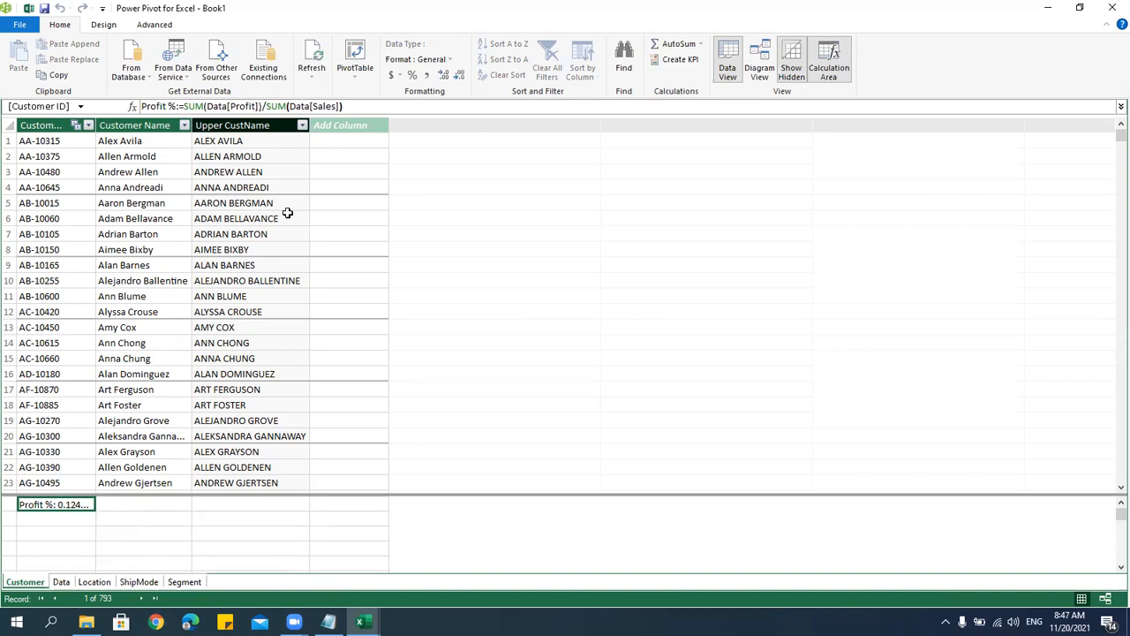
Format the Profit % measure as a percentage and close the data model window.
click(448, 59)
click(428, 127)
click(1112, 8)
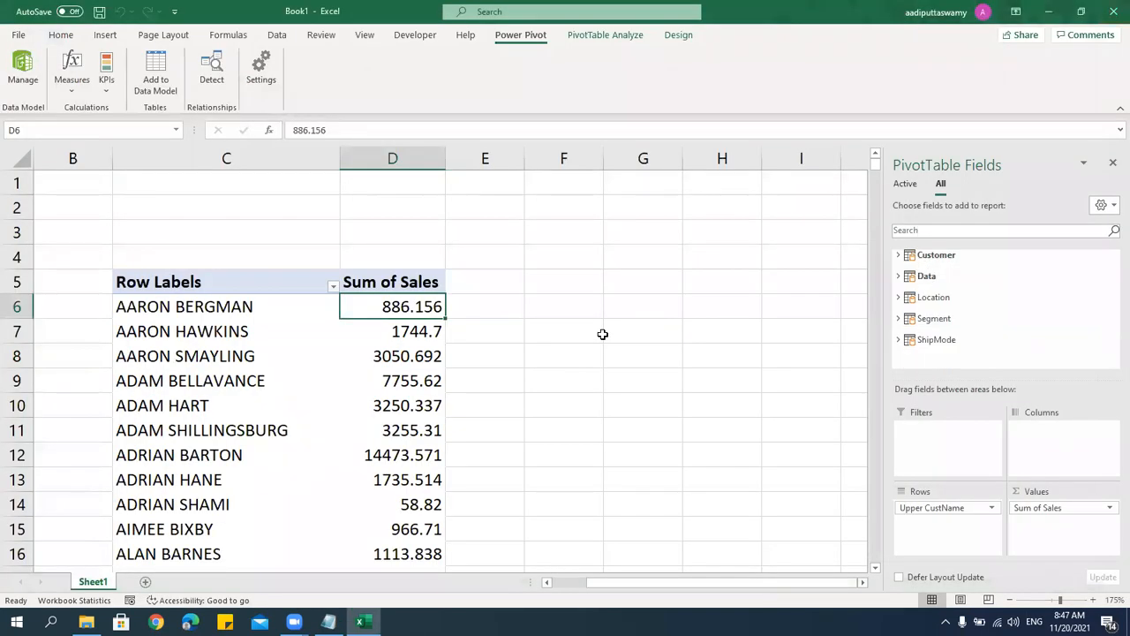
Add the Profit % measure from the Customer table to the PivotTable values beside Sum of Sales.
click(897, 255)
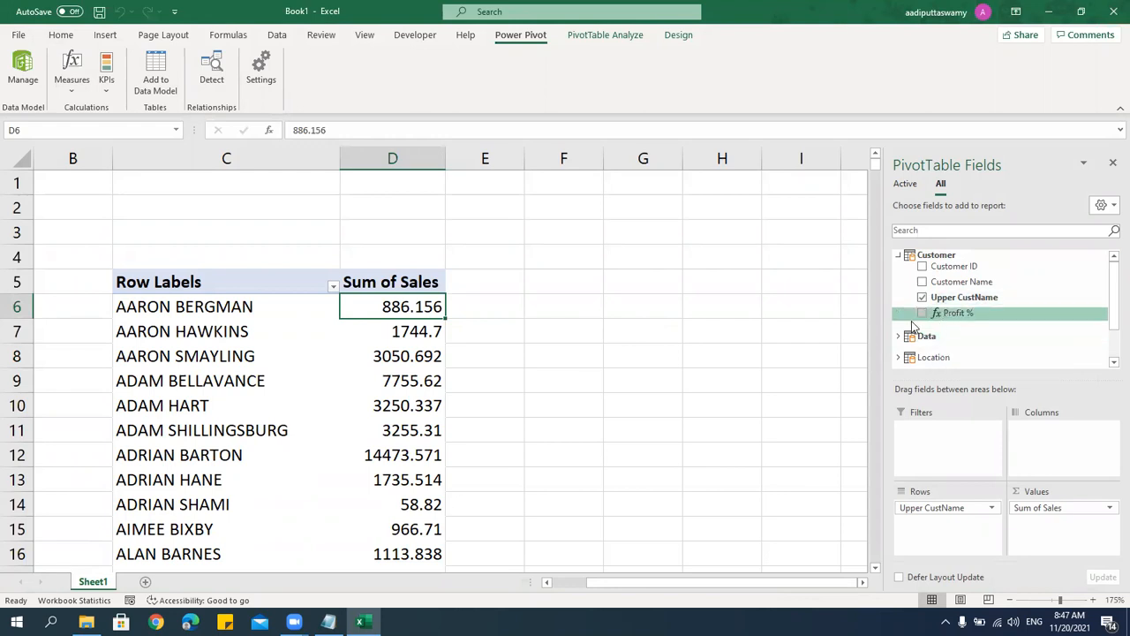
scroll(1110, 293, down, 1)
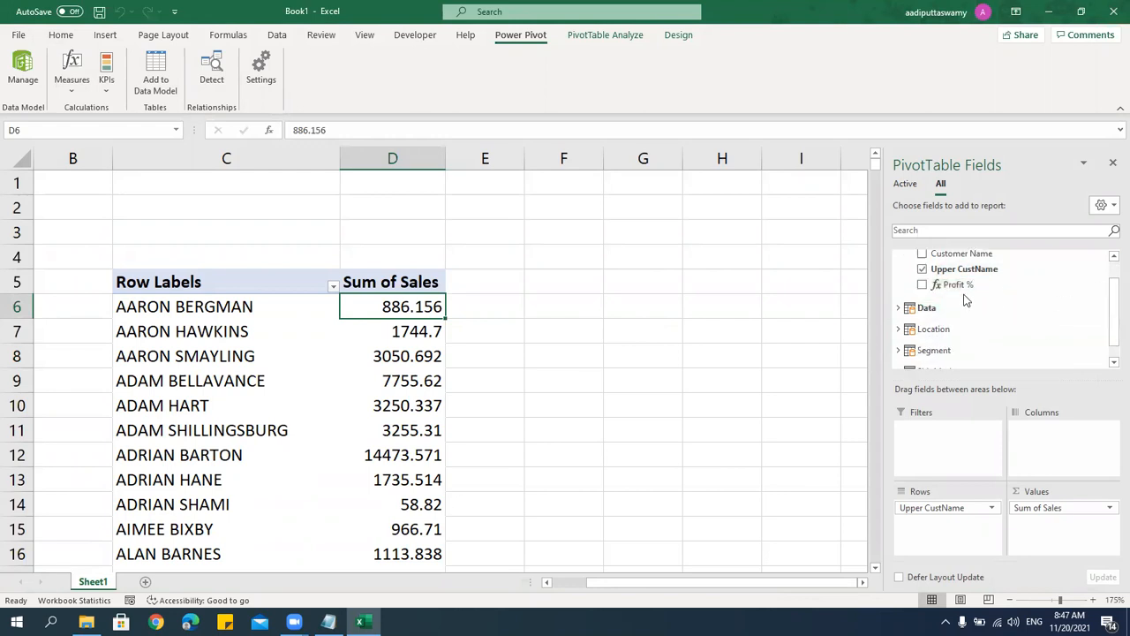
drag(961, 287, 1031, 528)
click(486, 312)
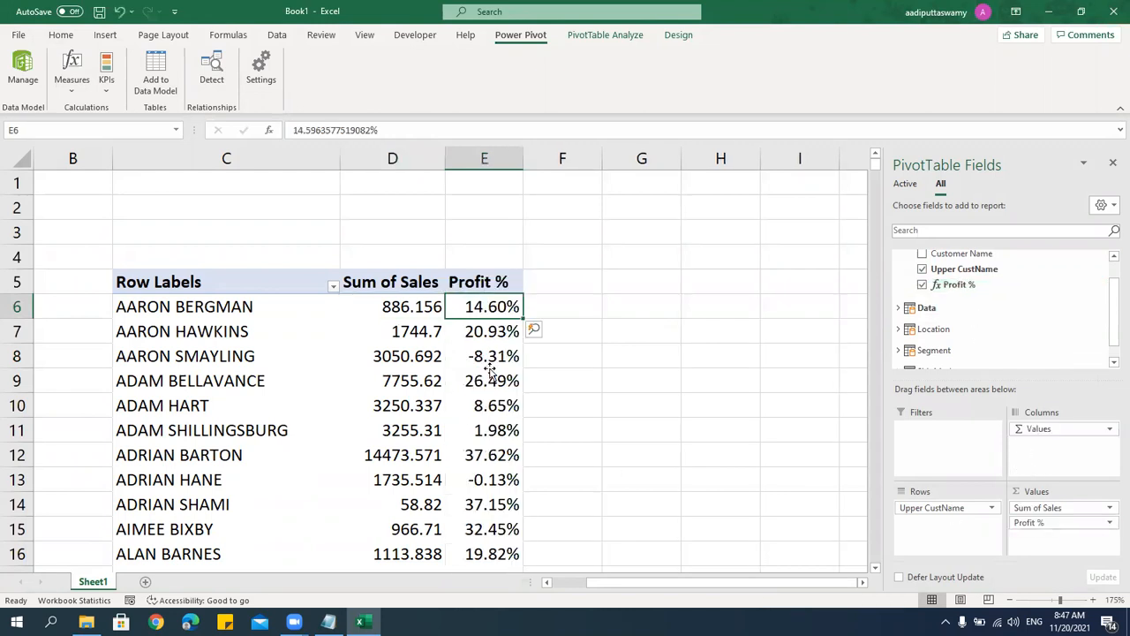
click(486, 380)
Replace Upper CustName with Region from the Location table in the PivotTable rows.
drag(952, 507, 742, 446)
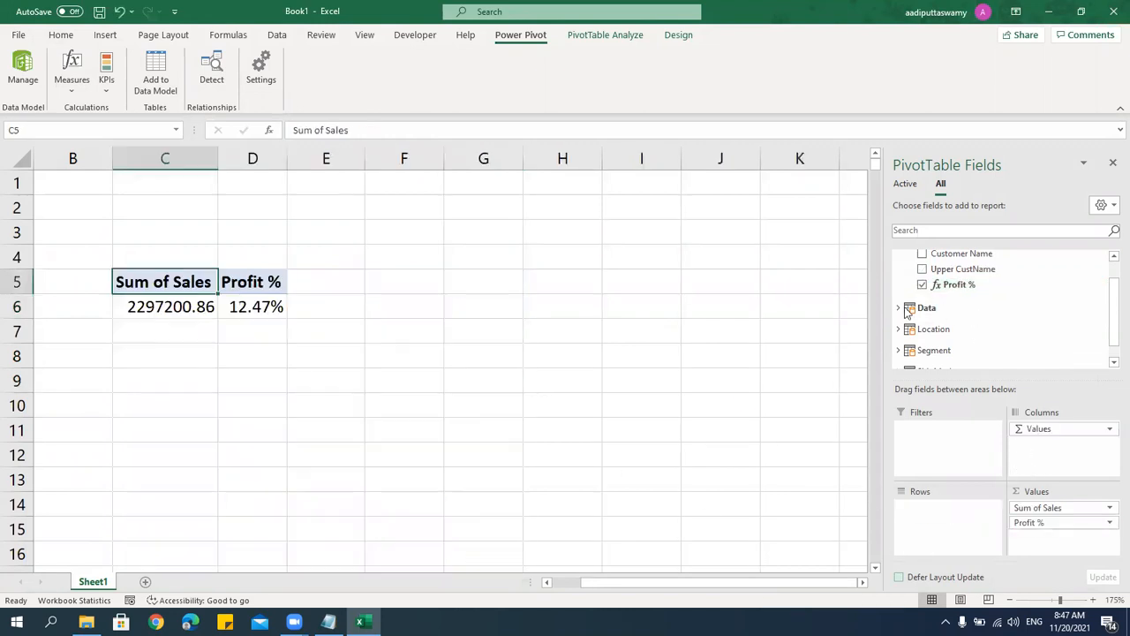
click(899, 328)
drag(943, 315, 952, 506)
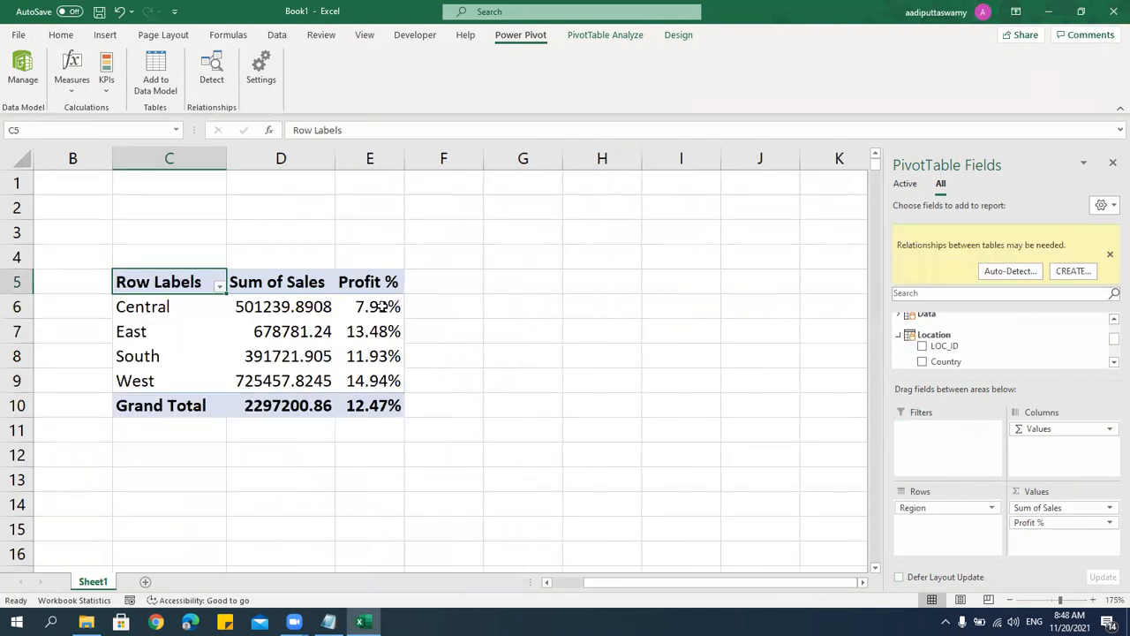
Run relationship auto-detection, dismiss the relationships notice, and check the Profit % values of the regions.
click(1014, 274)
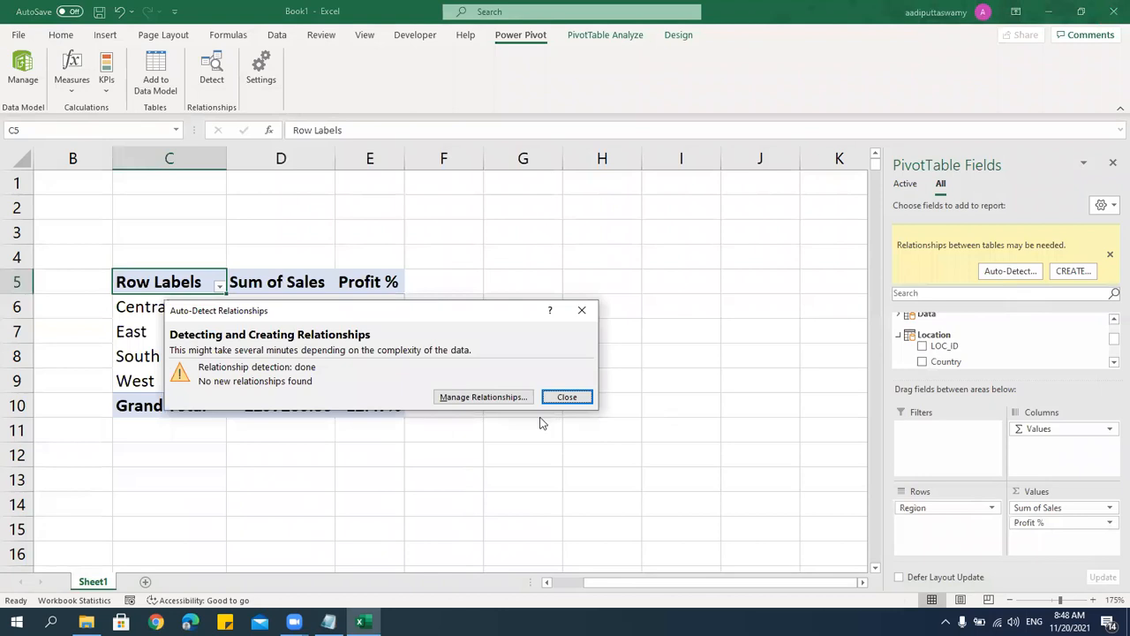
click(567, 397)
click(637, 375)
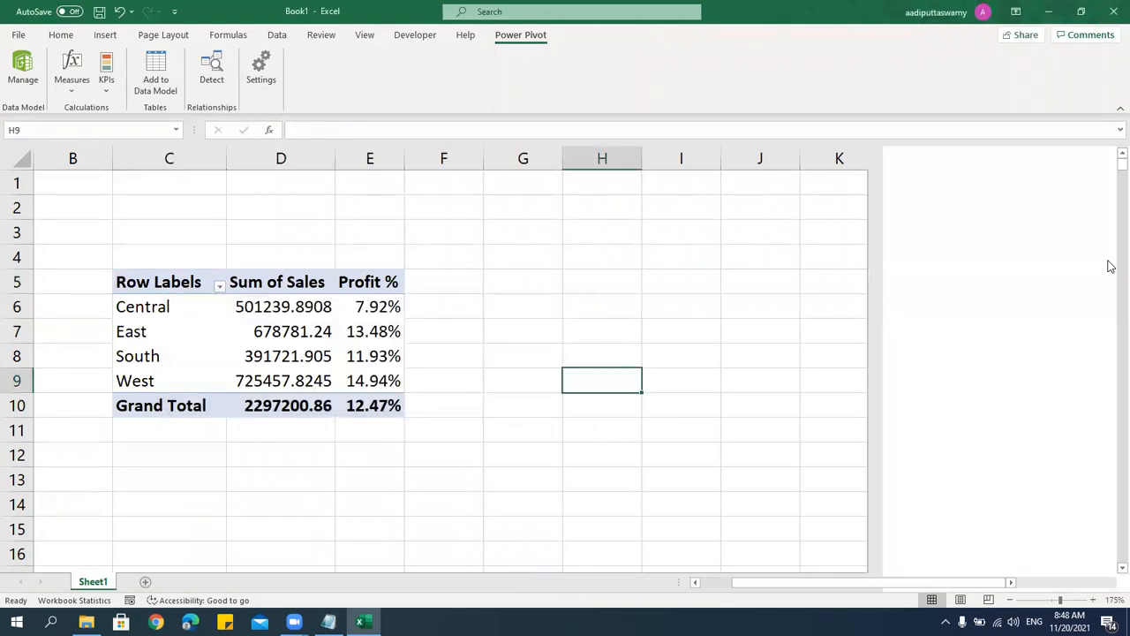
click(356, 331)
click(374, 308)
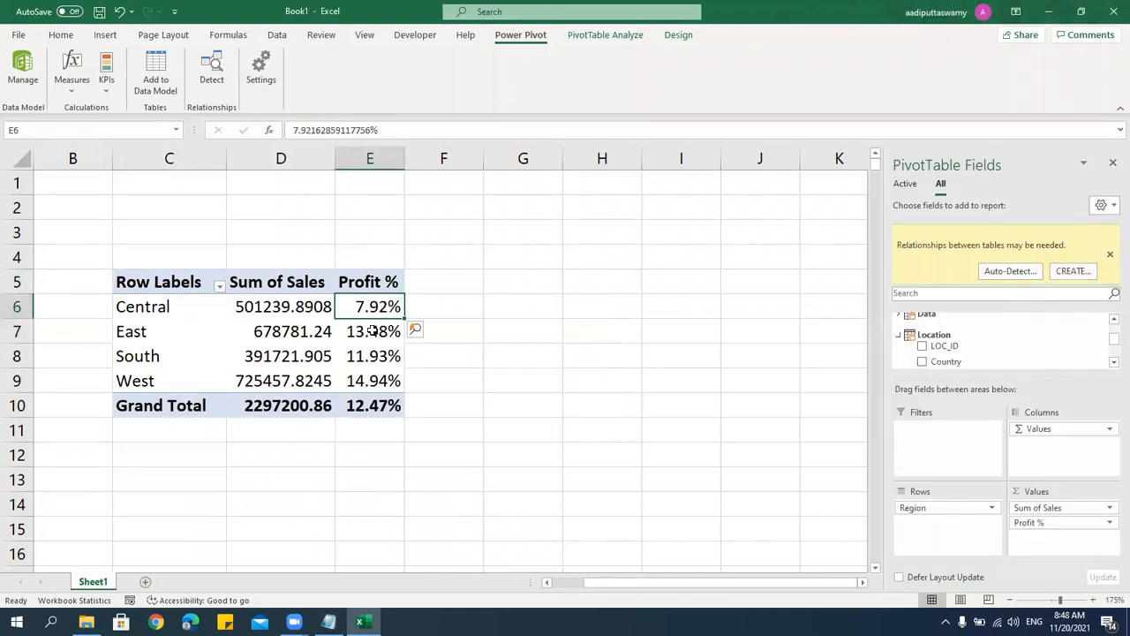
click(1110, 256)
click(373, 331)
click(366, 362)
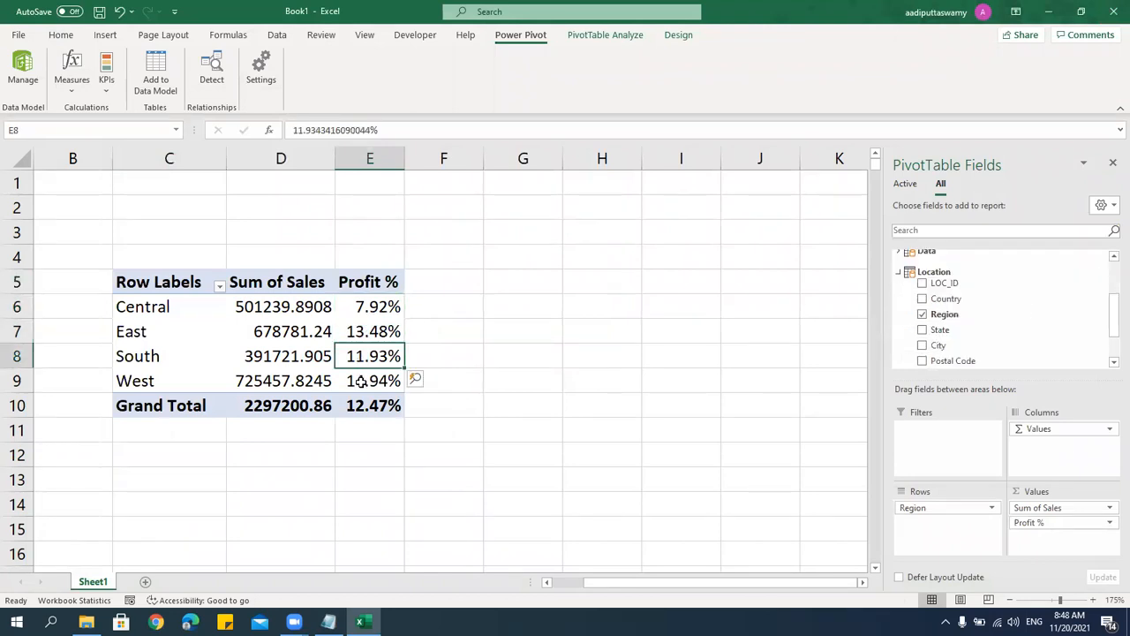
click(362, 334)
click(366, 309)
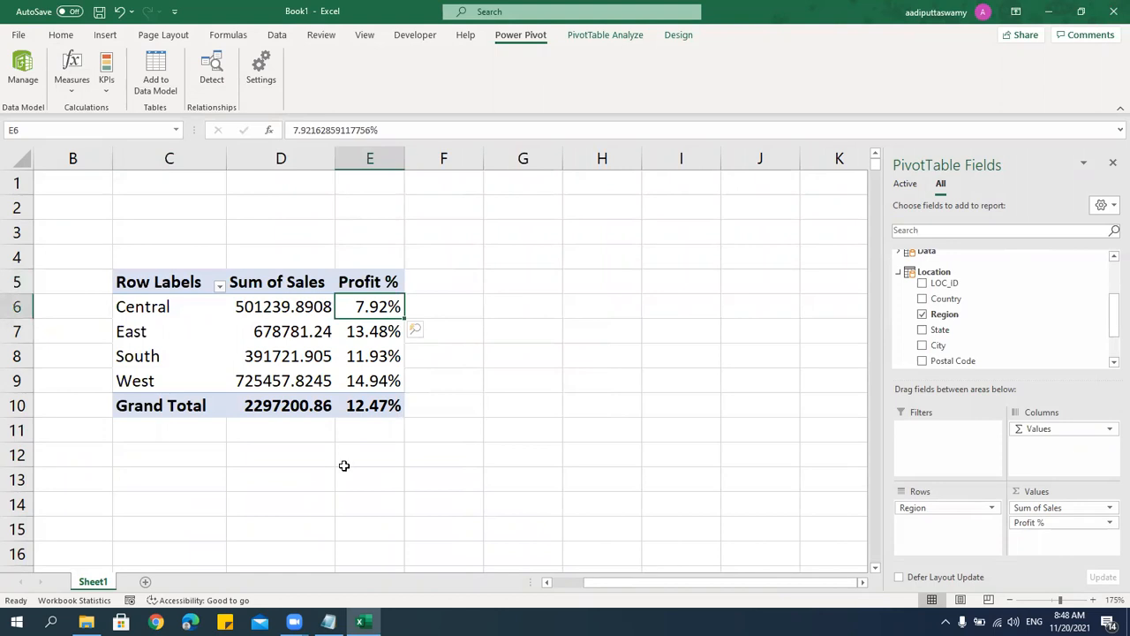
Replace Region with State from the Location table in the PivotTable rows and dismiss the relationships notice.
drag(949, 514, 661, 362)
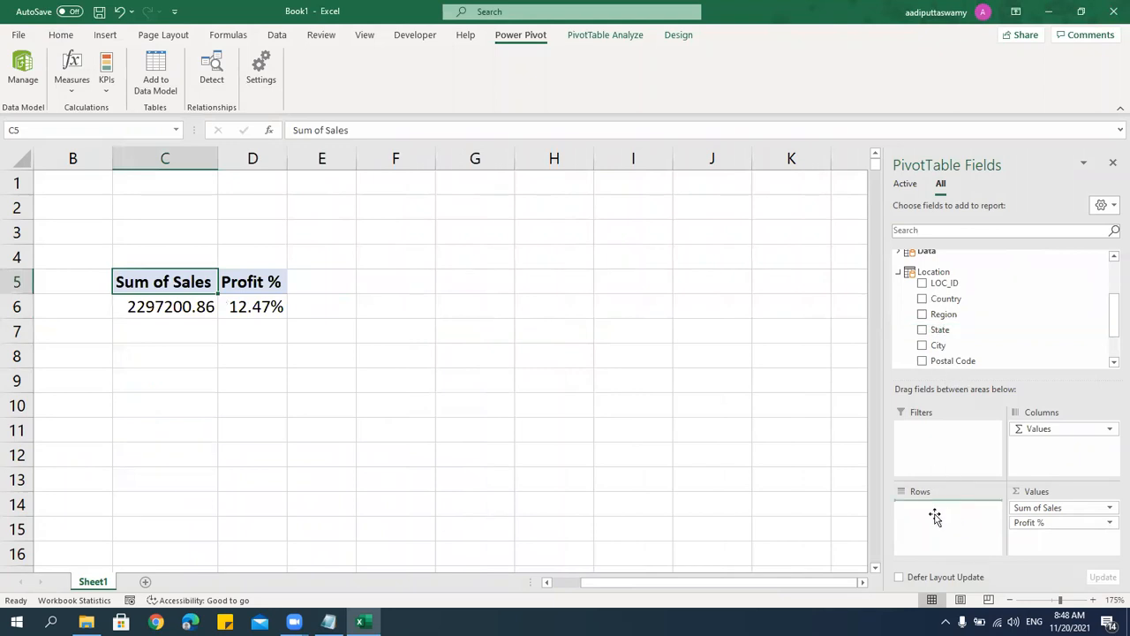
drag(935, 516, 935, 517)
click(426, 307)
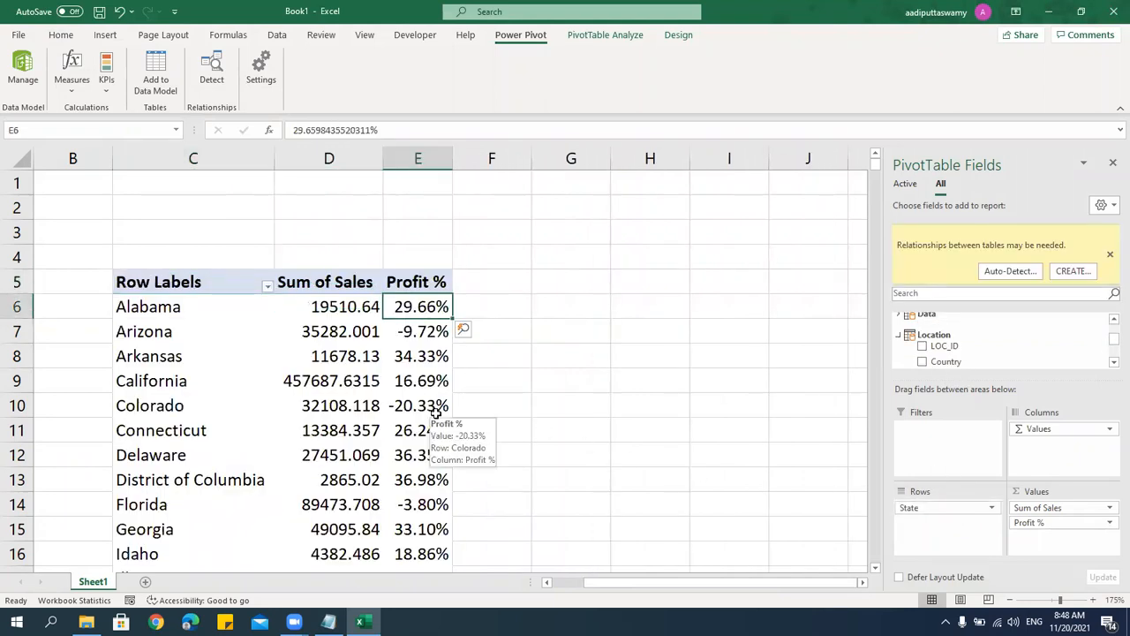
scroll(960, 346, up, 2)
scroll(963, 353, down, 2)
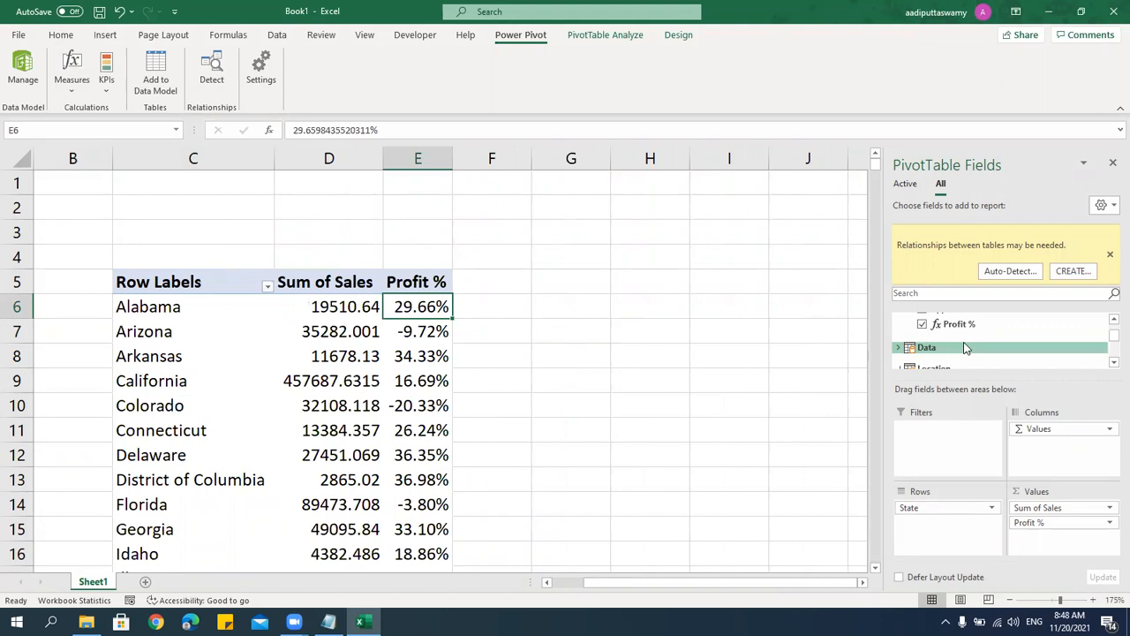
click(1110, 254)
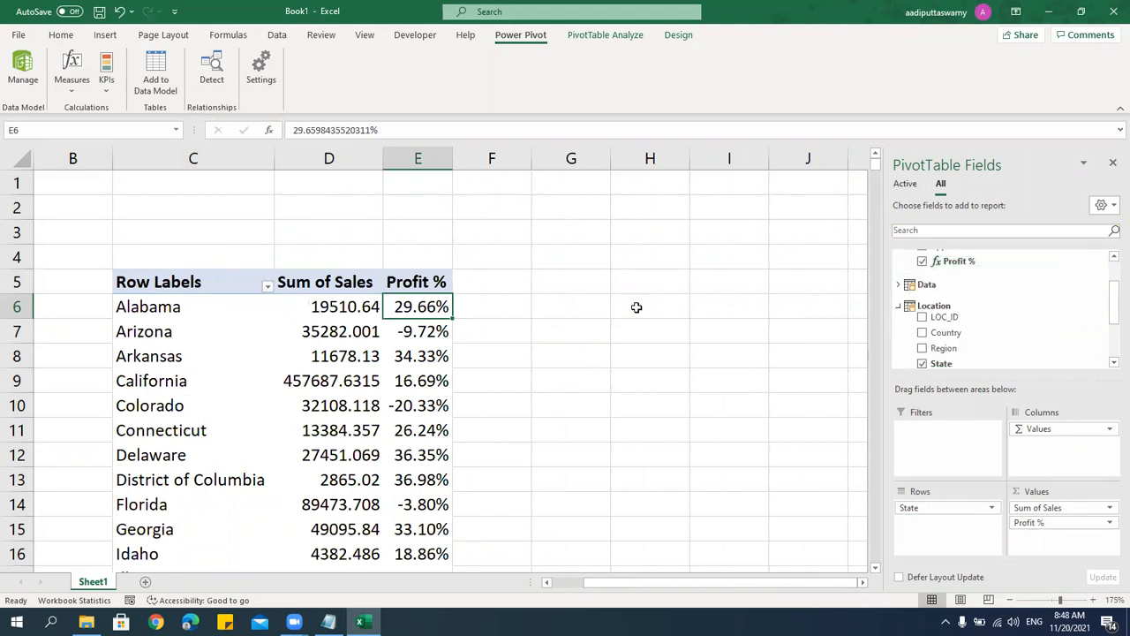
click(424, 324)
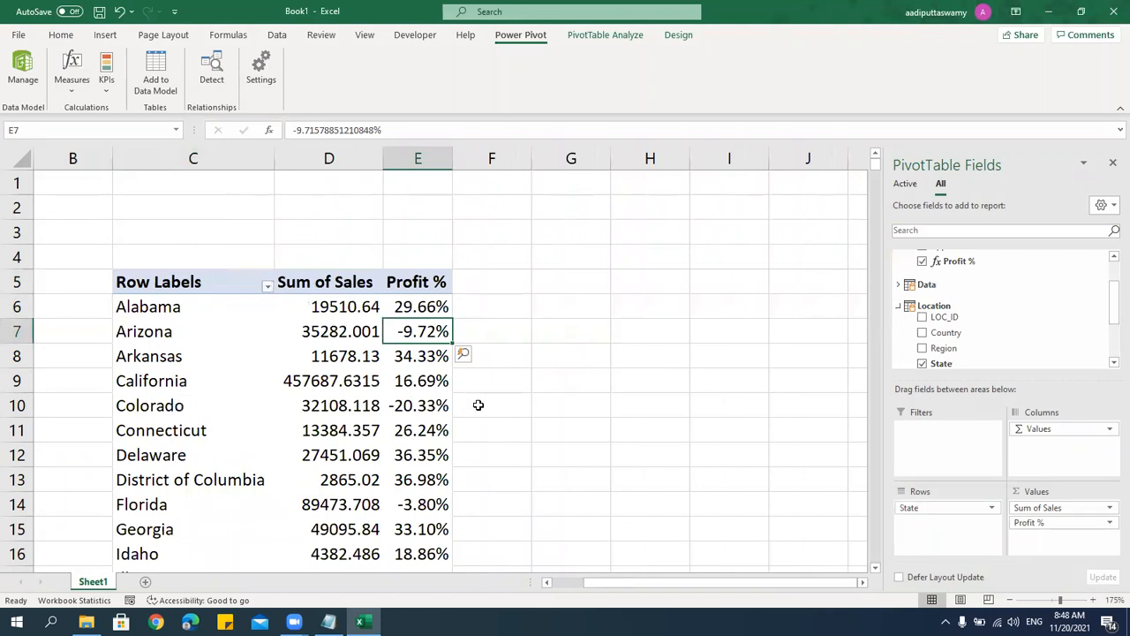
click(431, 308)
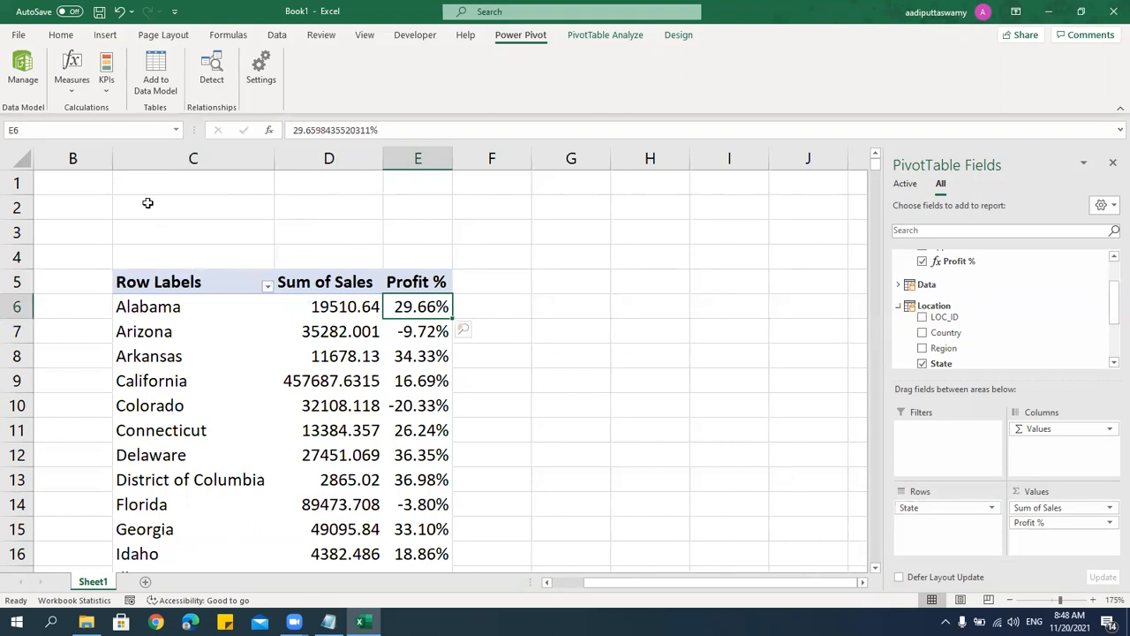
Start a new KPI on the Profit % measure with an absolute target value of .3.
click(110, 85)
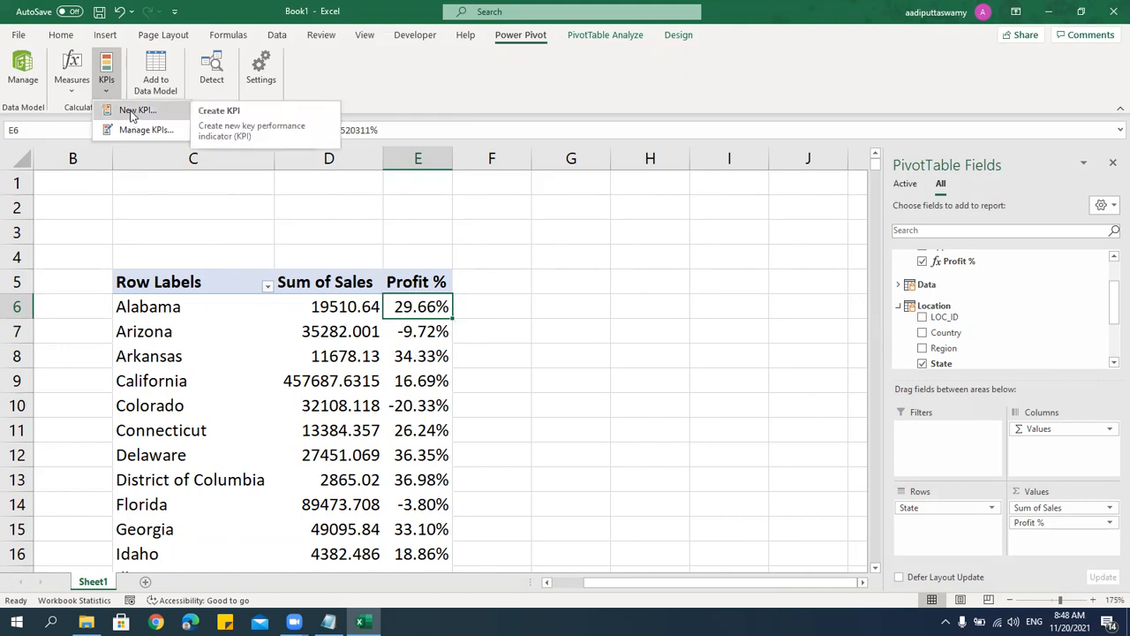
click(107, 94)
click(108, 96)
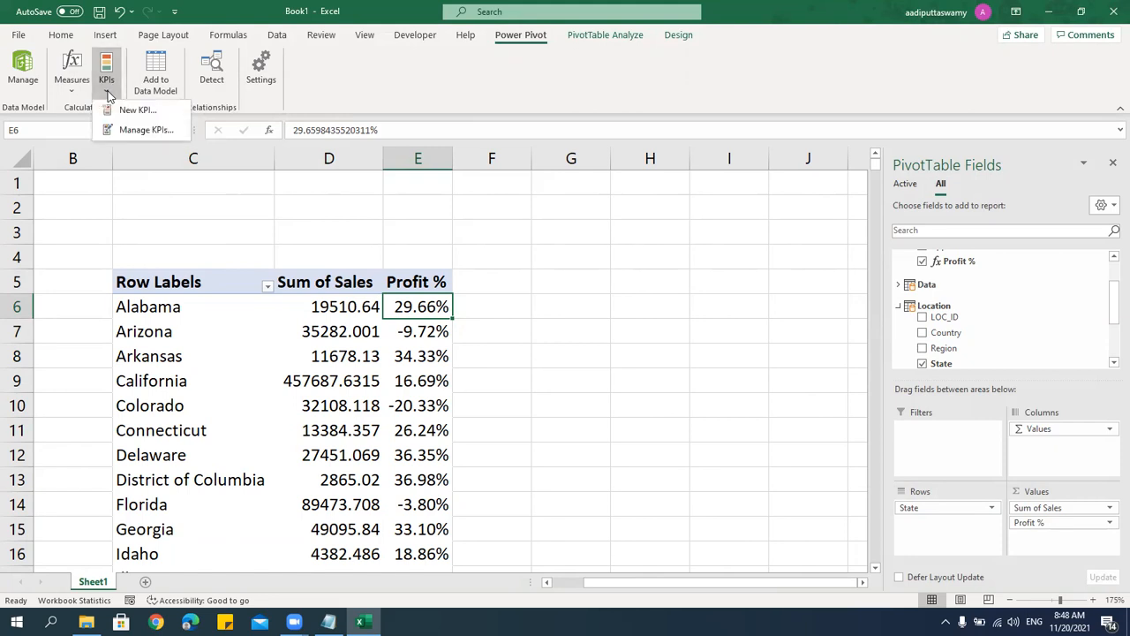
click(132, 111)
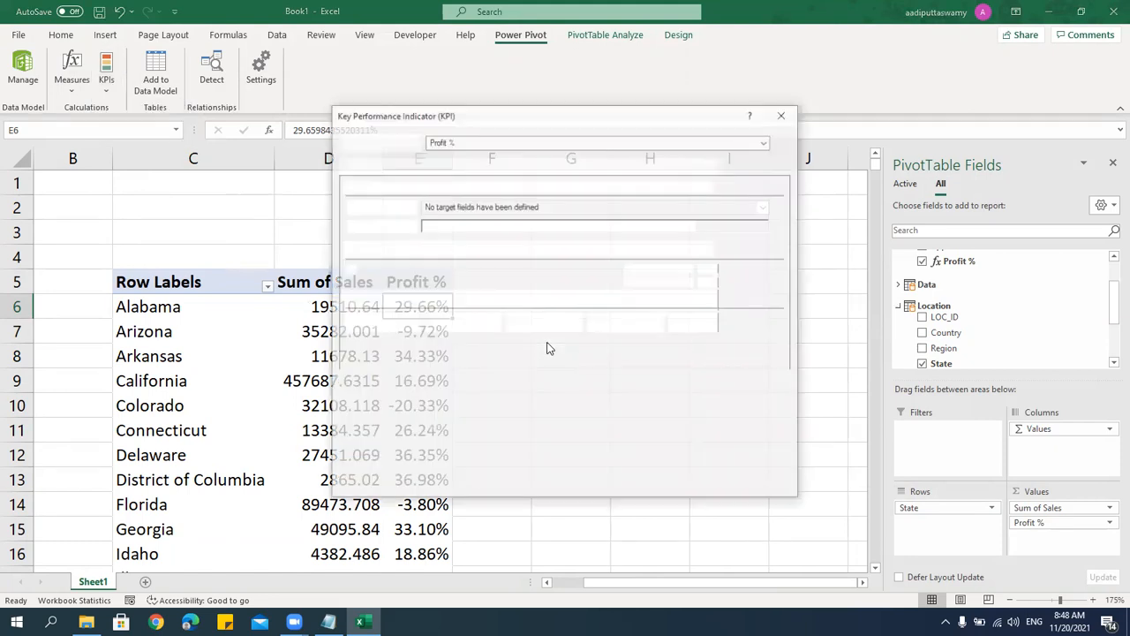
drag(500, 119, 627, 140)
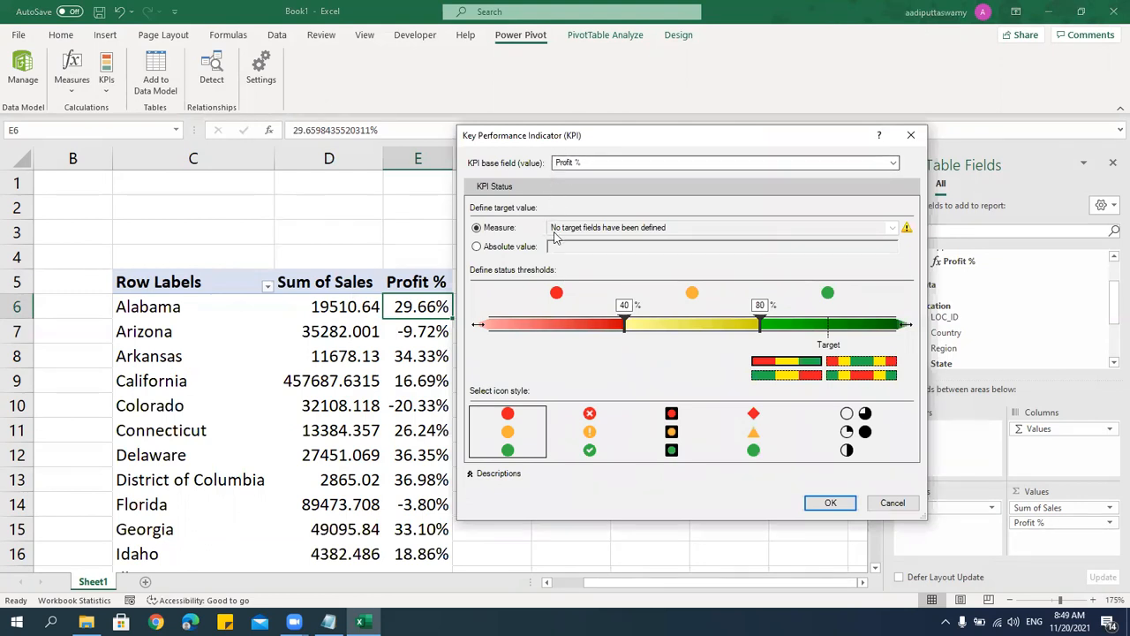
click(505, 249)
drag(488, 242, 461, 331)
text(30)
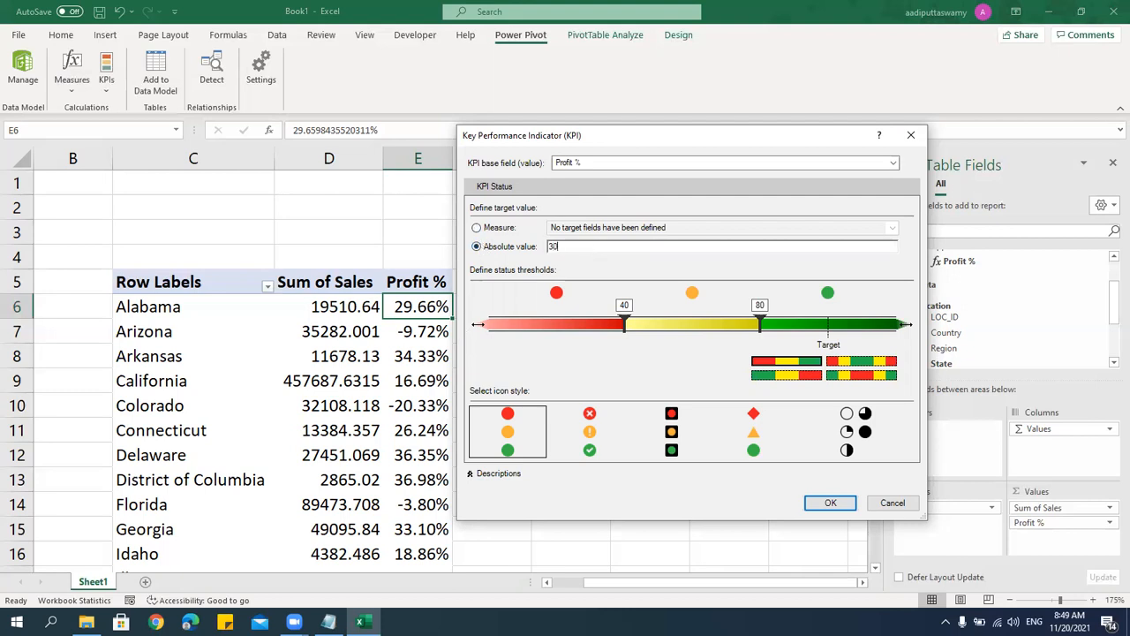
key(BackSpace)
key(BackSpace)
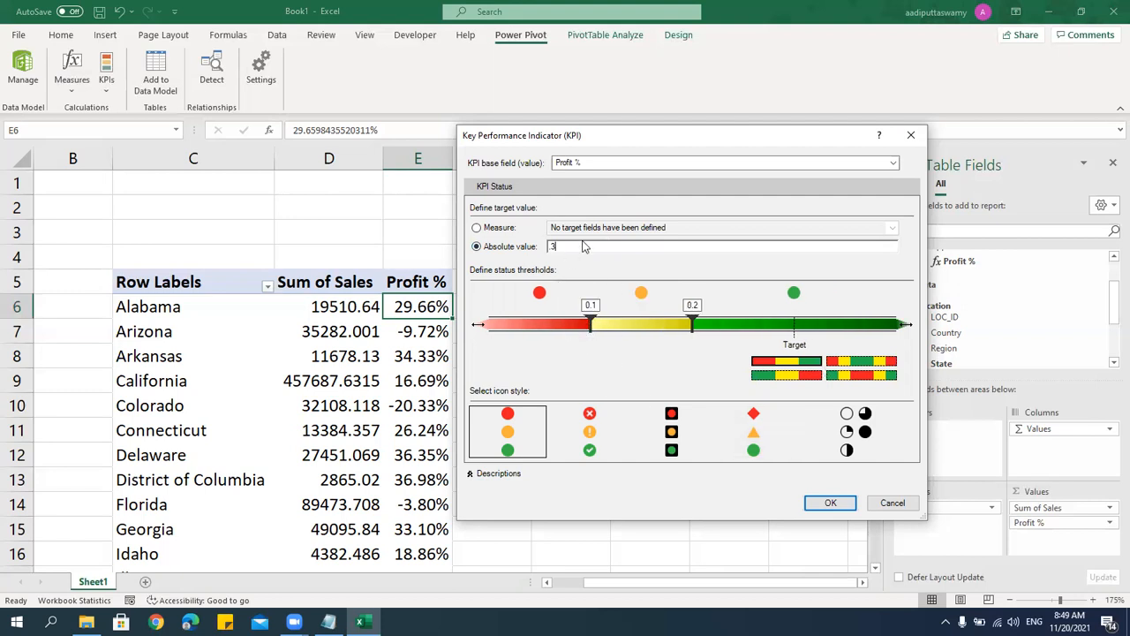
Raise the KPI's upper status threshold to 0.3 and create the KPI.
drag(617, 137, 776, 107)
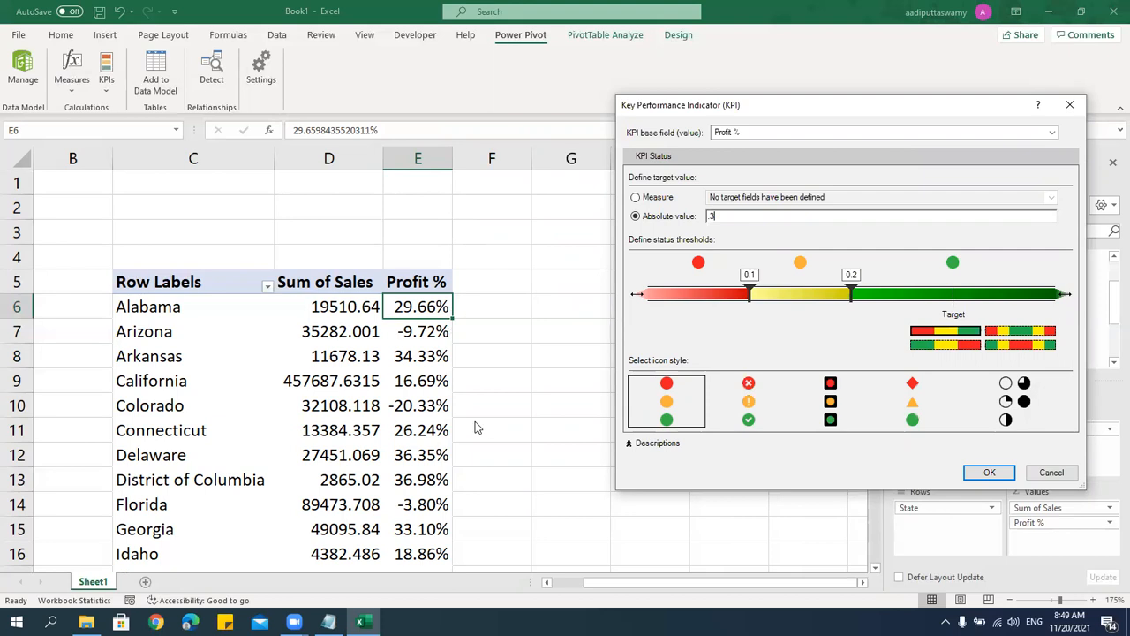
drag(737, 217, 681, 219)
drag(729, 217, 693, 218)
drag(852, 293, 955, 364)
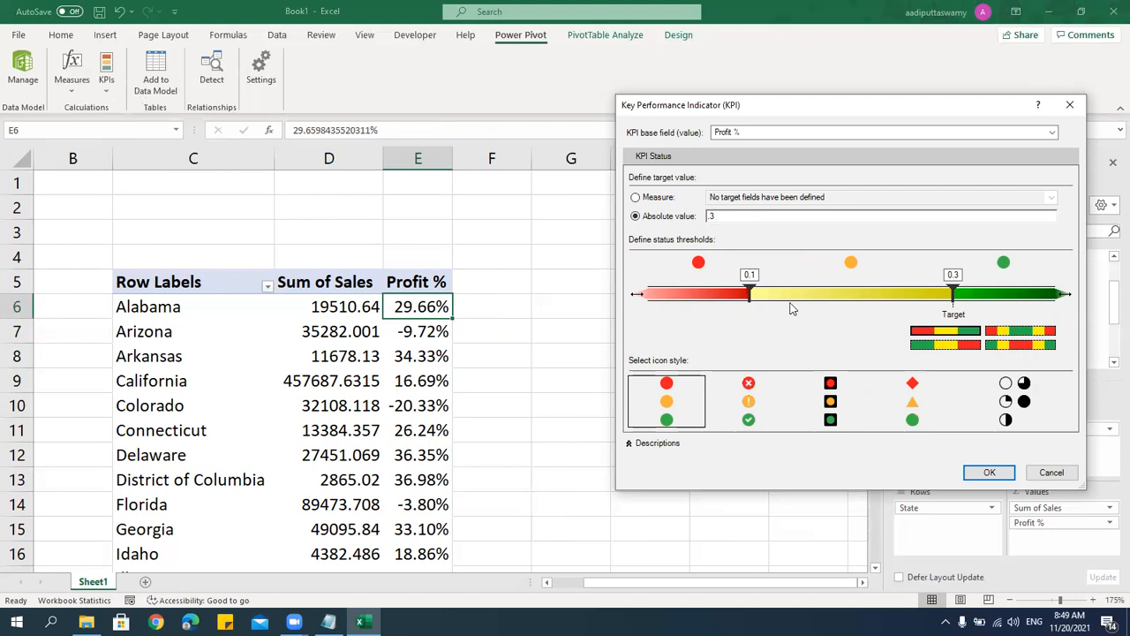
click(993, 472)
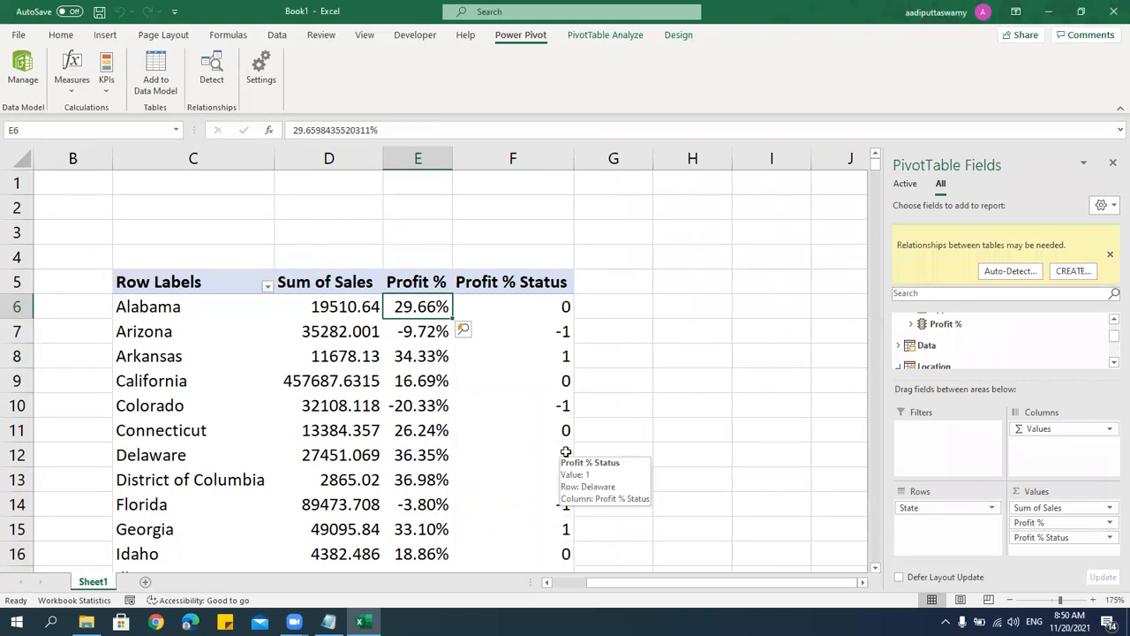
Dismiss the relationships notice and examine the Profit % Status values of the states against their Profit %.
drag(530, 306, 524, 484)
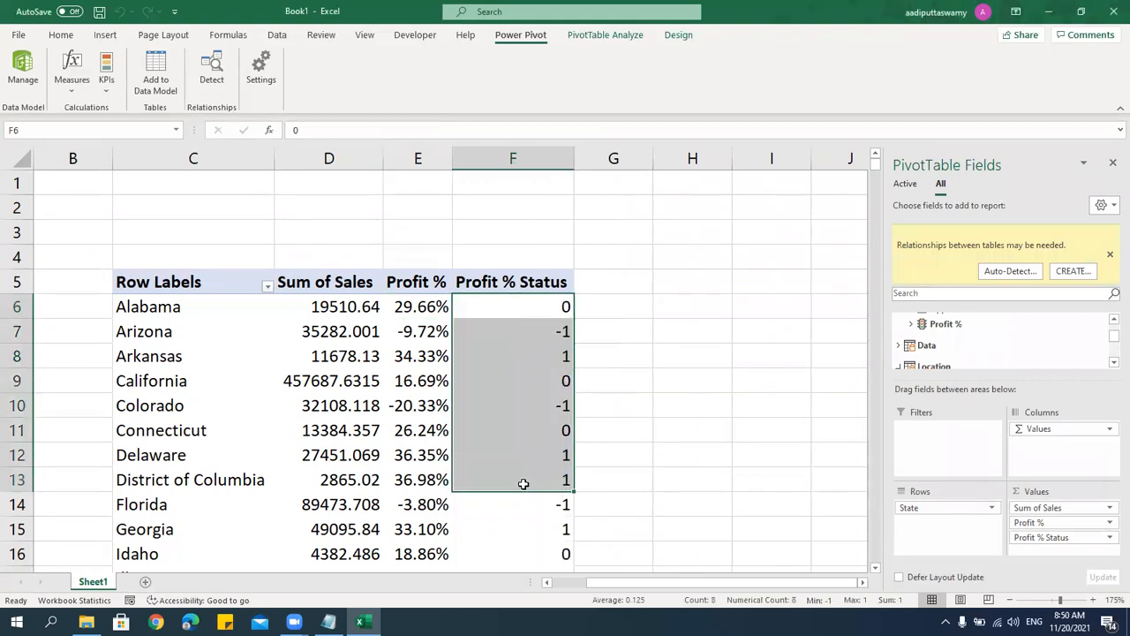
click(1110, 254)
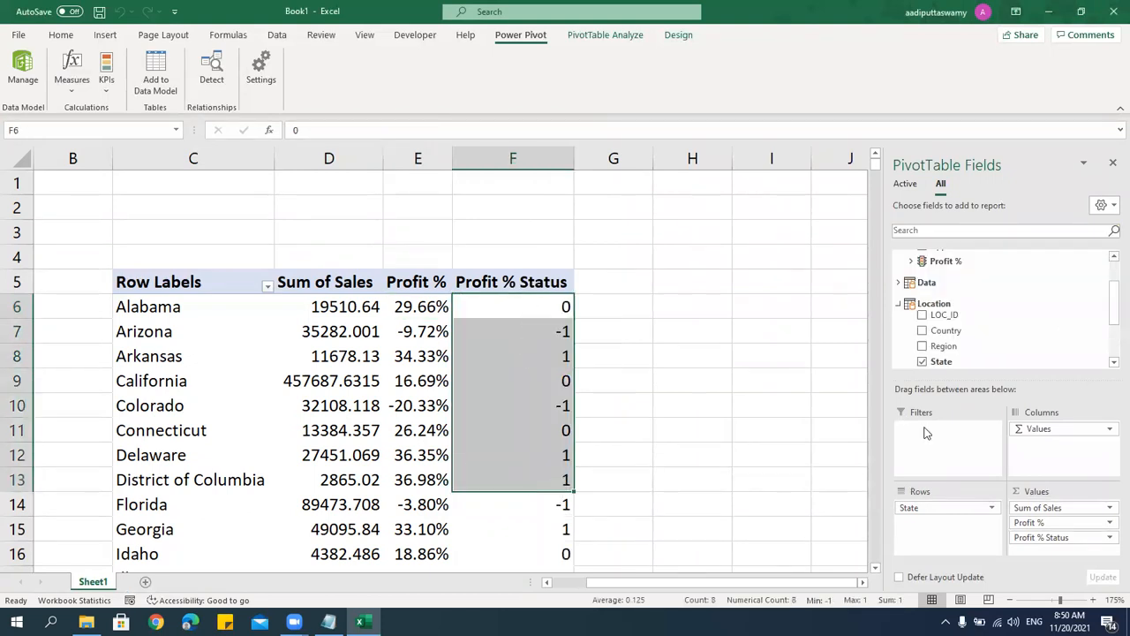
scroll(1000, 299, up, 1)
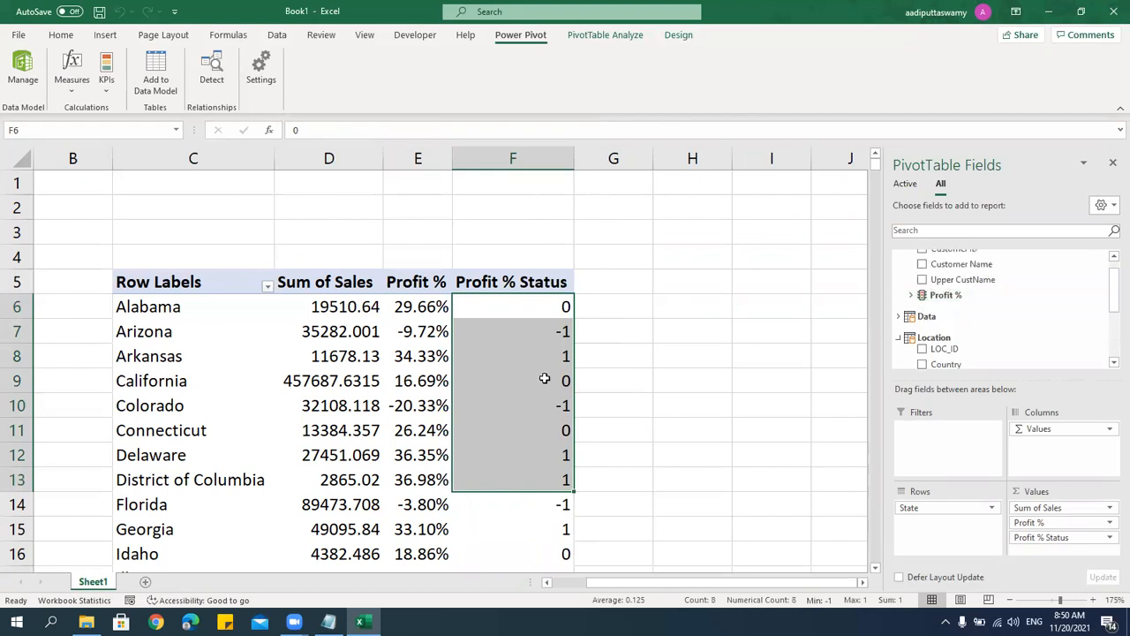
click(562, 306)
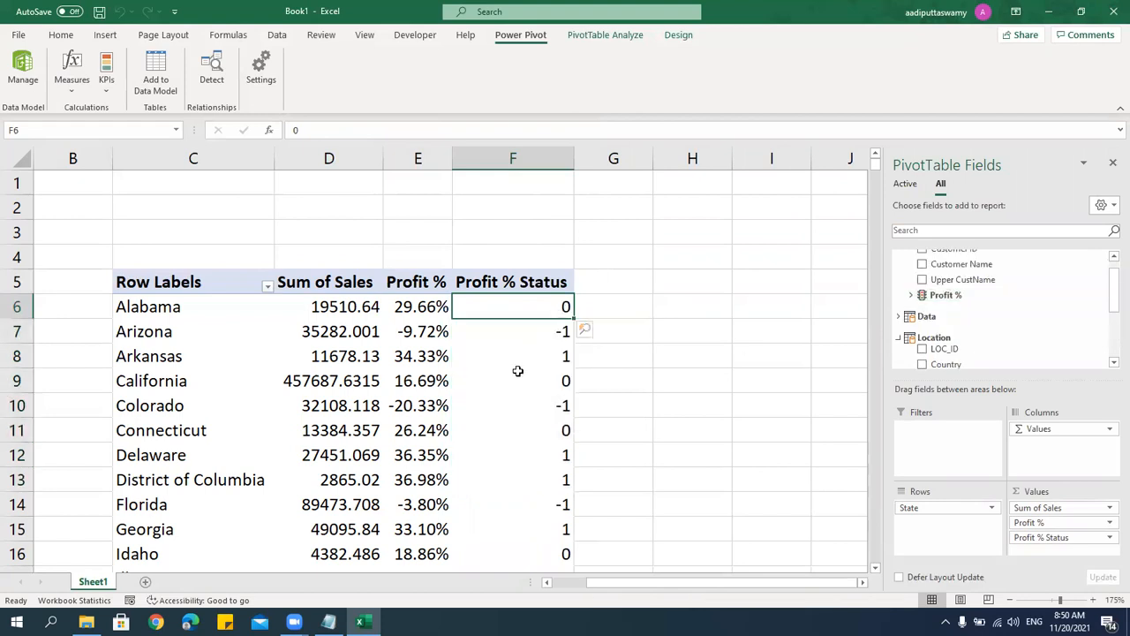
click(527, 332)
click(540, 453)
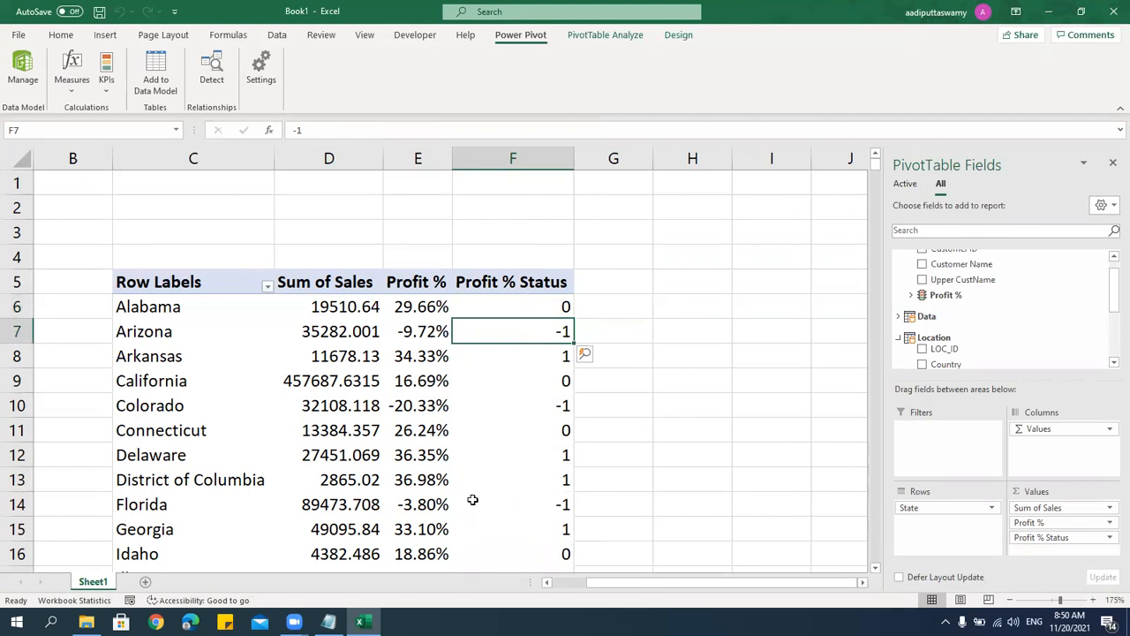
click(532, 330)
mouse_move(533, 406)
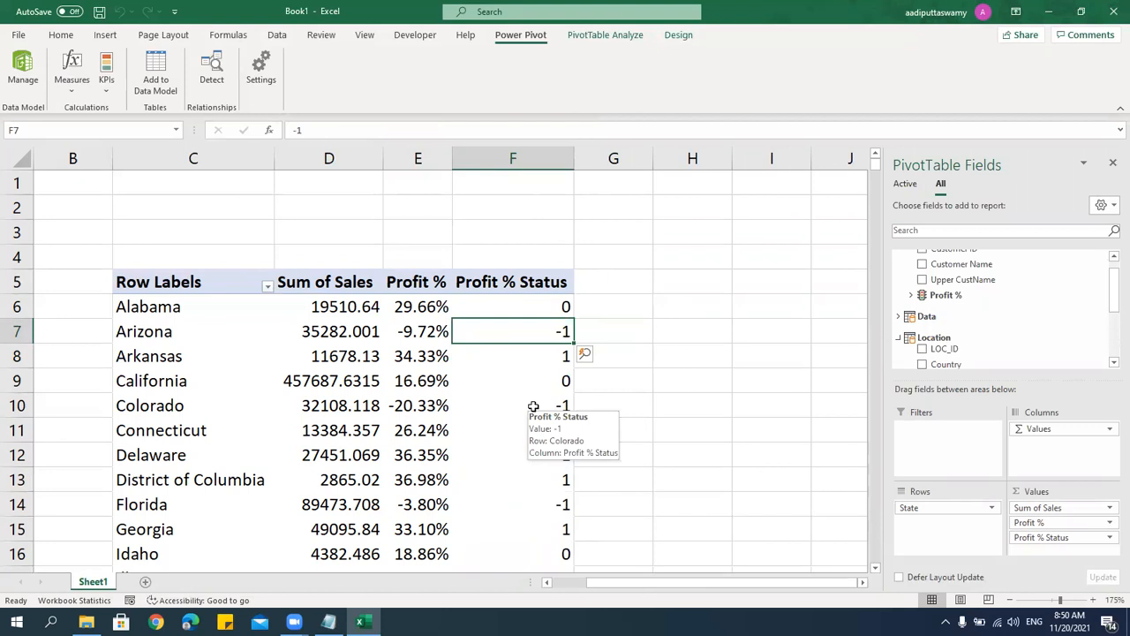
click(557, 355)
mouse_move(563, 382)
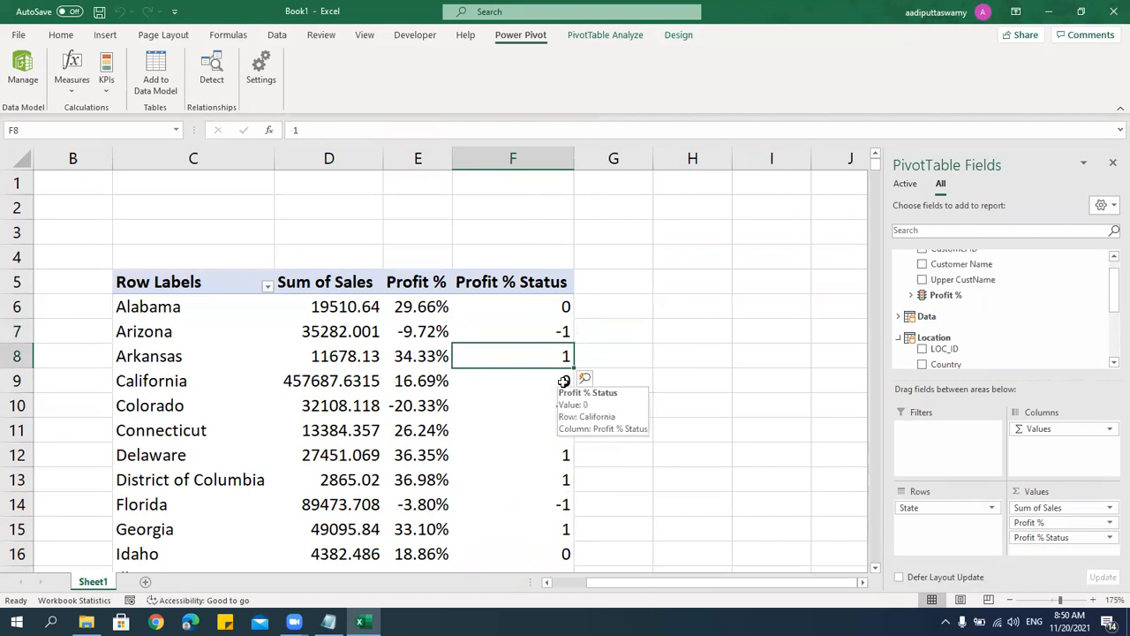
click(563, 304)
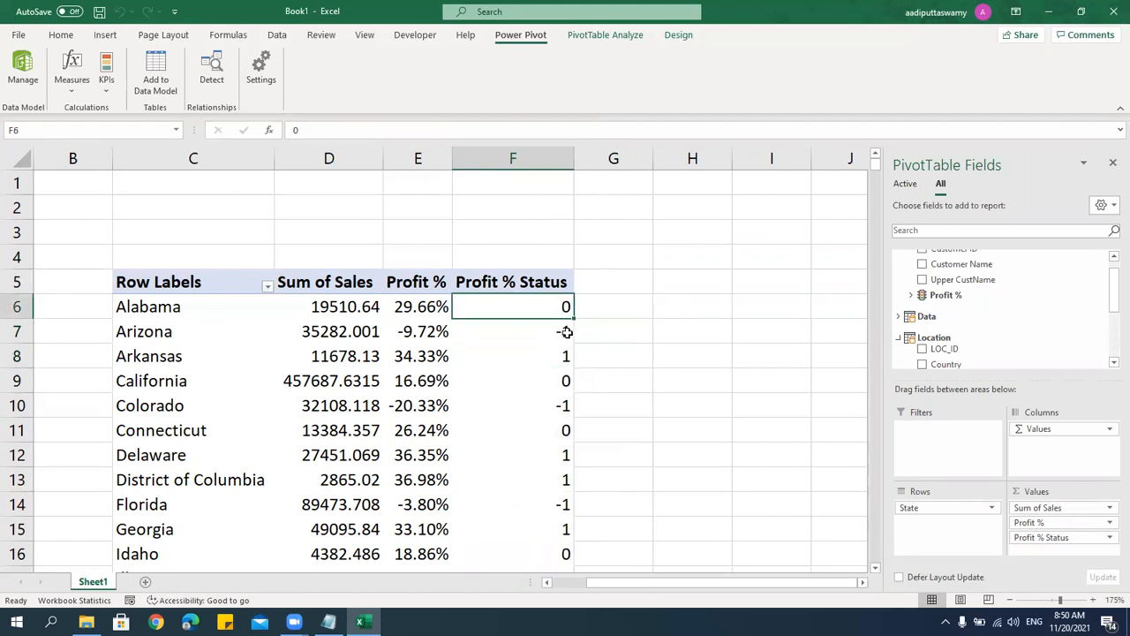
mouse_move(554, 363)
drag(550, 305, 556, 493)
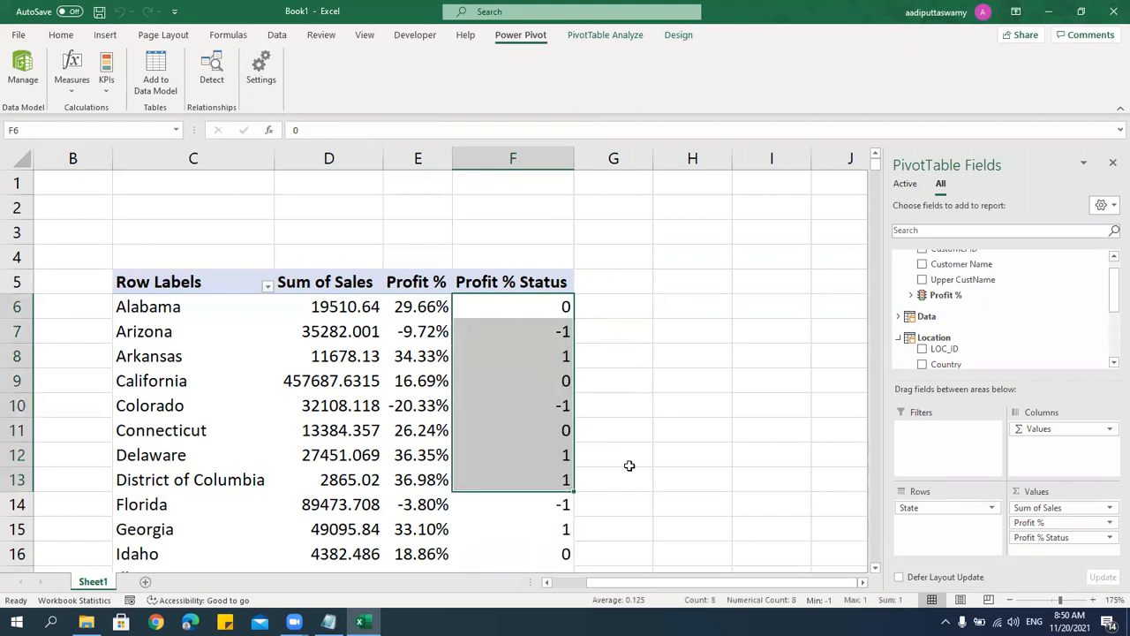
Remove the Status field of the Profit % KPI in the Customer table from the PivotTable and add it back.
scroll(949, 311, up, 1)
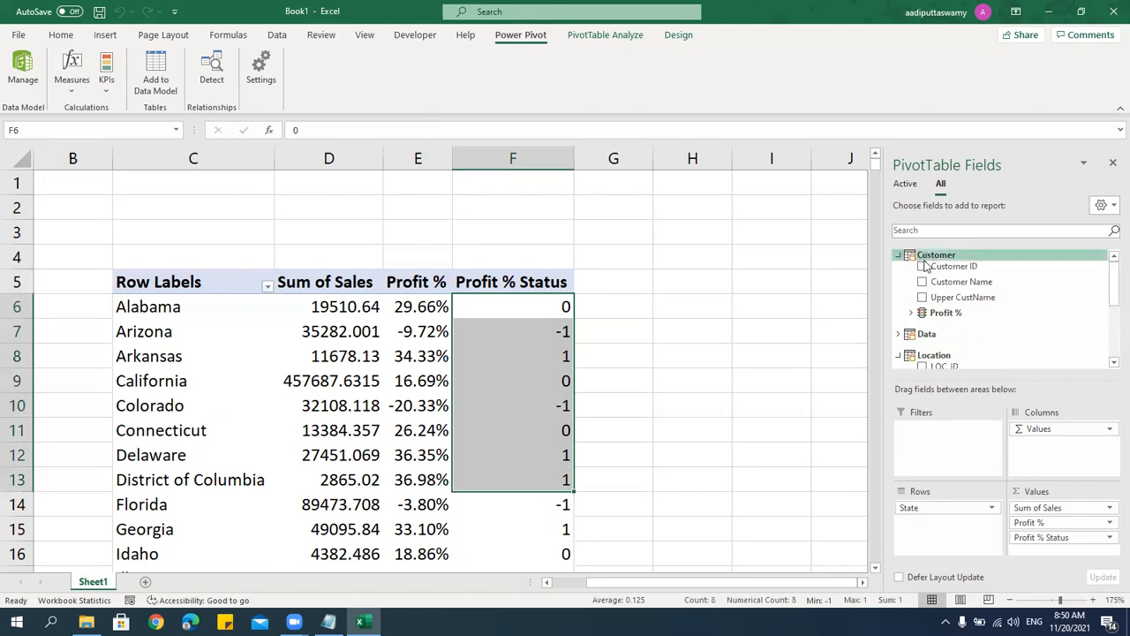
click(912, 314)
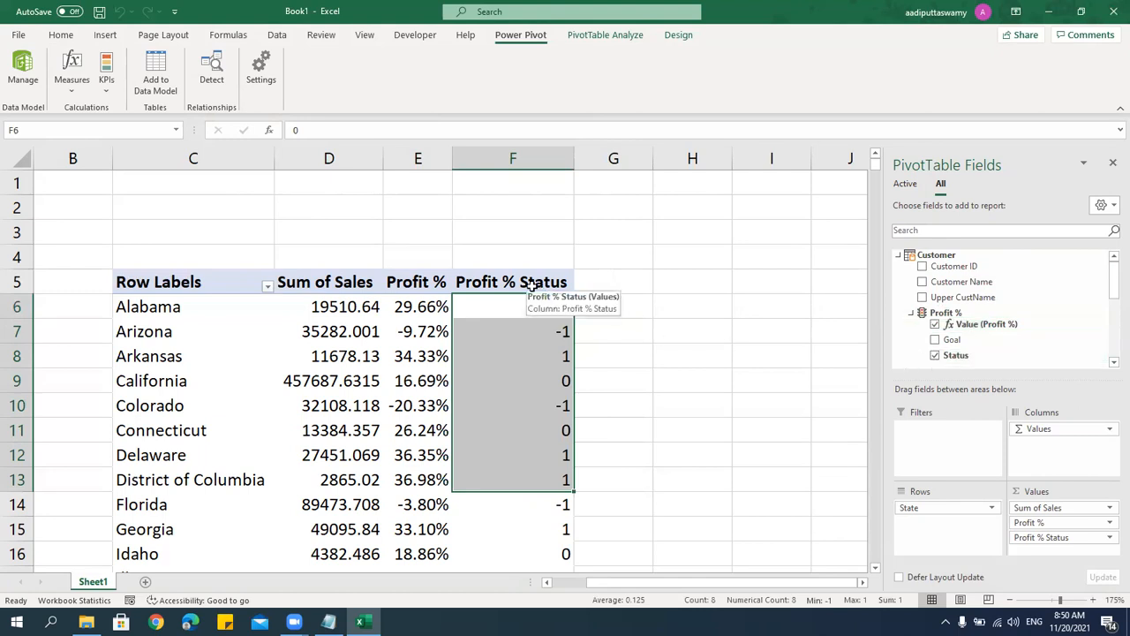
click(935, 355)
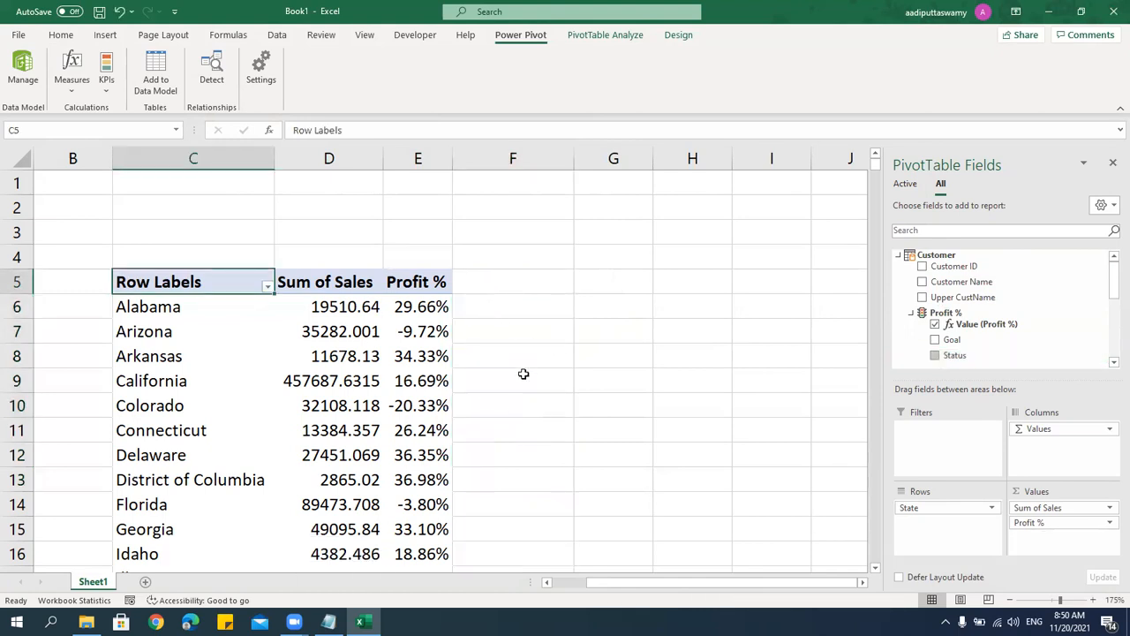
click(935, 355)
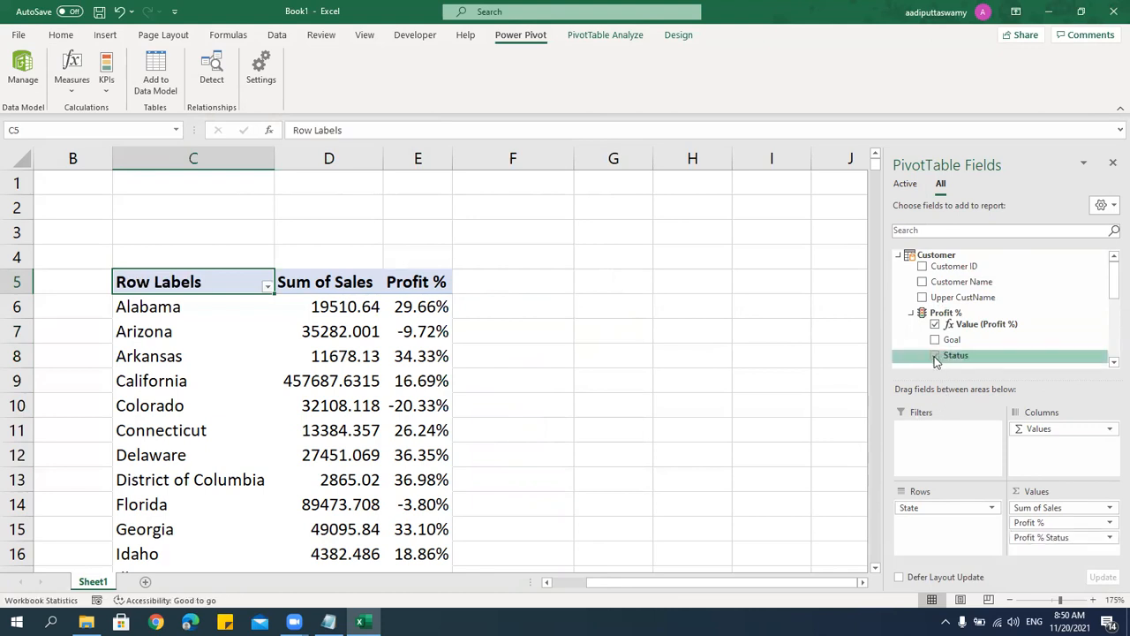
Compare the Profit % Status icons with the Profit % values down the list of states.
click(478, 311)
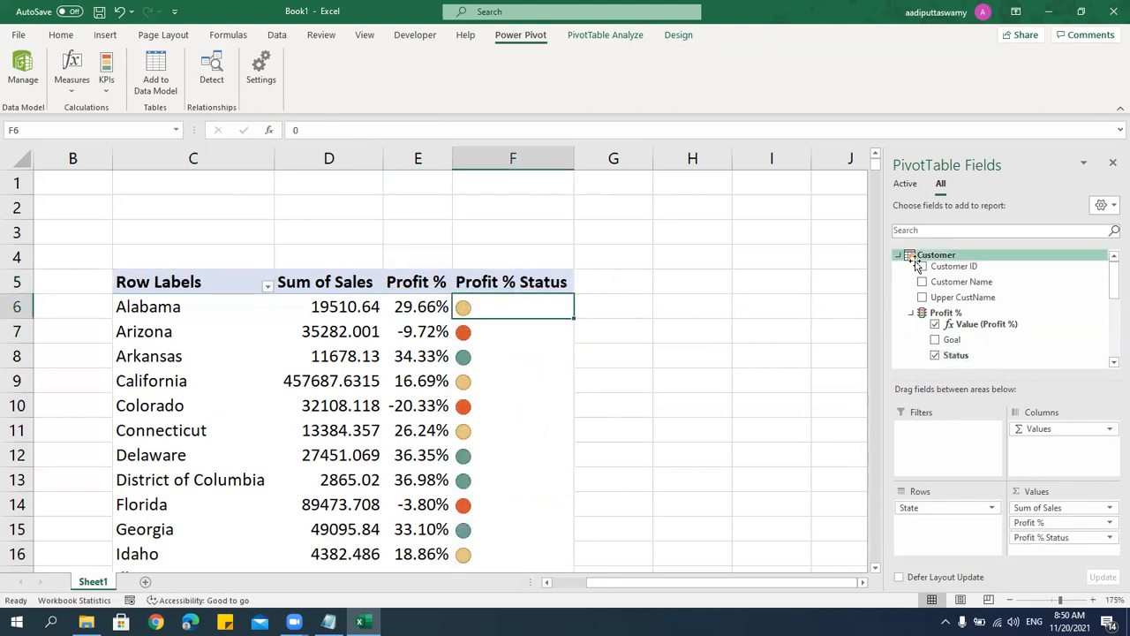
click(503, 336)
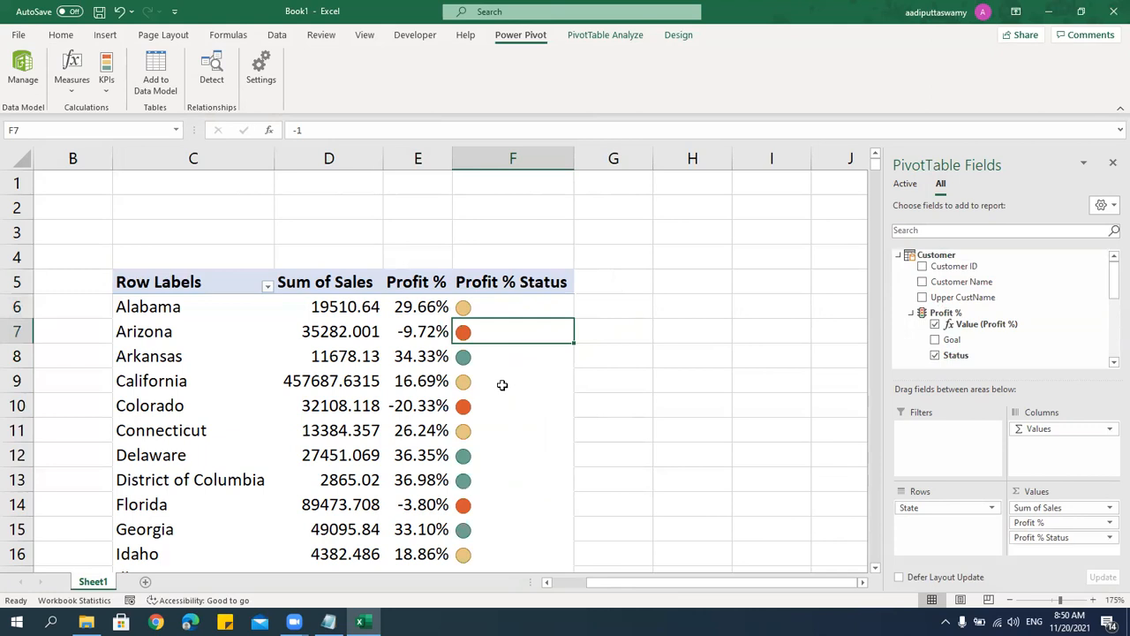
click(497, 303)
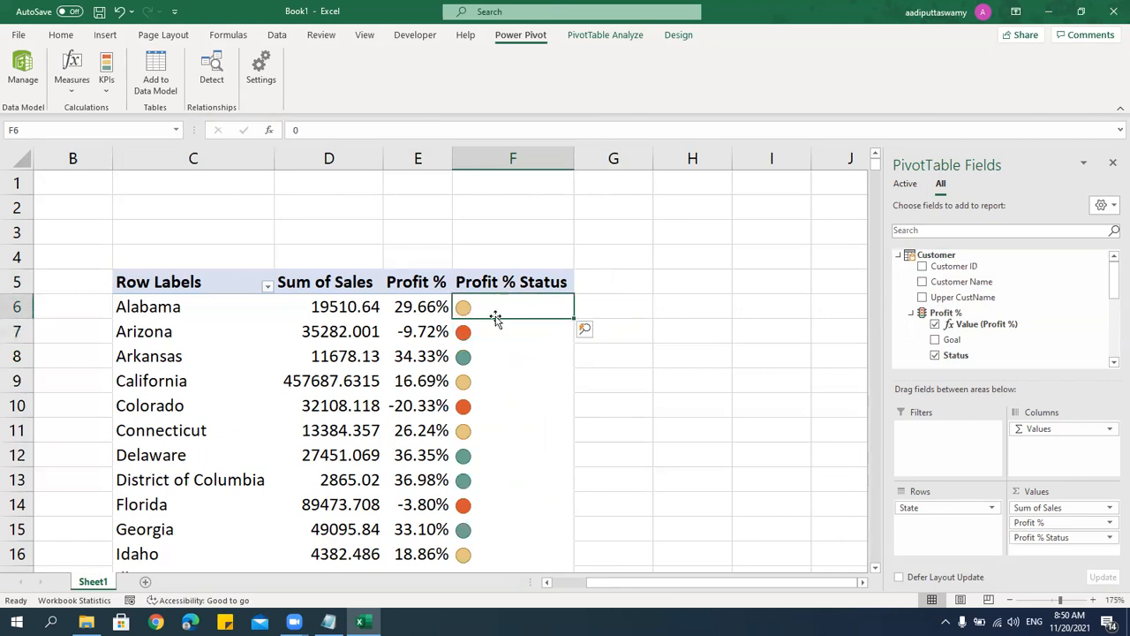
click(491, 334)
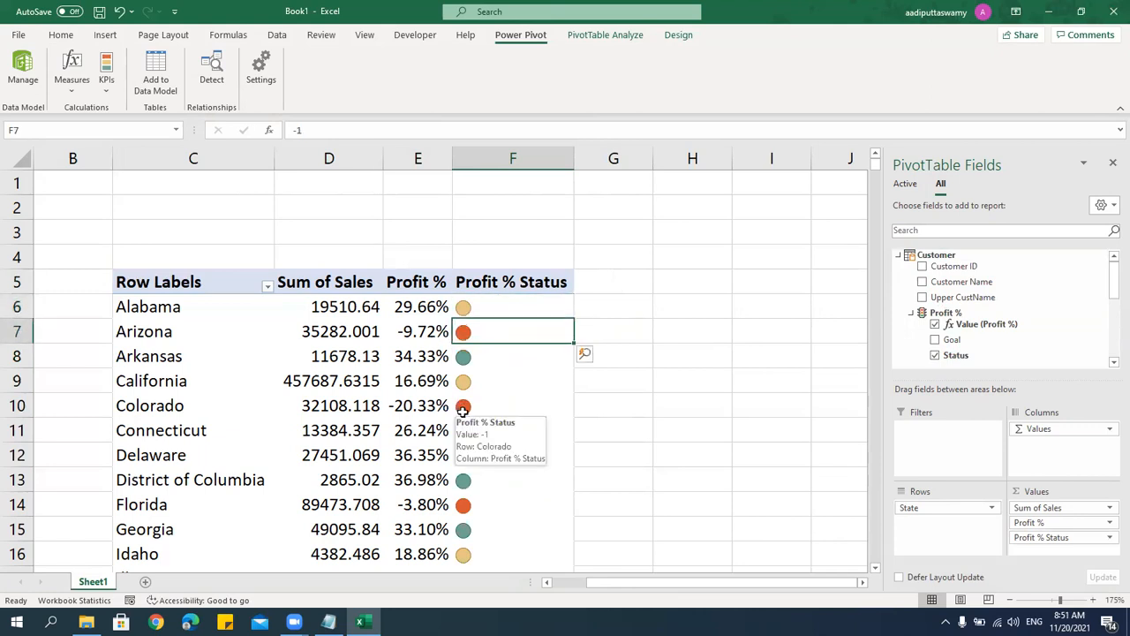
click(477, 360)
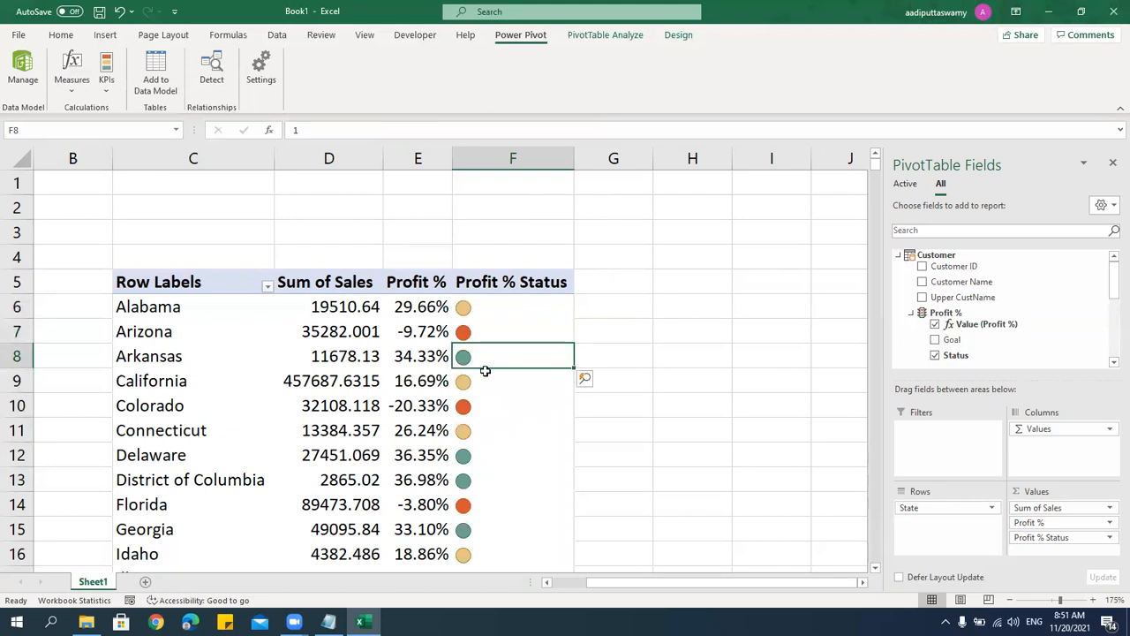
mouse_move(496, 306)
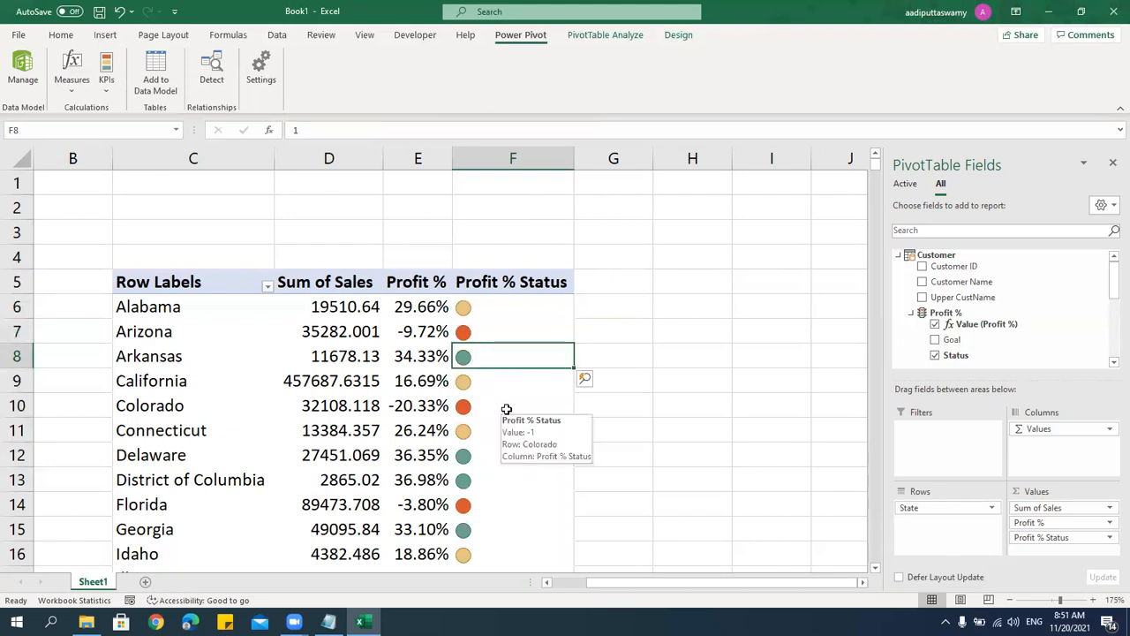
click(499, 328)
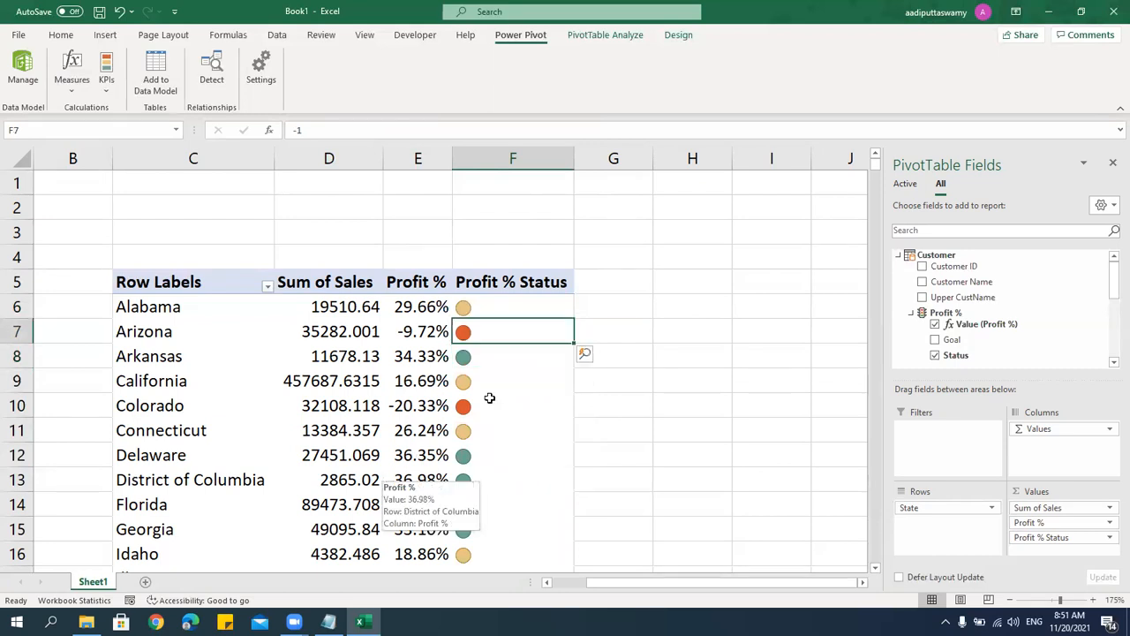
click(507, 300)
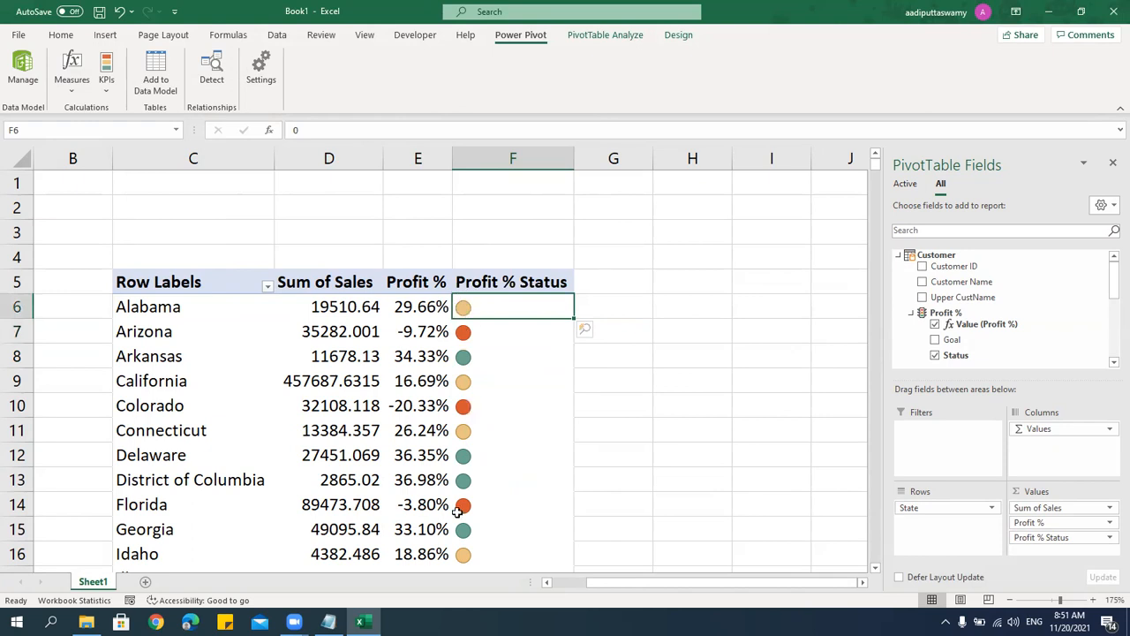
click(485, 356)
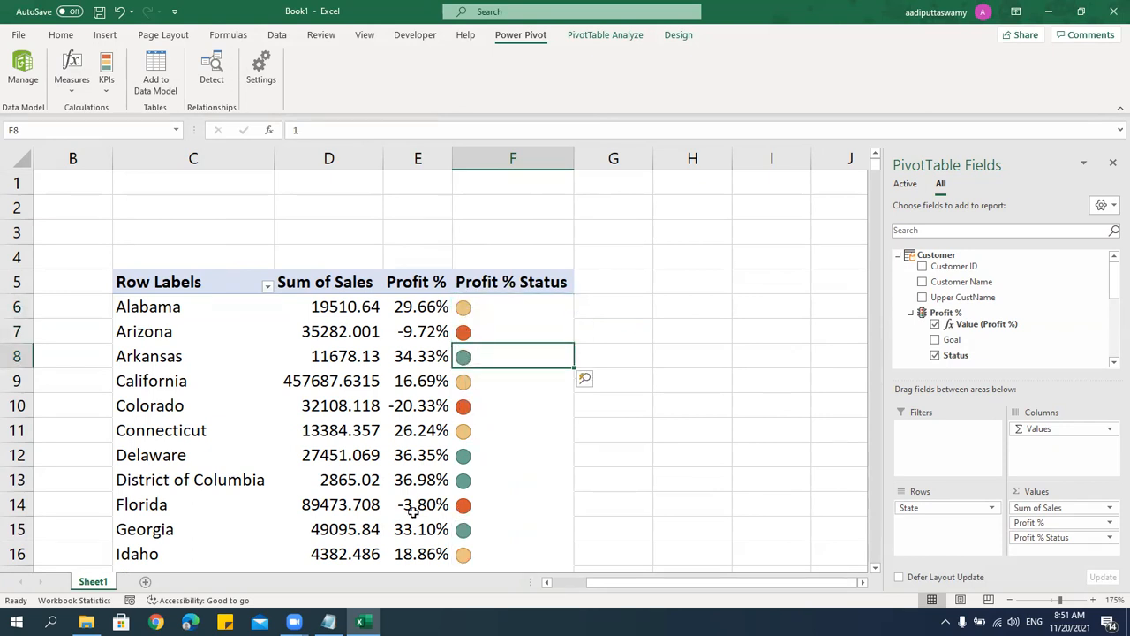
scroll(553, 398, down, 5)
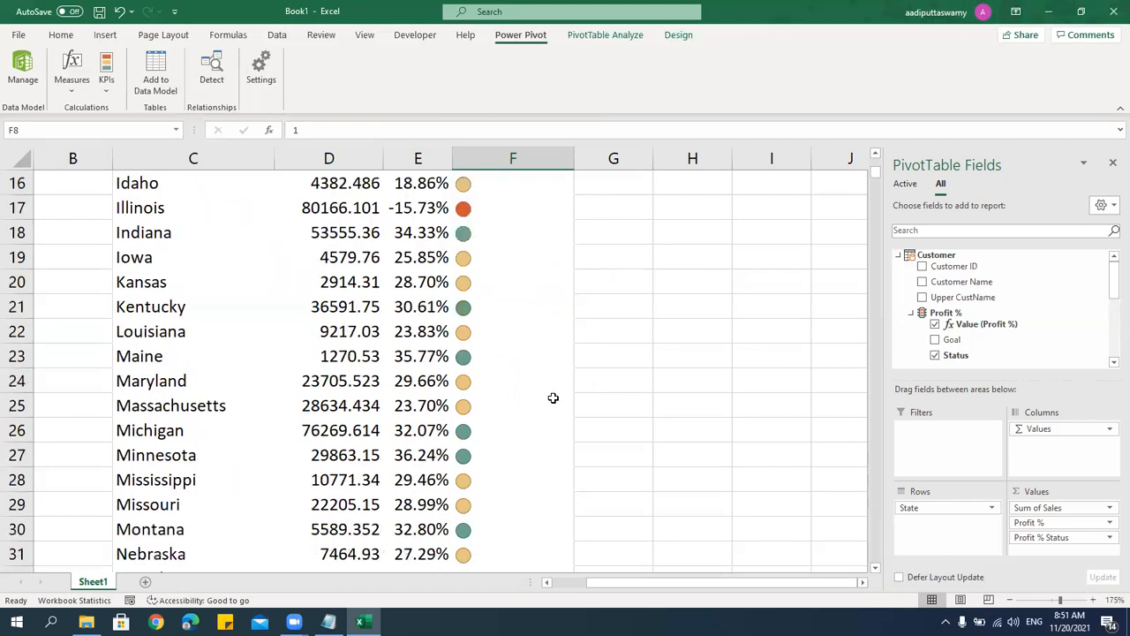
scroll(553, 398, up, 5)
Replace State with Ship Mode from the ShipMode table in the PivotTable rows and check the Profit % Status icons.
drag(927, 507, 754, 446)
click(911, 312)
click(898, 254)
click(898, 296)
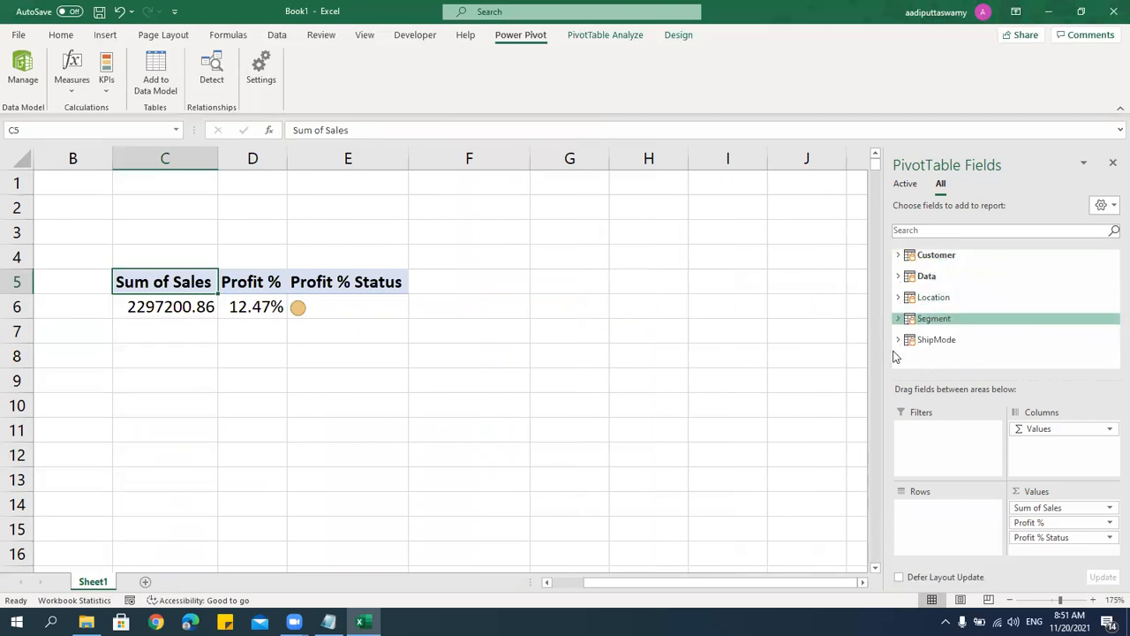
click(898, 318)
click(898, 318)
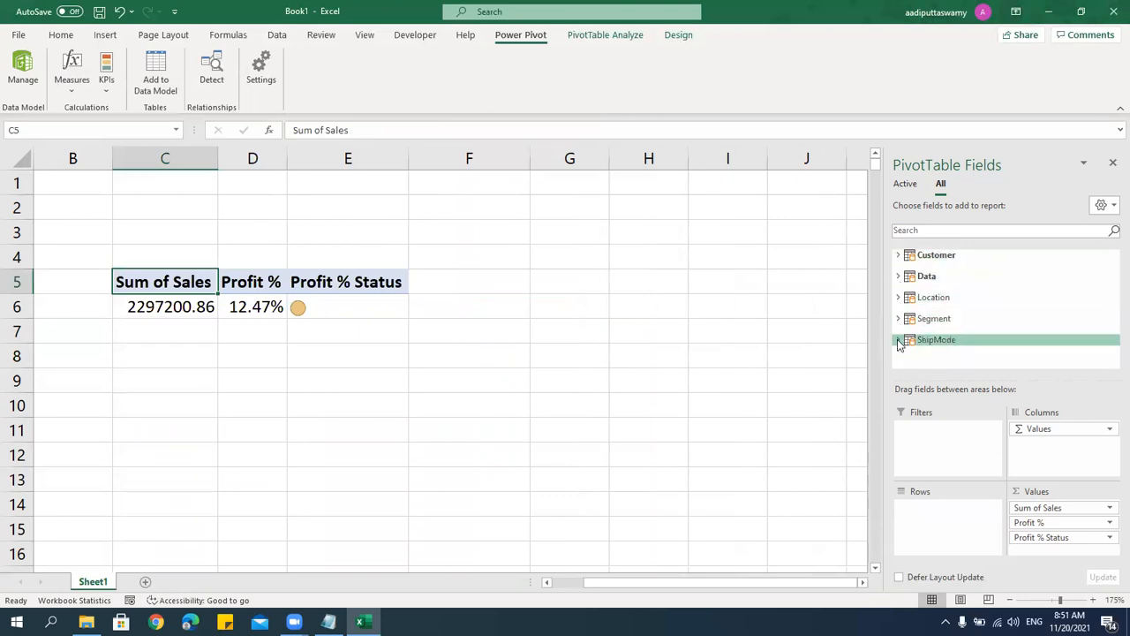
click(898, 339)
drag(927, 361, 959, 522)
drag(454, 306, 467, 405)
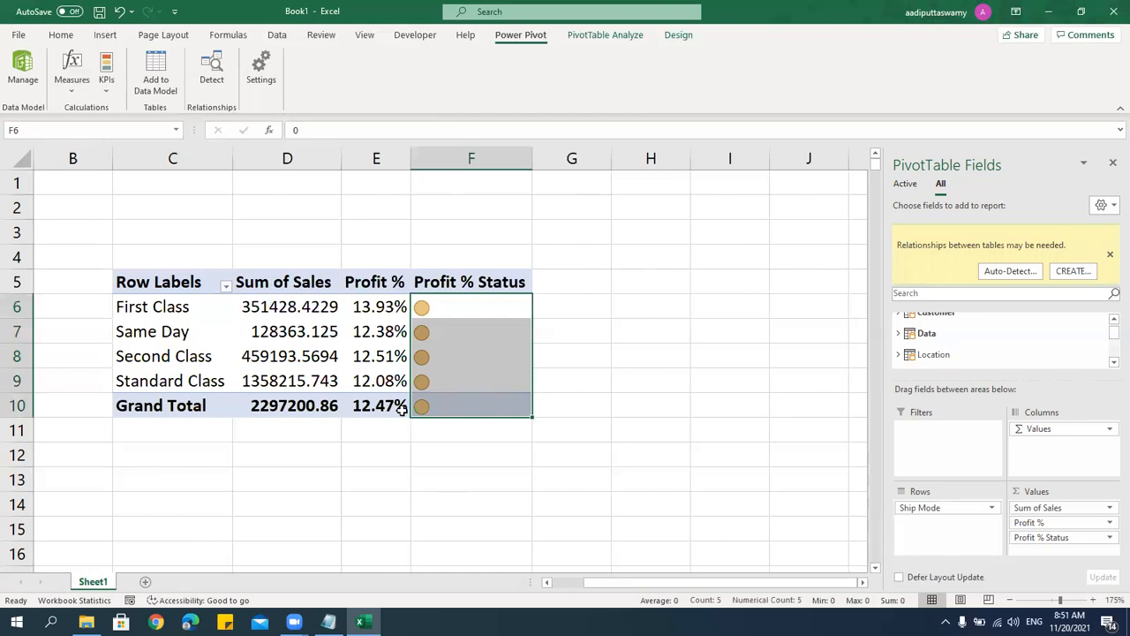
Compare Profit % with its status for the ship modes, and replace Ship Mode with City from the Location table in the PivotTable rows.
drag(383, 303, 389, 400)
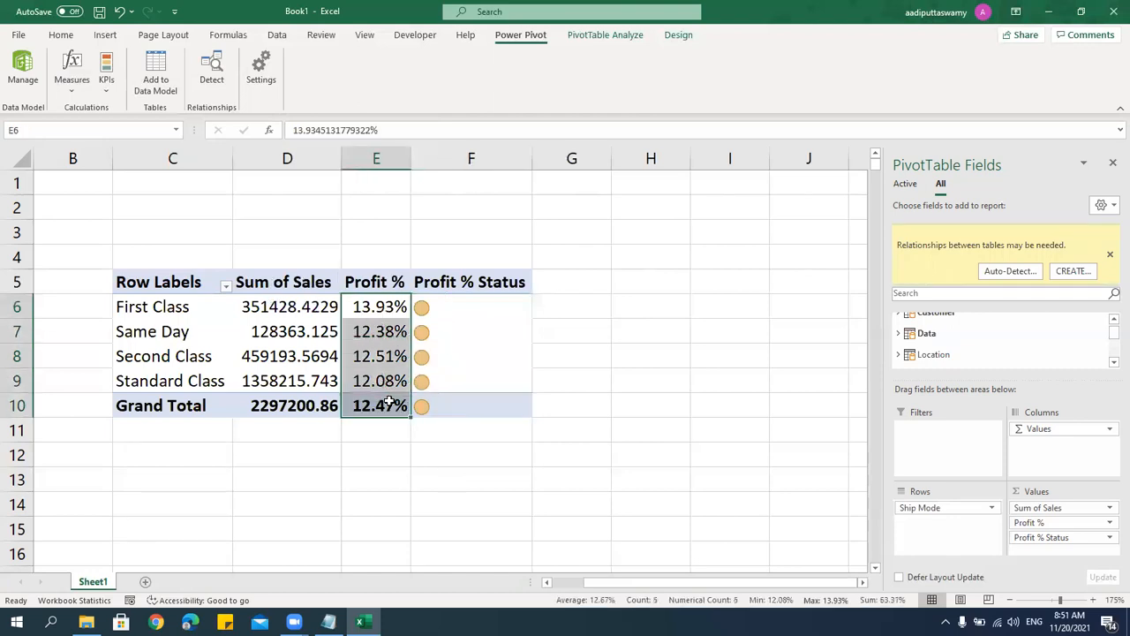
drag(457, 303, 458, 400)
drag(929, 509, 777, 483)
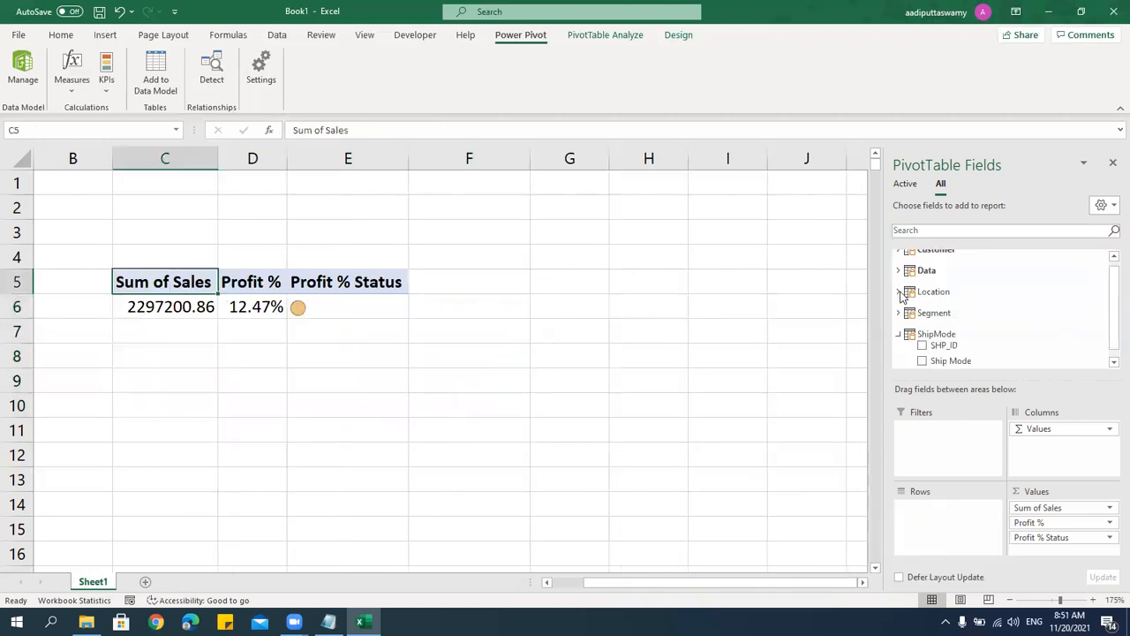
click(900, 294)
scroll(979, 328, down, 1)
drag(942, 314, 930, 529)
Compare the Profit % Status icons with the Profit % values of cities such as Antioch, Ann Arbor, Amarillo and Aberdeen.
click(505, 310)
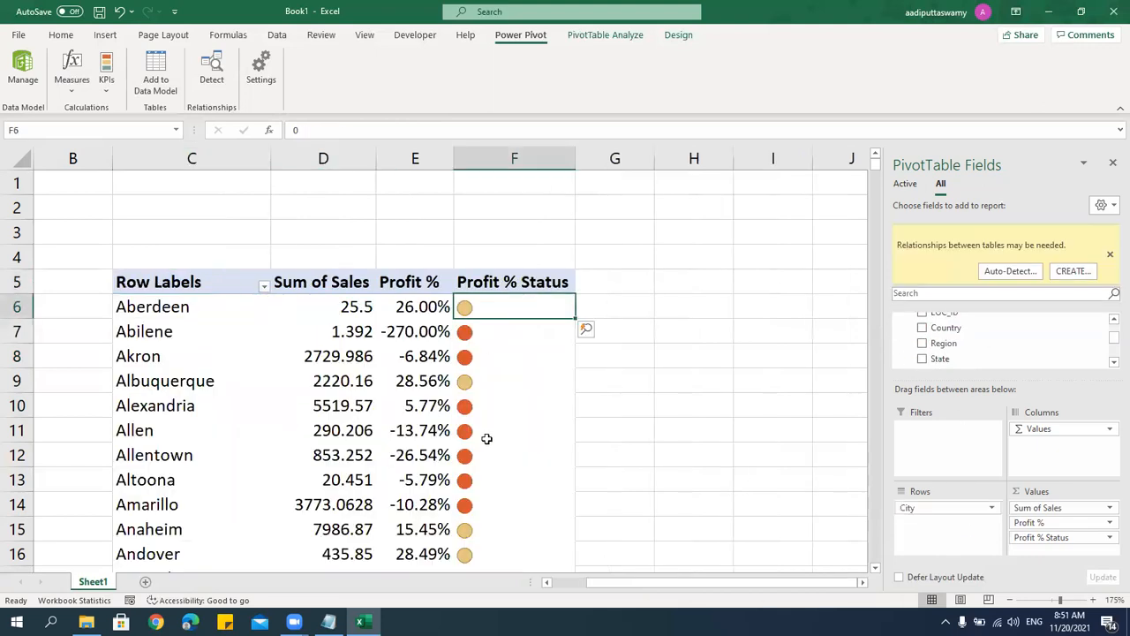
scroll(486, 433, down, 3)
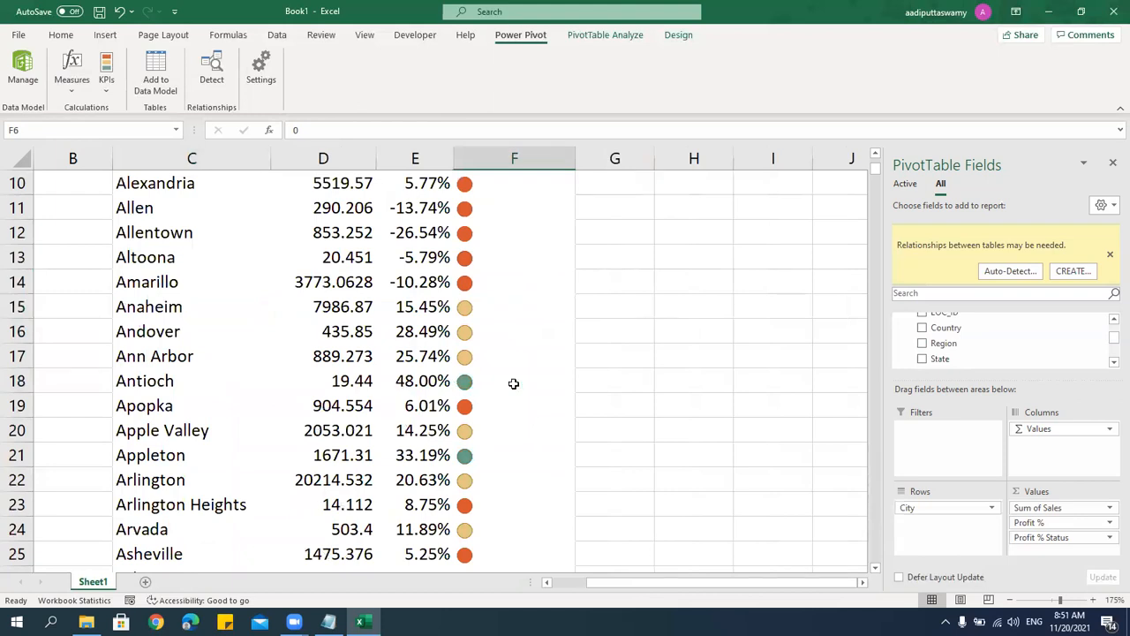
drag(410, 385, 512, 383)
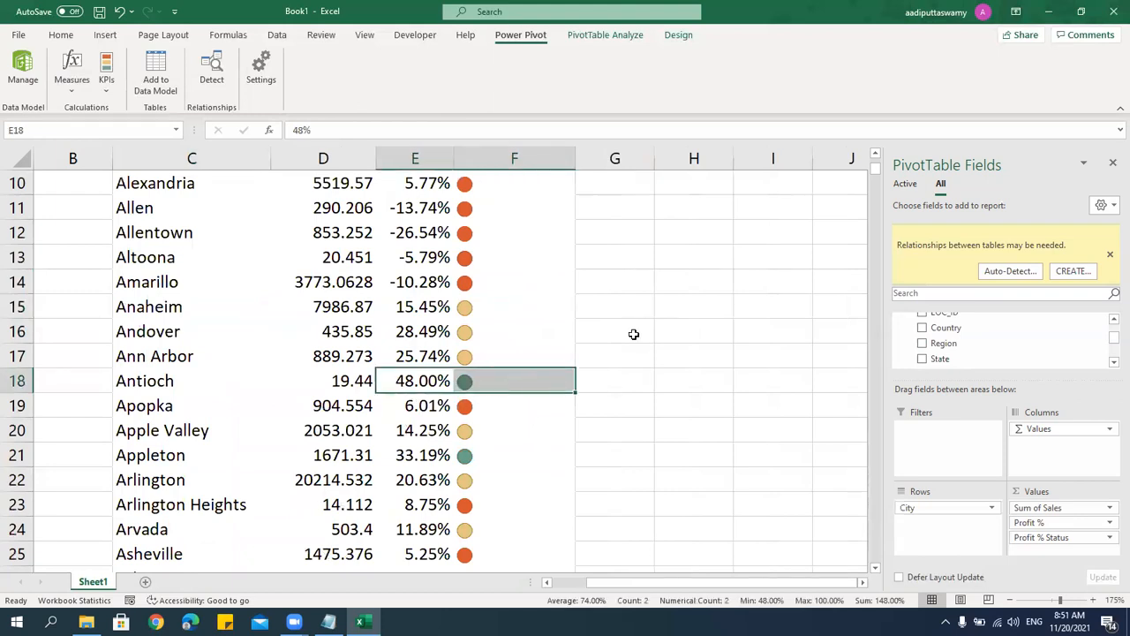
drag(430, 356, 517, 356)
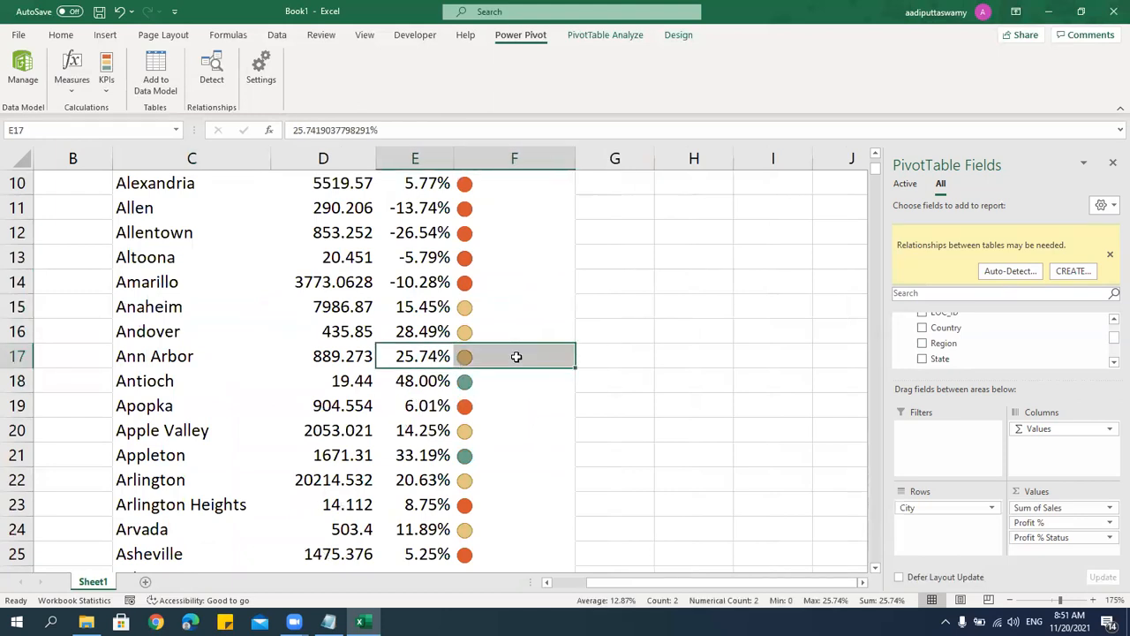
scroll(499, 452, up, 2)
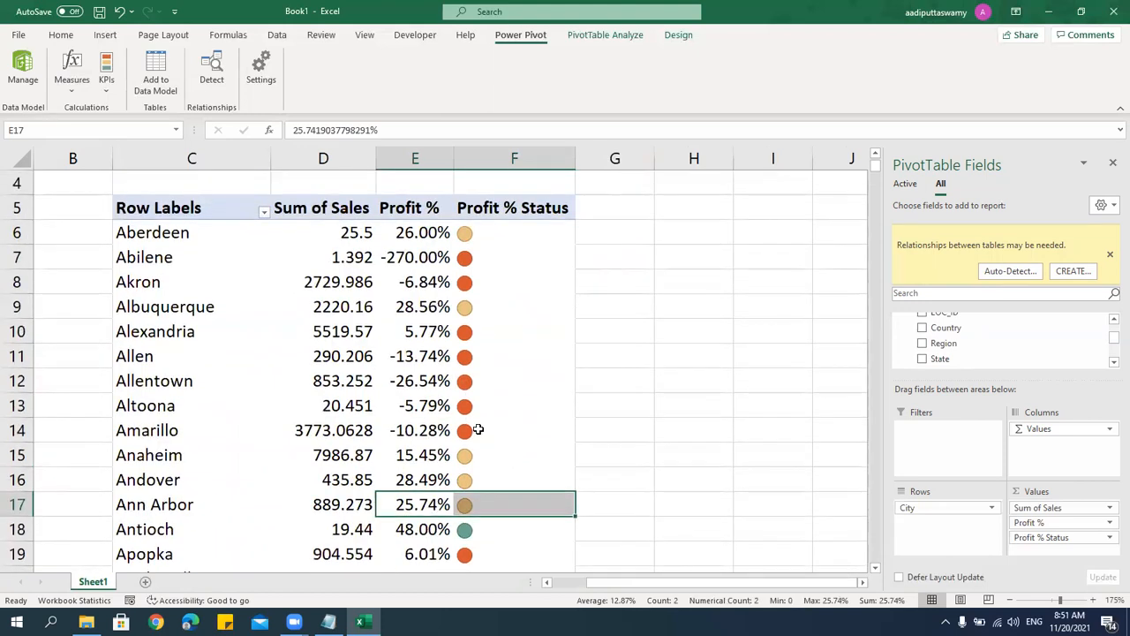
click(473, 430)
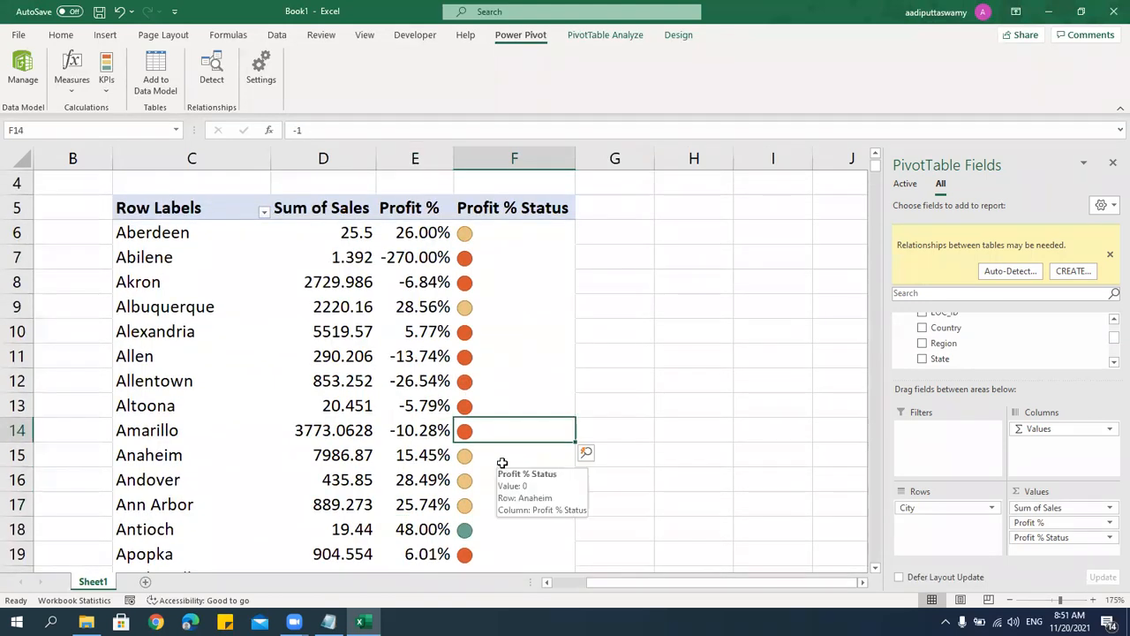
drag(422, 430, 485, 431)
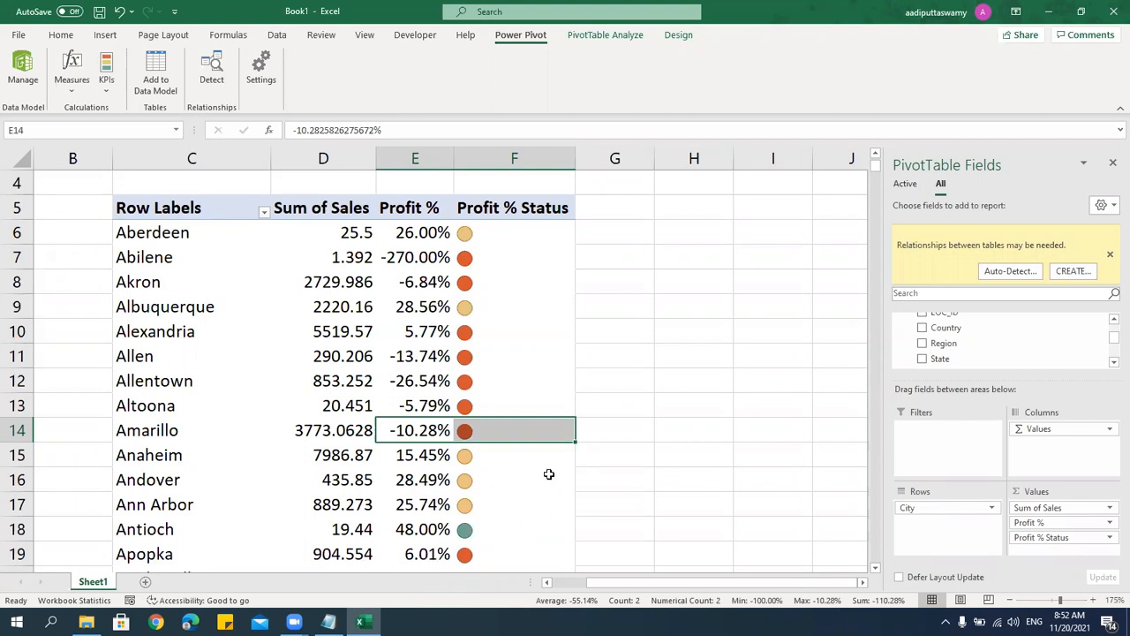
click(489, 234)
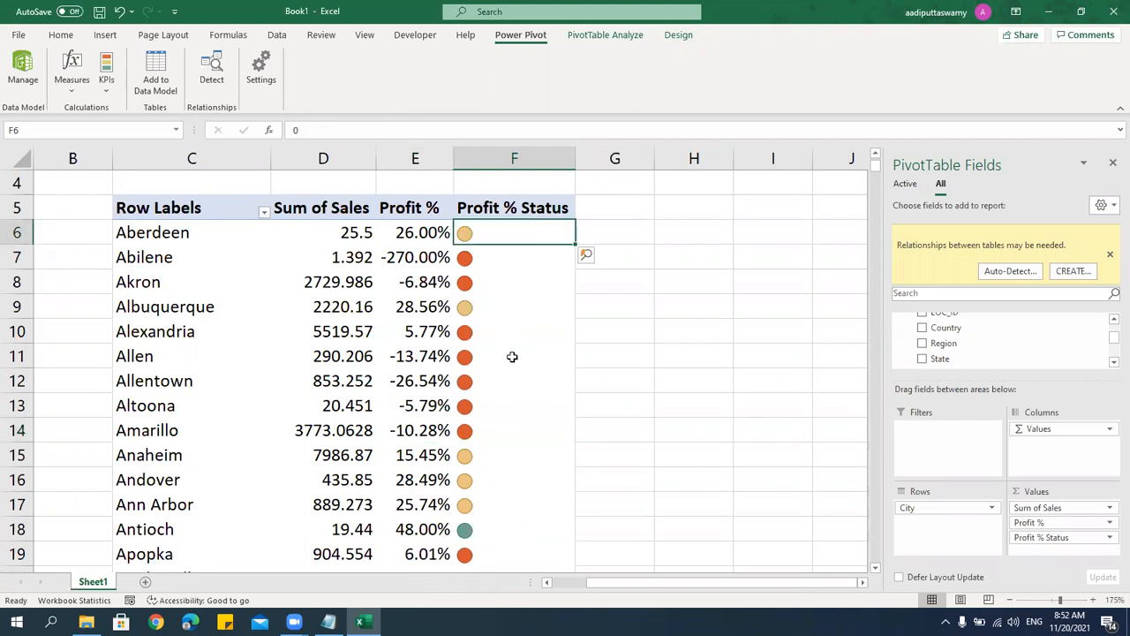
mouse_move(512, 356)
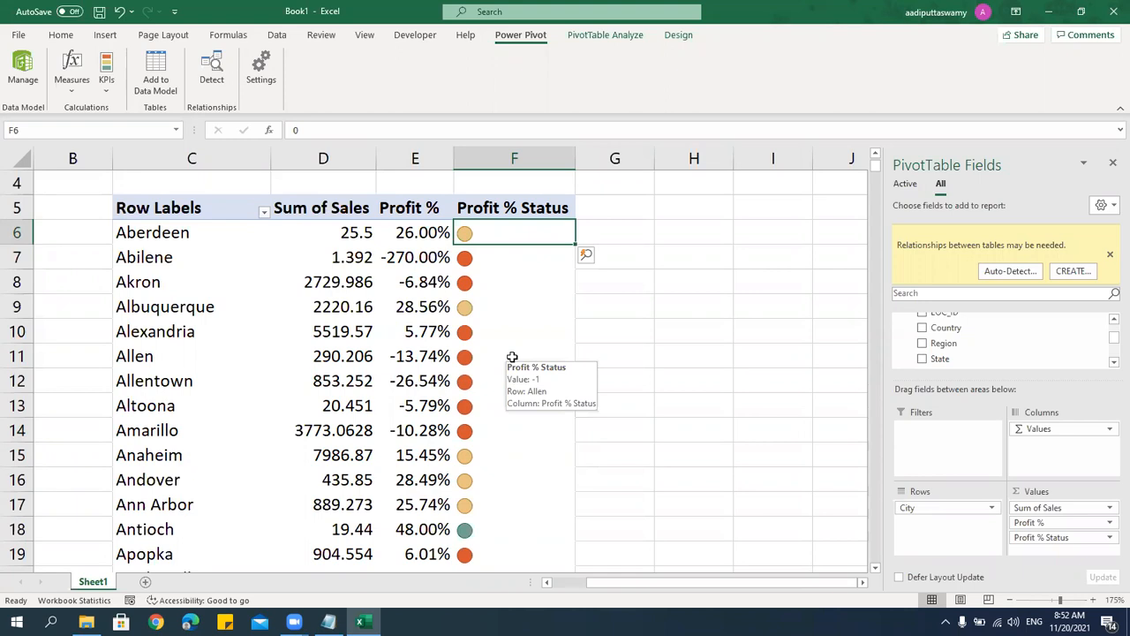
Open the Power Pivot data model, look over its advanced options, and close it to return to the city PivotTable.
click(20, 69)
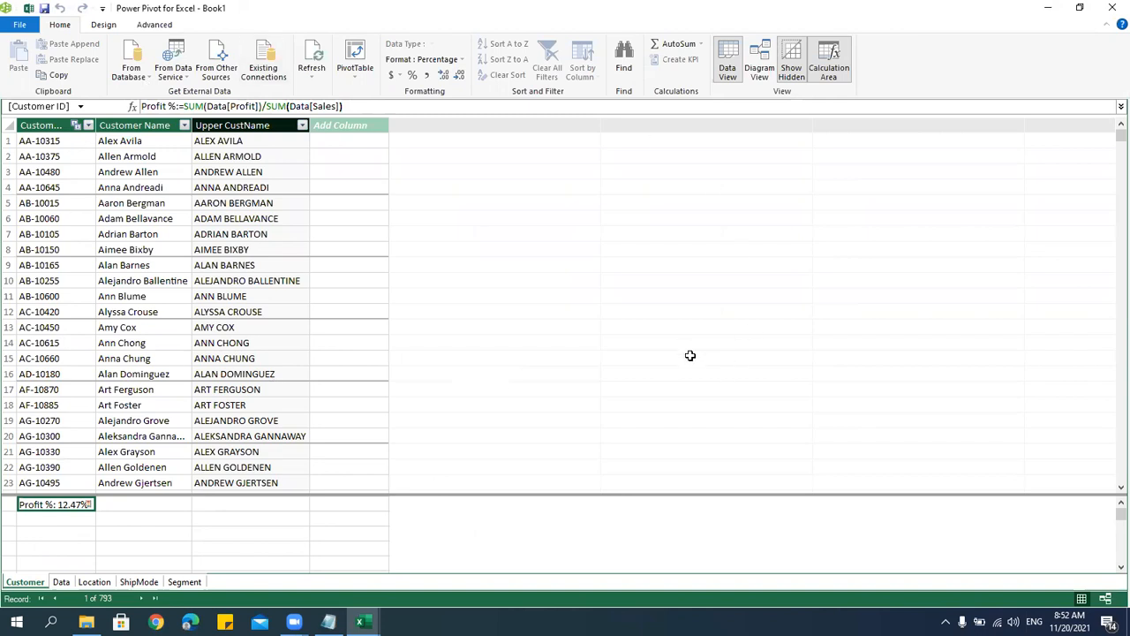
click(162, 25)
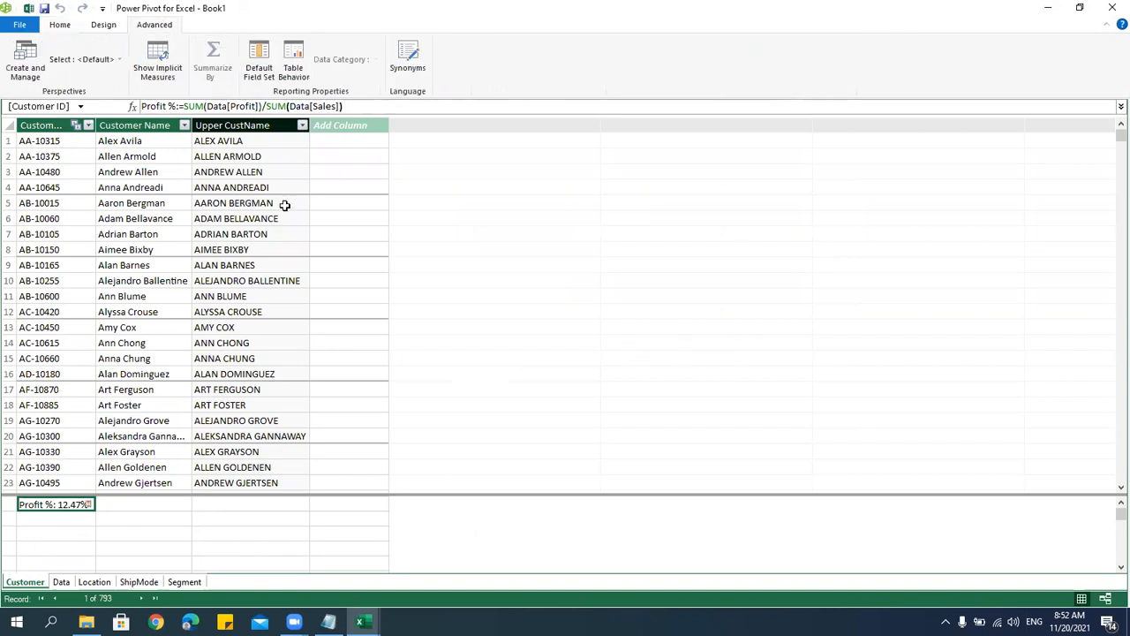
click(355, 283)
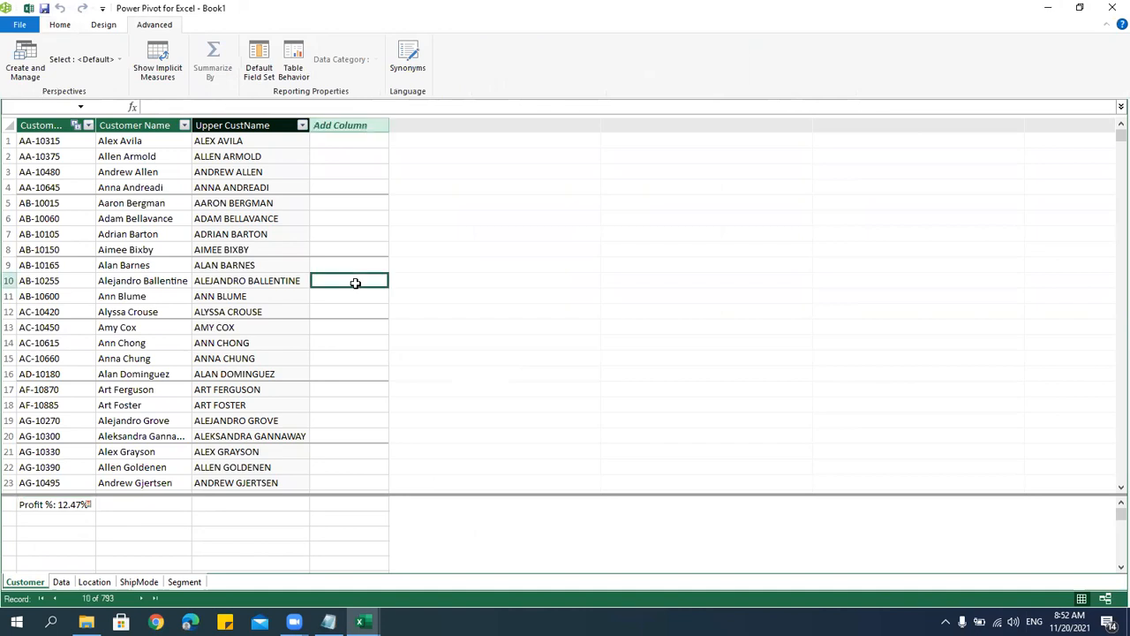
click(1111, 9)
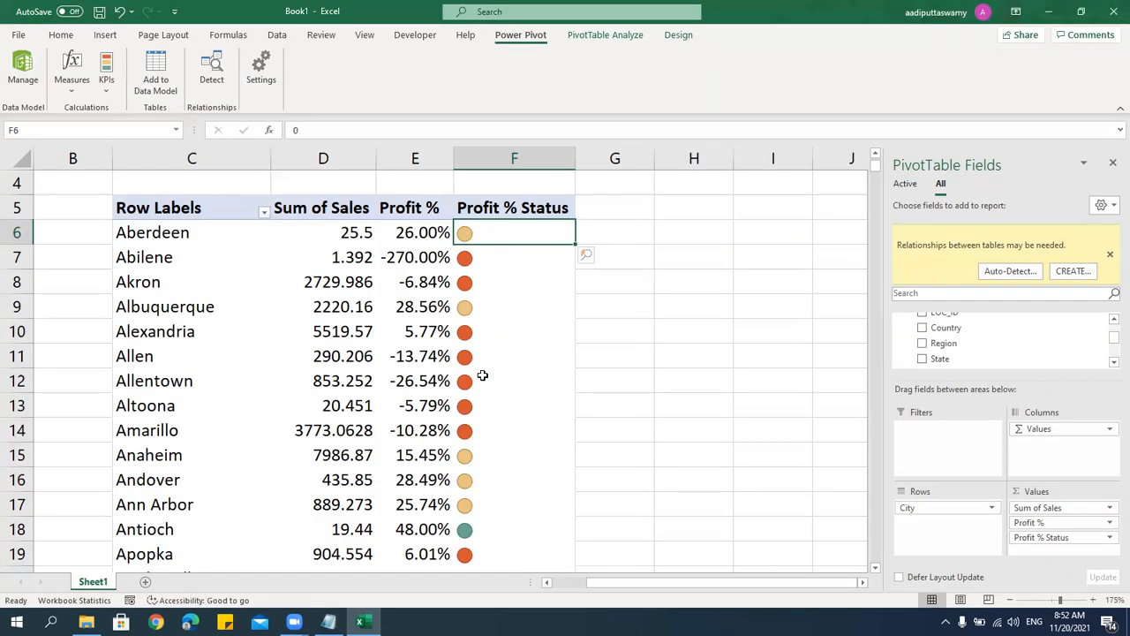
click(541, 329)
mouse_move(541, 329)
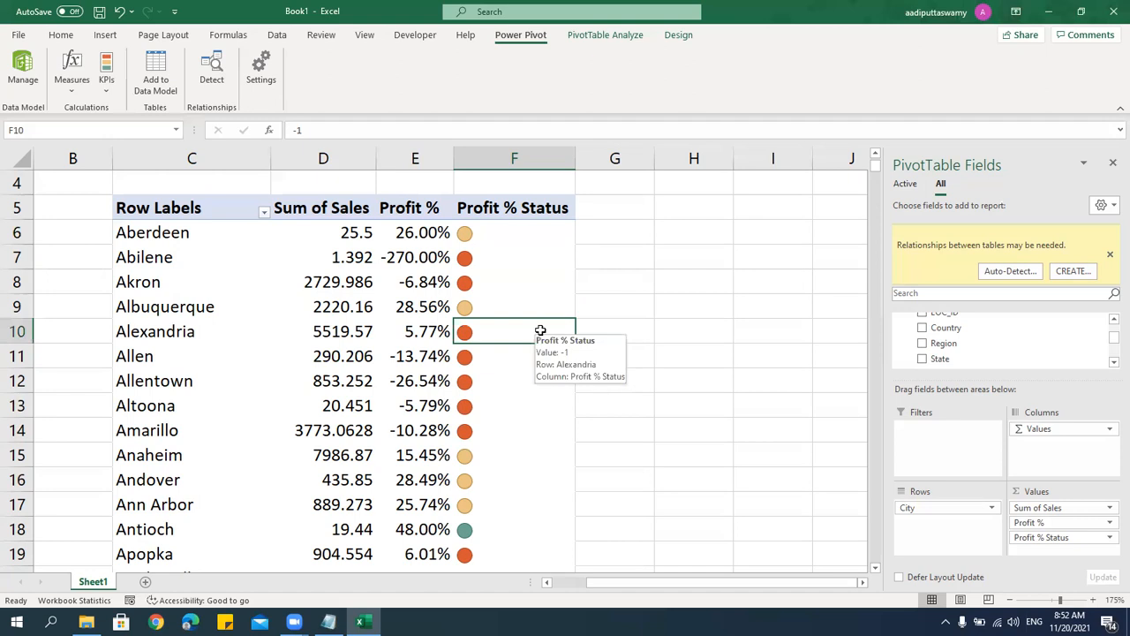